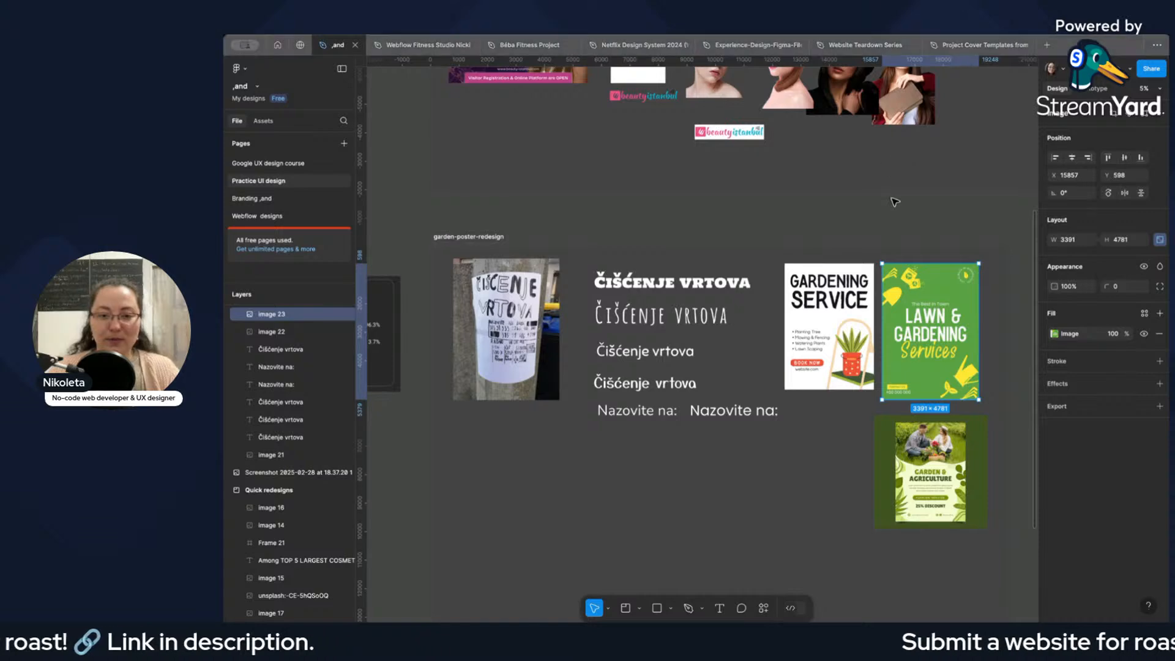
Create a frame from the A4 paper preset and move it into the empty area of the garden-poster-redesign frame.
scroll(676, 364, down, 5)
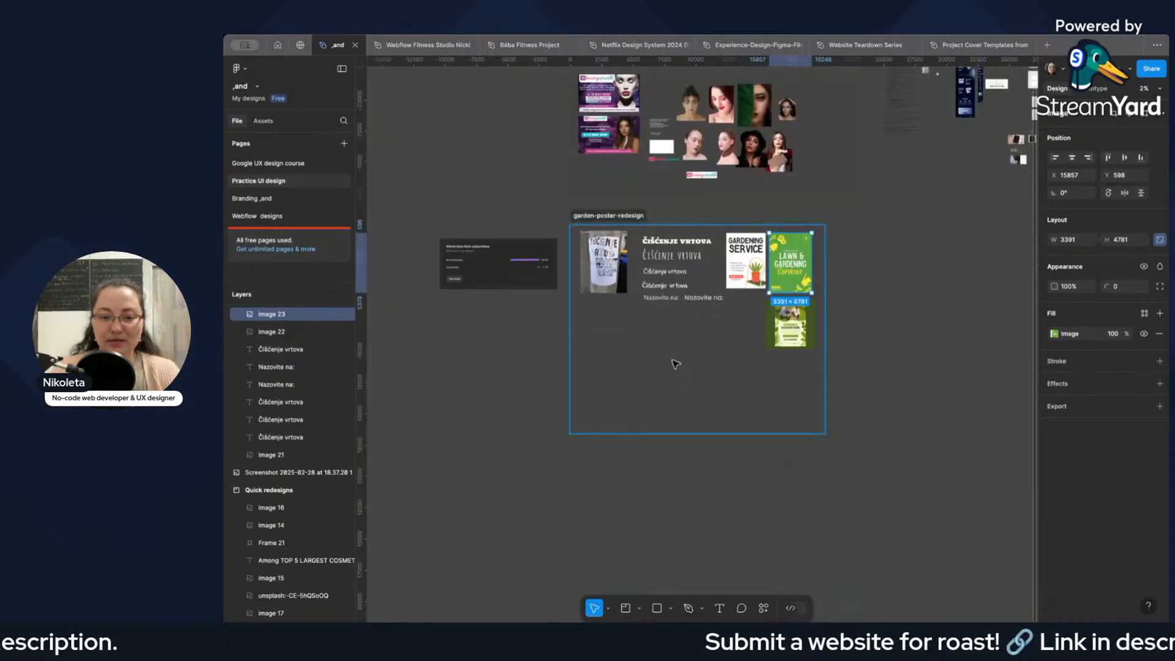
scroll(676, 364, up, 5)
scroll(640, 386, down, 1)
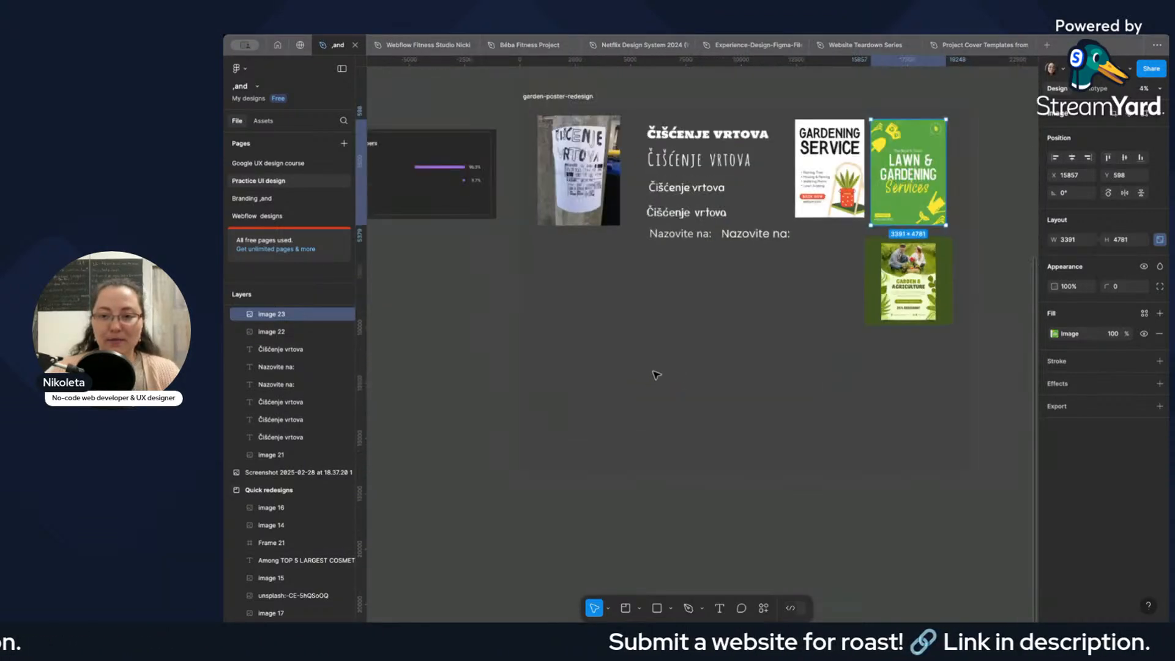
click(692, 365)
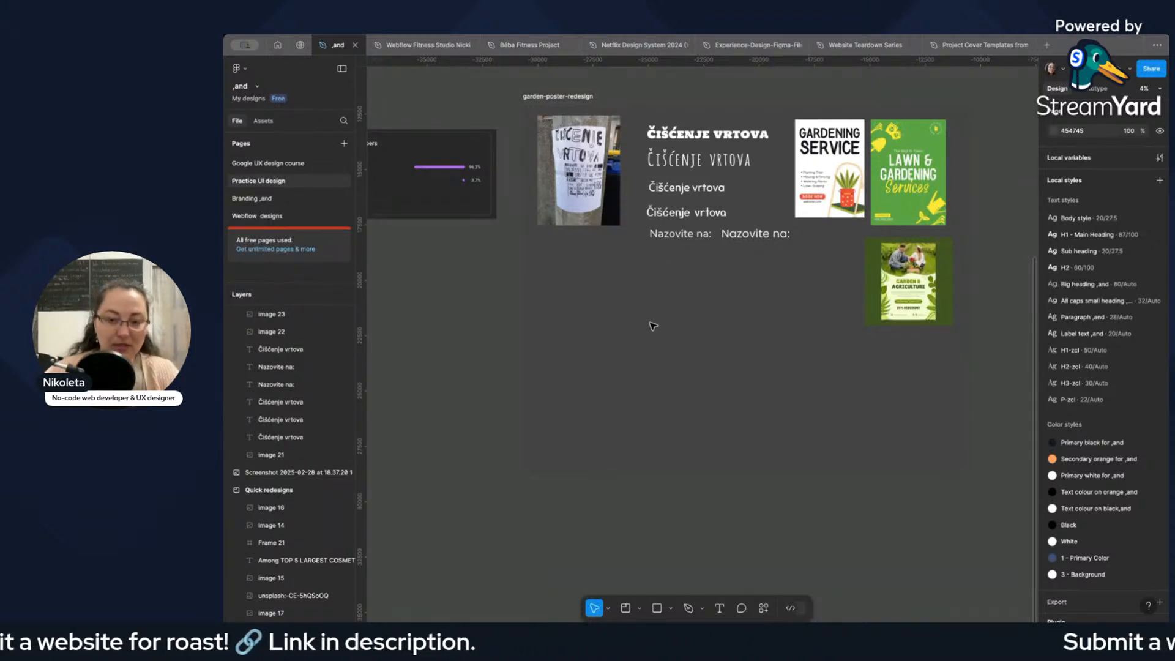
key(f)
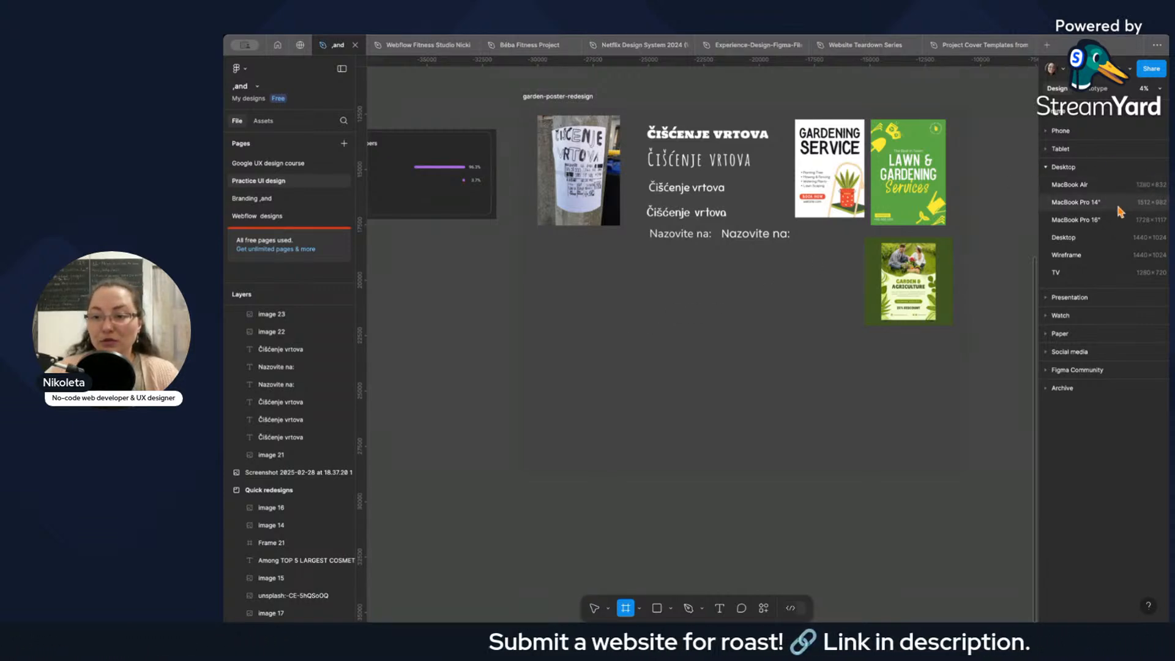
click(1046, 335)
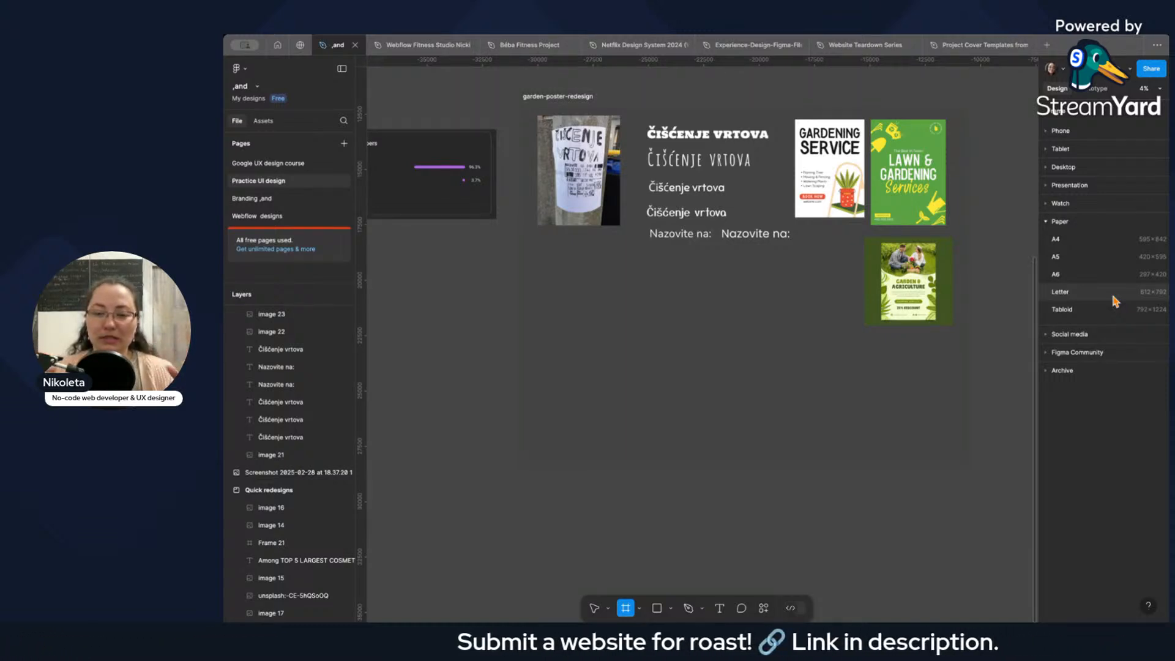
click(1114, 239)
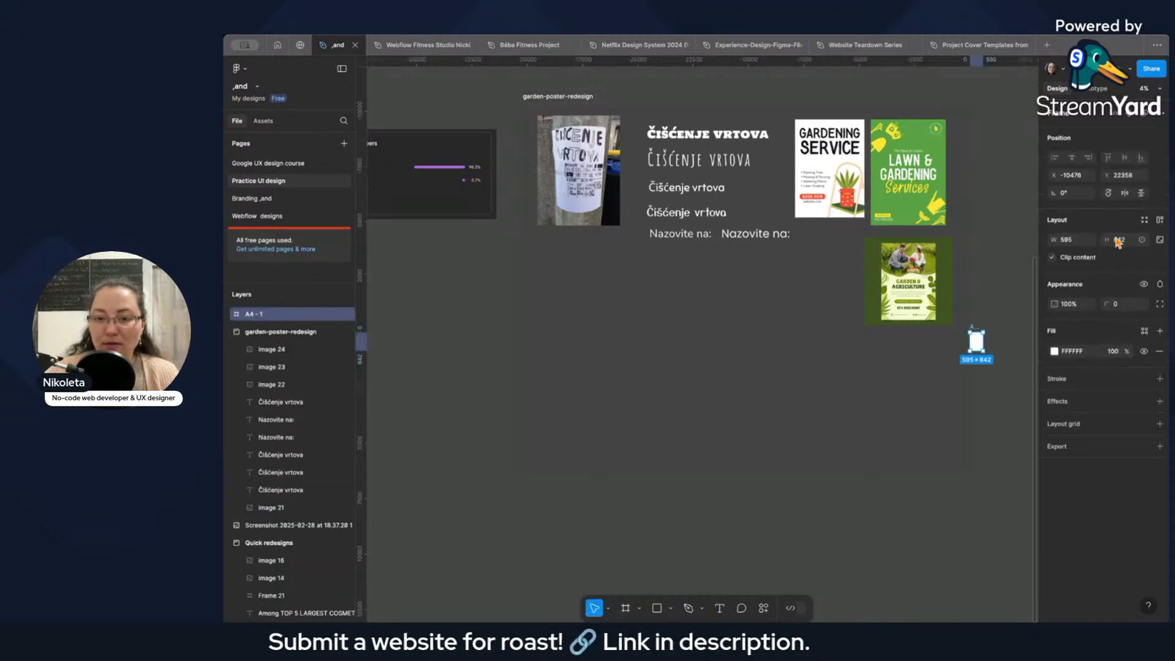
drag(973, 343, 603, 301)
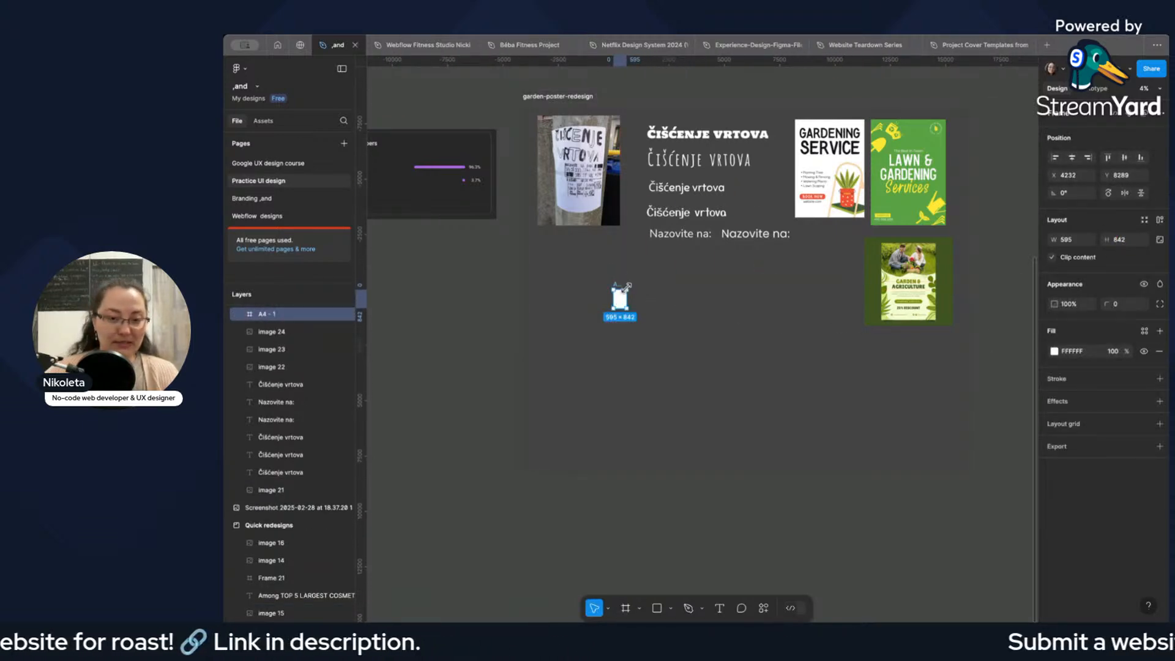
Move the A4 frame directly beneath the street poster photo, to about X 935, Y 7541.
key(shift+2)
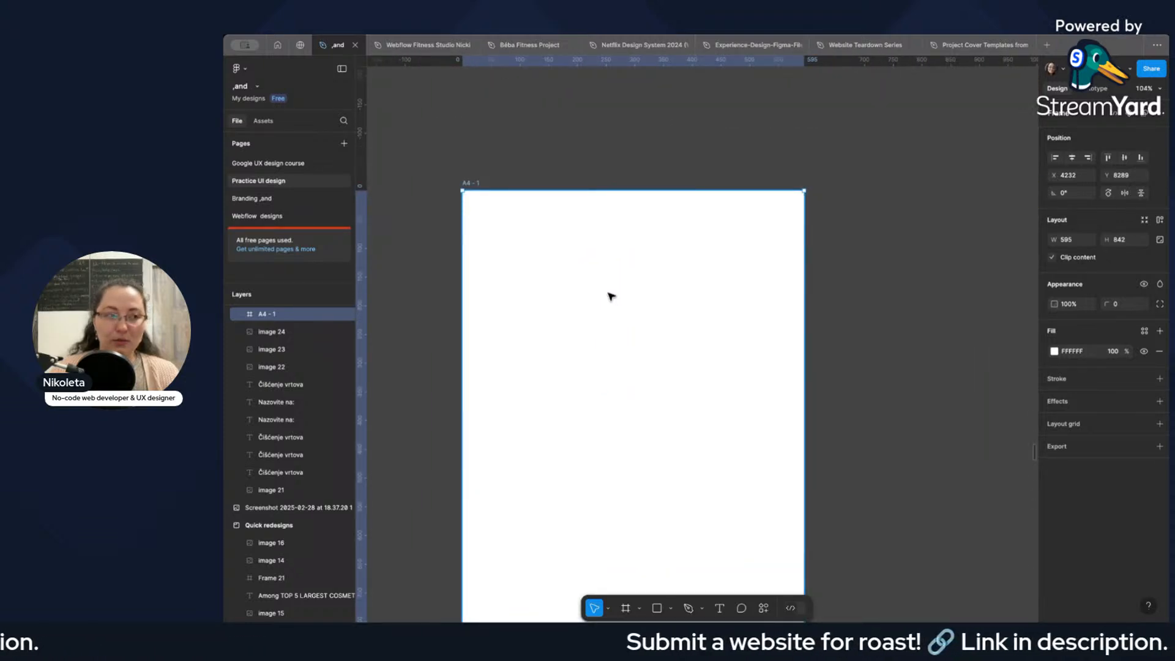
scroll(768, 218, down, 4)
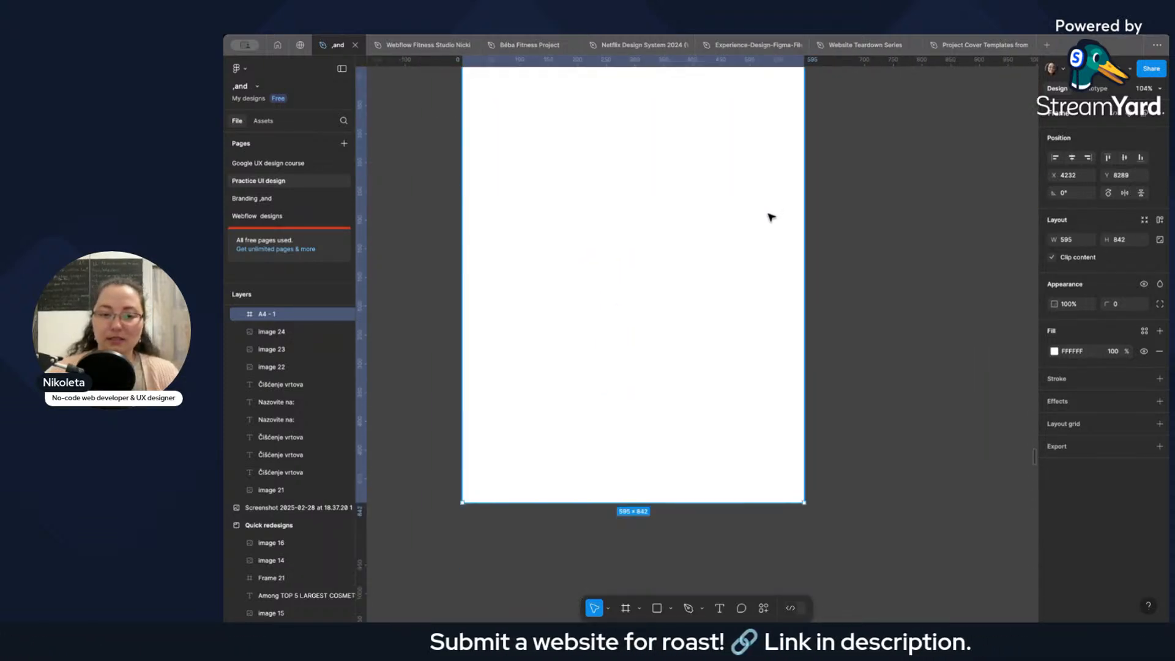
scroll(761, 213, down, 4)
scroll(813, 199, up, 5)
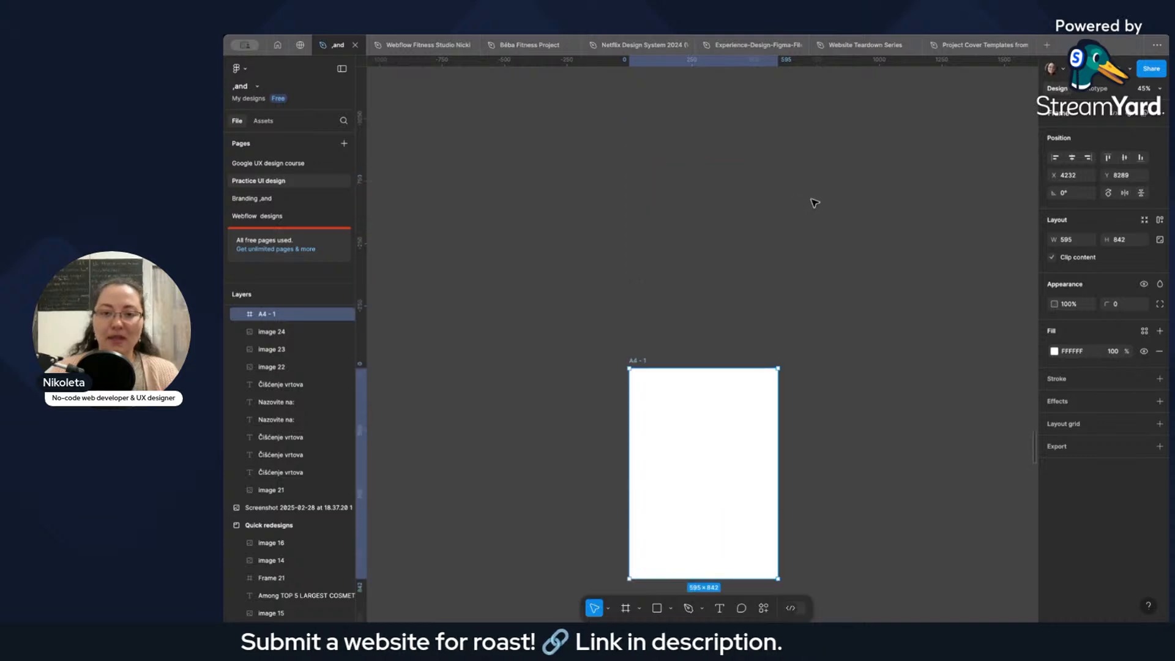
scroll(815, 200, down, 6)
drag(808, 239, 707, 214)
scroll(889, 218, up, 3)
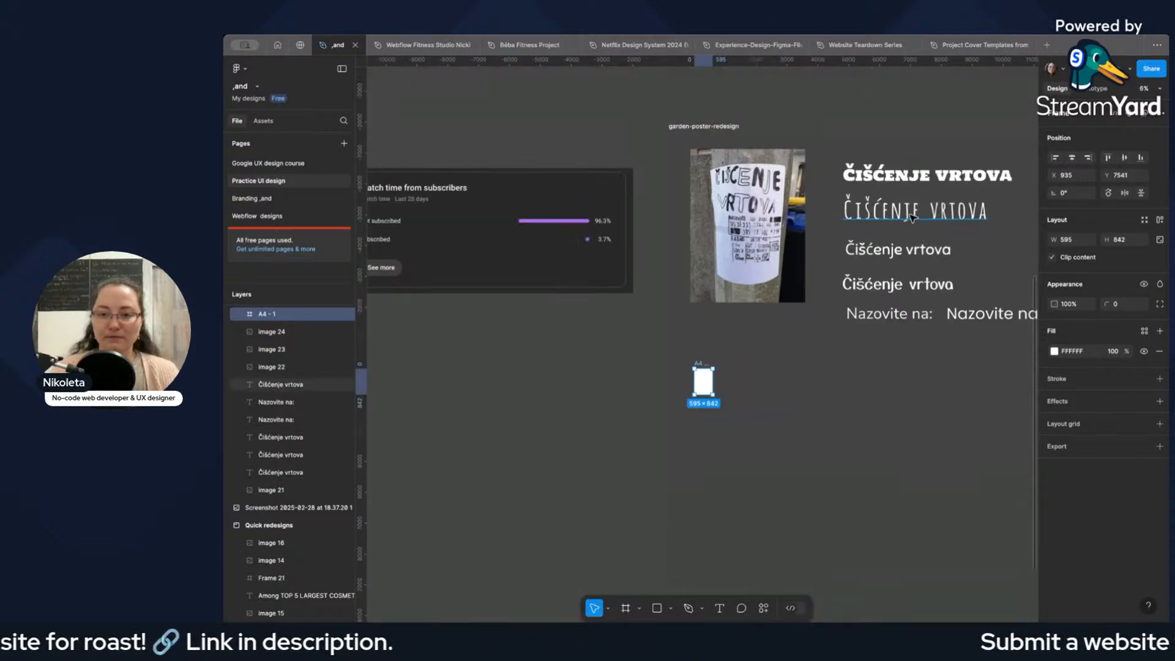
Copy the "Čišćenje vrtova" text set in Holtwood One SC and paste the duplicate over the A4 frame.
scroll(828, 204, right, 2)
scroll(828, 204, right, 3)
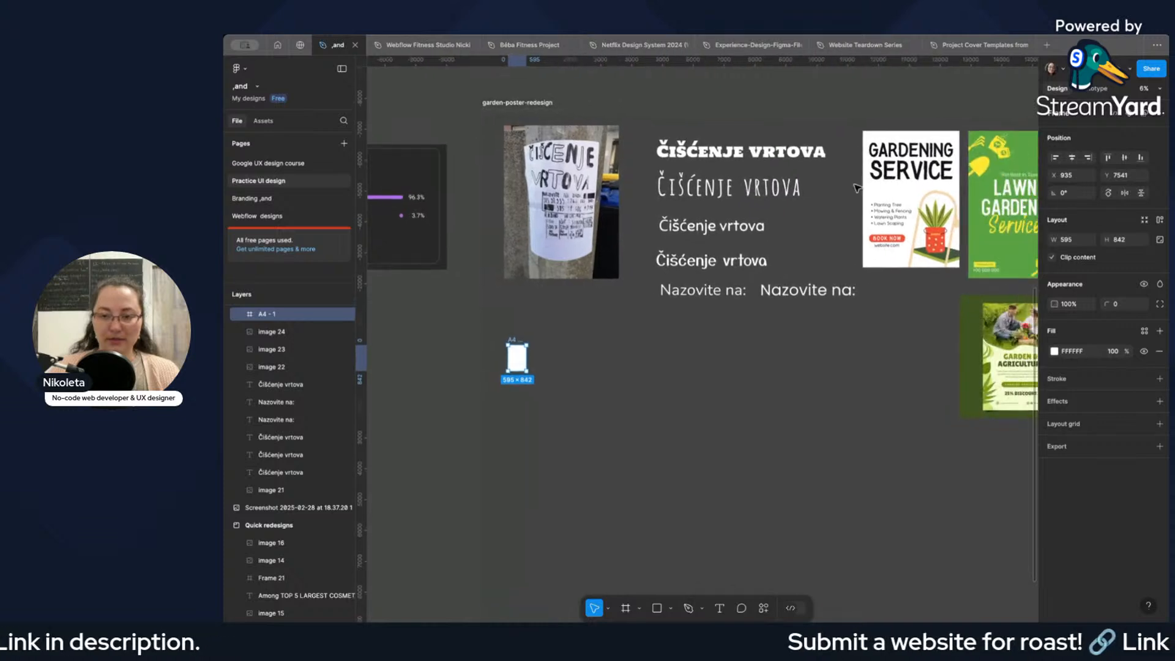
click(757, 156)
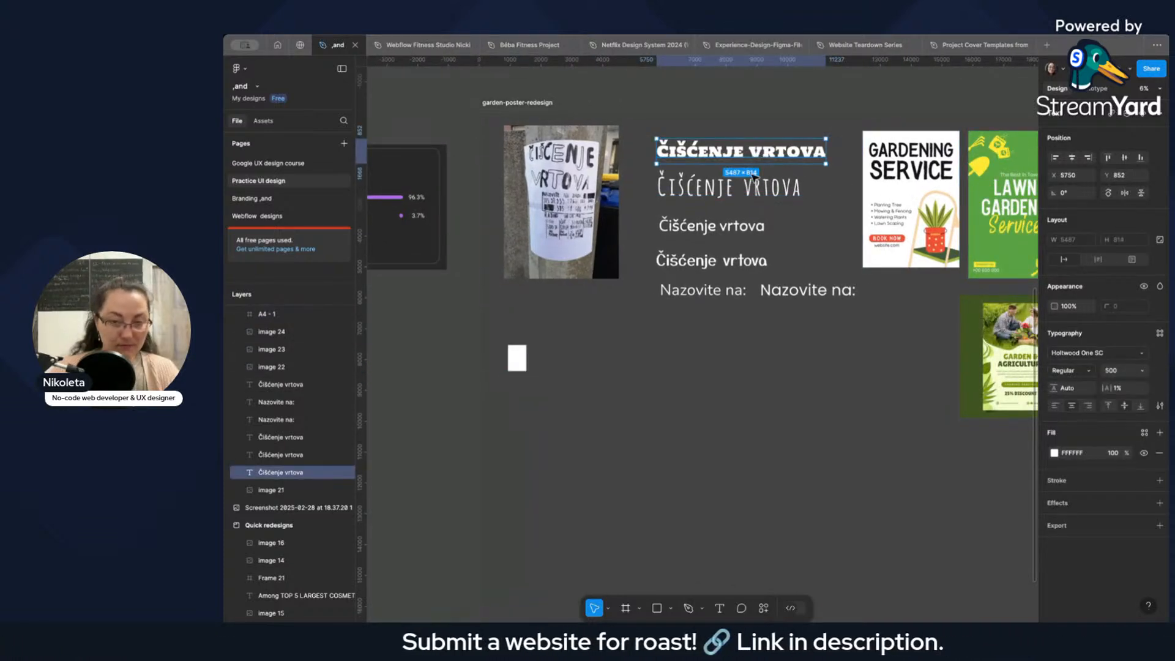
scroll(629, 407, left, 5)
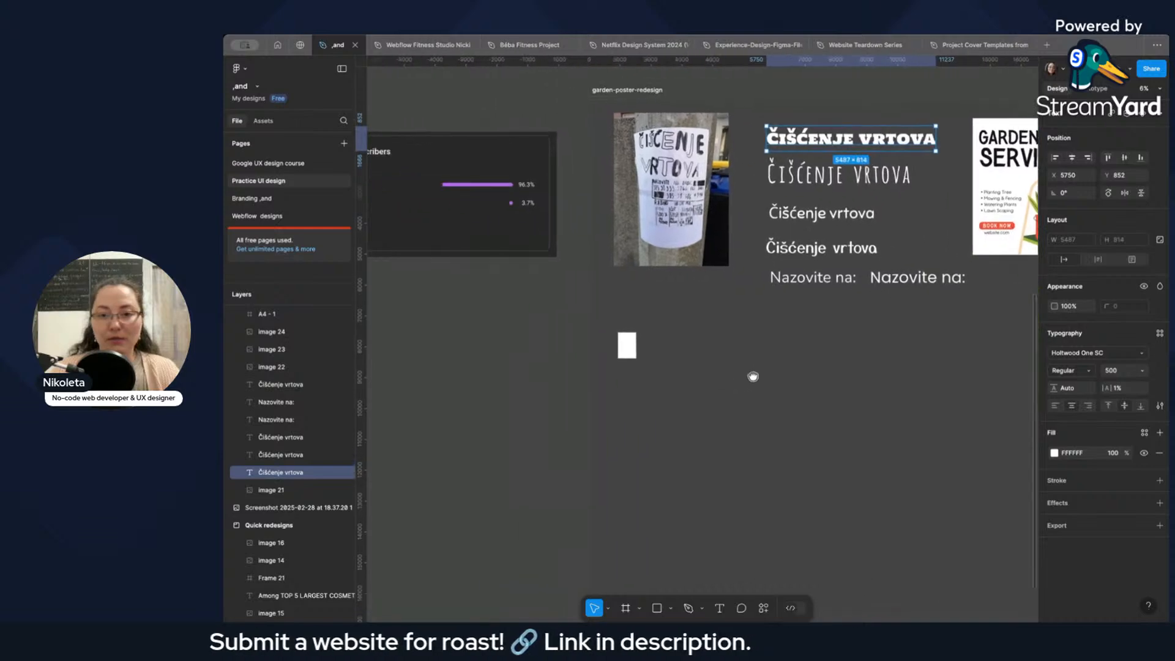
scroll(653, 361, up, 5)
scroll(659, 355, up, 3)
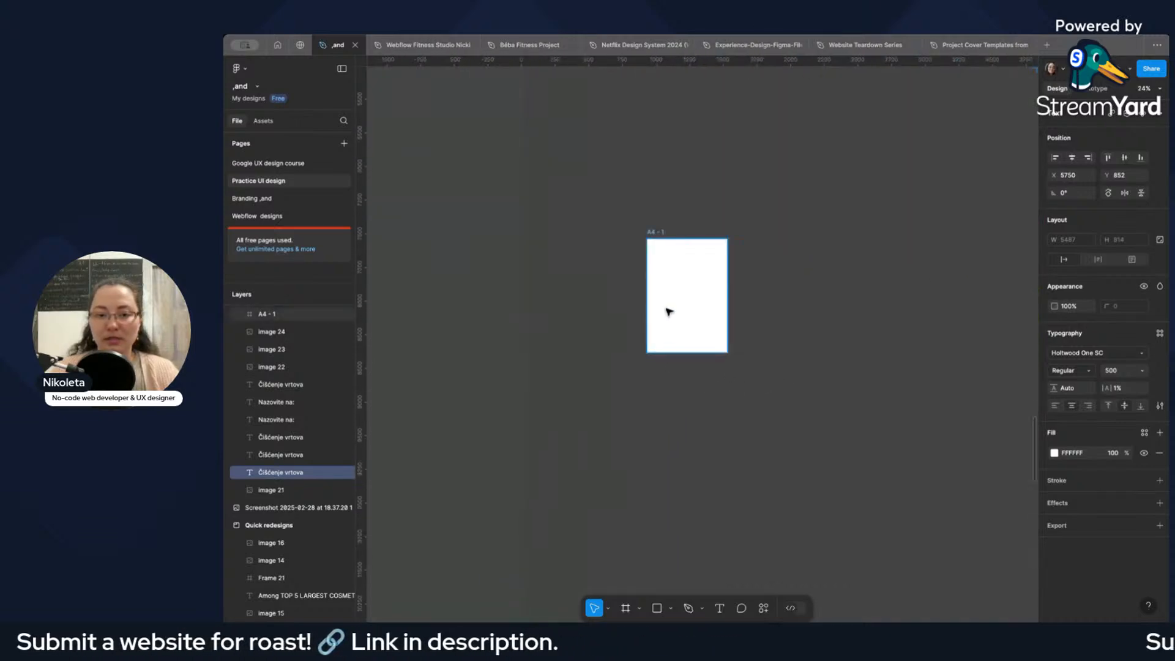
click(665, 310)
click(888, 354)
click(887, 356)
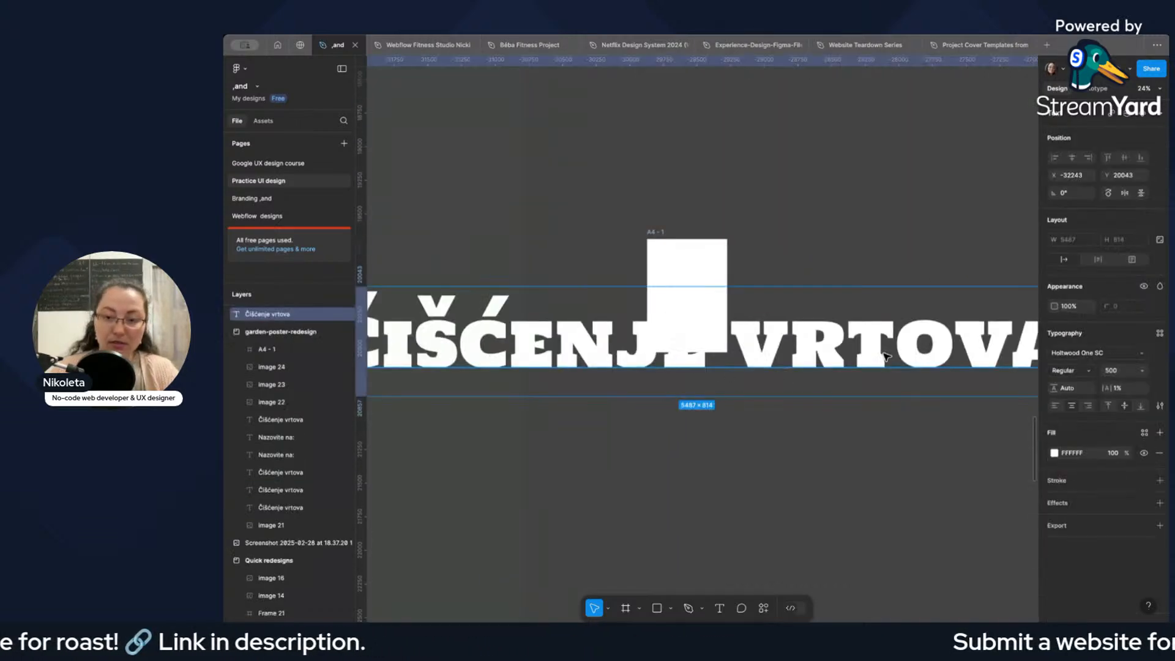
Set the pasted heading's font size to 250.
scroll(887, 358, down, 3)
double_click(958, 358)
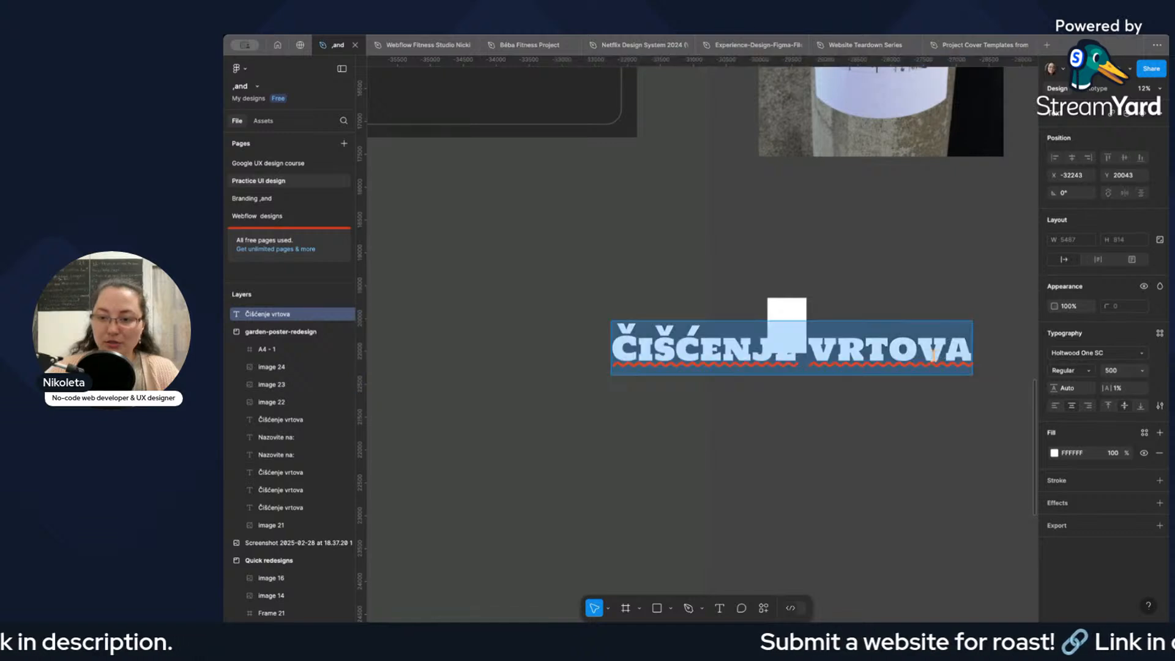
text(250)
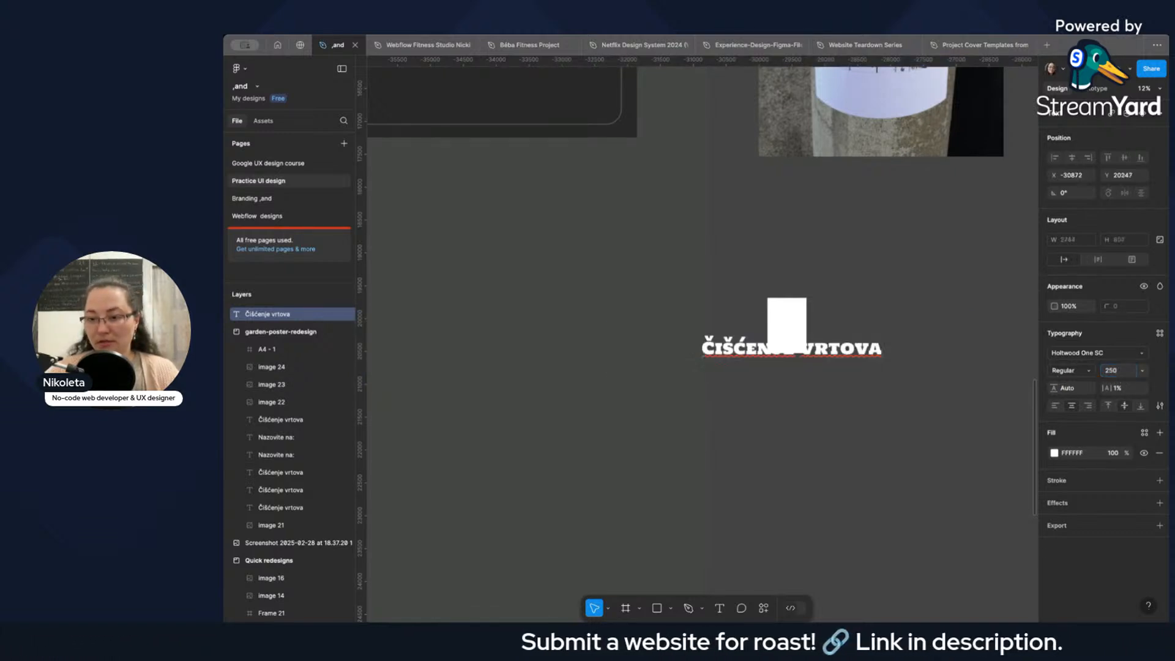
key(Return)
key(Escape)
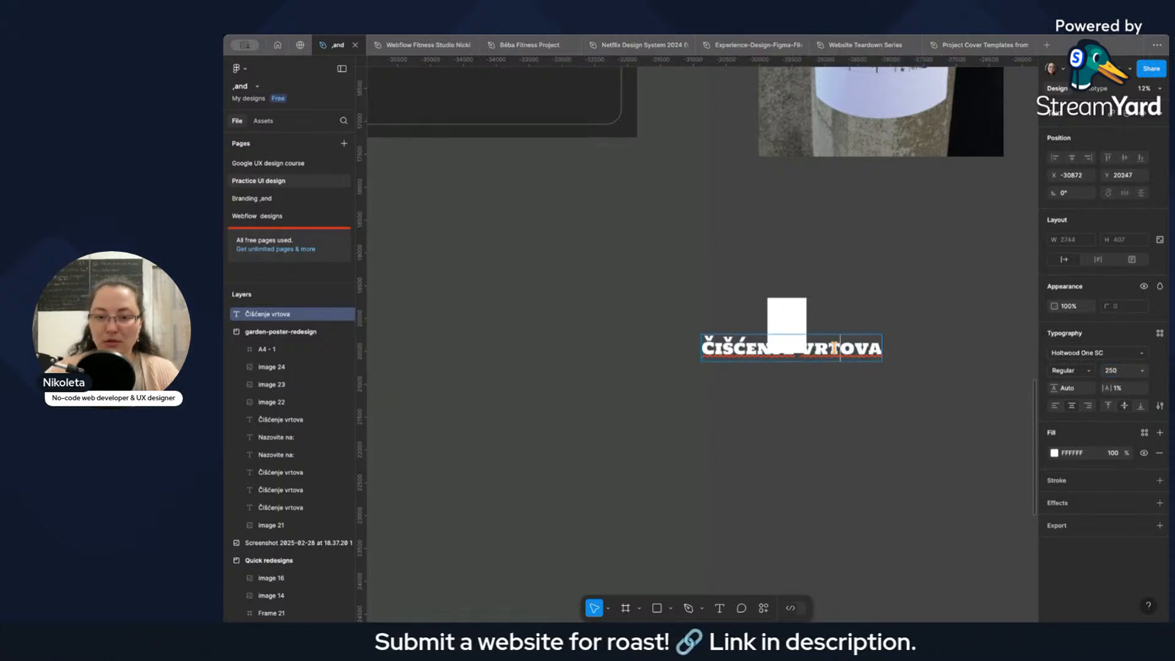
Move the pasted heading below the A4 frame and break it into two lines, "Čišćenje" and "vrtova".
drag(804, 350, 831, 383)
double_click(830, 380)
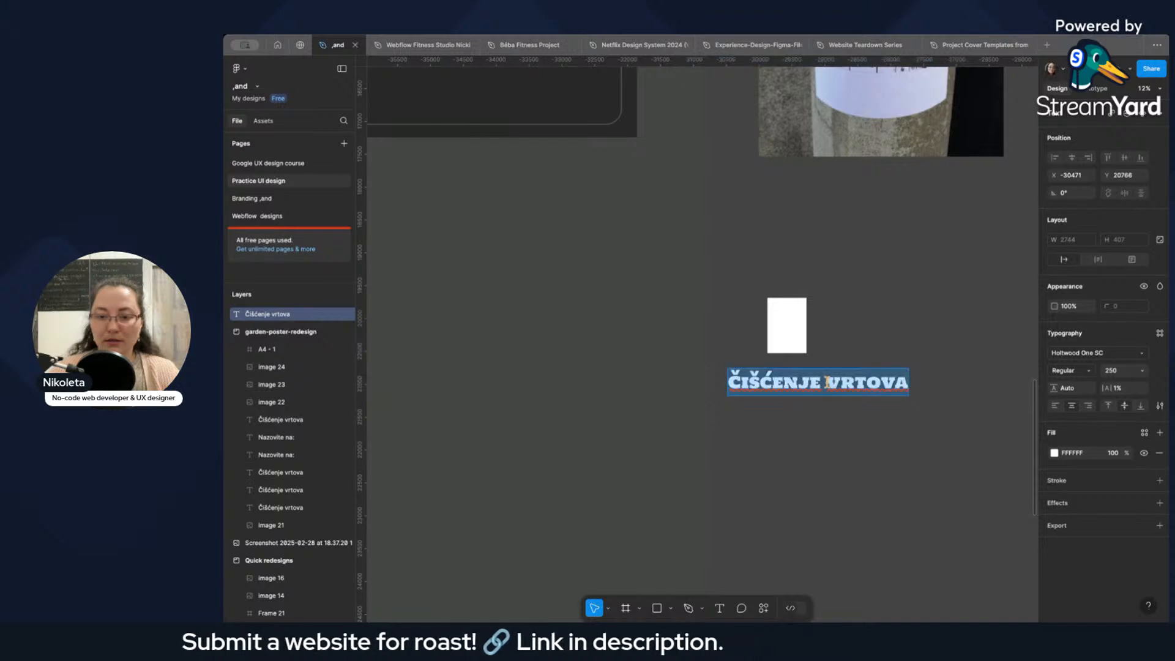
click(827, 382)
key(Return)
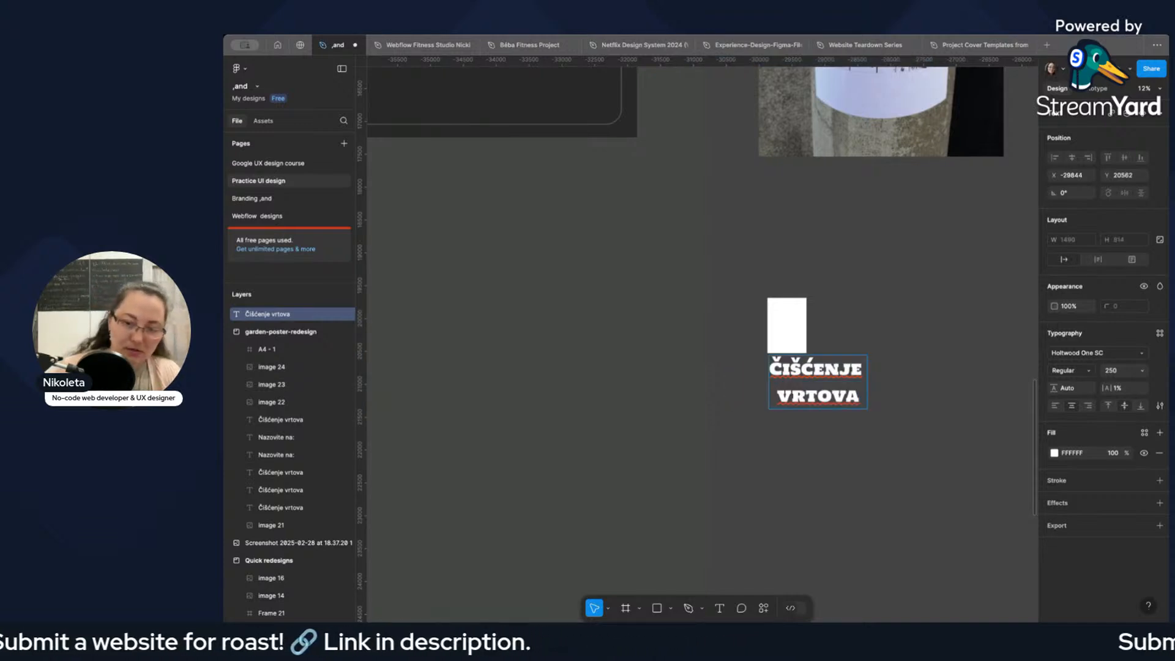
key(BackSpace)
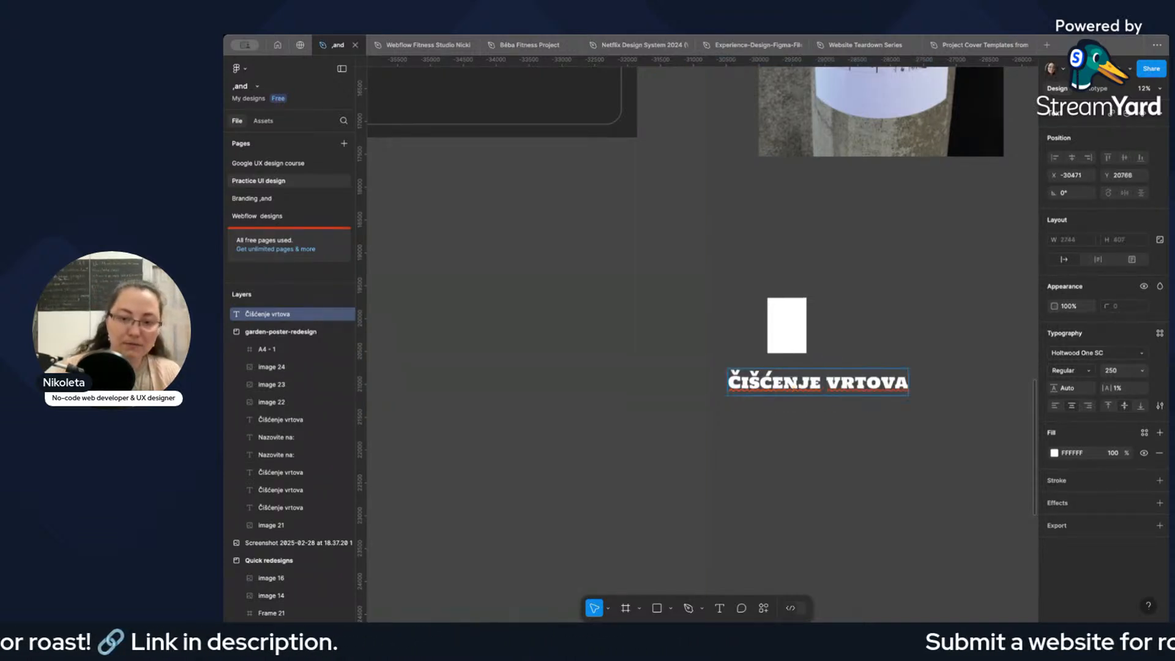
key(Return)
Change the fill of the whole two-line heading to black, 000000.
click(833, 378)
triple_click(833, 378)
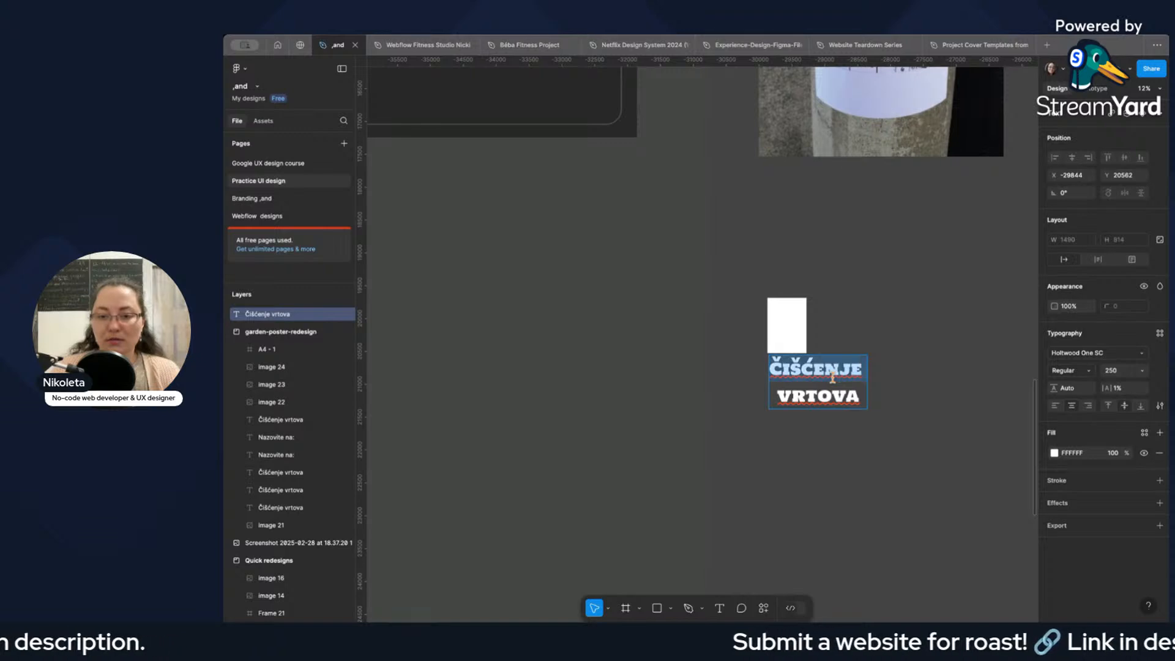
key(super+a)
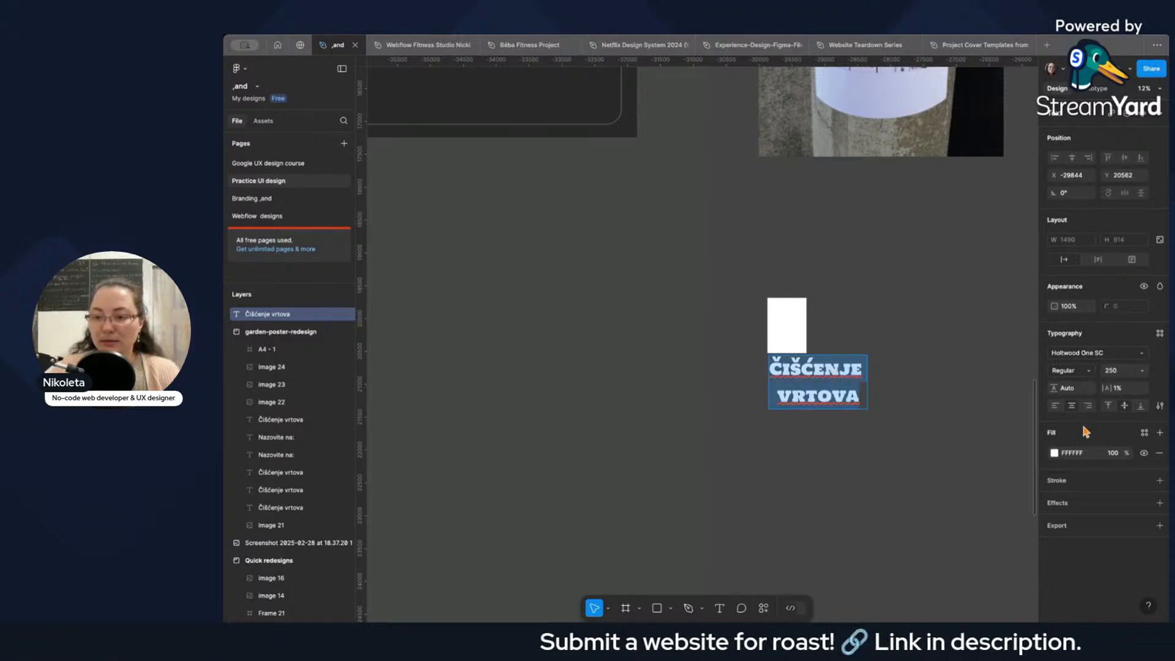
click(1054, 453)
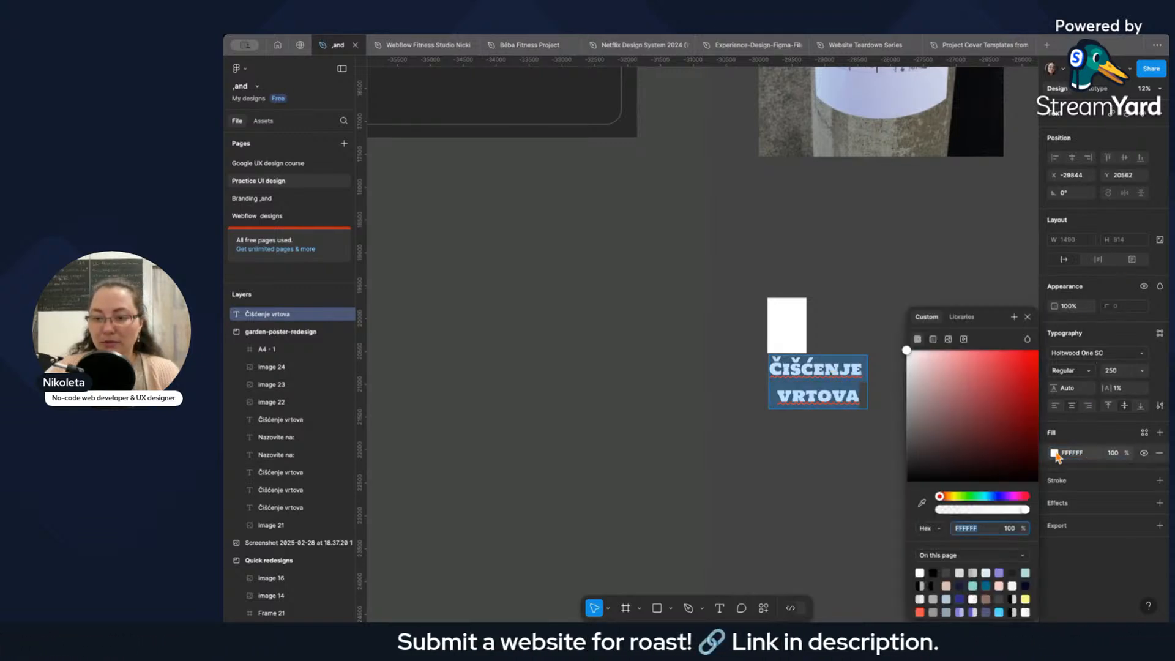
click(932, 573)
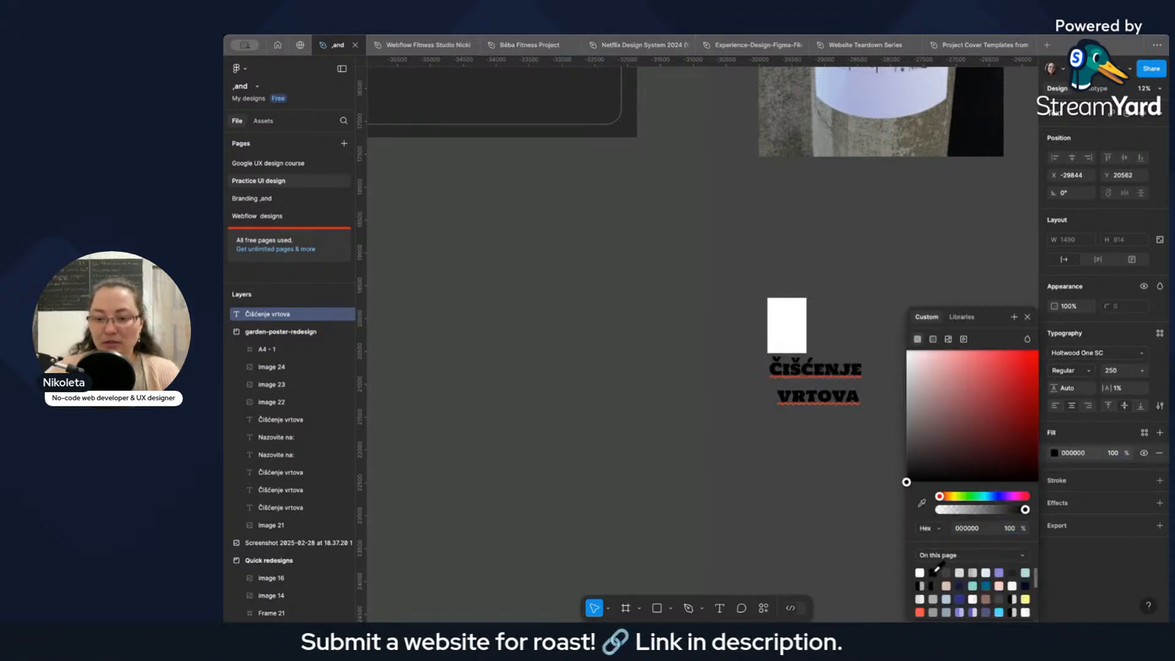
Set the heading's font size to 150 and move it onto the A4 frame, centered horizontally.
double_click(821, 389)
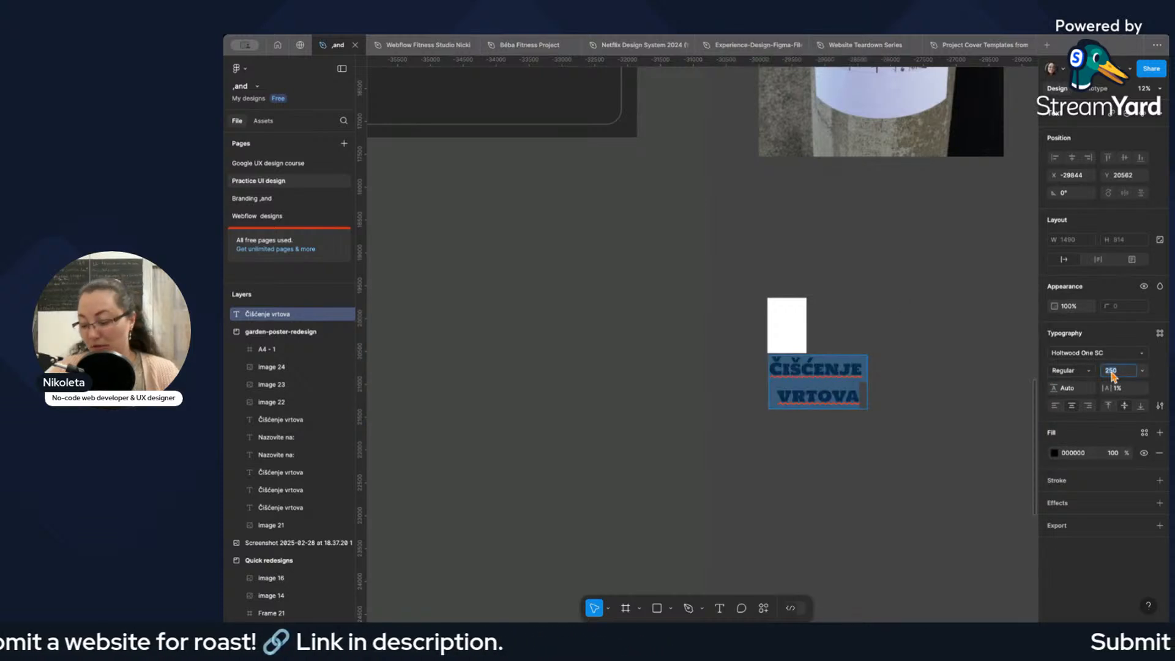
text(150)
key(Return)
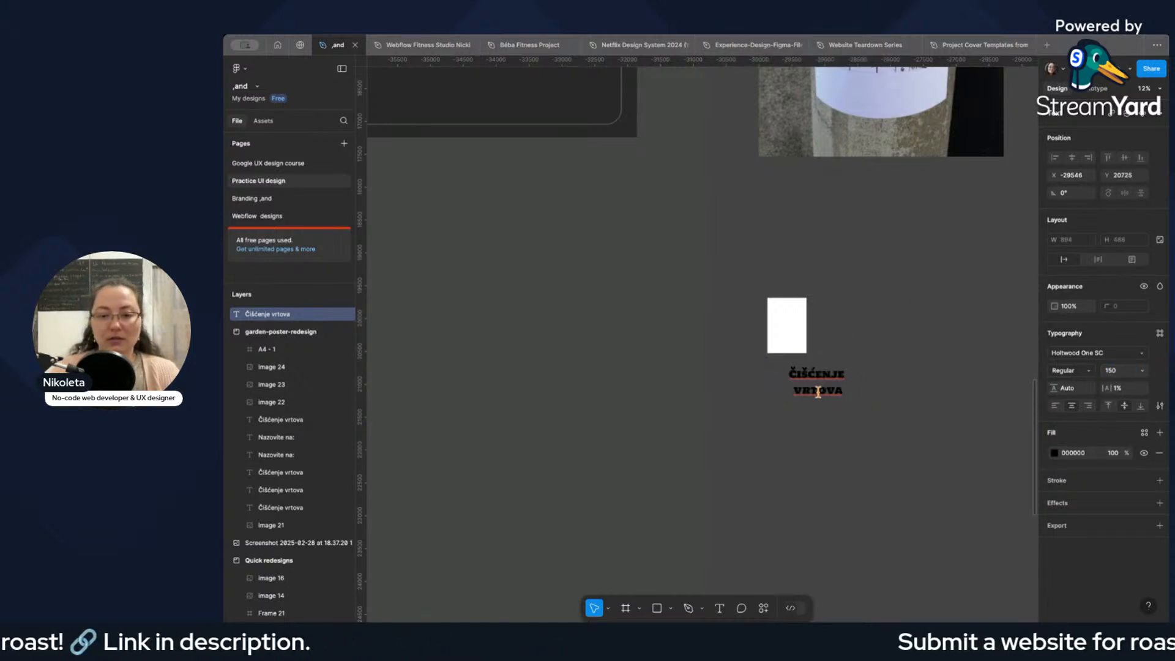
drag(817, 383, 789, 303)
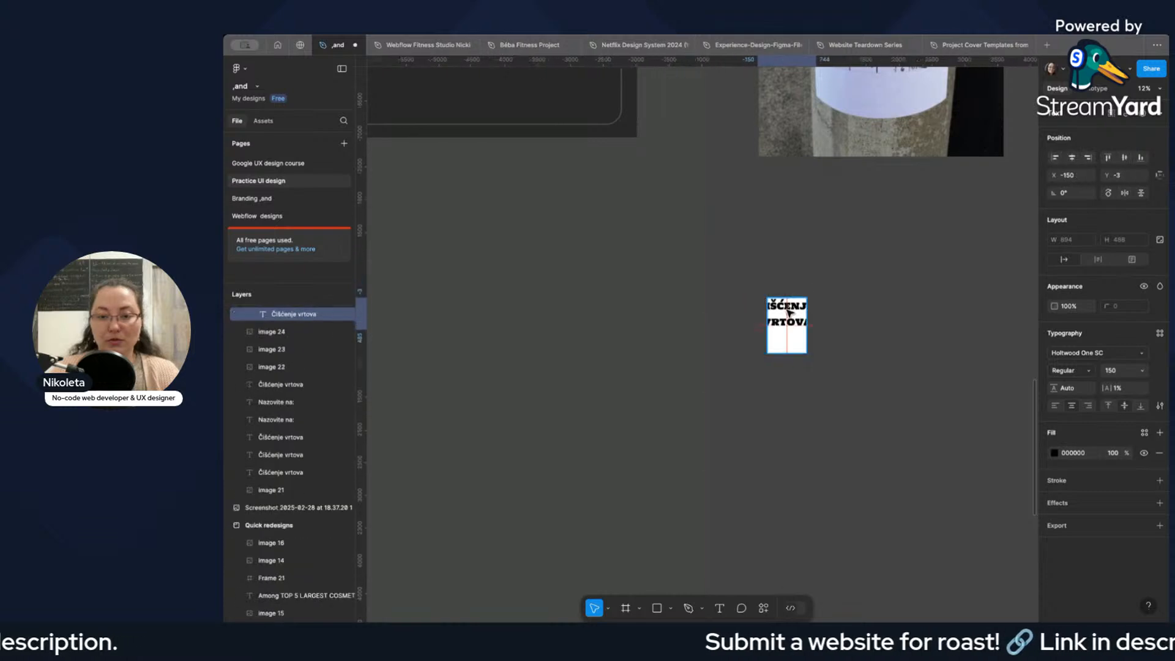
Set the heading's font size to 80 so both words fit within the A4 page's width.
scroll(789, 301, up, 5)
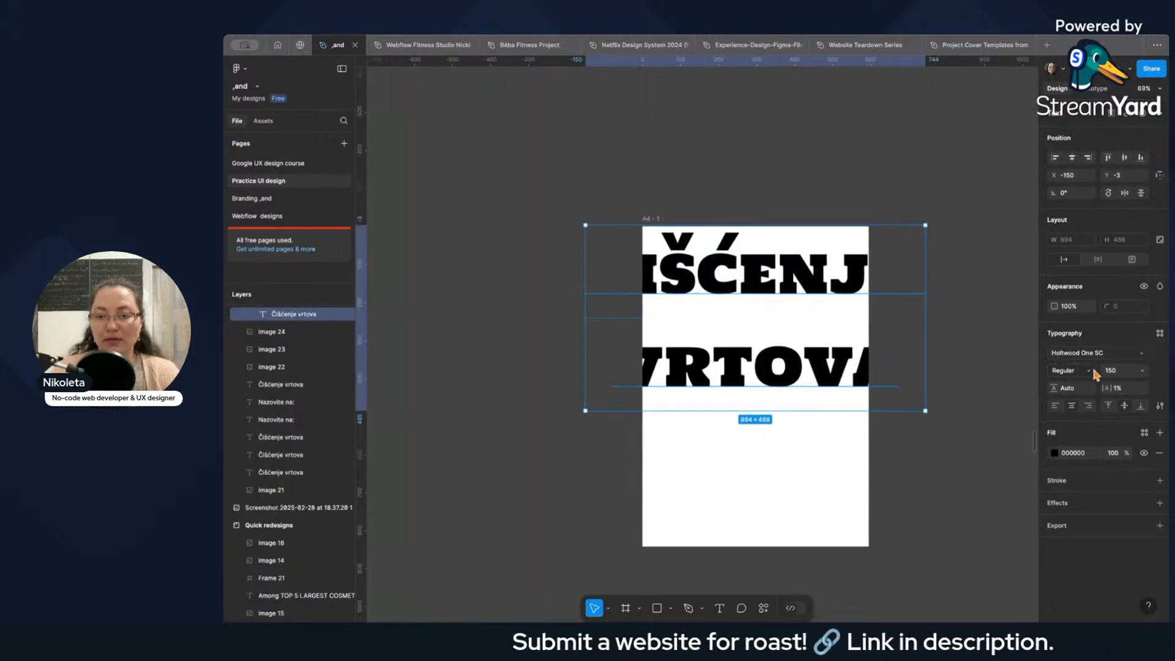
click(1112, 370)
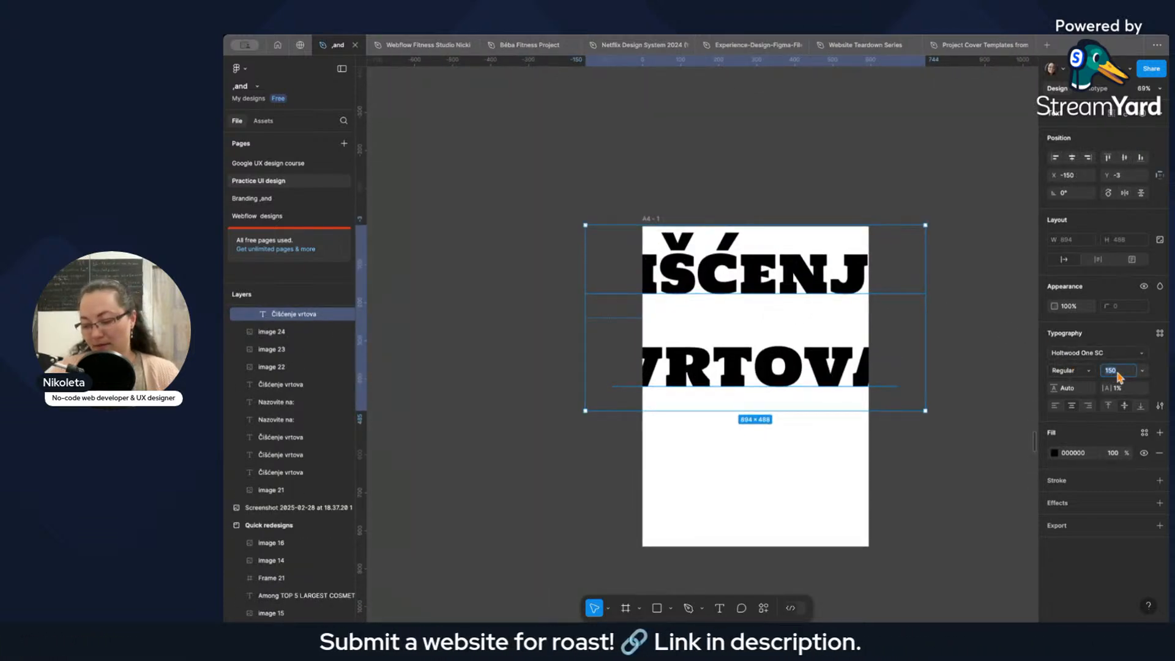
text(80)
key(Return)
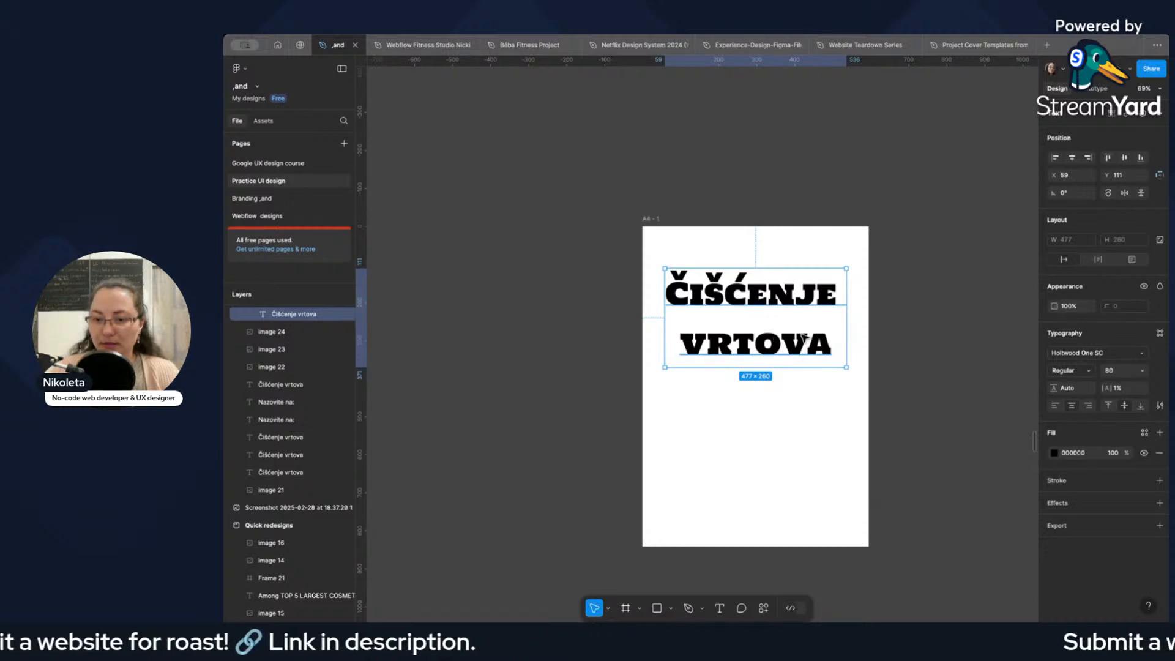
Move the heading up the A4 page to about Y 40, keeping its Regular font style.
click(1067, 371)
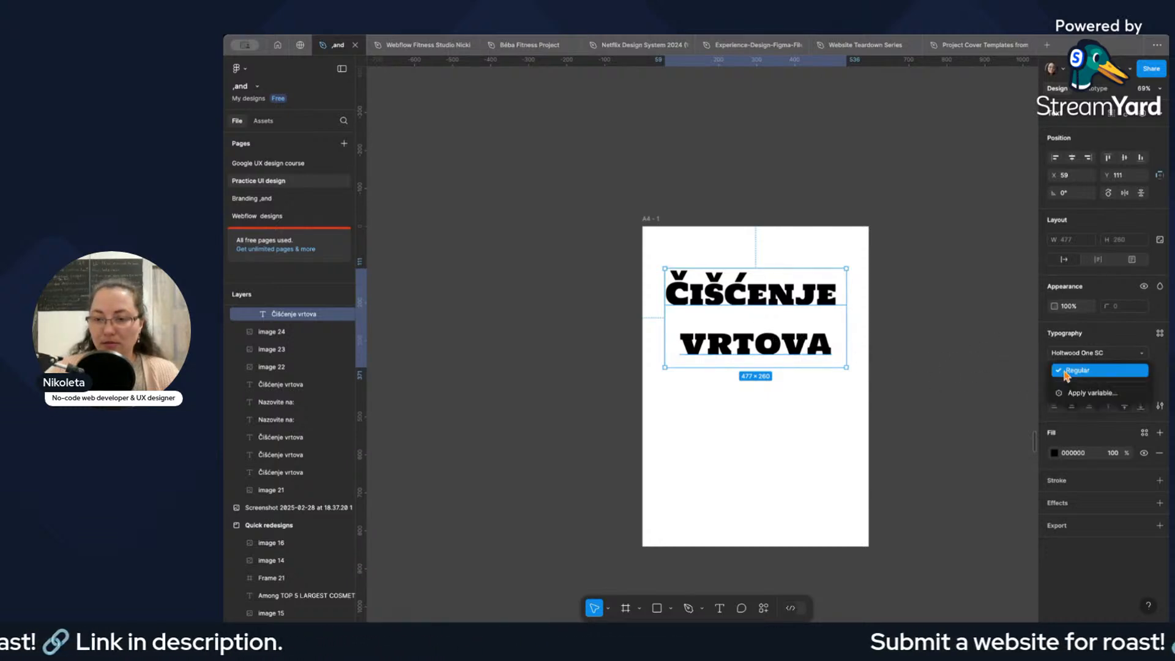
click(1068, 371)
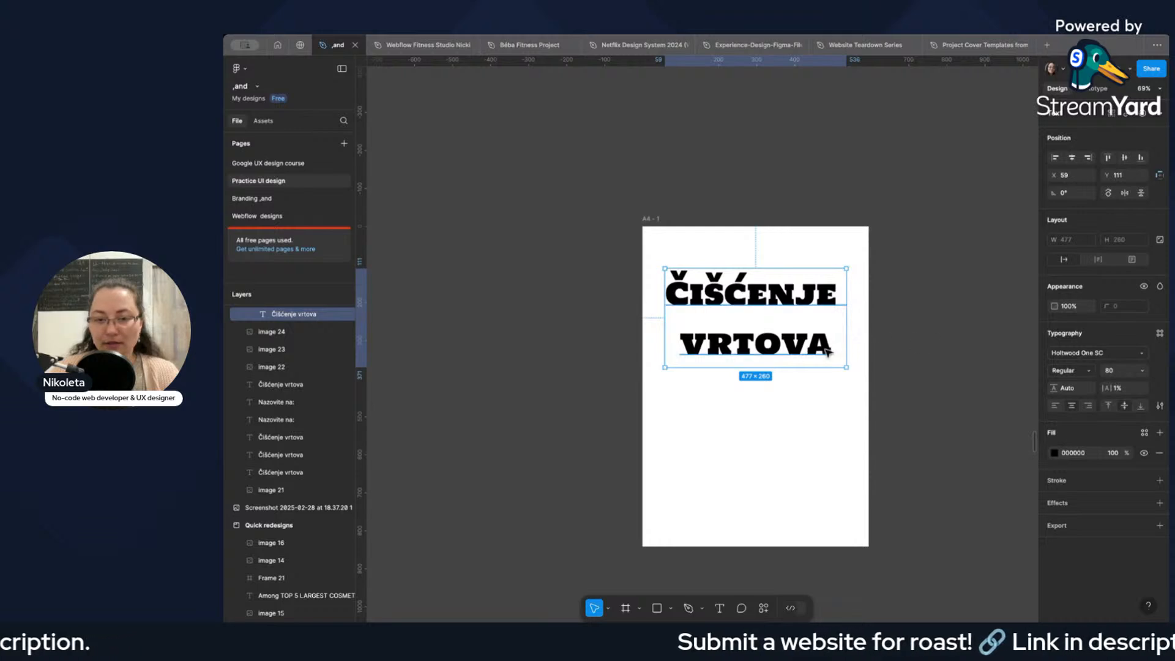
click(820, 398)
drag(797, 348, 797, 318)
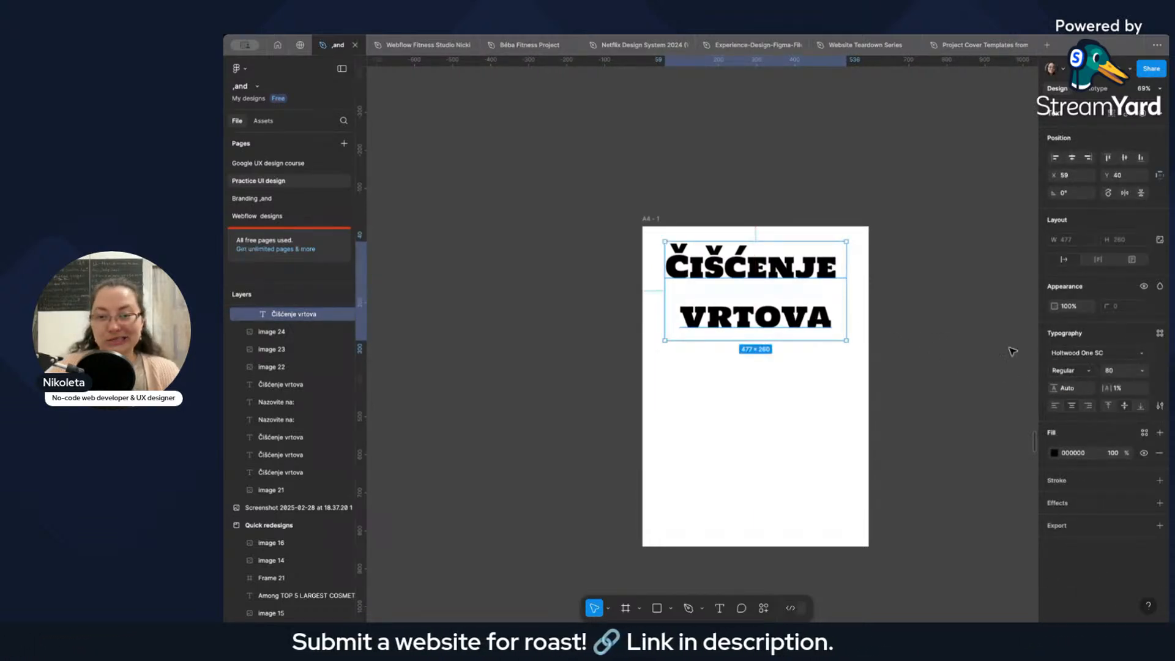
Try Impact and Indie Flower as alternative fonts for the poster heading.
click(1077, 353)
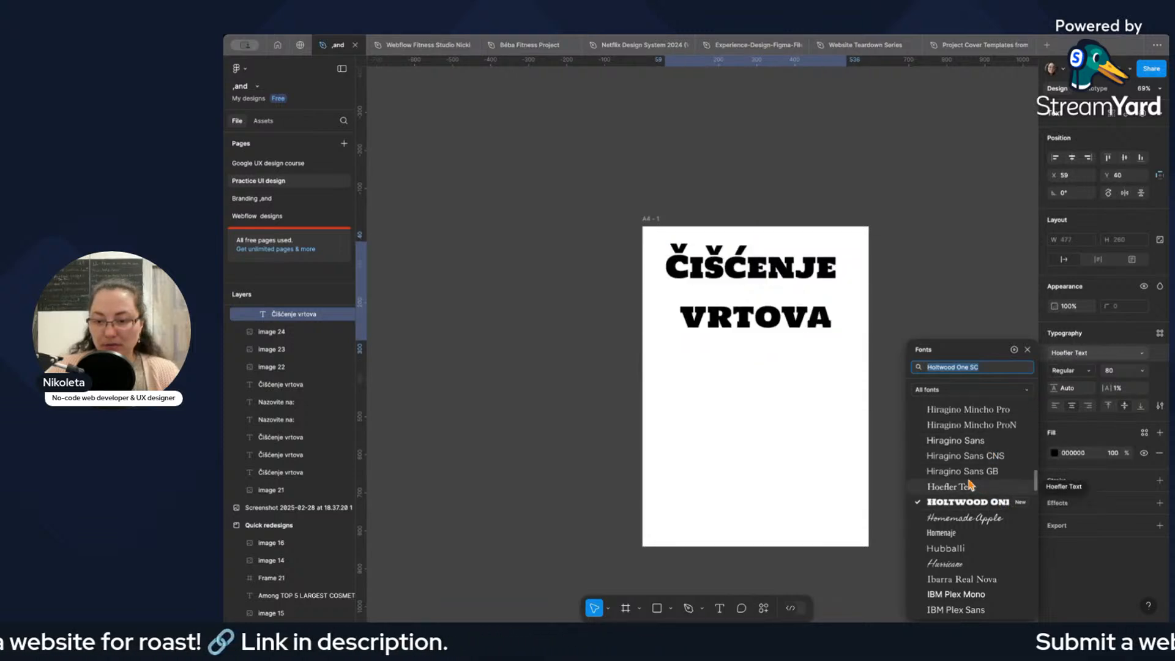
scroll(970, 483, down, 5)
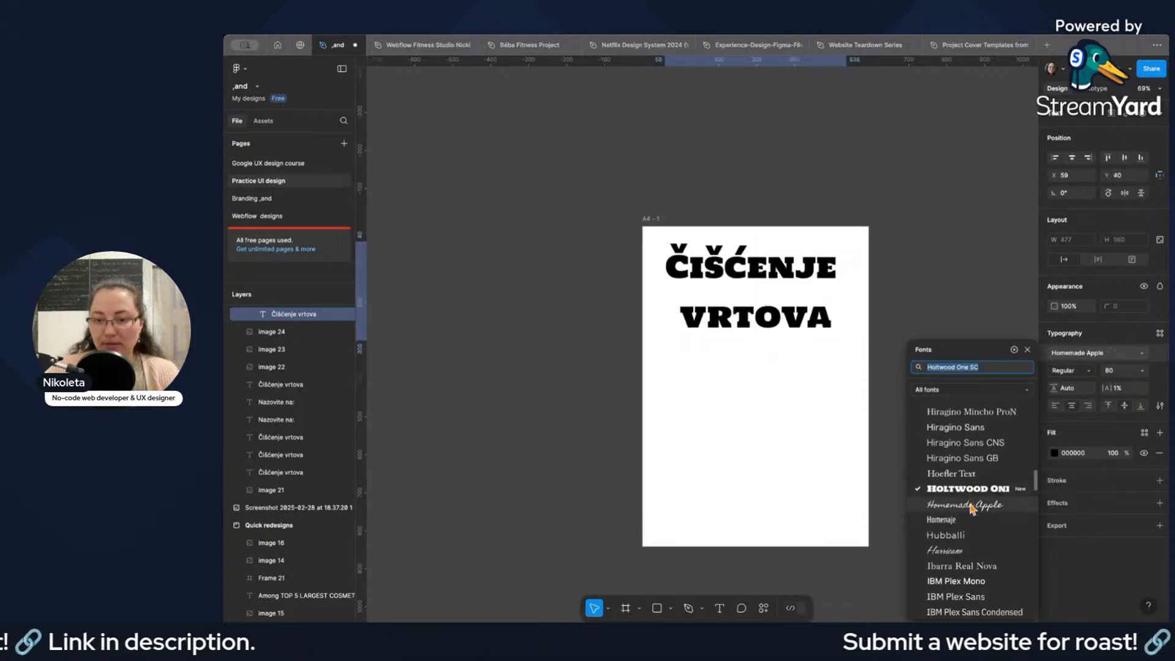
scroll(972, 508, down, 10)
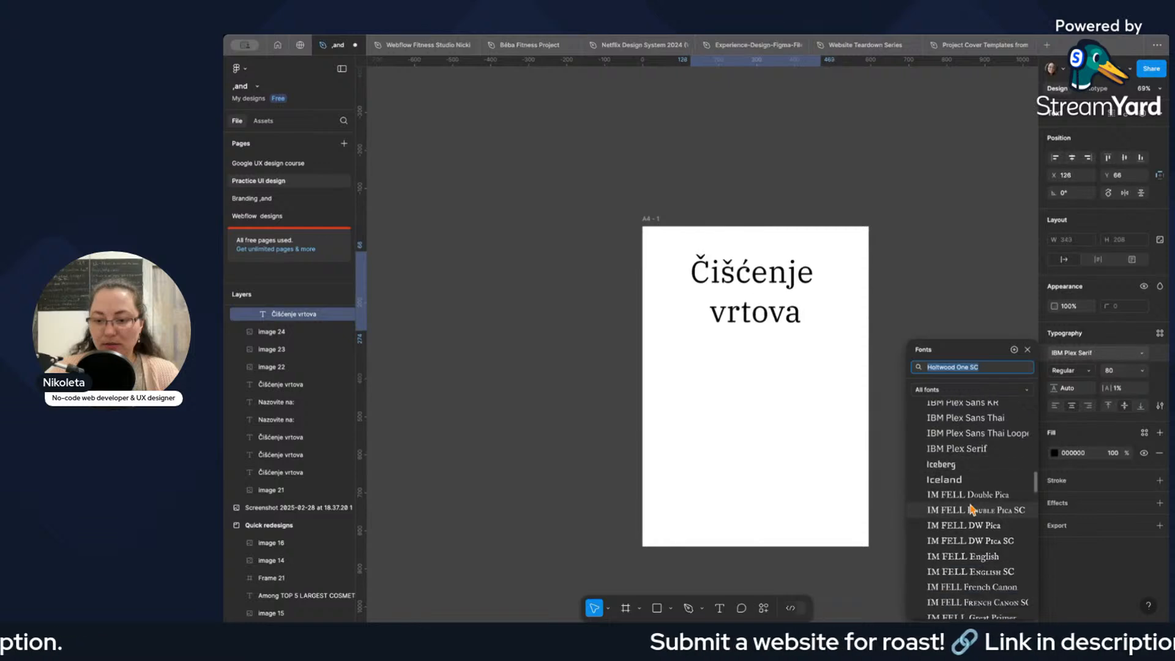
scroll(959, 526, down, 5)
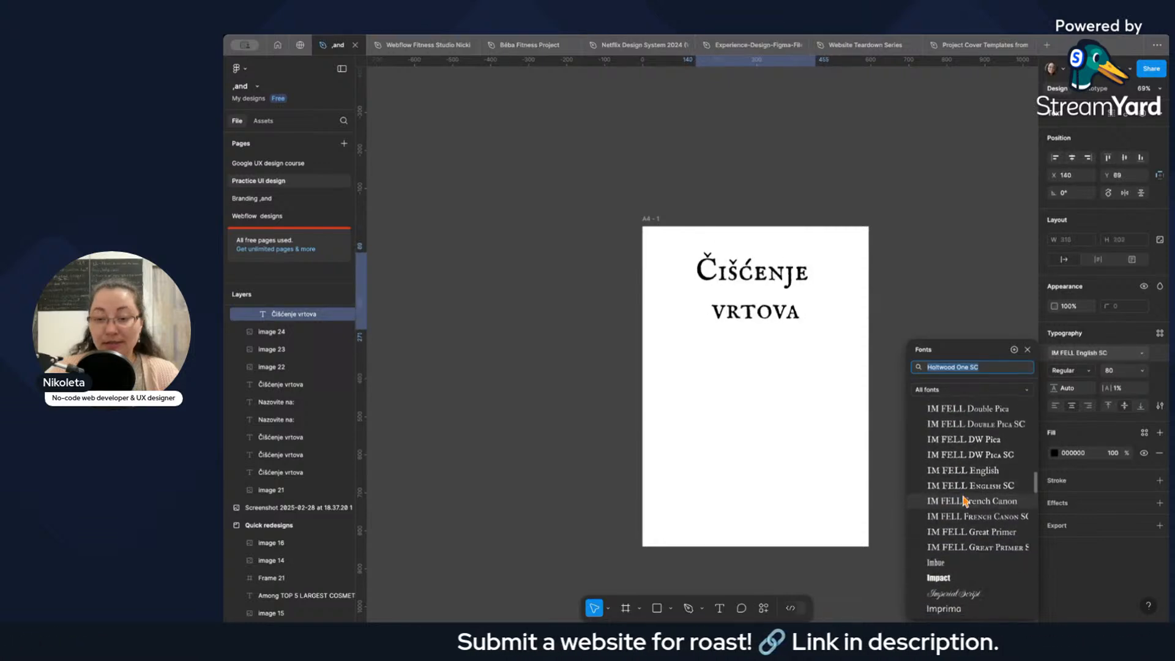
click(947, 580)
scroll(969, 579, down, 3)
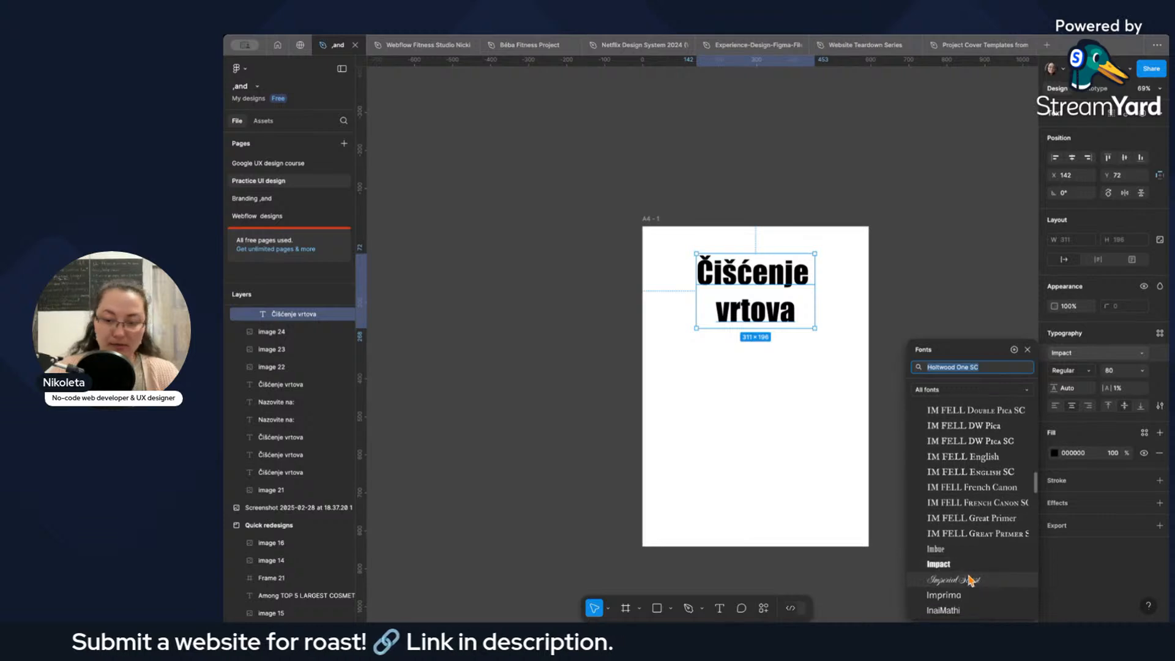
scroll(958, 581, down, 4)
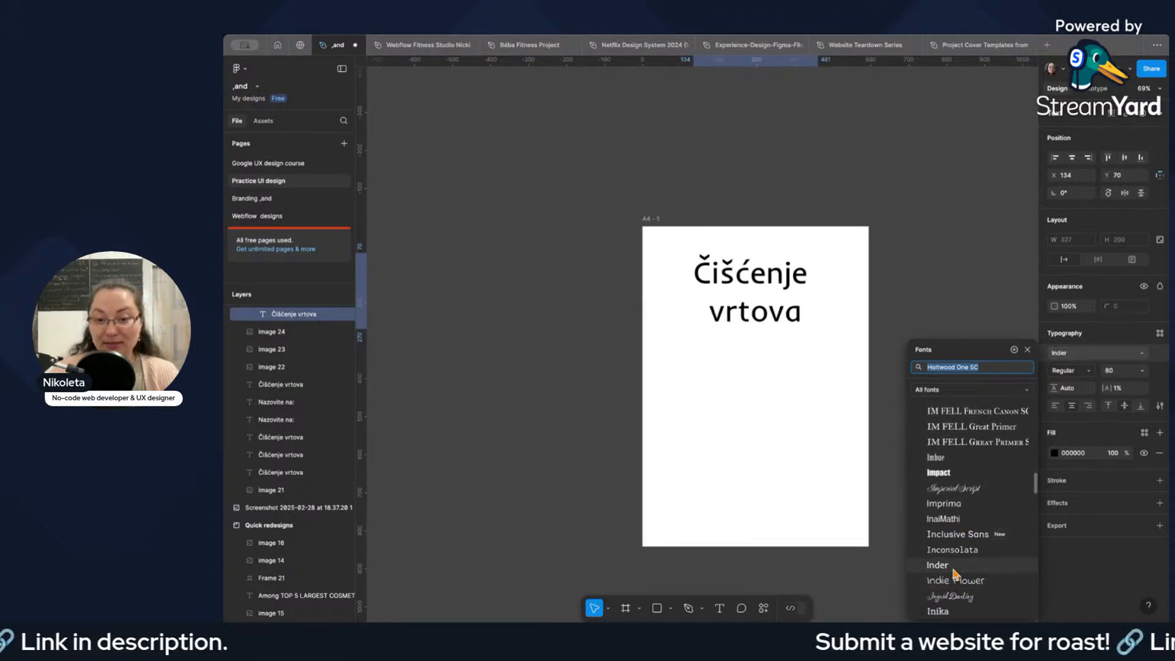
click(953, 570)
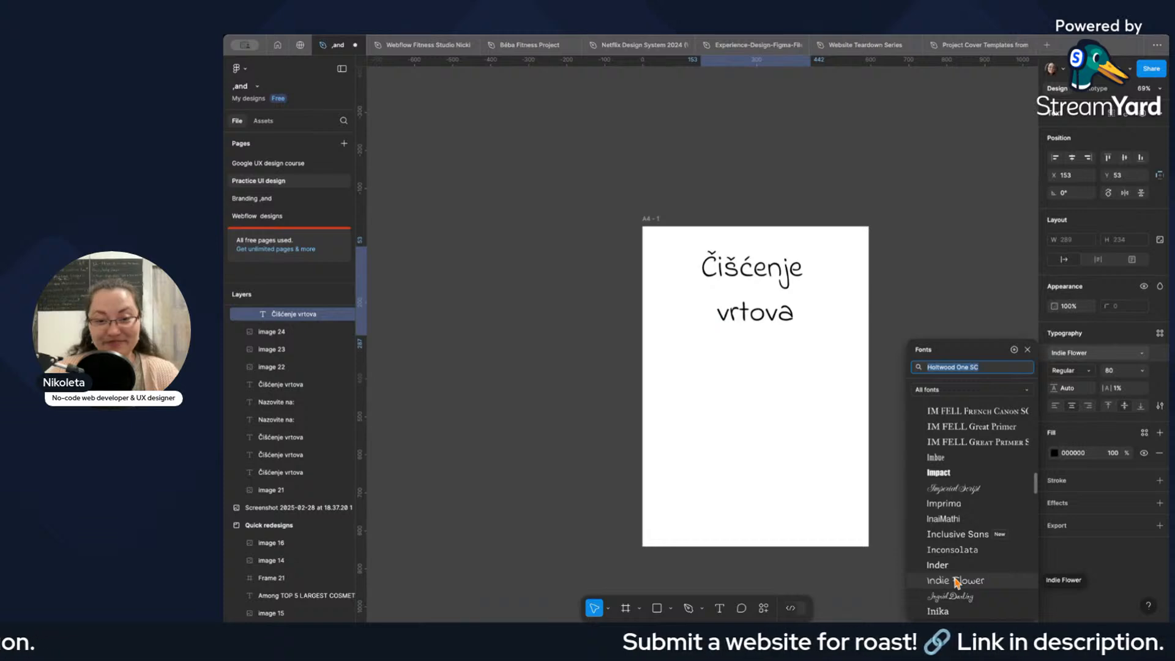
click(957, 581)
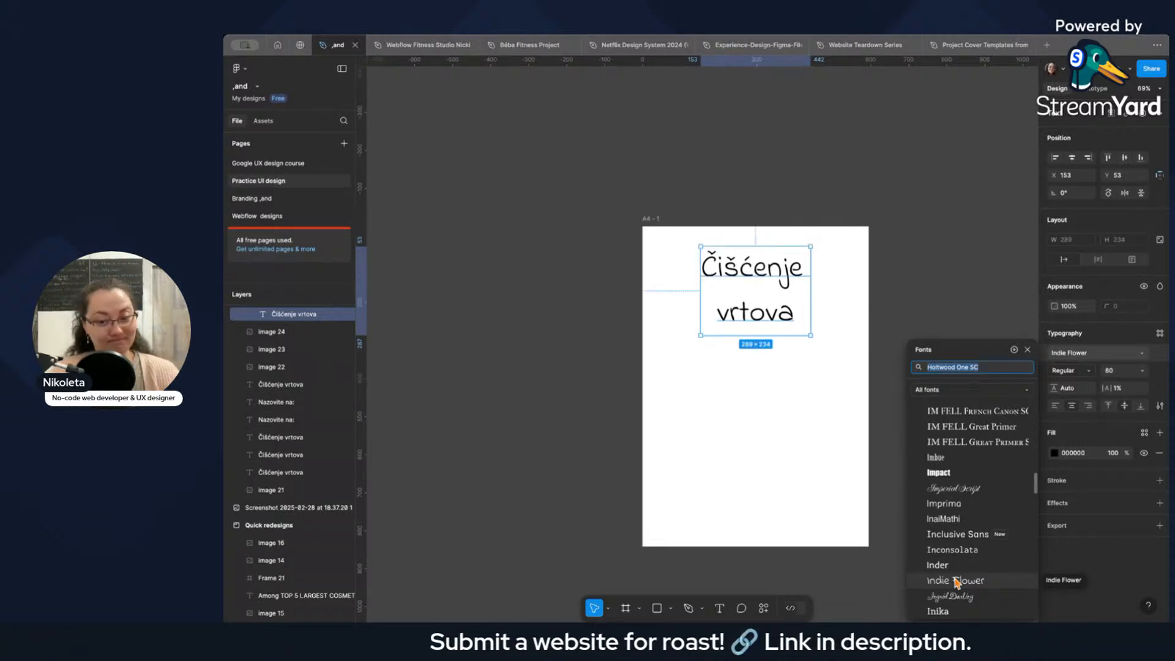
Check the styles available for Indie Flower and compare the heading with the lettering on the original poster photo.
click(1087, 355)
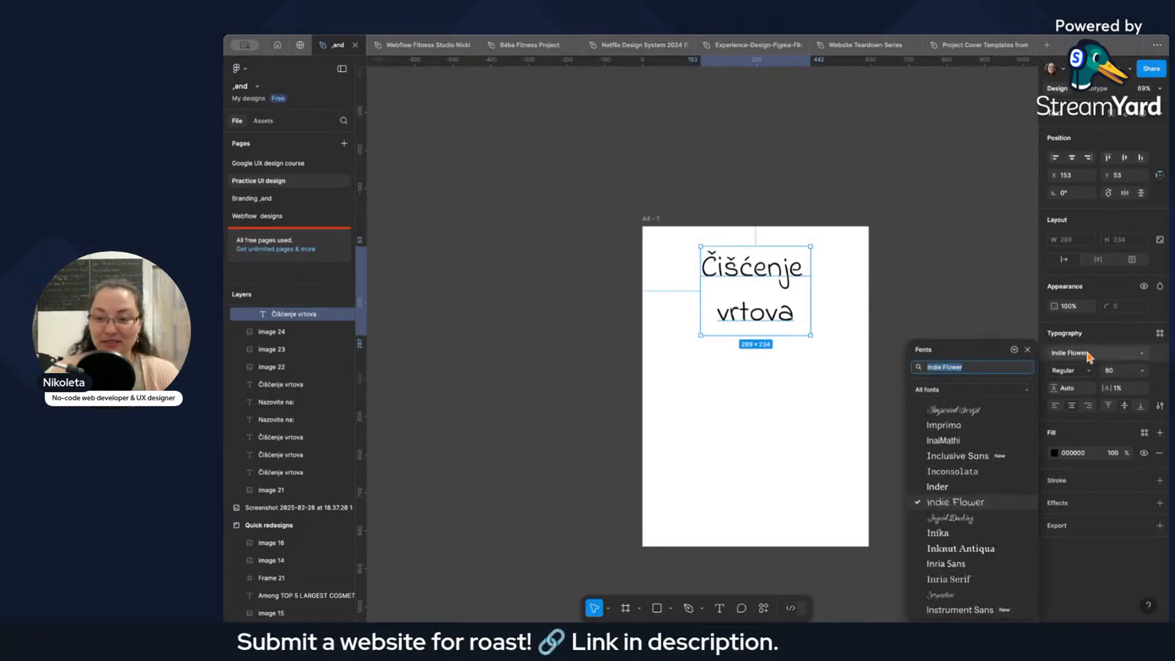
click(1075, 372)
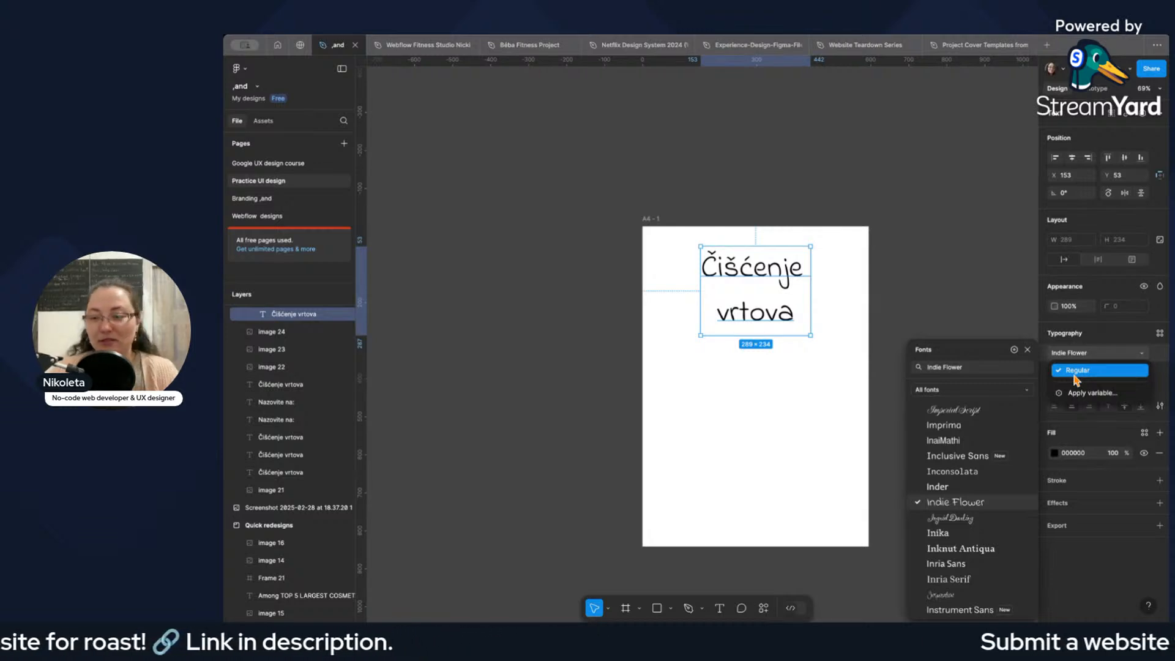
click(1072, 357)
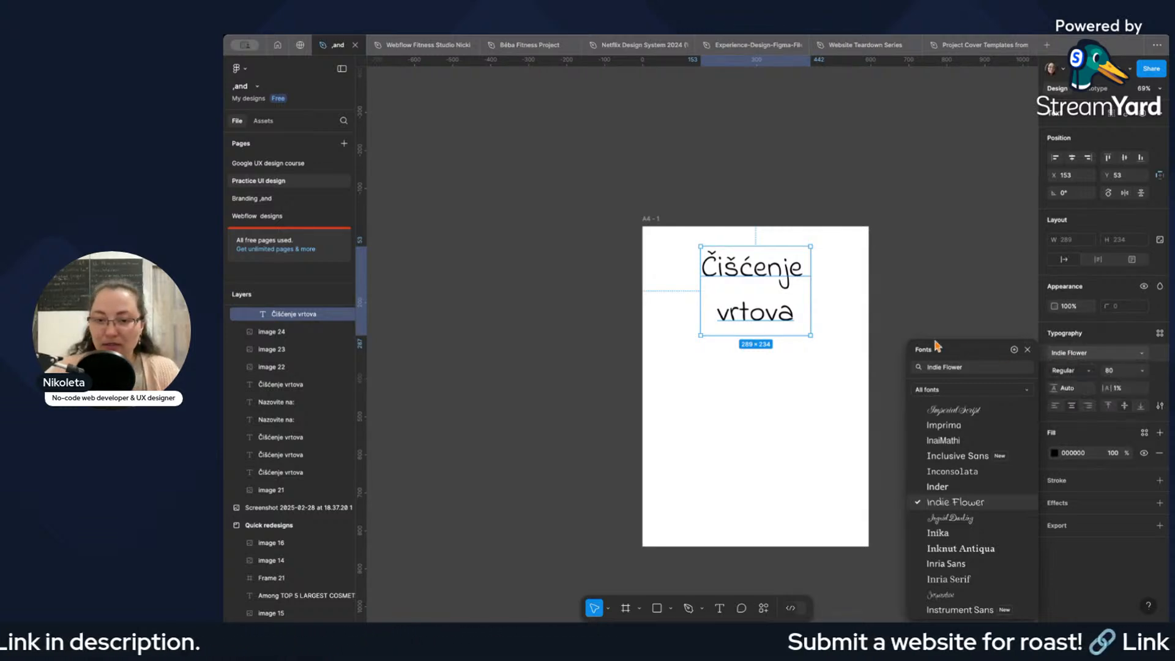
click(796, 352)
scroll(859, 335, down, 2)
scroll(858, 336, down, 5)
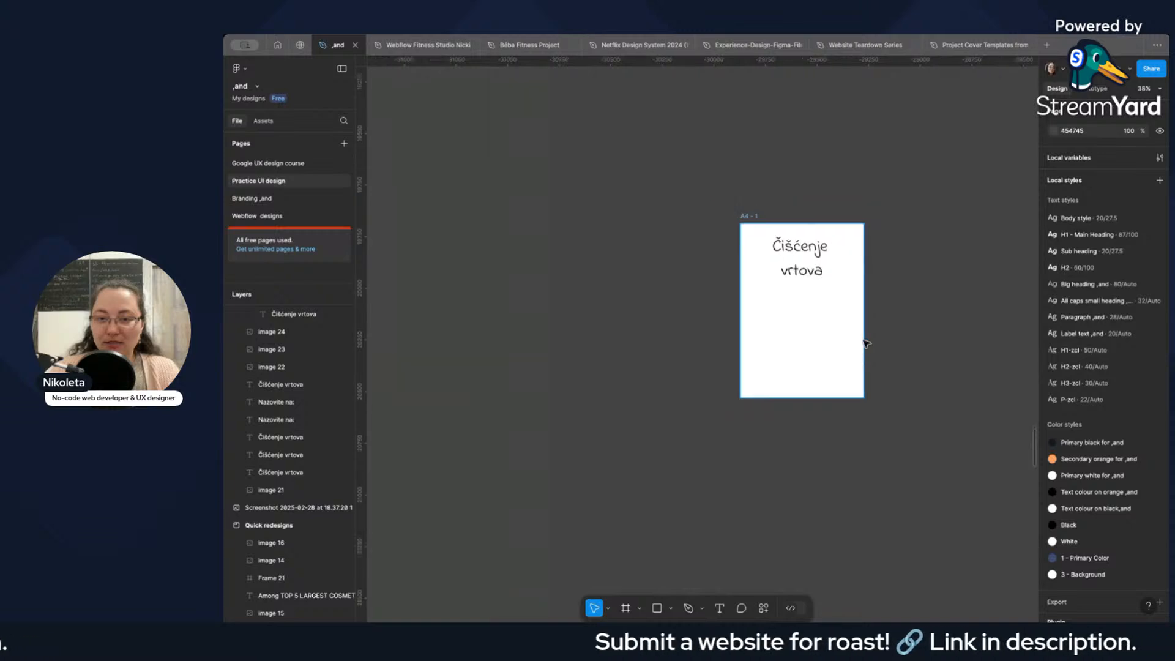
scroll(870, 346, up, 4)
scroll(875, 351, up, 8)
scroll(881, 354, down, 5)
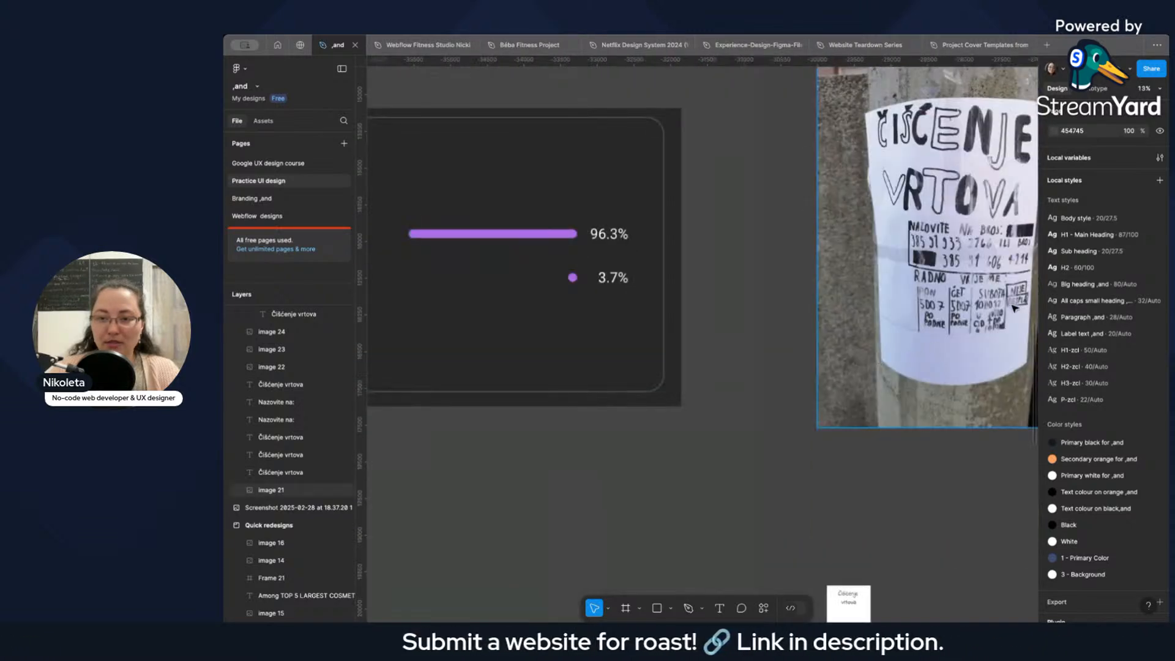
scroll(955, 367, down, 3)
scroll(773, 425, up, 6)
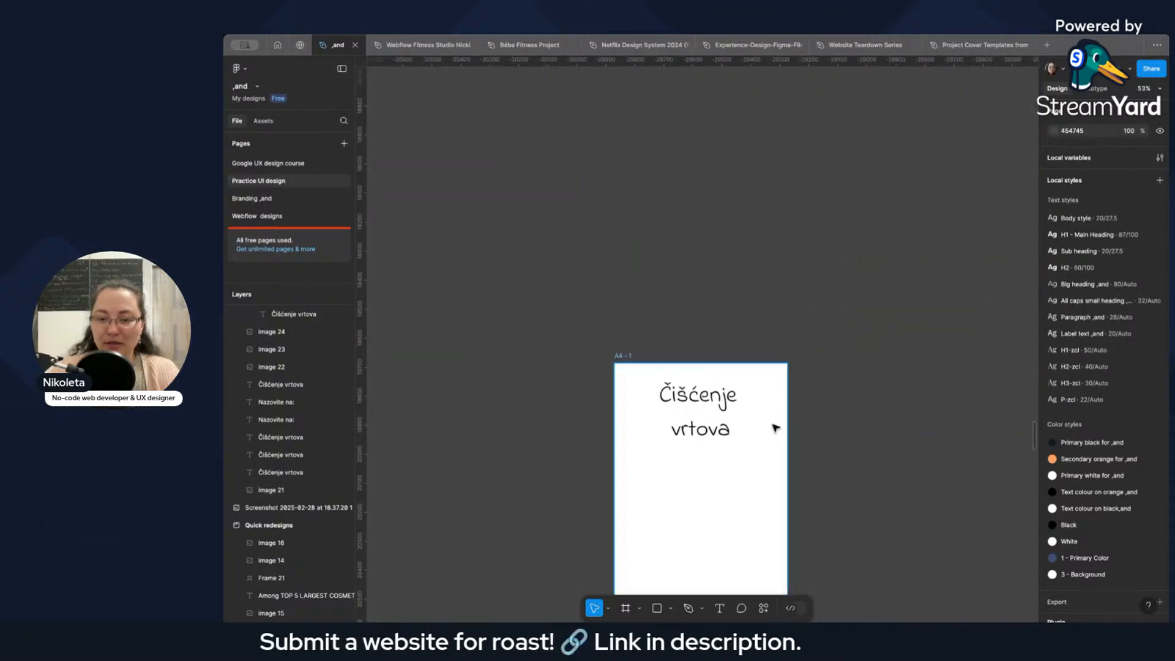
Undo the heading's font changes back to Holtwood One SC.
click(685, 412)
key(ctrl+z)
click(835, 423)
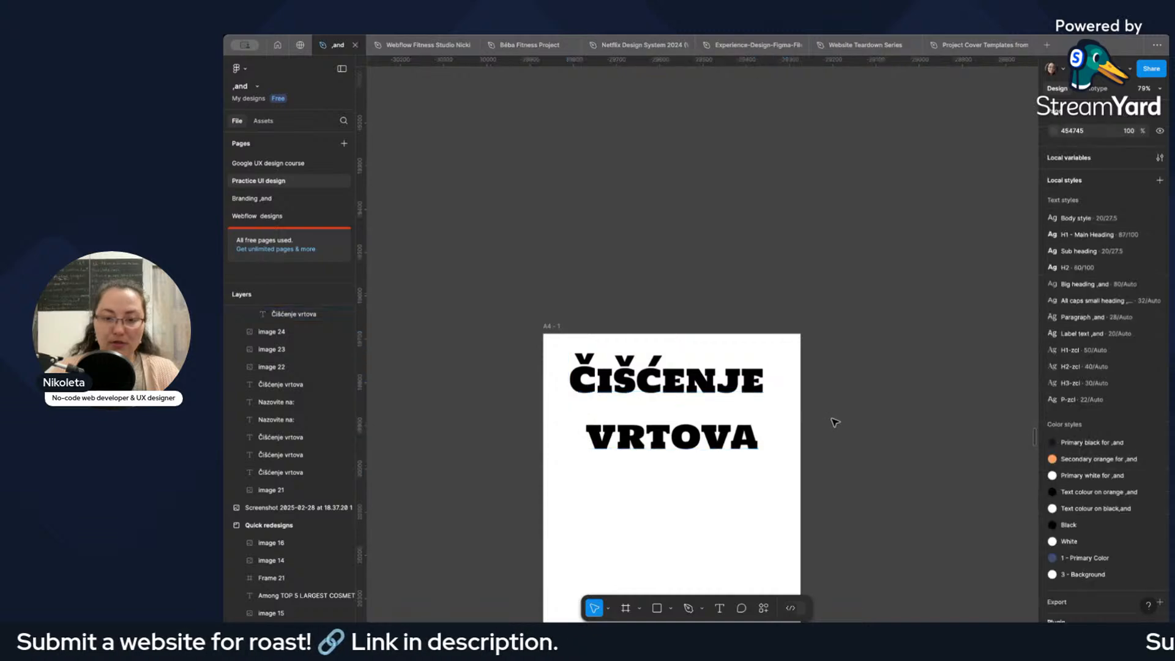
Change the fill of the A4 page's heading to dark grey, 2C2C2C, keeping its Regular font style.
click(718, 416)
click(1081, 375)
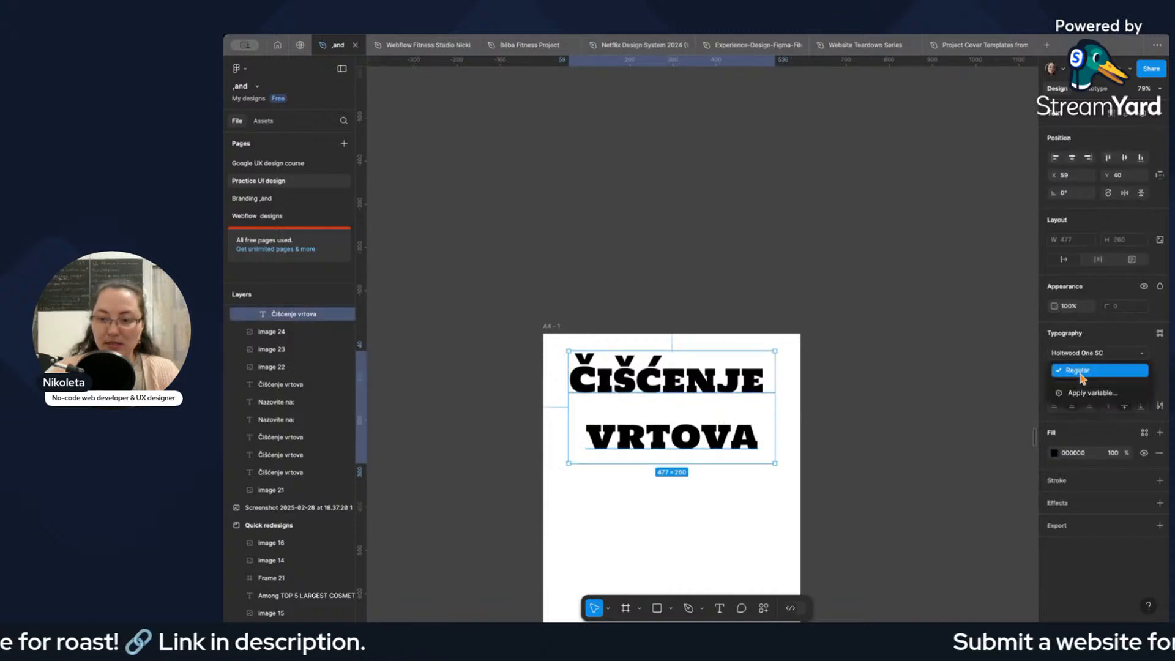
click(1082, 375)
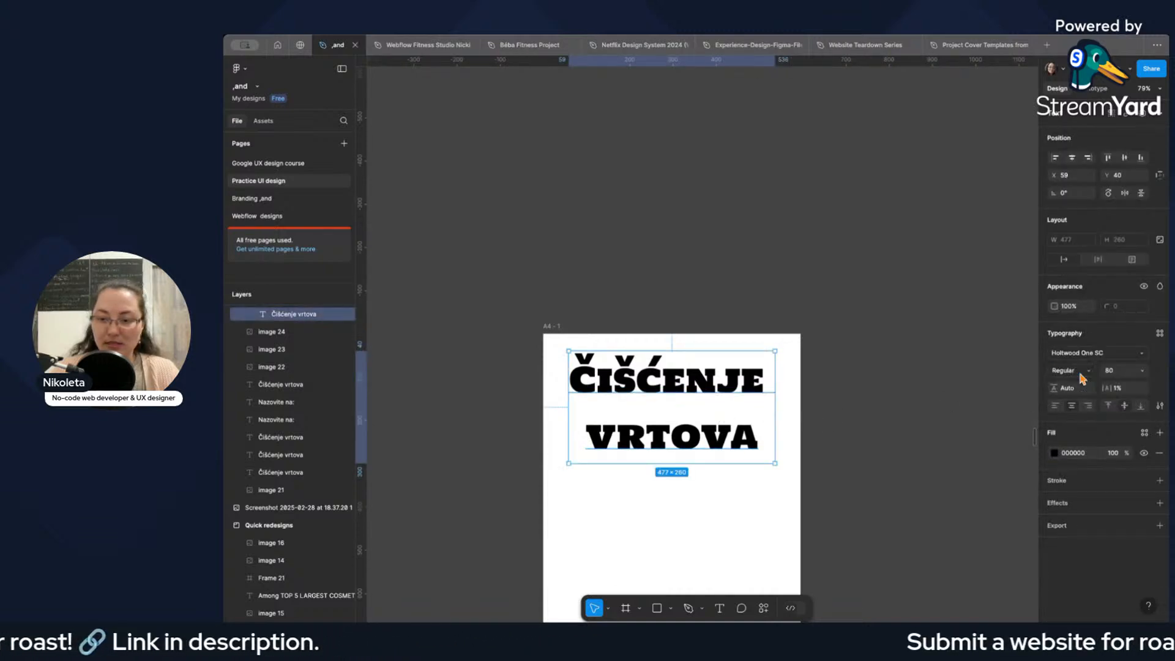
click(1054, 453)
drag(903, 479, 904, 461)
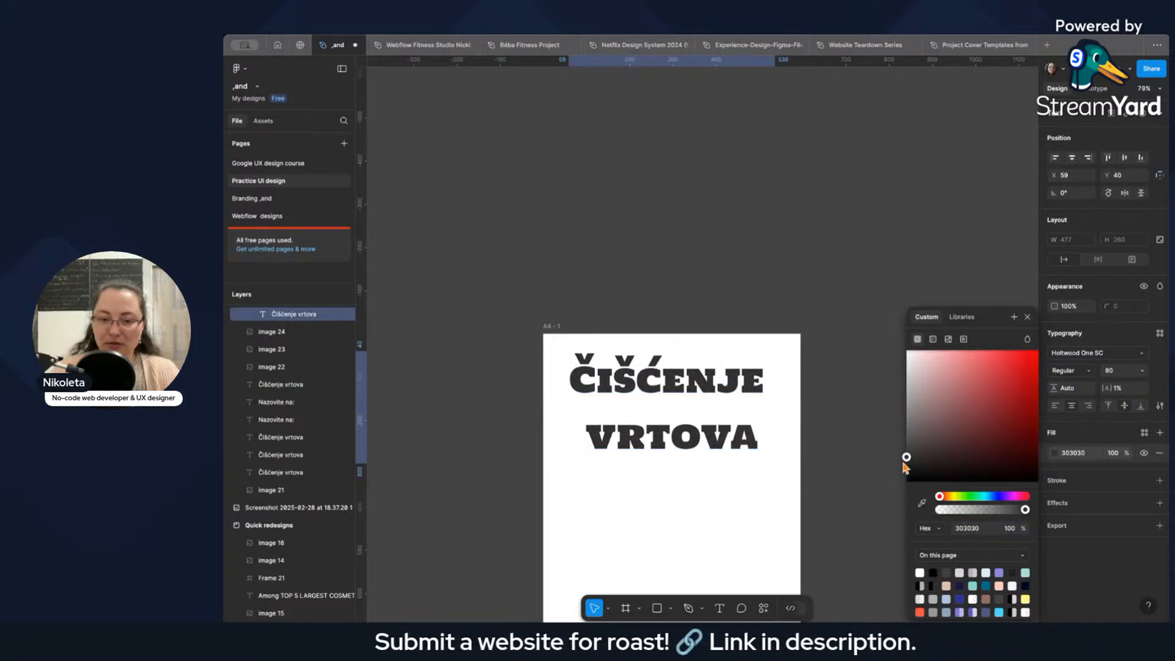
click(831, 457)
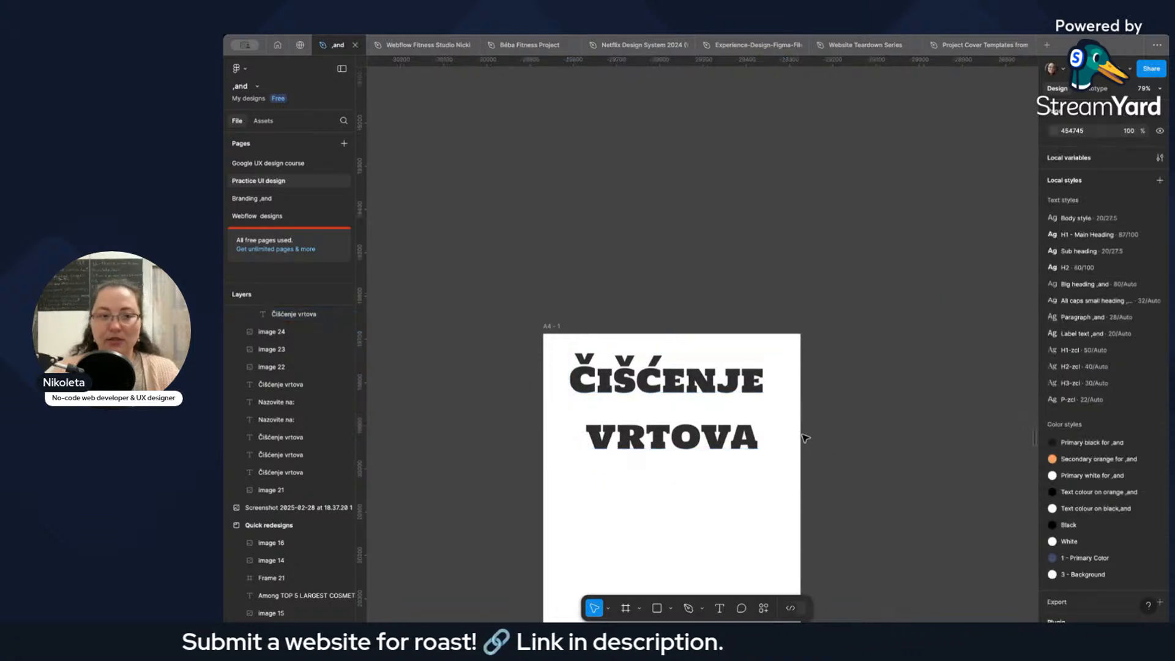
Set the line height of the A4 page's heading to 100.
scroll(792, 433, down, 5)
scroll(792, 433, down, 2)
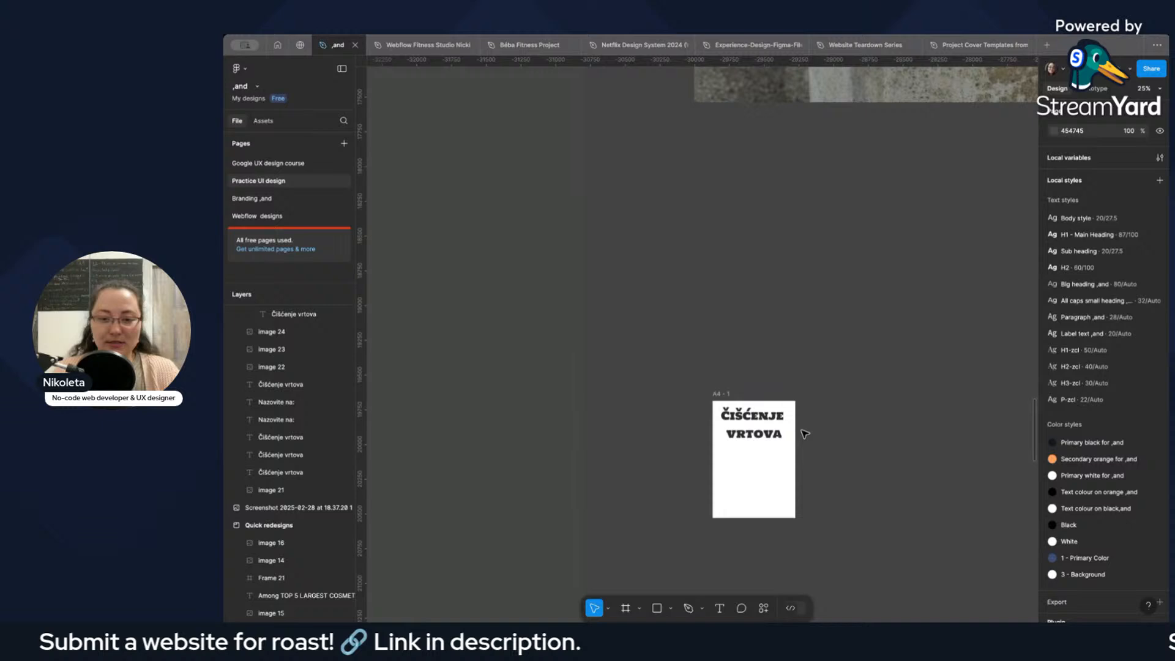
click(760, 430)
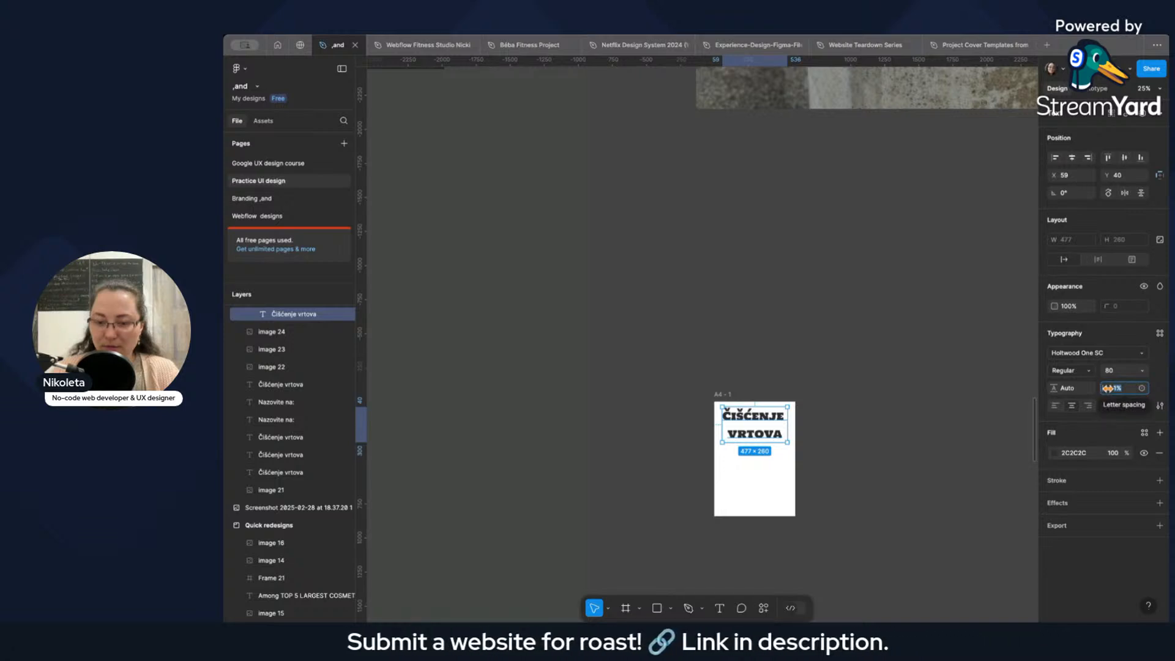
click(1067, 389)
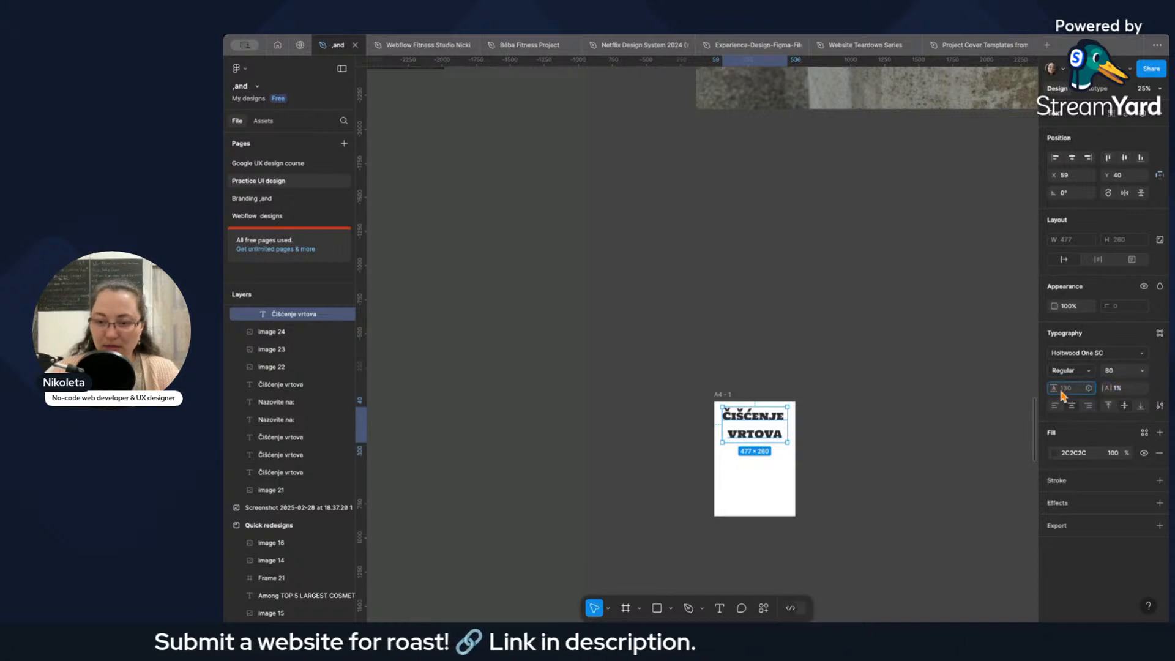
drag(1056, 388, 1057, 389)
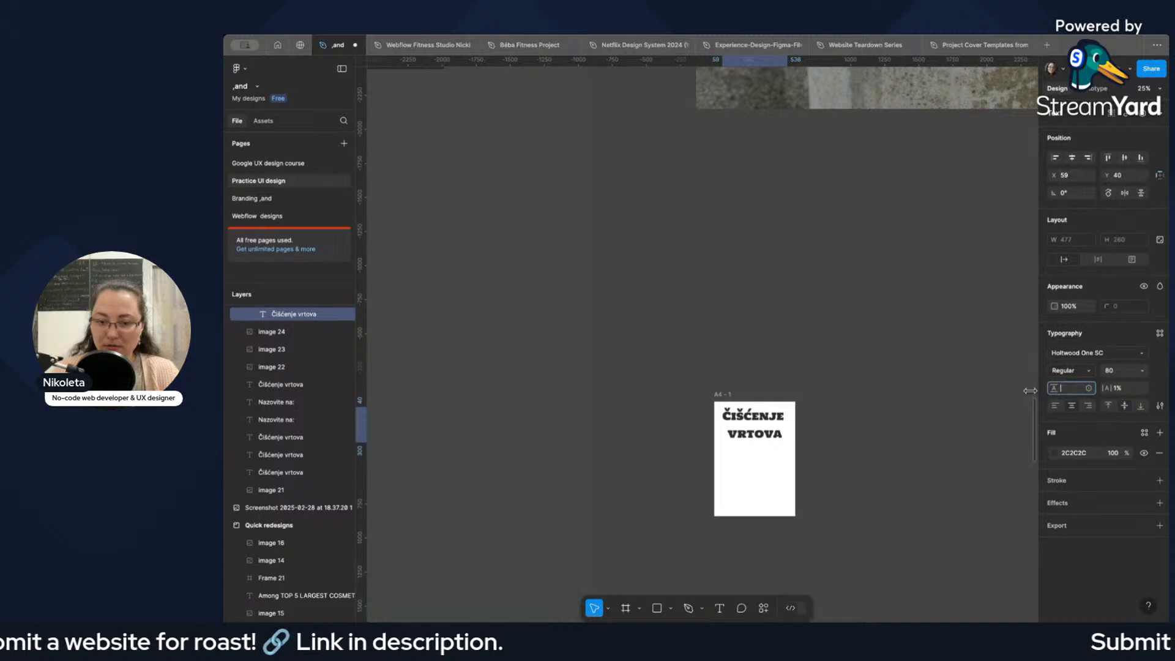
text(100)
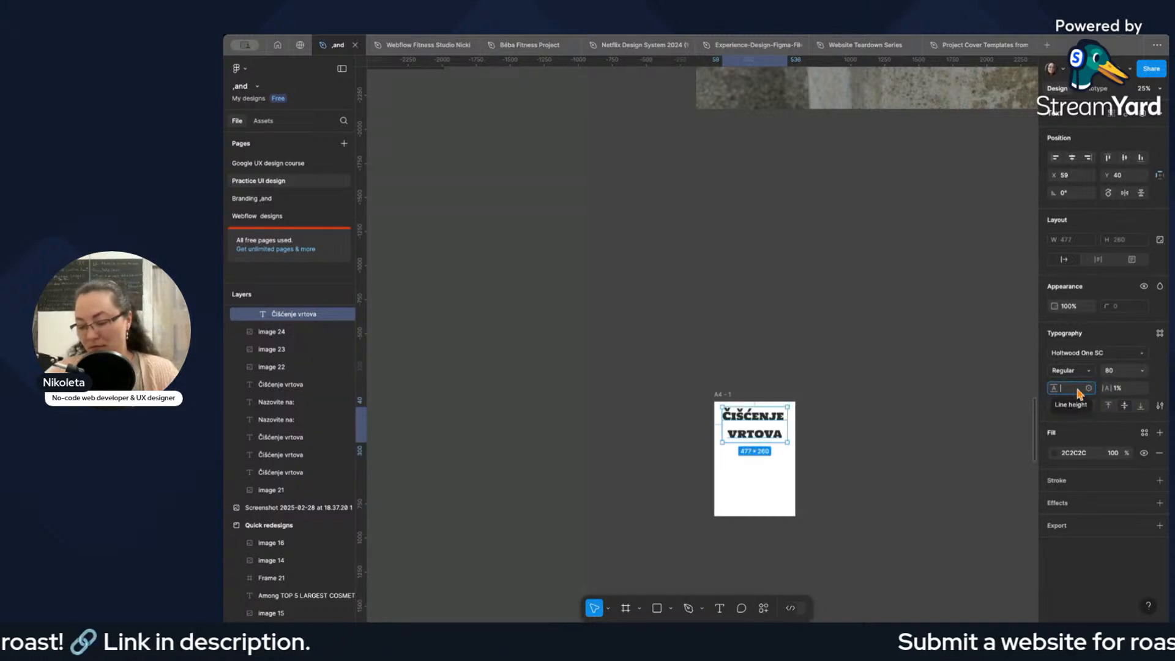
key(Return)
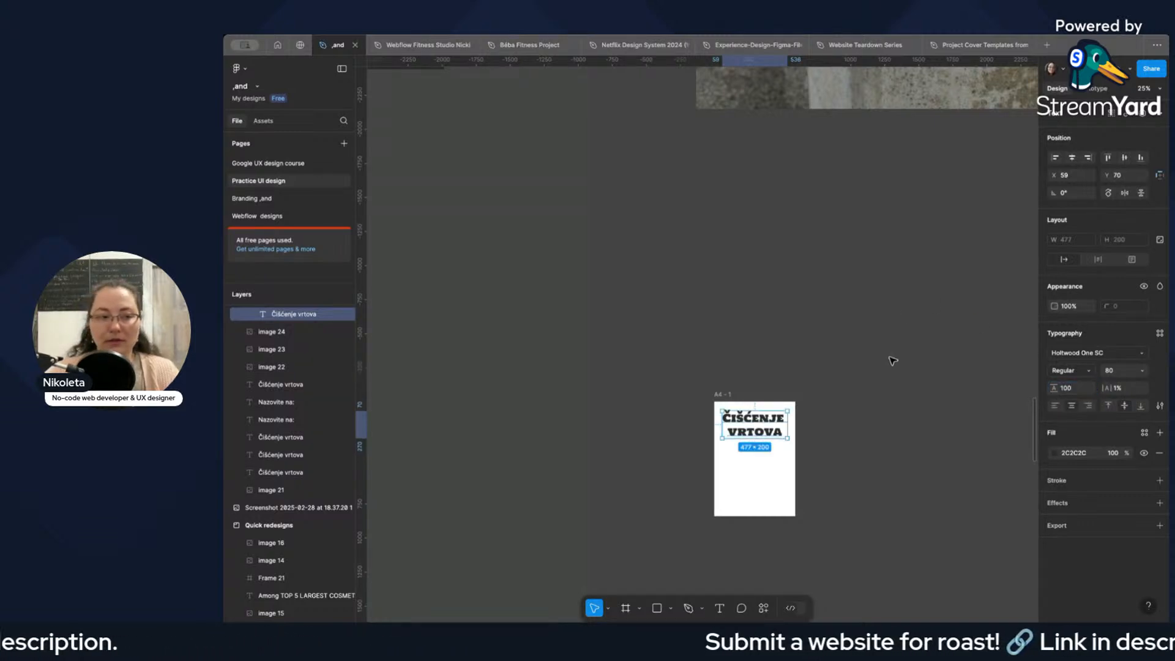
Examine the heading on the A4 page and the contact and working-hours lines on the original poster photo.
scroll(894, 466, up, 5)
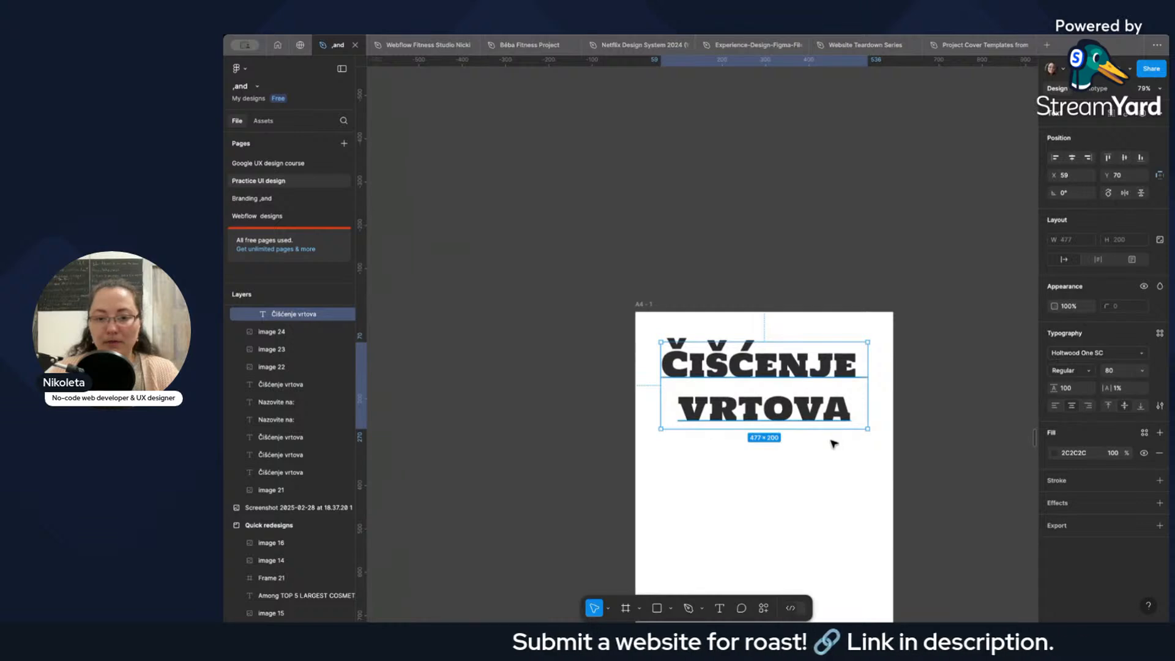
scroll(809, 399, down, 8)
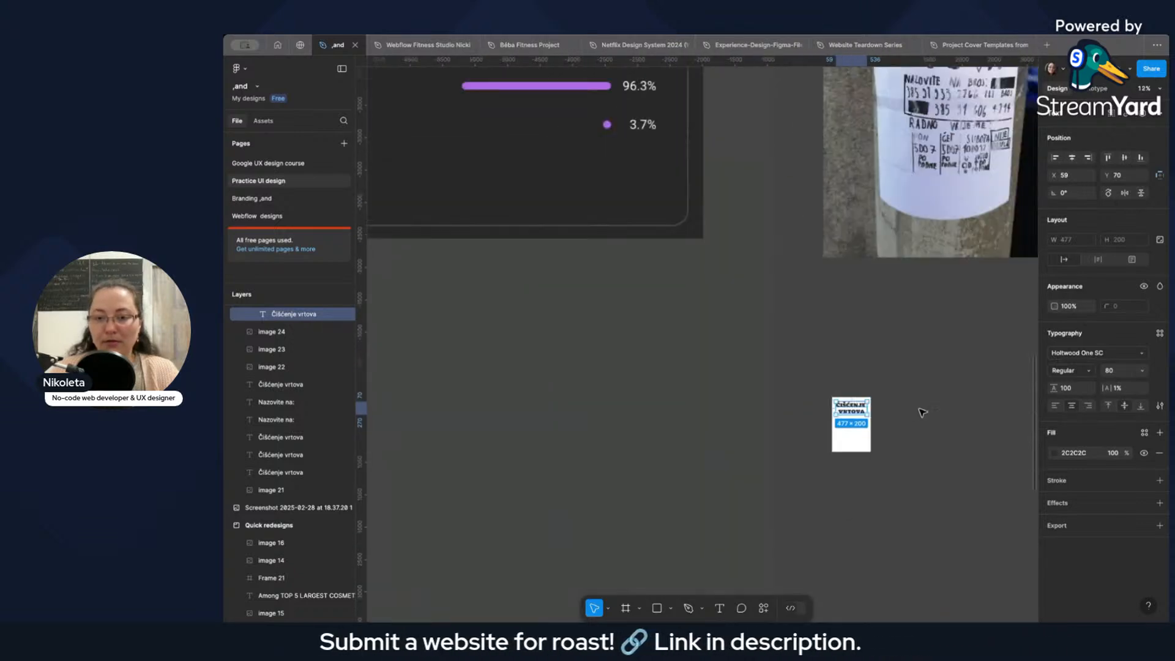
scroll(929, 407, up, 3)
scroll(944, 406, right, 2)
scroll(828, 406, up, 3)
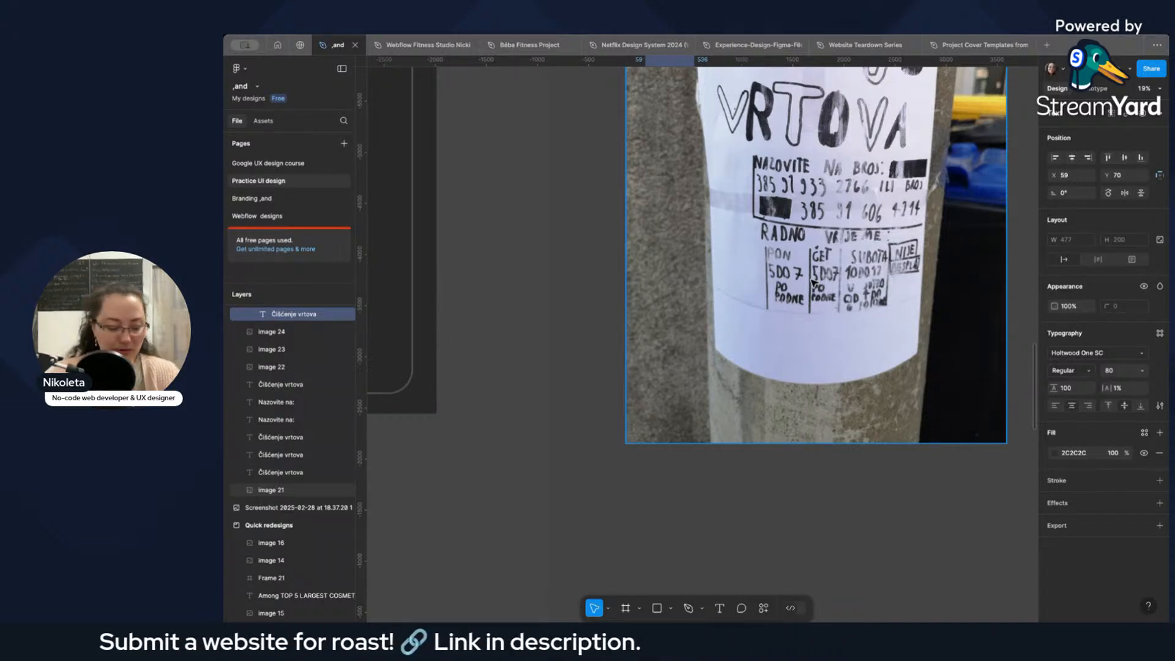
scroll(813, 283, down, 1)
scroll(815, 283, down, 5)
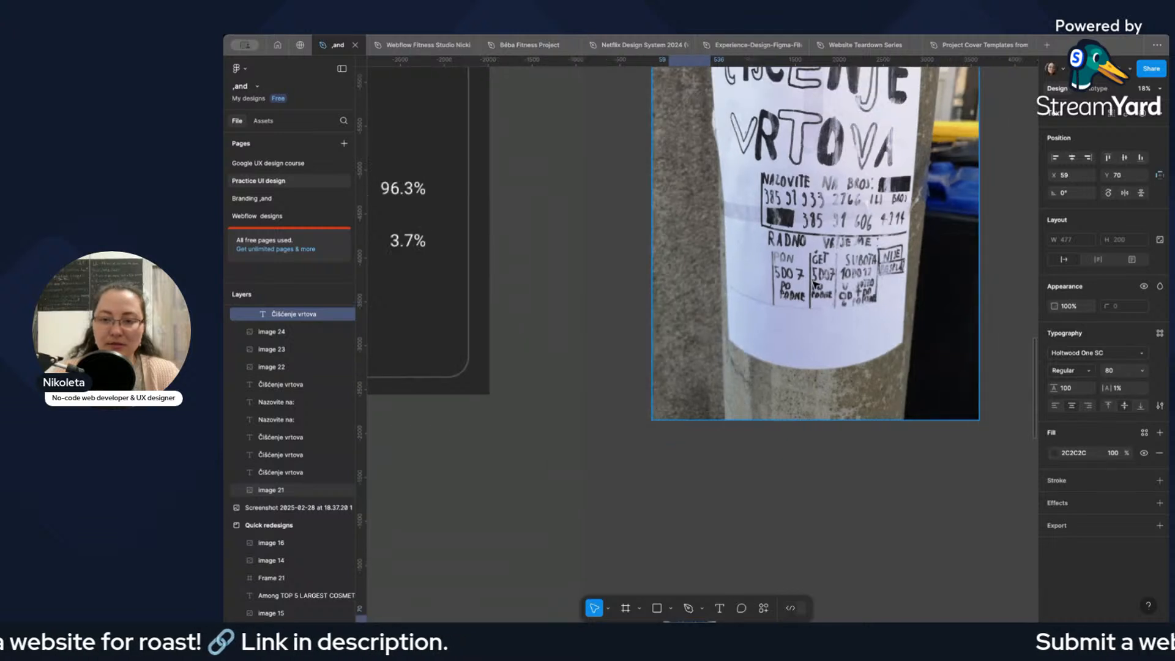
scroll(814, 283, down, 3)
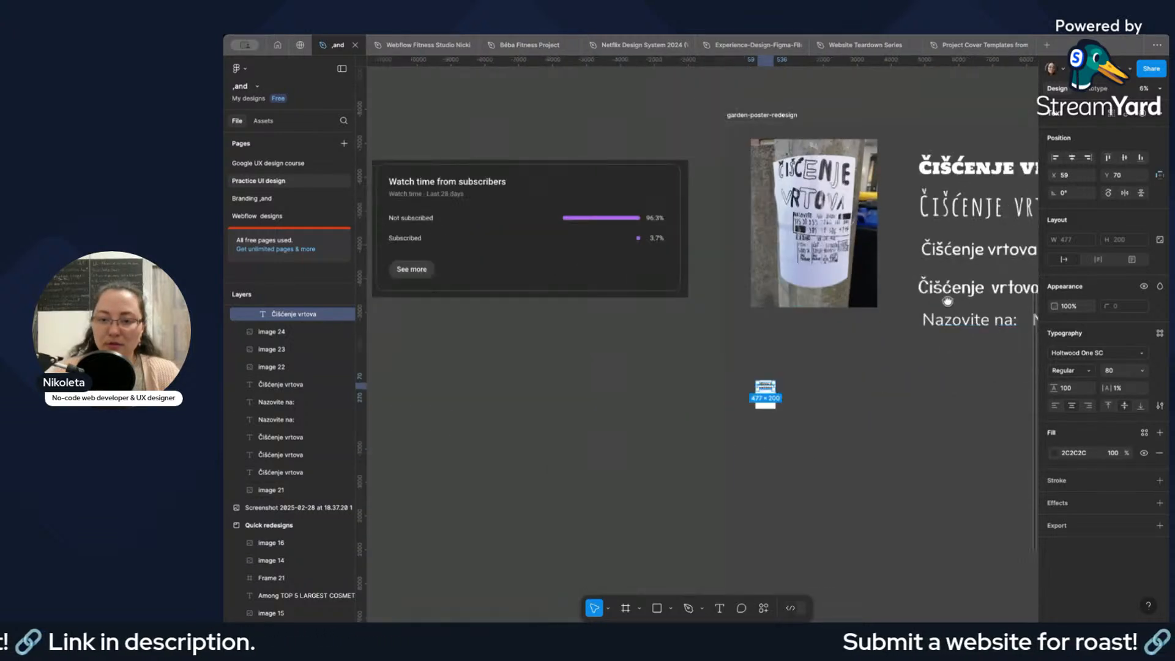
Copy the "Nazovite na:" sample text set in Poppins from the font samples beside the poster photo.
scroll(856, 293, right, 3)
click(876, 319)
scroll(925, 341, right, 2)
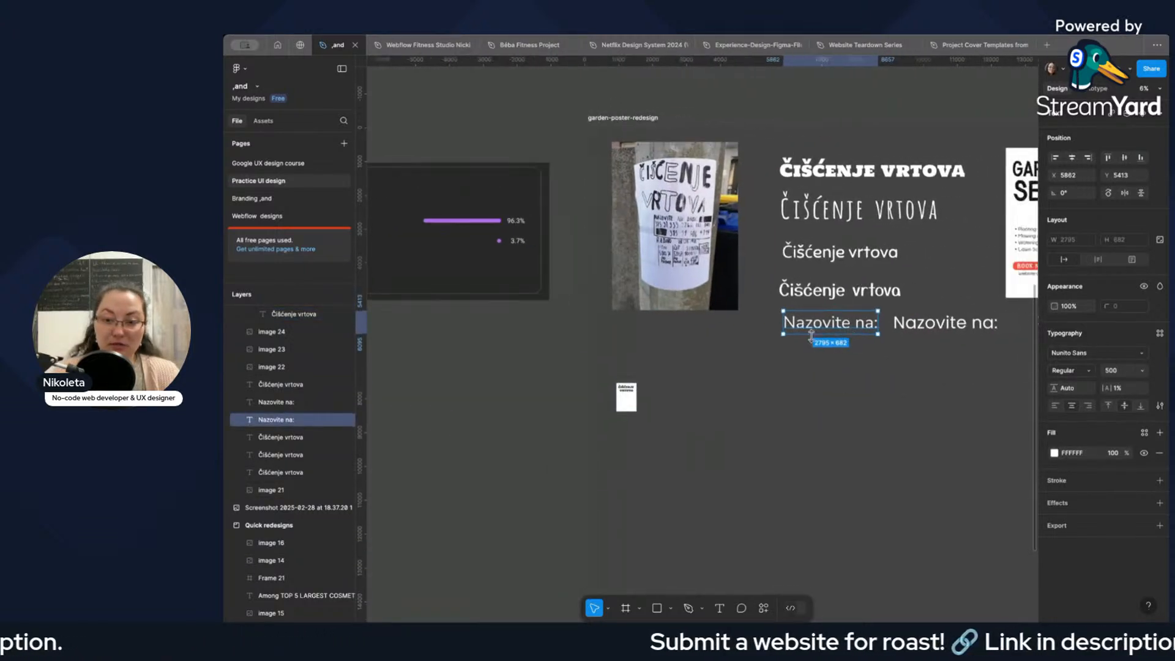
click(932, 331)
scroll(751, 393, down, 4)
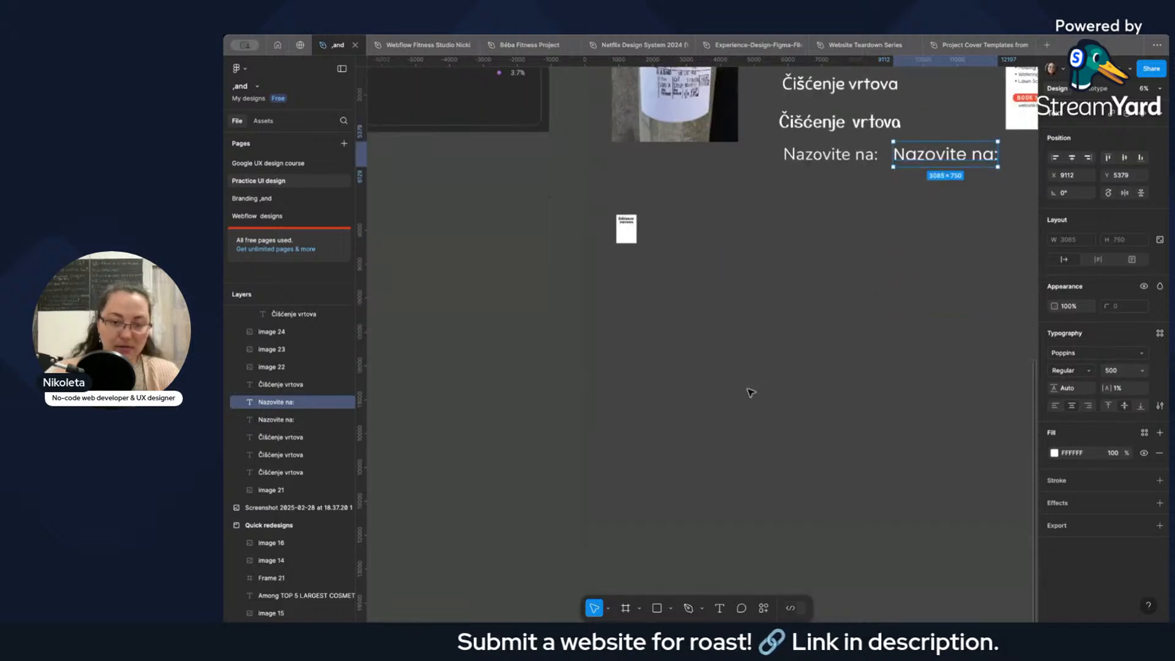
scroll(630, 281, up, 5)
scroll(636, 381, up, 5)
click(634, 373)
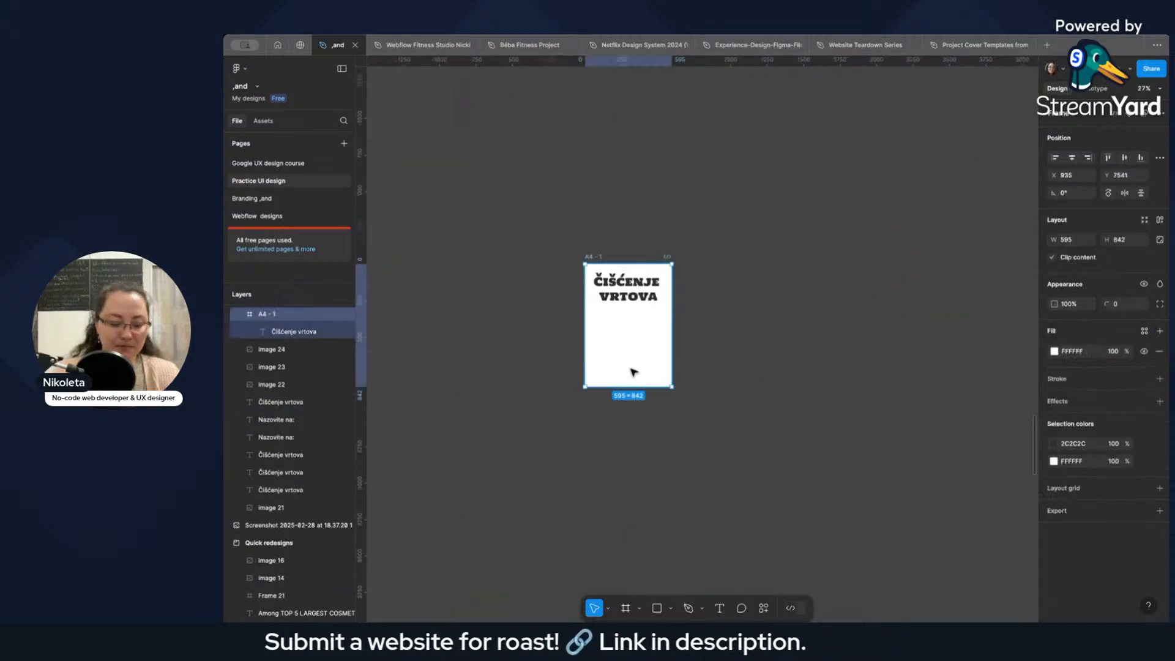
key(ctrl+v)
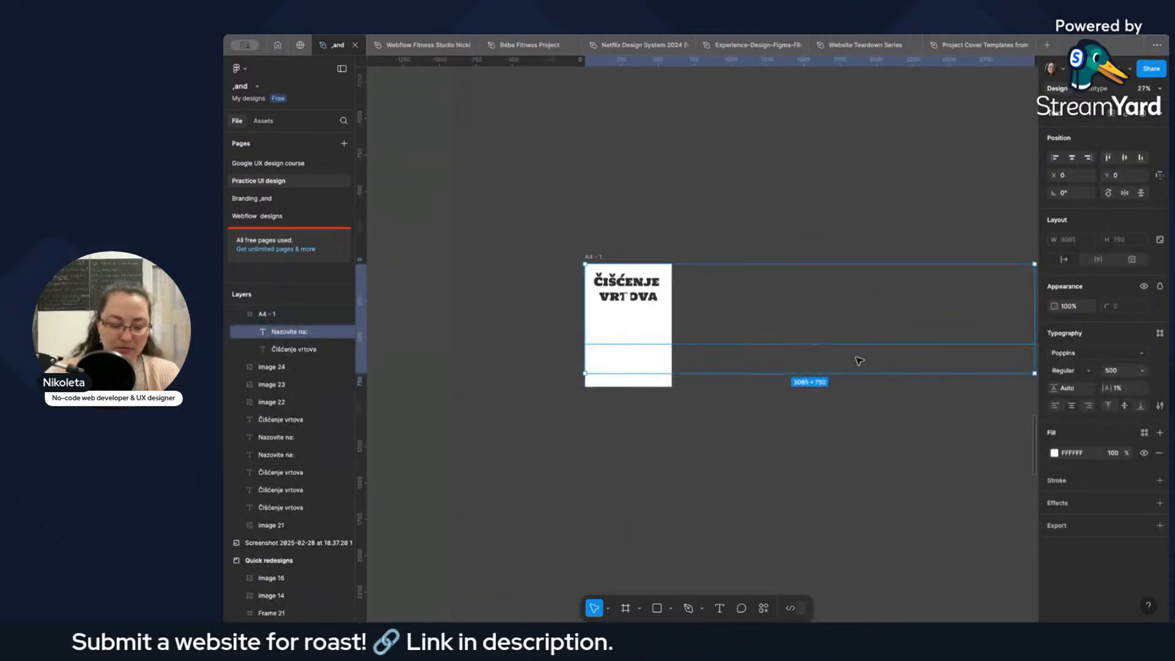
key(ctrl+z)
Paste the Poppins "Nazovite na:" text onto the empty canvas and move it to the A4 frame's lower edge.
click(851, 413)
key(ctrl+v)
drag(783, 366, 949, 441)
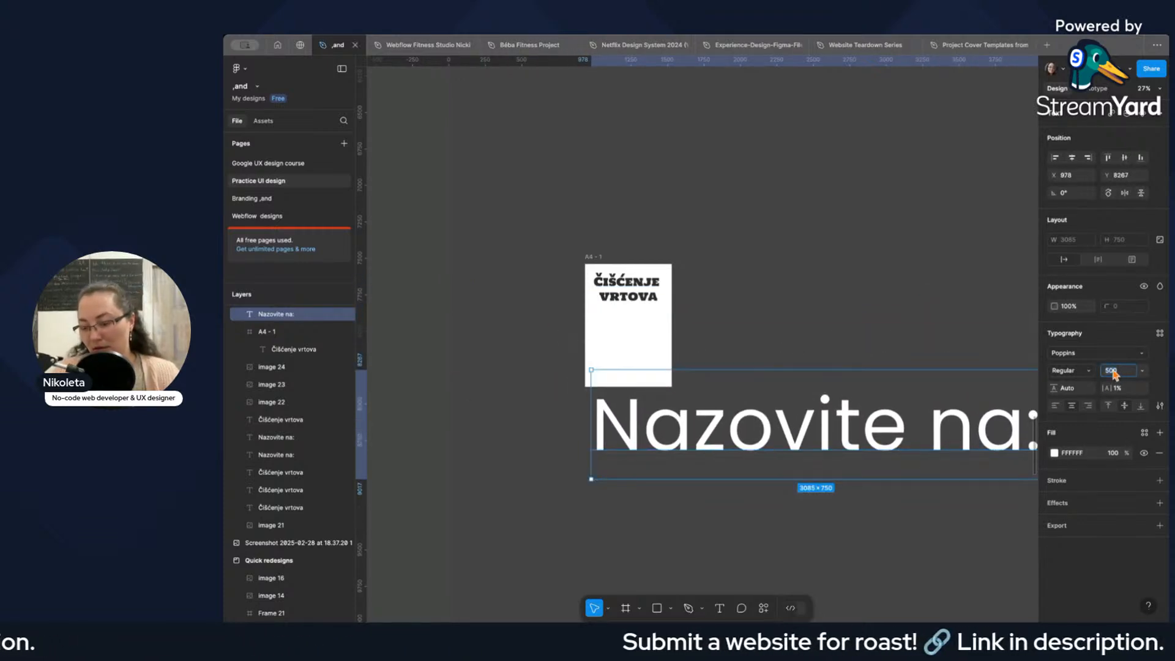
Try font sizes of 60 and 70 on the pasted "Nazovite na:" text.
text(60)
key(Return)
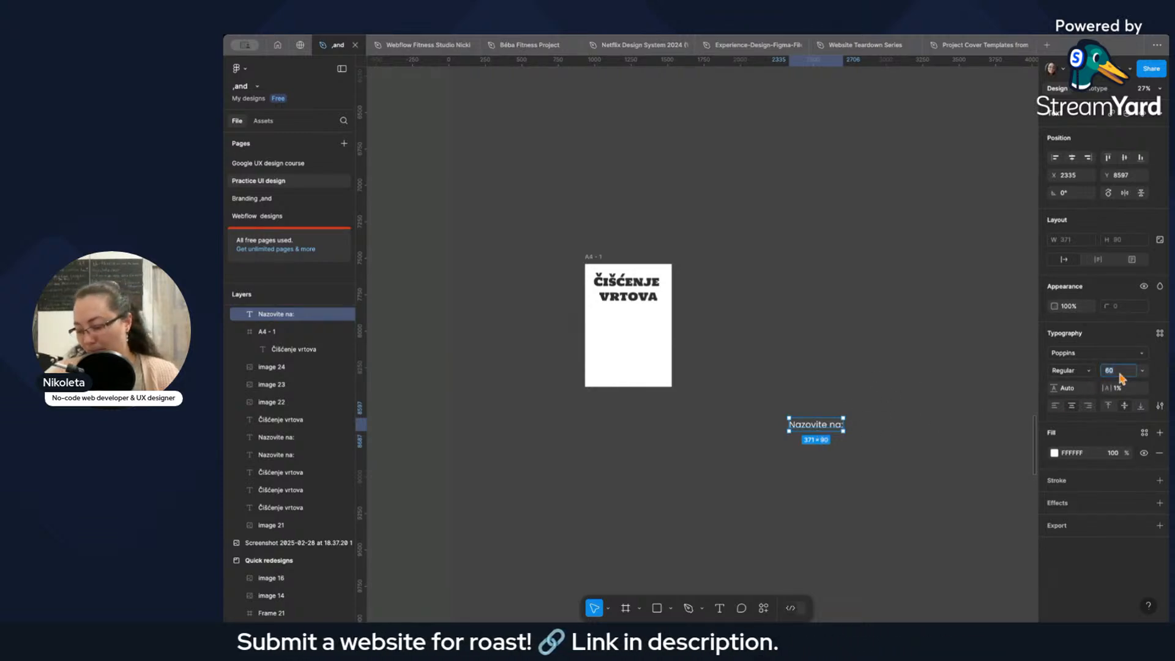
text(70)
key(Return)
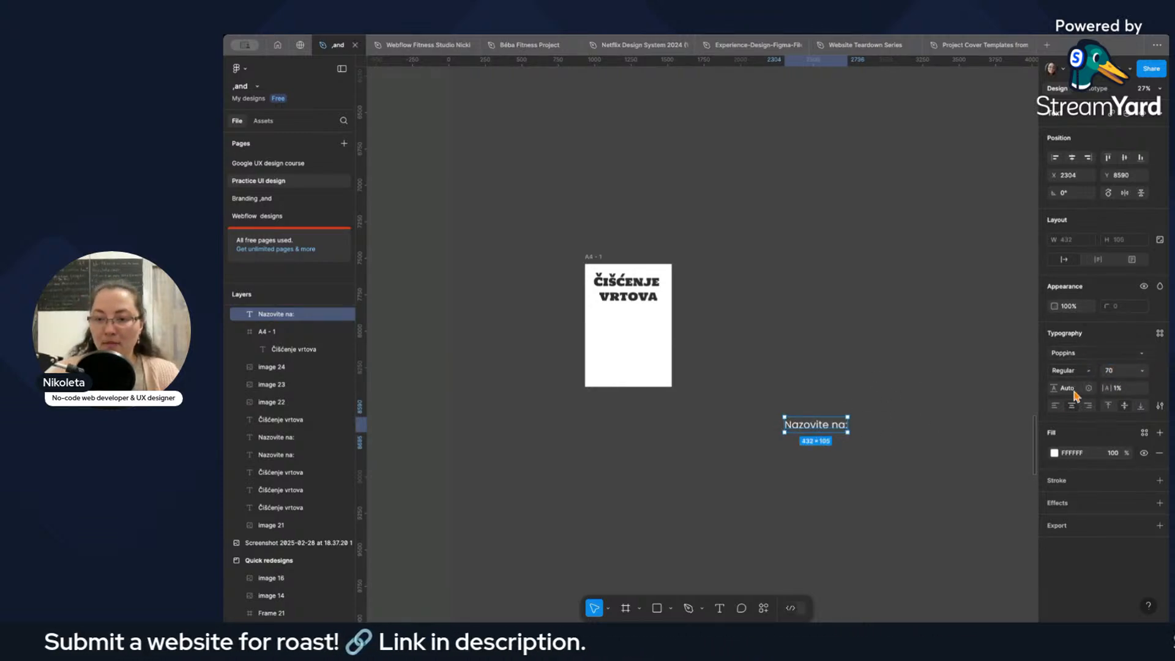
Fill the "Nazovite na:" text with black (000000) and move it onto the A4 page below the heading.
click(1054, 454)
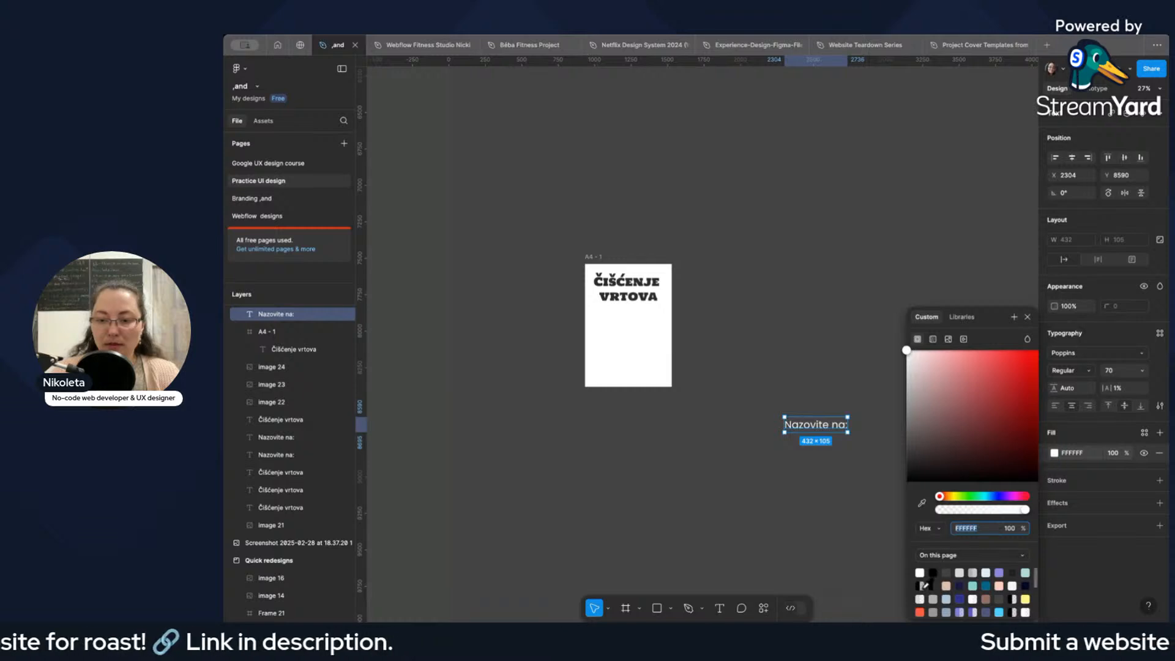
click(932, 573)
drag(817, 425, 630, 327)
scroll(630, 318, up, 5)
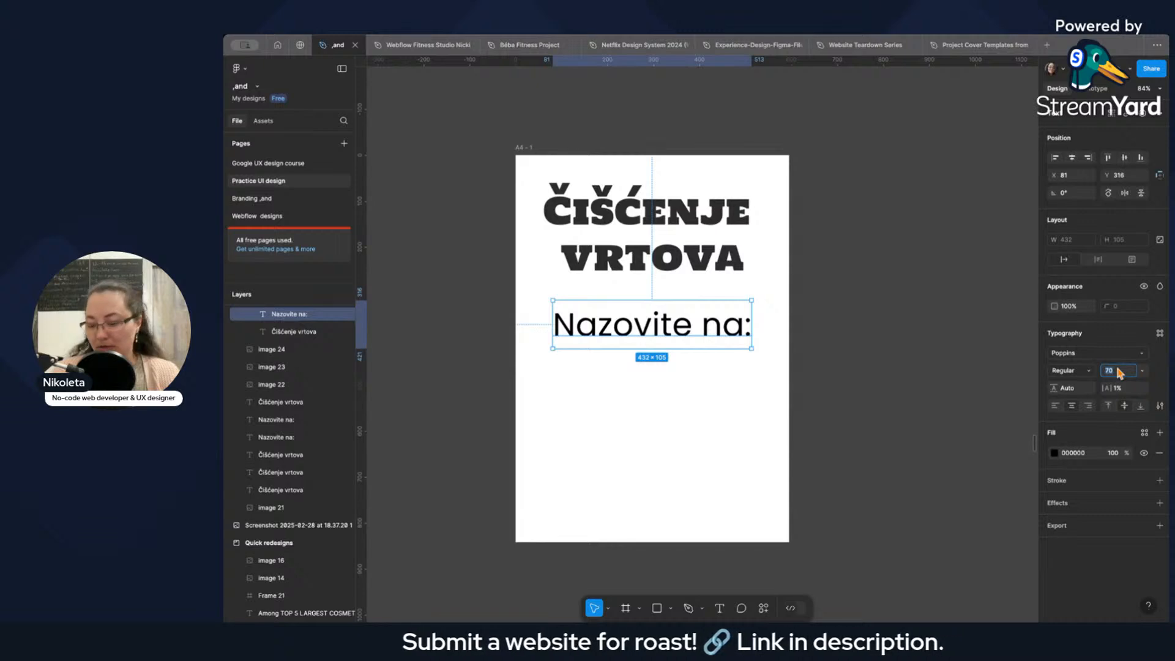
Set the "Nazovite na:" font size to 50 and move the text down the A4 page.
text(50)
key(Return)
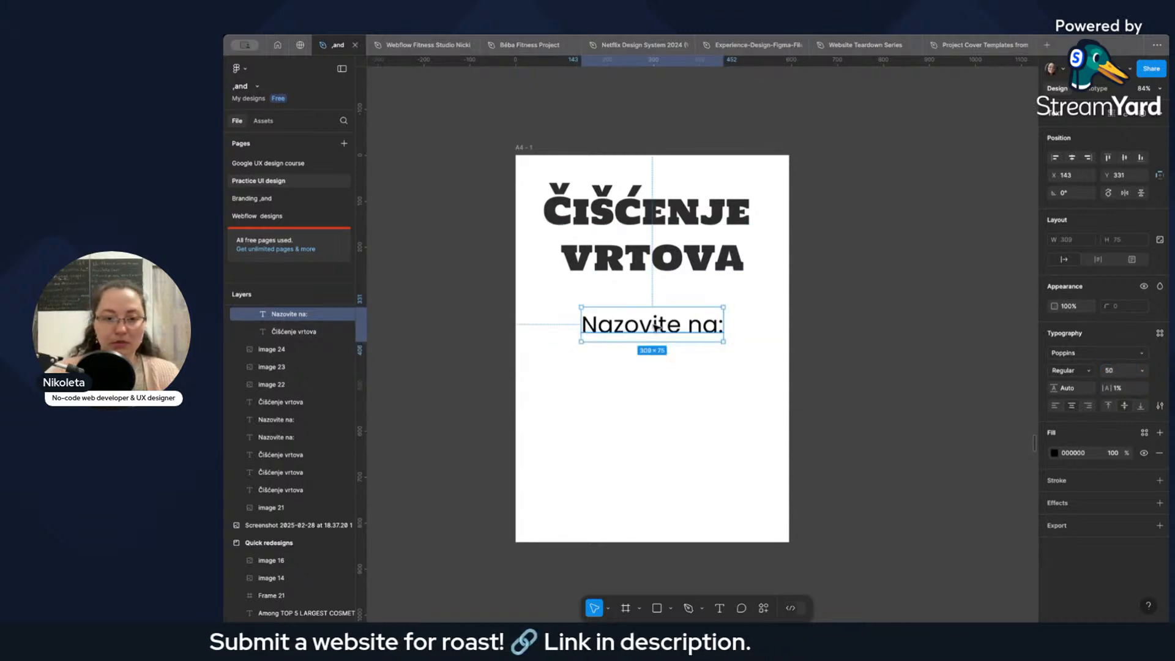
drag(673, 324, 673, 418)
Compare the A4 layout with the original poster photo, the font samples and the reference gardening posters.
scroll(784, 281, down, 10)
drag(880, 272, 739, 292)
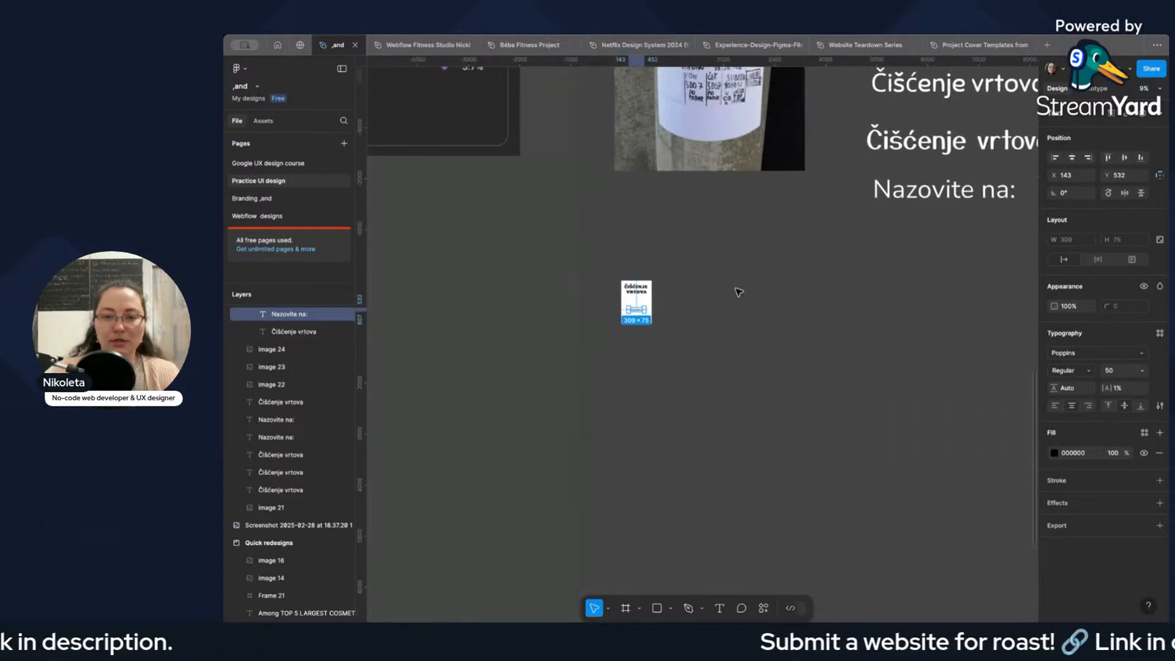
scroll(738, 292, down, 3)
drag(856, 296, 759, 293)
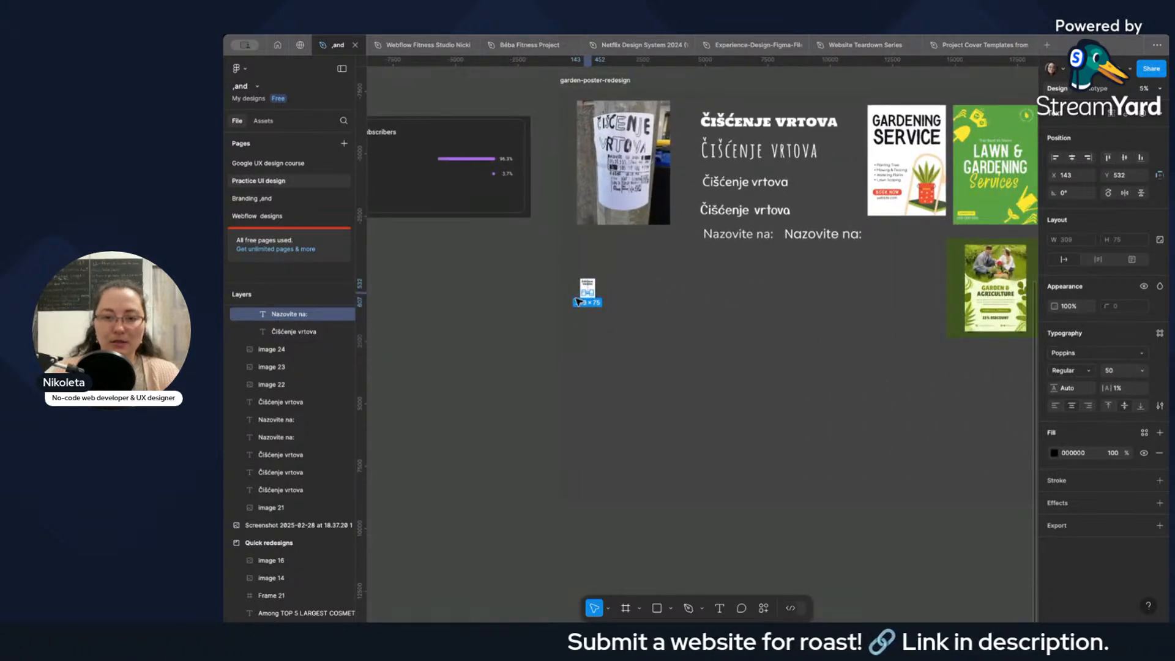
scroll(578, 301, up, 10)
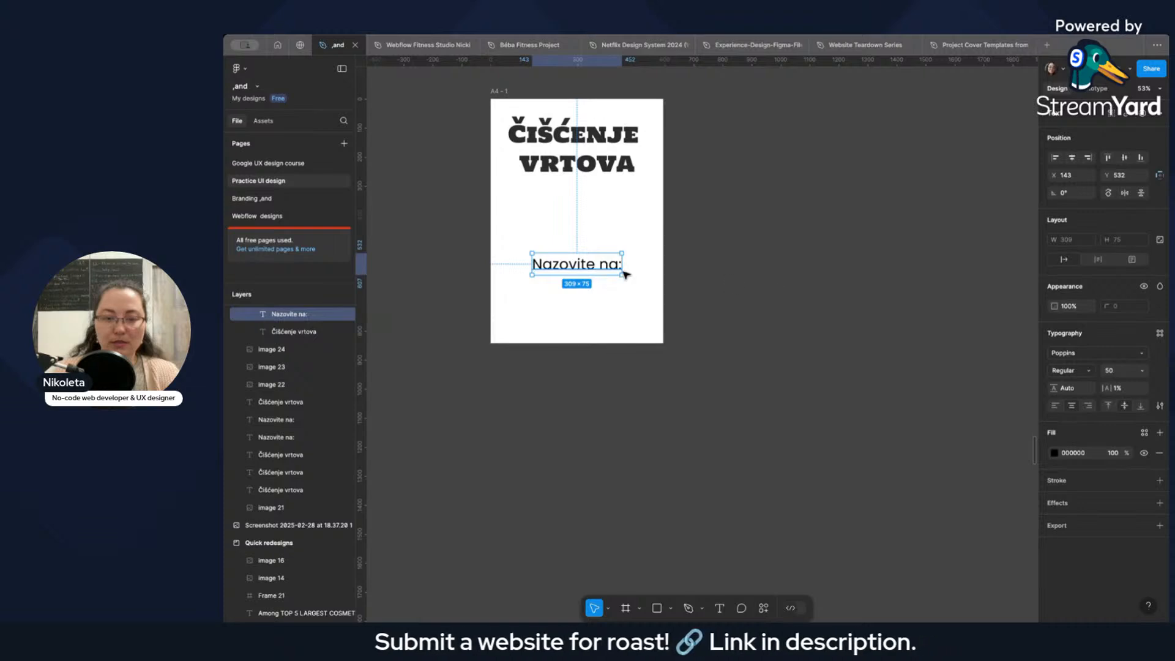
scroll(885, 269, down, 6)
drag(952, 247, 632, 271)
scroll(677, 255, down, 4)
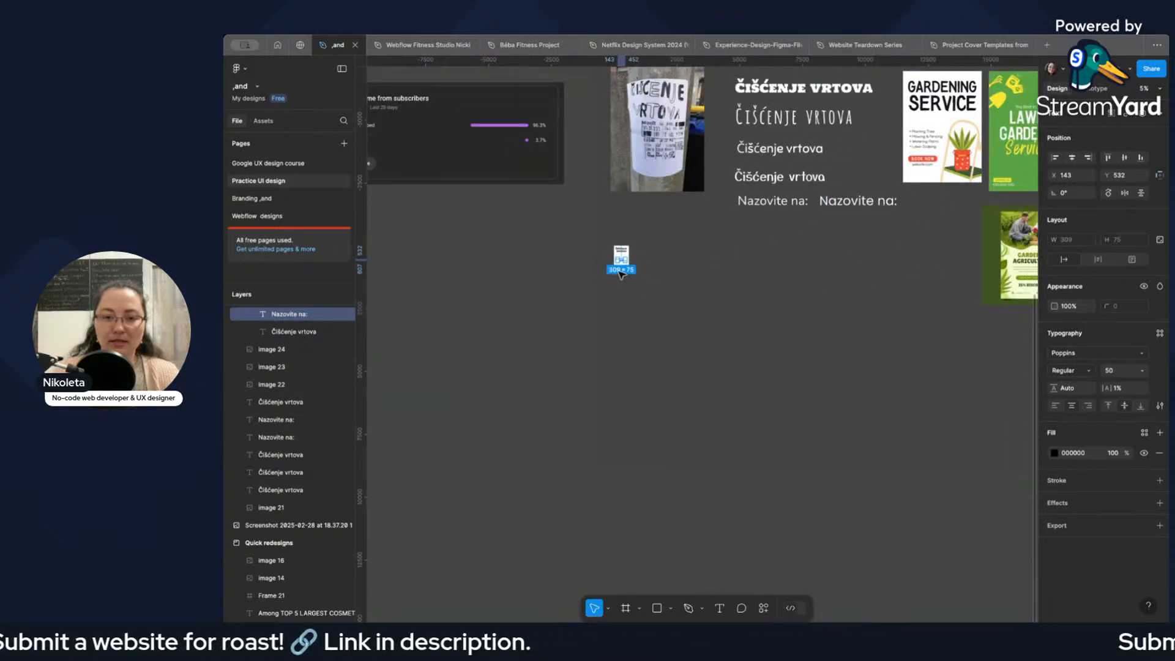
scroll(608, 265, up, 12)
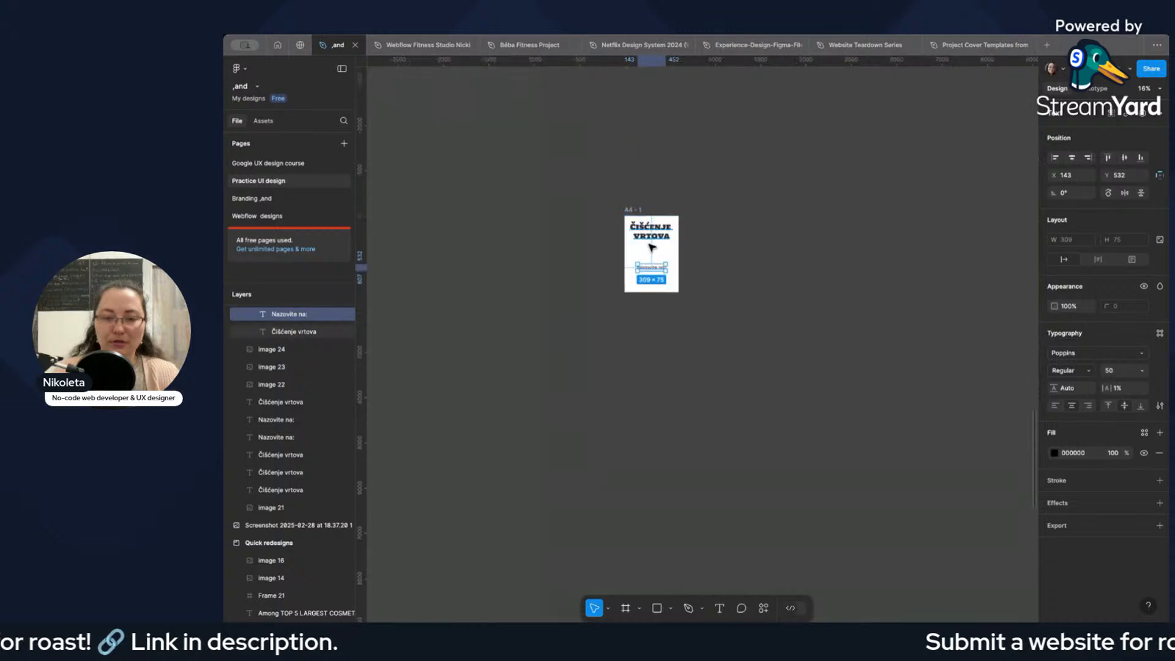
Move "Nazovite na:" closer to the heading and duplicate it directly below, with the copy's text open for editing.
drag(655, 340, 664, 305)
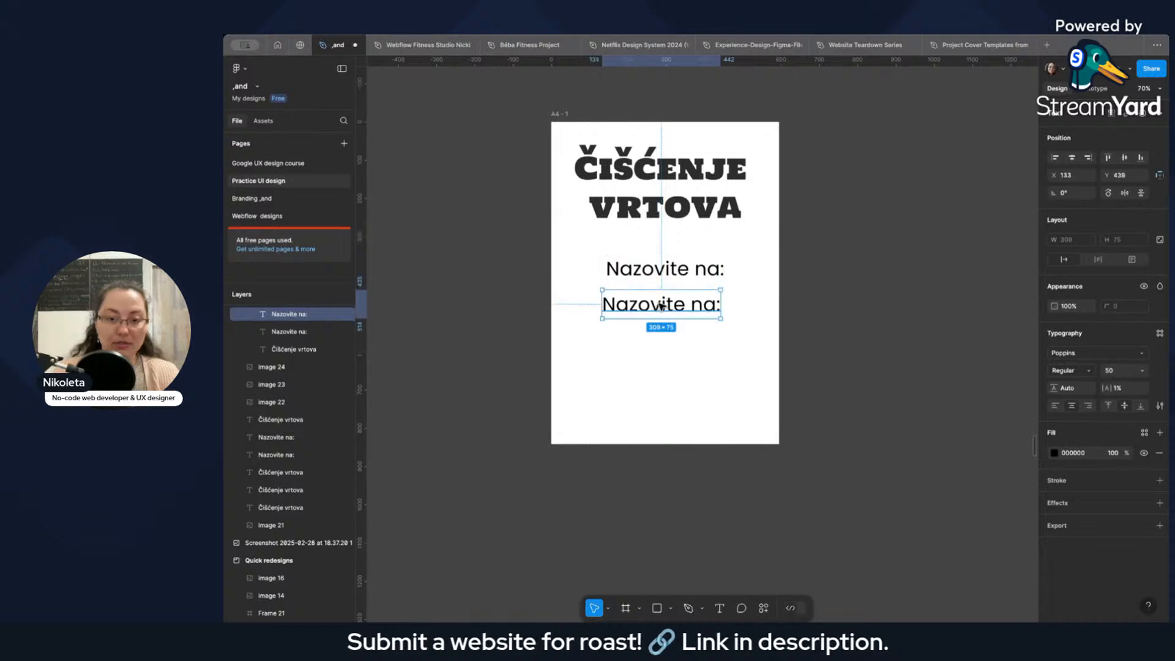
double_click(658, 304)
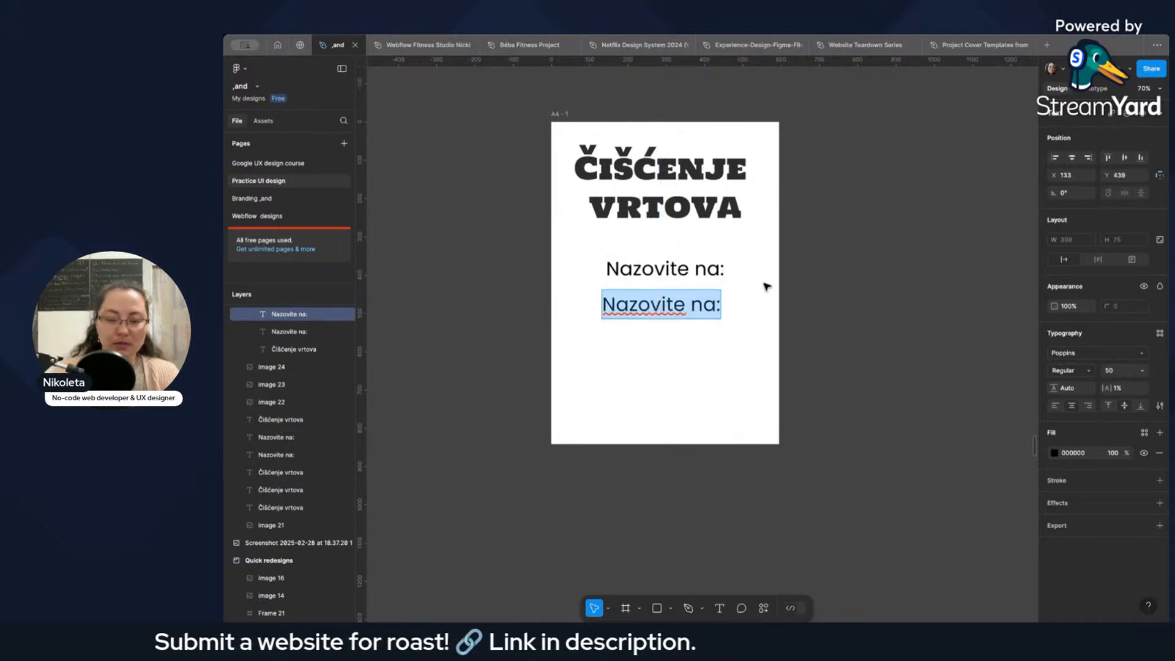
Examine the contact number lines on the original poster photo and their place in the A4 layout.
scroll(767, 287, down, 10)
scroll(787, 280, up, 5)
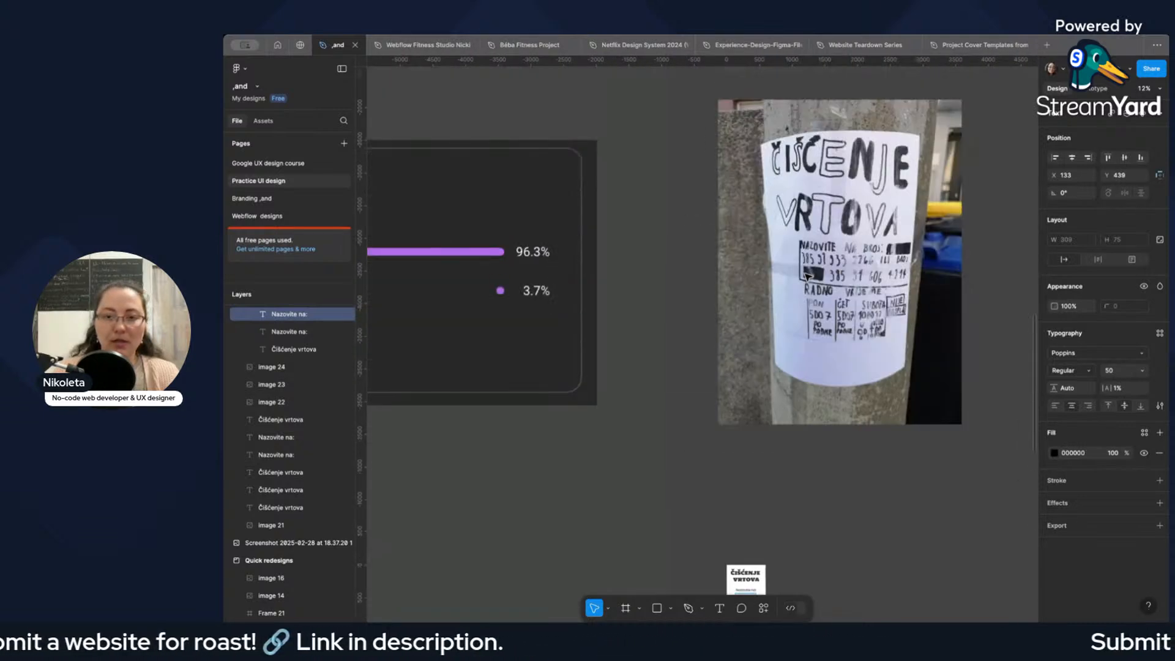
scroll(806, 276, down, 3)
scroll(700, 328, up, 5)
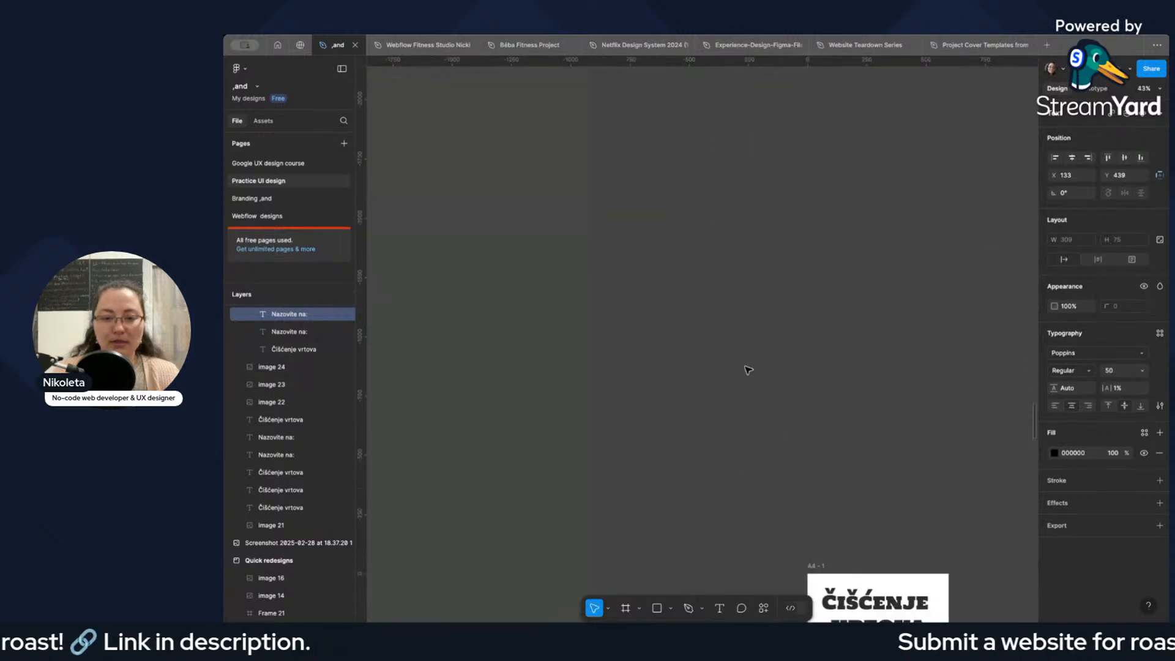
scroll(740, 349, down, 4)
scroll(893, 420, up, 4)
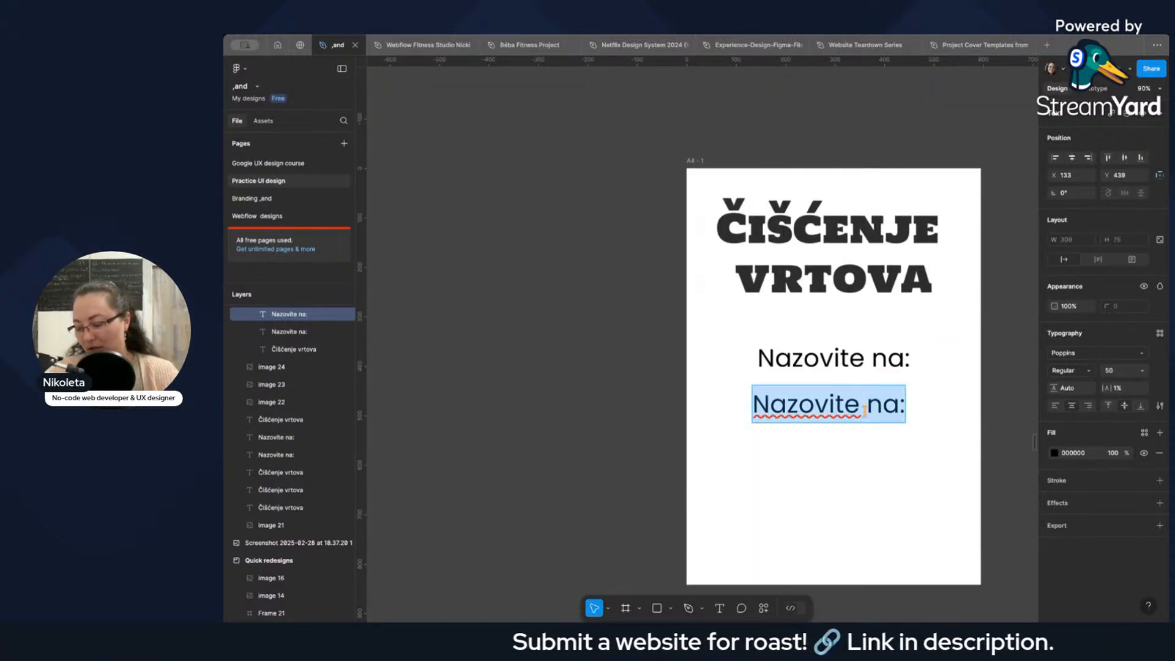
scroll(829, 385, up, 4)
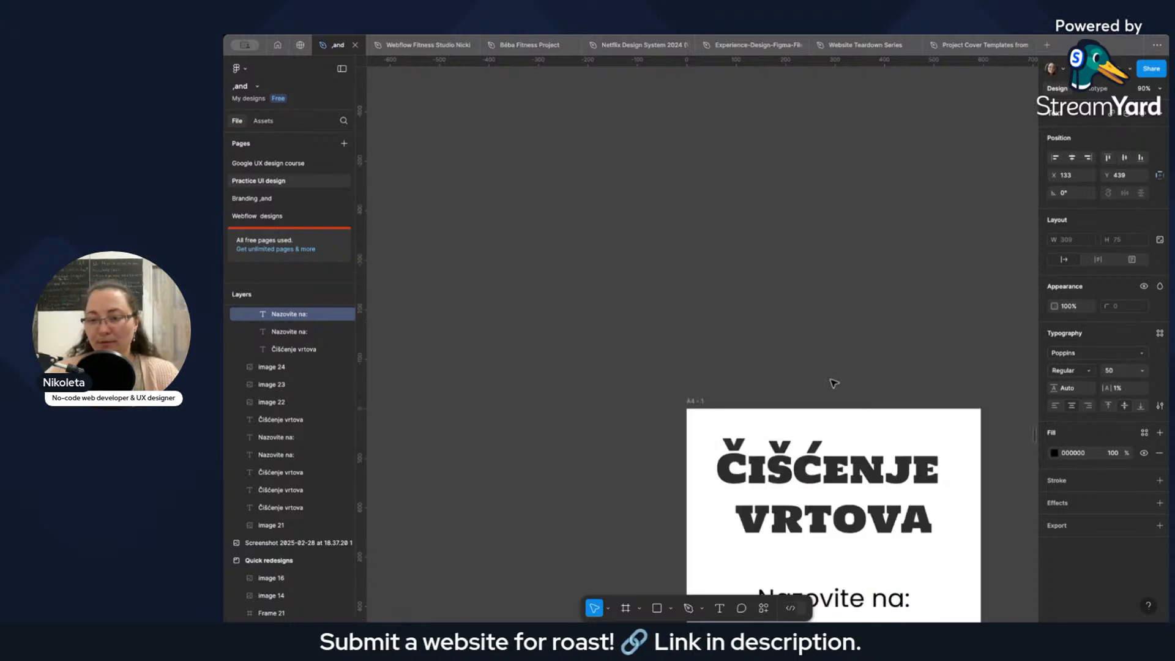
scroll(829, 383, down, 6)
scroll(861, 309, down, 5)
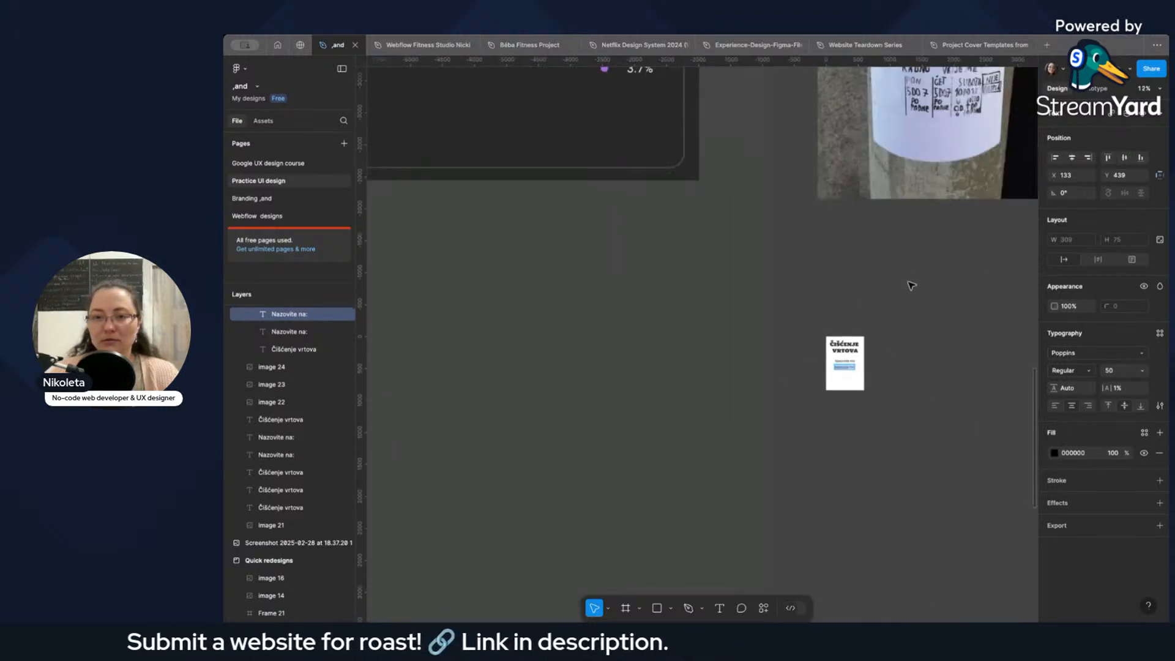
scroll(910, 284, right, 3)
scroll(743, 386, up, 5)
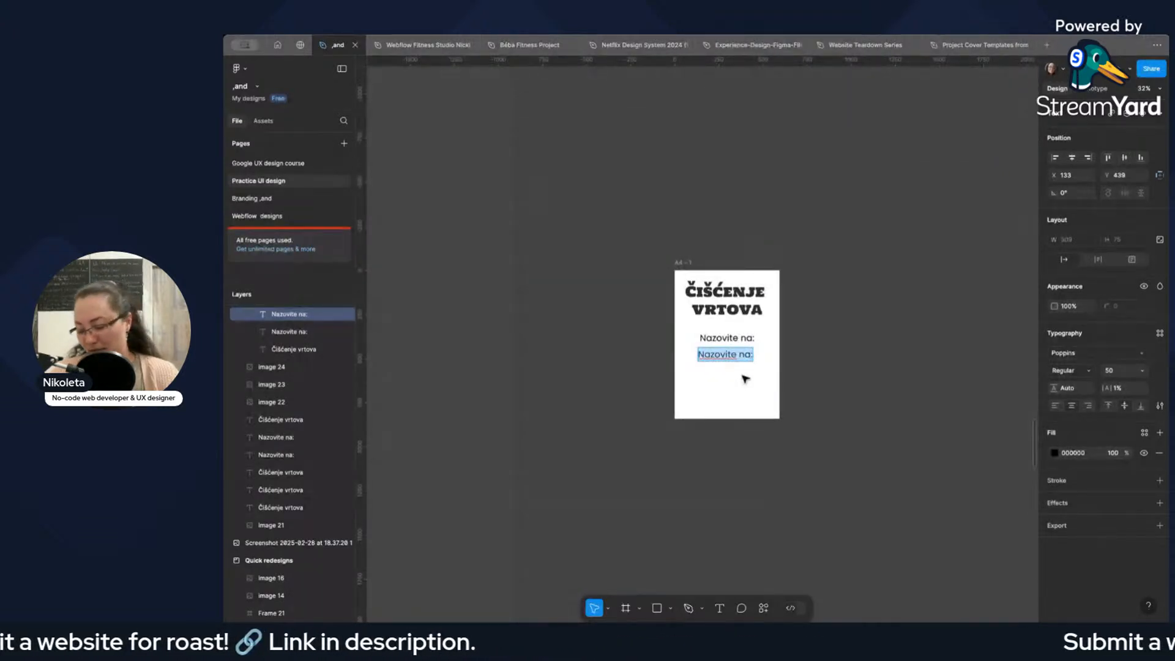
Replace the text of the lower "Nazovite na:" copy with the first digits of a contact phone number.
key(BackSpace)
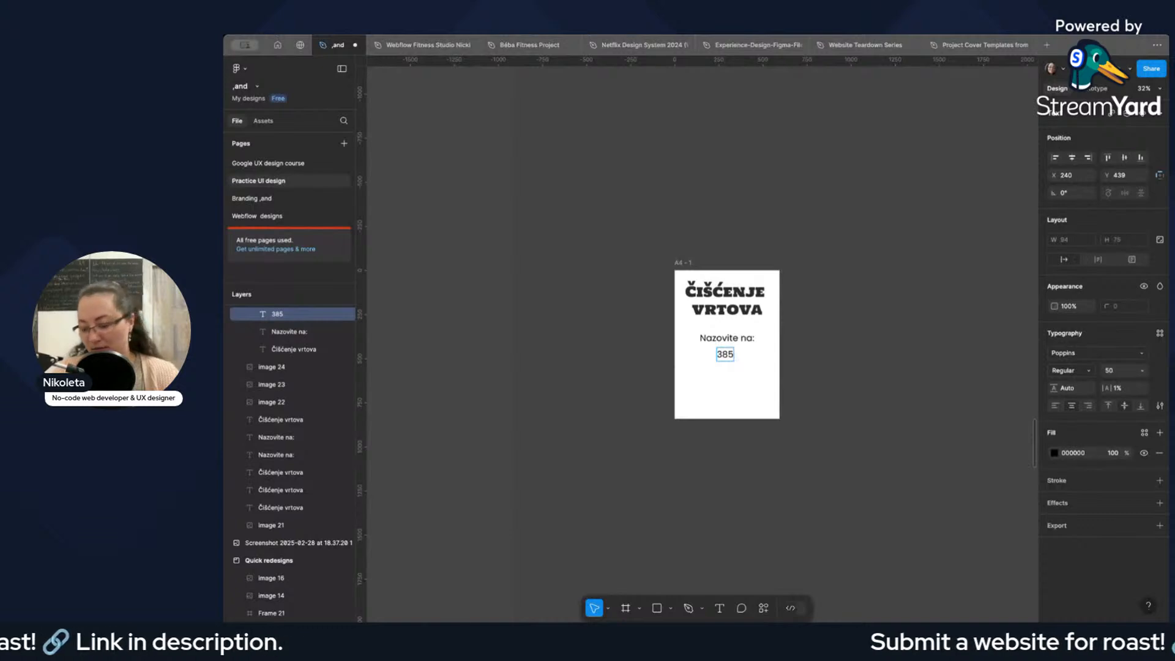
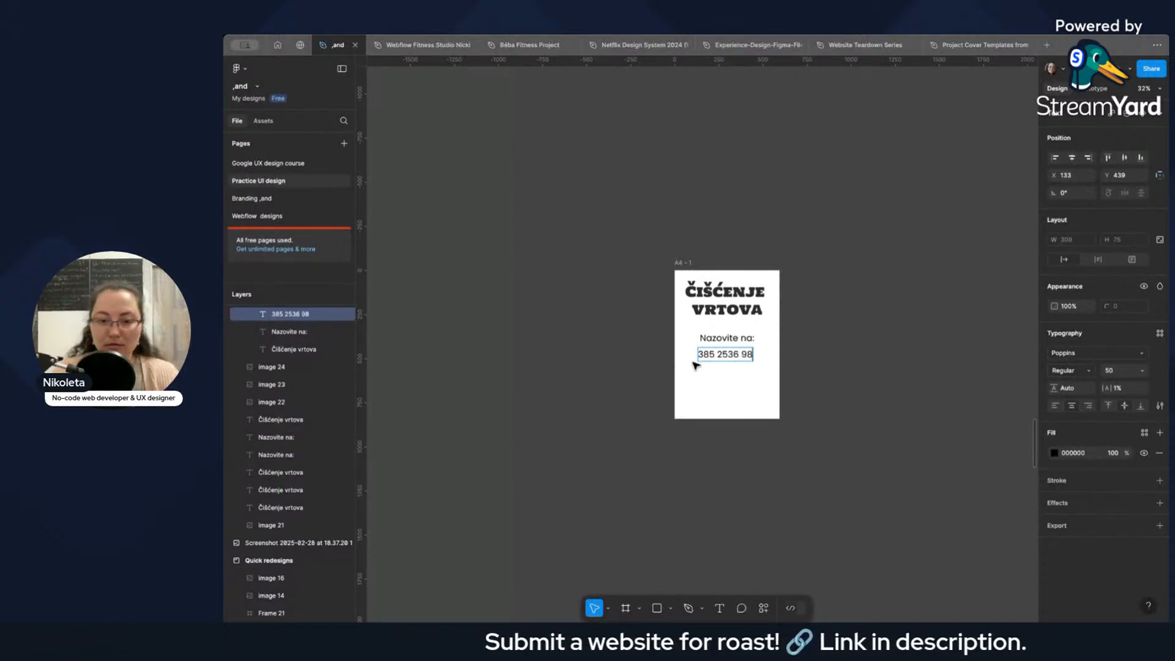
Check the phone number format on the poster photo and complete the contact number on the A4 page.
scroll(780, 349, down, 3)
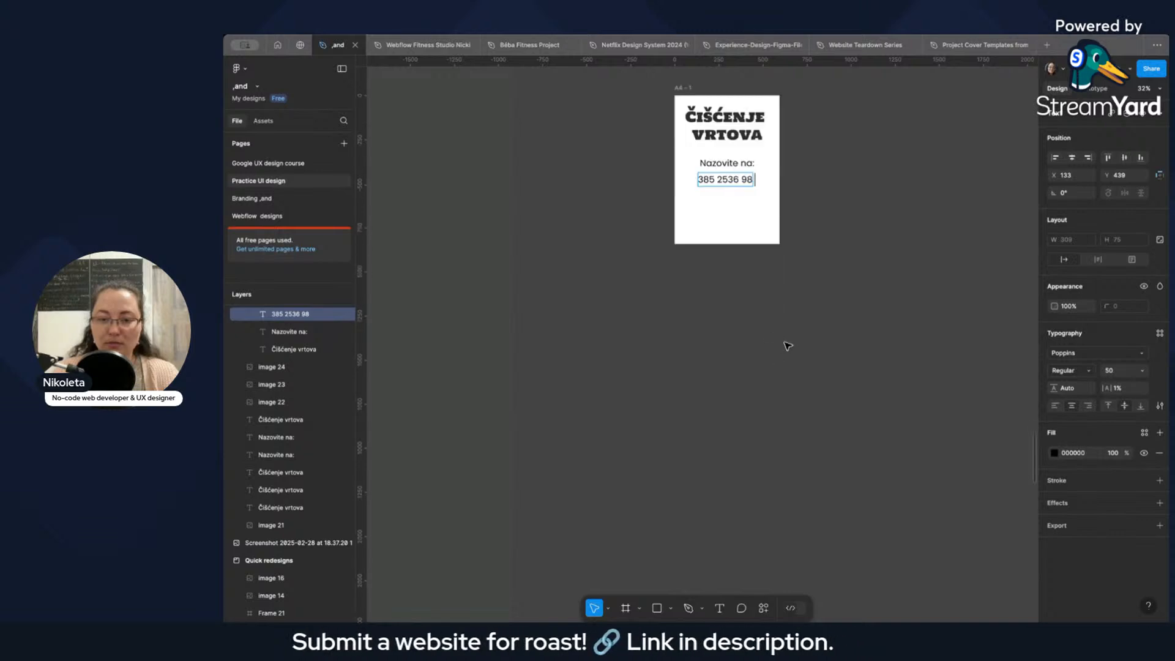
scroll(795, 336, up, 5)
scroll(823, 330, down, 10)
scroll(842, 315, right, 5)
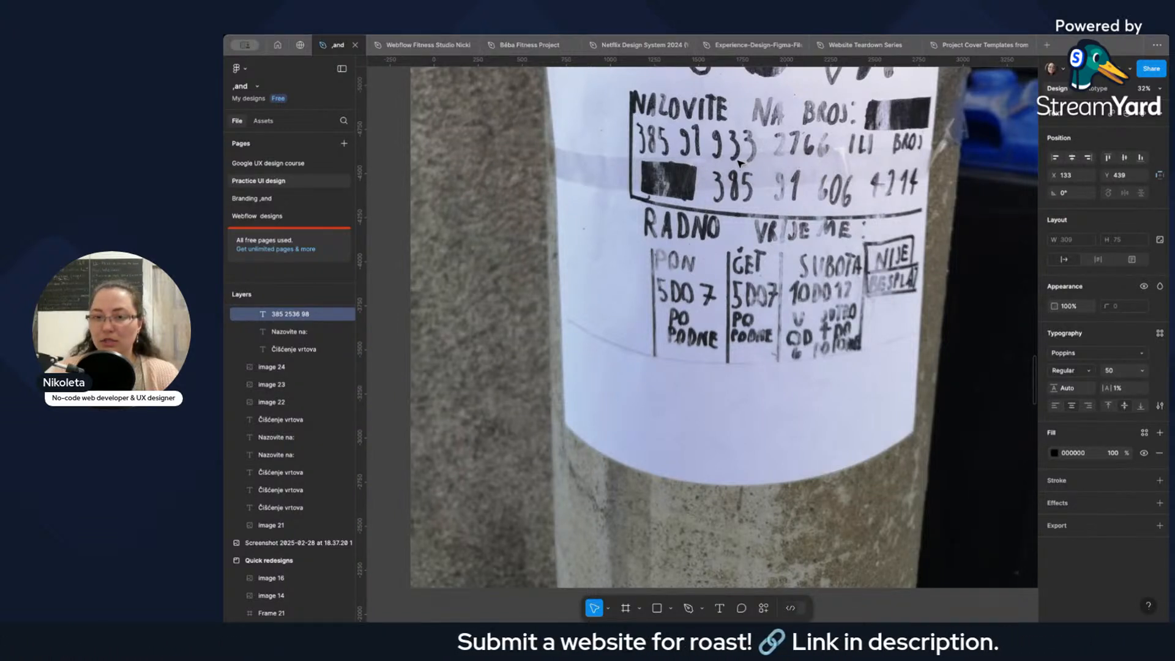
scroll(691, 164, down, 15)
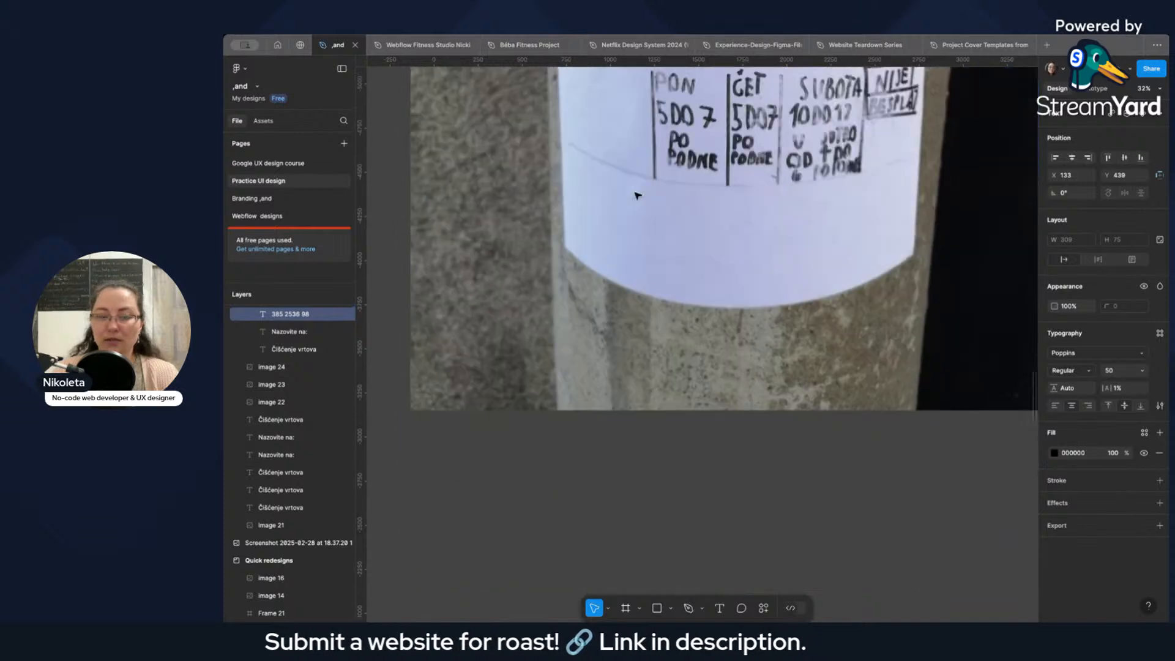
scroll(482, 361, up, 5)
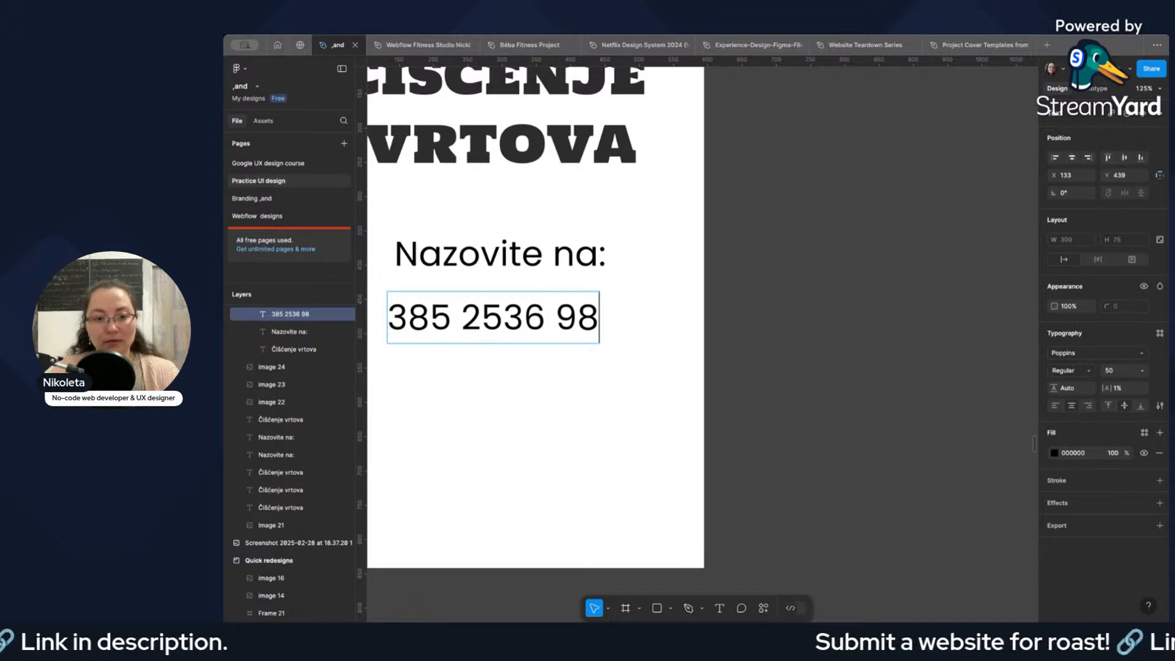
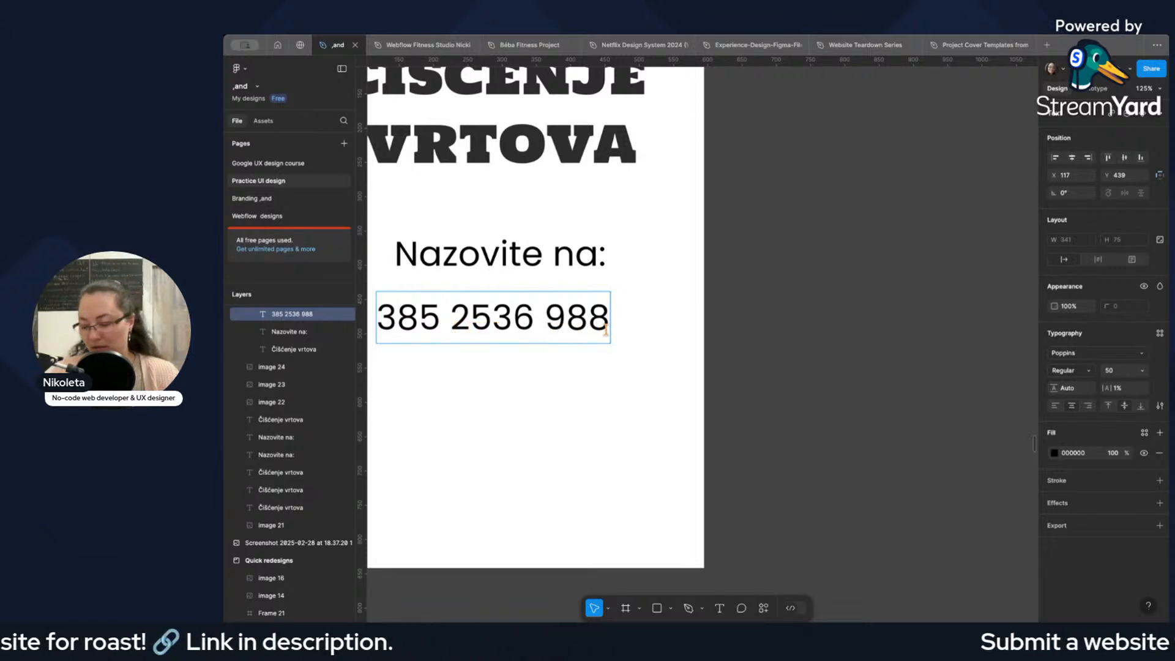
key(Escape)
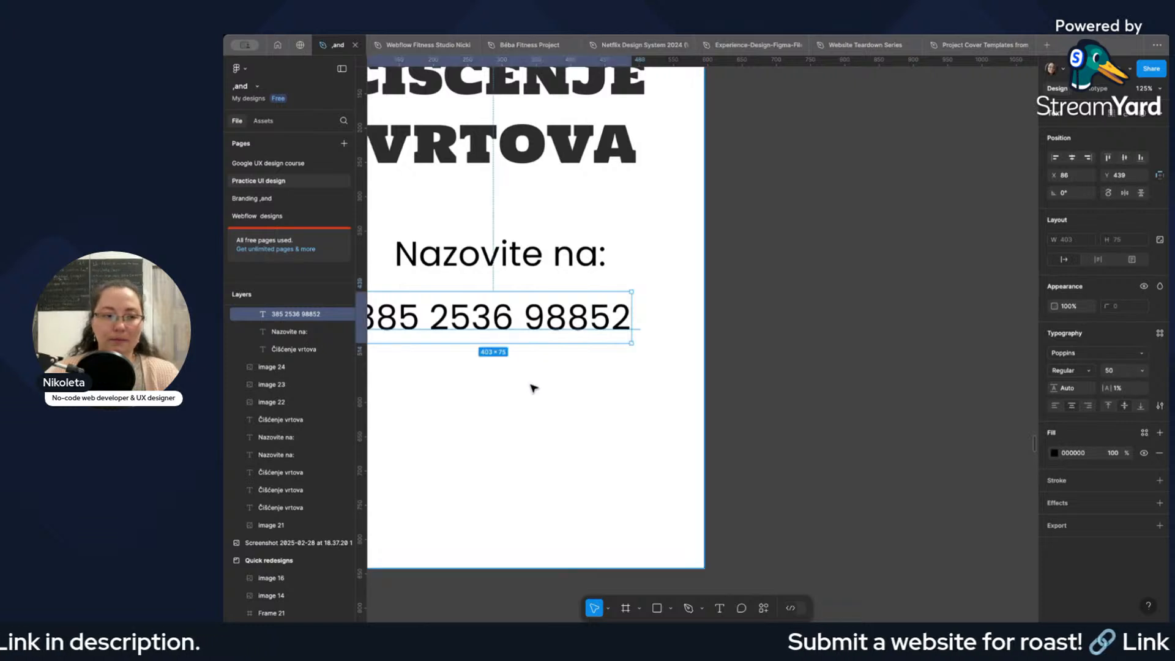
Set the phone number's font size to 35 and move the line up closer to "Nazovite na:".
scroll(533, 388, down, 5)
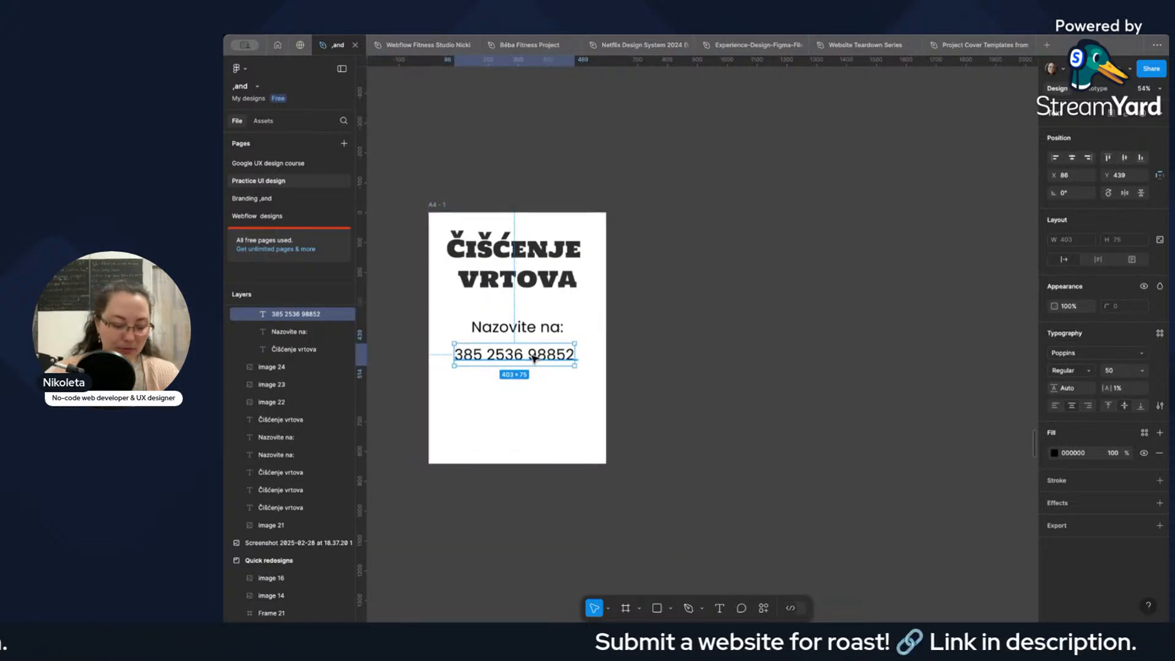
double_click(534, 358)
click(1115, 371)
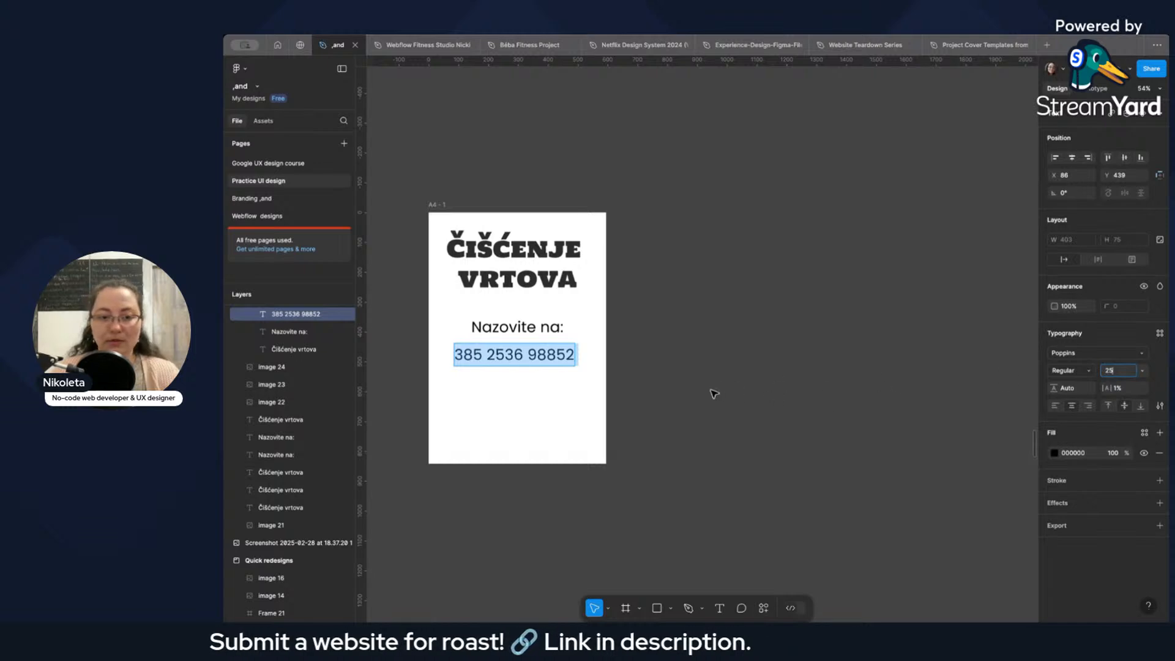
key(Return)
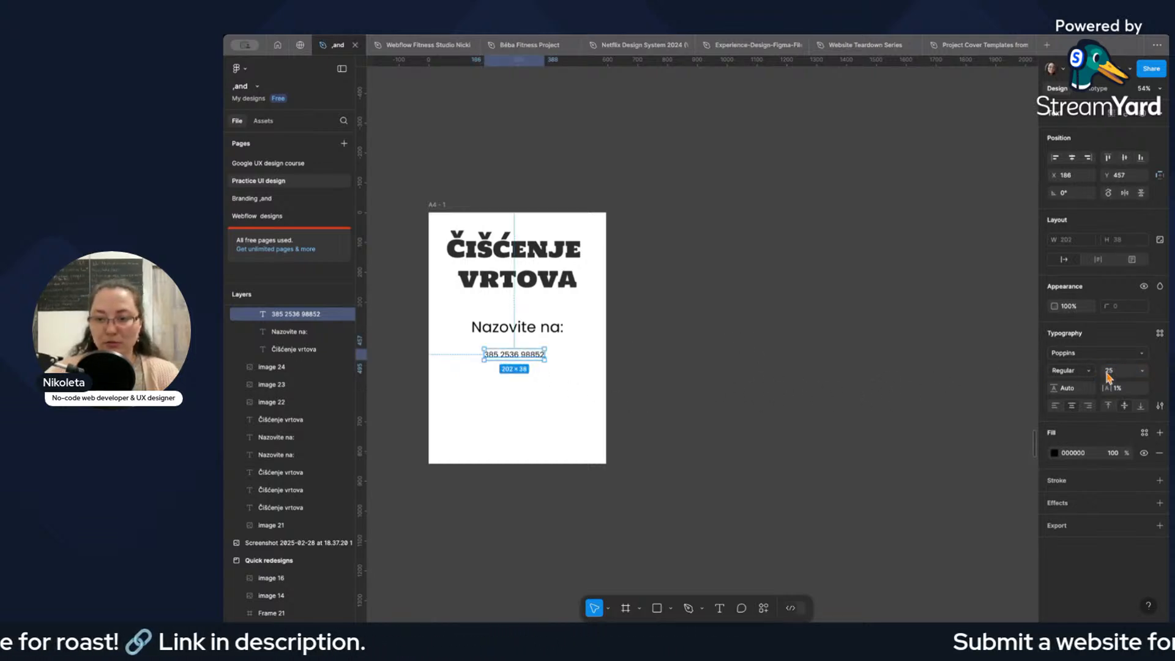
click(1111, 373)
text(35)
key(Return)
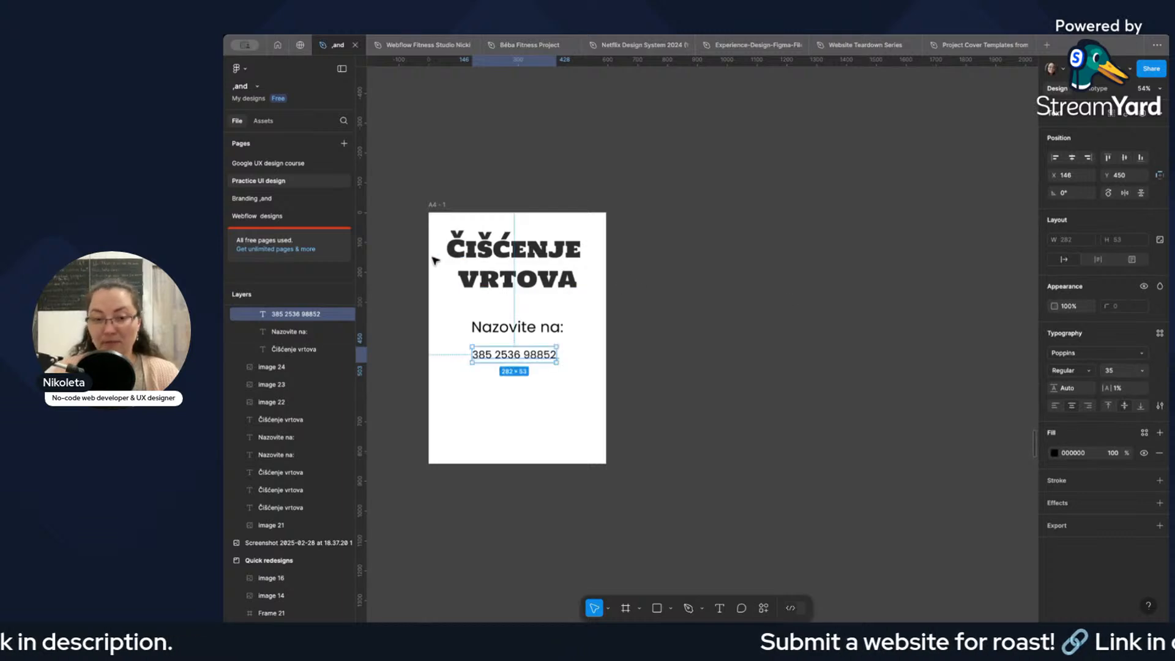
drag(519, 356, 519, 361)
Duplicate the "Nazovite na:" line beneath the phone number and change the copy's text to "ili".
click(519, 331)
key(super+d)
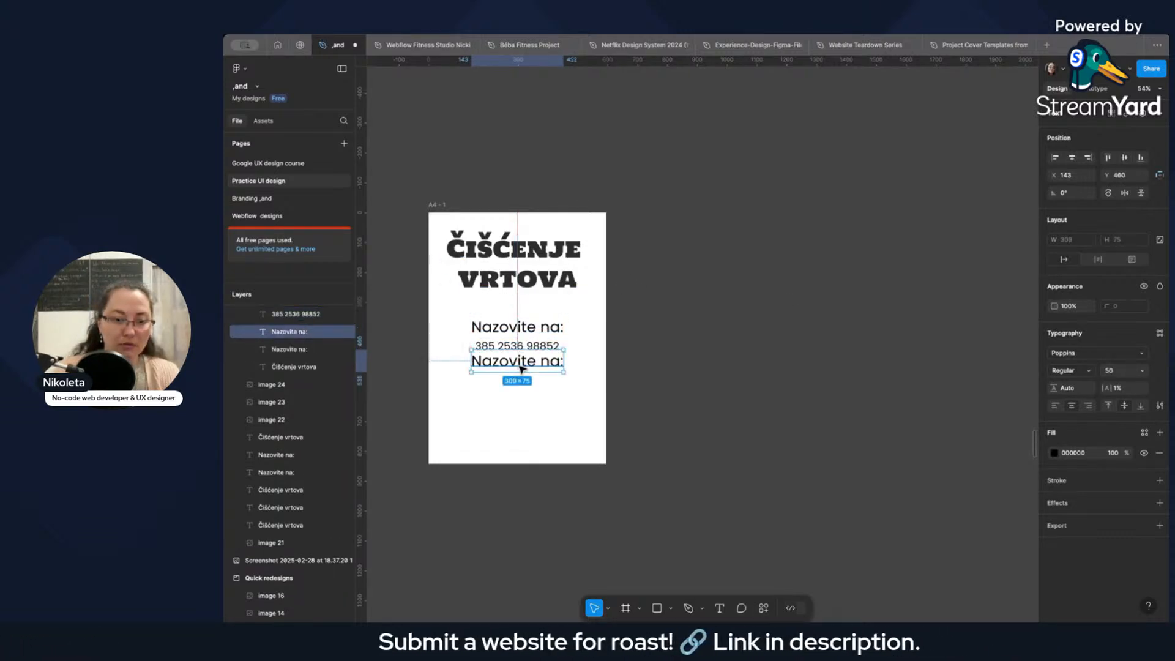
double_click(519, 361)
text(Ii)
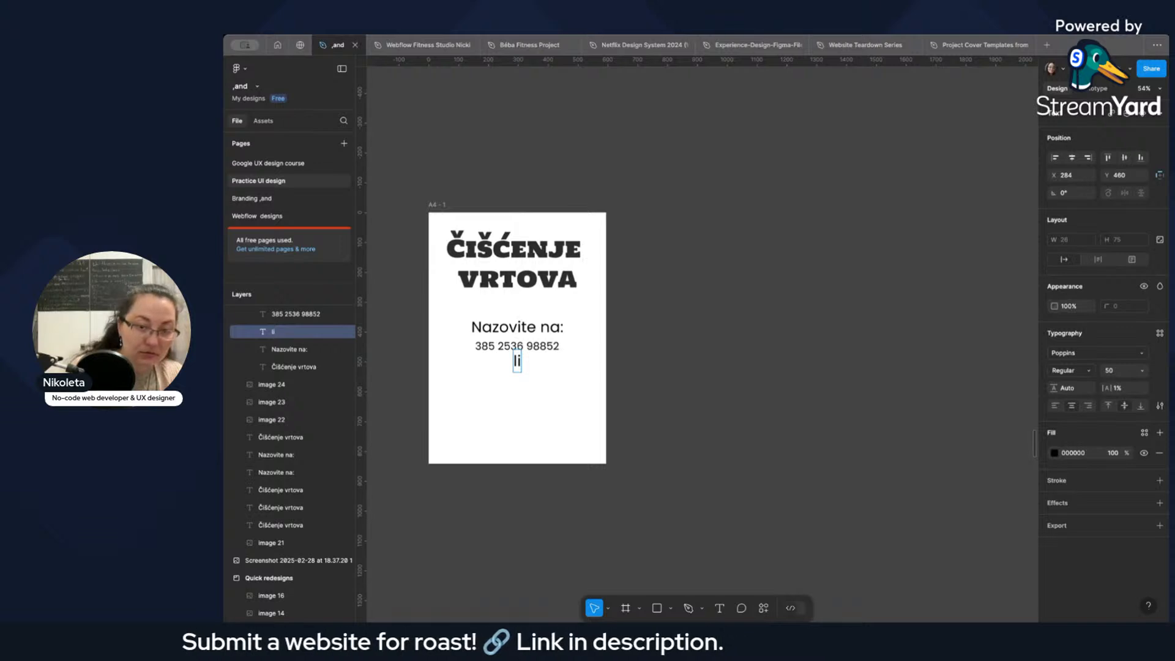
key(BackSpace)
key(BackSpace)
text(ili)
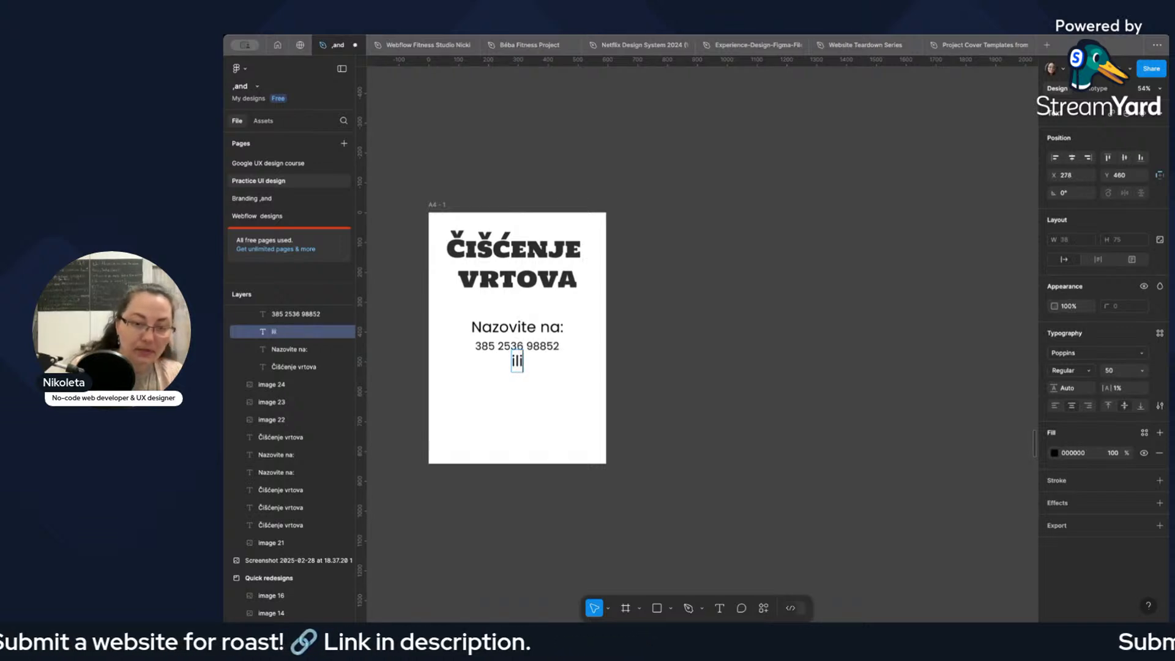
click(559, 382)
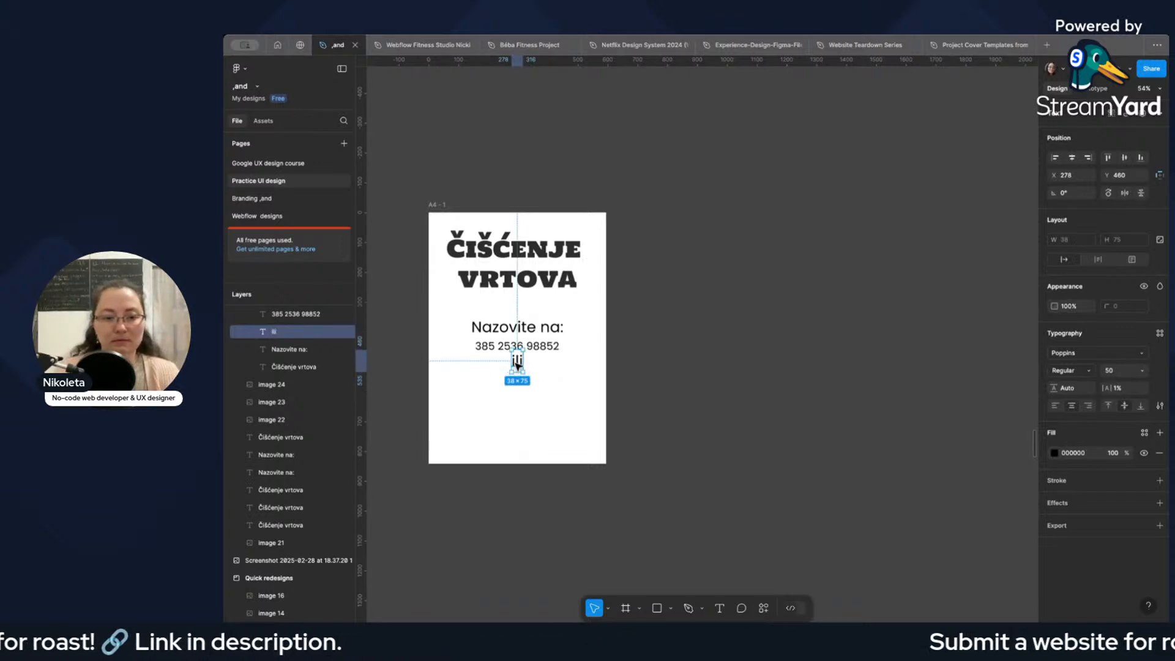
Move the "ili" line slightly down and place a copy of the phone number line beneath it.
drag(516, 363, 515, 367)
click(546, 370)
click(549, 349)
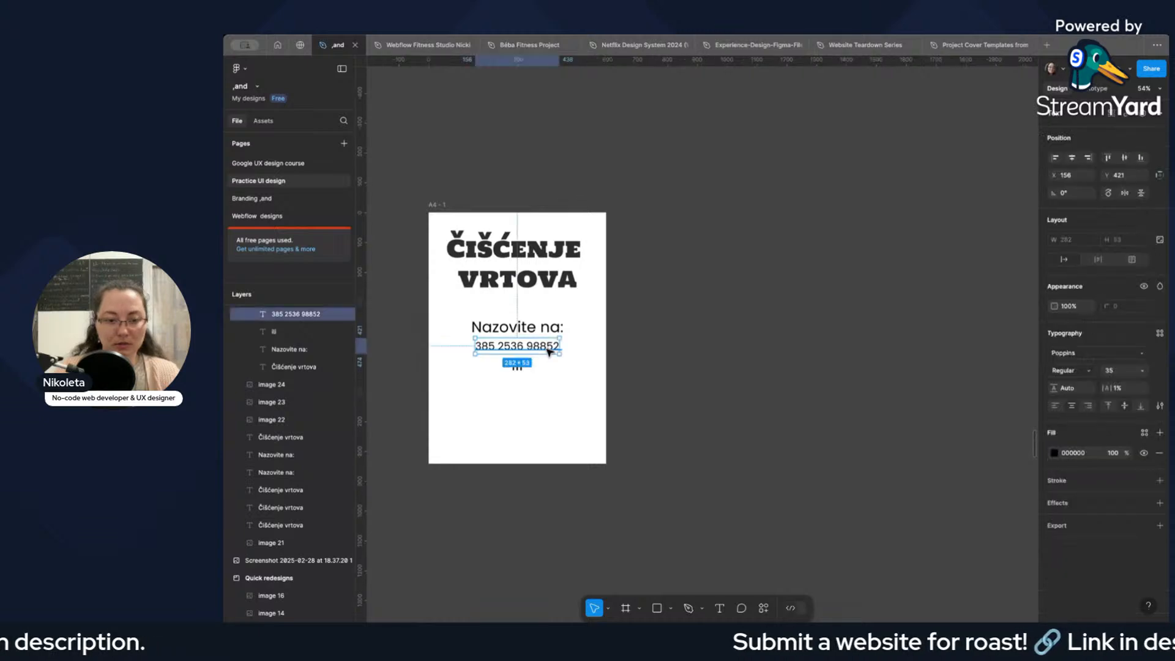
drag(549, 352, 545, 384)
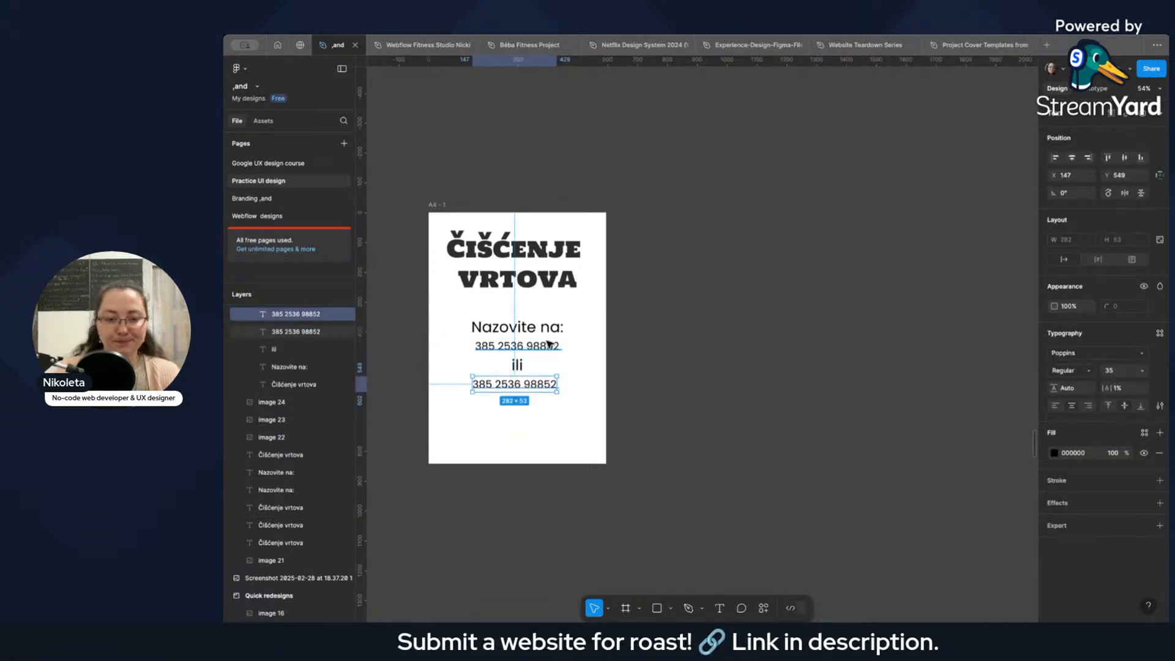
Change the copied line's middle group and last digit to make a second phone number, and shift it to centre beneath "ili".
double_click(518, 384)
click(513, 383)
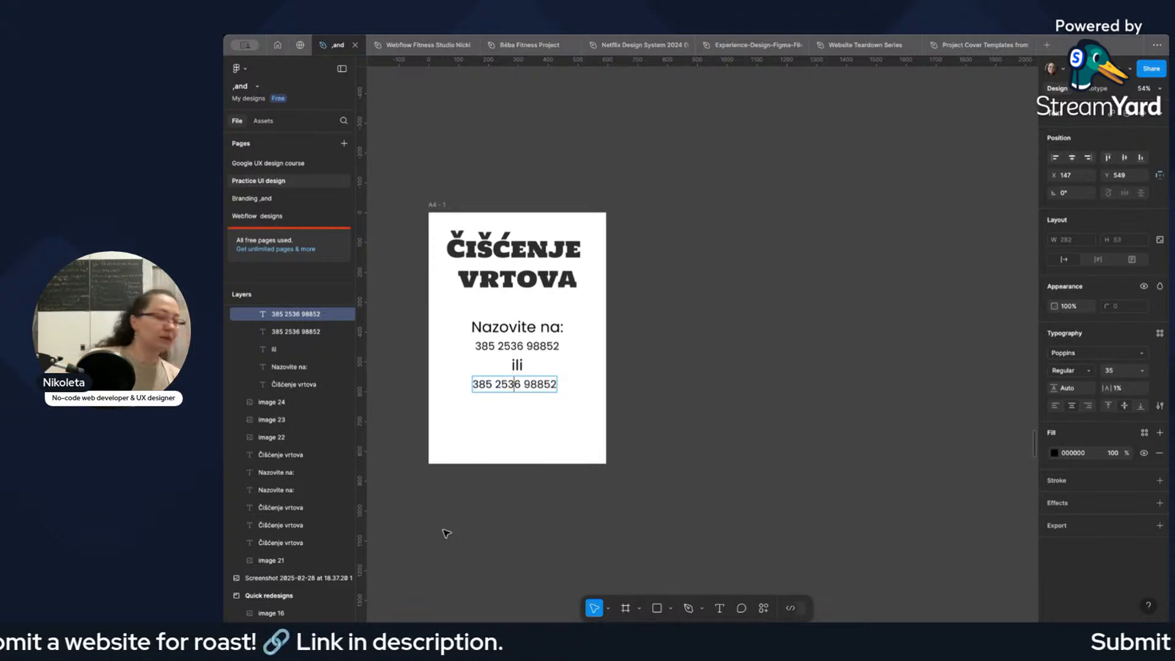
double_click(503, 383)
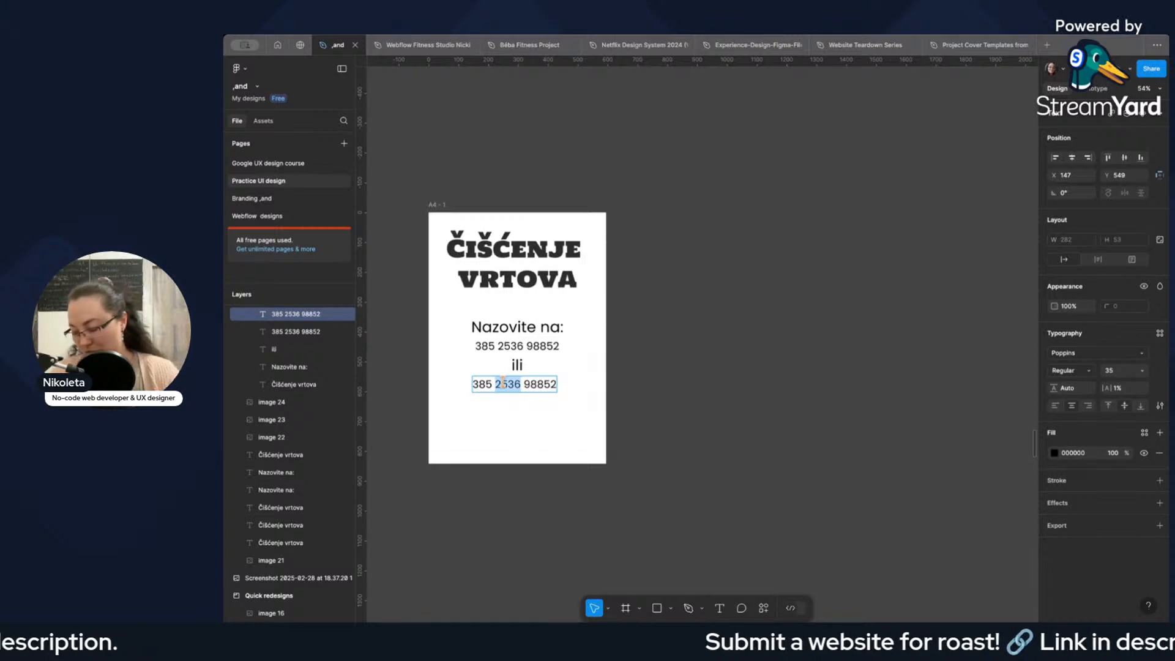
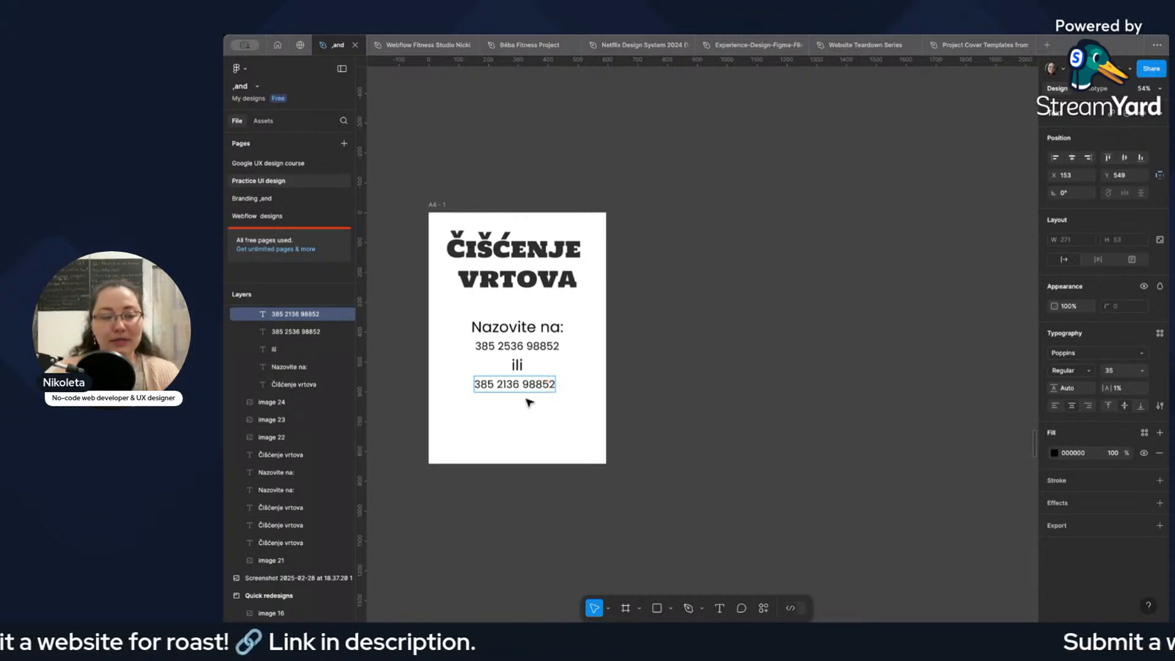
double_click(539, 384)
click(551, 384)
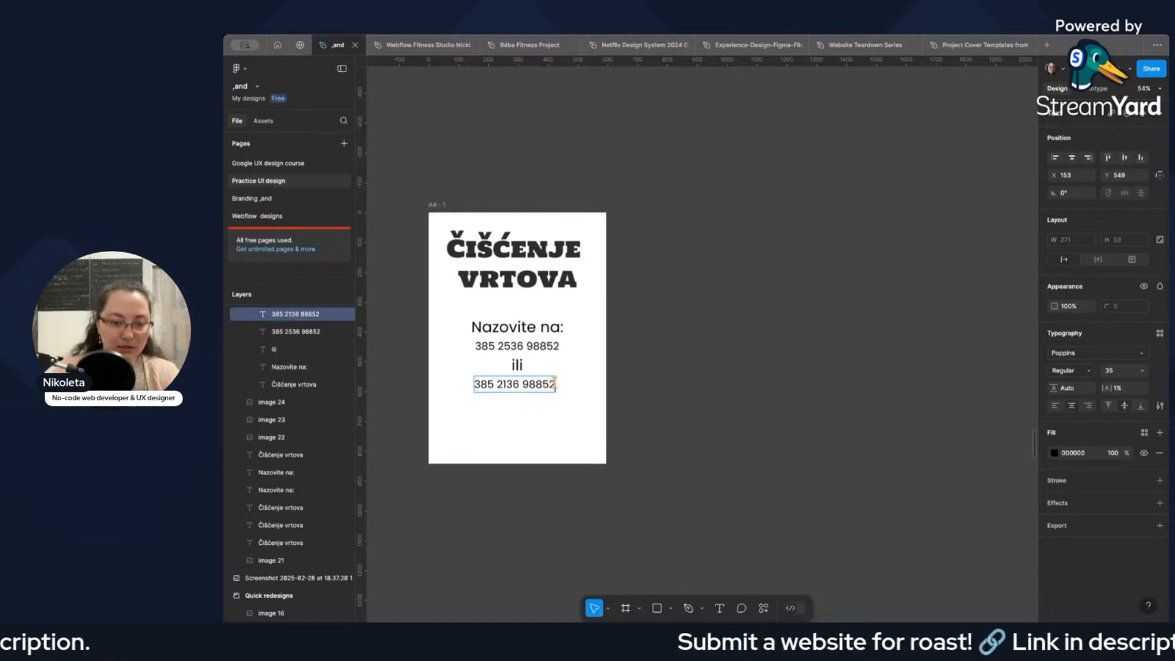
key(Delete)
text(3)
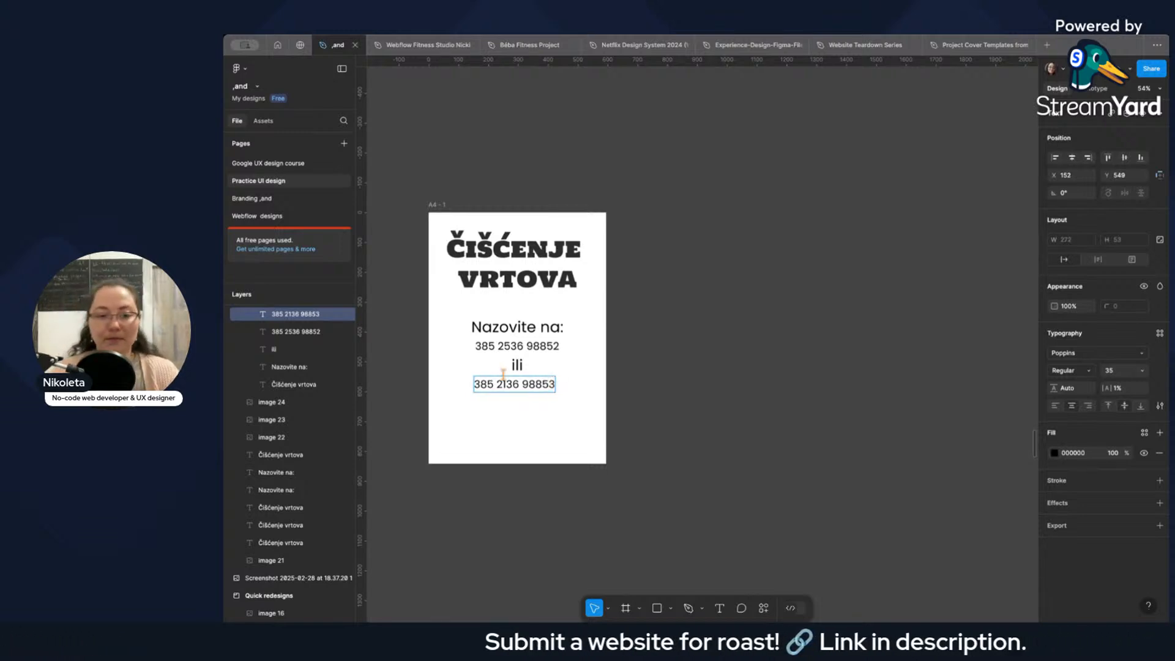
key(Escape)
drag(524, 391, 529, 388)
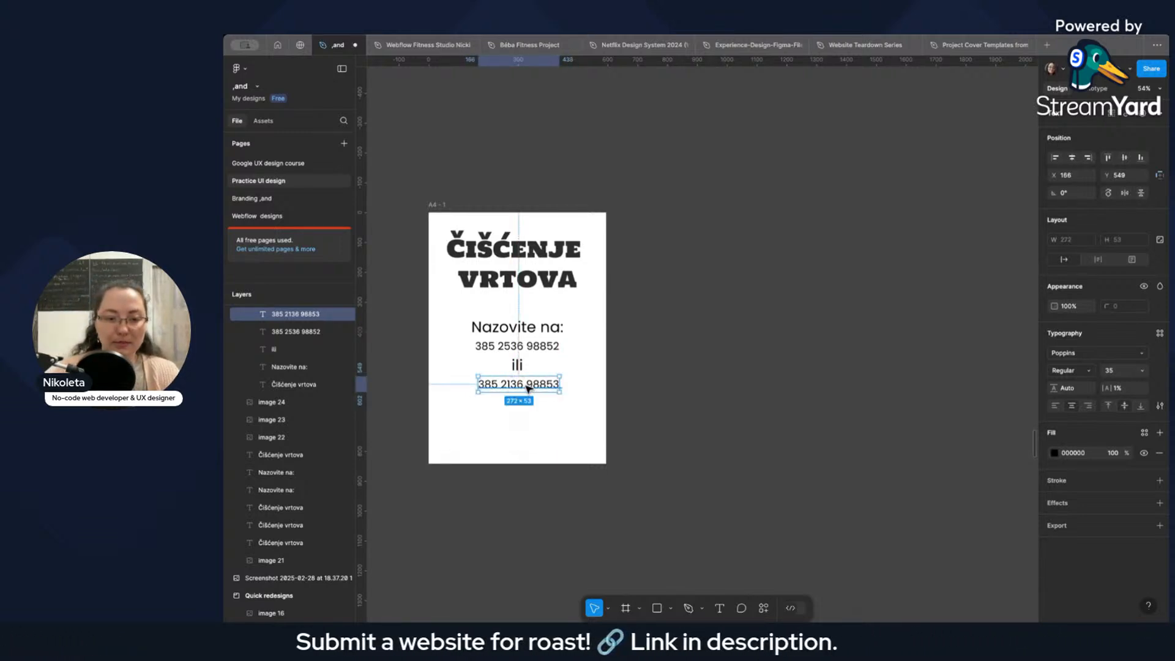
Try a font size of 25 on the "ili" line between the two phone numbers.
click(517, 365)
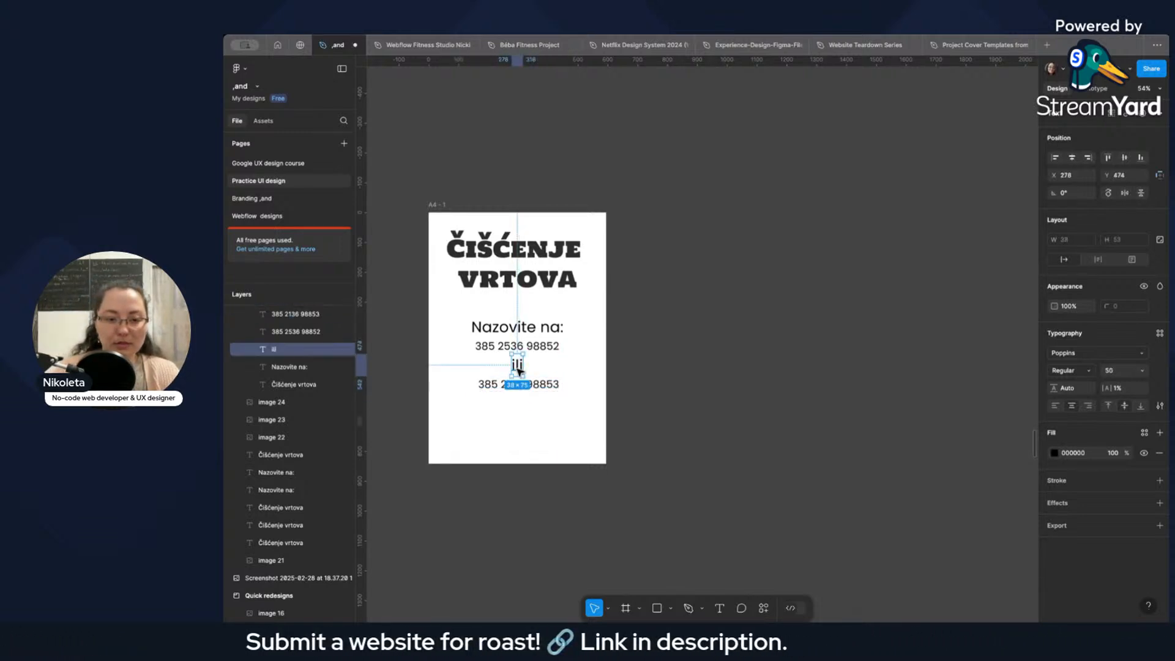
click(1124, 373)
text(25)
key(Return)
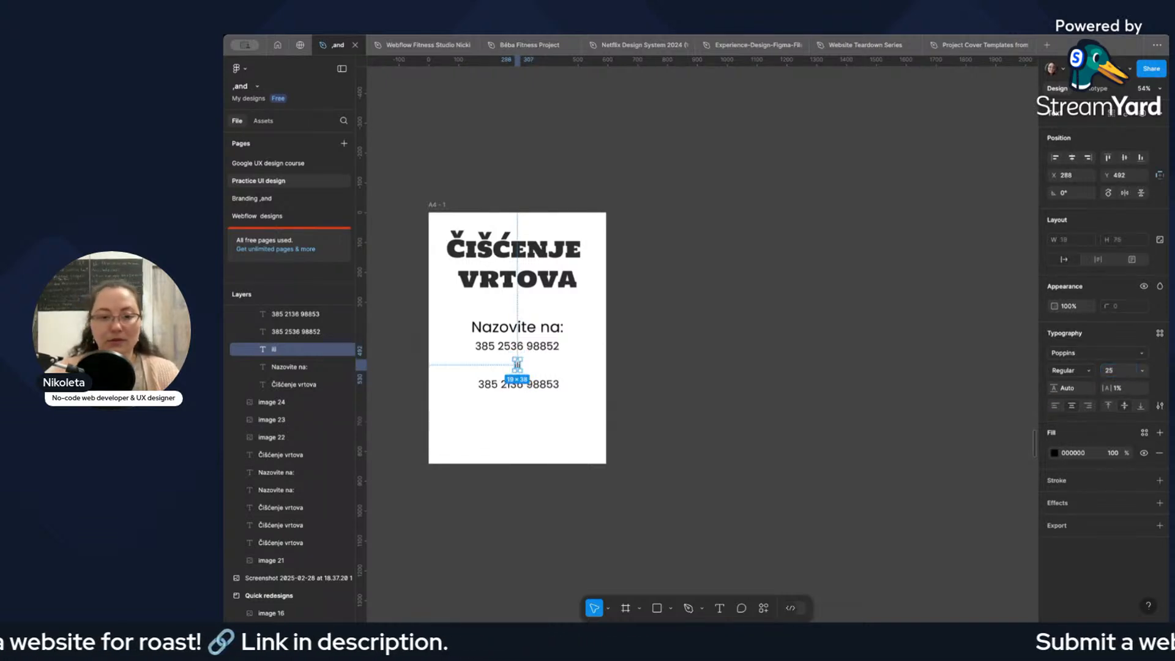
click(520, 383)
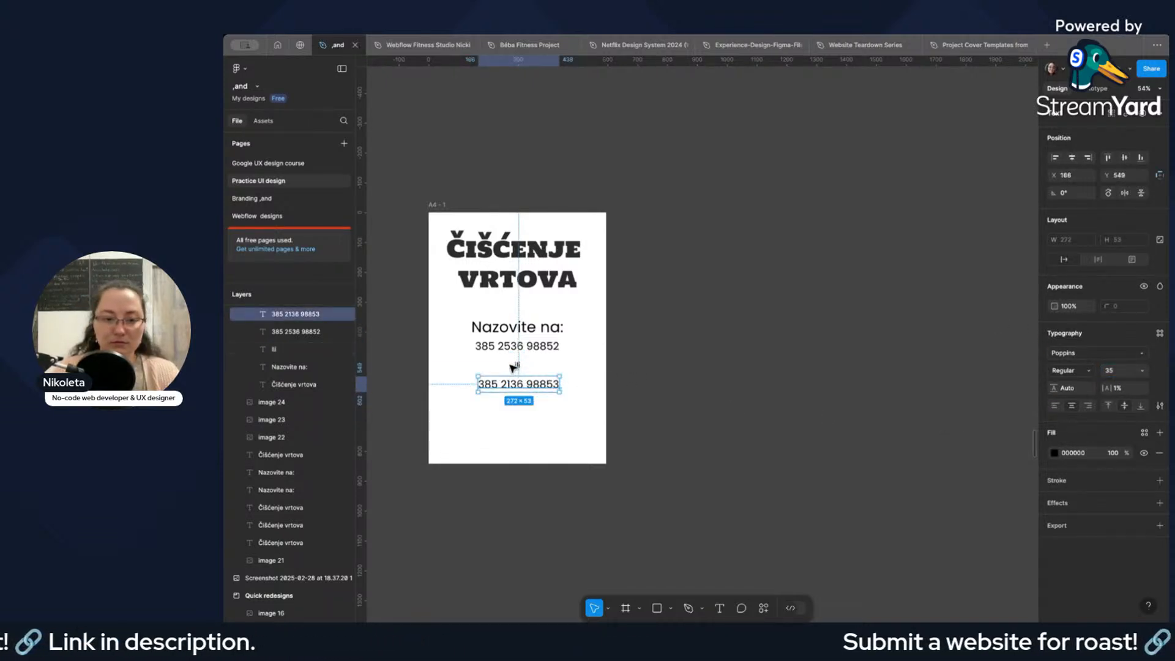
Set the "ili" line's font size to 35, matching the phone numbers.
click(517, 366)
click(1121, 377)
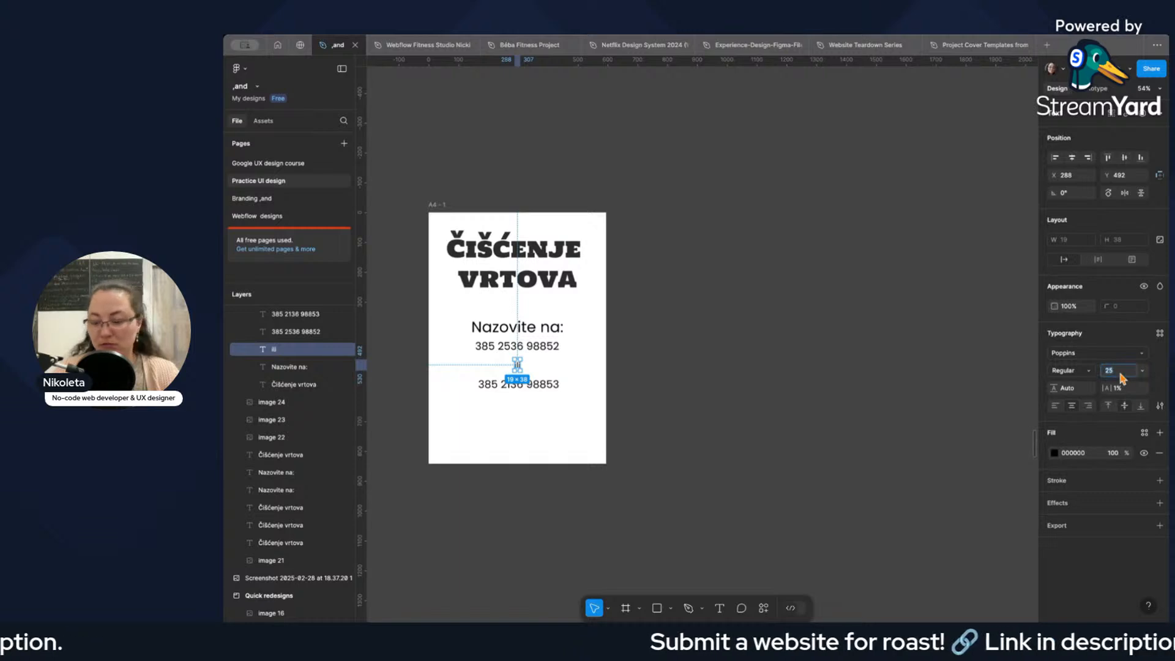
key(Return)
click(1117, 372)
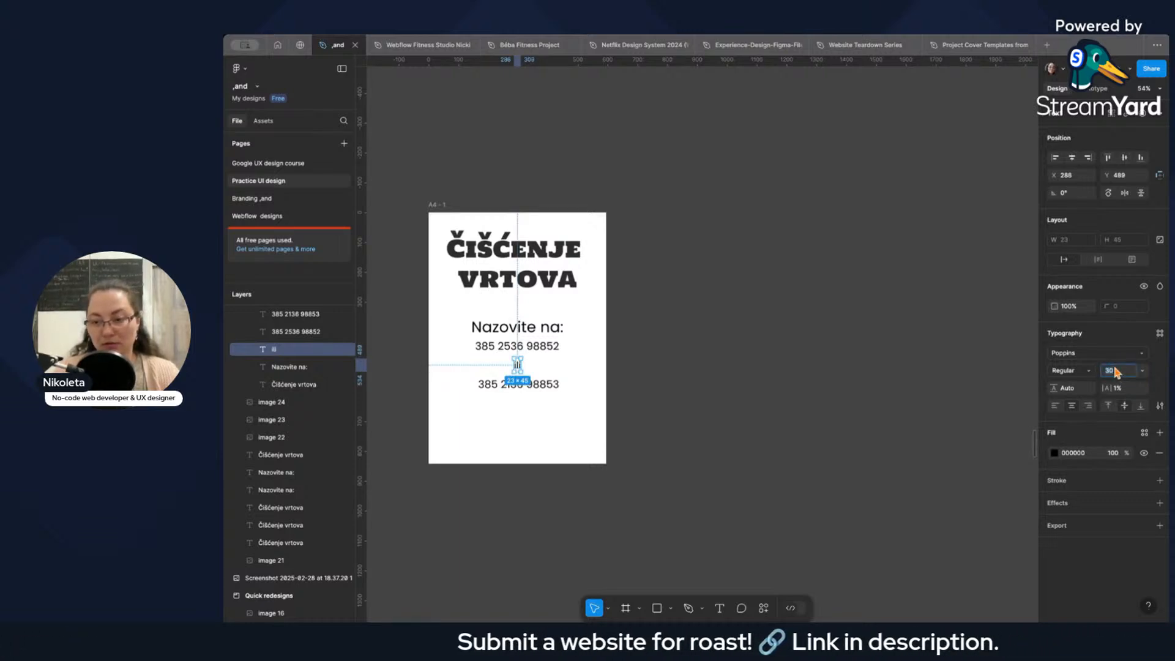
text(35)
key(Return)
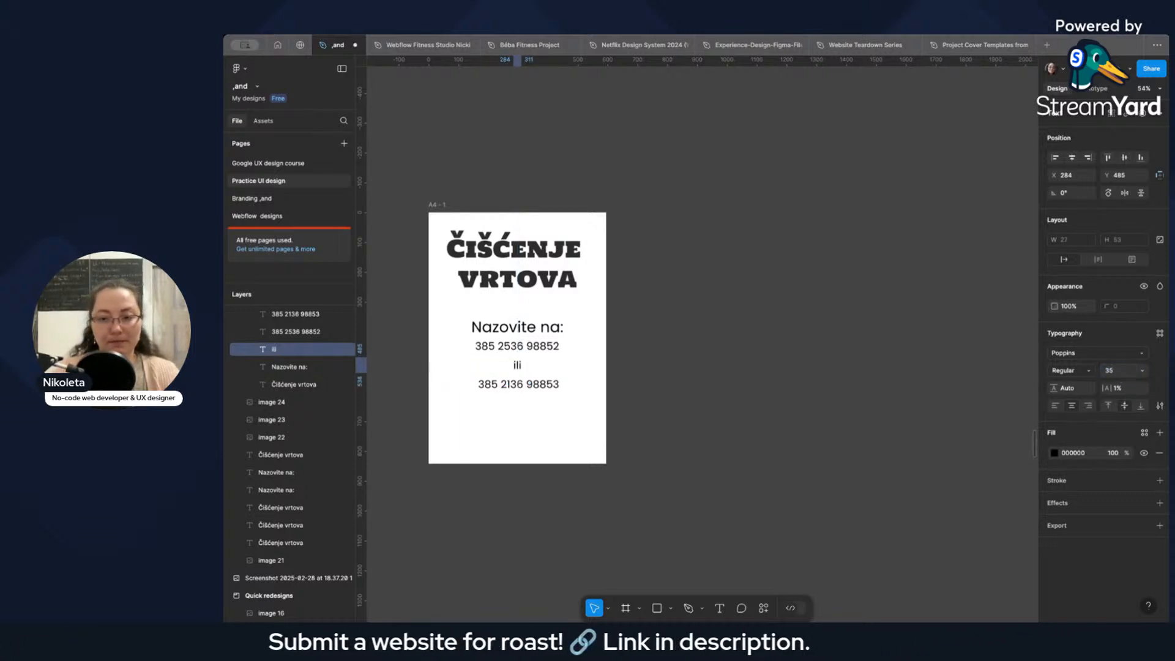
double_click(517, 365)
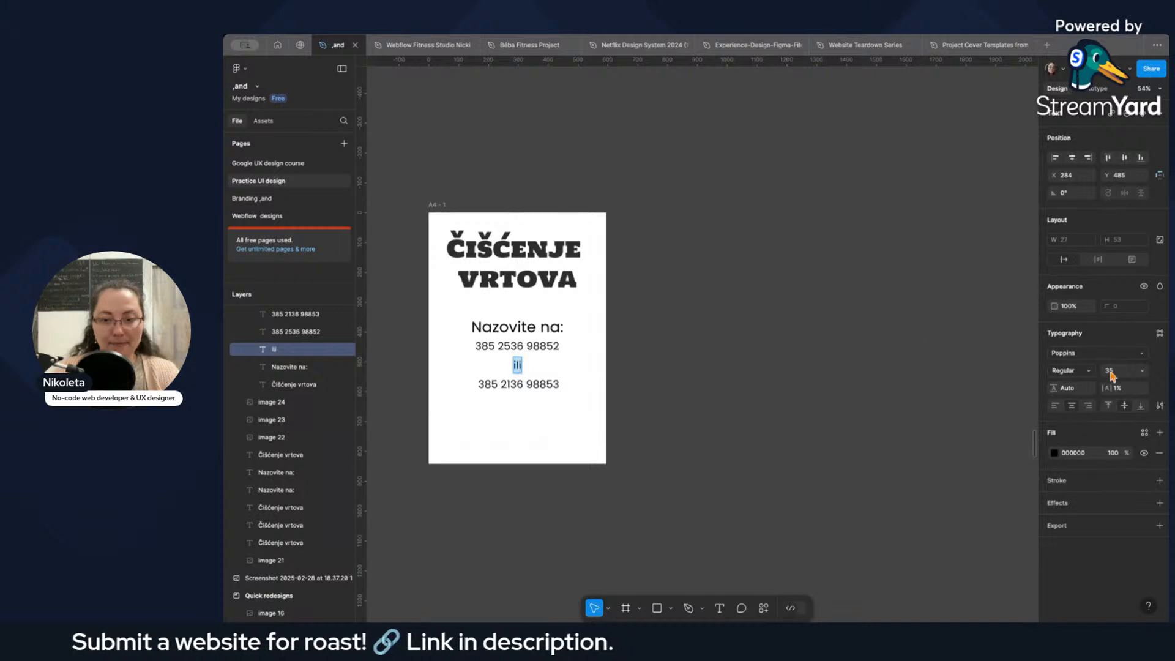
click(582, 378)
Examine the poster photo's working hours section and compare it with the A4 page.
scroll(787, 341, down, 4)
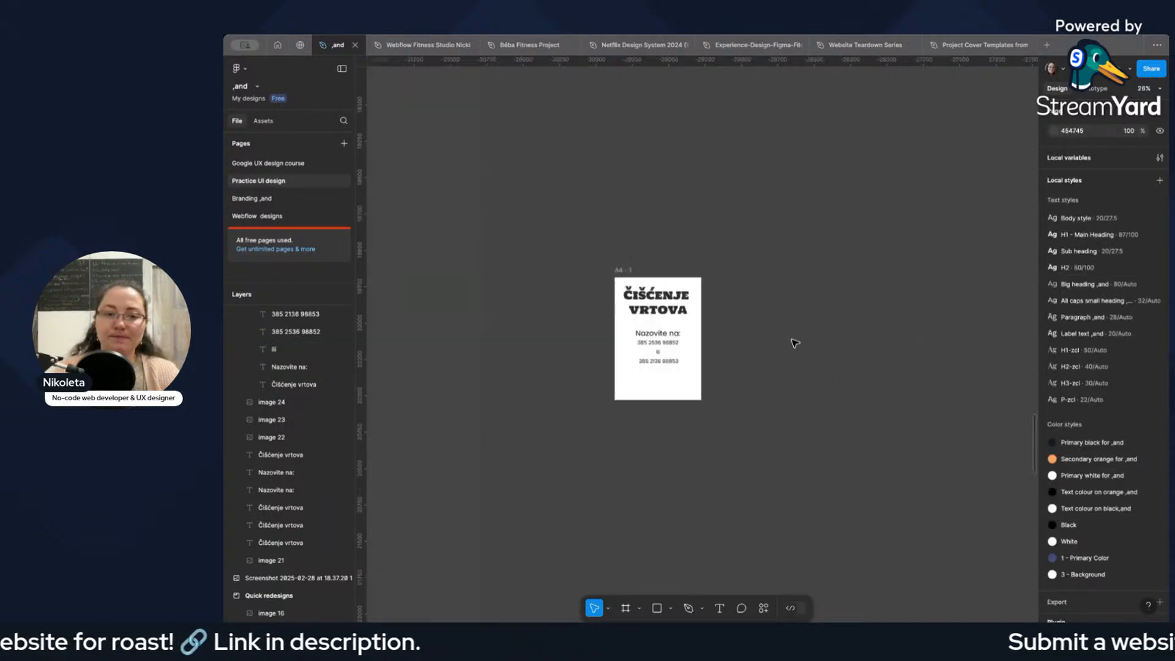
scroll(793, 343, down, 3)
scroll(876, 331, up, 3)
scroll(875, 309, up, 2)
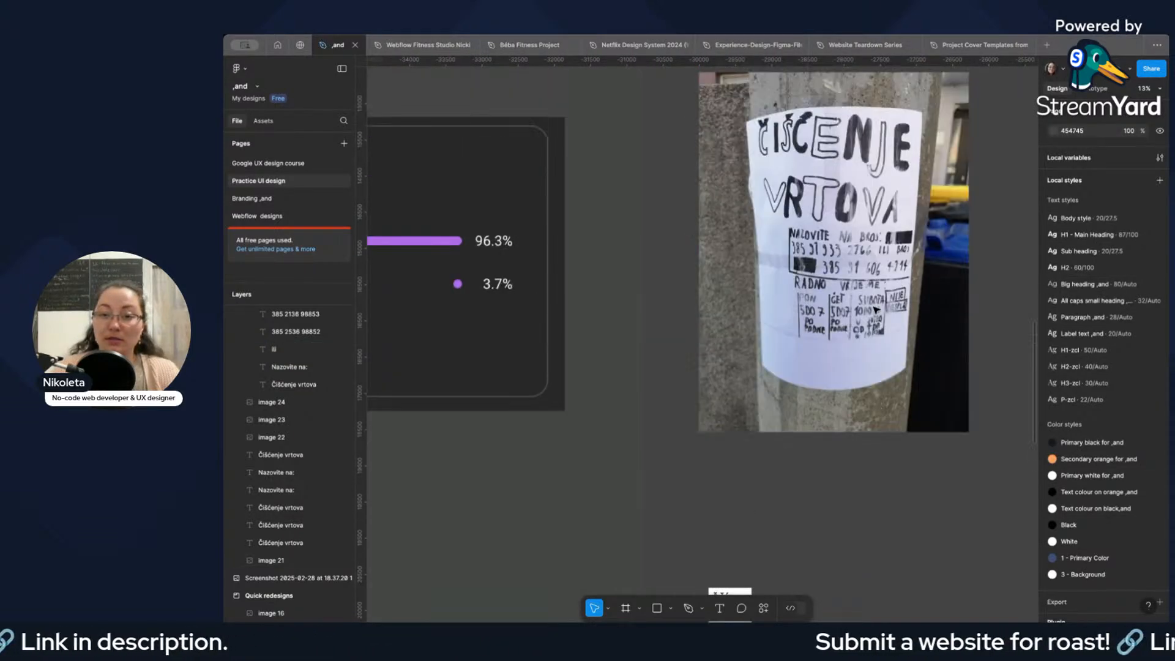
scroll(876, 310, down, 3)
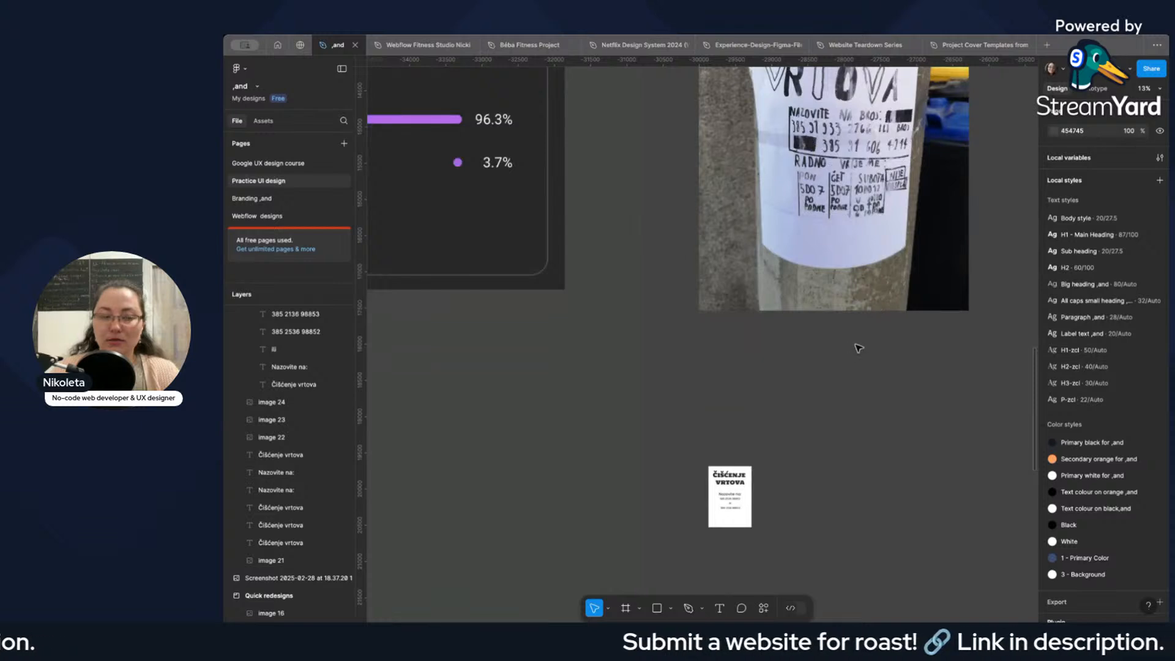
scroll(847, 344, down, 3)
scroll(836, 349, up, 2)
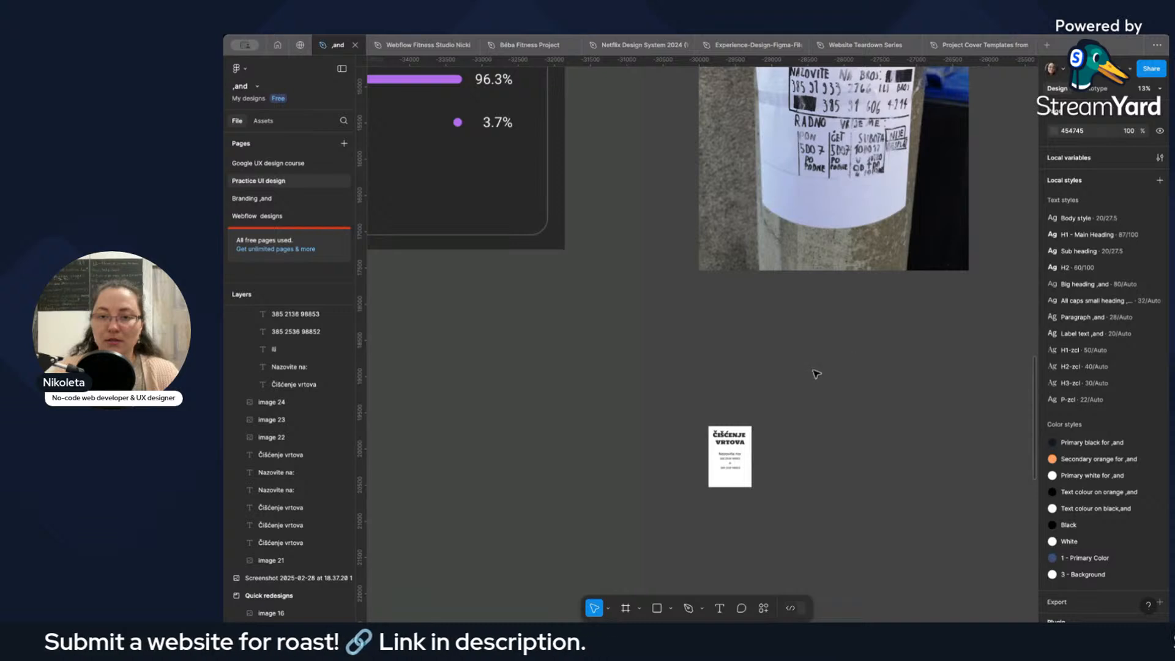
scroll(795, 385, up, 10)
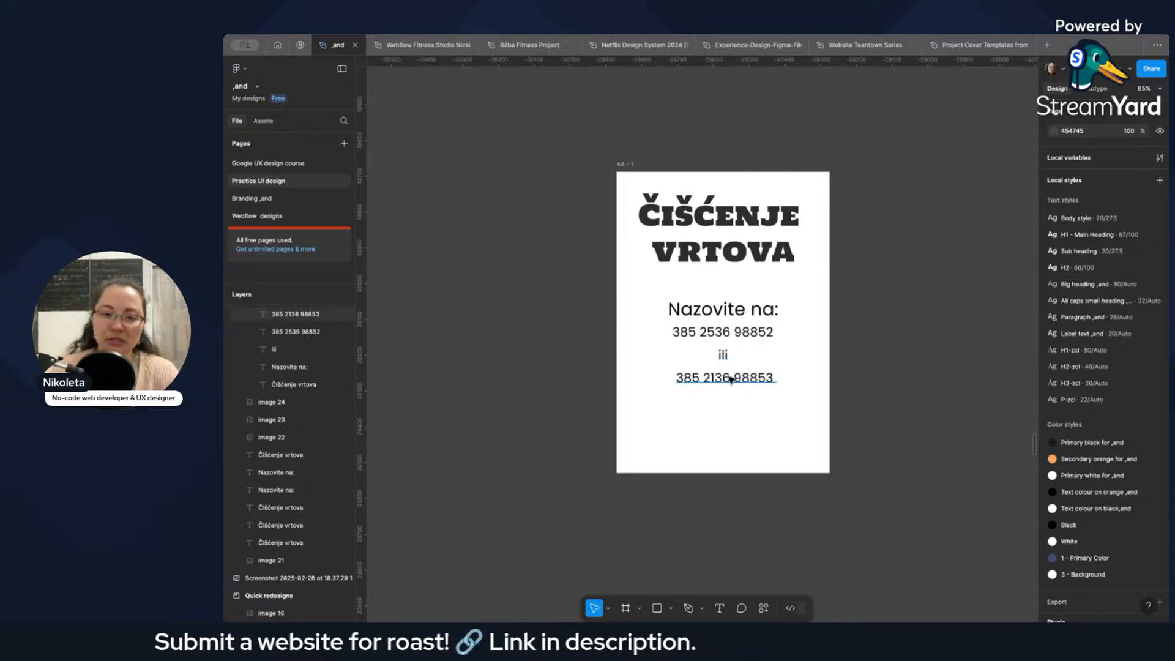
Duplicate the second phone number line below itself and replace the copy's text with "Radno vrijeme".
click(732, 307)
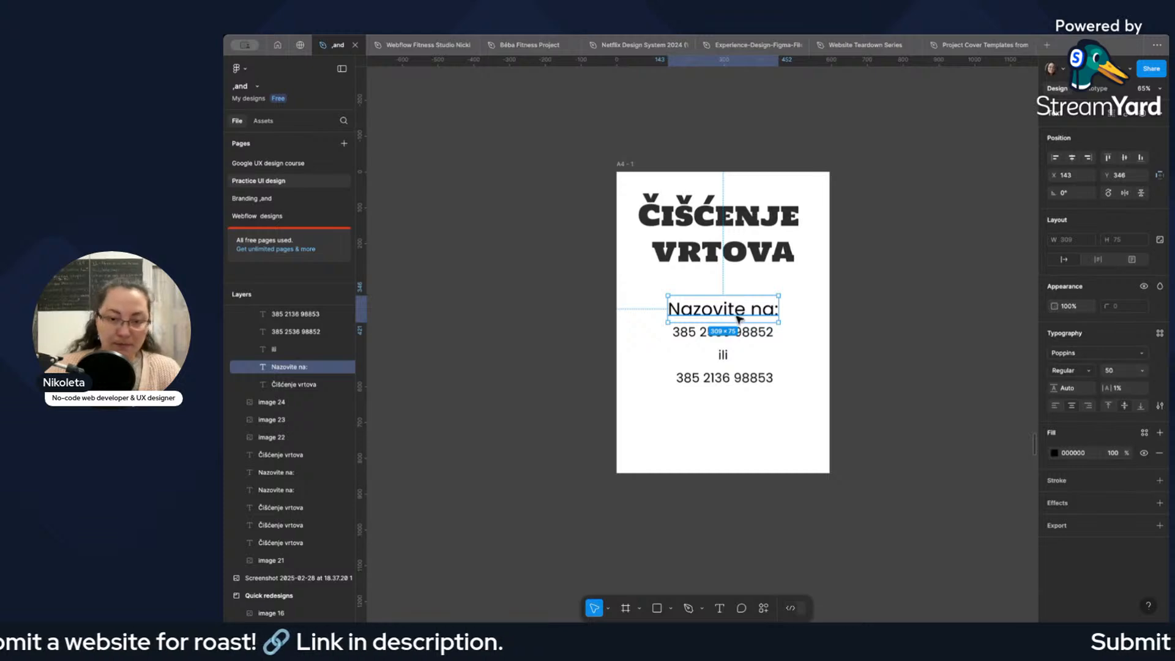
click(728, 378)
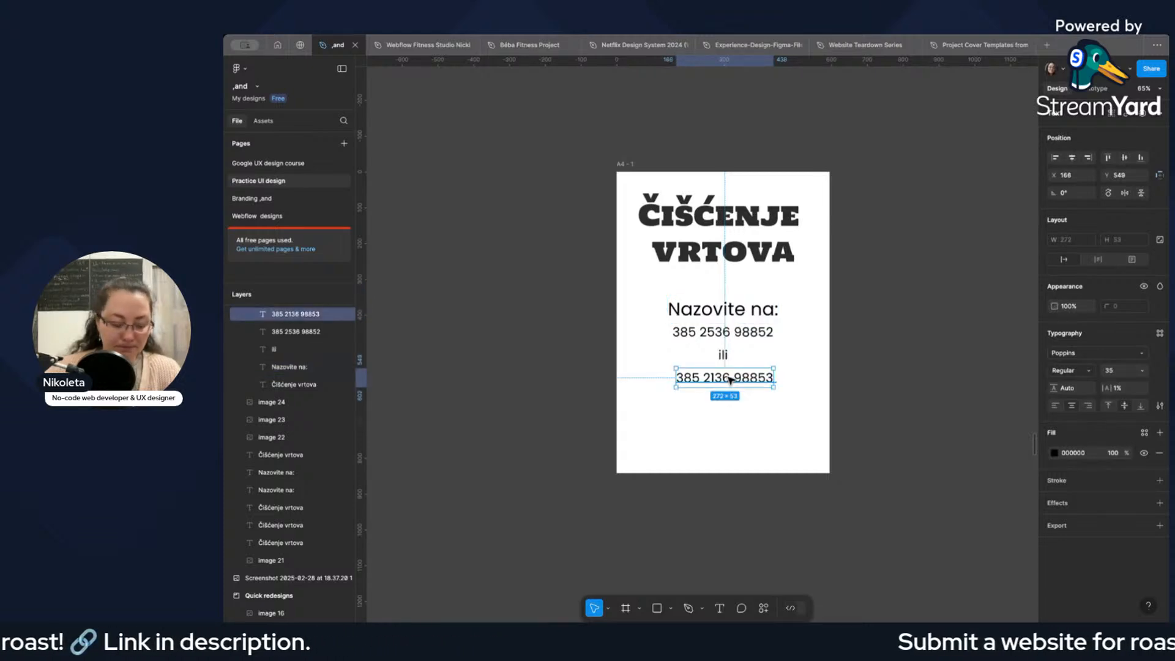
drag(729, 379, 713, 407)
double_click(711, 409)
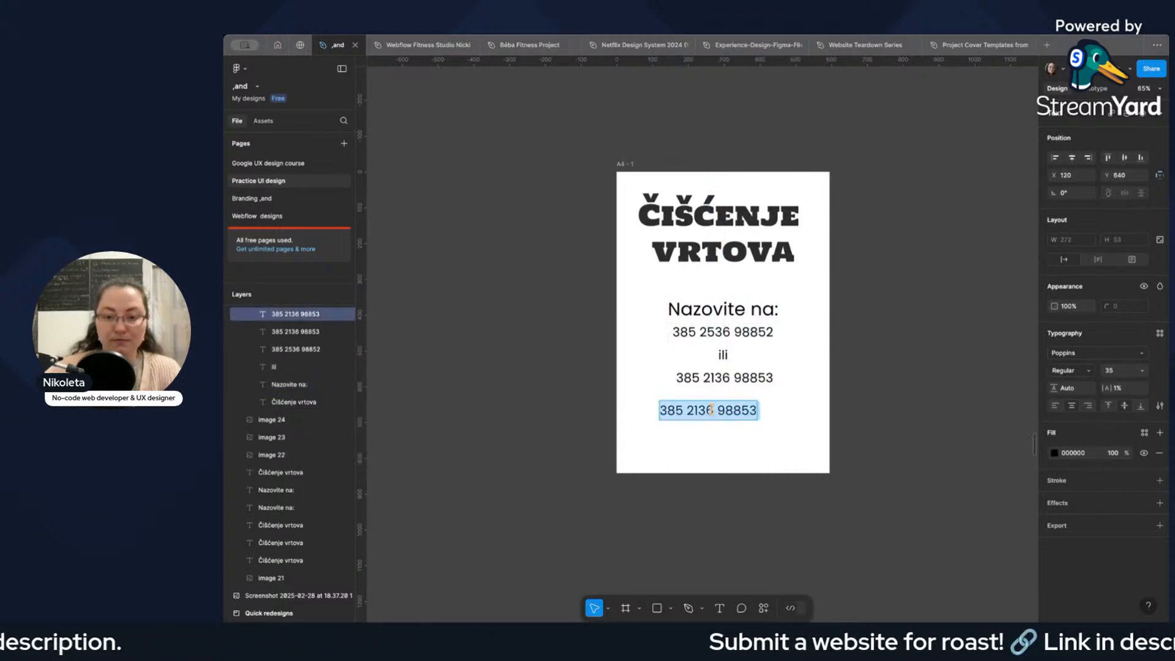
text(Radn)
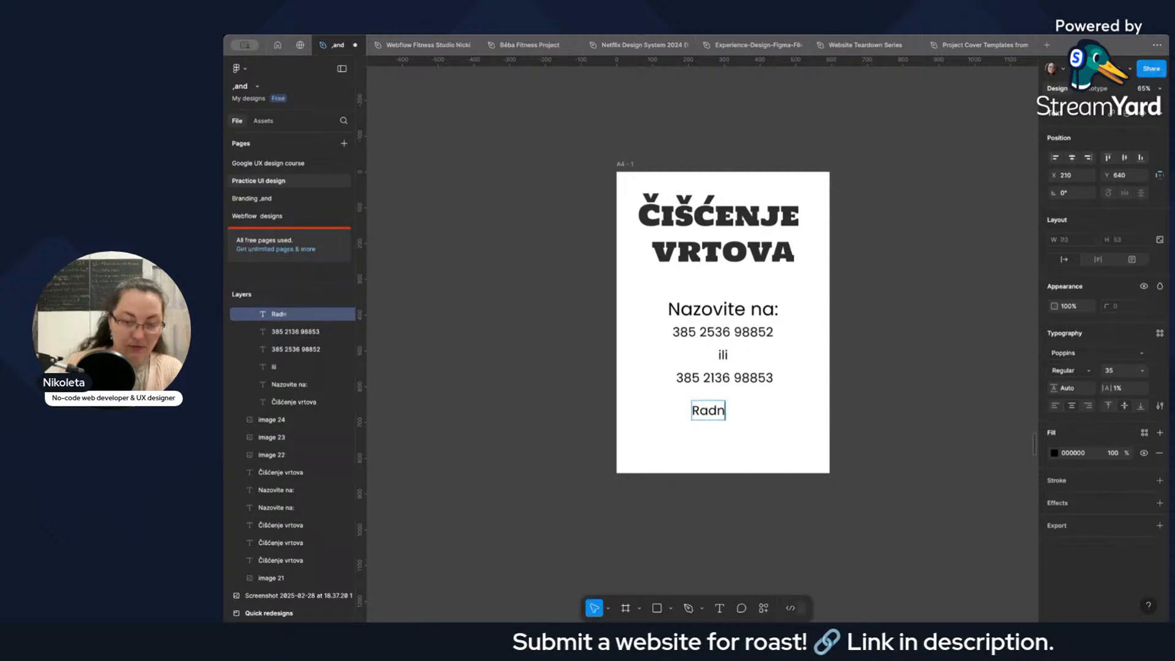
text(o vrijeme)
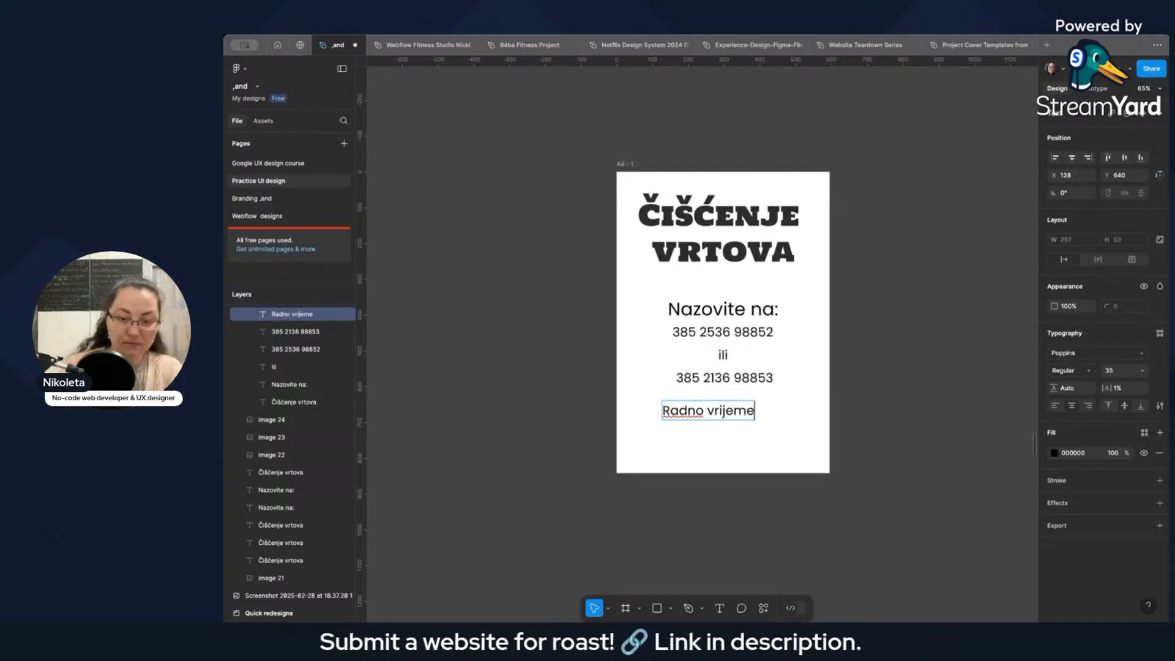
Check the working hours heading on the poster photo and add a colon after "Radno vrijeme" on the A4 page.
scroll(795, 367, down, 5)
scroll(821, 362, up, 10)
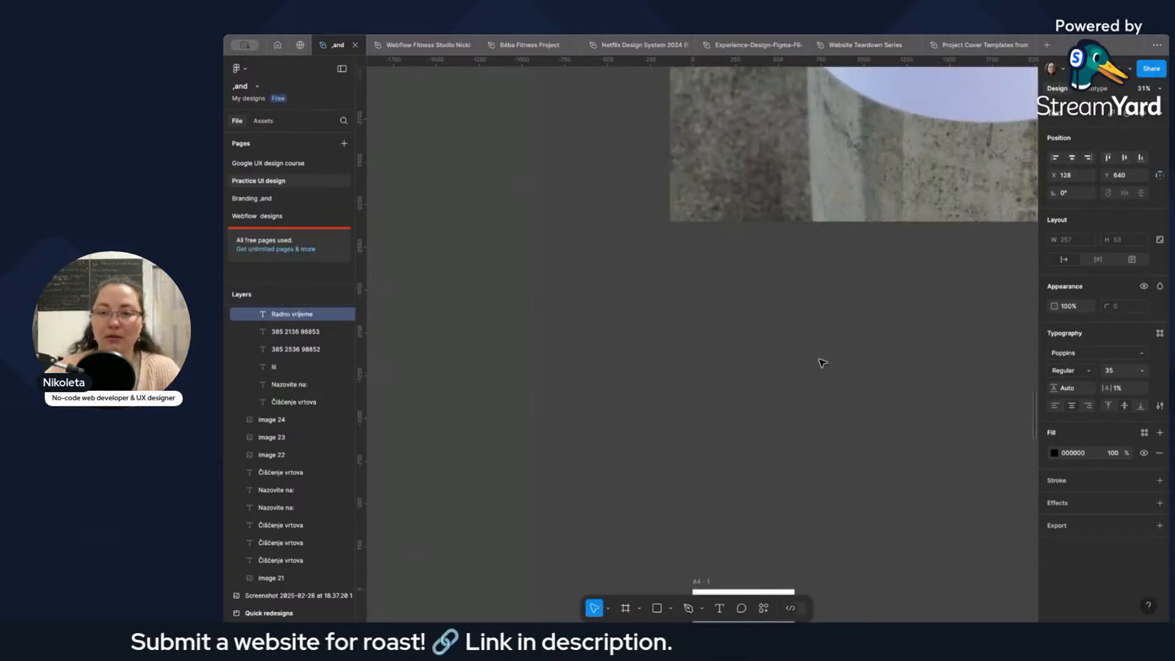
drag(830, 366, 647, 354)
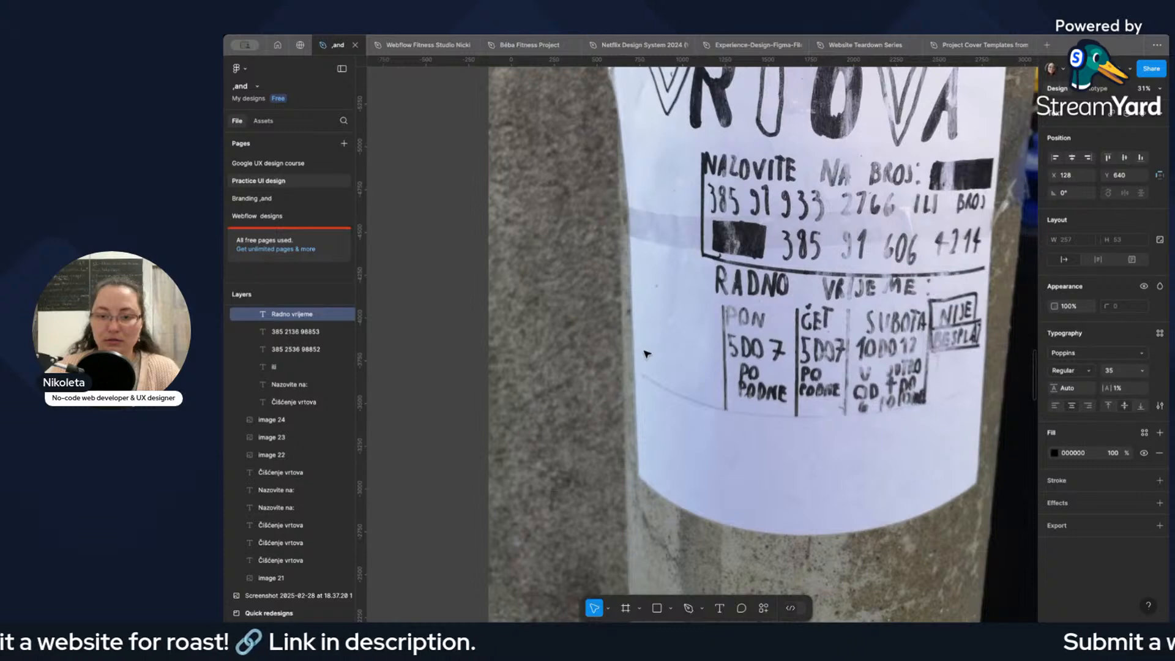
scroll(649, 352, down, 15)
scroll(551, 465, up, 5)
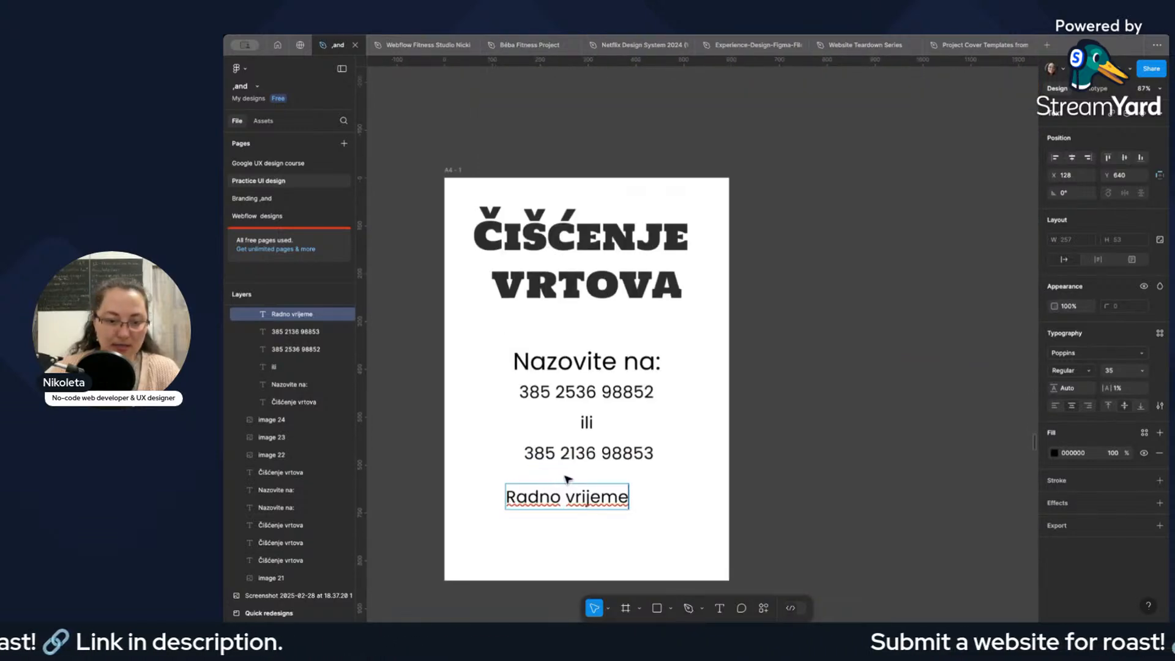
scroll(568, 479, down, 5)
scroll(614, 464, up, 3)
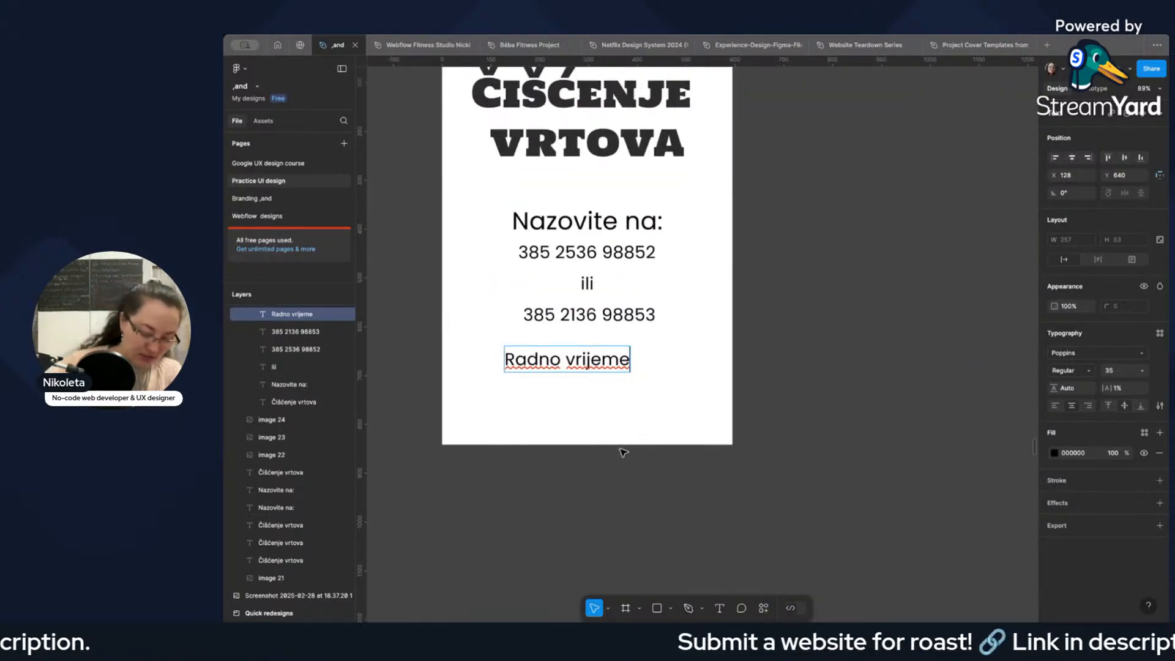
text(:)
Set the font size of the whole "Radno vrijeme:" line to 25.
double_click(573, 361)
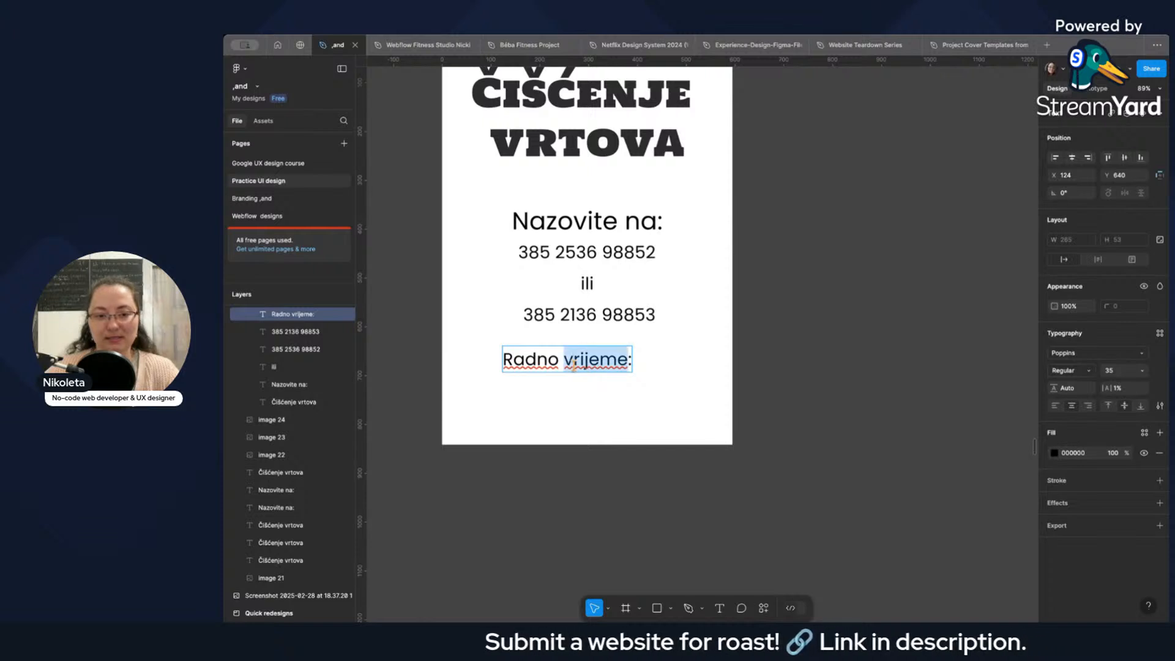
triple_click(573, 362)
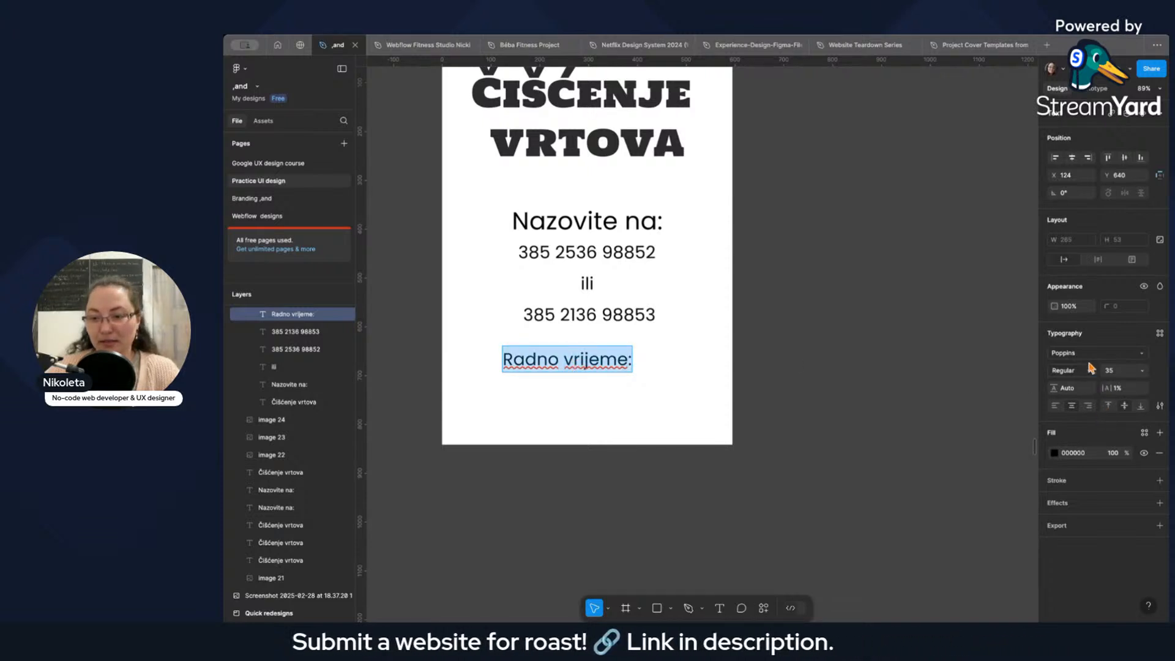
click(1115, 371)
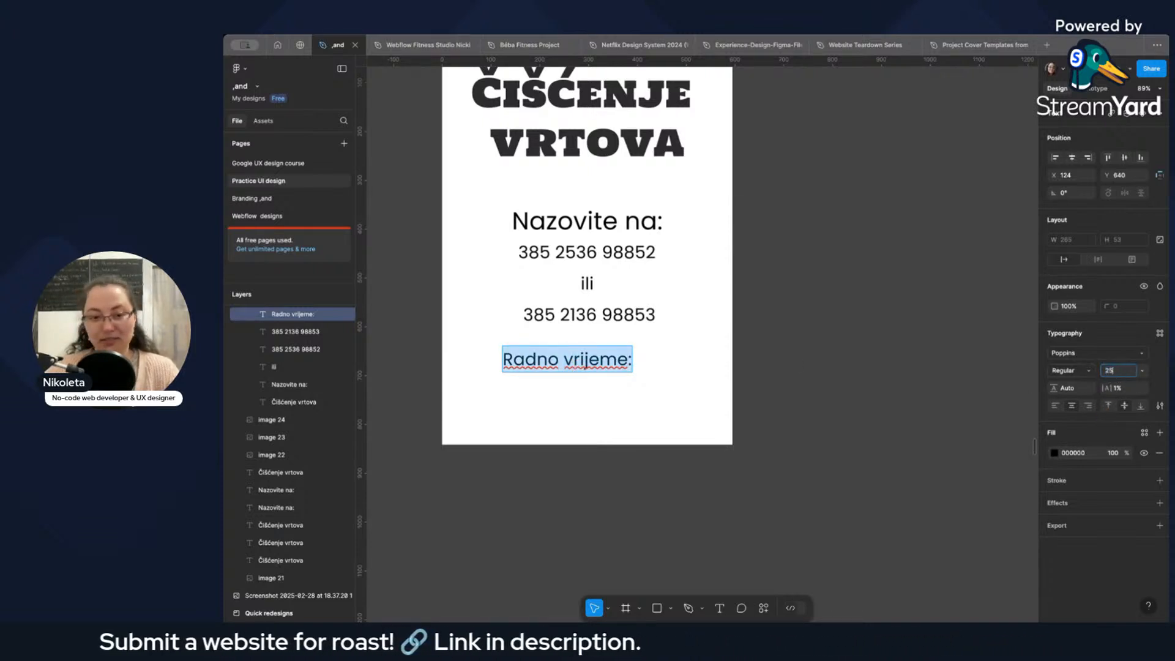
text(25)
key(Return)
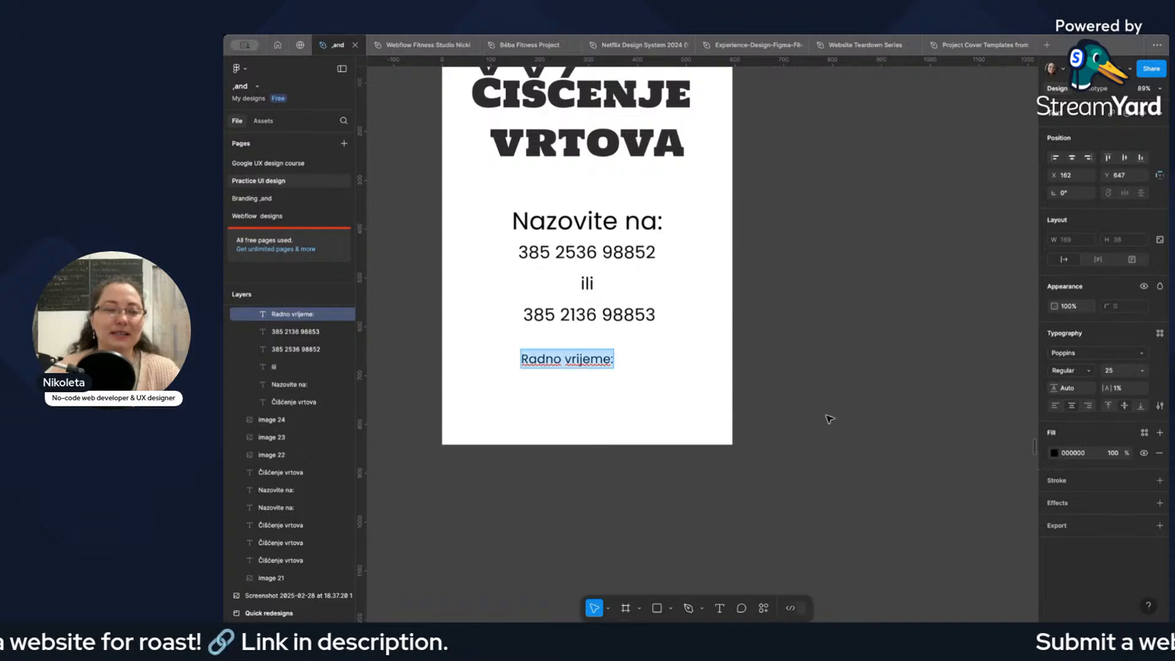
Move "Radno vrijeme:" toward the A4 page's left margin, just below the second phone number, and make it Bold.
key(Escape)
drag(574, 365, 520, 352)
click(1069, 370)
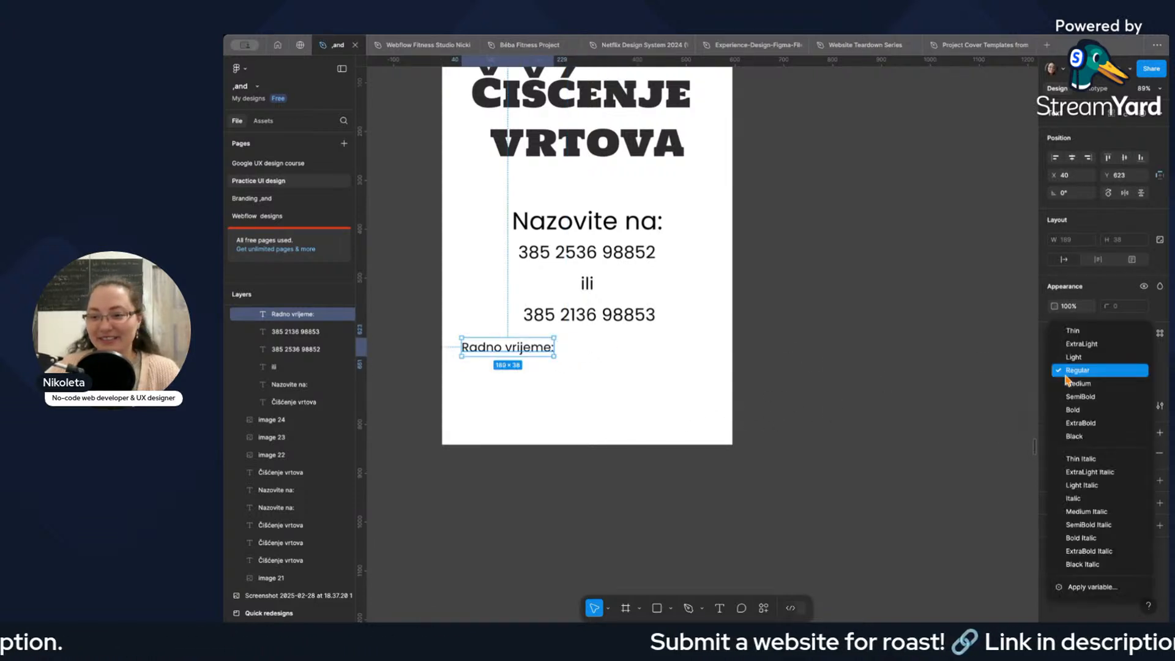
click(1080, 412)
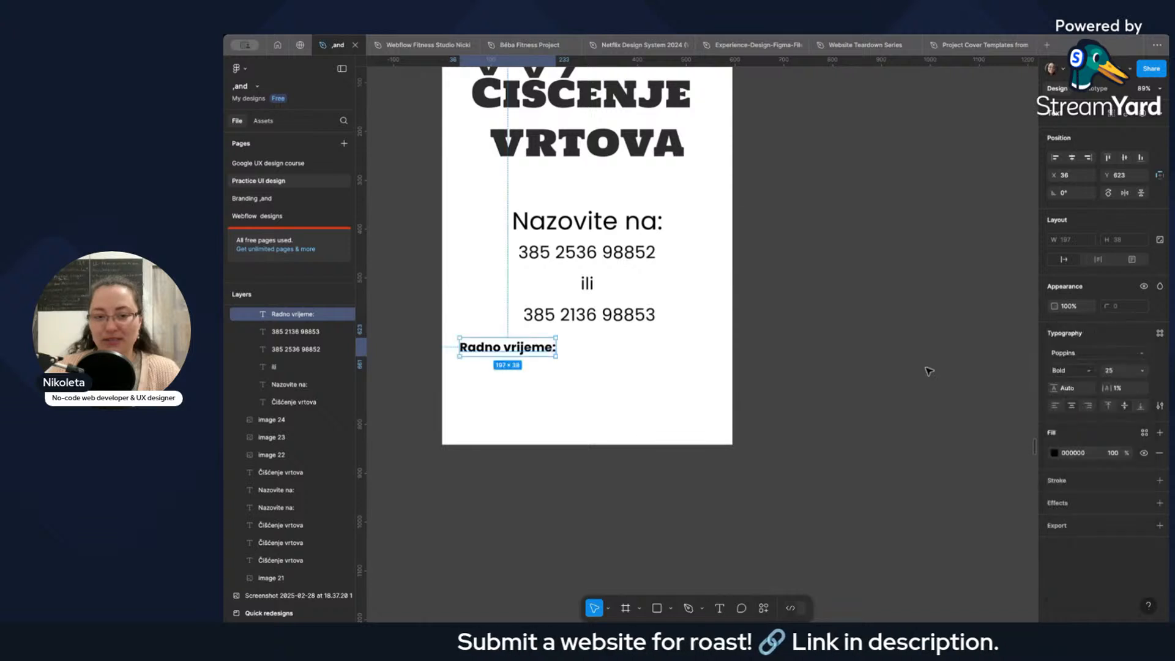
Move "Nazovite na:", both phone number lines and "ili" up on the A4 page with more space between the lines.
click(618, 227)
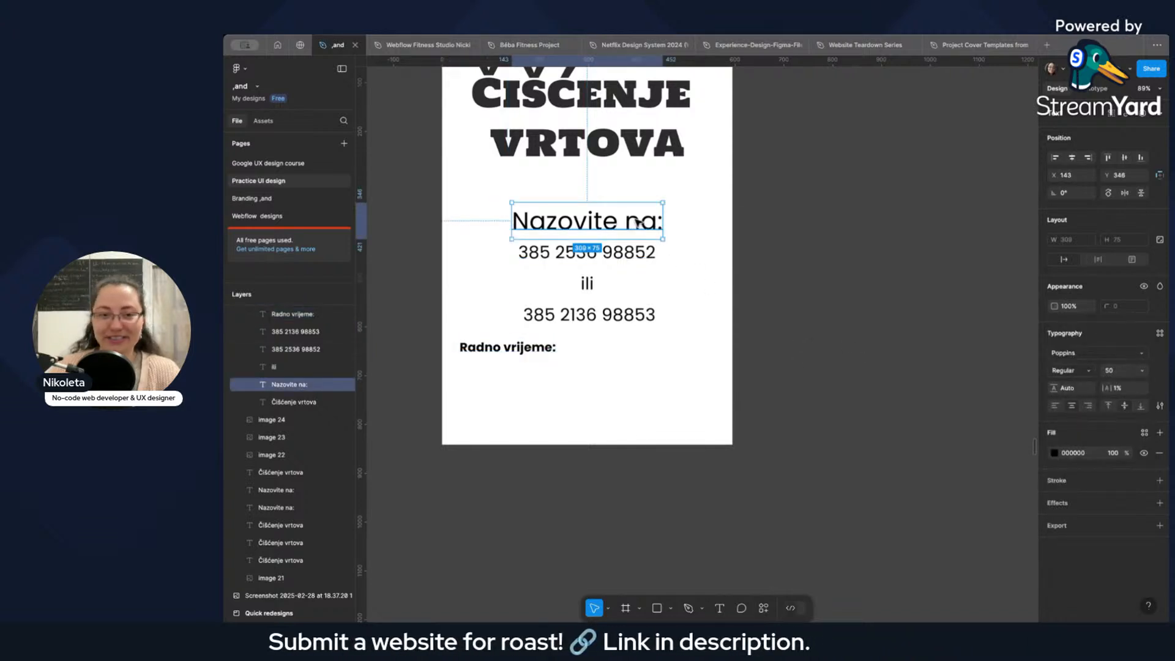
scroll(636, 223, up, 3)
scroll(595, 288, down, 1)
mouse_move(600, 291)
mouse_down()
mouse_move(595, 255)
mouse_move(606, 273)
mouse_up()
drag(605, 324, 607, 307)
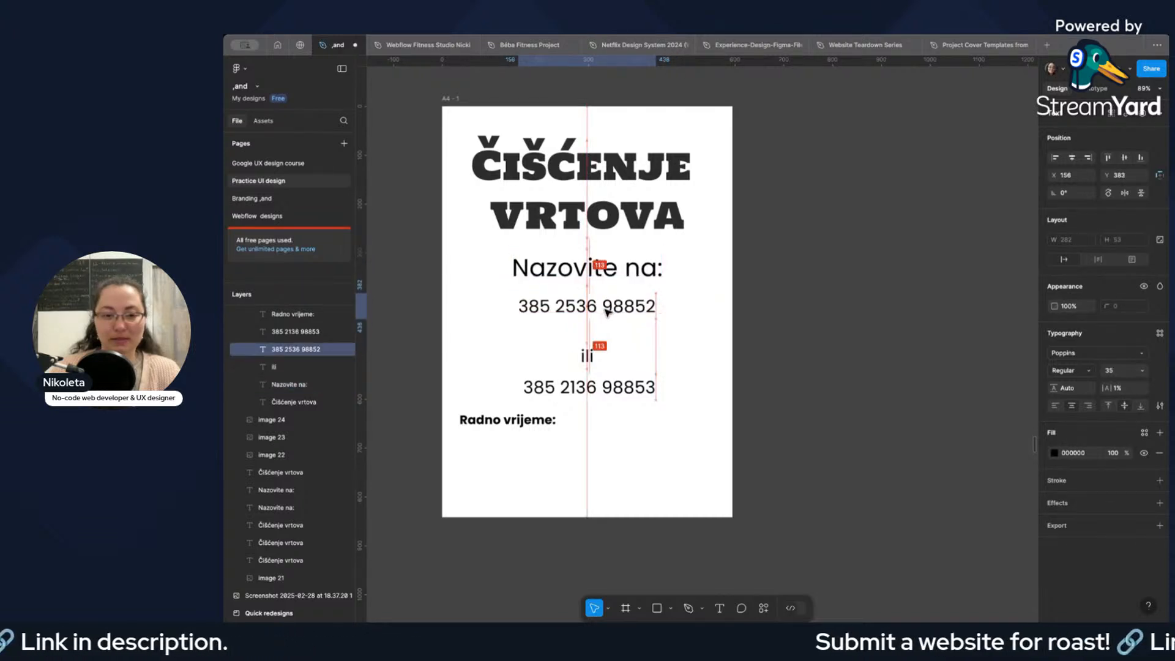
drag(592, 361, 589, 348)
drag(605, 390, 603, 376)
click(617, 426)
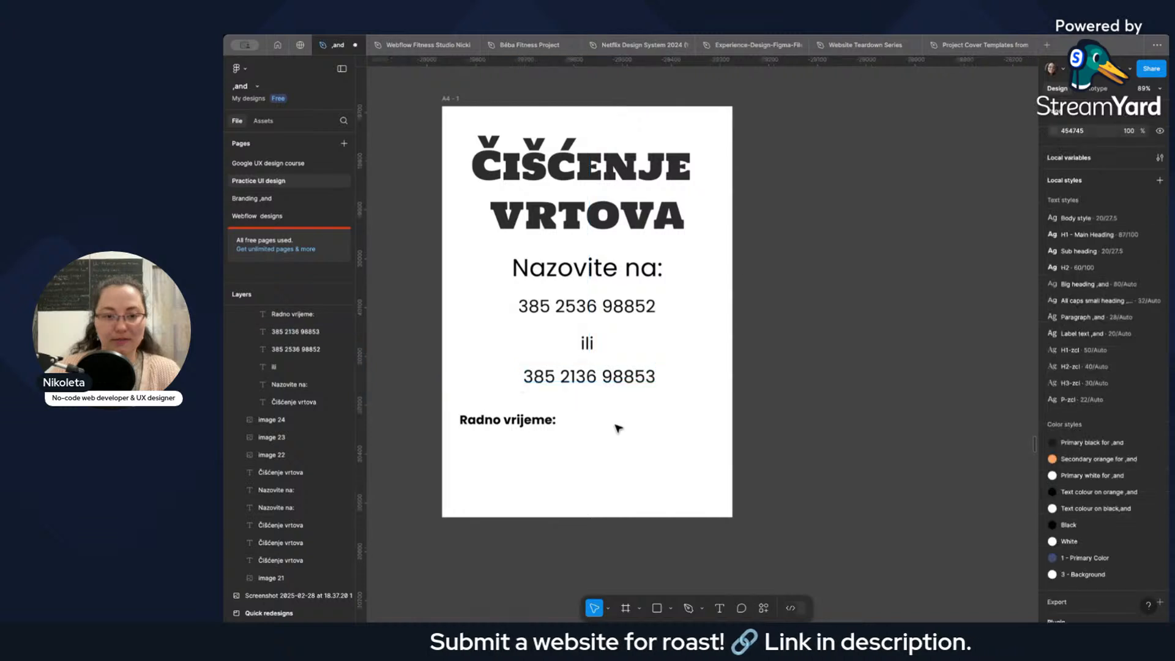
Shift "Radno vrijeme:" slightly inward and down on the A4 page, to X 58, Y 628.
click(524, 423)
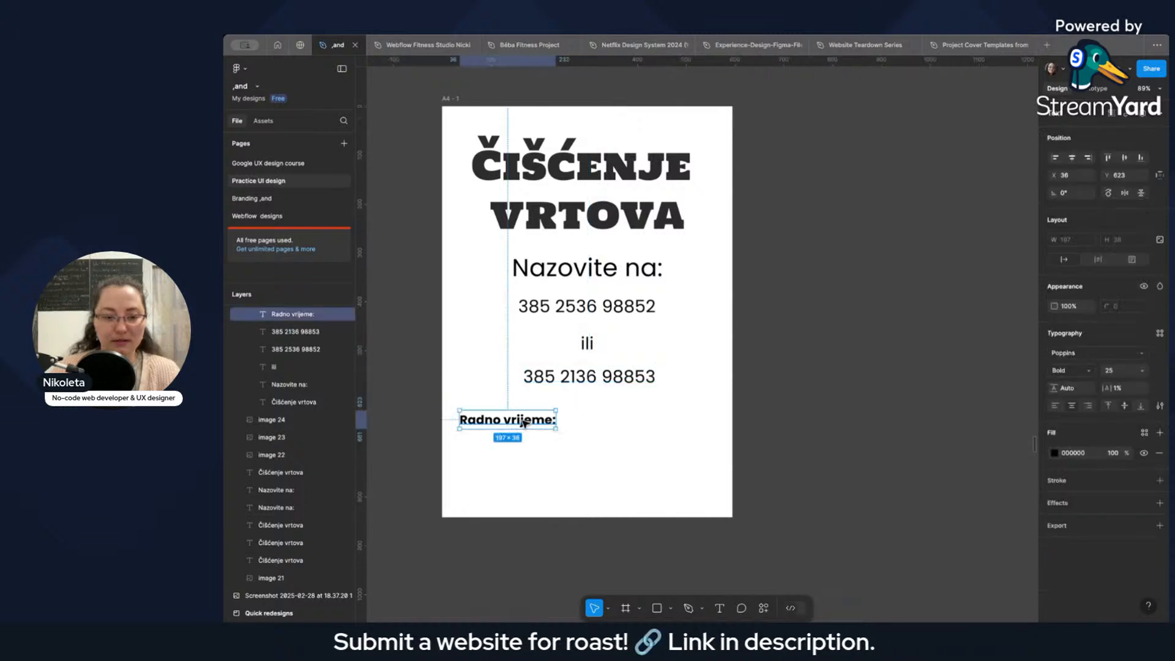
click(569, 443)
scroll(560, 435, down, 4)
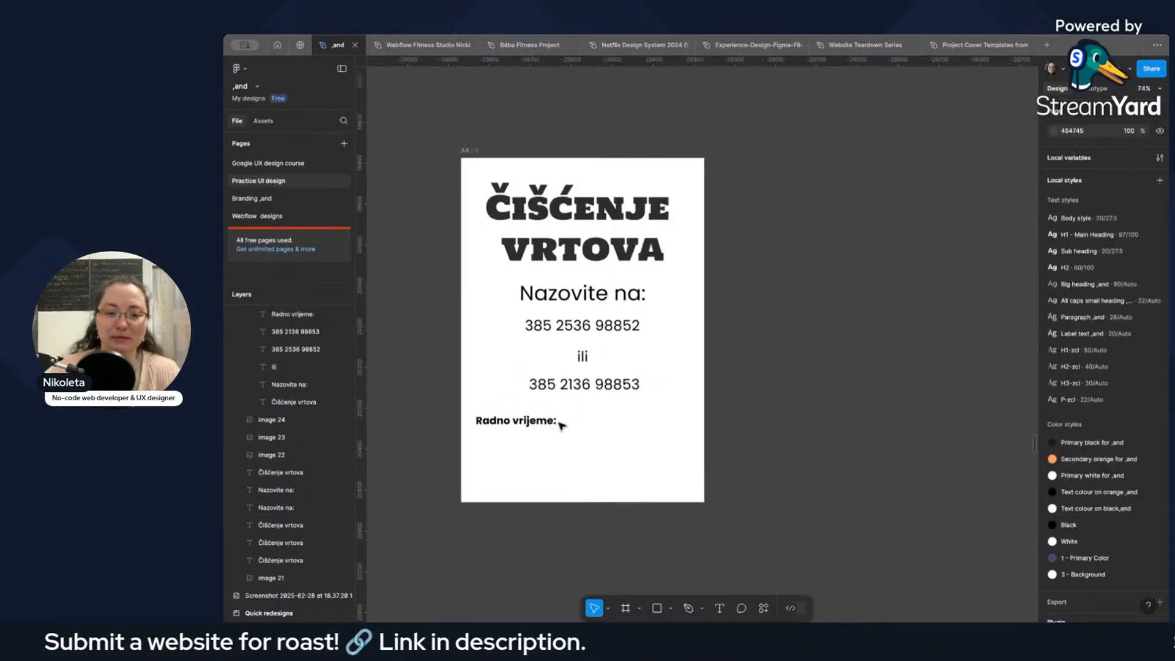
scroll(711, 448, down, 4)
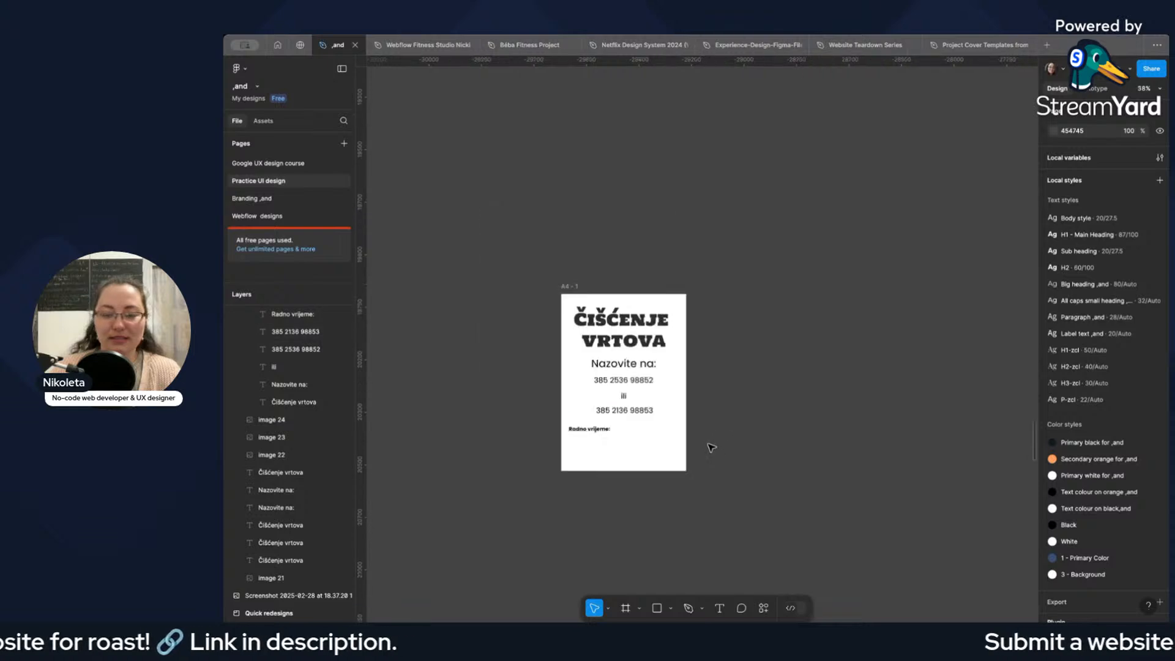
drag(588, 432, 594, 434)
click(709, 450)
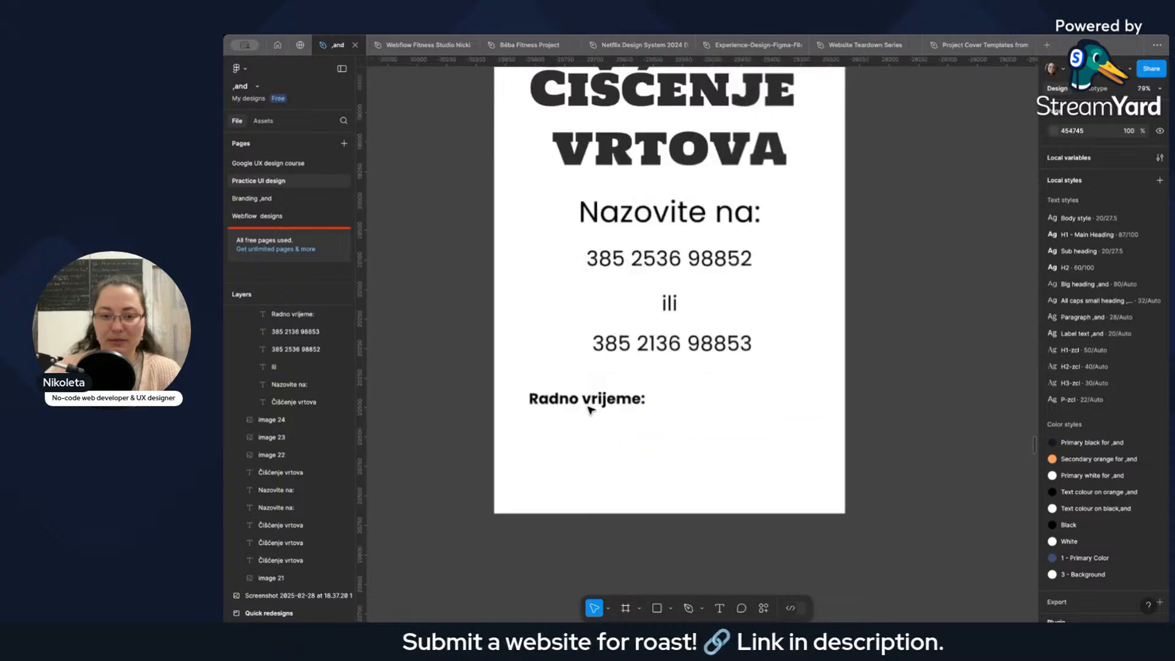
Split "Radno vrijeme:" into two left-aligned lines and move it toward the page's left margin at X 44.
scroll(590, 411, up, 8)
scroll(660, 410, down, 10)
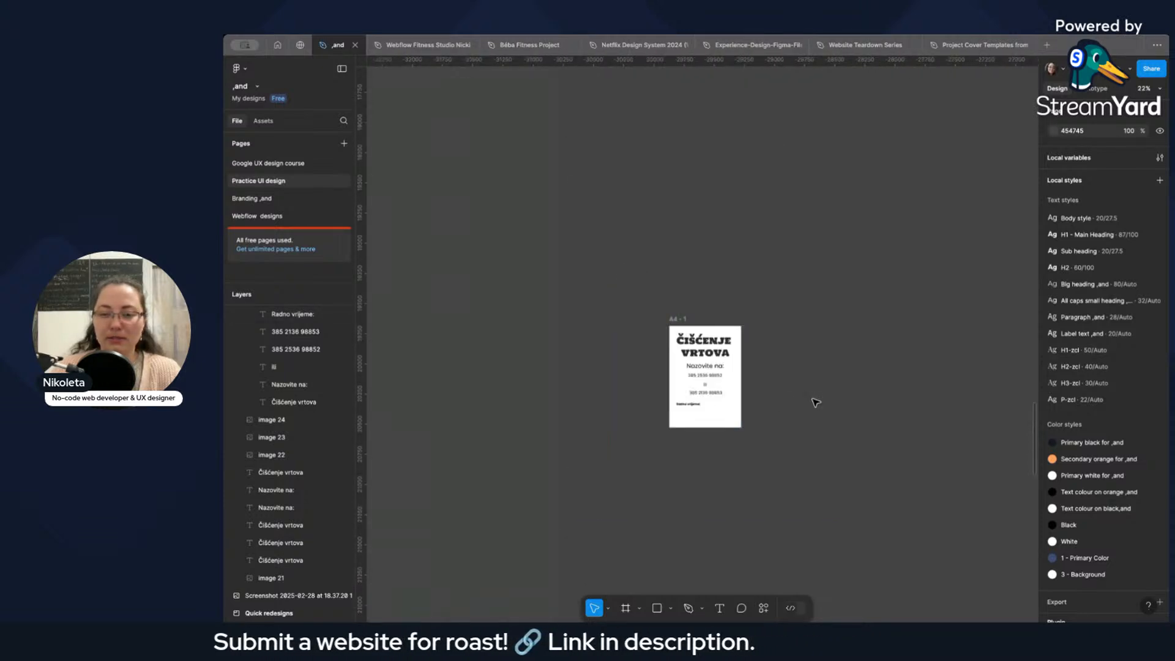
scroll(701, 408, up, 9)
double_click(704, 392)
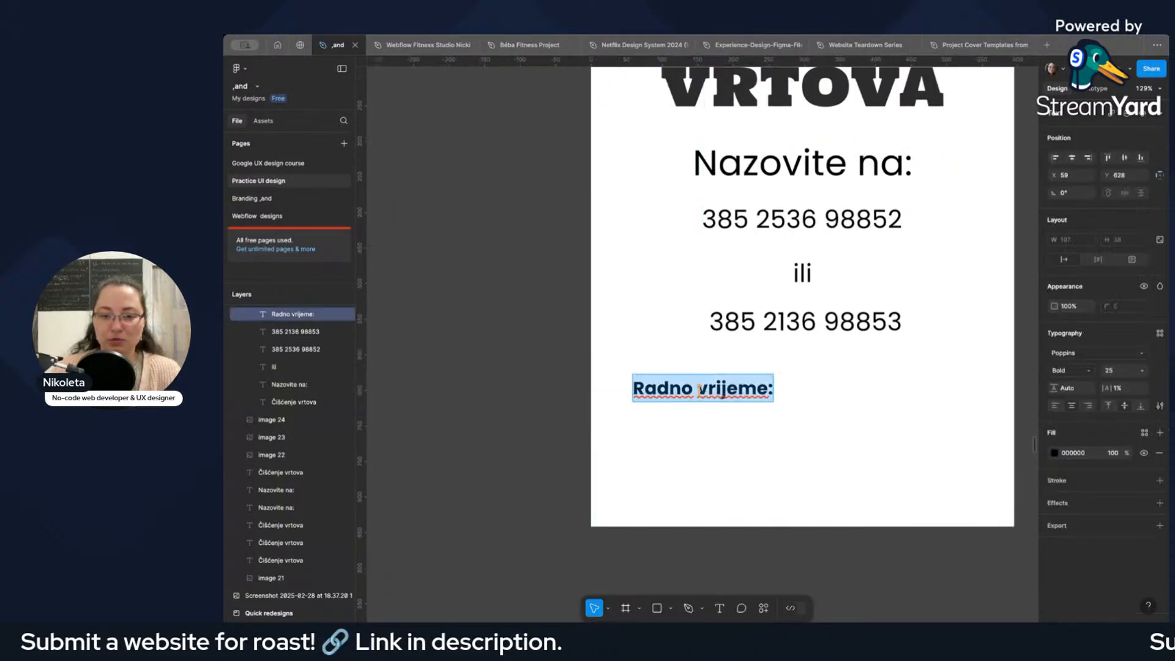
click(699, 389)
key(Return)
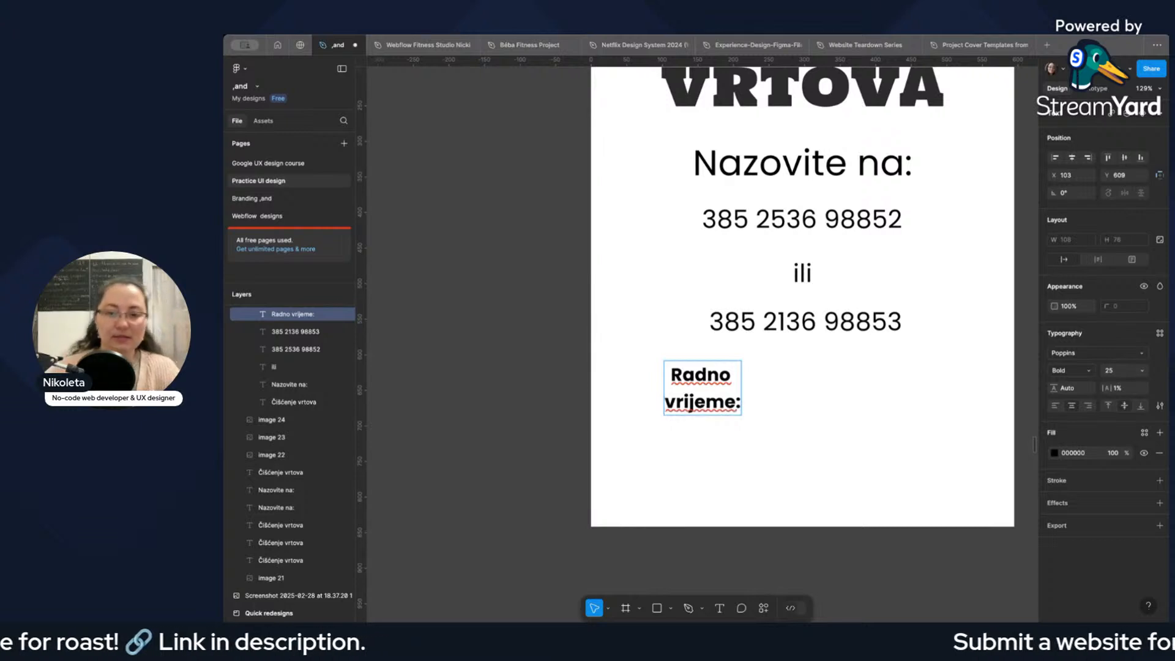
click(1055, 405)
key(Escape)
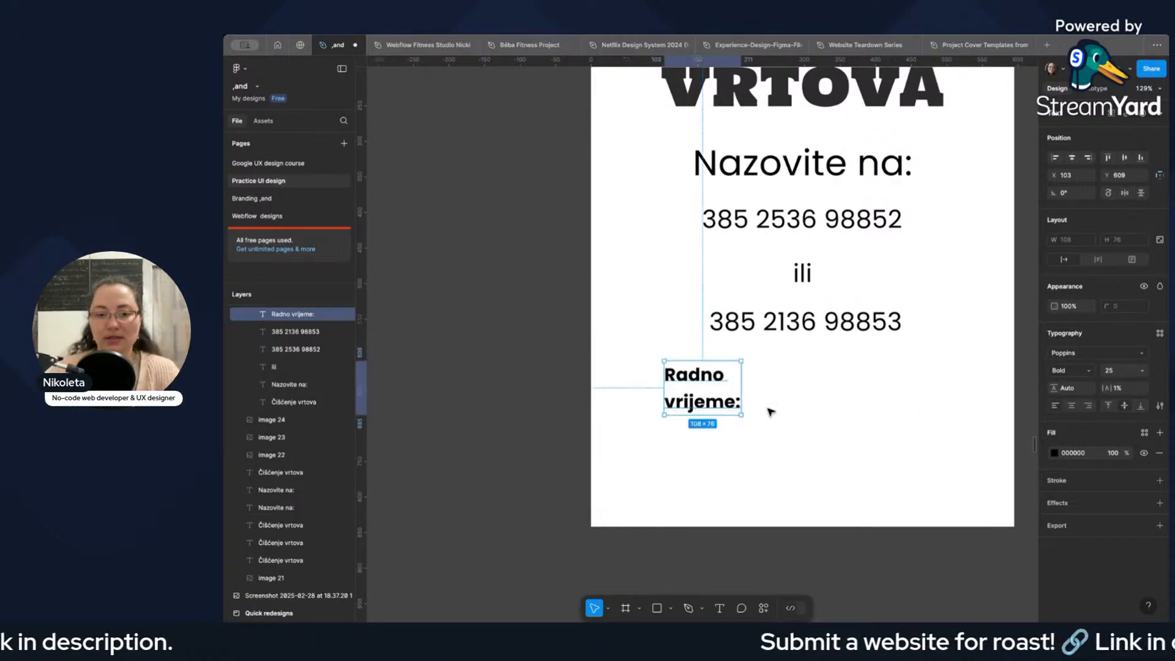
drag(729, 404, 687, 404)
click(750, 408)
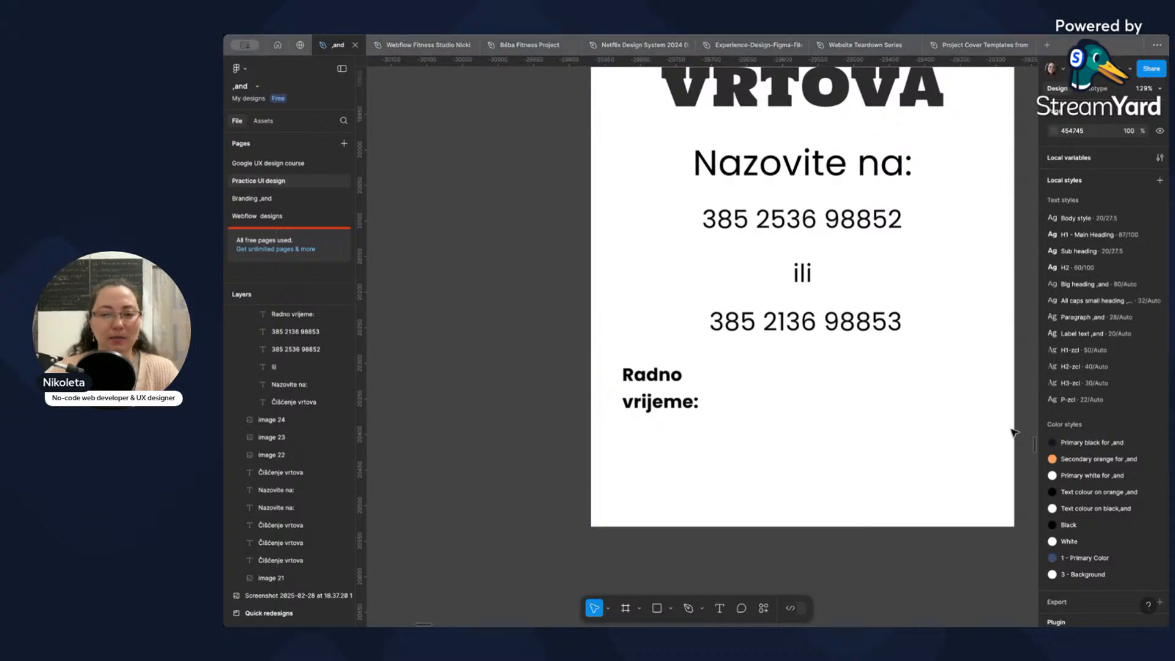
Duplicate "Radno vrijeme:" to its right and replace the copy's text with "Pon.".
click(669, 386)
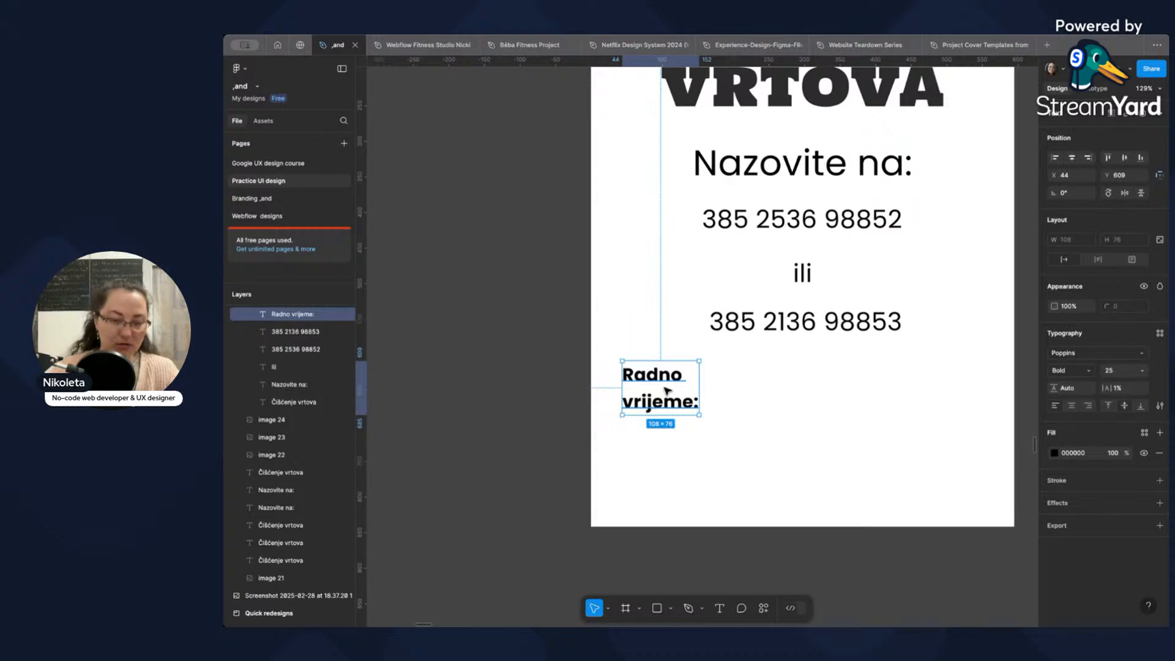
drag(667, 389, 776, 392)
double_click(776, 392)
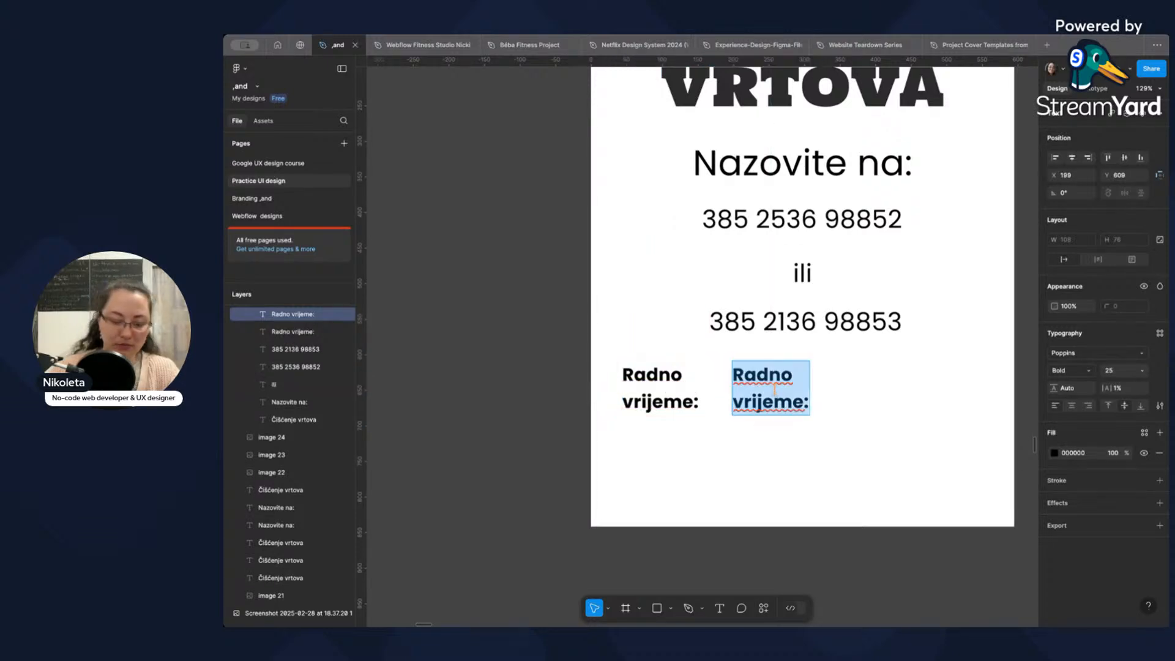
text(Pon.)
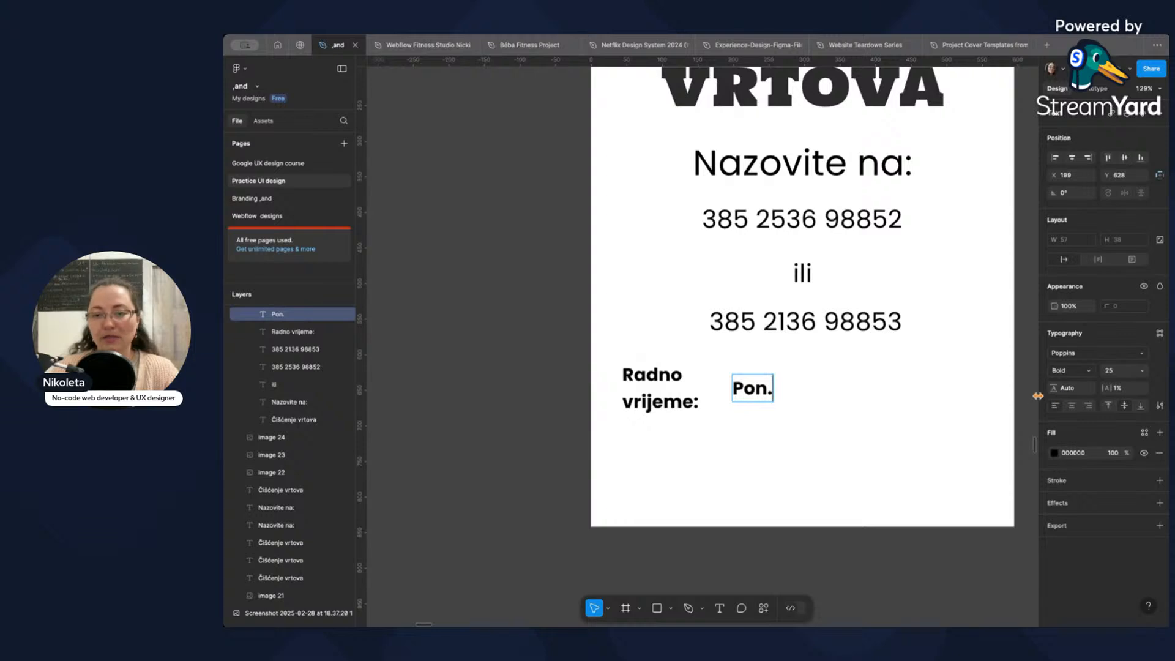
Set the font weight of "Pon." to Medium.
click(1074, 370)
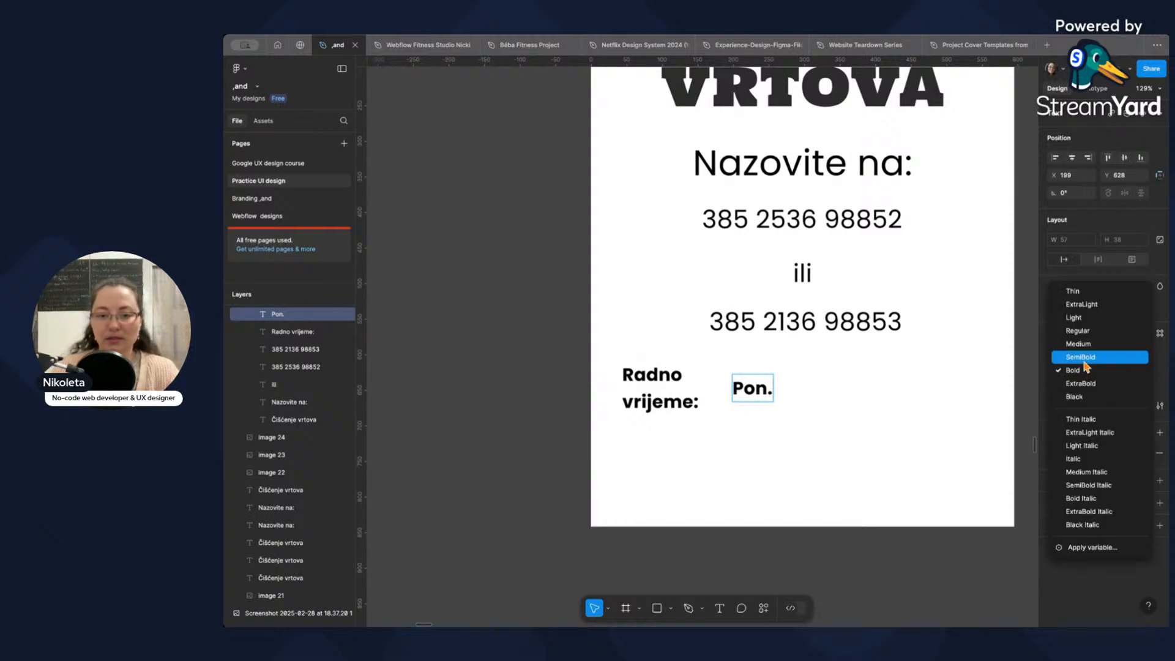
key(Escape)
double_click(759, 394)
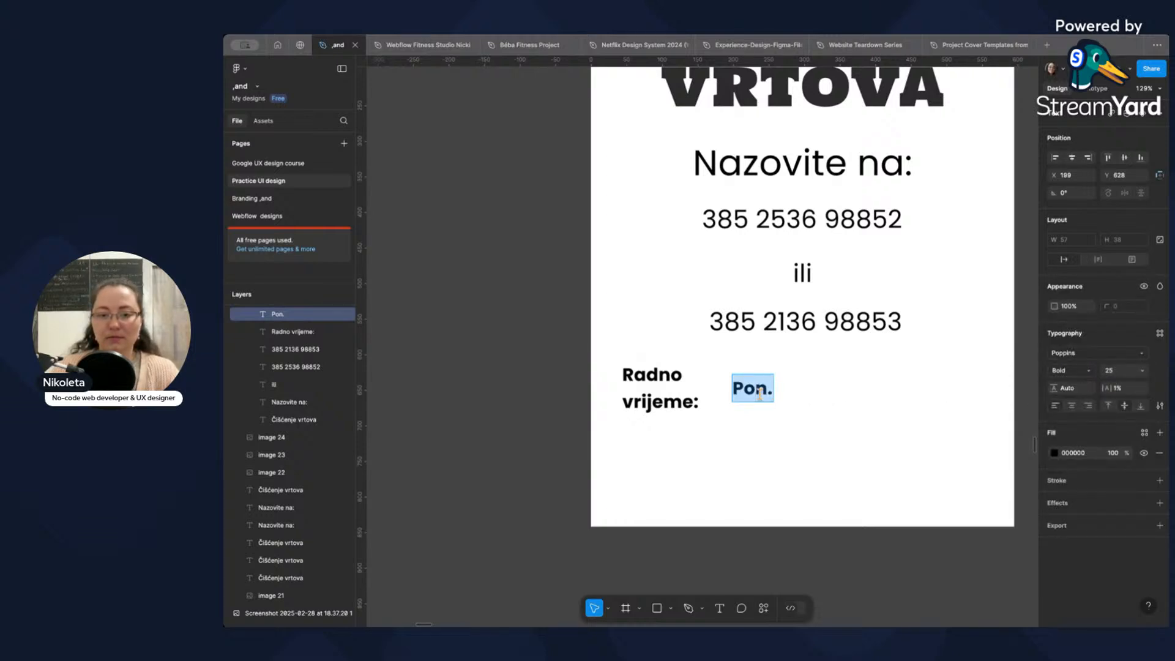
click(1095, 368)
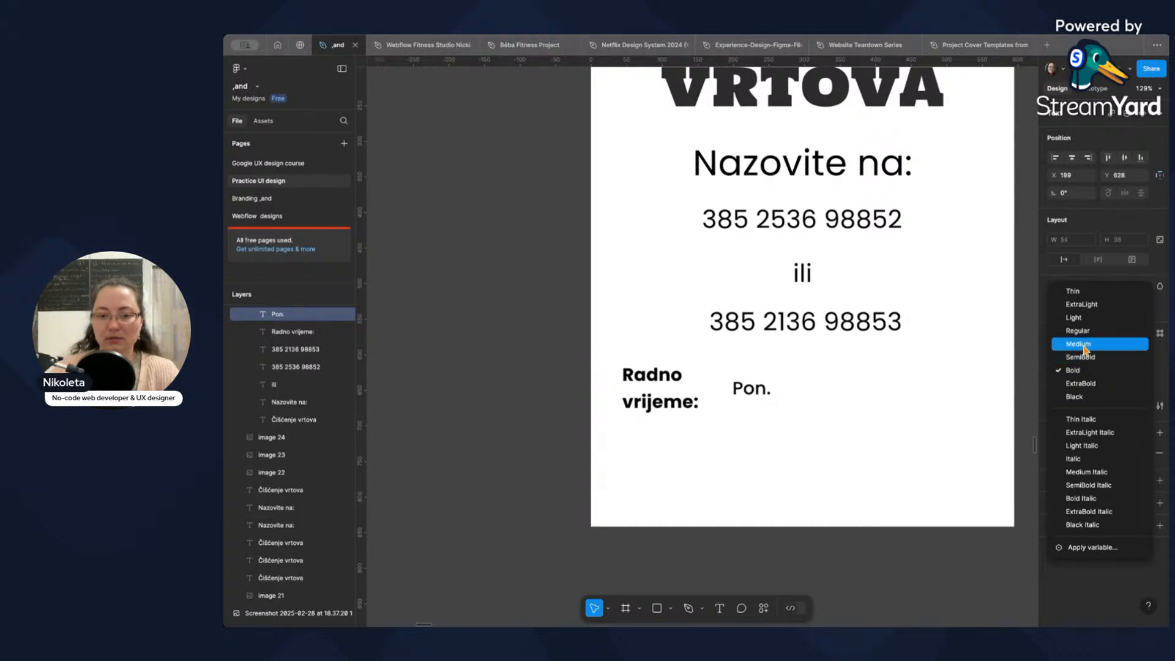
click(1080, 343)
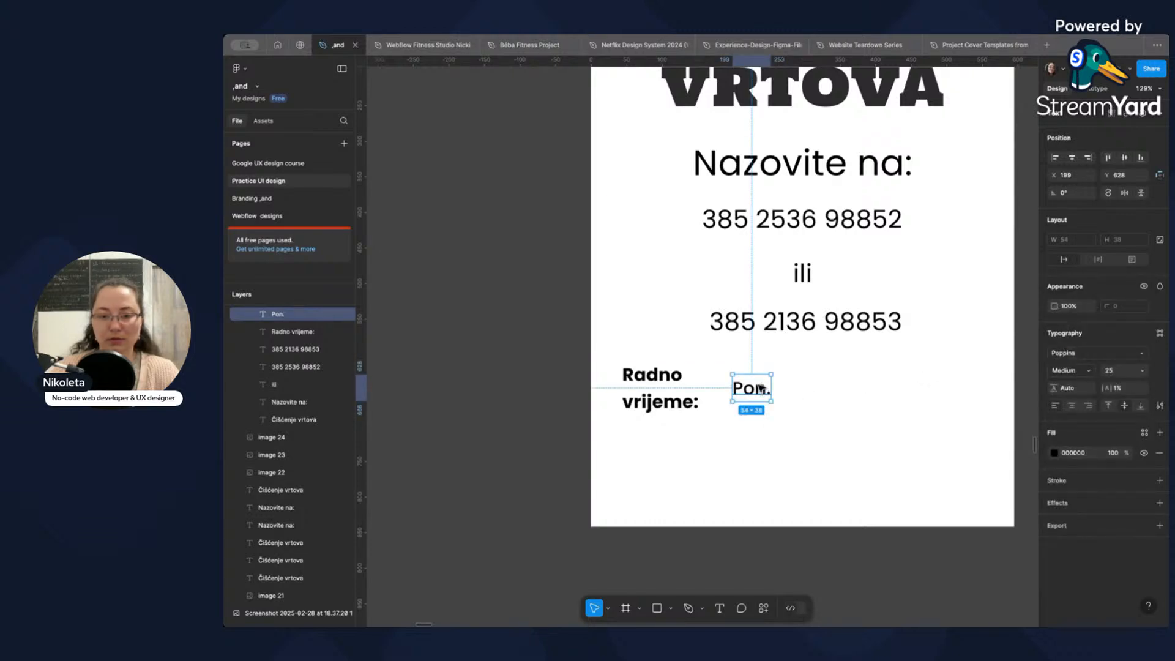
Raise "Pon." level with "Radno" and place a duplicate to its right at X 288, Y 609.
drag(760, 389, 826, 380)
key(ctrl+d)
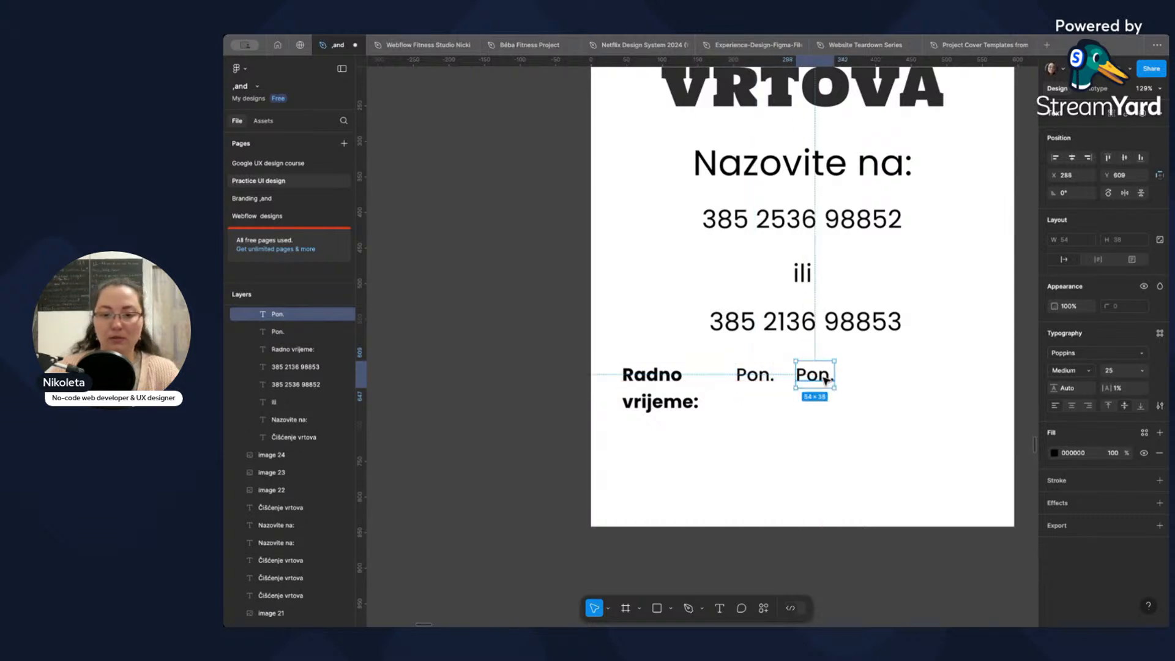
Check the working days on the poster photo and replace the second "Pon." with "Čet.".
scroll(847, 375, up, 10)
scroll(851, 375, down, 3)
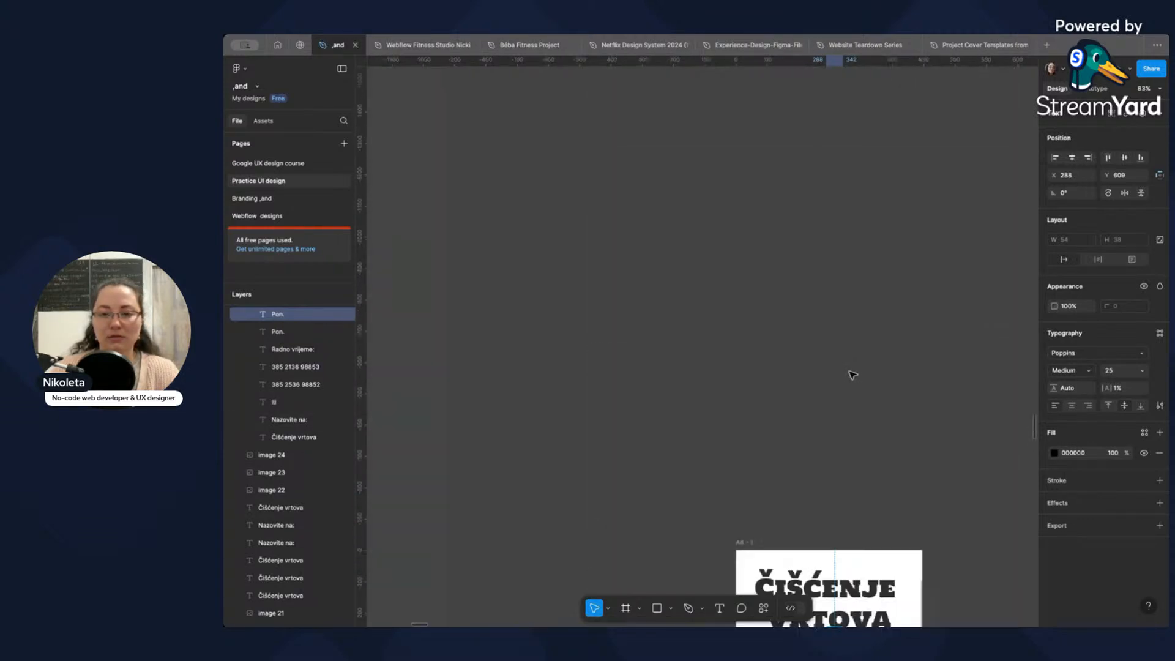
scroll(849, 374, down, 5)
scroll(850, 374, up, 5)
key(space)
drag(946, 360, 779, 362)
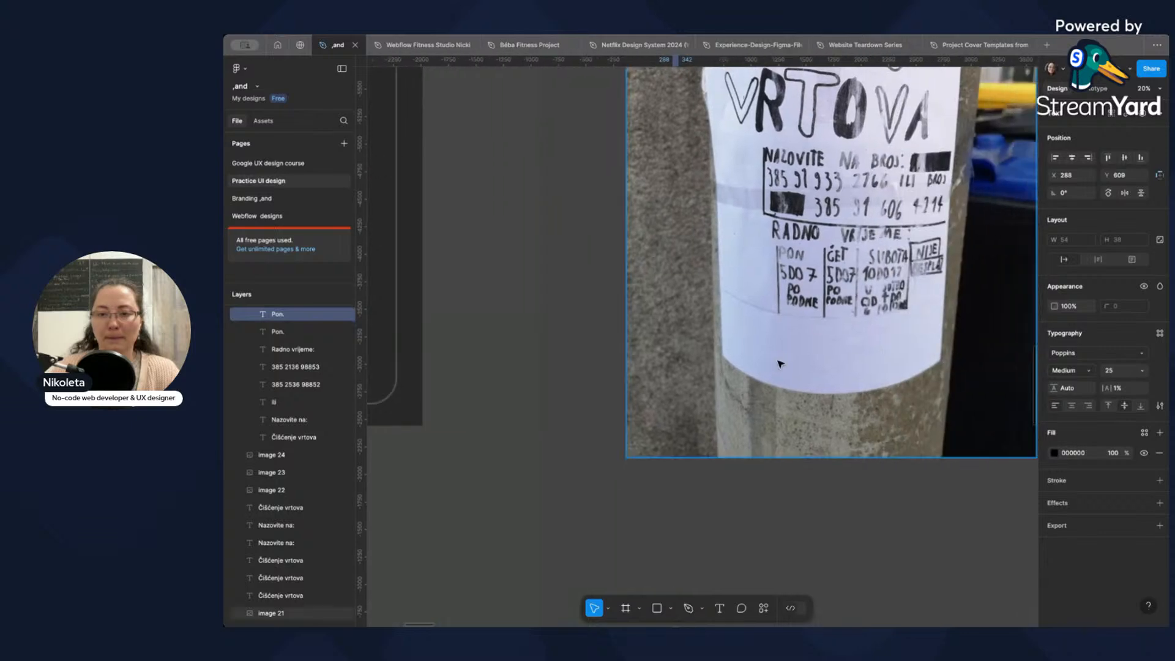
scroll(875, 397, down, 10)
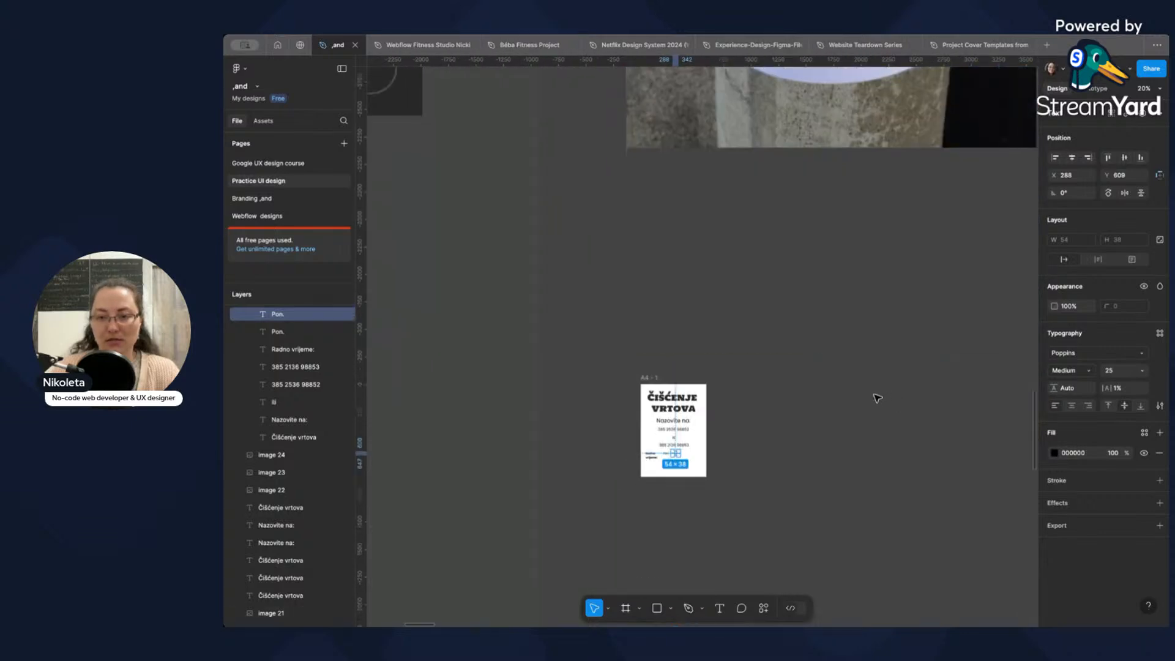
scroll(637, 223, up, 15)
double_click(702, 202)
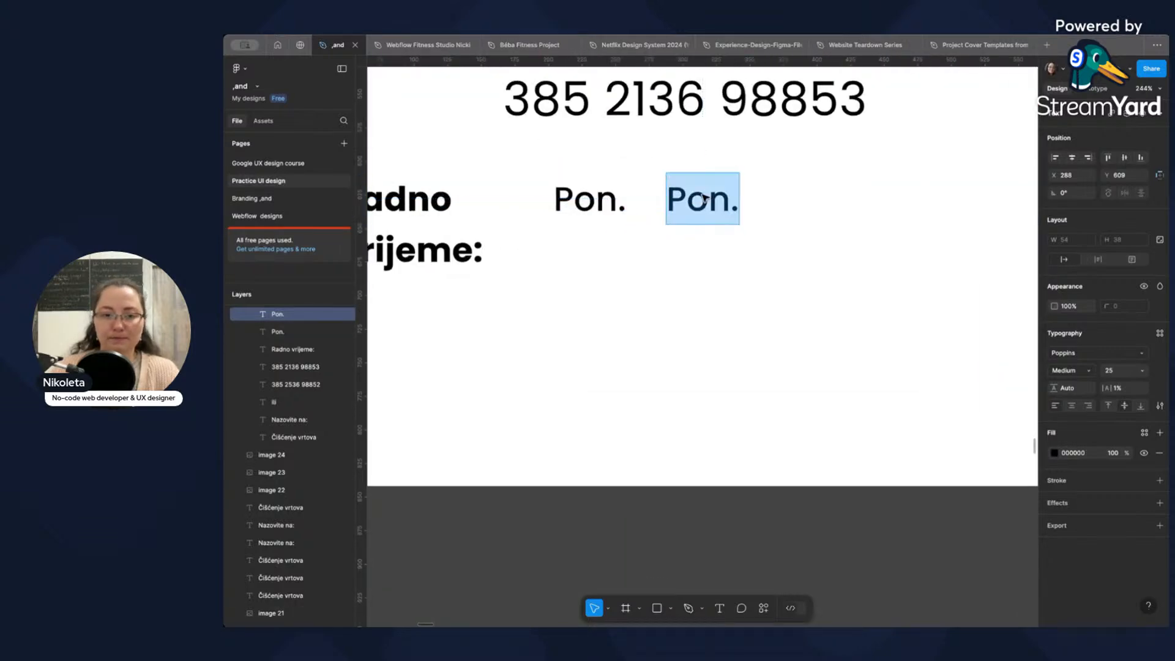
text(Čet)
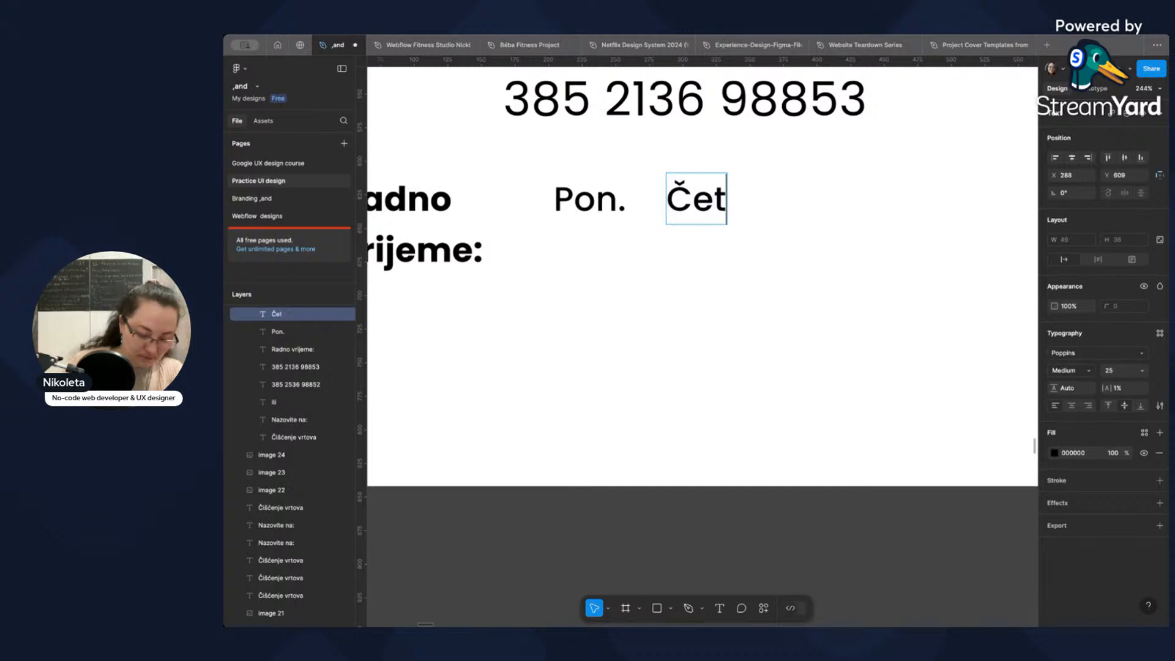
text(.)
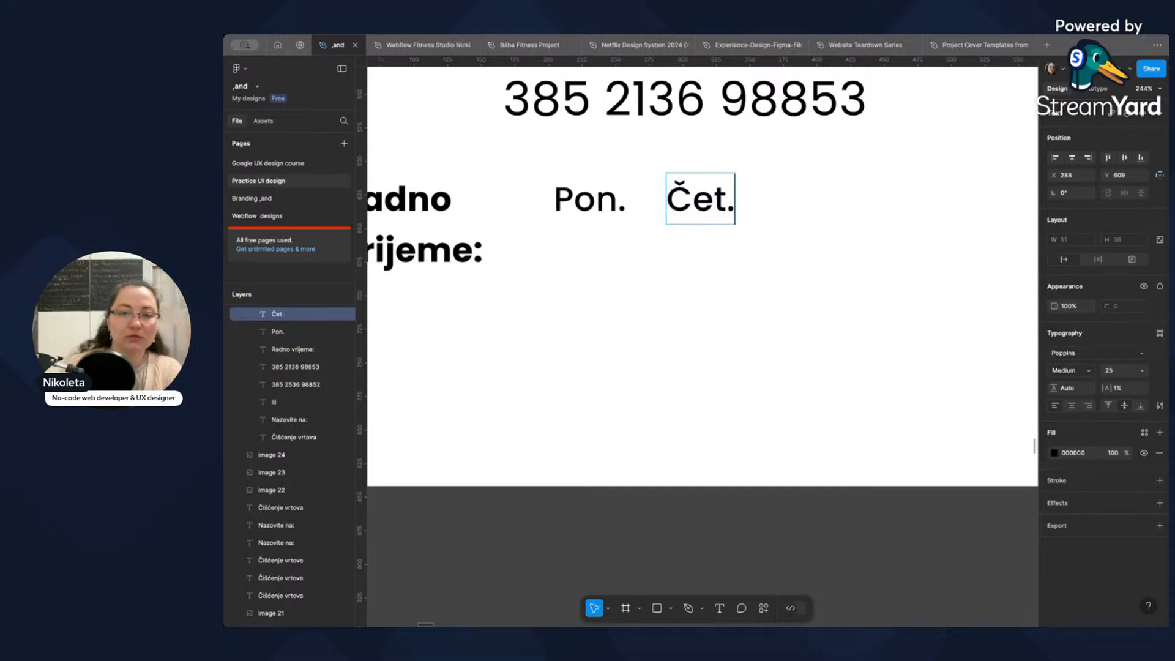
Check the working hours table on the poster photo for the day that follows "Čet.".
scroll(753, 254, down, 10)
scroll(757, 257, up, 10)
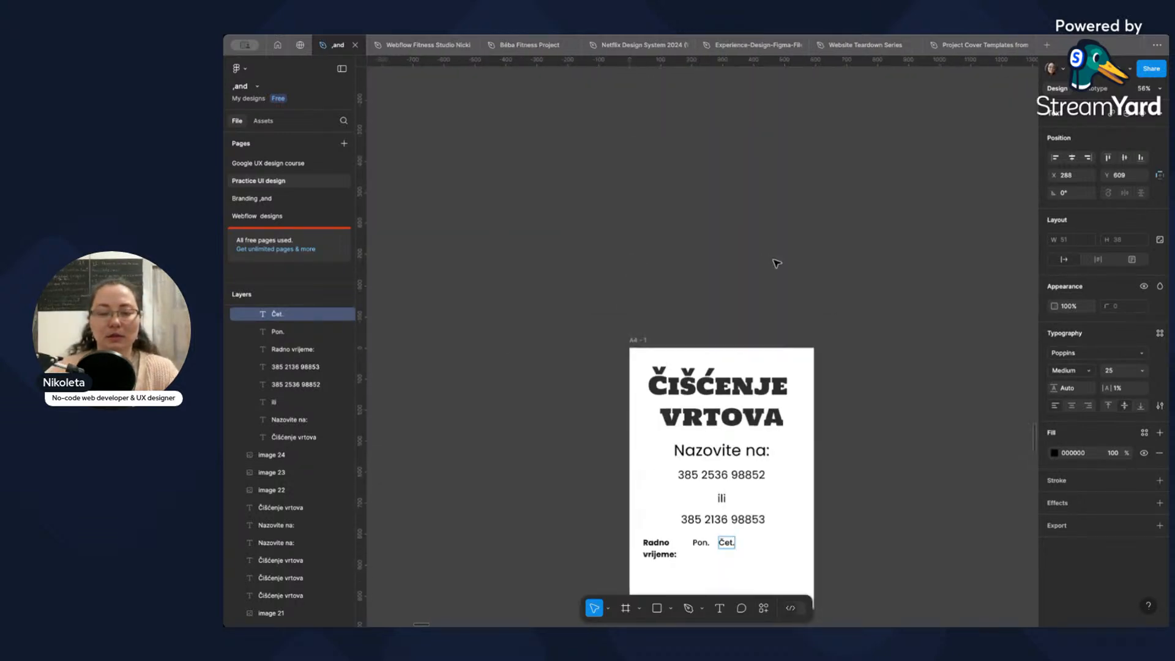
scroll(808, 265, down, 5)
scroll(846, 252, right, 5)
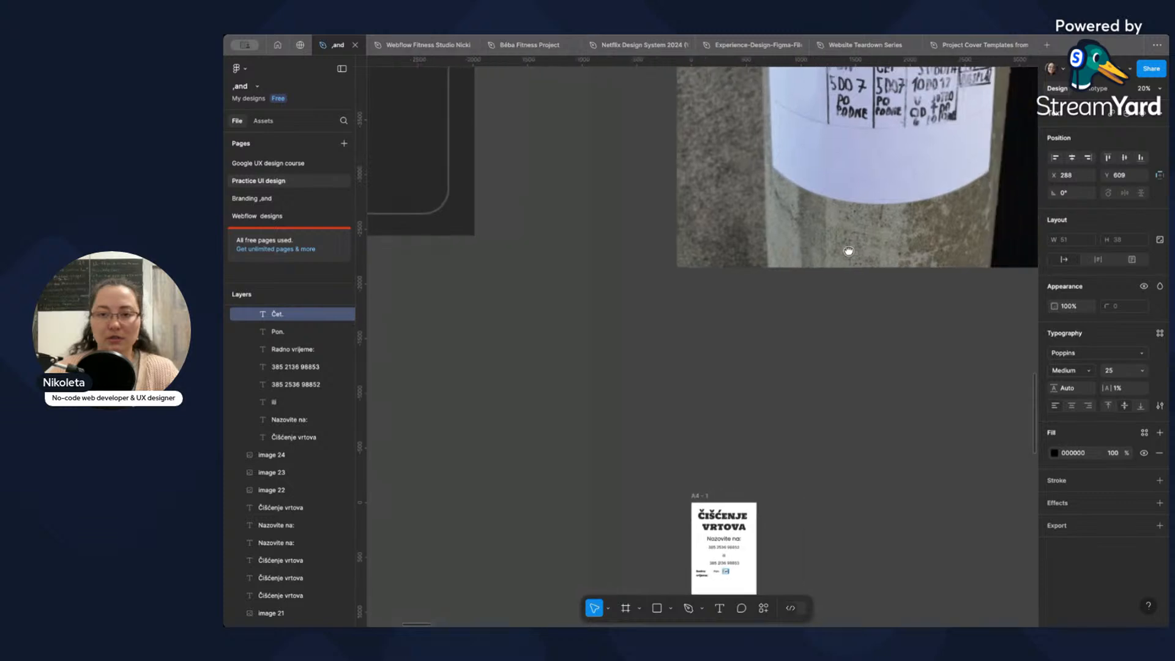
scroll(716, 297, down, 6)
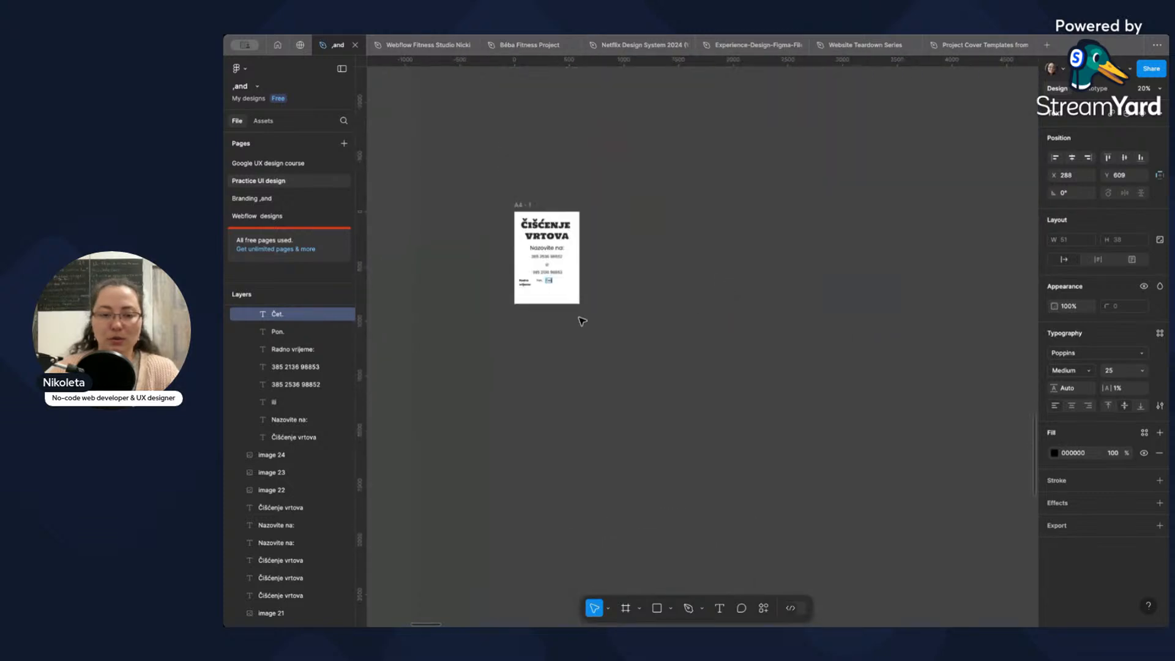
scroll(551, 300, up, 10)
drag(529, 292, 684, 331)
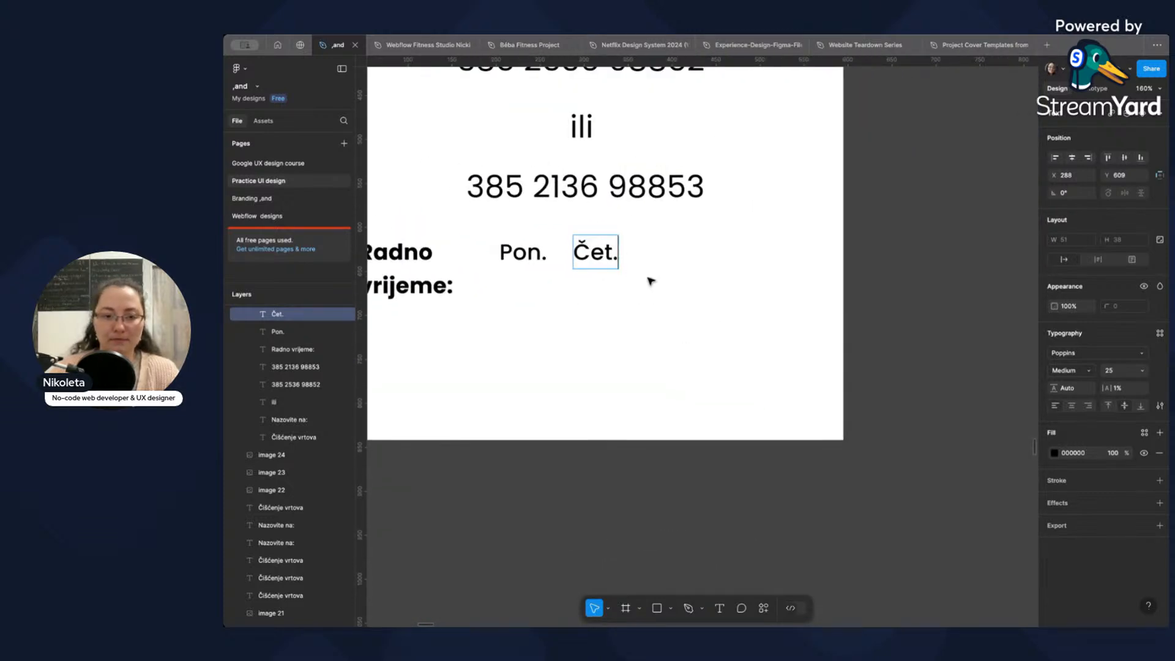
Place a duplicate of "Čet." to its right at X 369 and replace the copy's text with "Subota".
key(Escape)
key(ctrl+d)
key(ctrl+d)
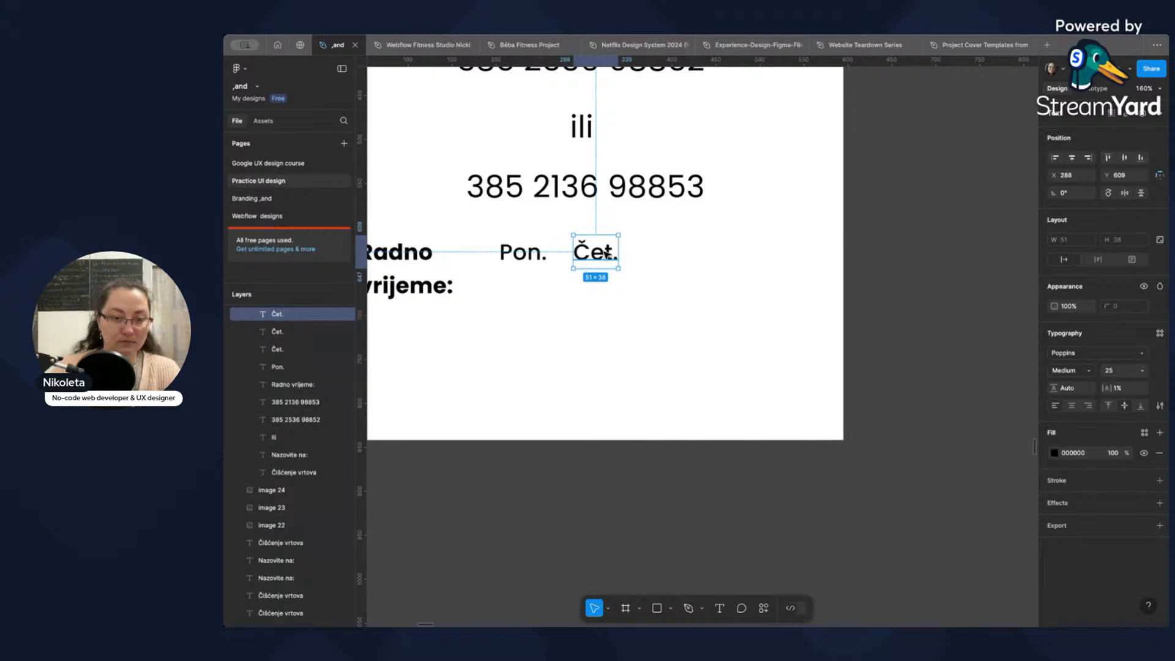
drag(609, 252, 655, 257)
key(ctrl+z)
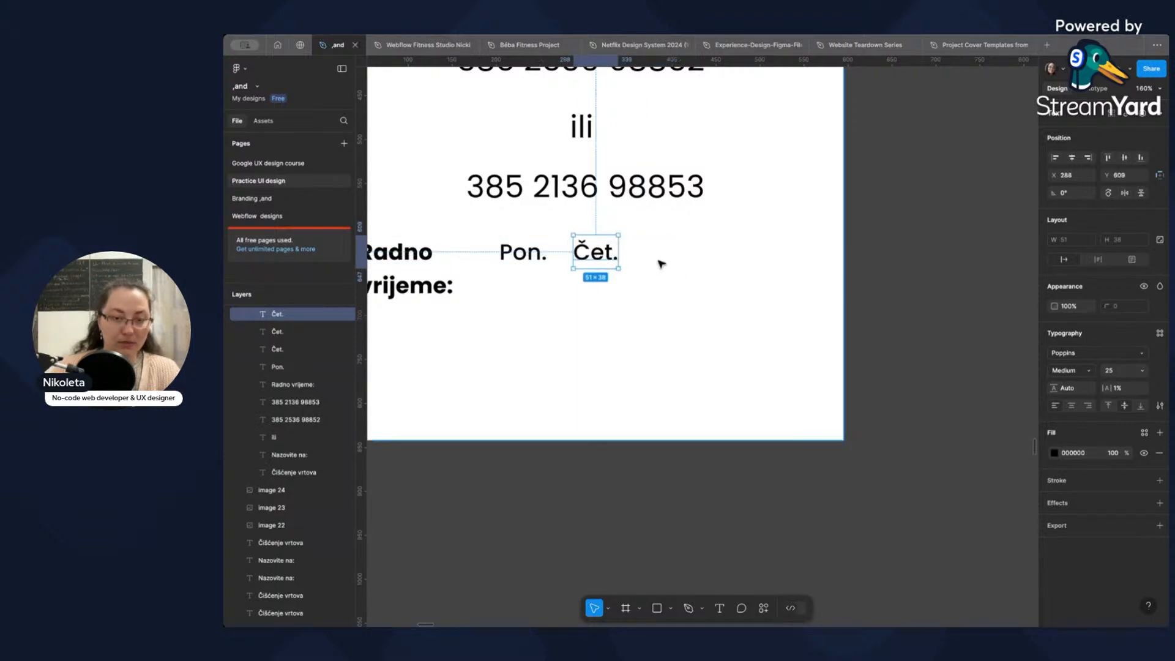
key(ctrl+z)
drag(598, 264, 668, 265)
double_click(663, 254)
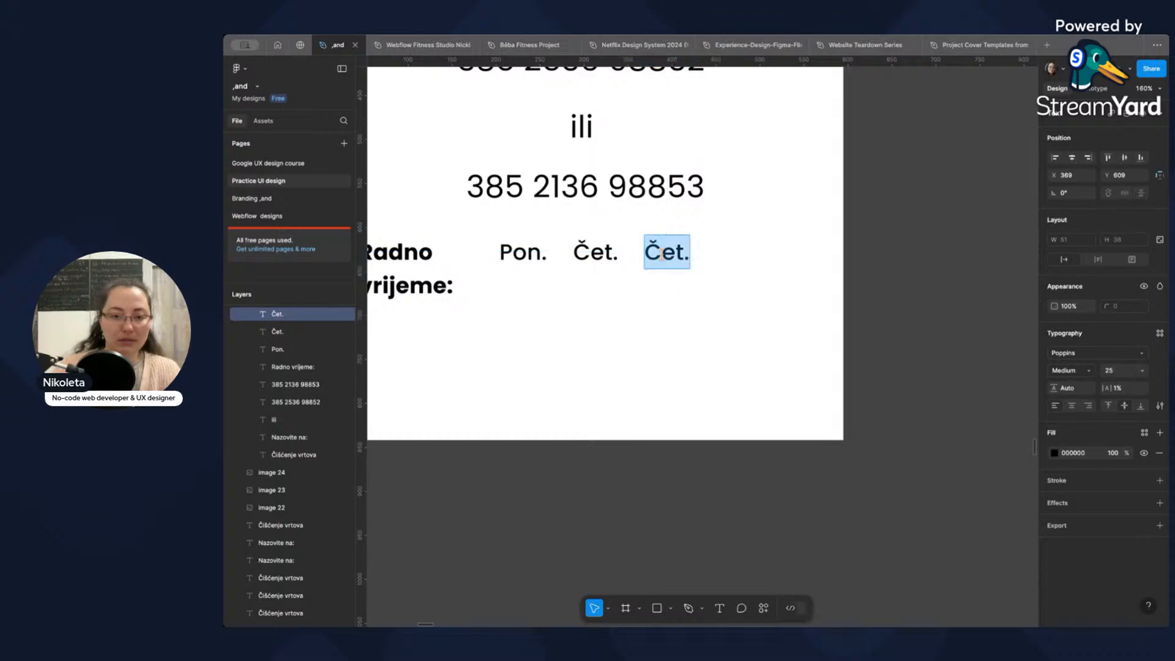
text(Sub)
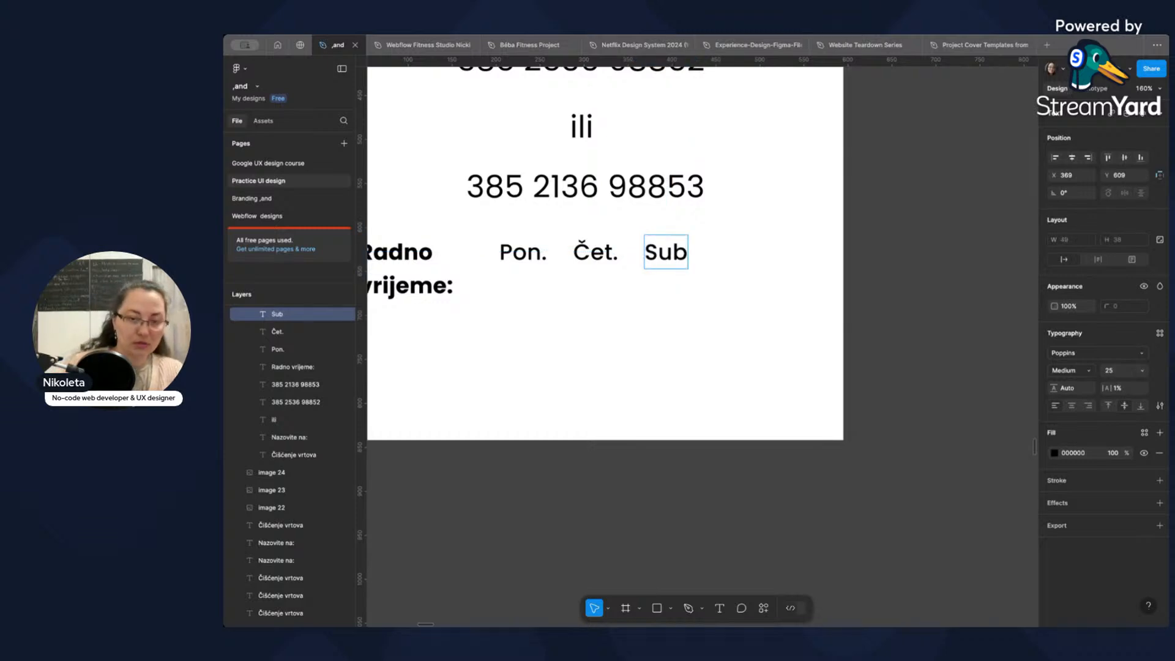
text(ota)
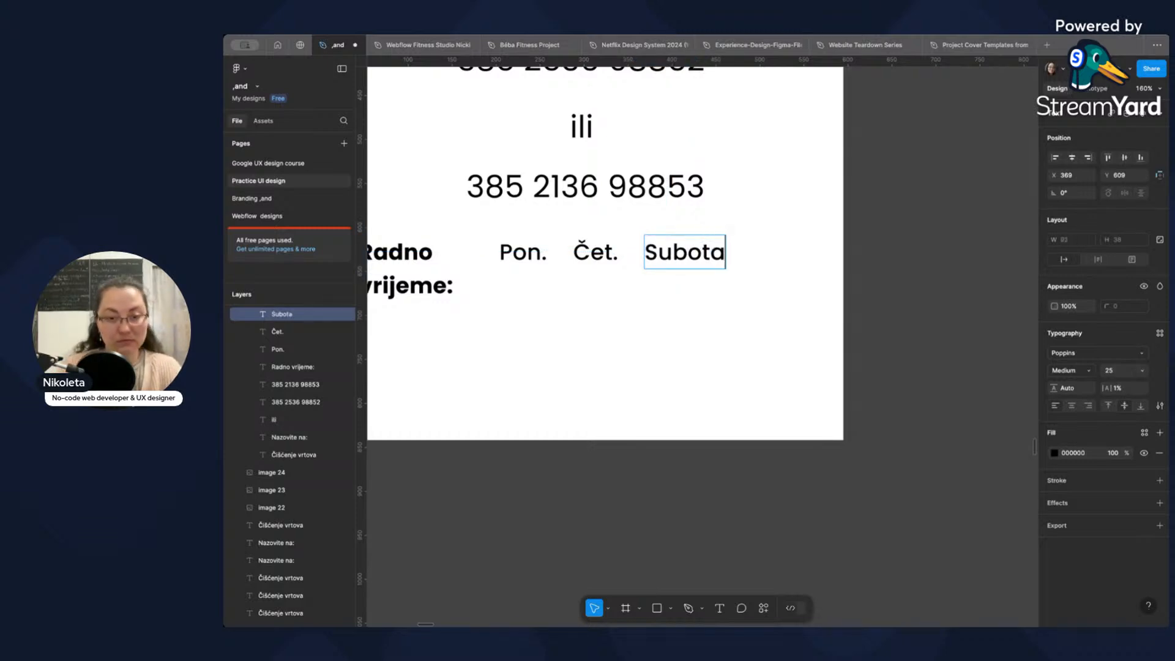
Shorten the "Subota" text in the working days row to "Sub.".
key(BackSpace)
key(BackSpace)
key(BackSpace)
text(.)
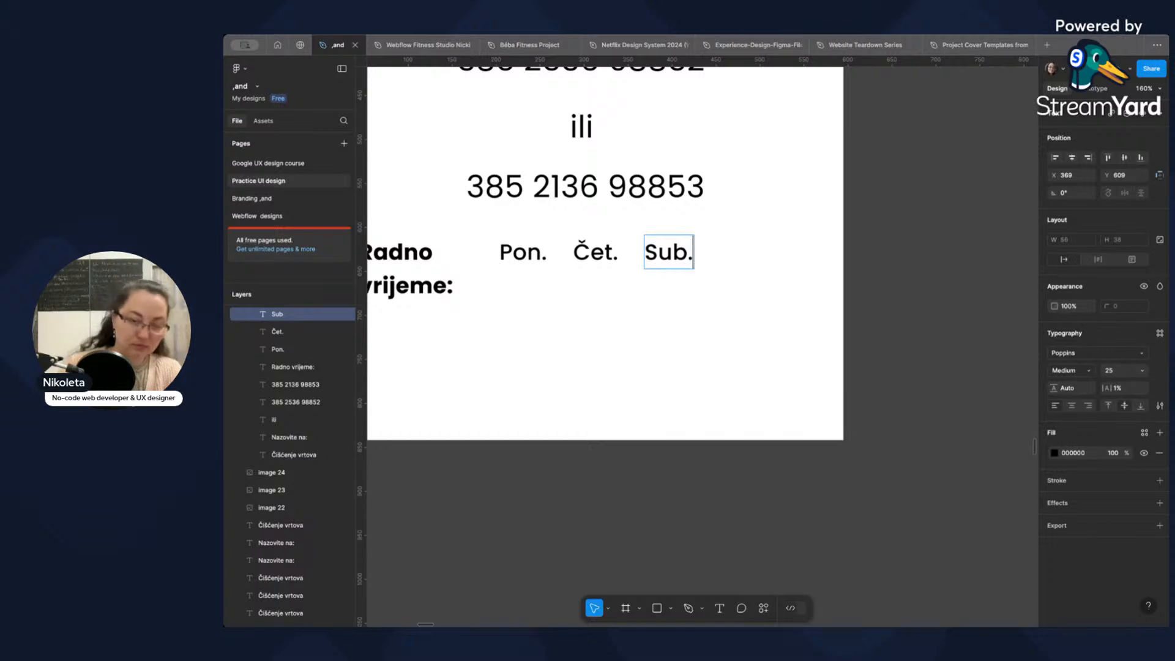
key(Escape)
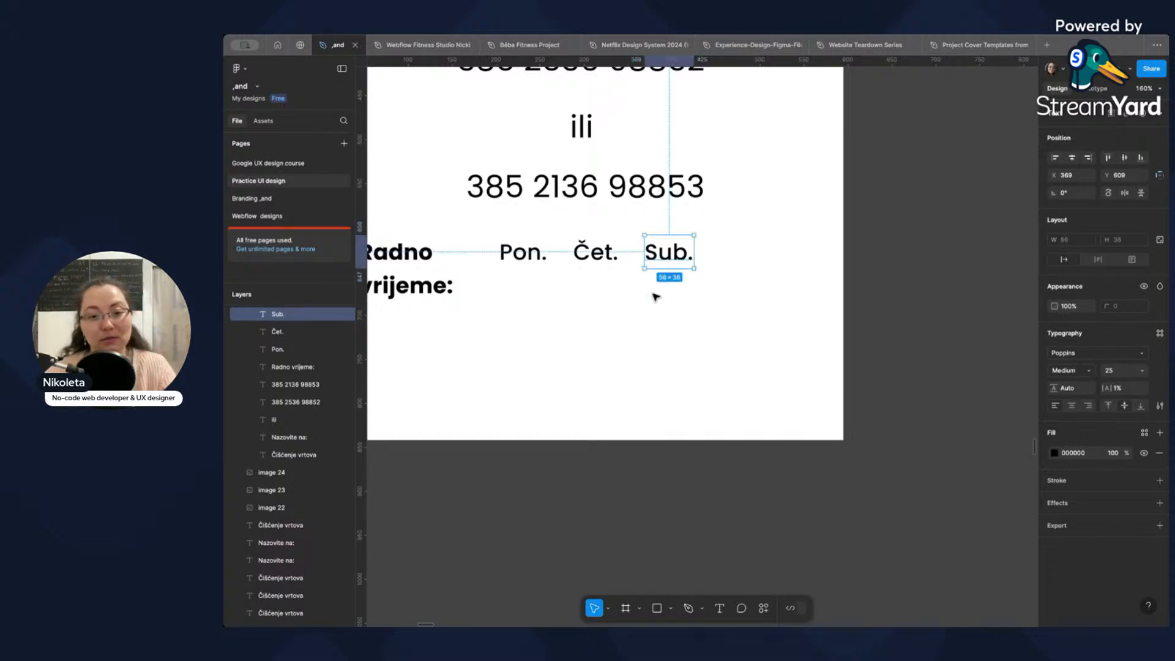
Check the working hours listed under each day on the poster photo.
scroll(636, 242, down, 5)
scroll(650, 242, down, 3)
scroll(718, 260, up, 5)
scroll(718, 260, down, 10)
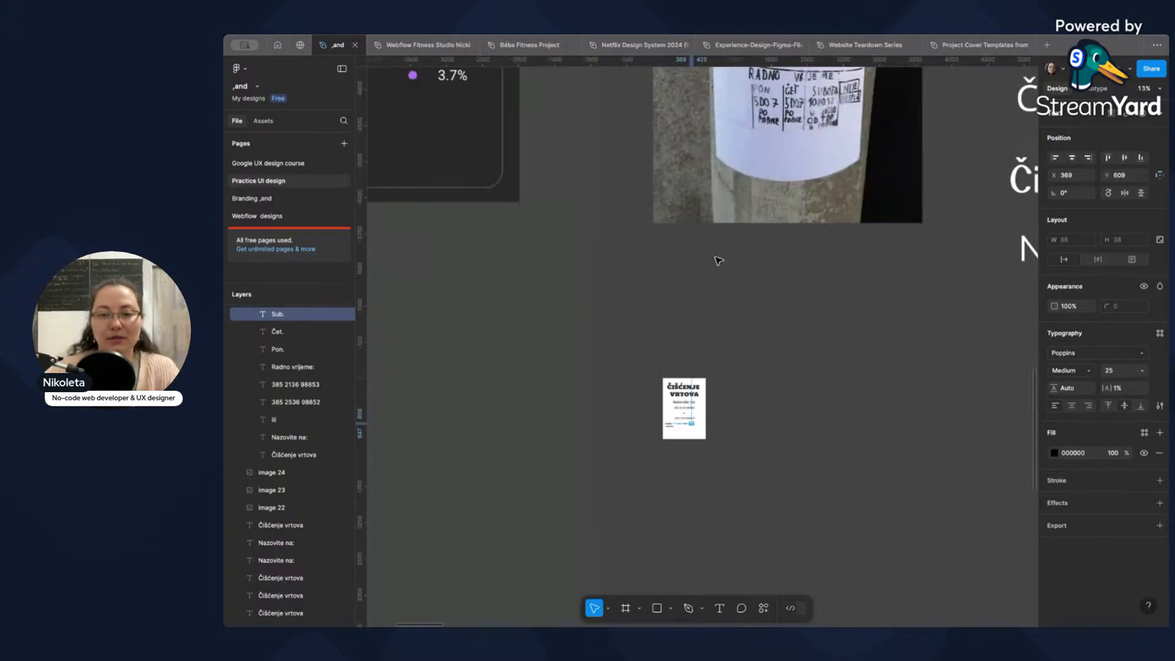
scroll(765, 234, up, 5)
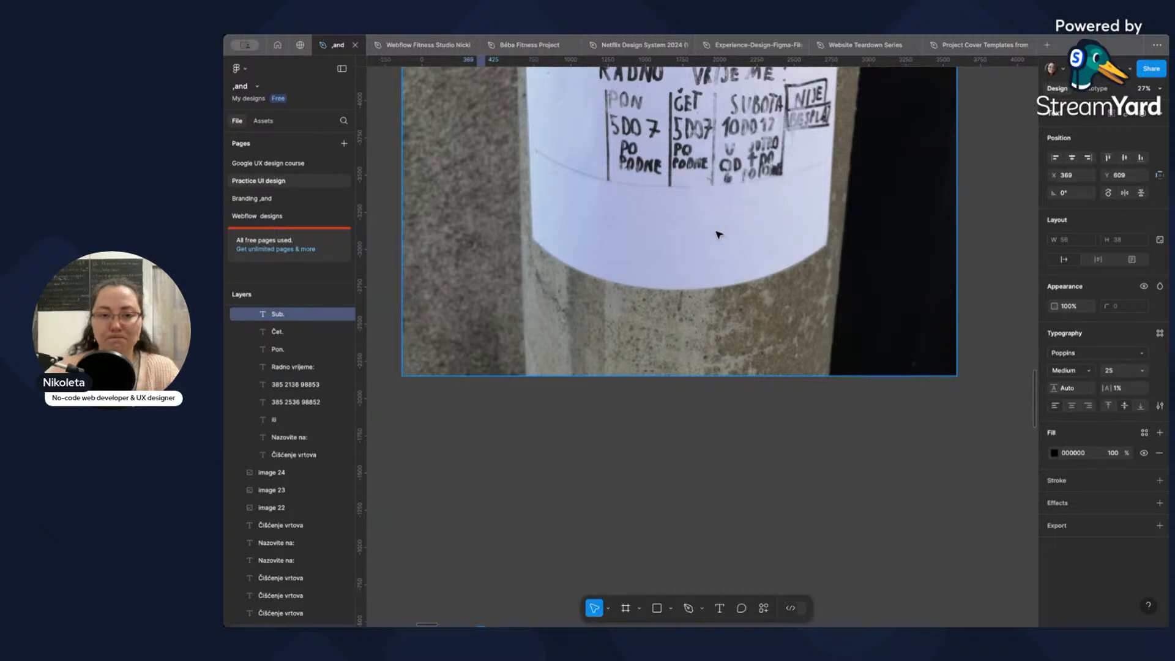
scroll(718, 234, down, 3)
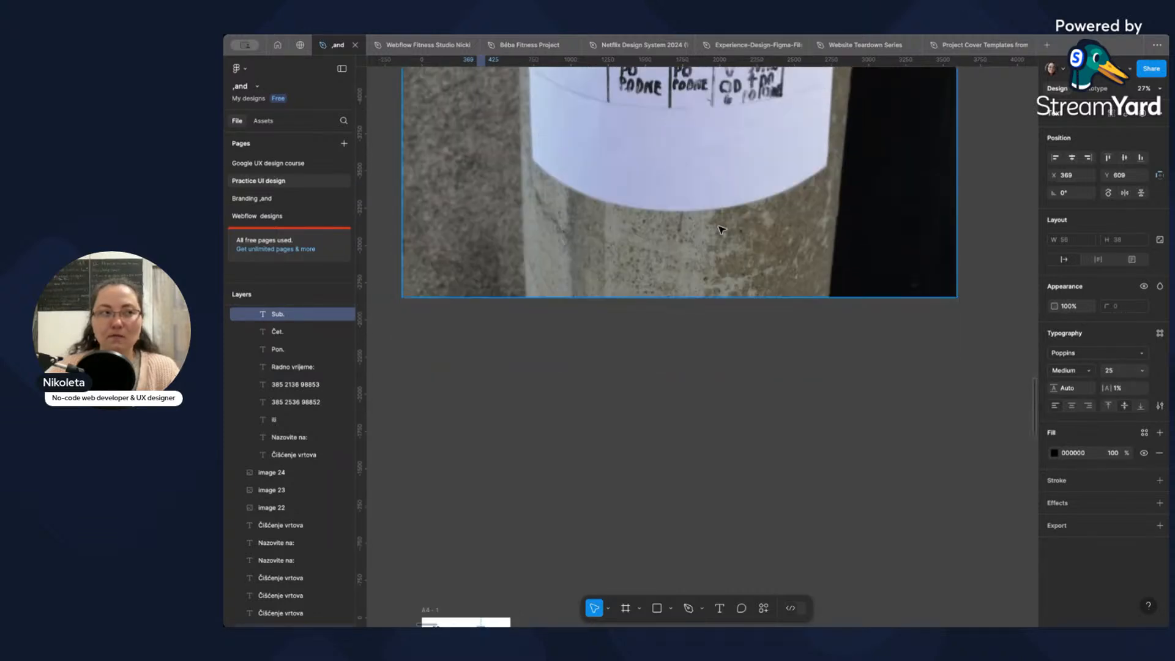
scroll(718, 230, down, 10)
scroll(459, 280, up, 5)
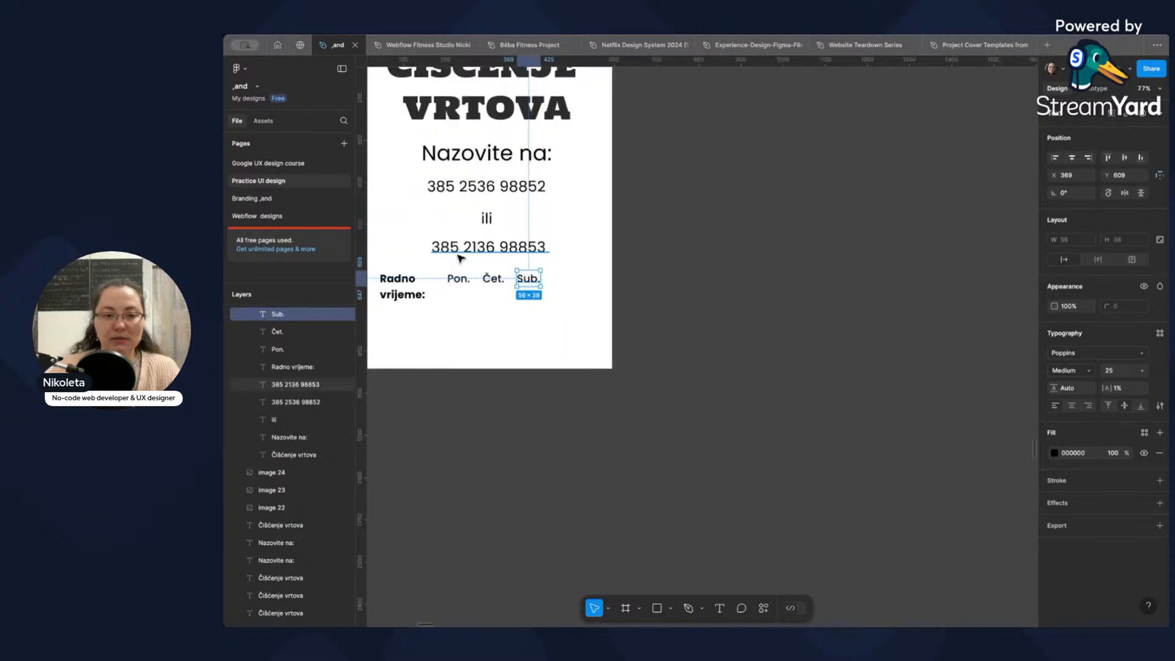
Place a duplicate of "Pon." directly below it at X 204, Y 671 and set the copy's weight to SemiBold.
scroll(480, 325, up, 5)
click(561, 276)
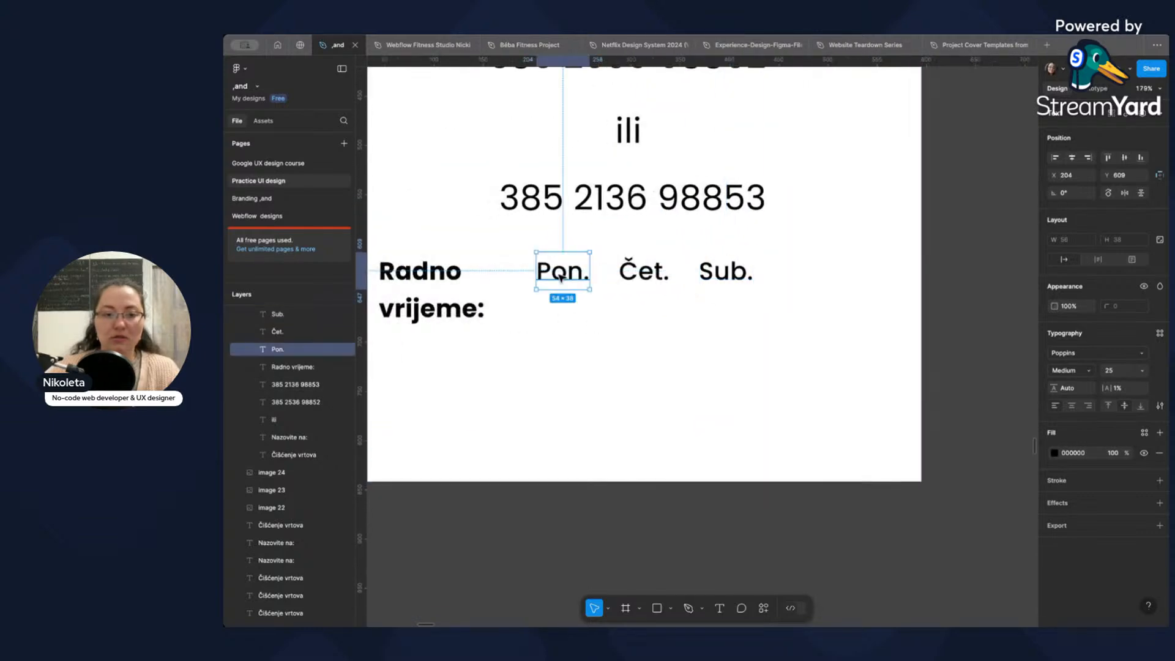
alt+drag(572, 283, 572, 345)
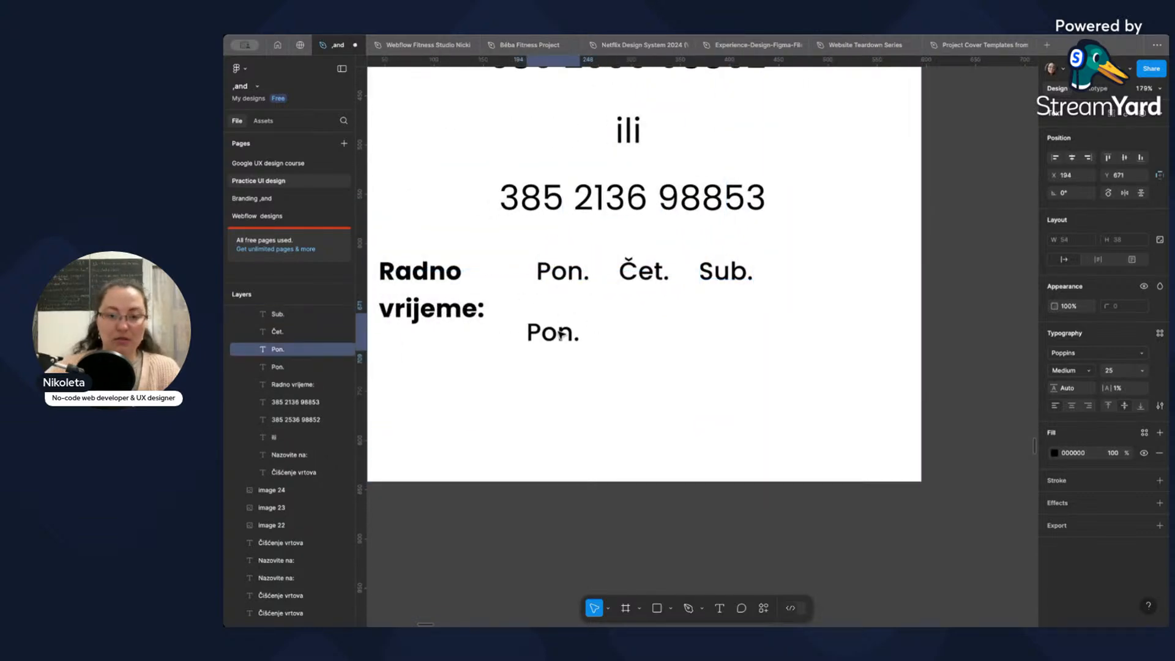
click(1084, 372)
click(1093, 383)
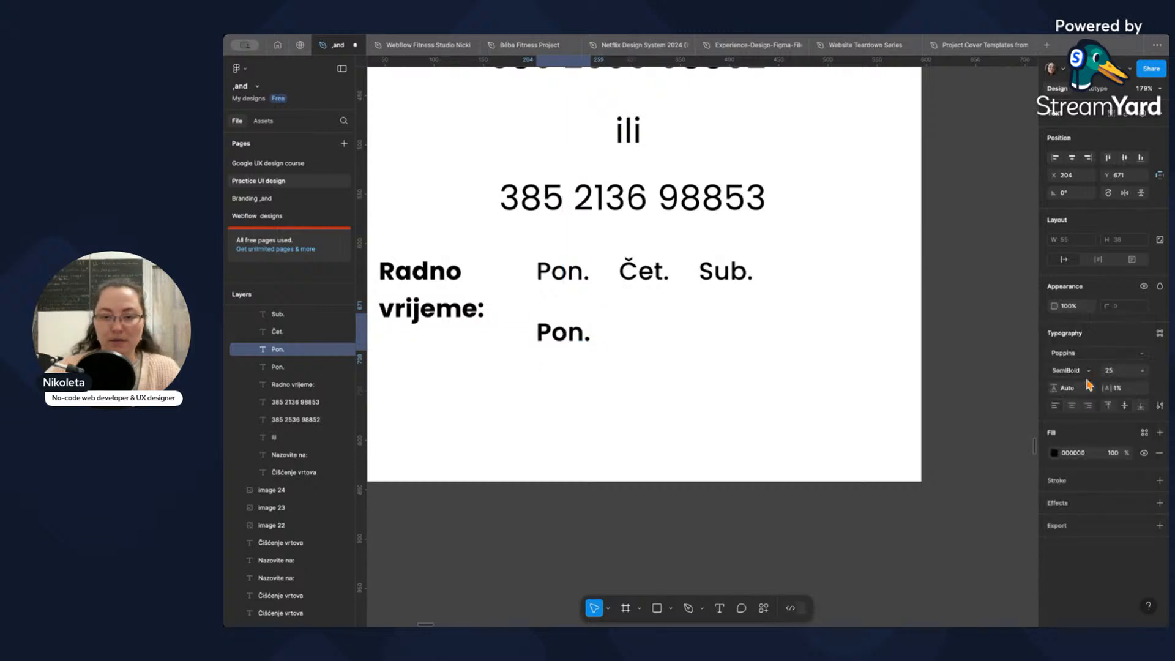
Replace the text of the SemiBold "Pon." copy with "5-7".
double_click(575, 349)
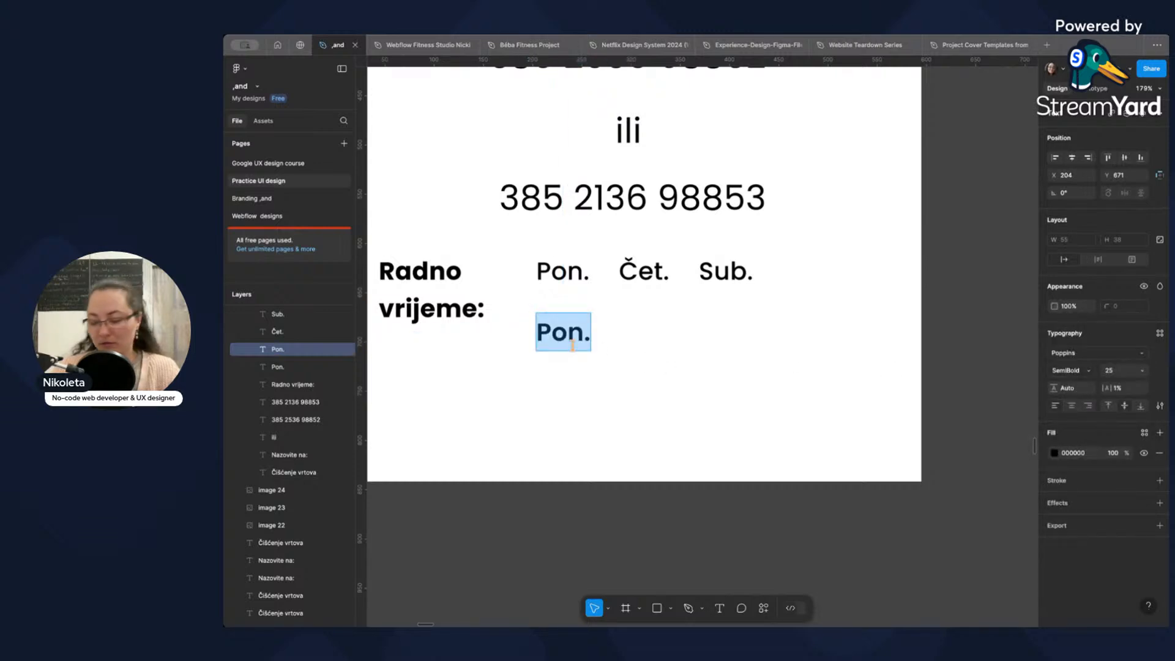
text(7)
key(BackSpace)
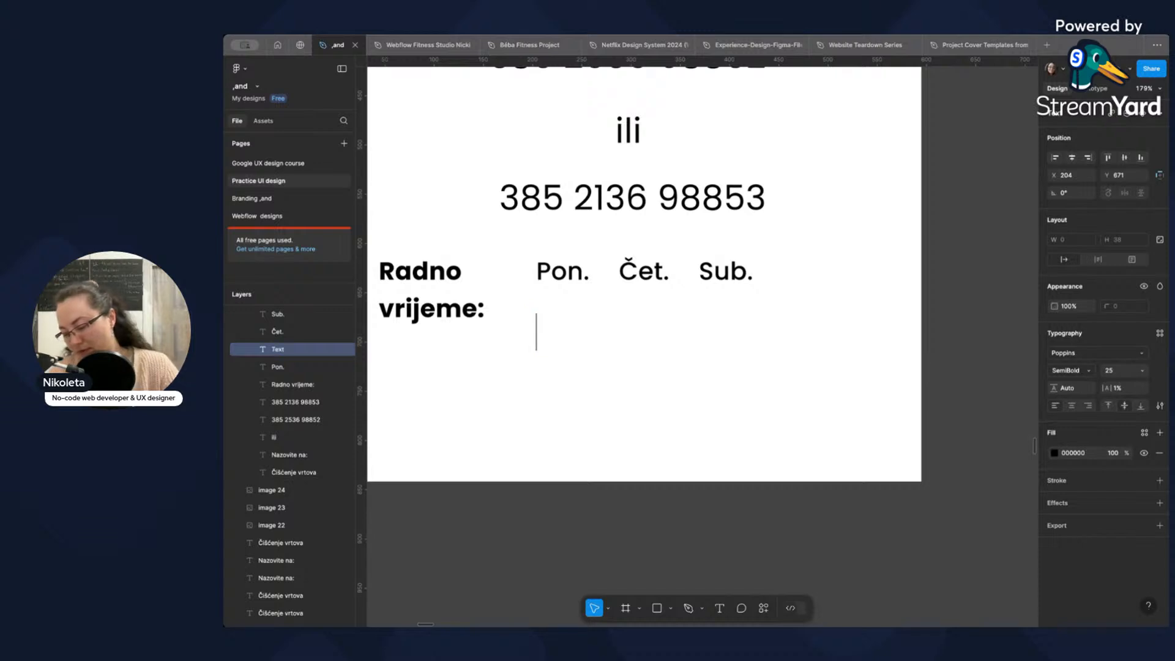
text(5-7)
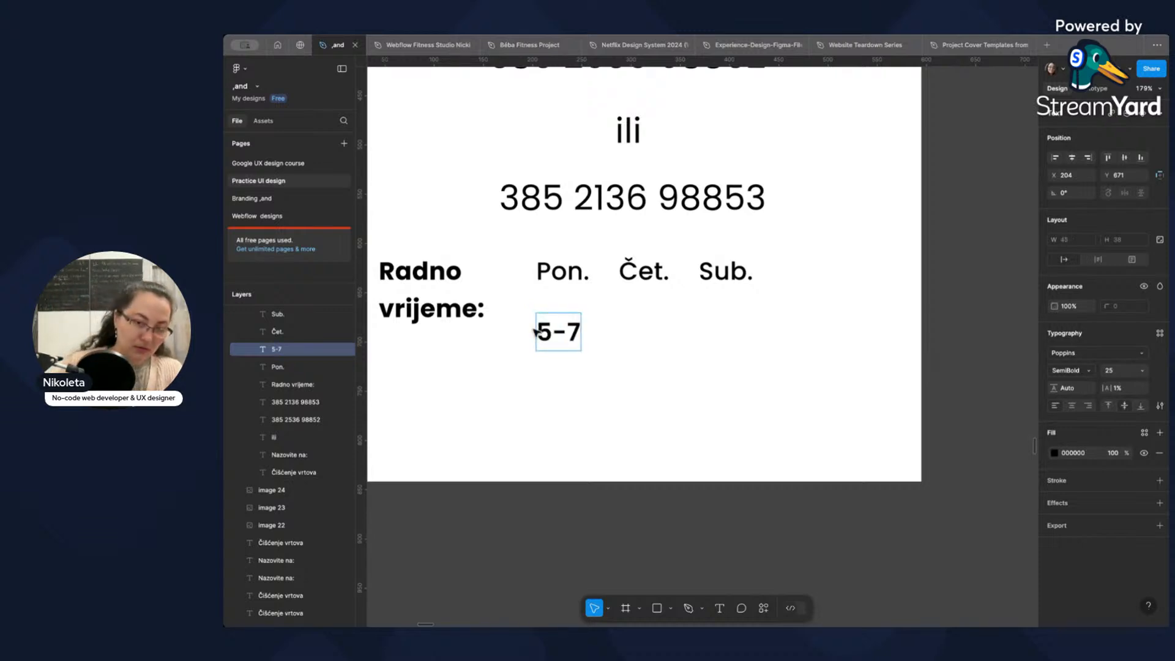
Try adding "po podne" as a second line below the "5-7" hours.
key(Return)
text(o)
key(BackSpace)
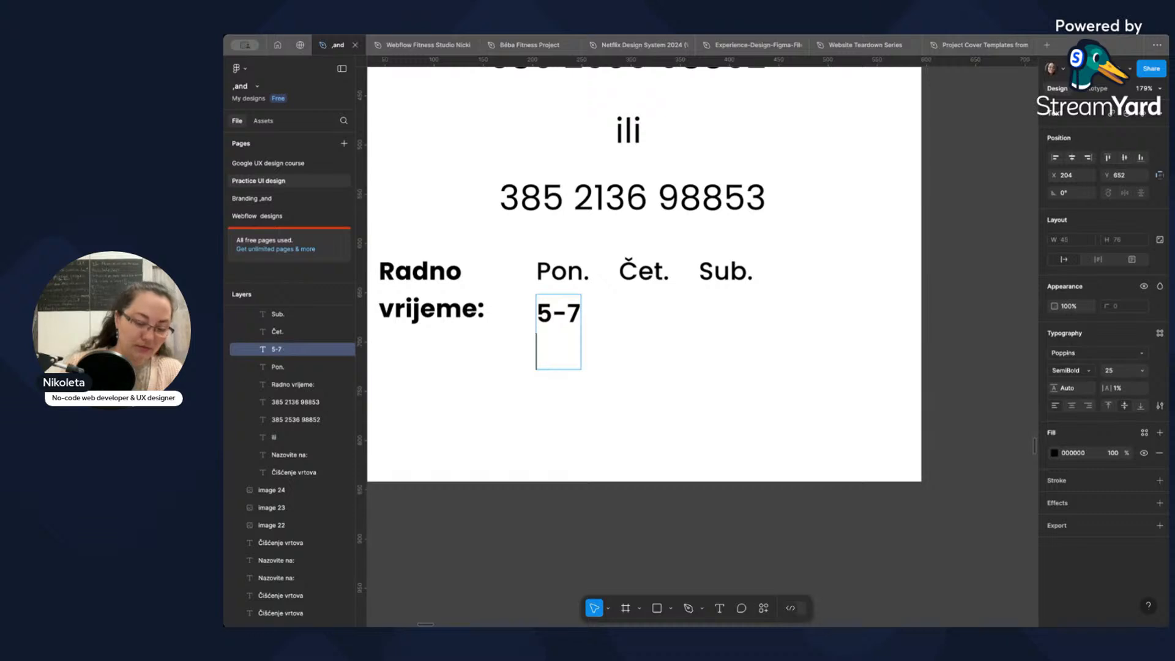
text(po podne)
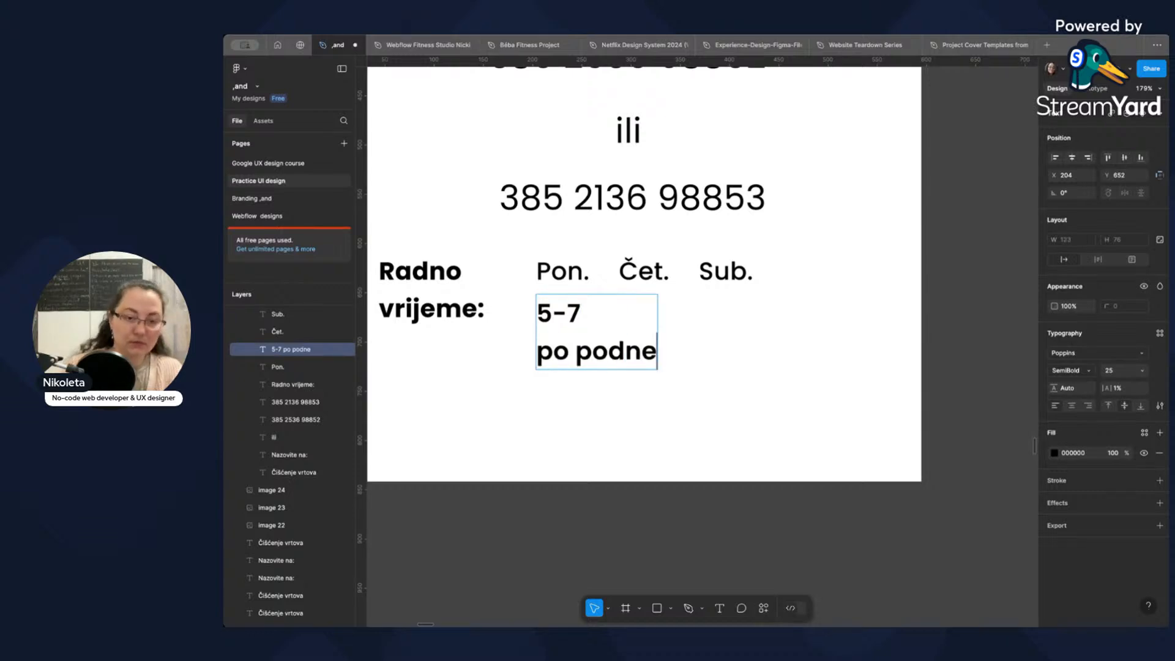
click(552, 315)
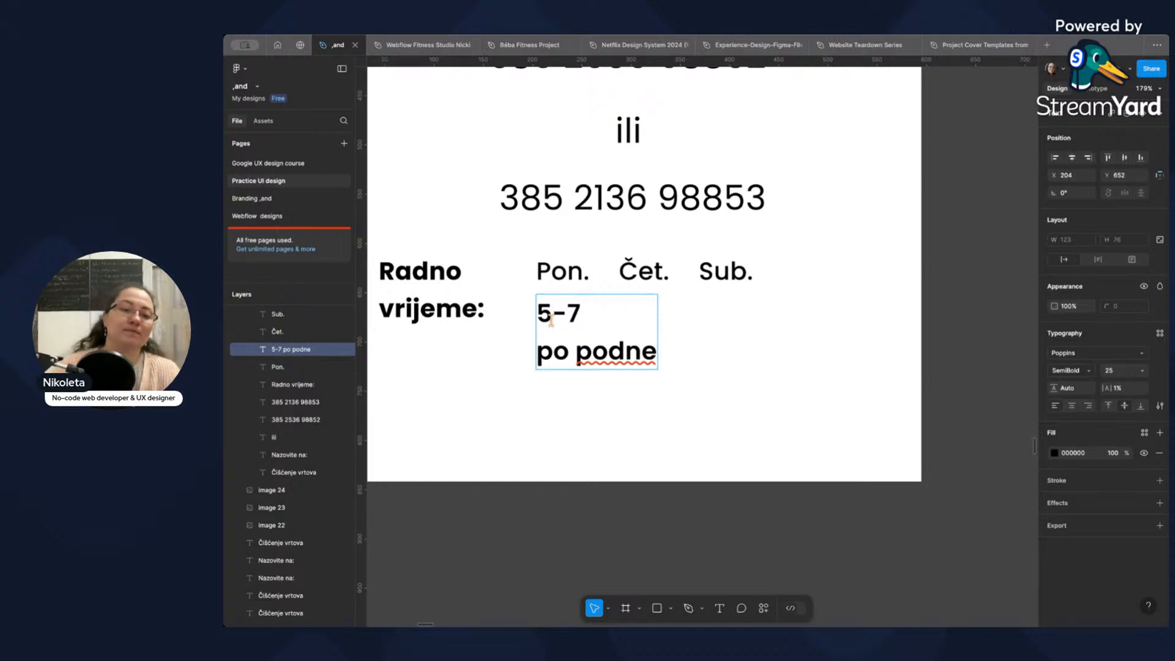
triple_click(636, 358)
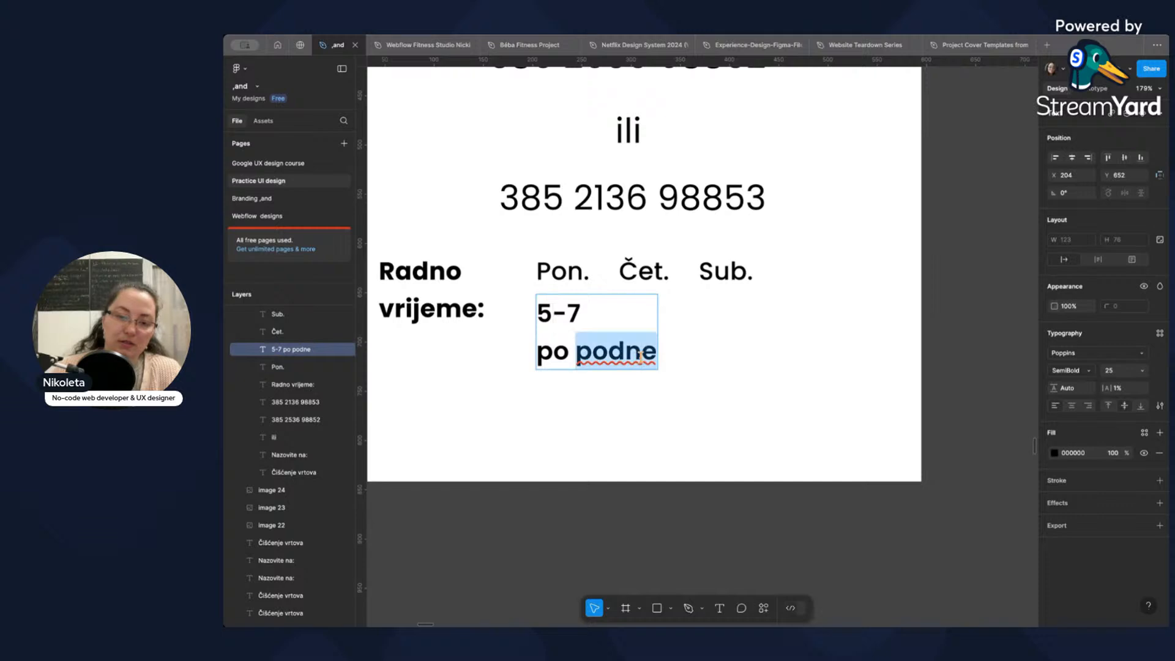
key(BackSpace)
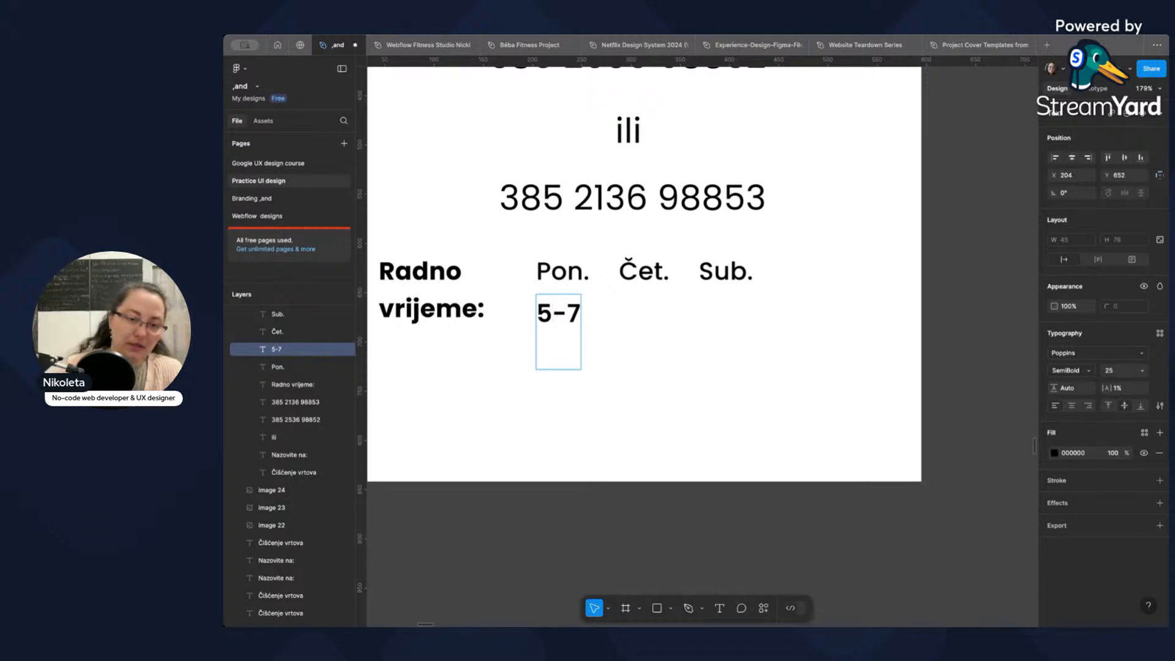
key(BackSpace)
Change the "5-7" hours to the 24-hour format "17-19h".
click(554, 334)
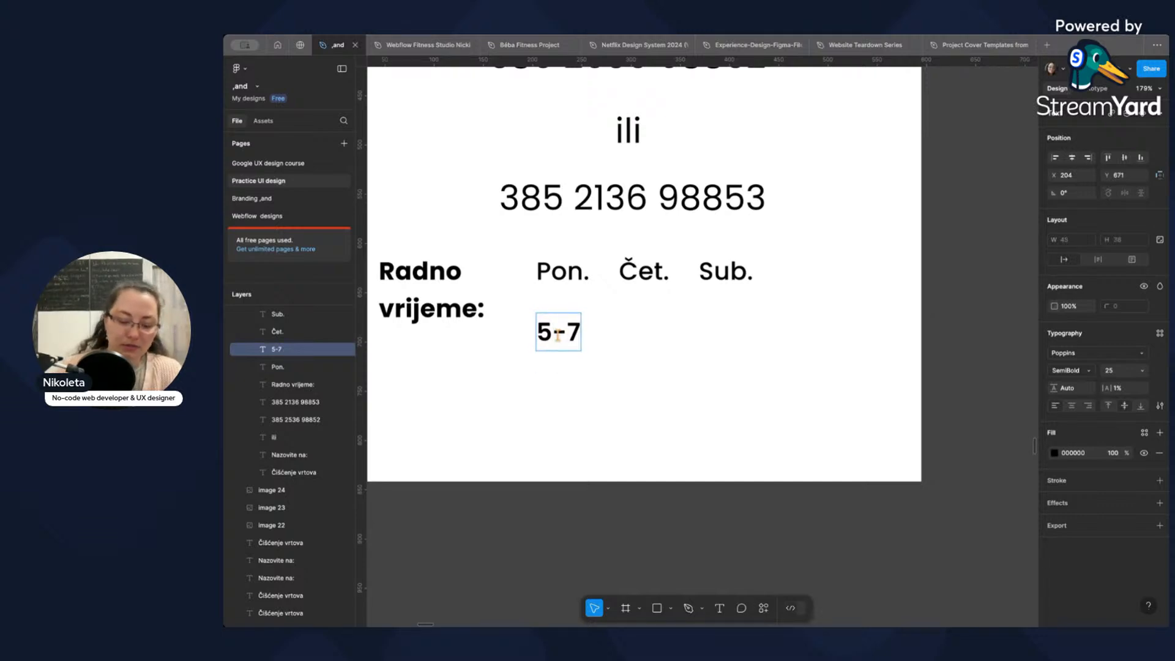
key(BackSpace)
text(17)
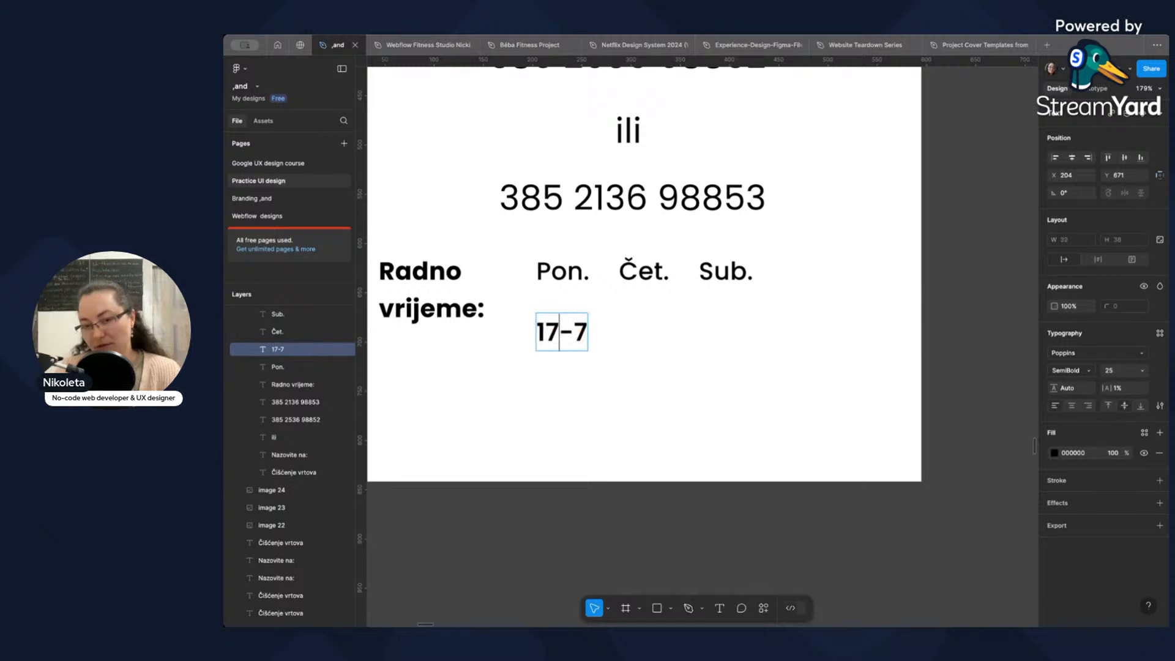
key(Right)
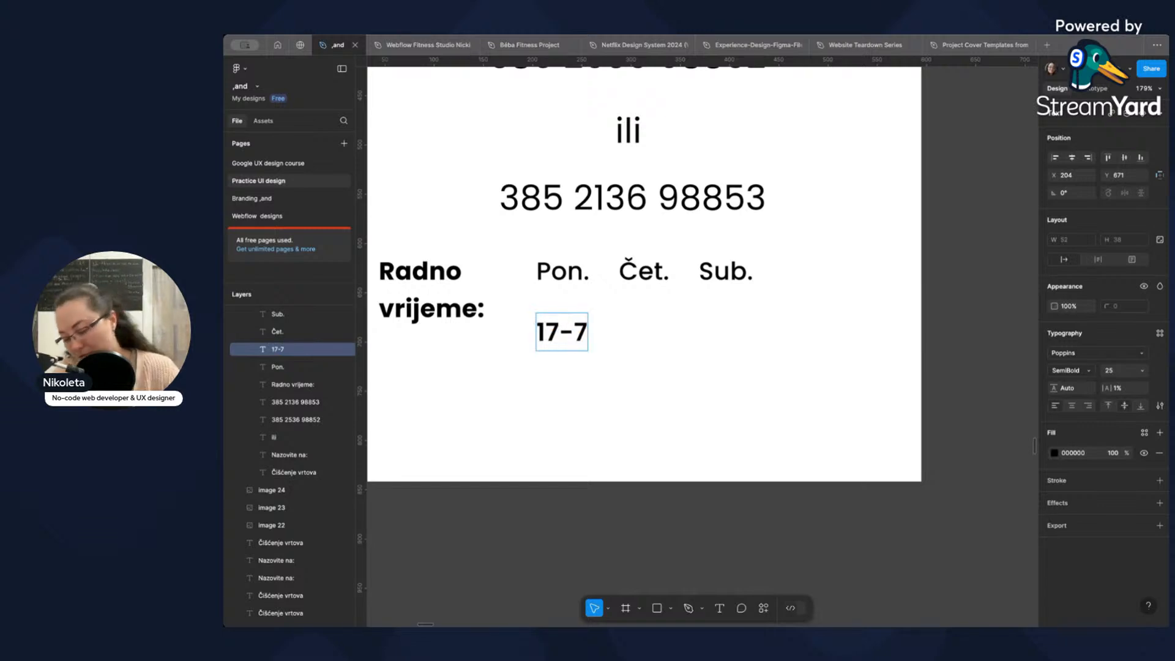
key(BackSpace)
text(19)
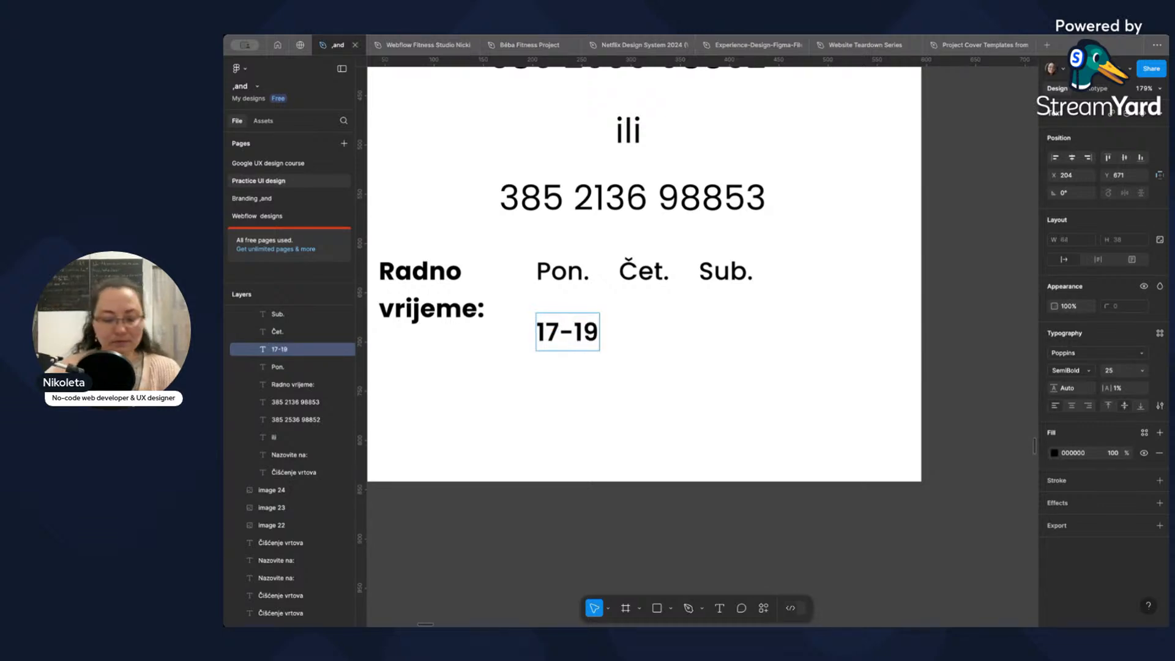
text(h)
key(Escape)
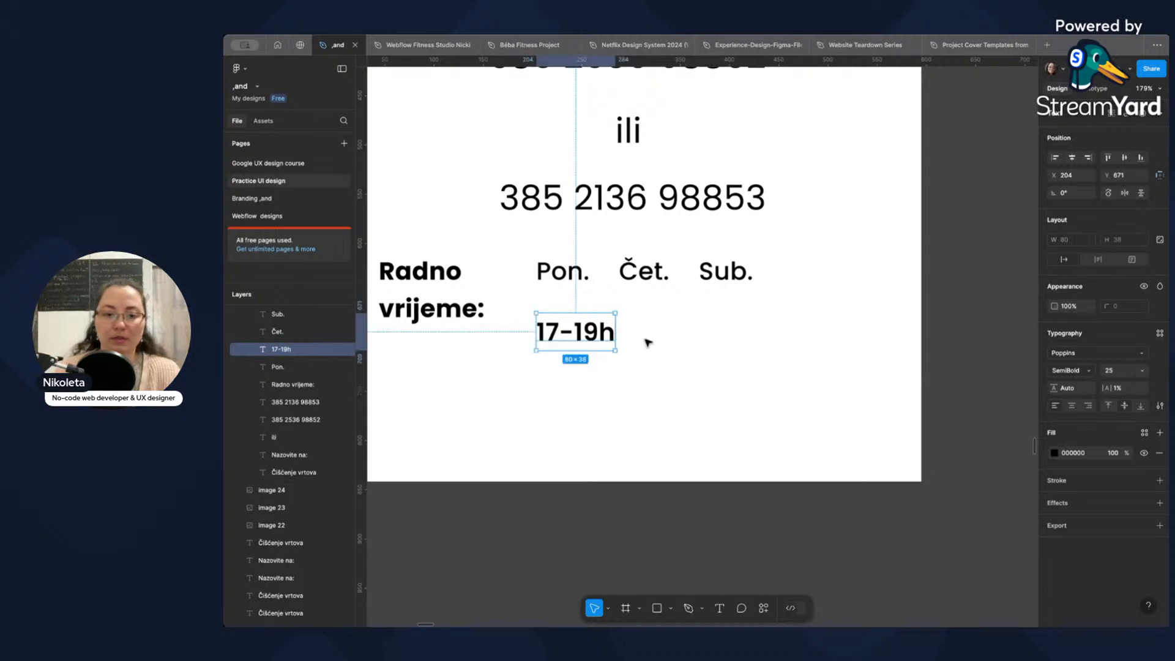
Duplicate the "17-19h" text, placing the original just under "Pon." and the copy under "Čet." at X 289, Y 650.
drag(598, 344, 695, 348)
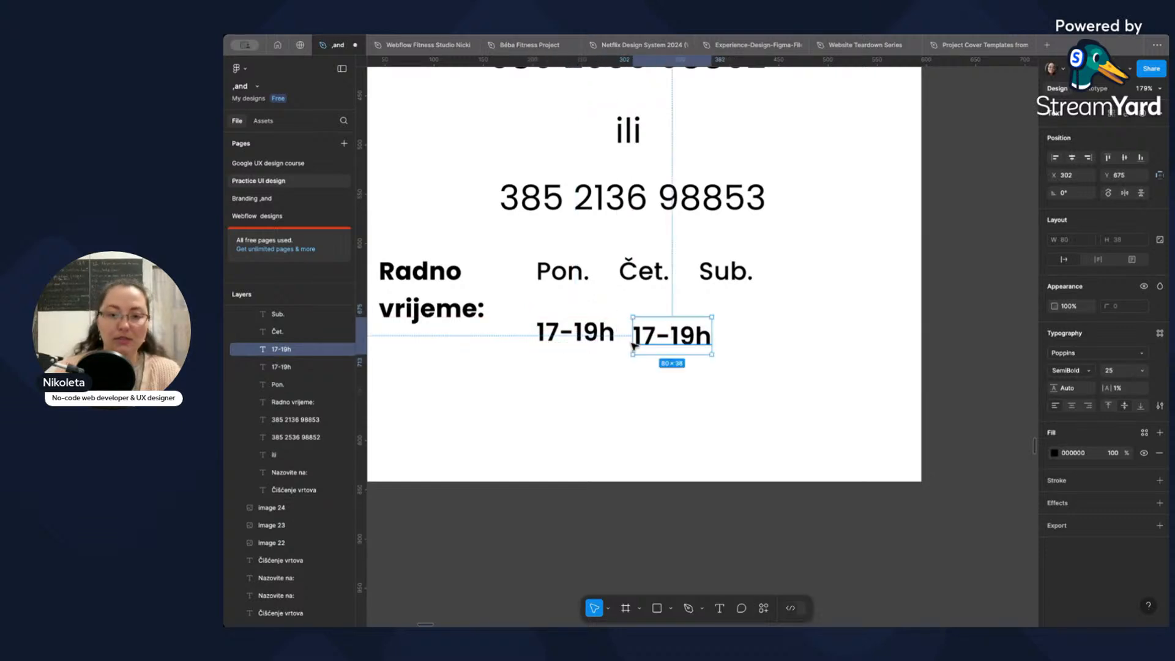
click(585, 339)
drag(586, 340, 573, 317)
drag(669, 343, 656, 319)
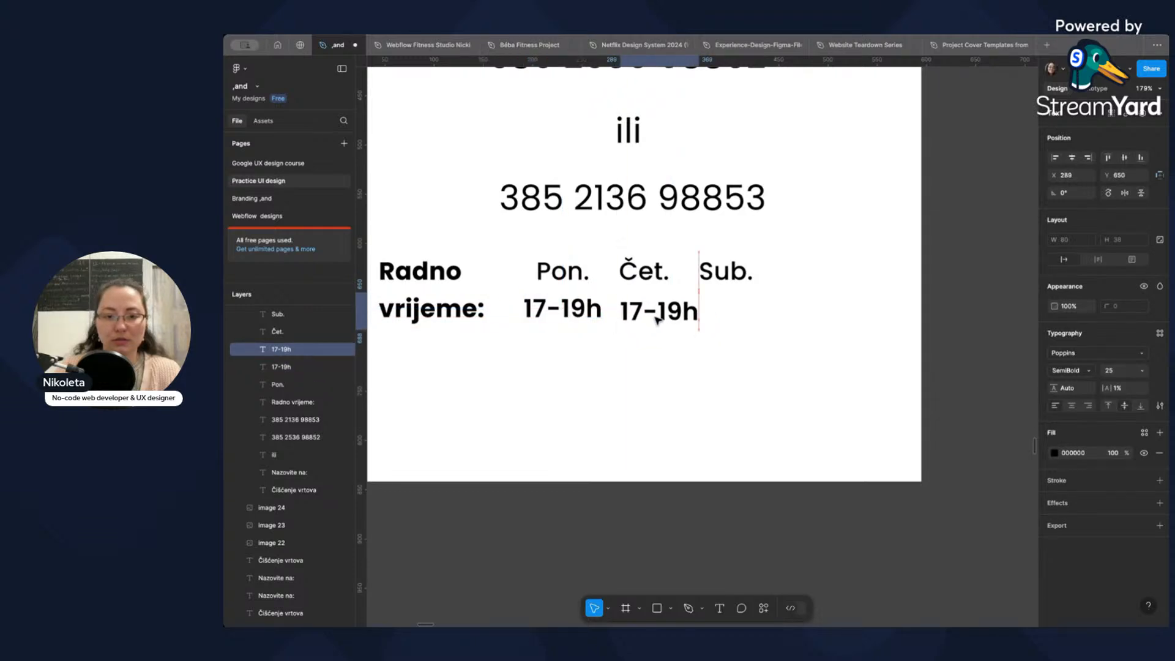
Move "Sub." right to X 410, then shift "Čet." right and center its hours beneath it at X 300, Y 650.
drag(735, 279, 774, 280)
click(667, 312)
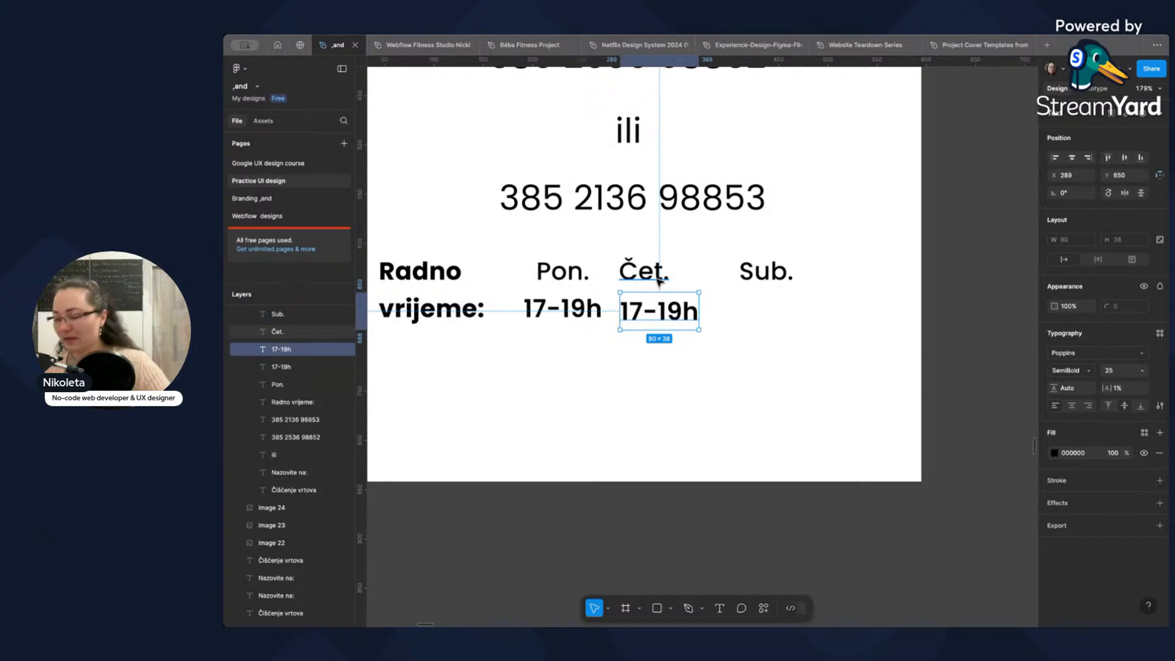
click(652, 275)
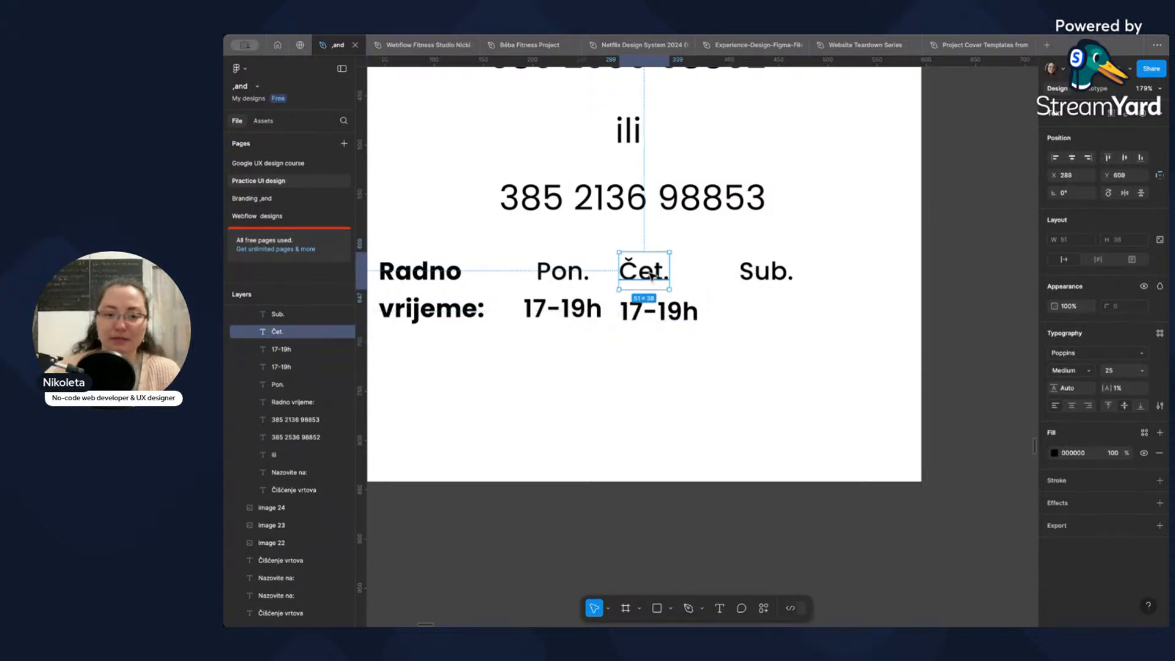
drag(652, 276, 667, 313)
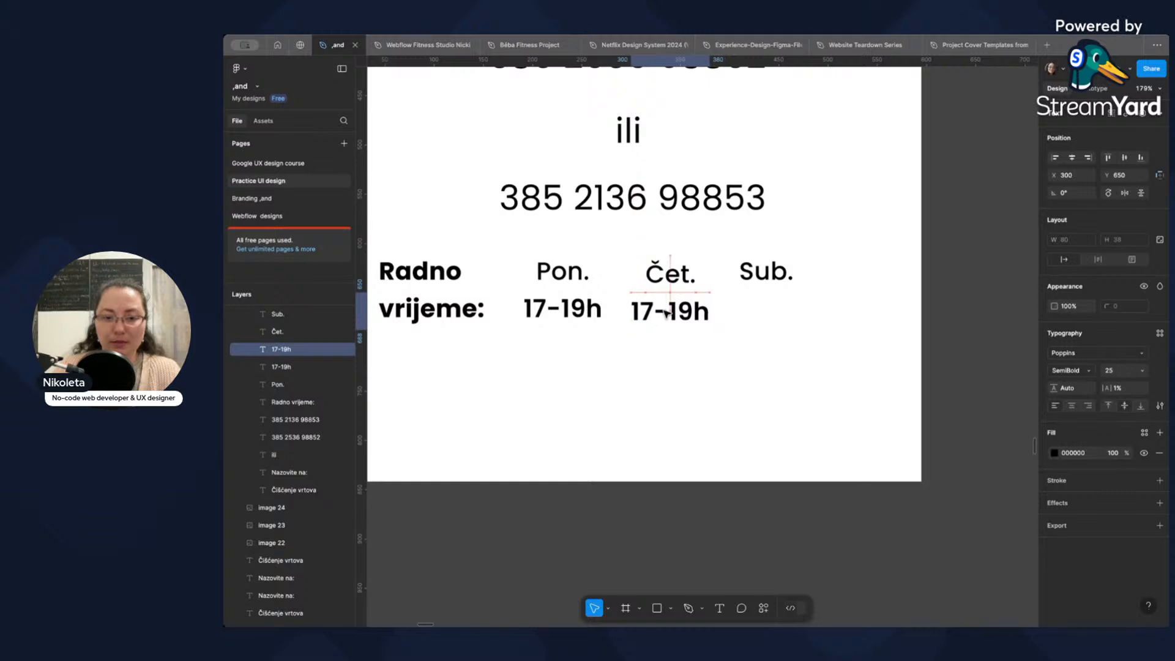
Check the working hours listed under "Subota" on the poster photo.
click(769, 282)
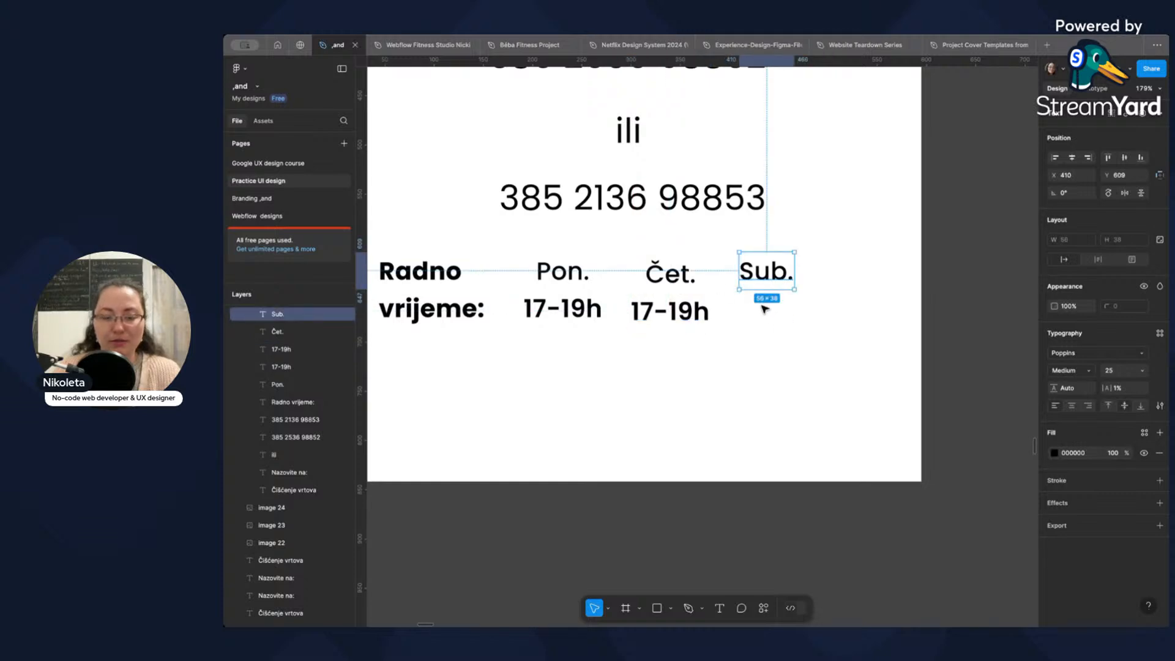
scroll(786, 313, down, 10)
scroll(814, 317, up, 15)
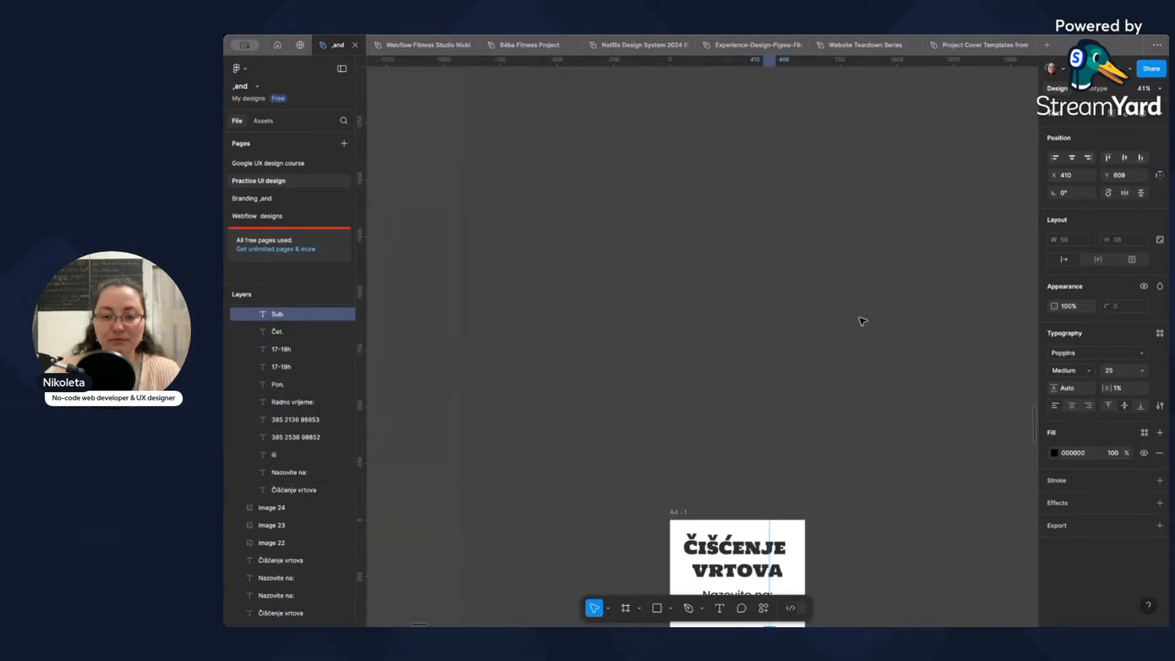
scroll(838, 320, right, 4)
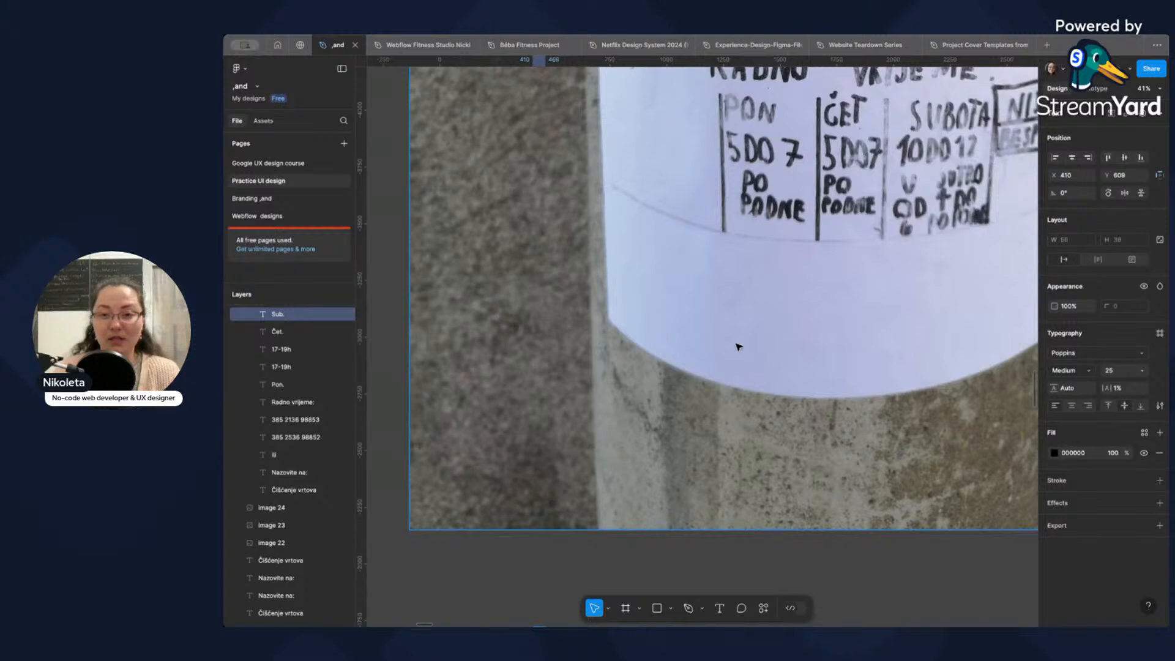
scroll(735, 347, down, 10)
scroll(494, 405, up, 5)
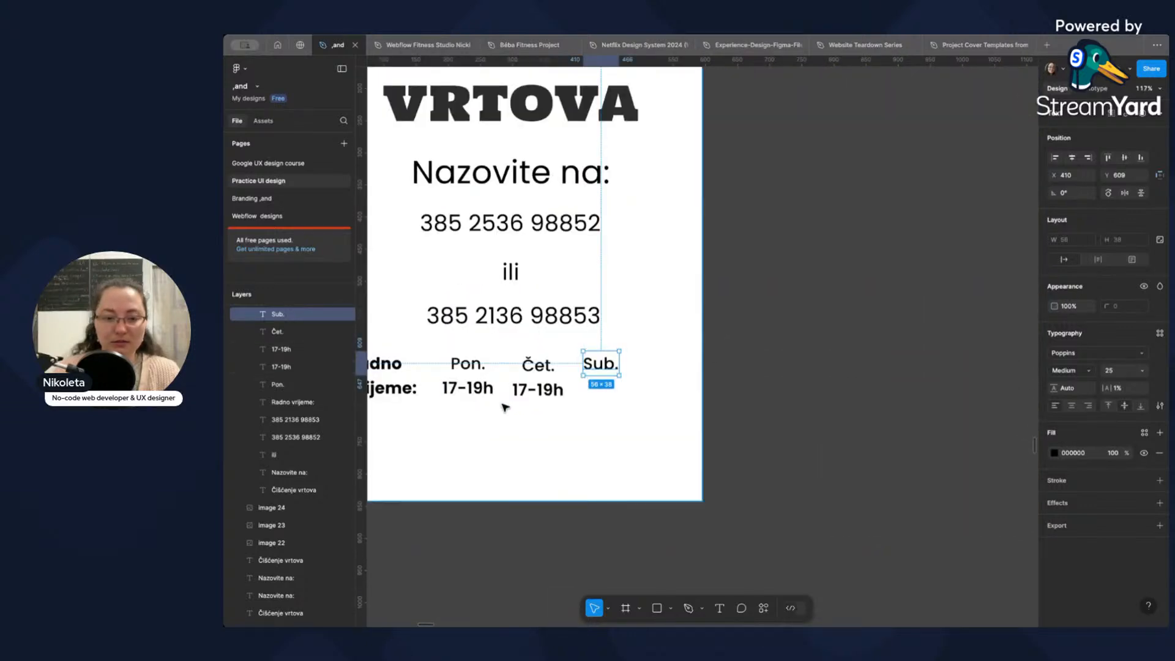
scroll(499, 405, down, 5)
scroll(857, 368, up, 10)
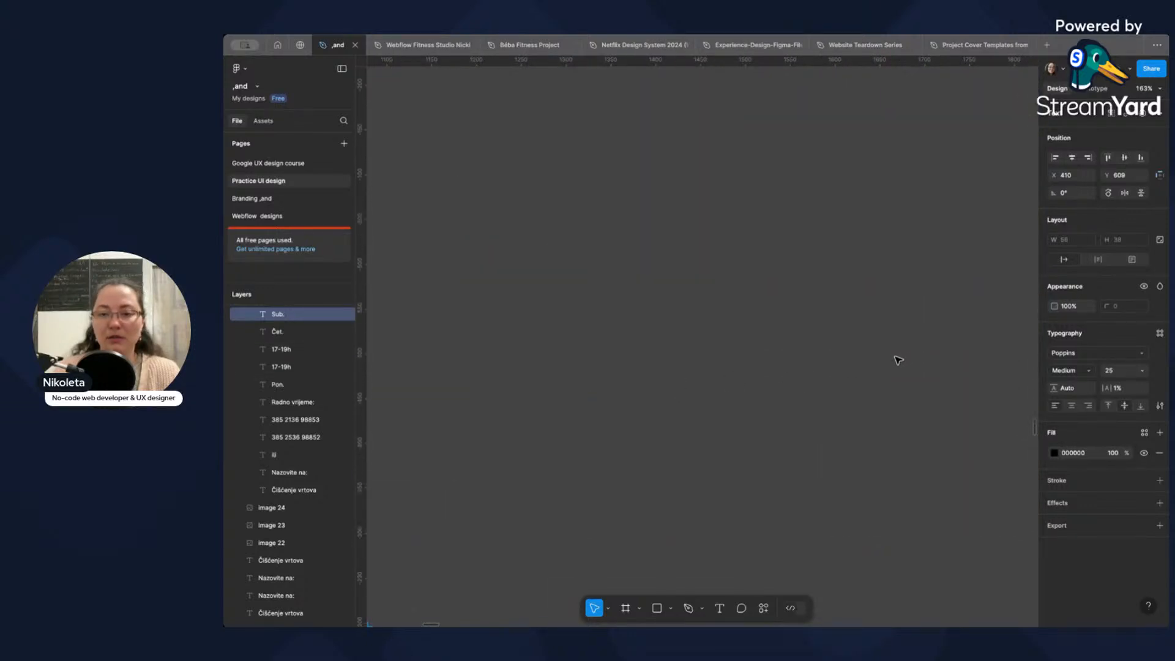
scroll(887, 362, down, 10)
drag(947, 292, 729, 354)
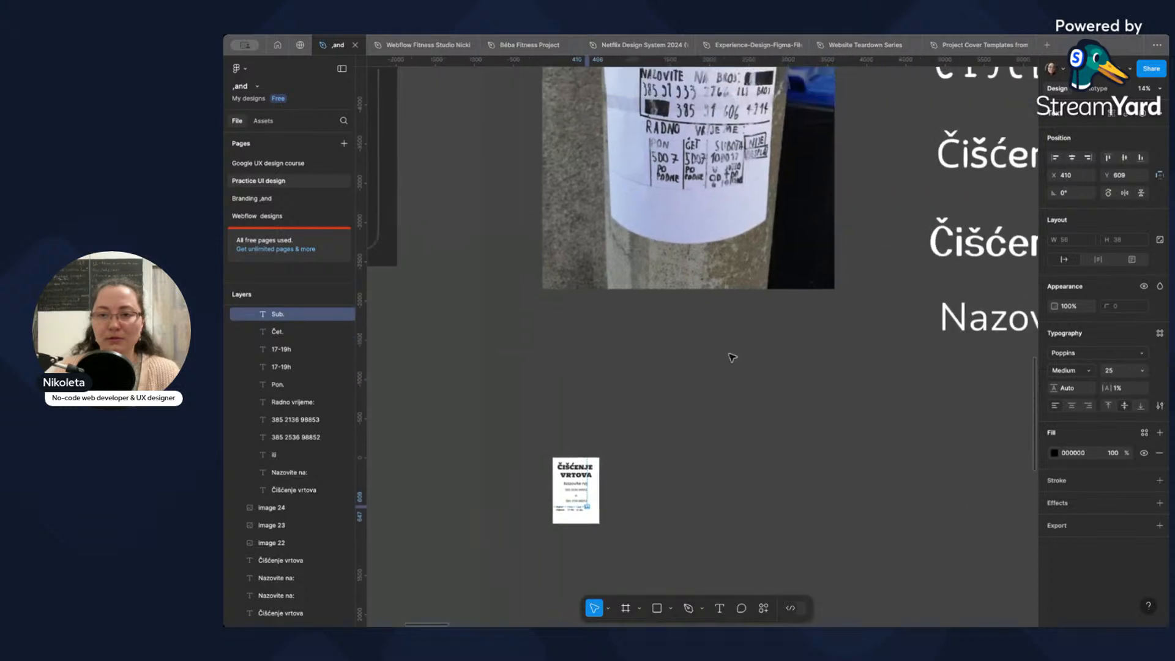
scroll(716, 248, up, 2)
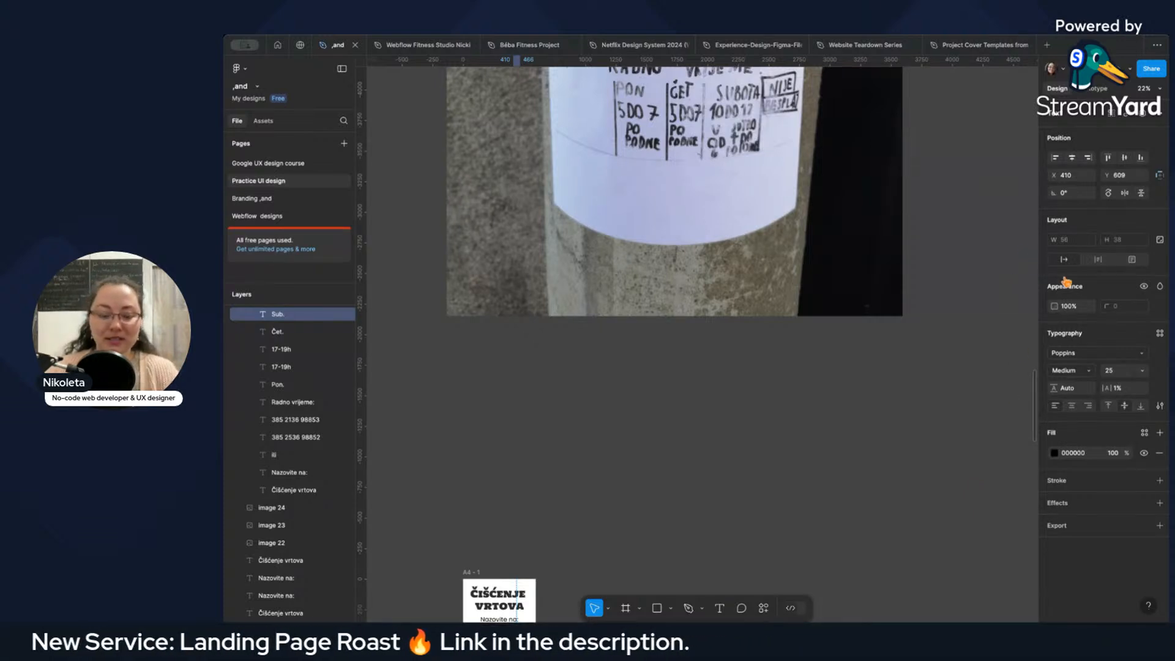
scroll(829, 296, up, 3)
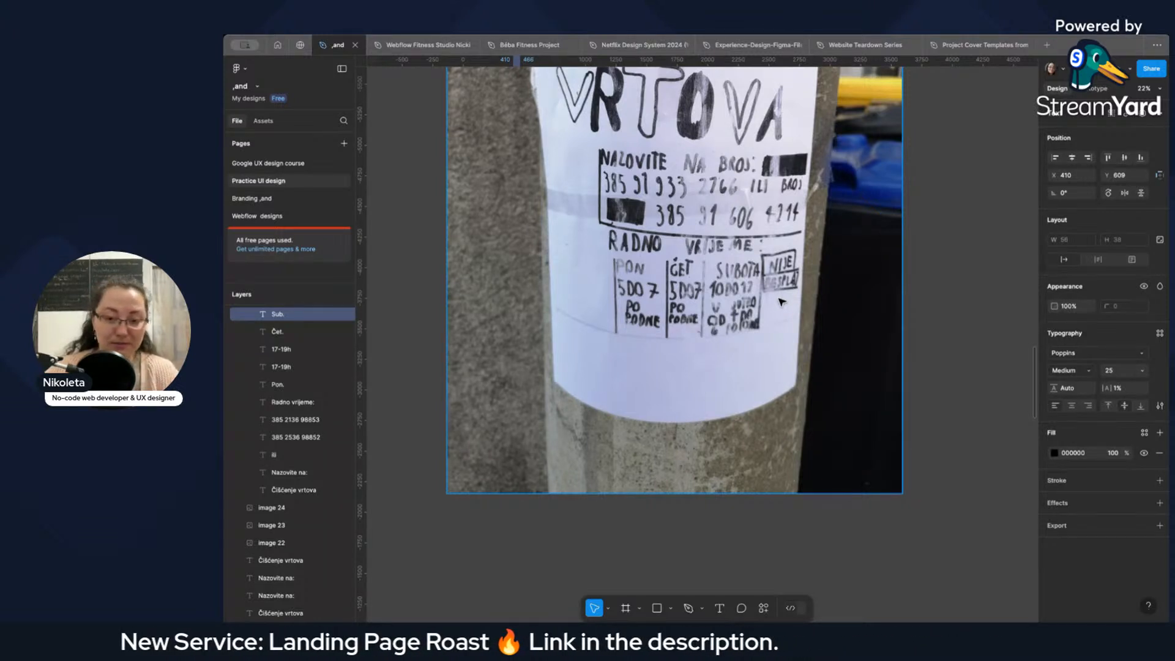
Examine the handwritten lines in the Saturday column of the poster photo up close, including the smudged text at its lower end.
scroll(781, 304, down, 1)
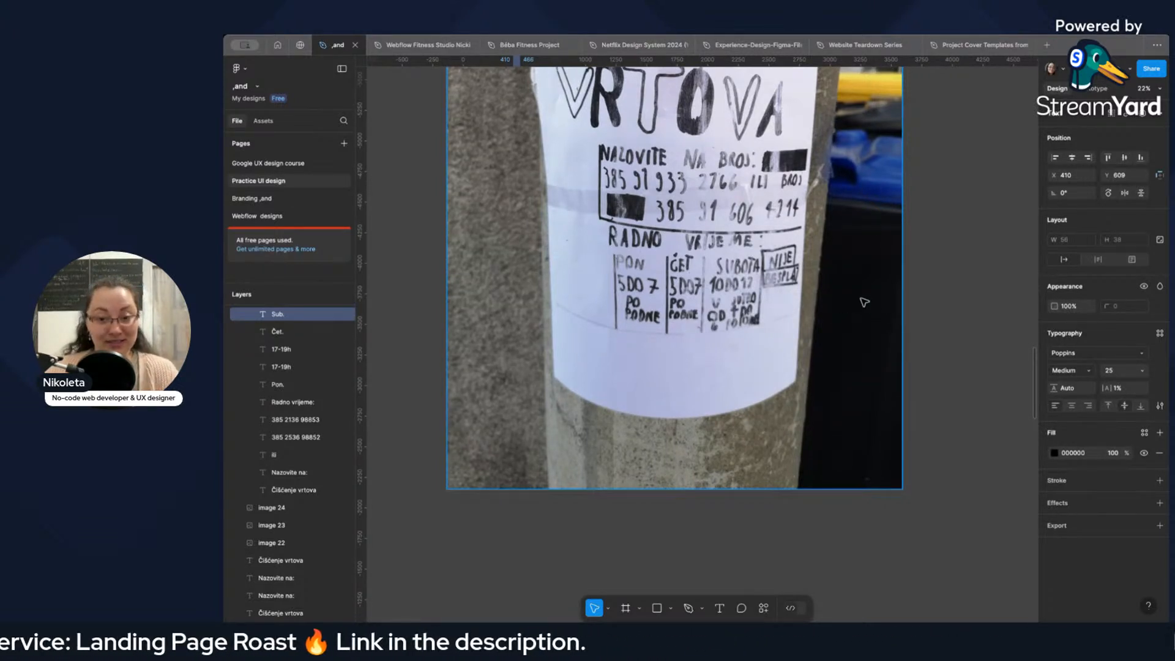
scroll(798, 298, up, 2)
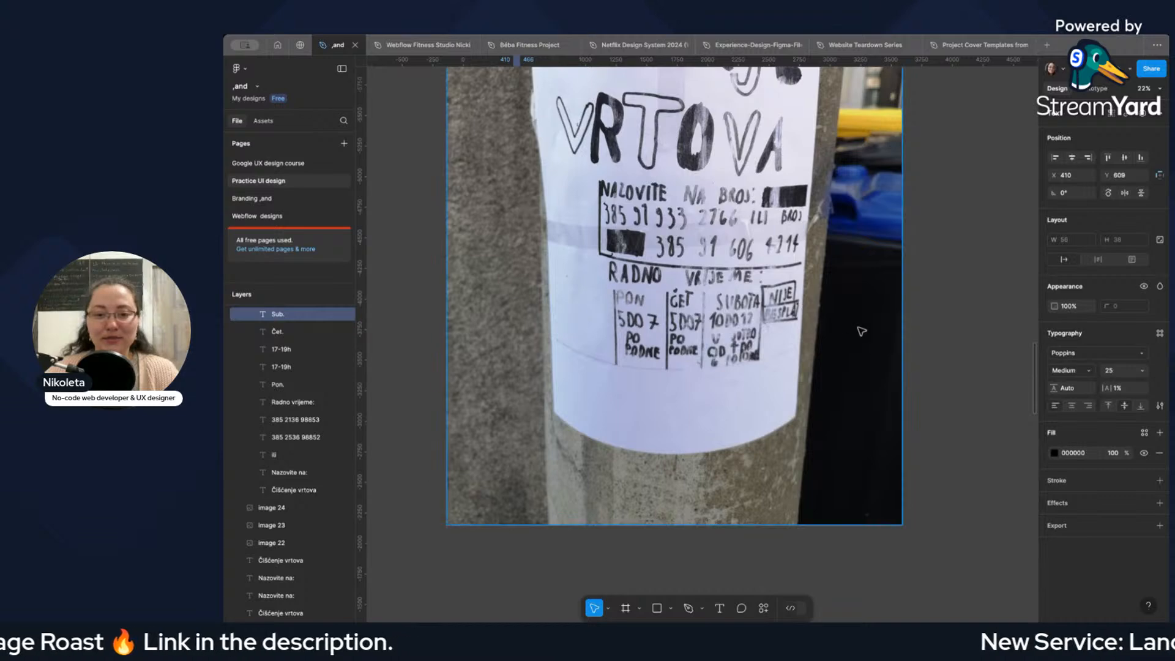
scroll(769, 334, down, 5)
scroll(756, 334, up, 10)
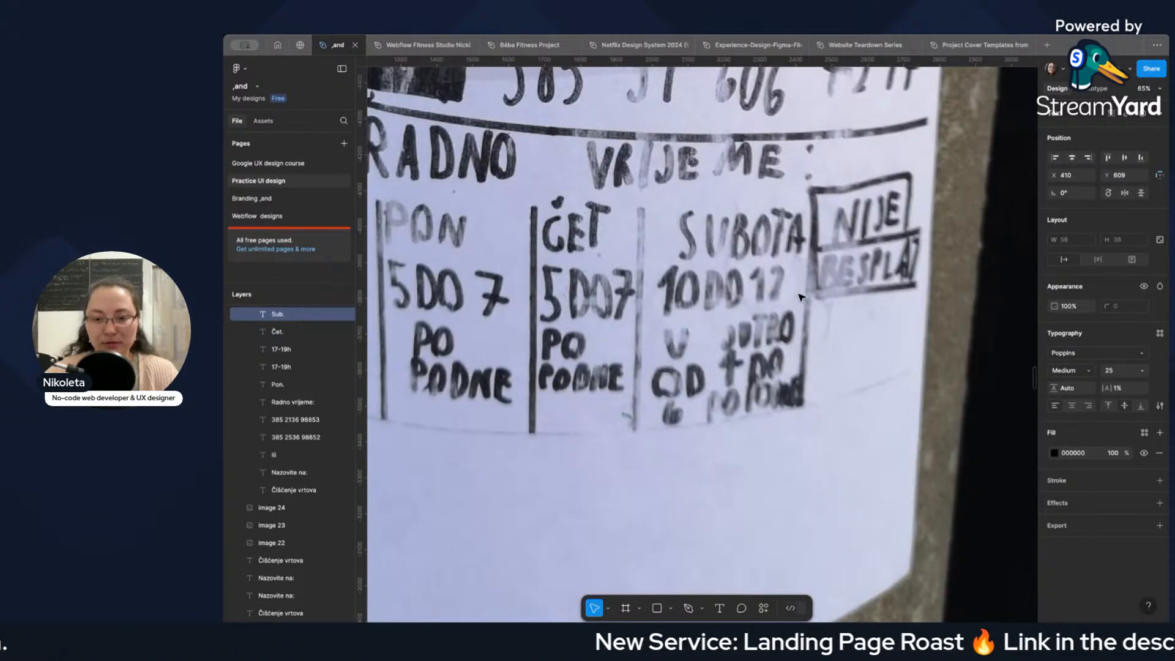
scroll(799, 298, up, 5)
scroll(798, 296, down, 3)
scroll(790, 298, up, 2)
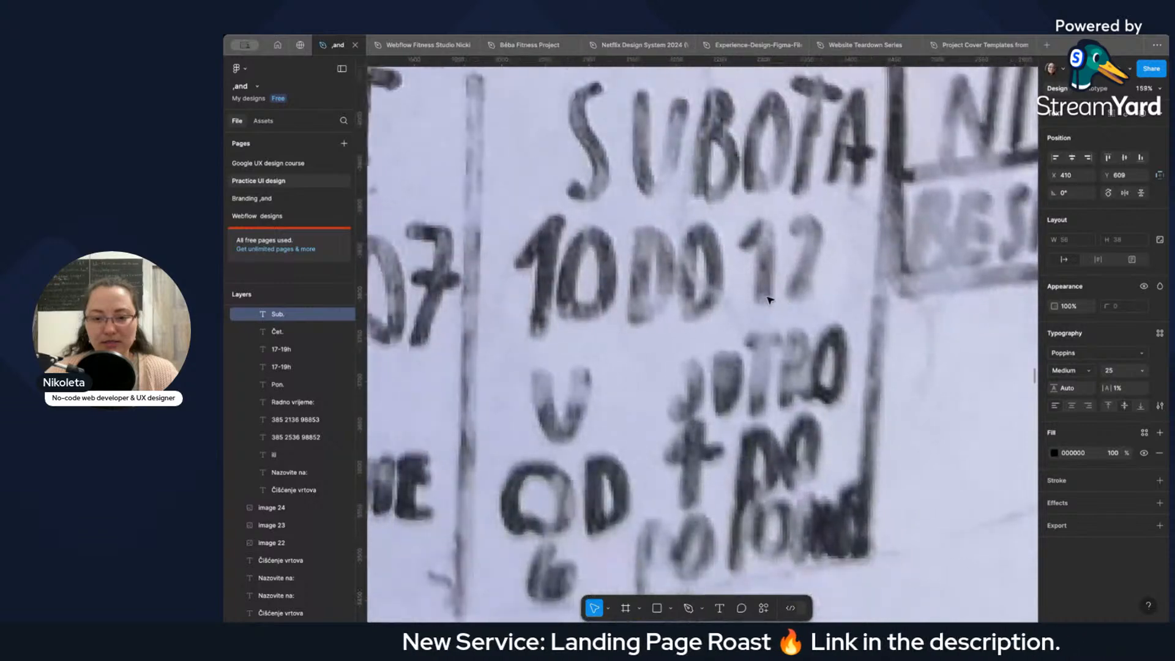
scroll(796, 312, down, 3)
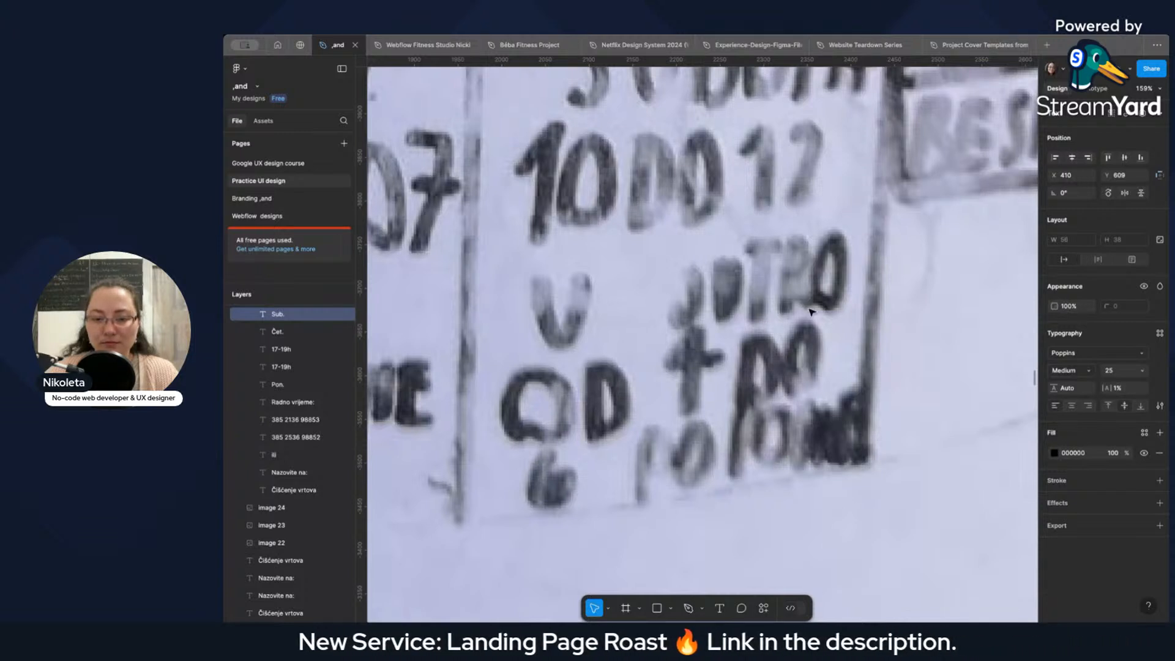
scroll(842, 320, down, 3)
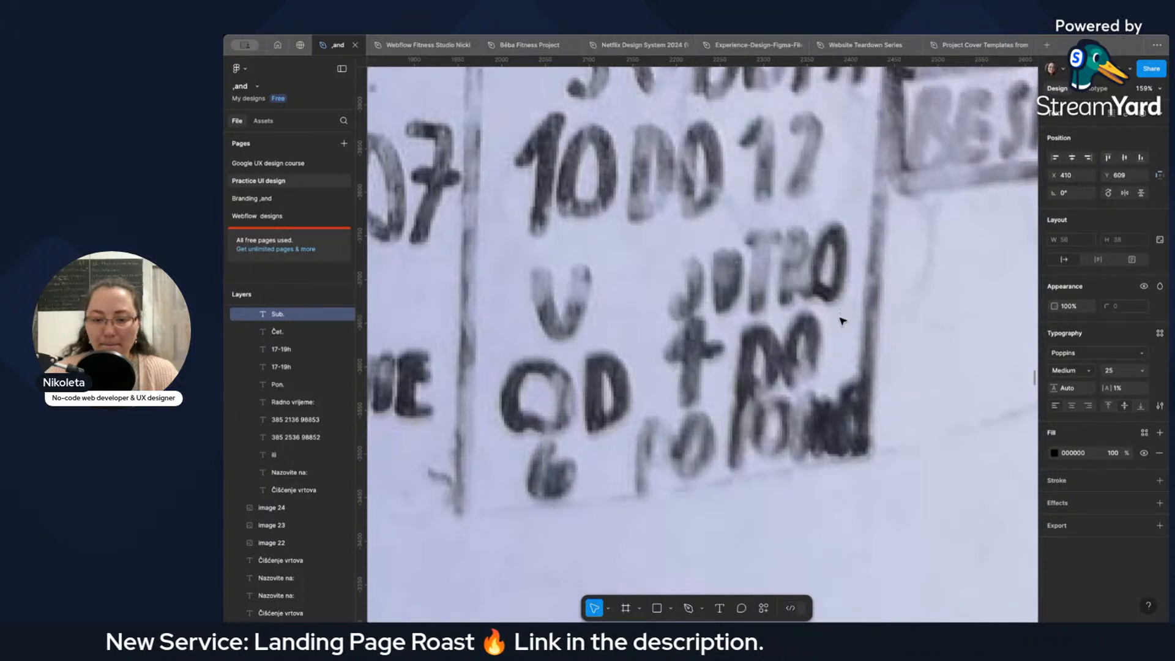
scroll(842, 321, up, 2)
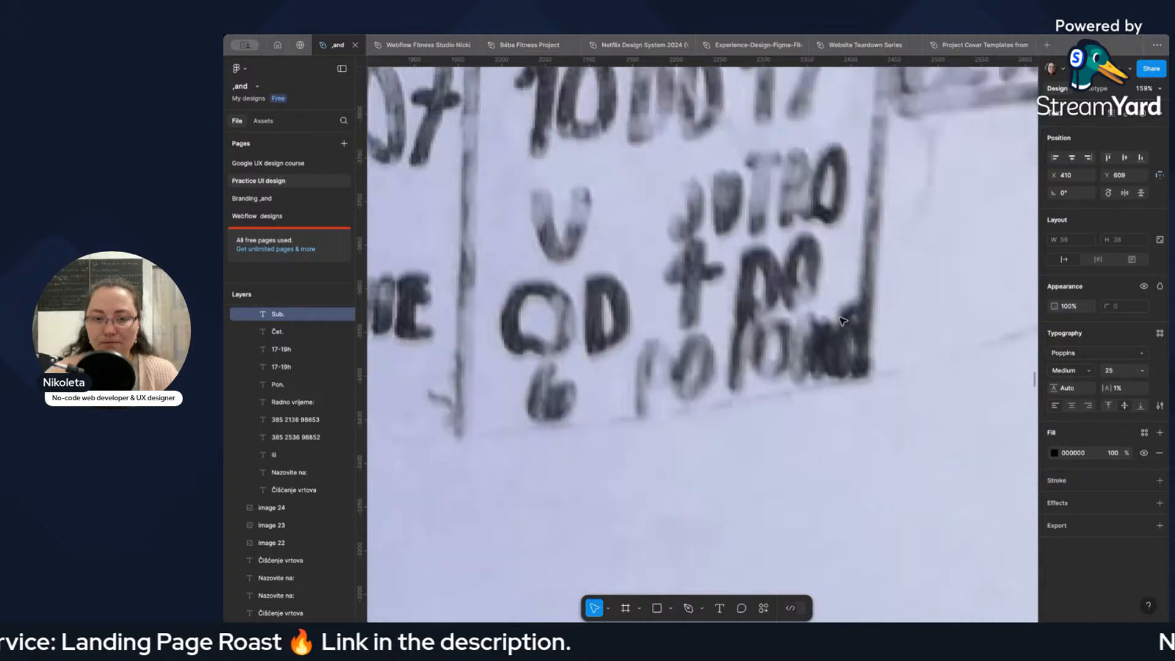
scroll(842, 321, down, 10)
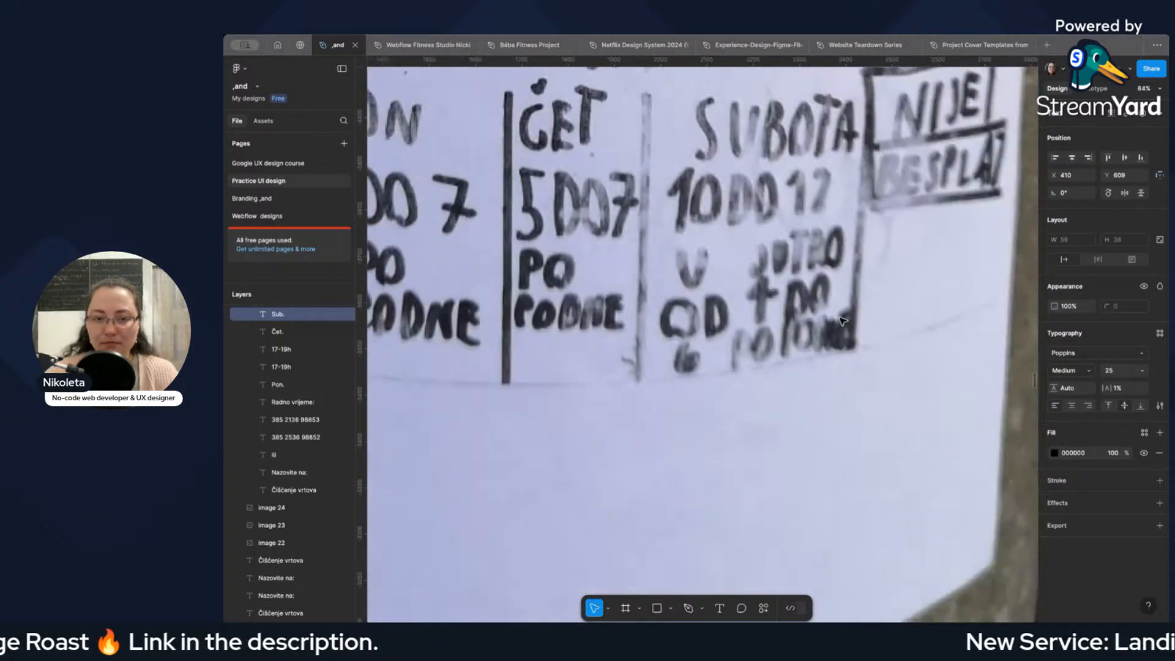
scroll(842, 321, up, 10)
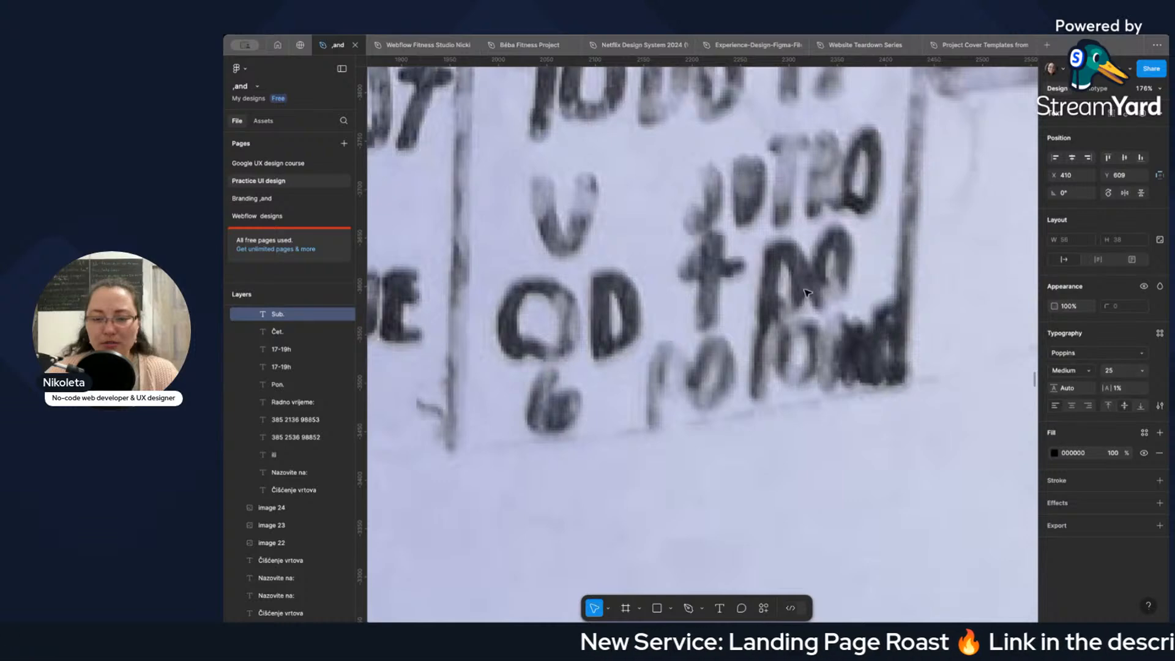
Duplicate the "17-19h" text under "Čet." and place the copy under "Sub." at X 409, Y 647.
scroll(810, 274, down, 15)
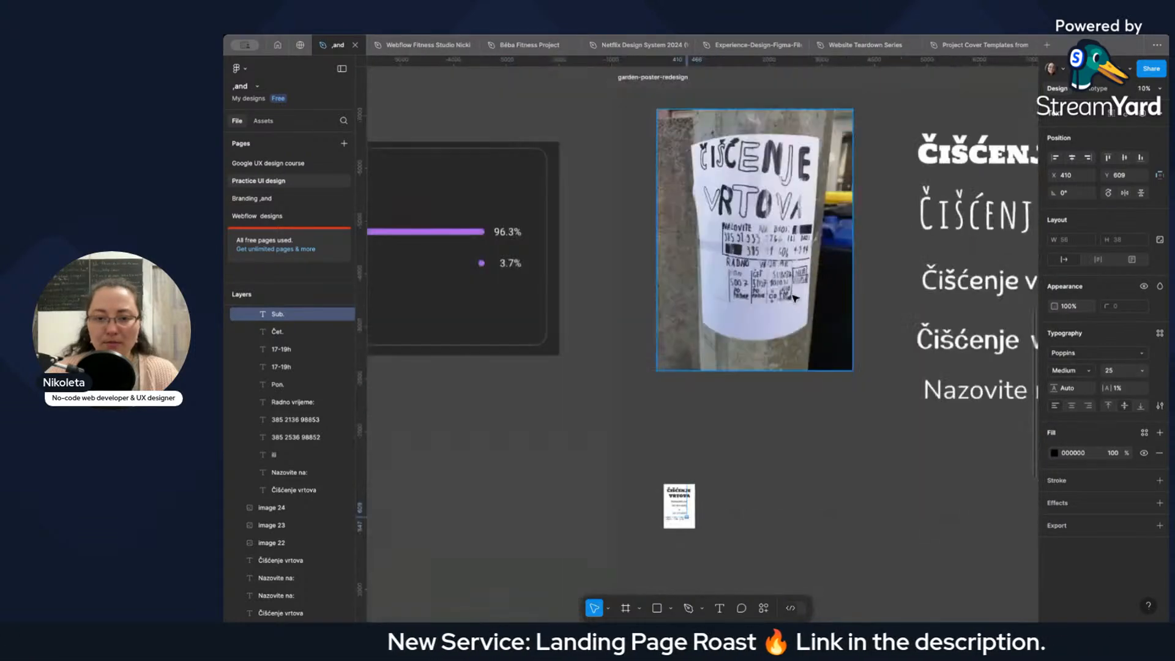
scroll(769, 353, up, 5)
scroll(731, 446, down, 7)
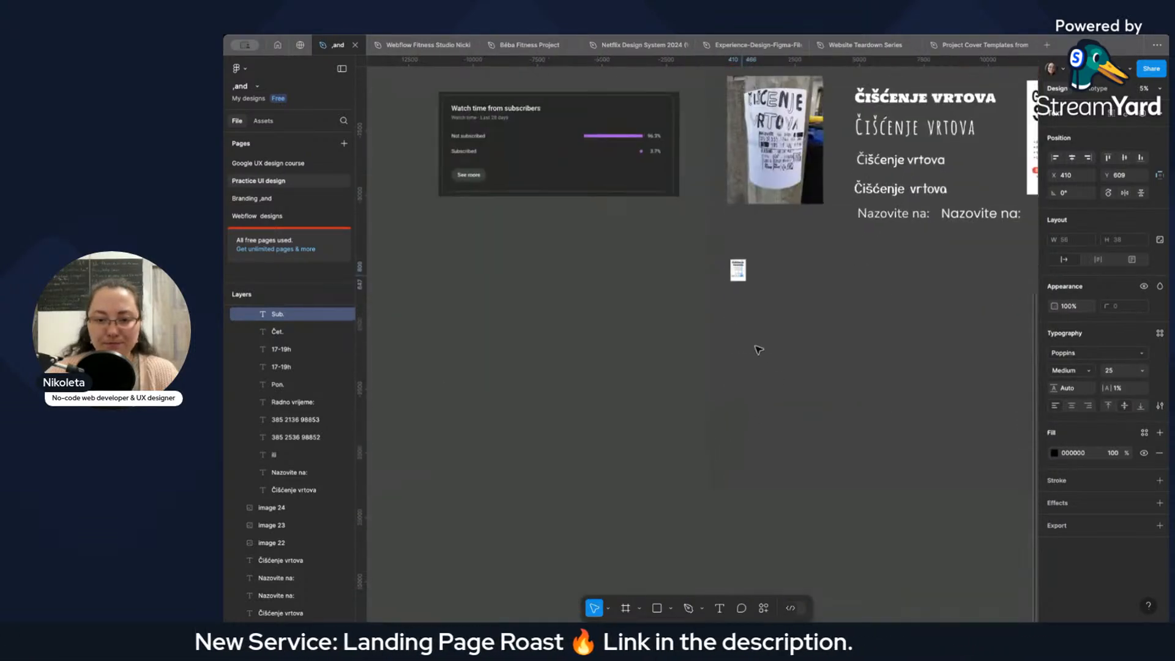
scroll(751, 324, up, 5)
scroll(712, 207, up, 8)
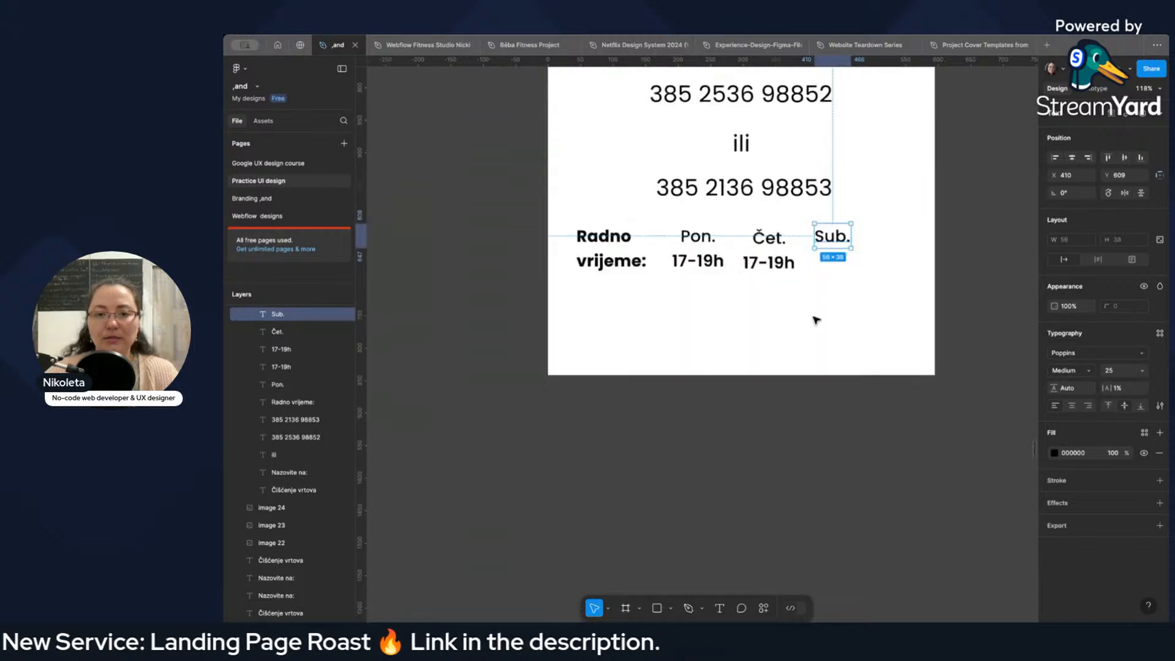
click(766, 263)
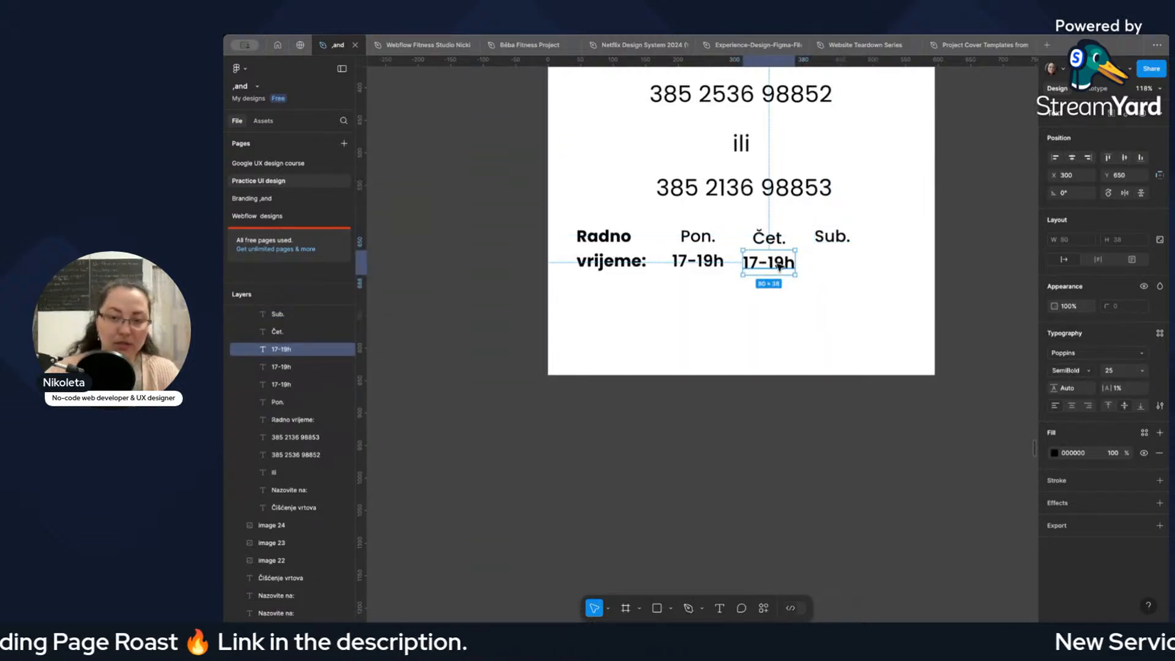
drag(778, 264, 843, 264)
Change the hours under "Sub." to "10-12h".
double_click(836, 262)
click(829, 263)
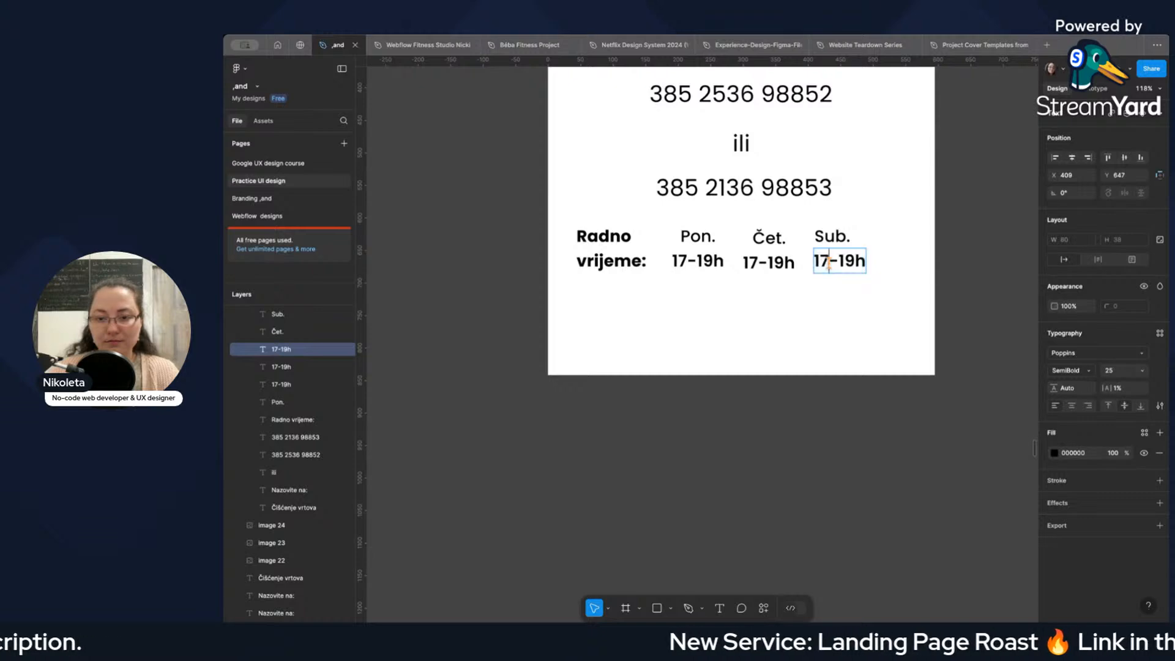
key(BackSpace)
text(0)
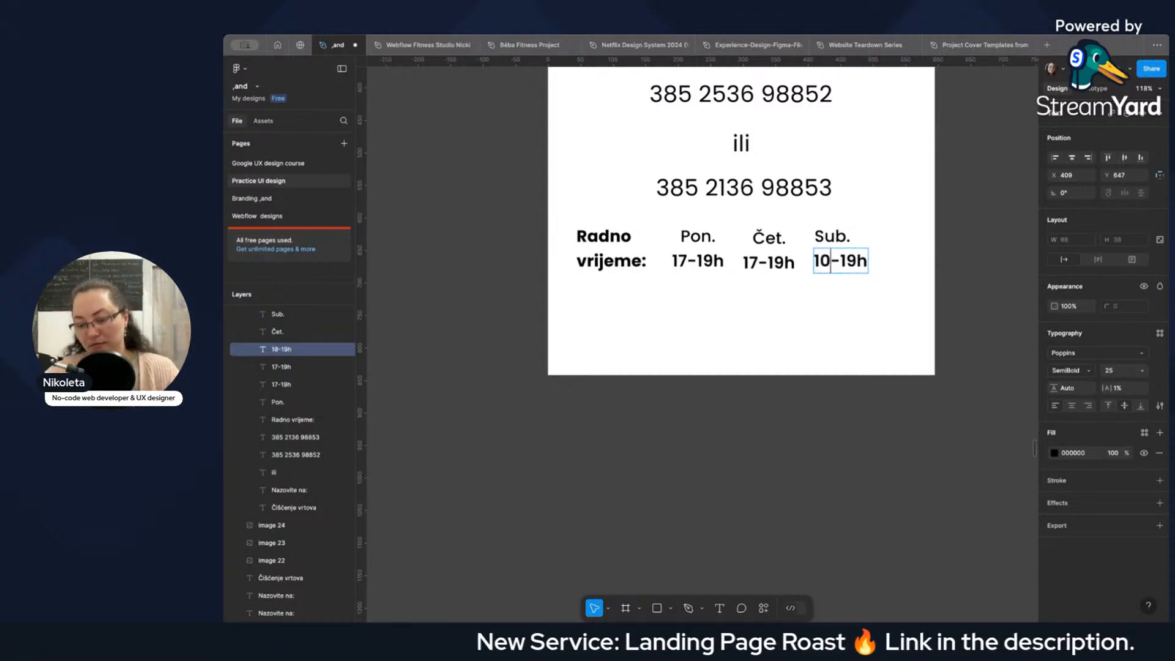
key(BackSpace)
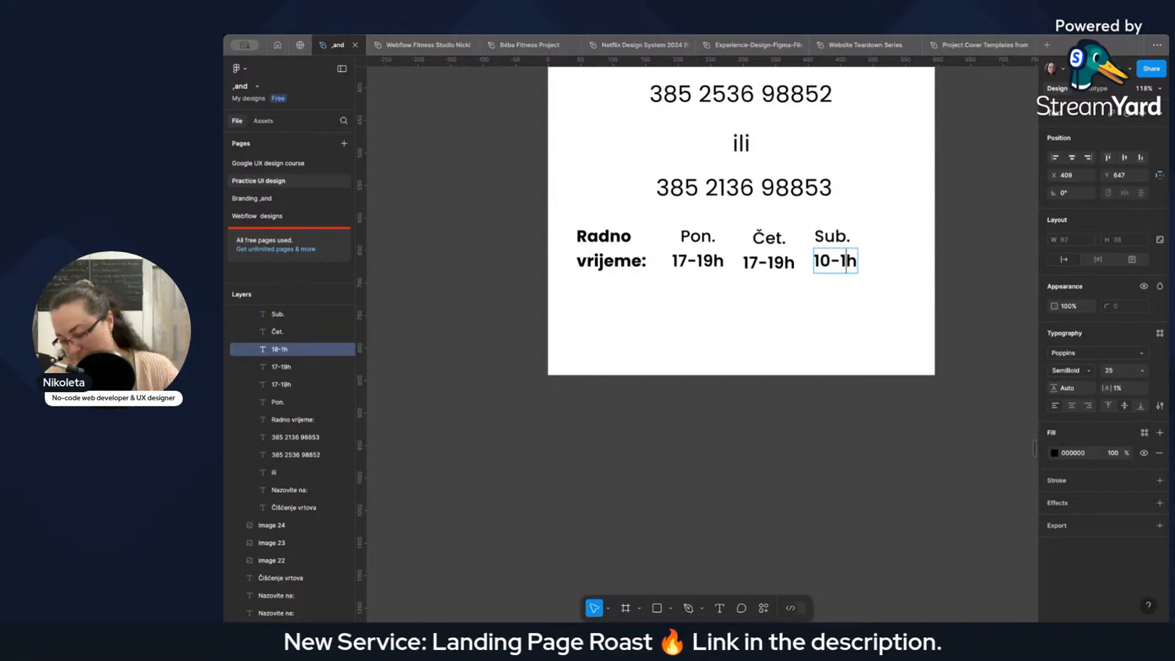
text(2)
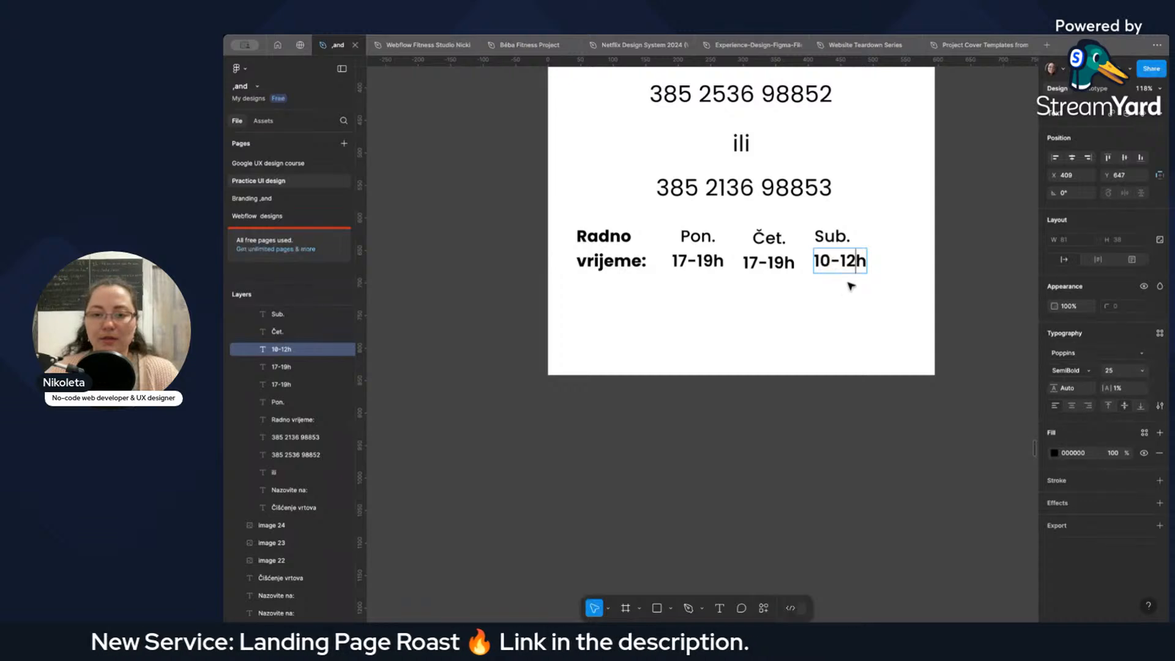
key(Escape)
Duplicate the "10-12h" text directly below itself at X 409, Y 685, and recheck the second Saturday time slot on the photo.
drag(852, 267, 842, 291)
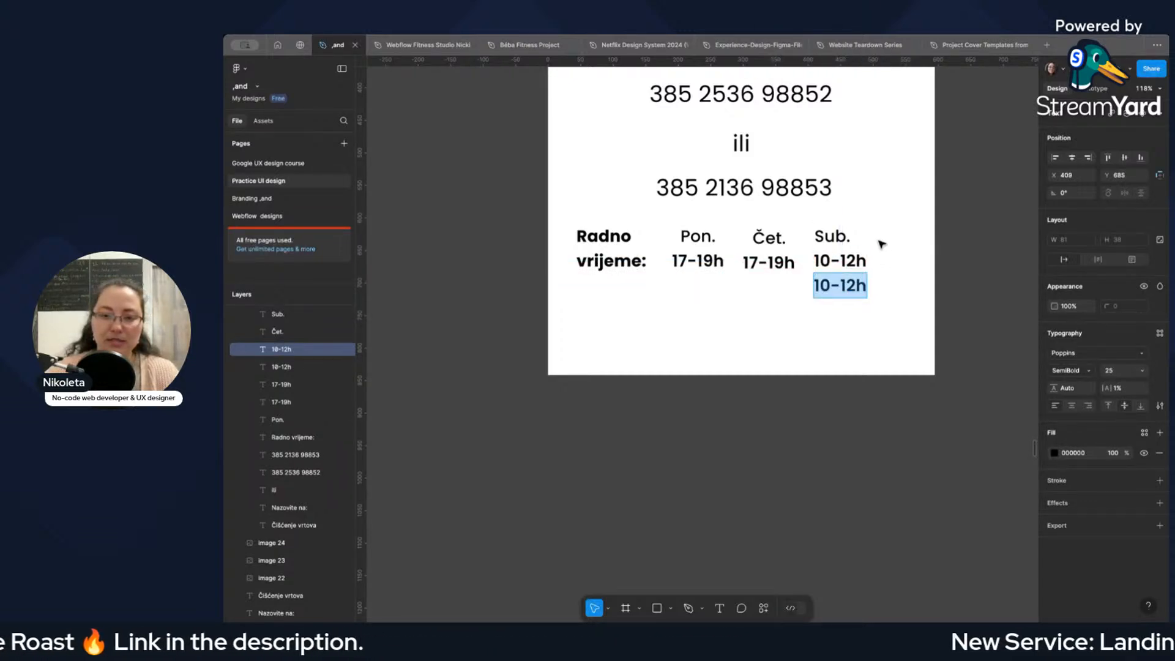
scroll(881, 244, down, 5)
scroll(927, 242, up, 10)
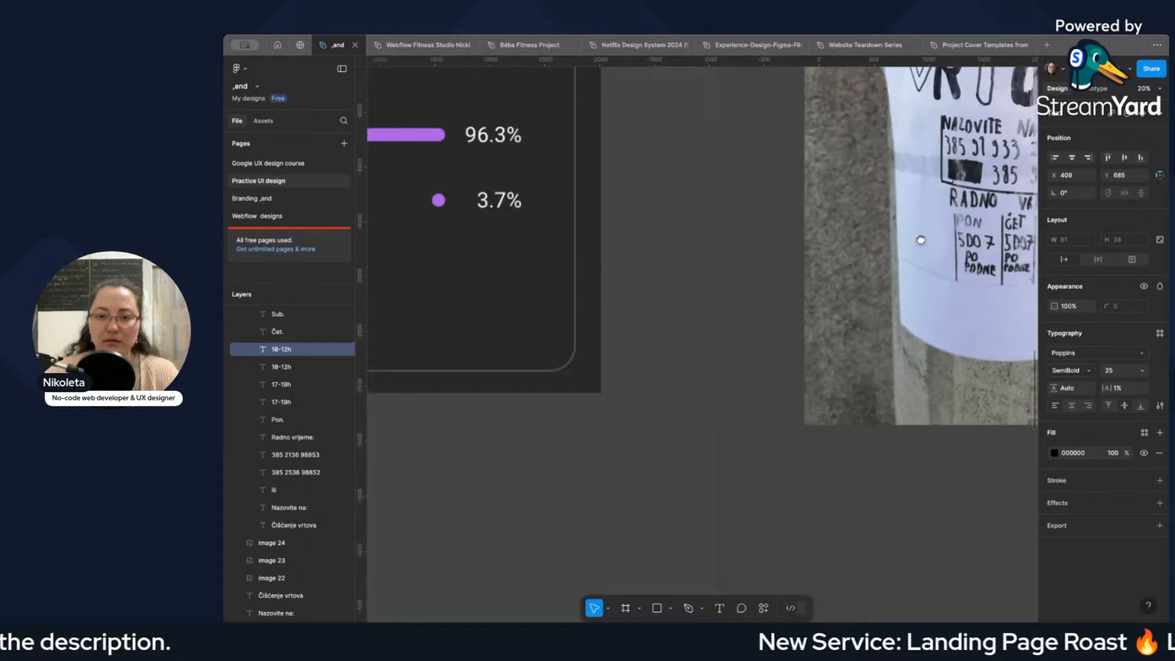
scroll(920, 240, up, 8)
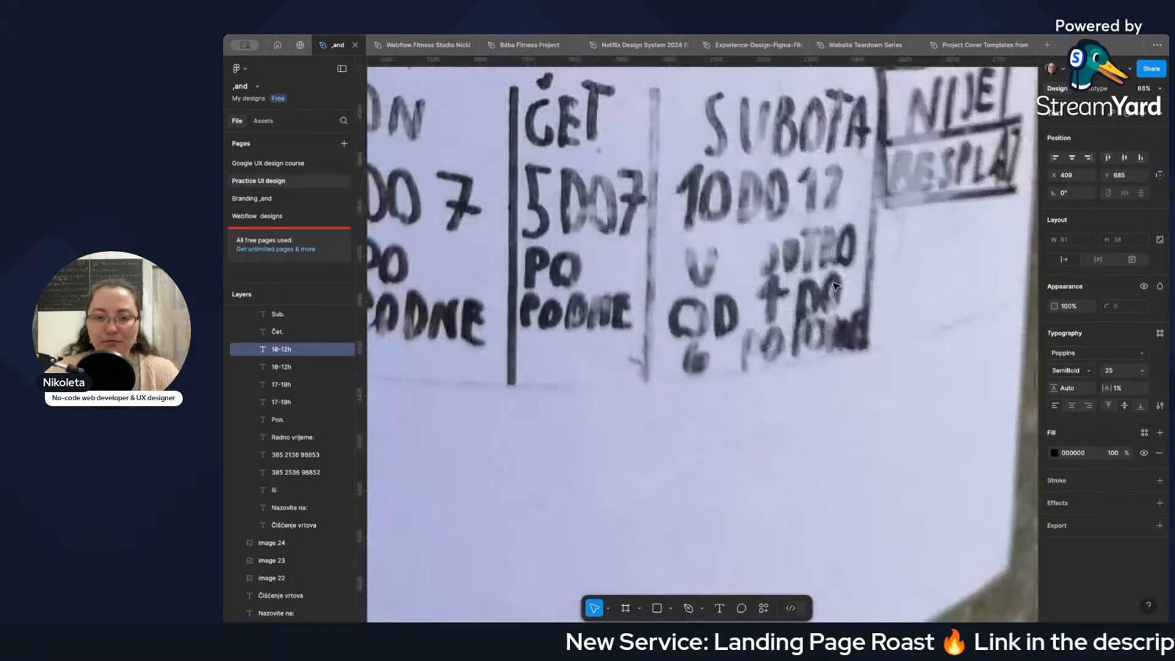
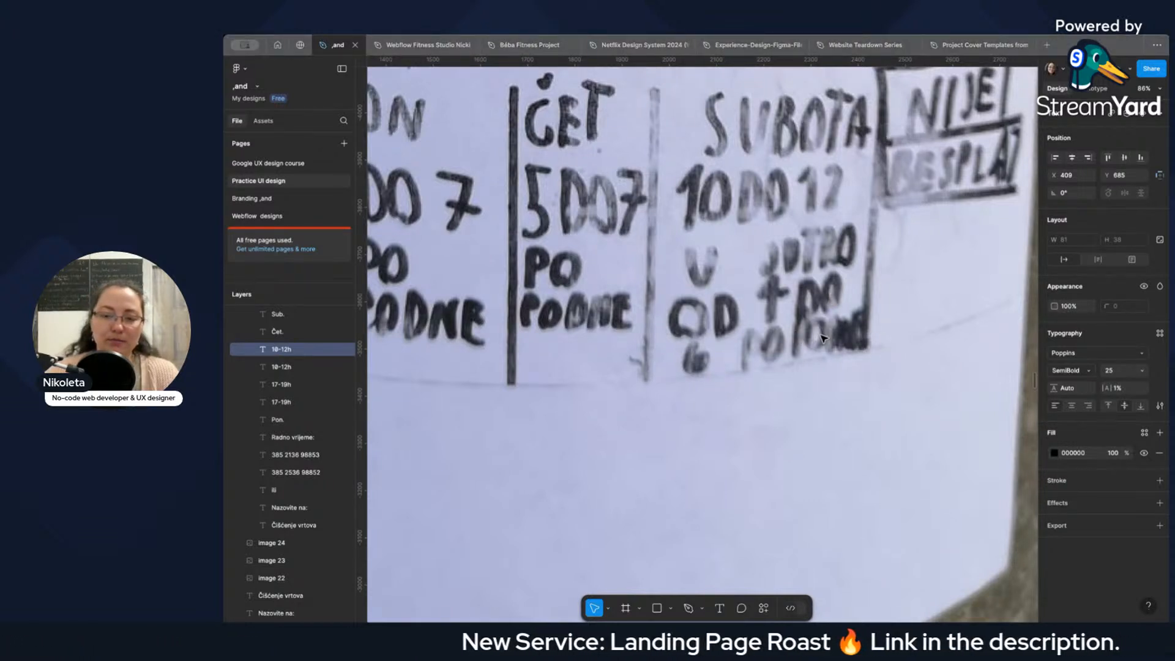
Change the lower hours text under "Sub." to "13-18h".
scroll(764, 325, down, 3)
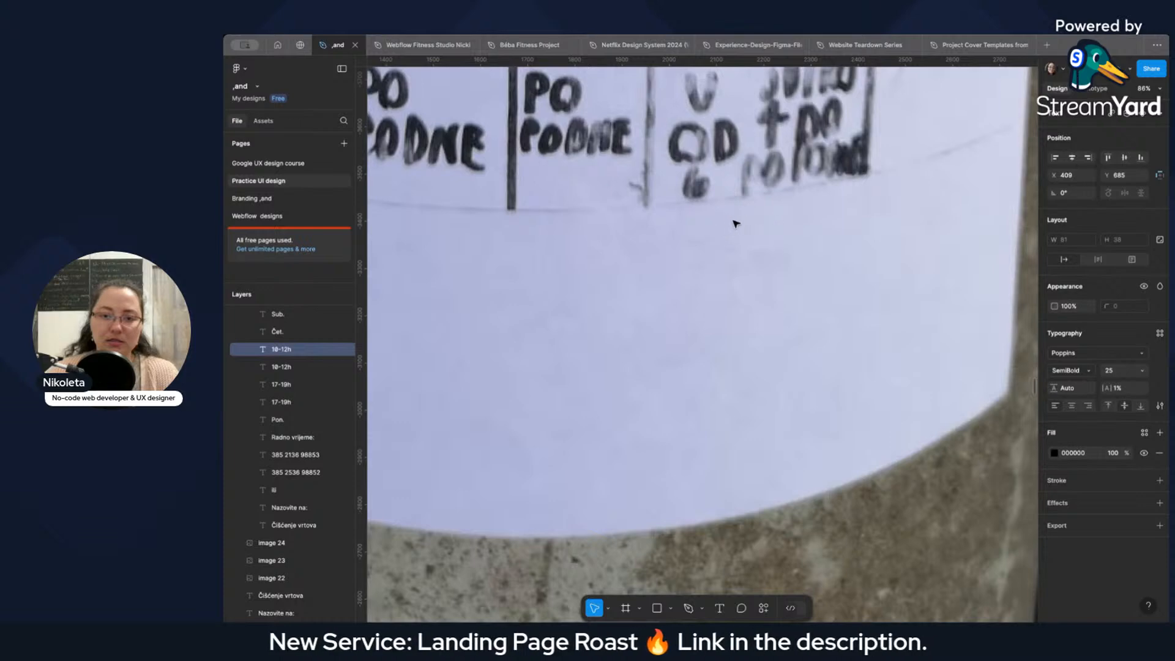
scroll(736, 236, down, 10)
scroll(627, 469, up, 4)
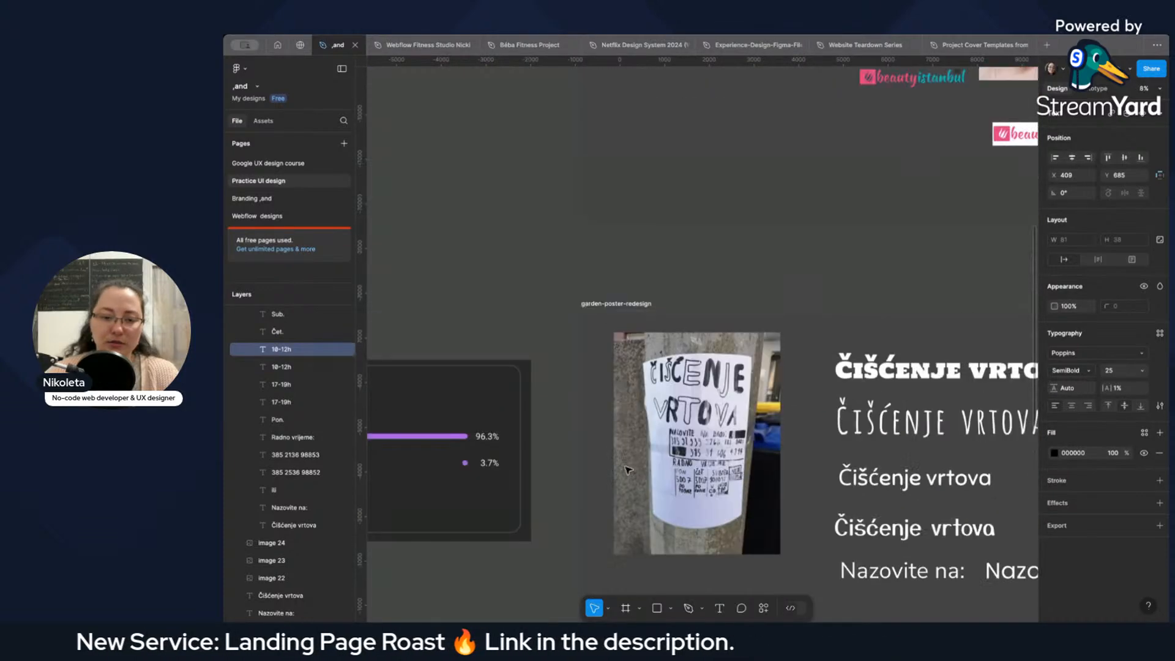
scroll(627, 469, down, 4)
scroll(666, 427, up, 10)
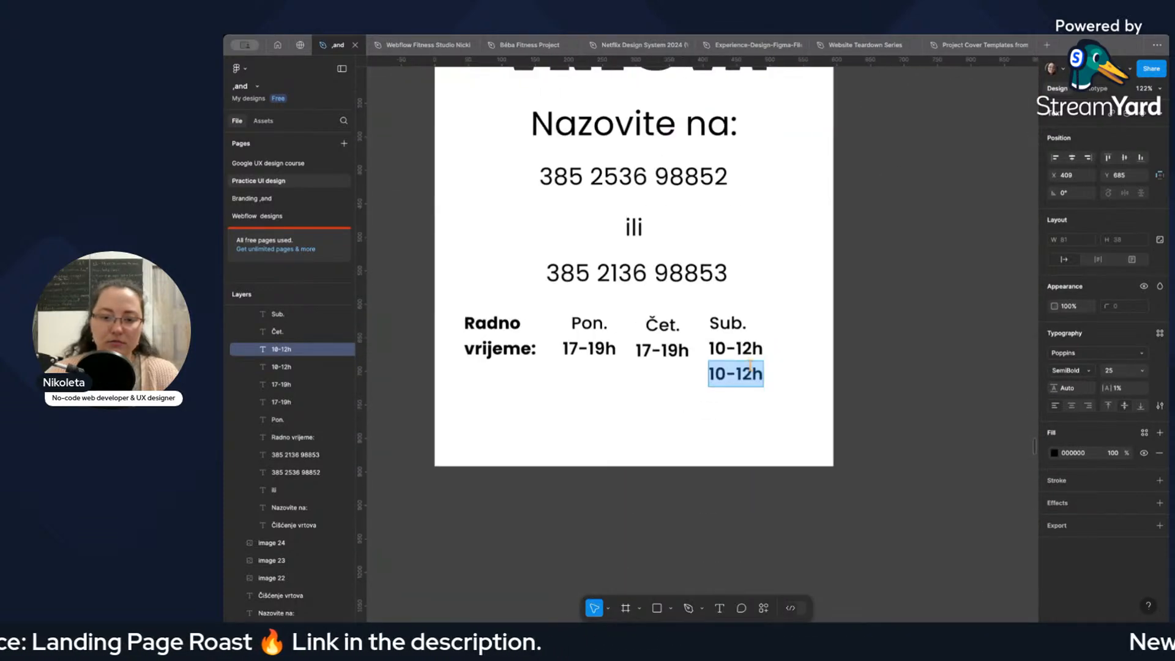
click(725, 373)
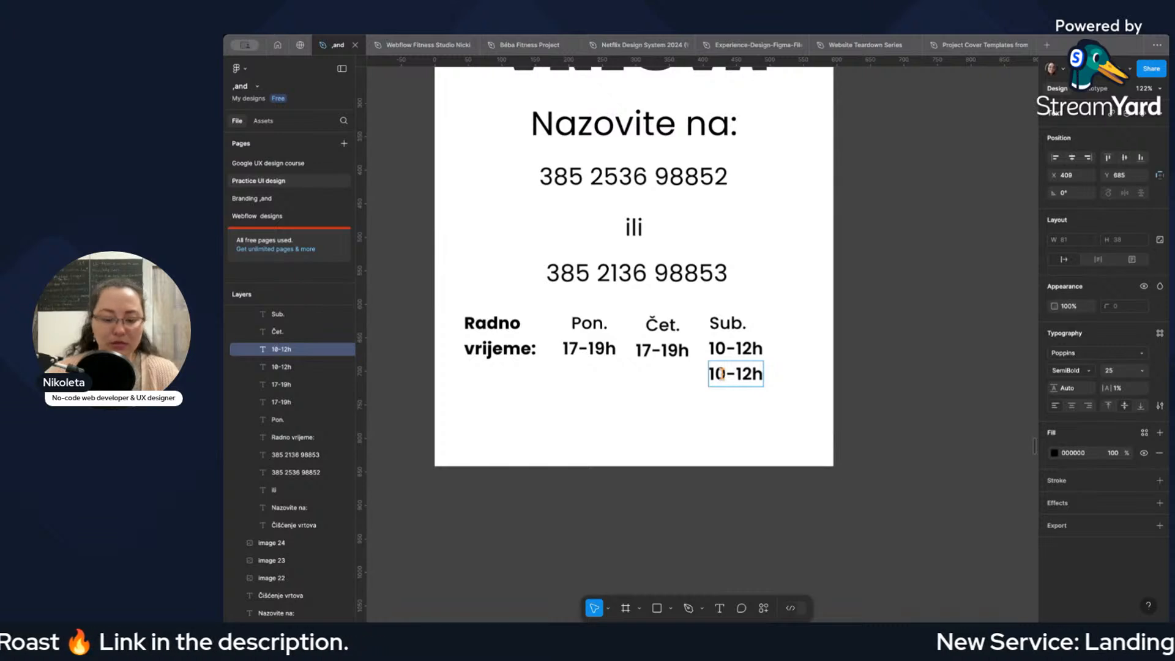
key(BackSpace)
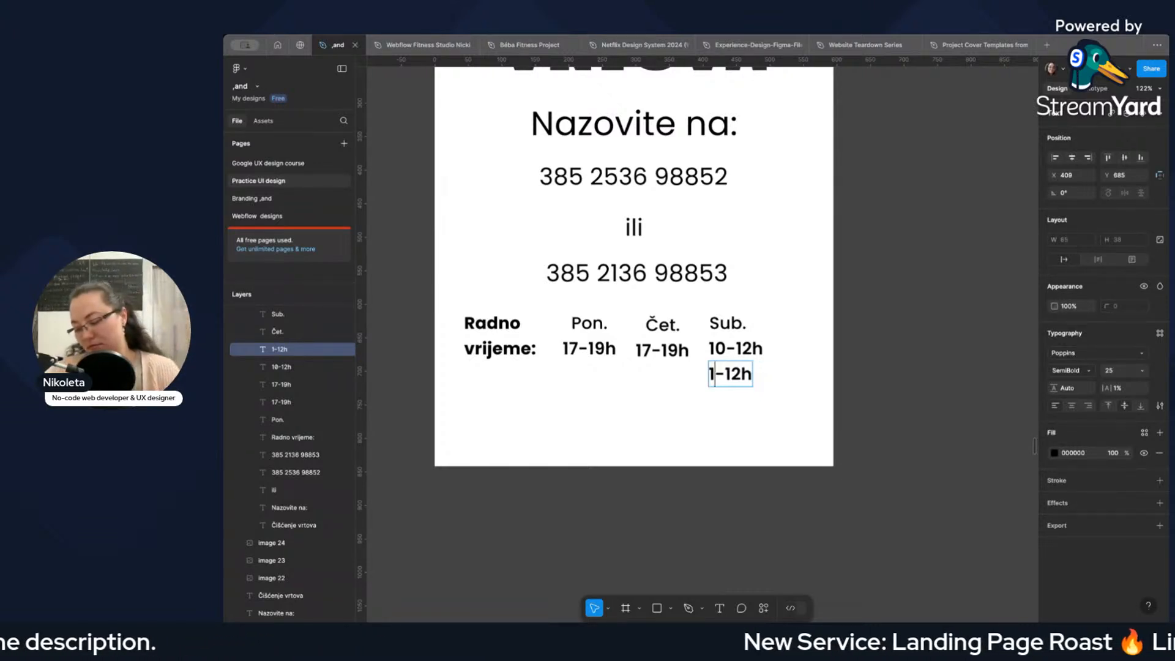
text(3)
key(Right)
key(Right)
key(Right)
key(BackSpace)
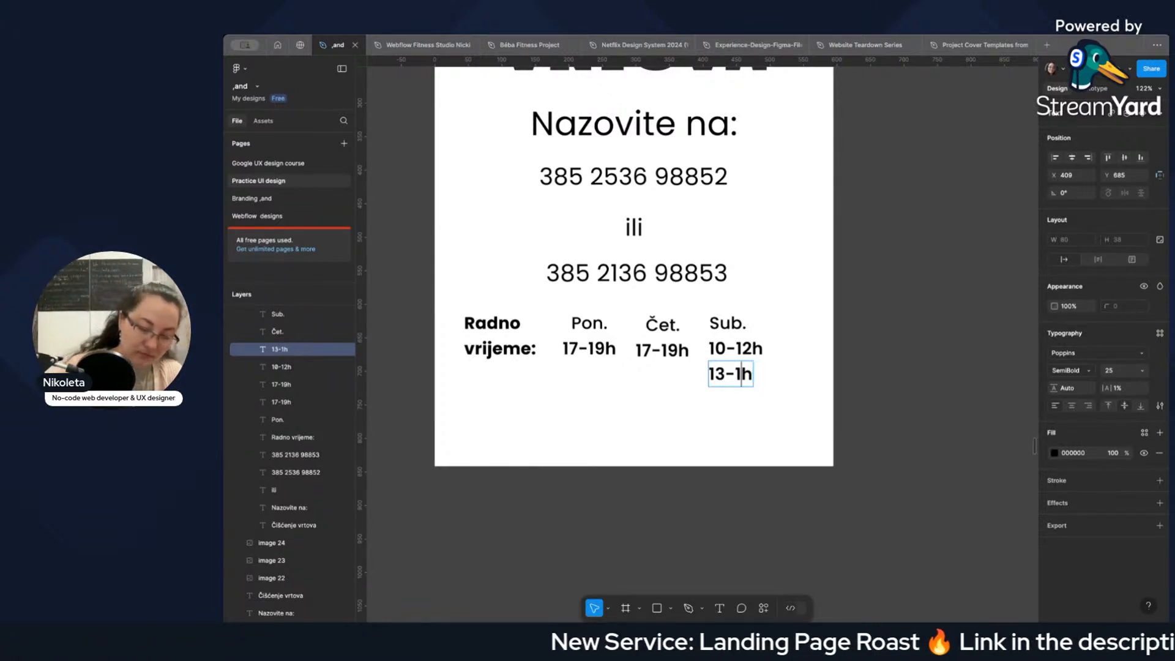
text(8)
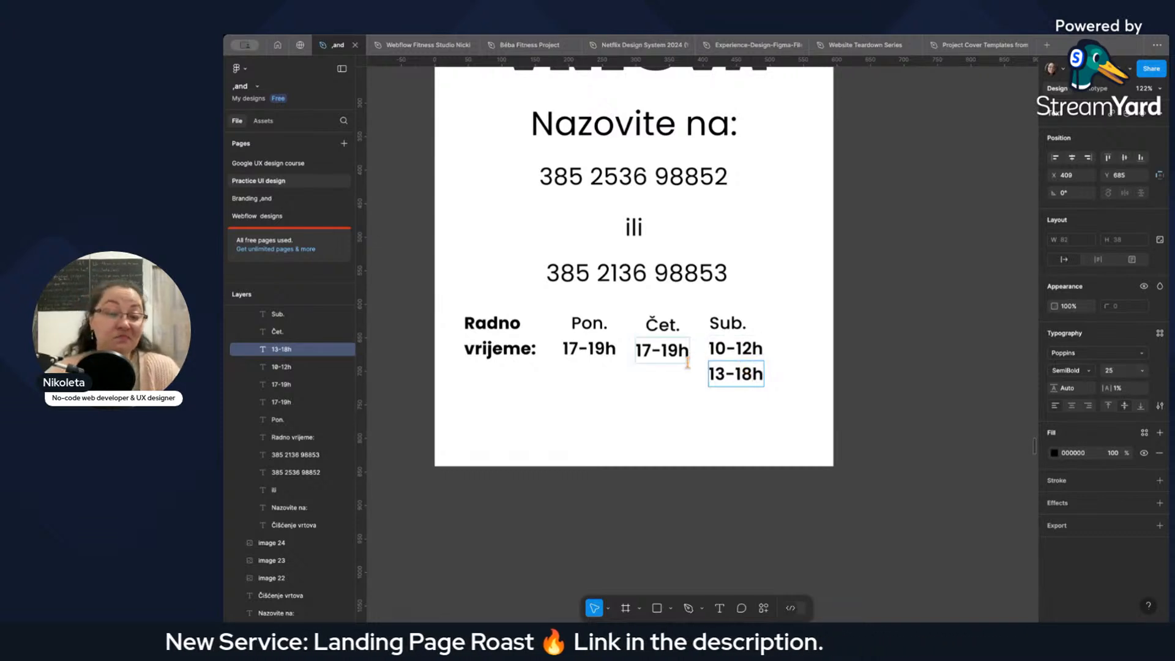
click(782, 348)
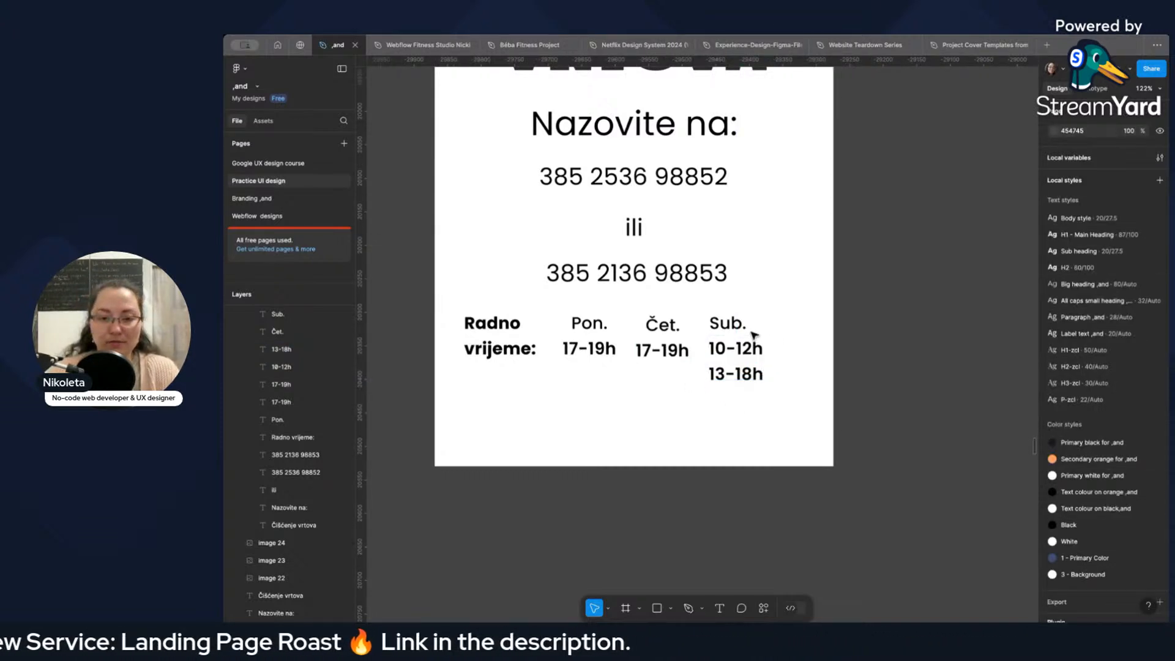
Examine the working-hours table and the boxed note beside the Saturday column on the poster photo, comparing them with the A4 layout.
scroll(754, 334, down, 5)
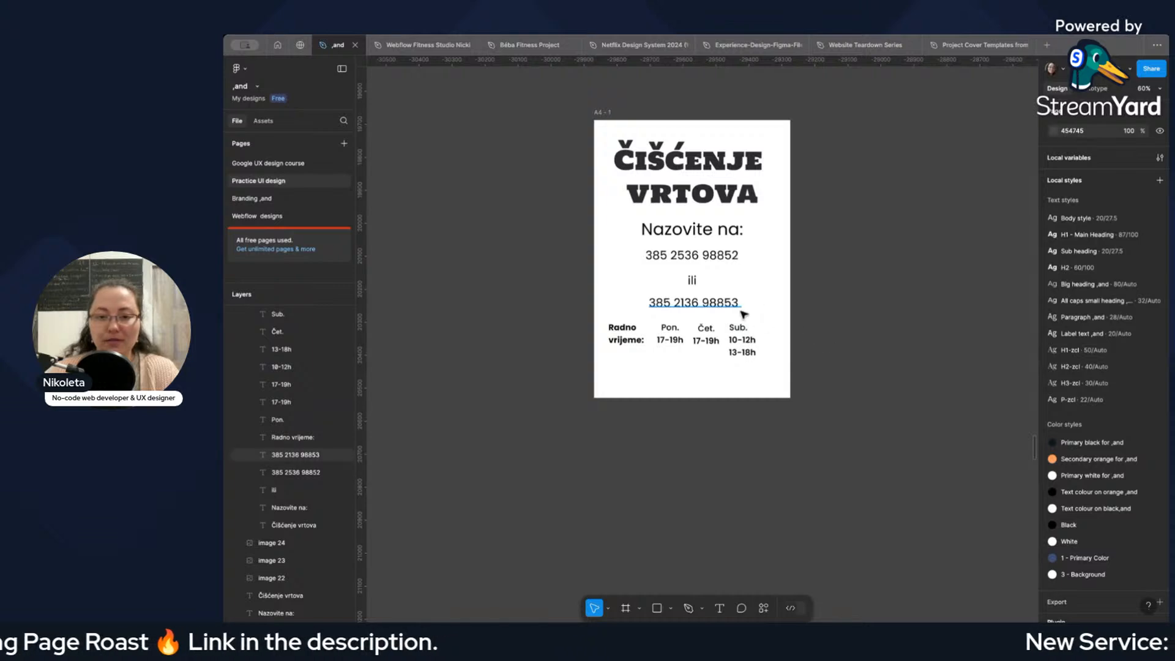
scroll(808, 317, down, 8)
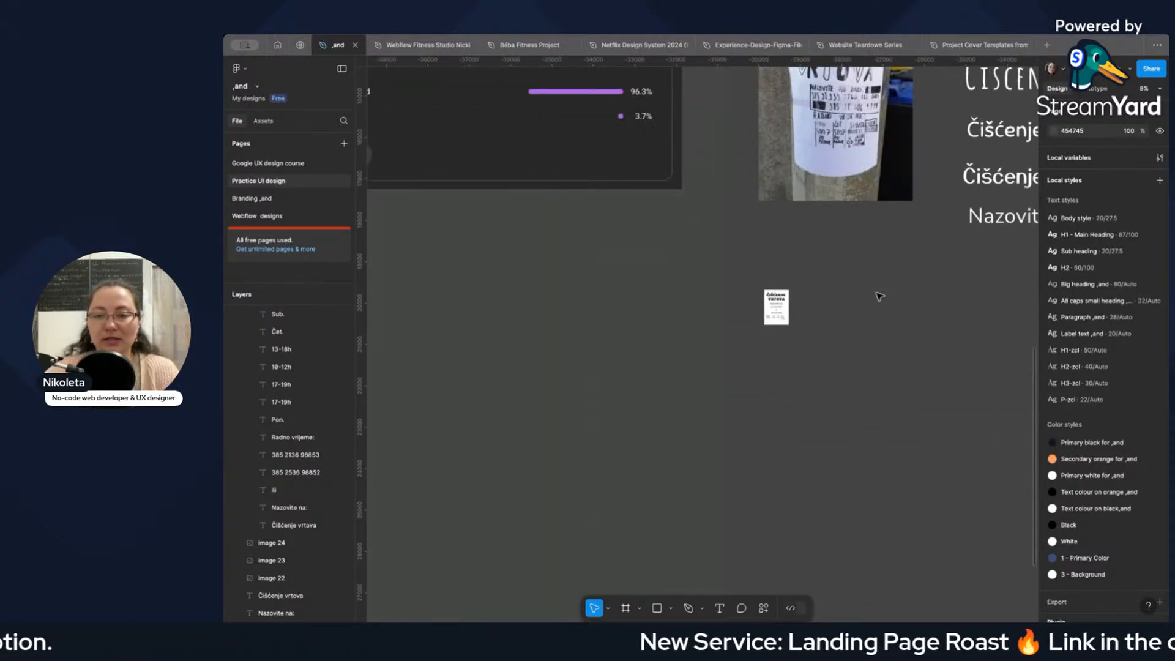
scroll(879, 297, up, 6)
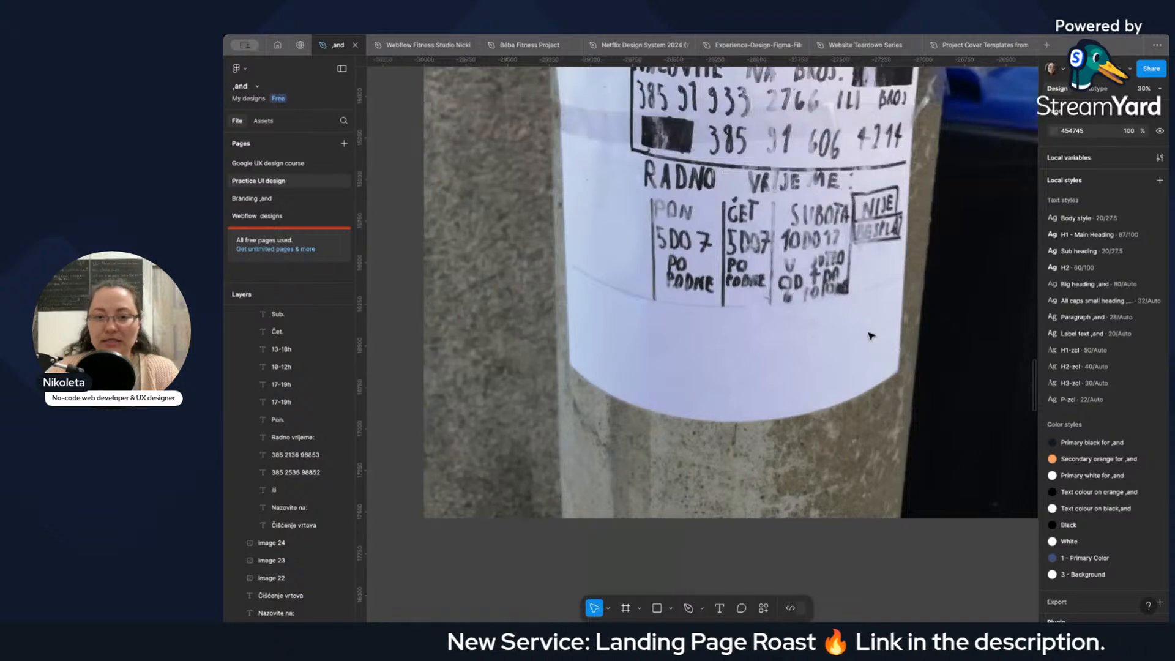
scroll(871, 336, up, 4)
scroll(870, 334, down, 12)
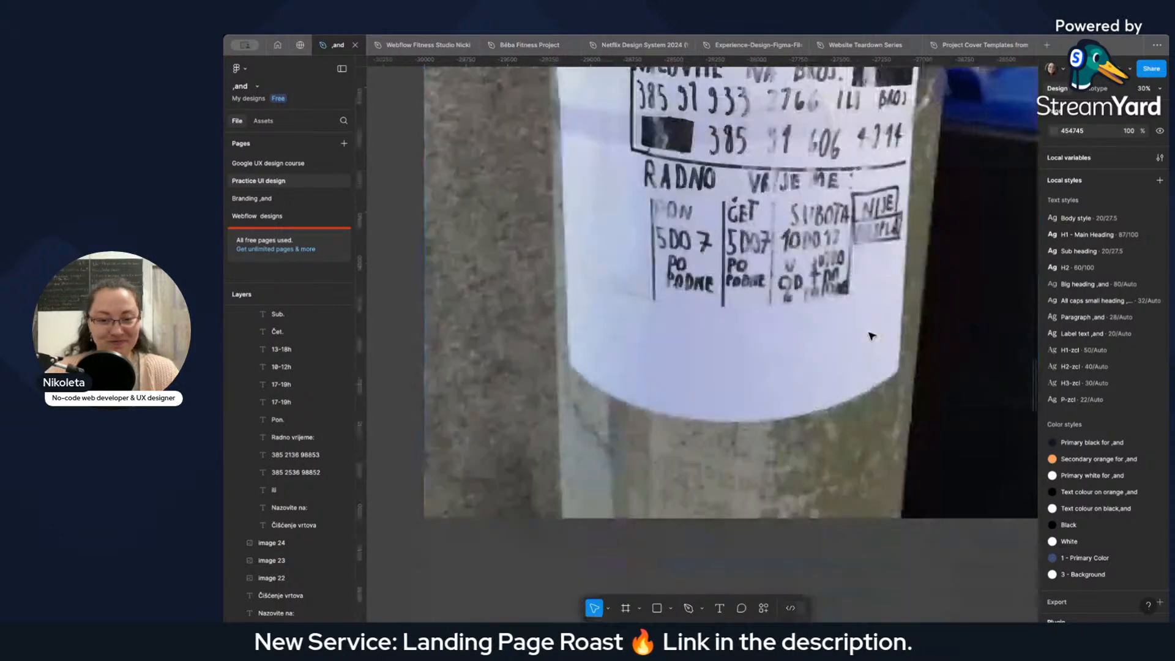
scroll(511, 385, up, 2)
scroll(512, 385, up, 5)
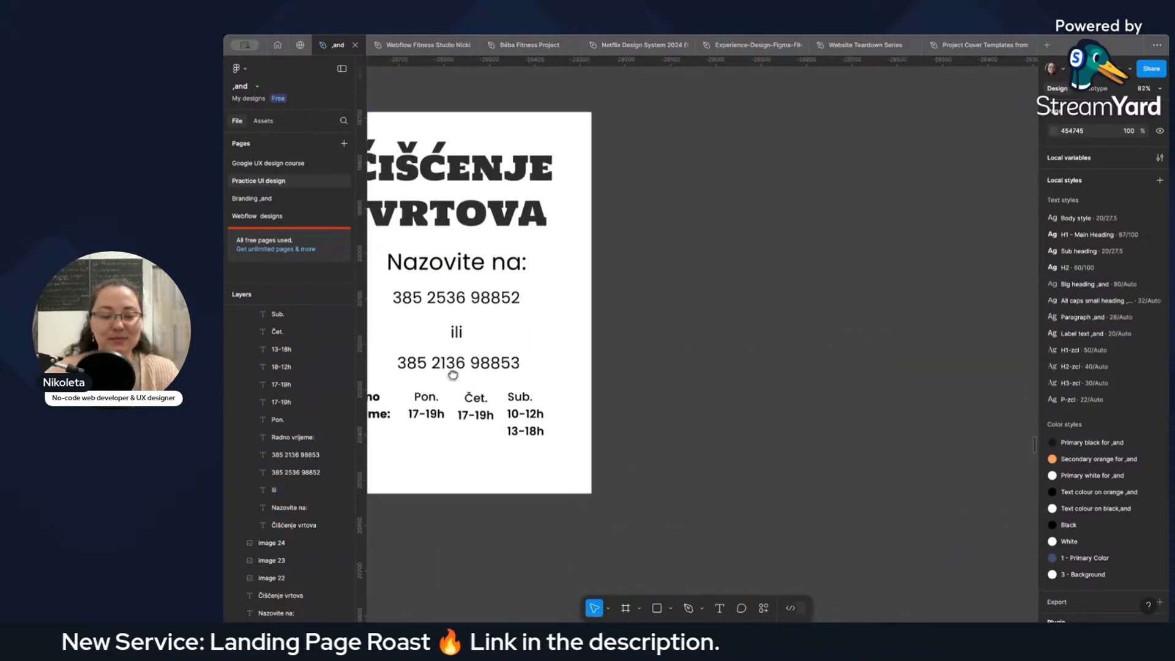
scroll(454, 375, left, 3)
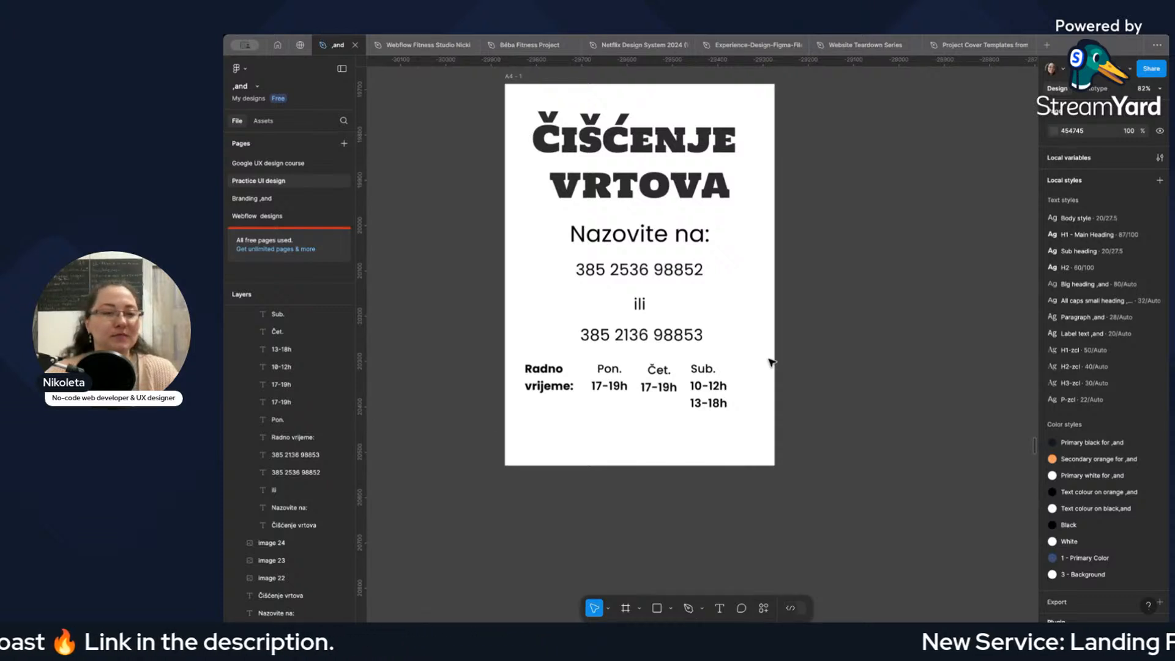
Duplicate the "Radno vrijeme:" text below itself and change the copy to "Cijena po dogovoru!".
click(561, 386)
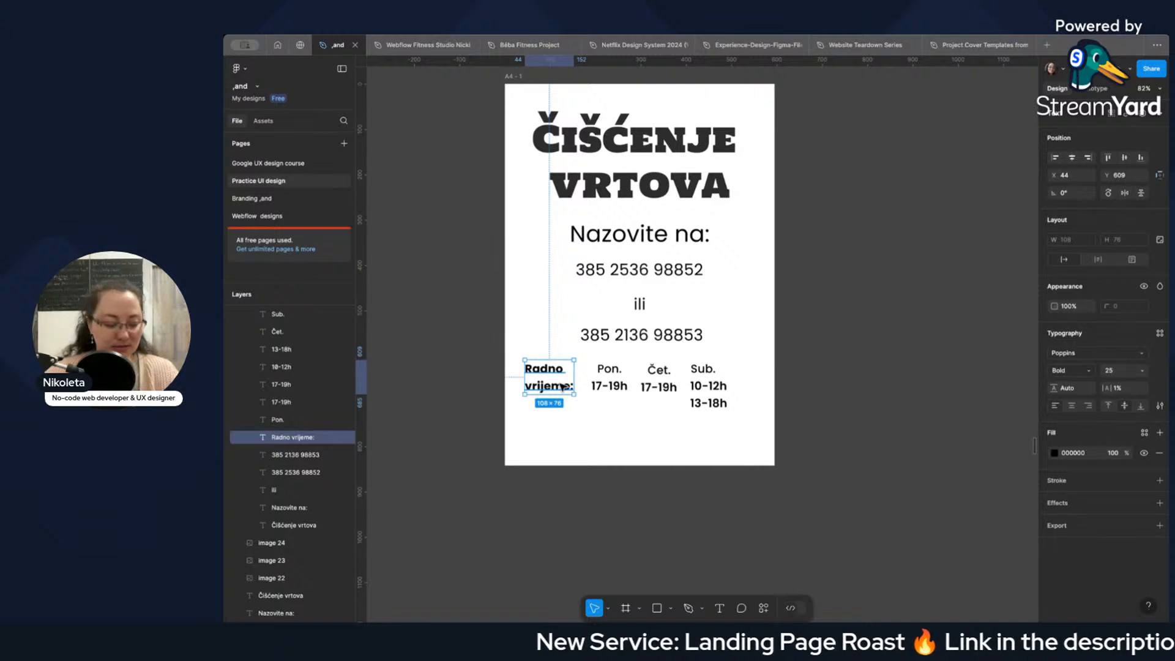
drag(562, 386, 561, 434)
double_click(562, 434)
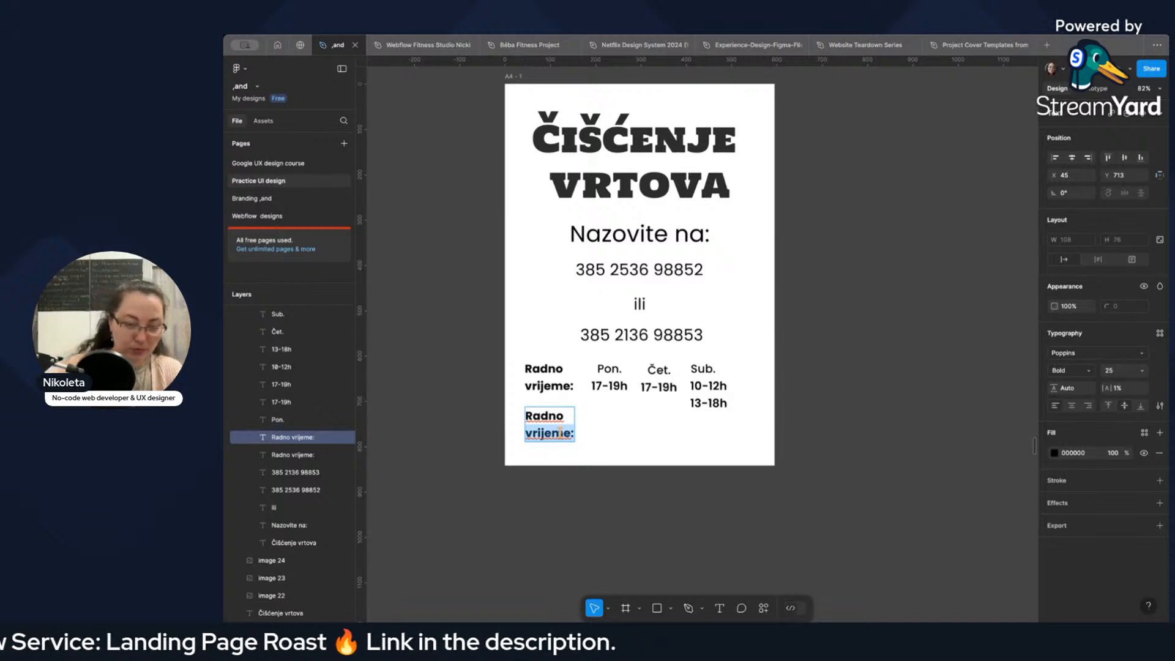
text(Cije)
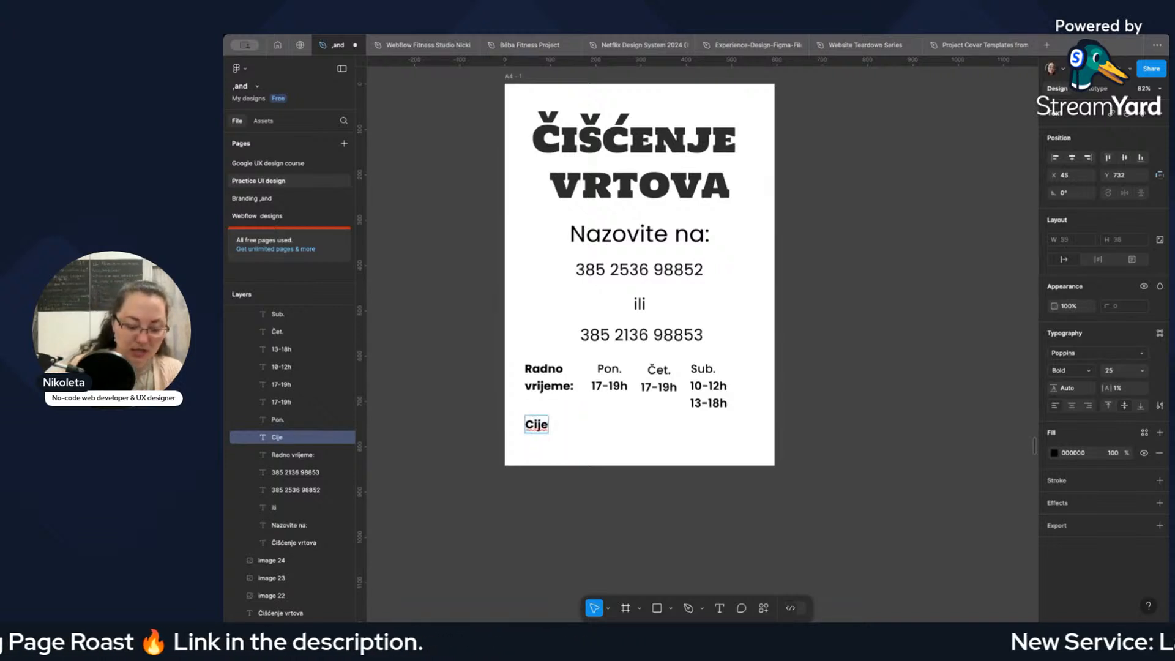
text(na po do)
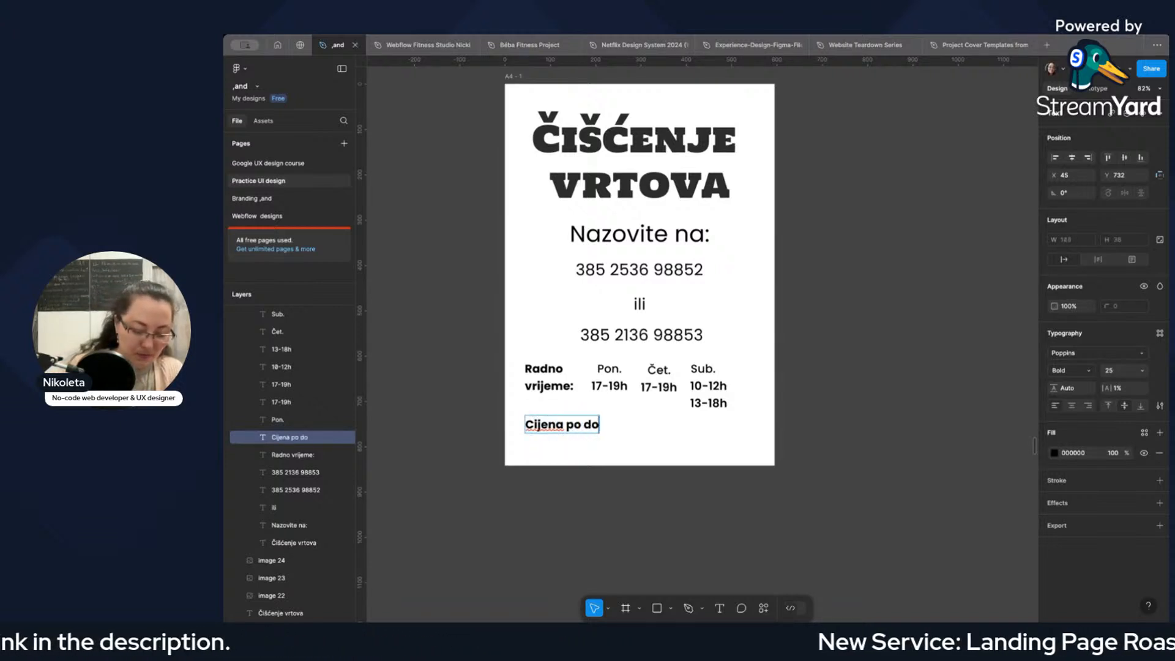
text(govoru!)
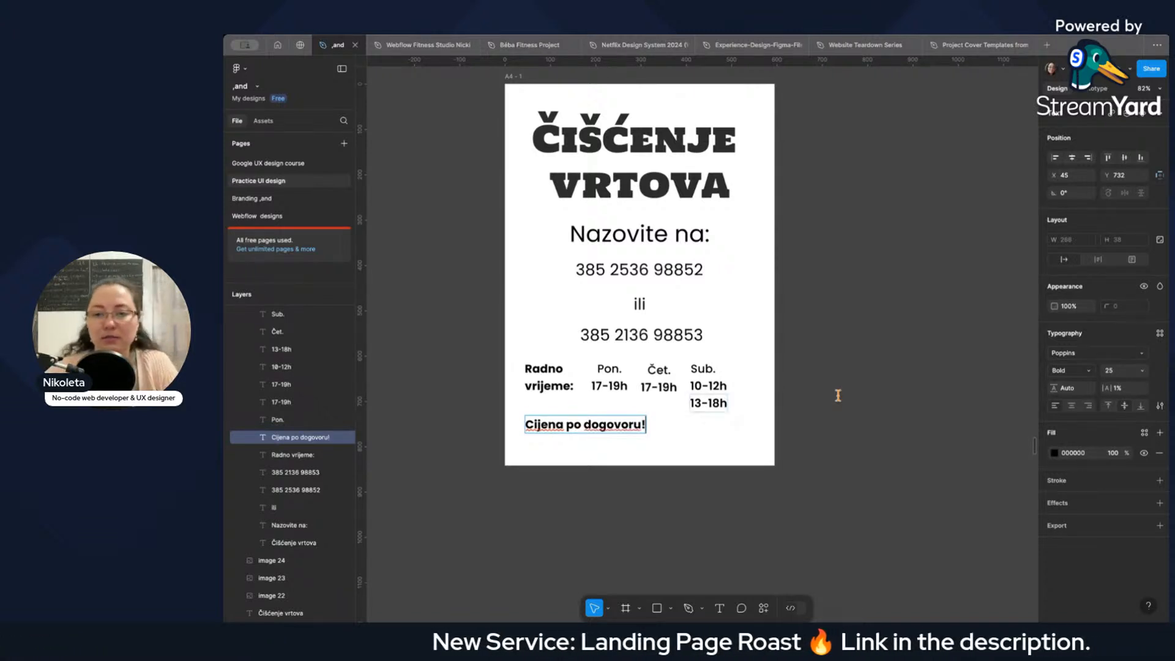
Centre the text of "Cijena po dogovoru!" and align it to the poster's bottom edge and horizontal centre.
click(1072, 407)
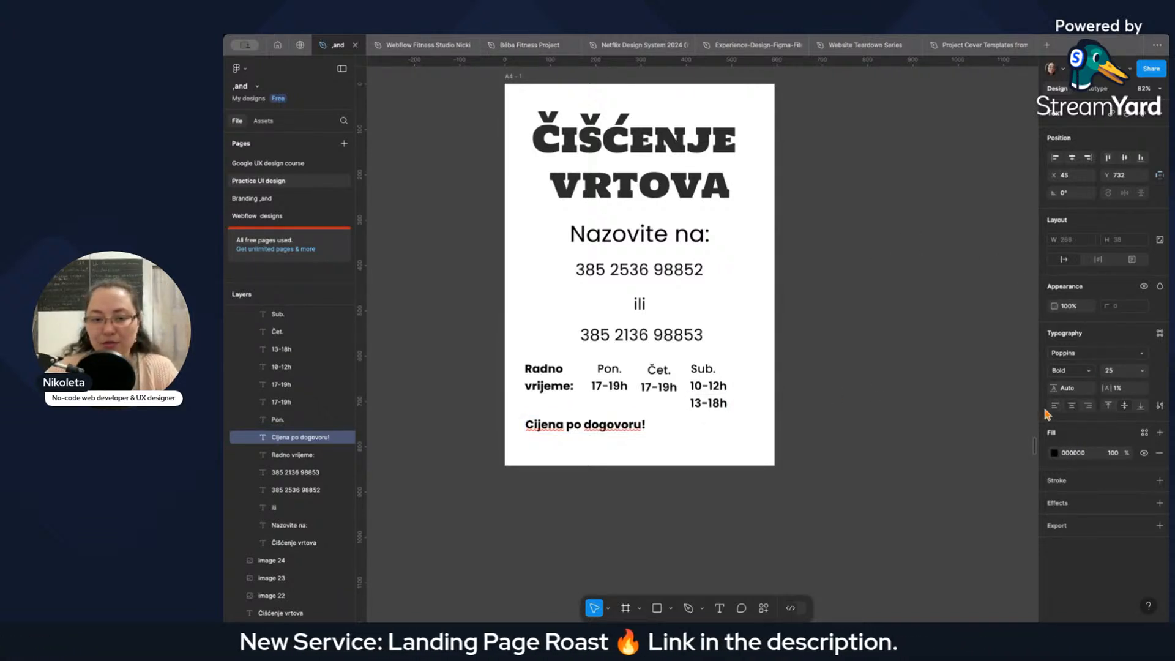
click(601, 439)
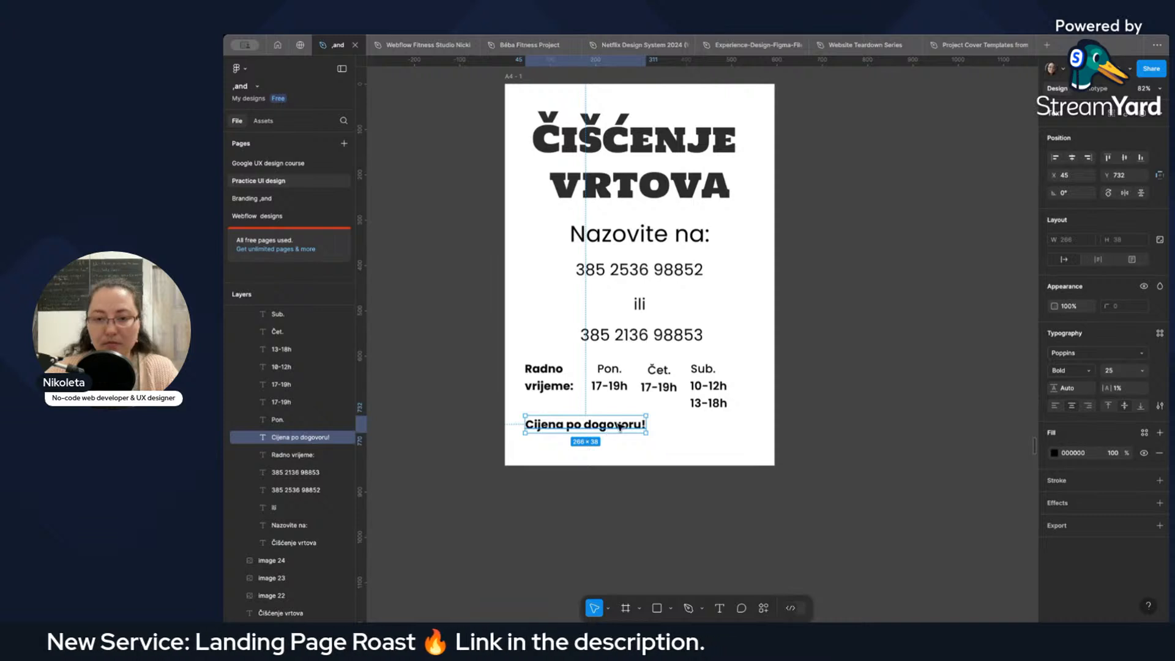
click(1140, 158)
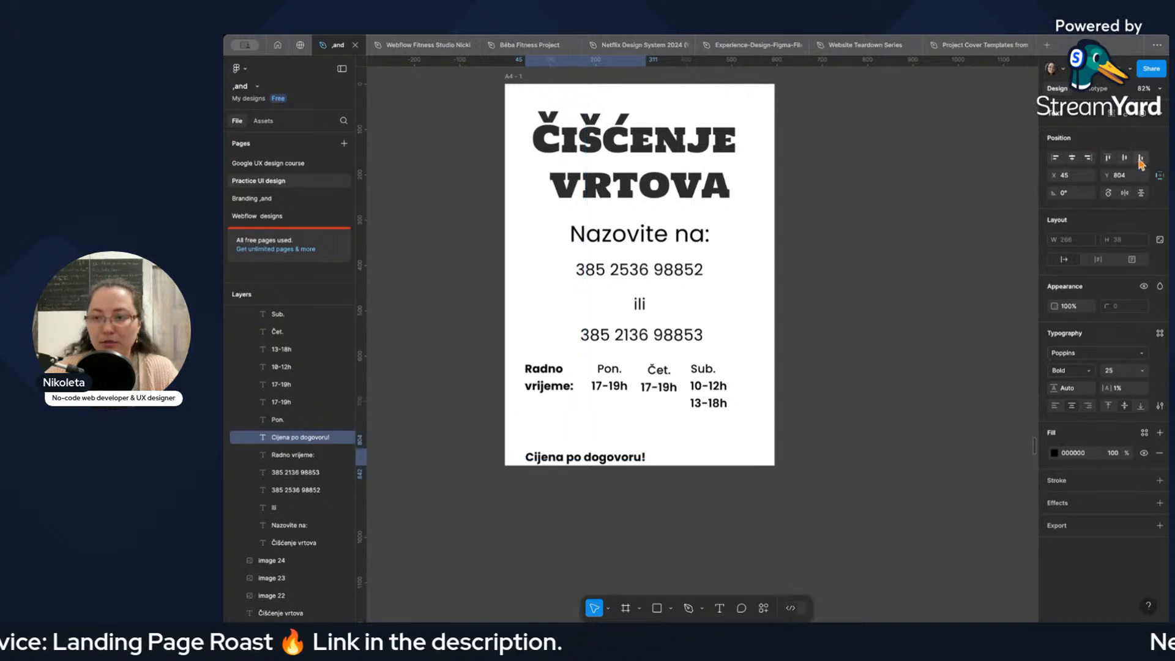
click(1071, 158)
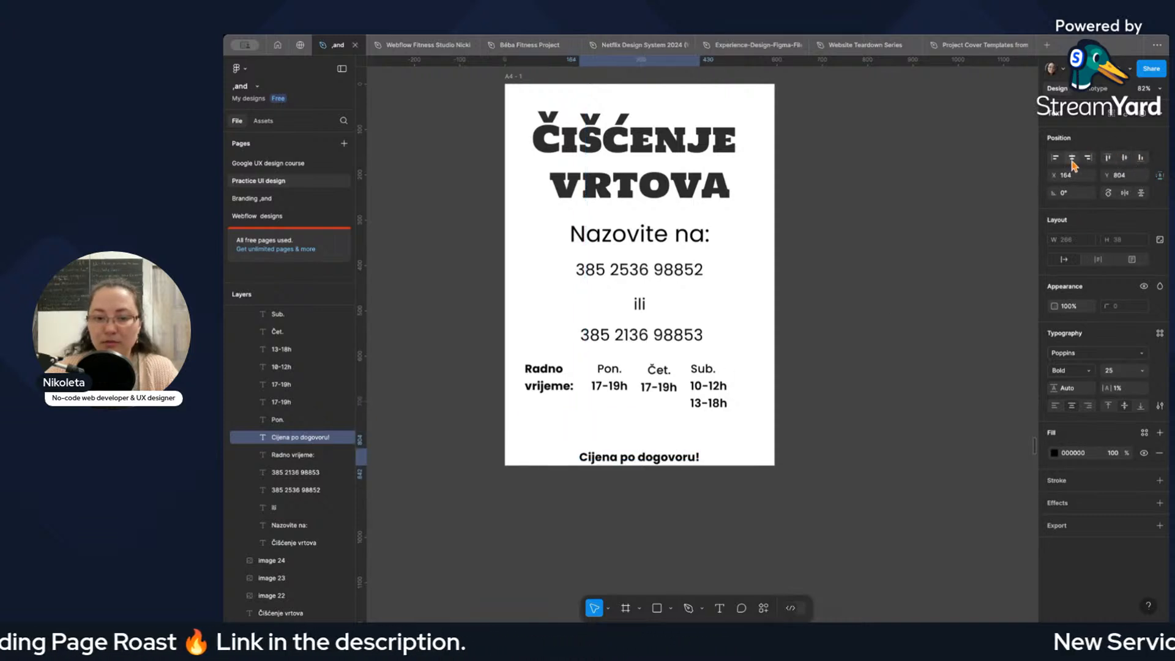
click(719, 451)
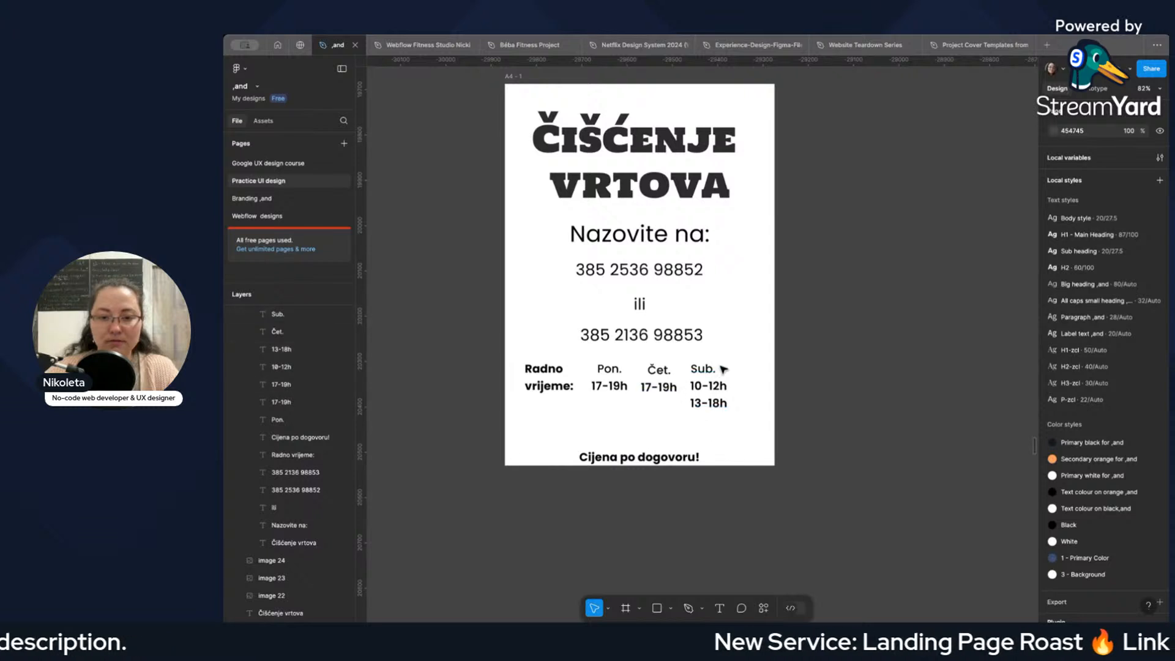
Move the whole "Radno vrijeme:" block with its days and hours slightly right and down on the poster.
drag(521, 363, 737, 412)
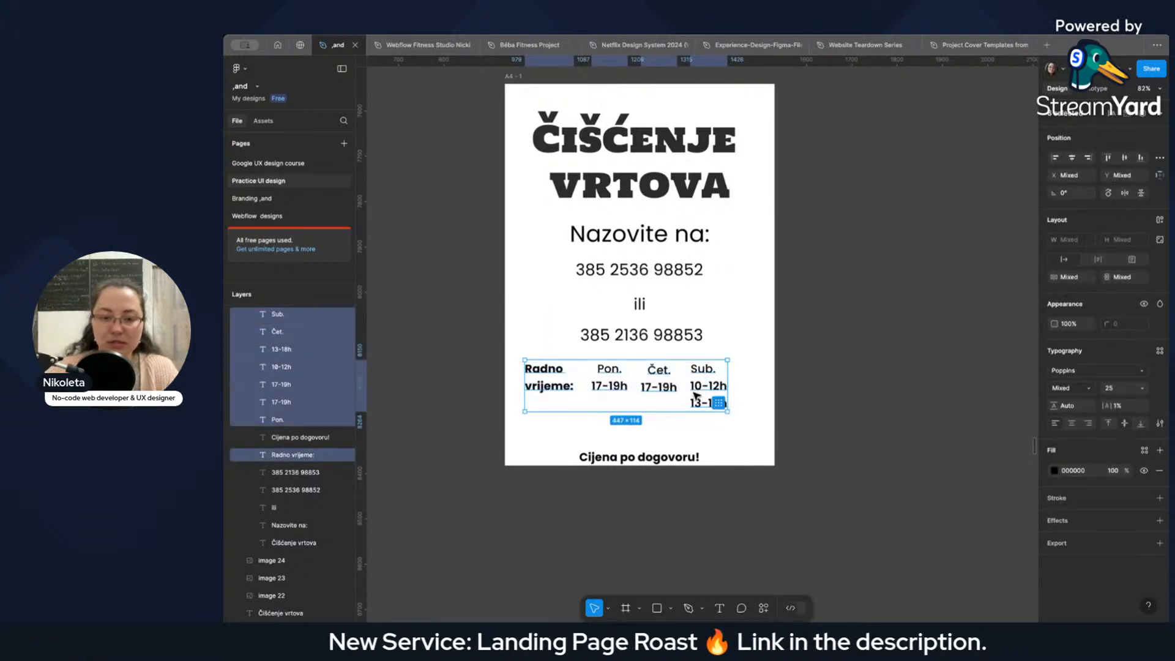
drag(647, 405, 662, 412)
click(661, 425)
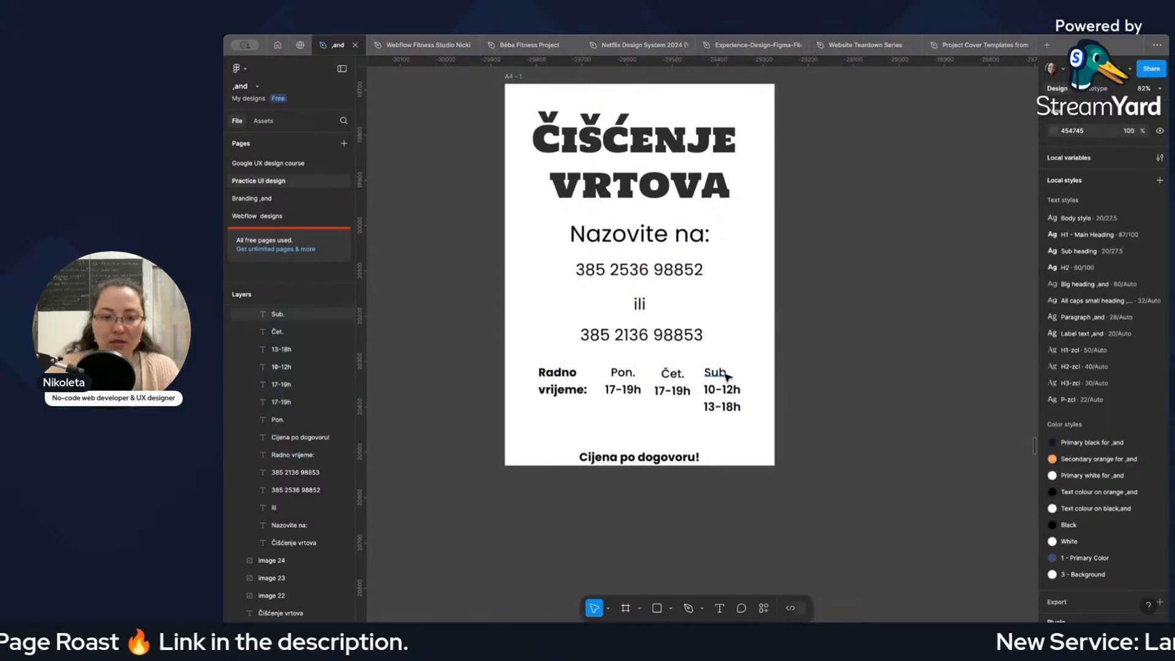
Move the "Čišćenje vrtova" heading up to Y 53.
scroll(727, 376, up, 3)
click(687, 286)
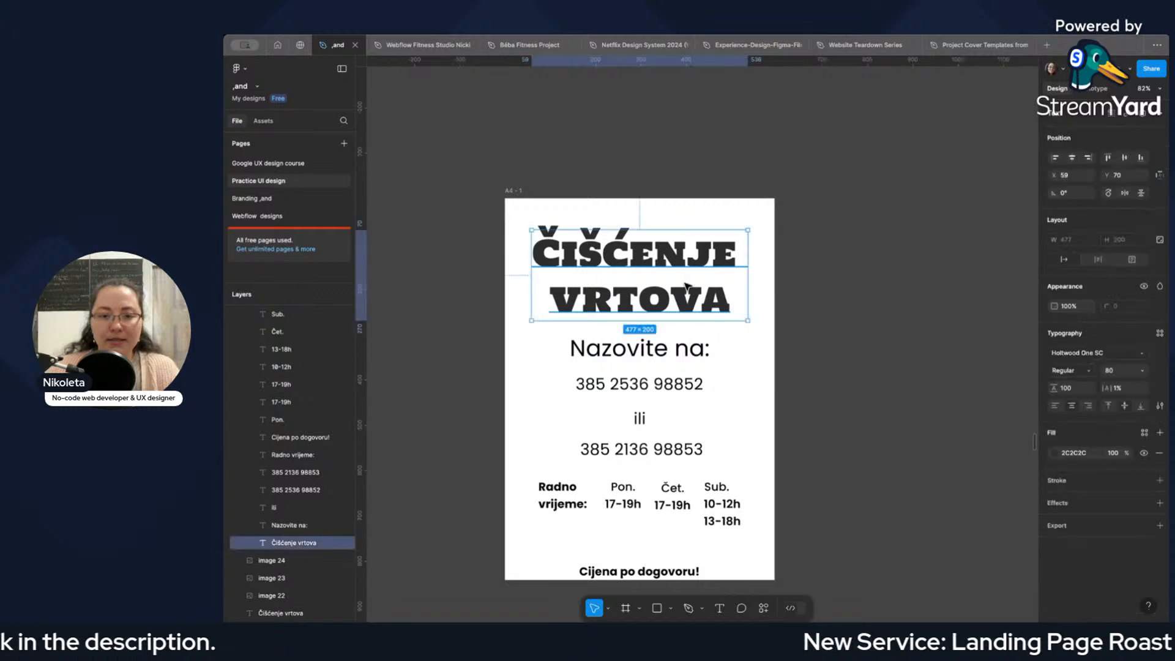
drag(688, 286, 687, 277)
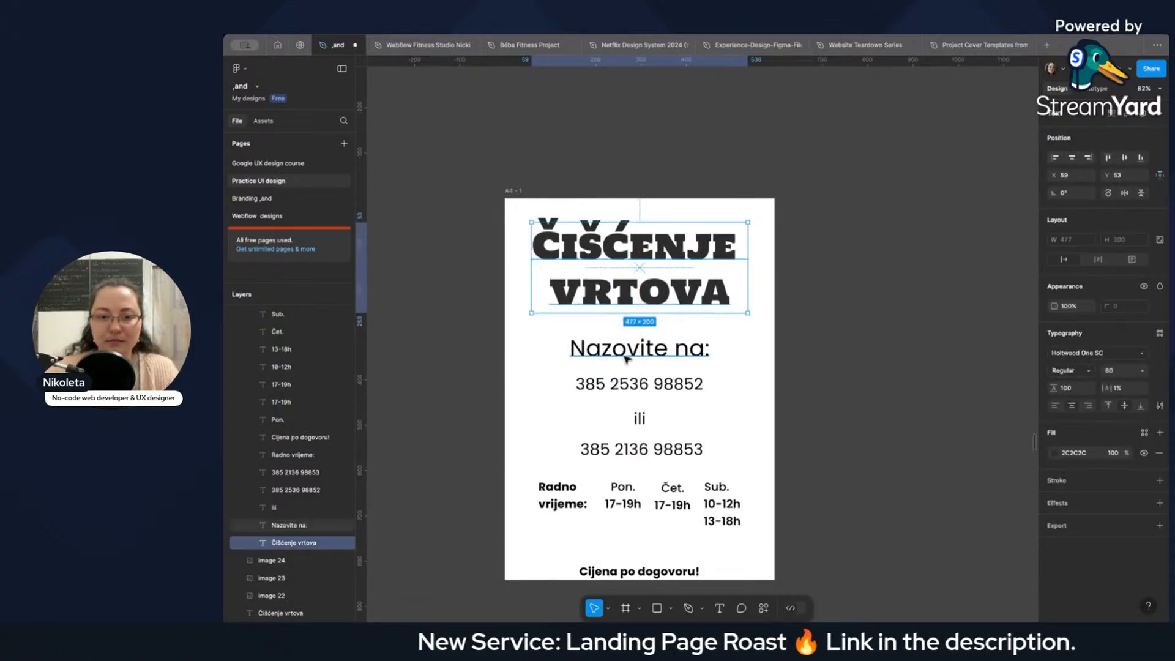
Set the font size of "Nazovite na:" to 40 and move it left to line up with the heading's left edge.
click(640, 354)
click(1113, 370)
text(4)
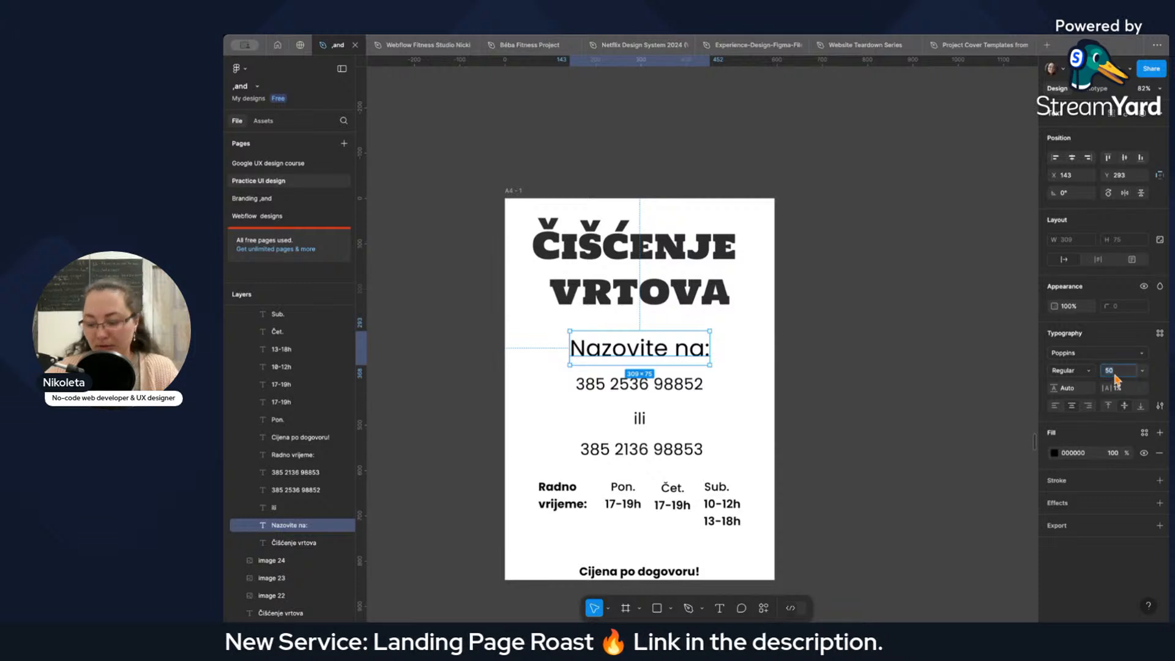
text(0)
key(Return)
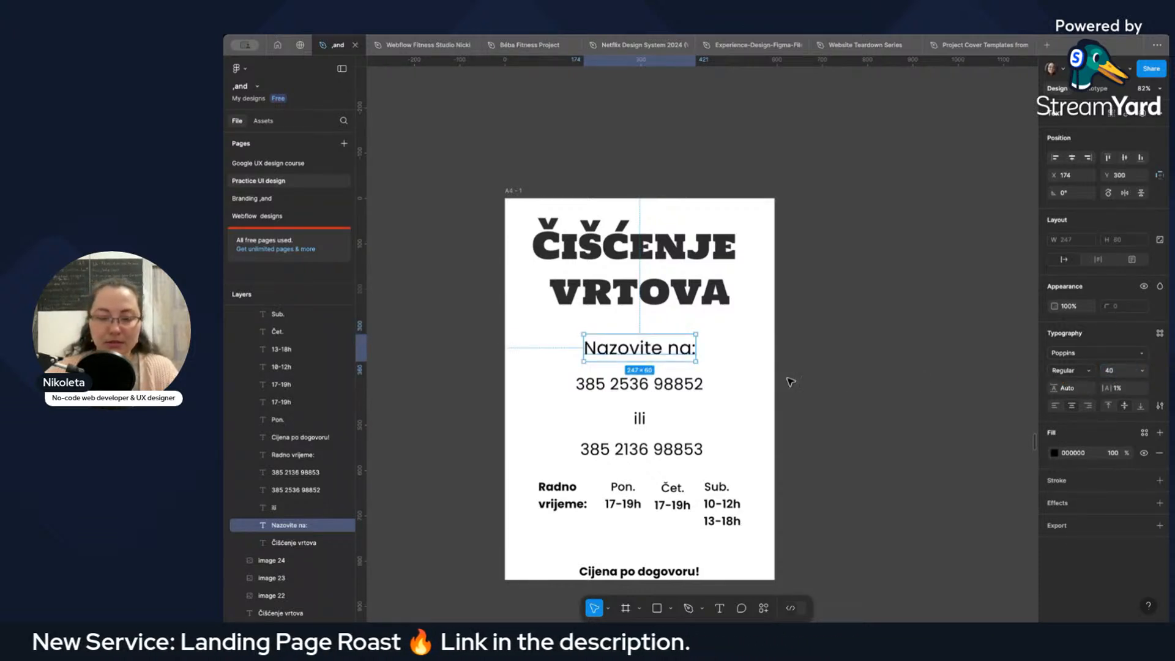
drag(672, 349, 624, 349)
Add a layout grid to the A4 poster frame and set it to 12 columns.
click(512, 191)
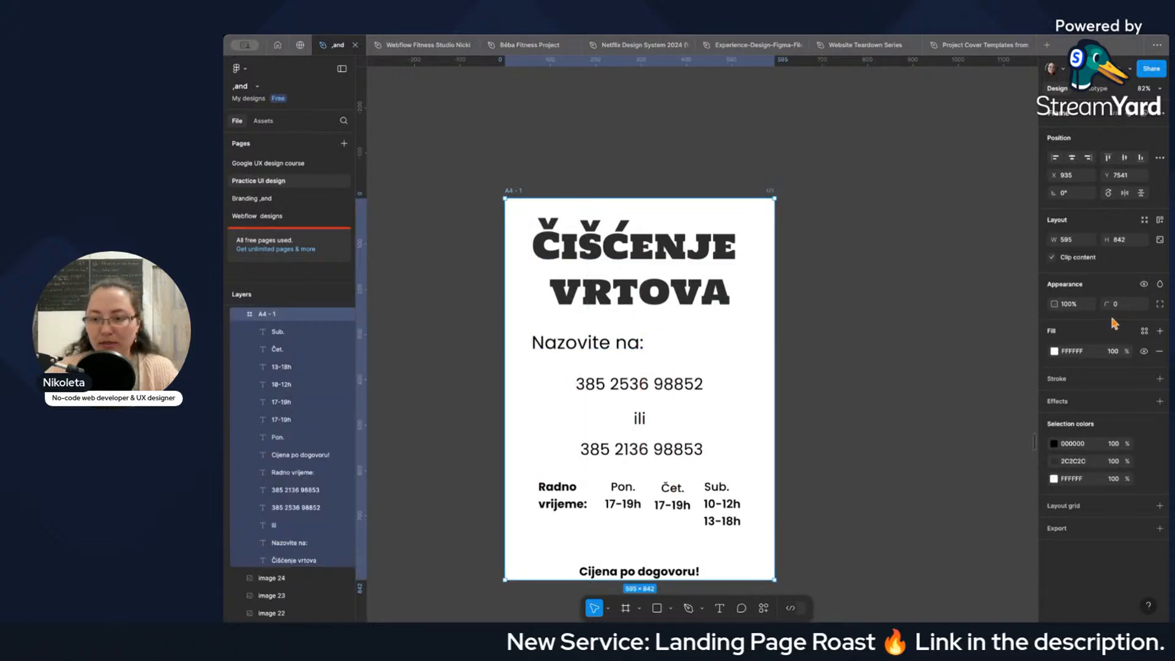
click(1114, 508)
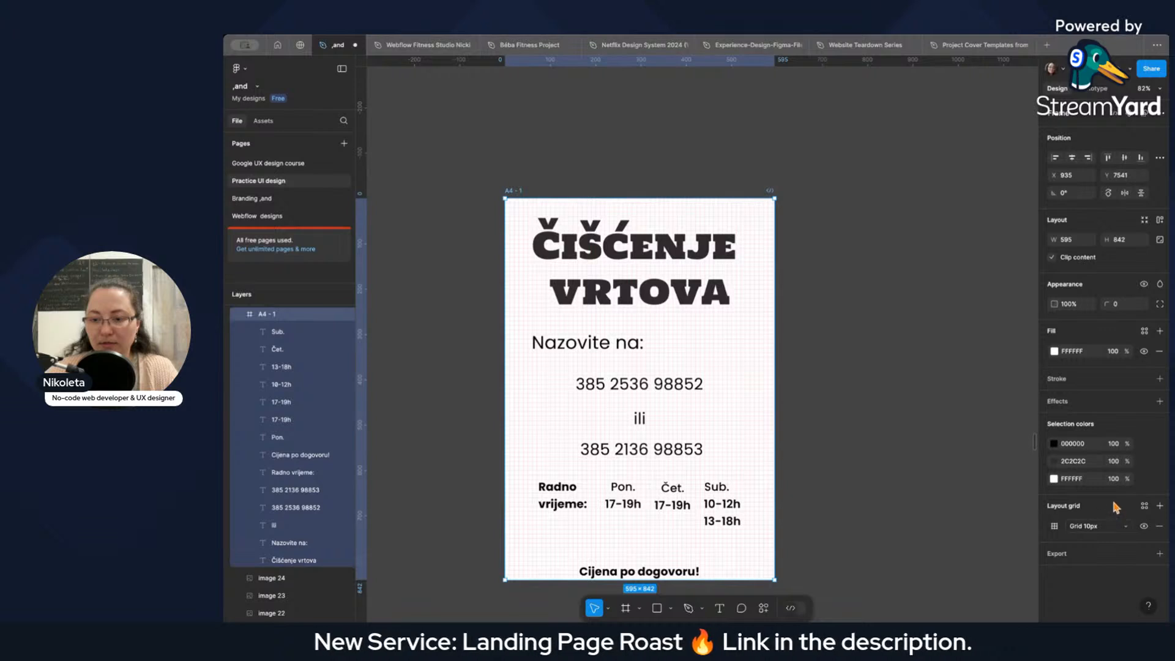
click(1089, 526)
click(1090, 538)
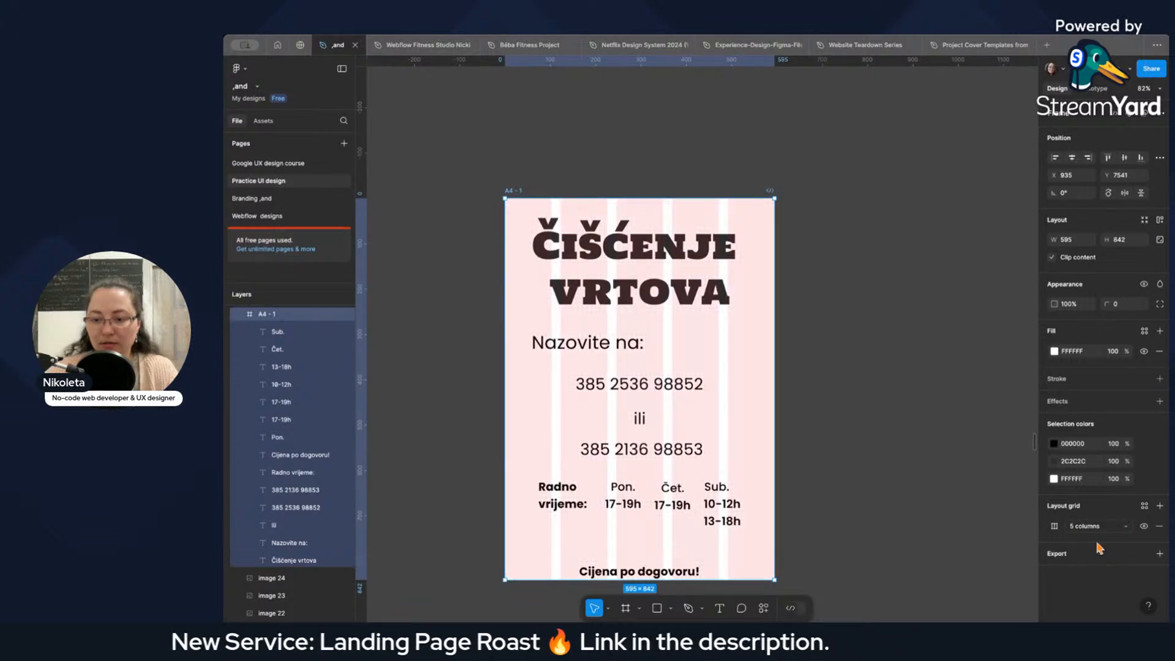
click(1060, 535)
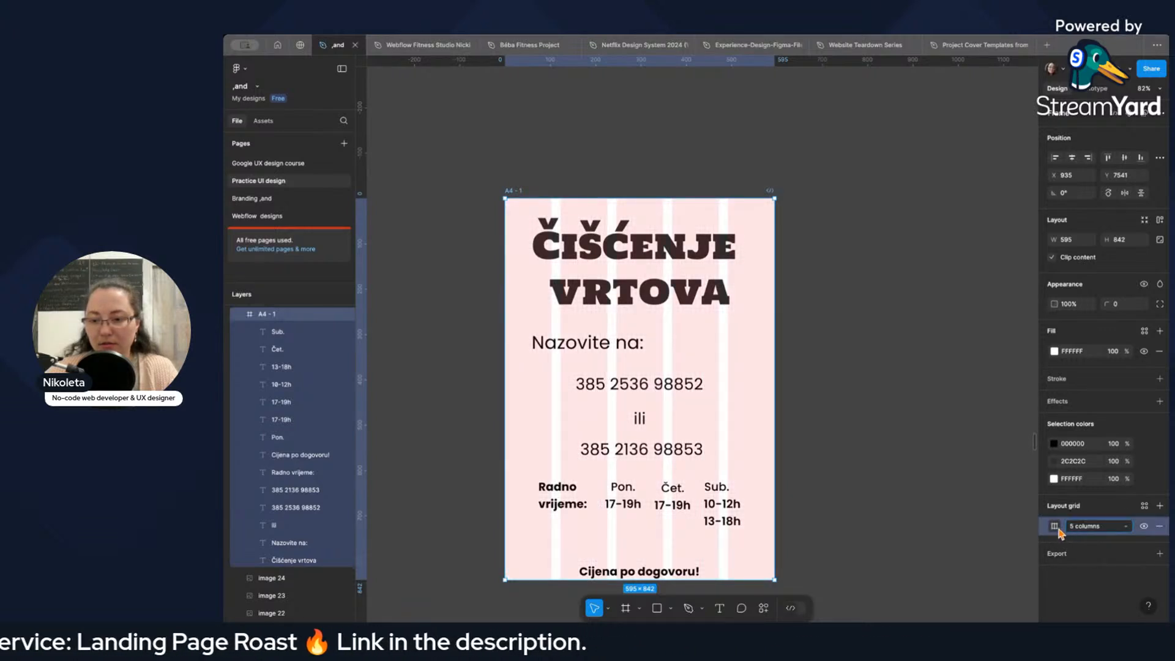
click(1057, 527)
text(12)
key(Return)
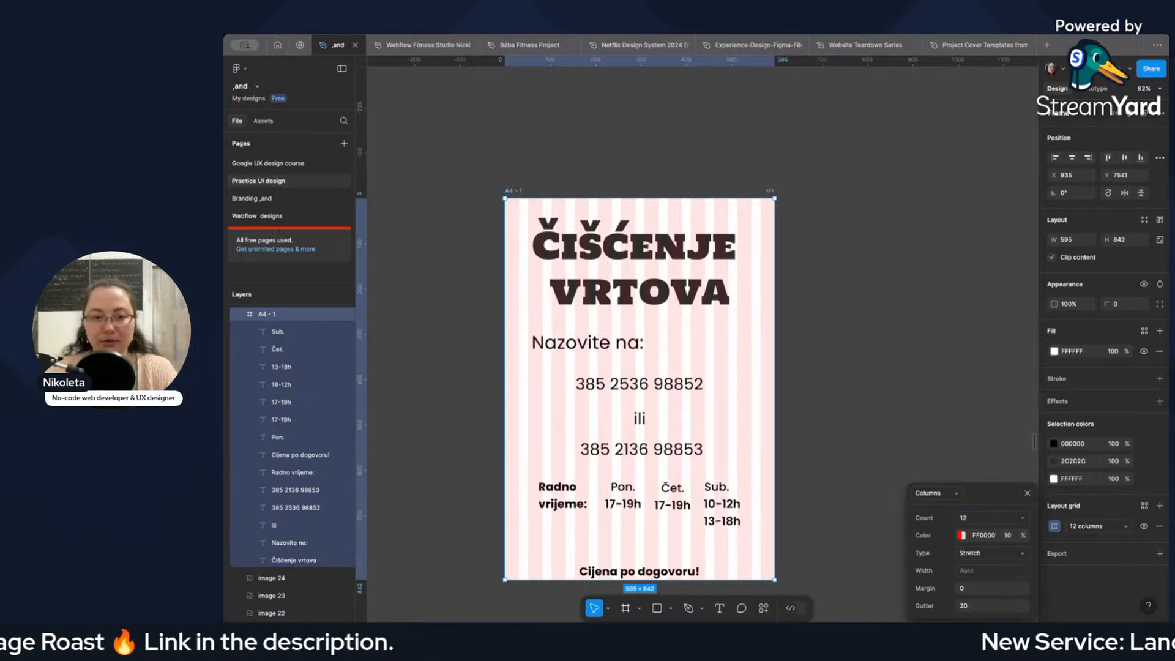
Set the poster frame's layout grid to 8 columns.
click(966, 518)
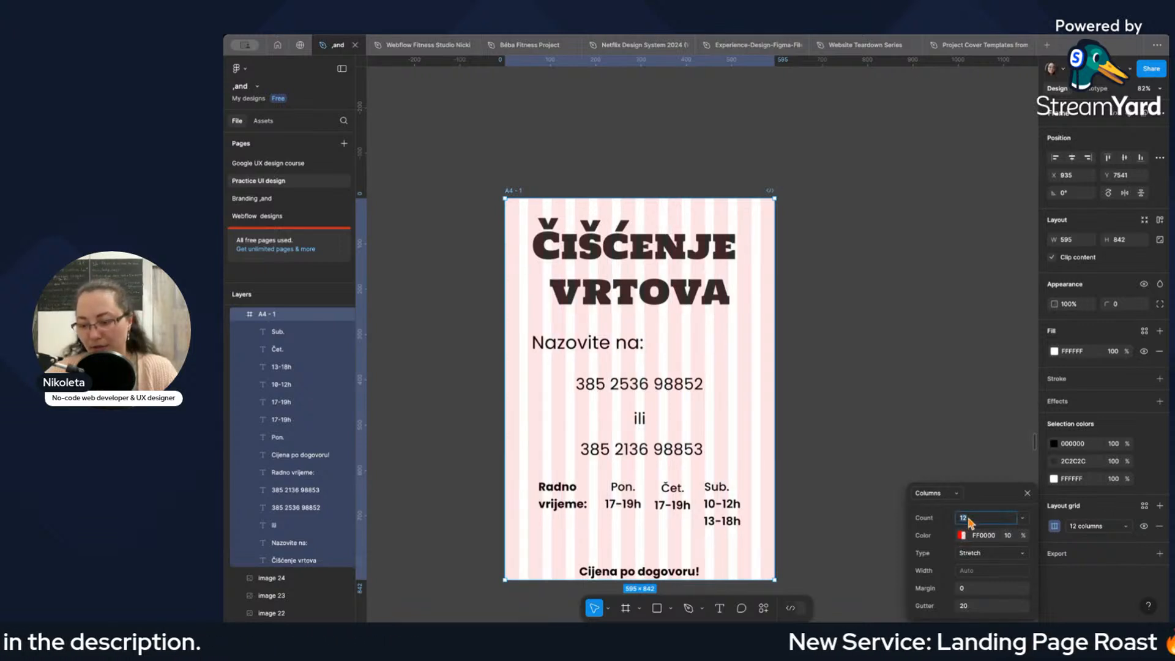
text(8)
key(Return)
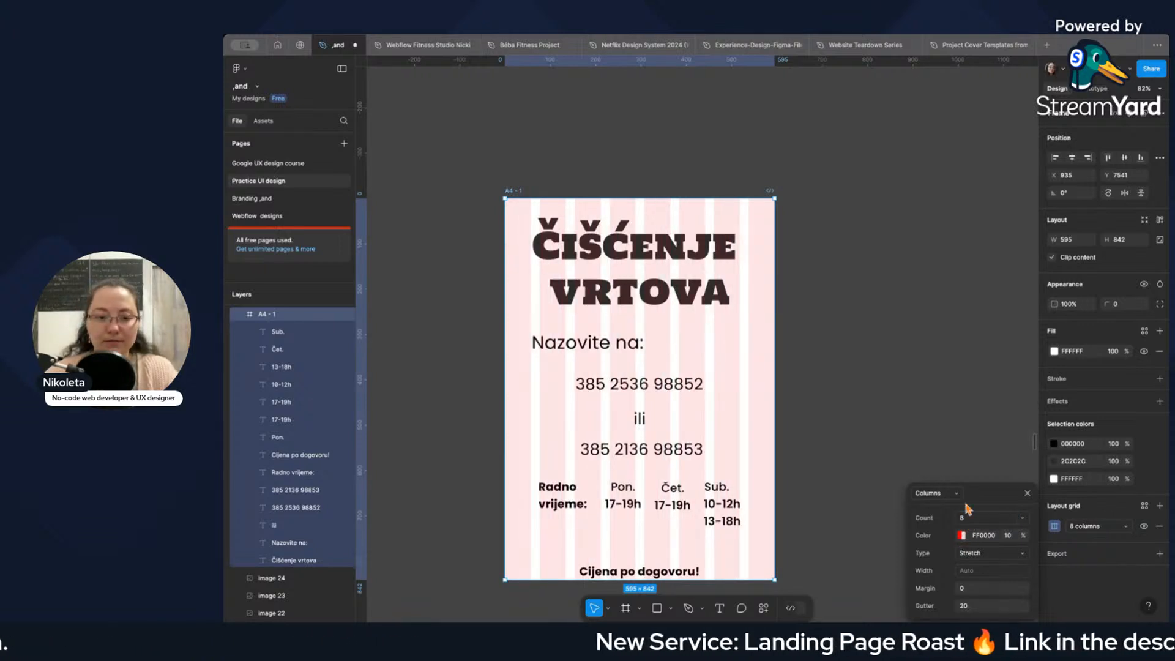
click(952, 455)
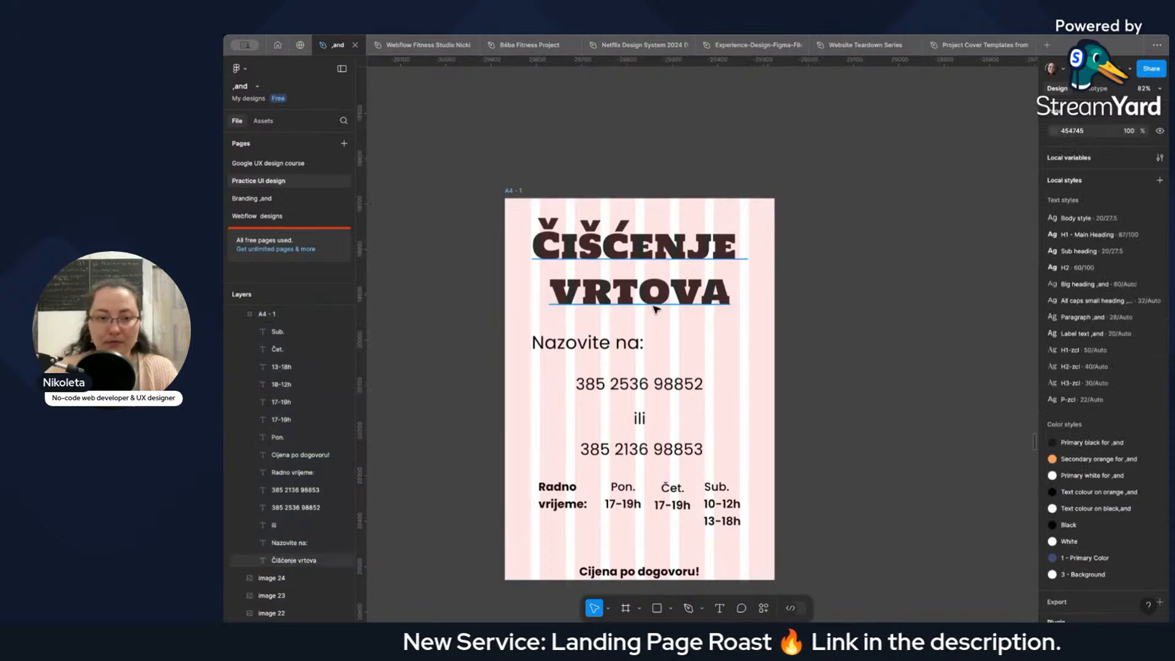
Centre the "Čišćenje vrtova" heading horizontally on the poster at Y 51 and move "Nazovite na:" to X 54, Y 287.
click(638, 266)
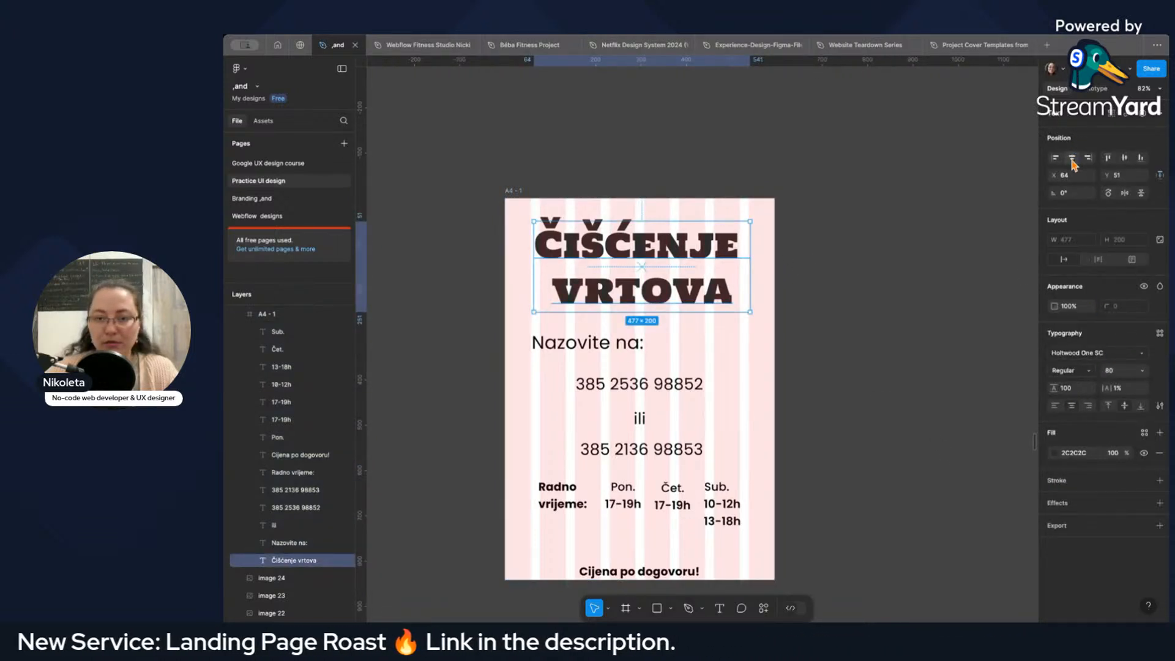
click(569, 345)
drag(569, 346, 576, 351)
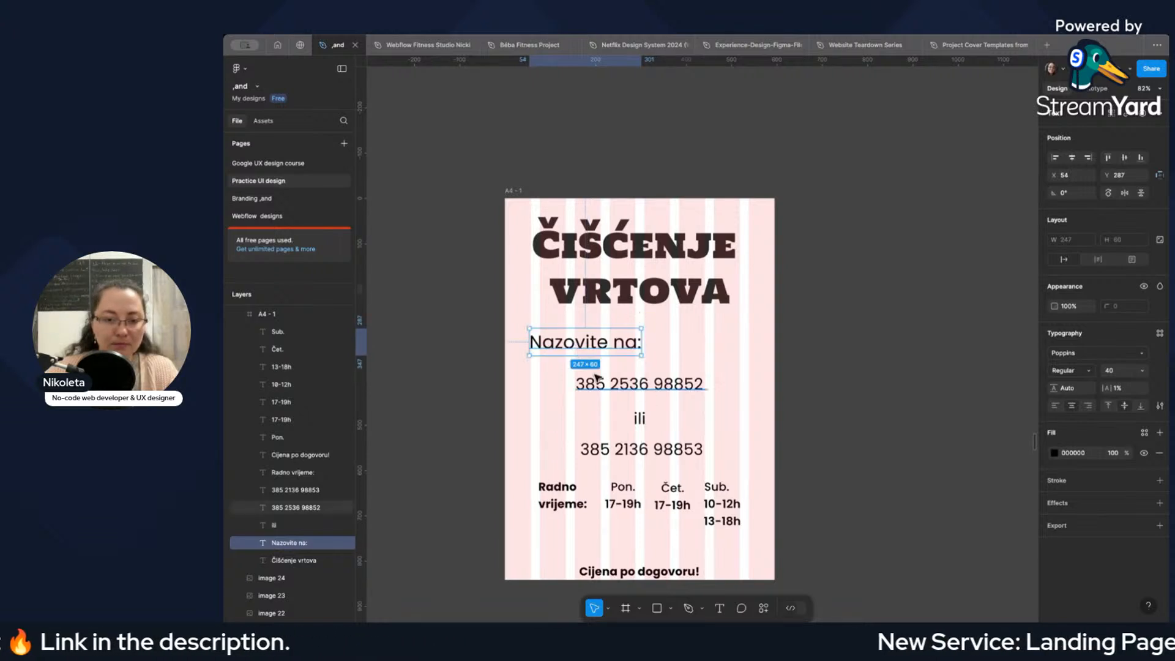
Move the first phone number directly under "Nazovite na:" at X 54, Y 347 and set its font size to 30.
click(639, 387)
drag(639, 387, 596, 375)
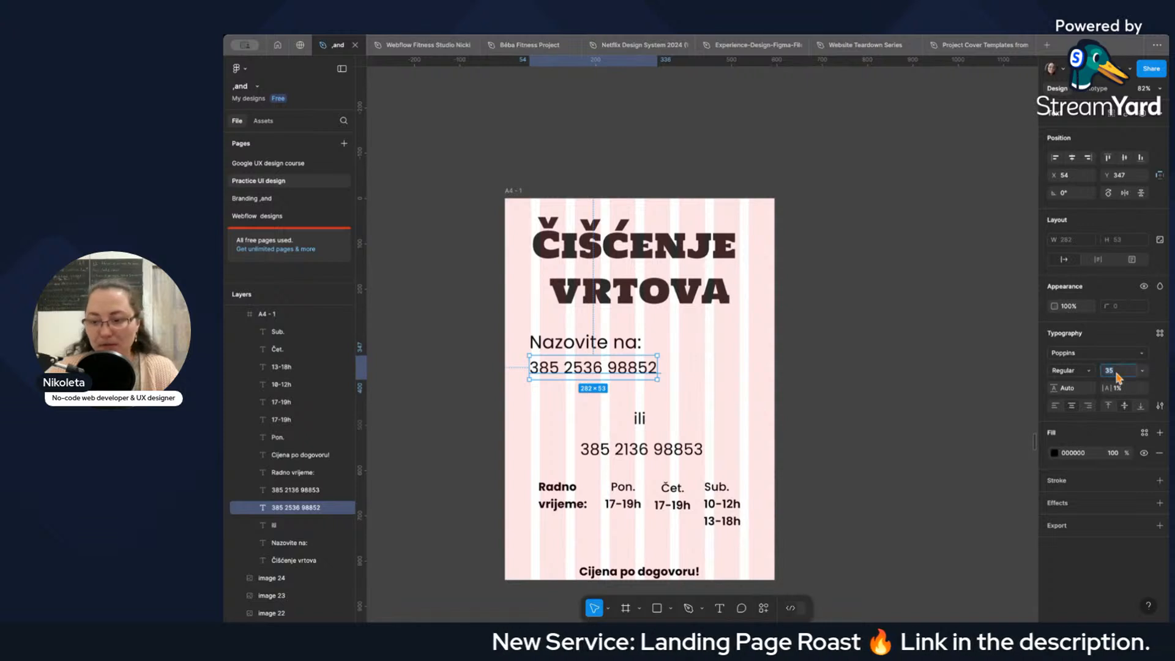
text(30)
key(Return)
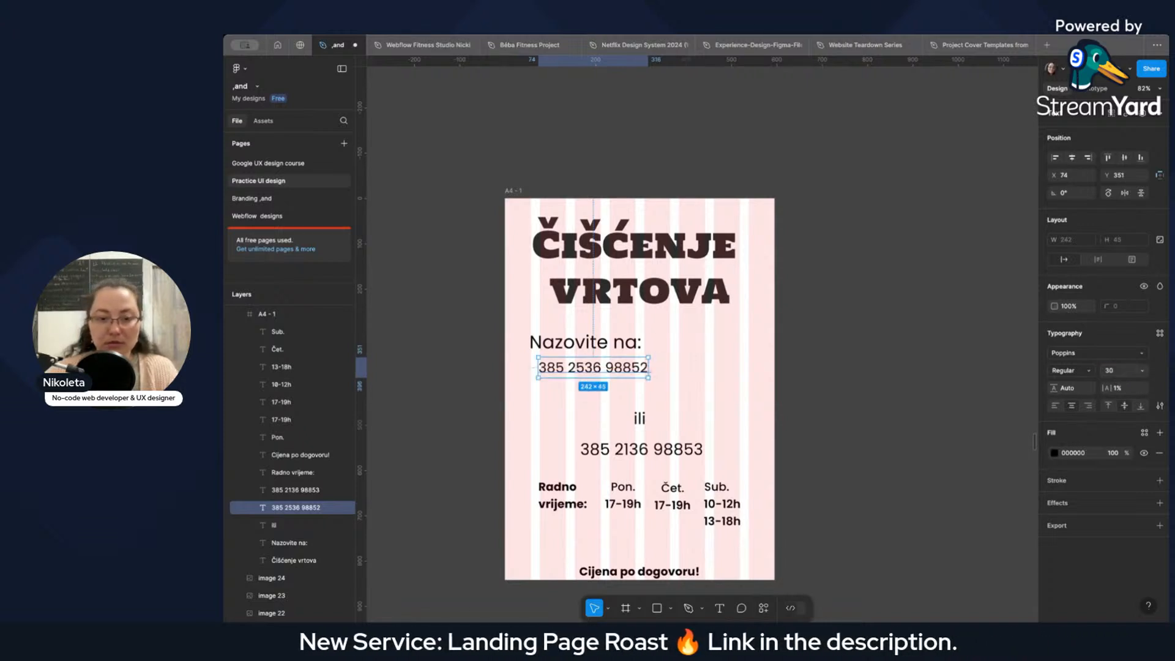
Try font size 25 on the first phone number with its left edge at X 54, and return it to 30.
click(1115, 370)
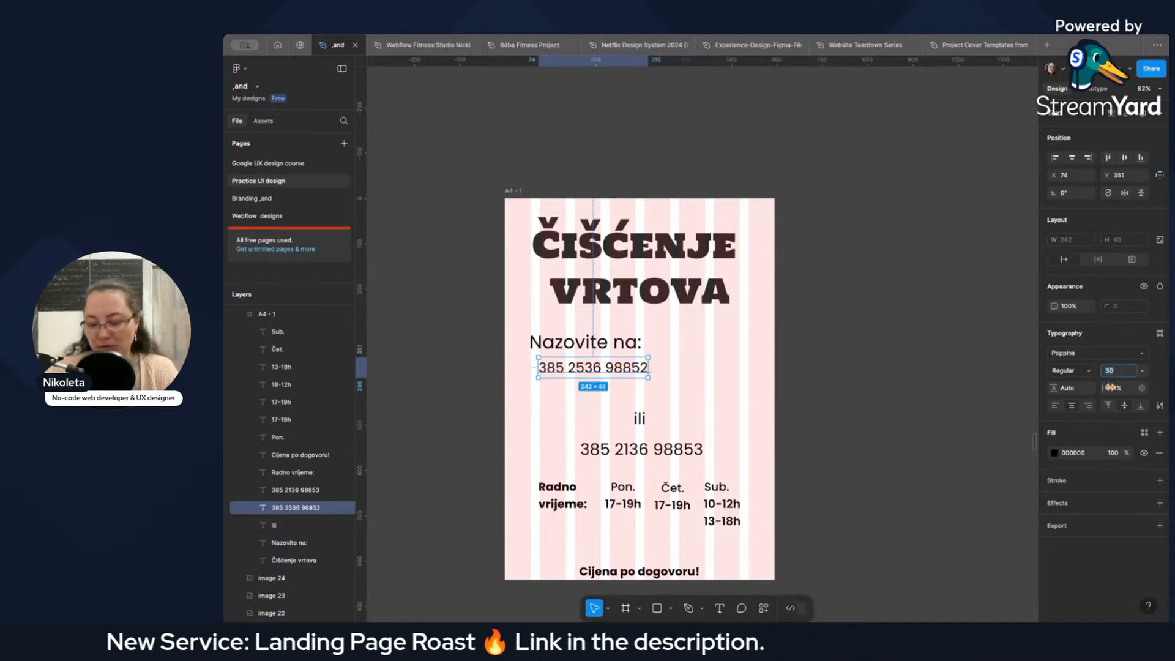
text(25)
key(Return)
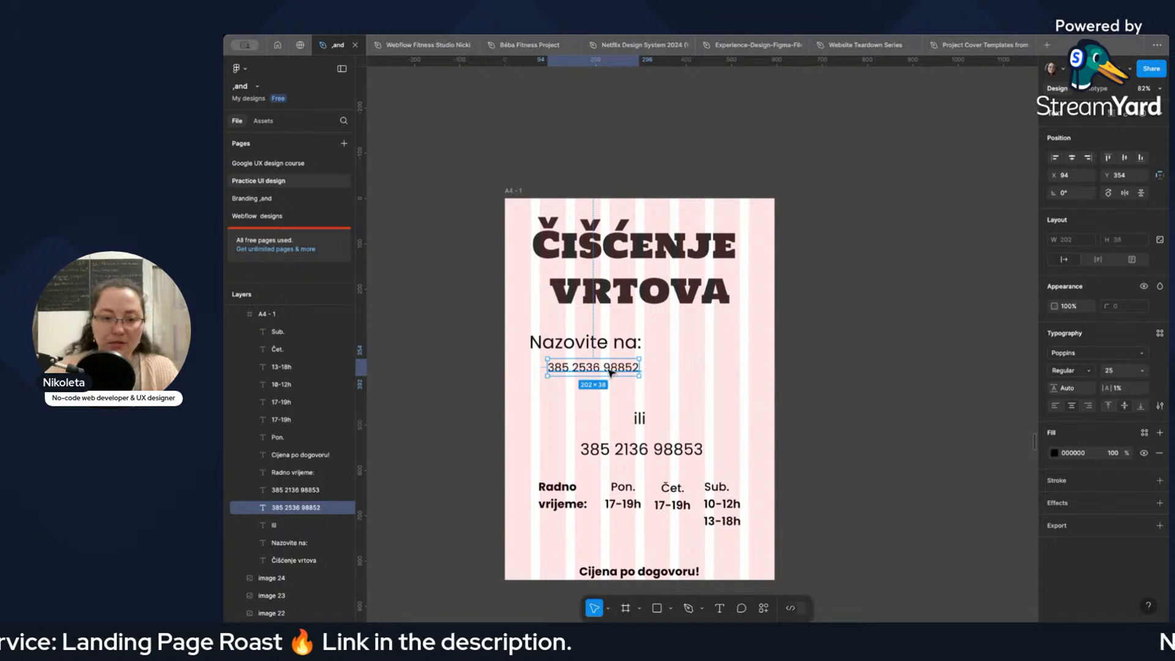
mouse_move(600, 372)
mouse_down()
mouse_move(569, 373)
mouse_move(581, 375)
mouse_up()
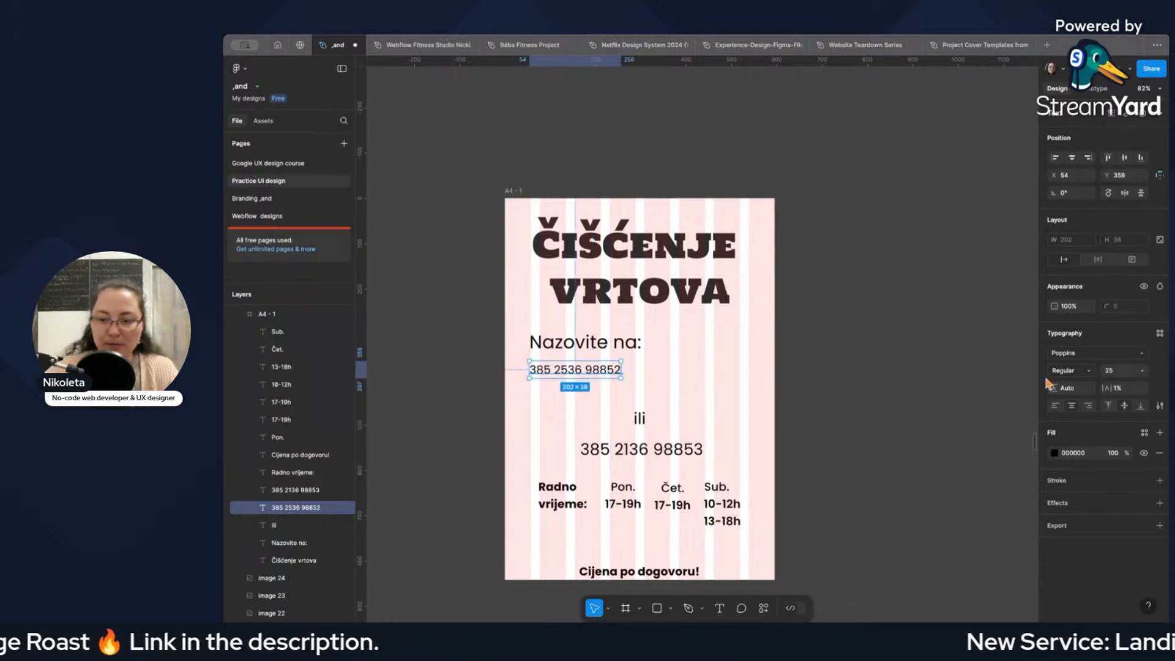
text(30)
key(Return)
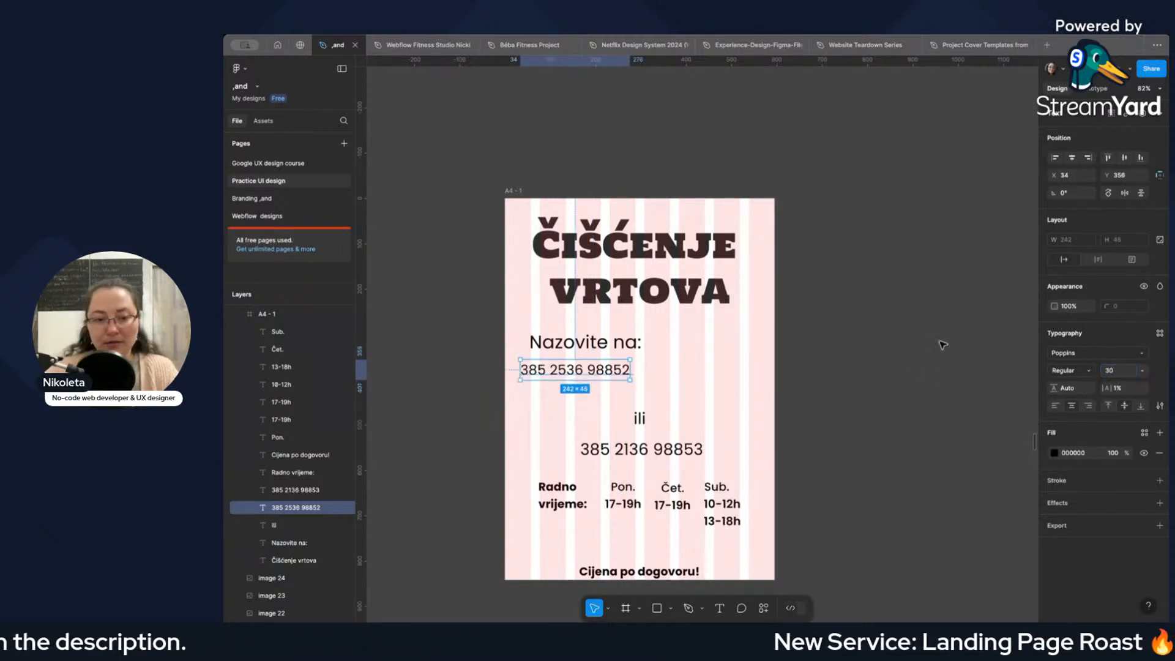
Stack the first phone number, "ili" and the second phone number under "Nazovite na:", with the second number at X 54, Y 453.
drag(558, 375, 576, 372)
click(638, 421)
drag(644, 418, 581, 397)
drag(651, 450, 600, 418)
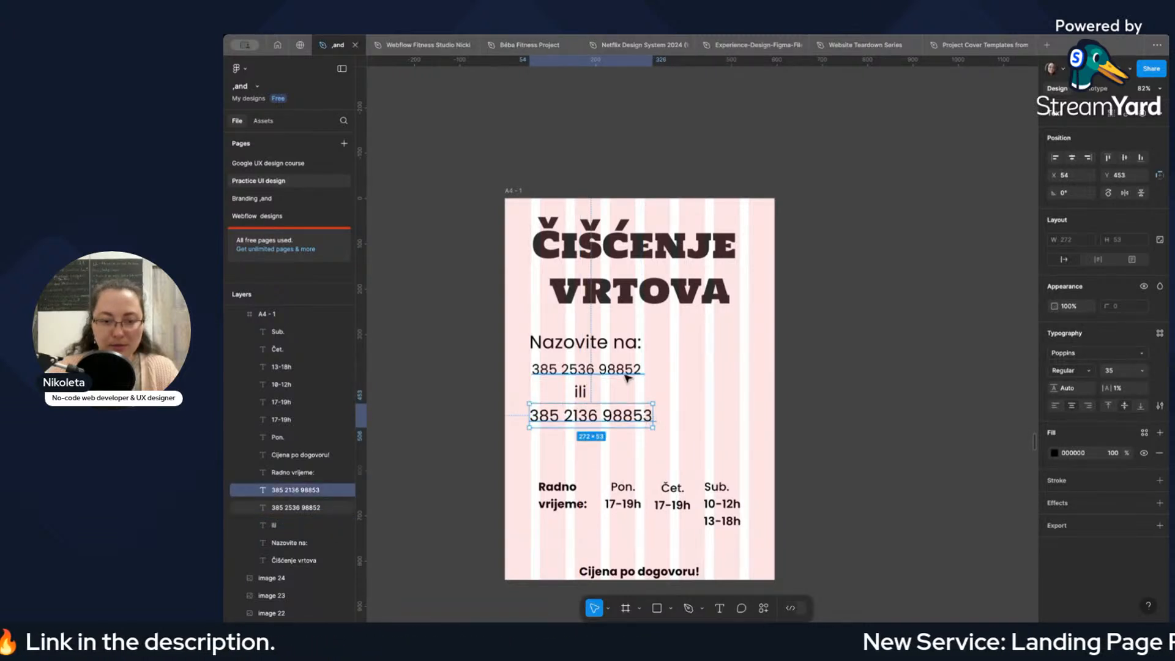
Set the second phone number's font size to 30 and move it to X 57, Y 459.
click(627, 377)
click(619, 419)
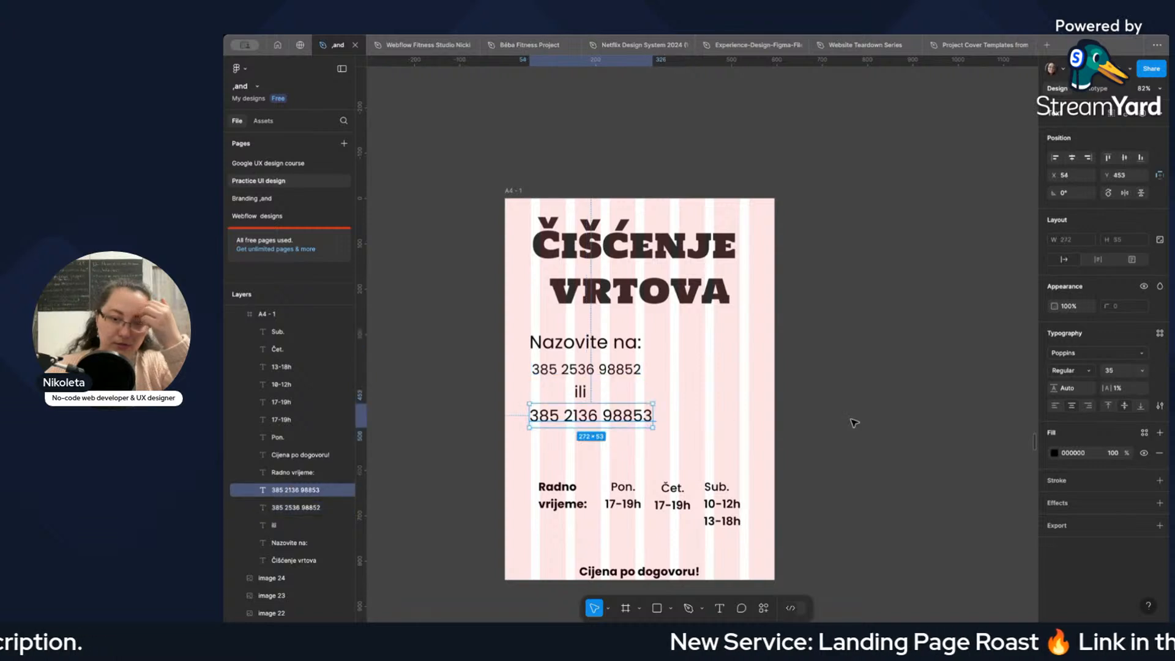
text(30)
key(Return)
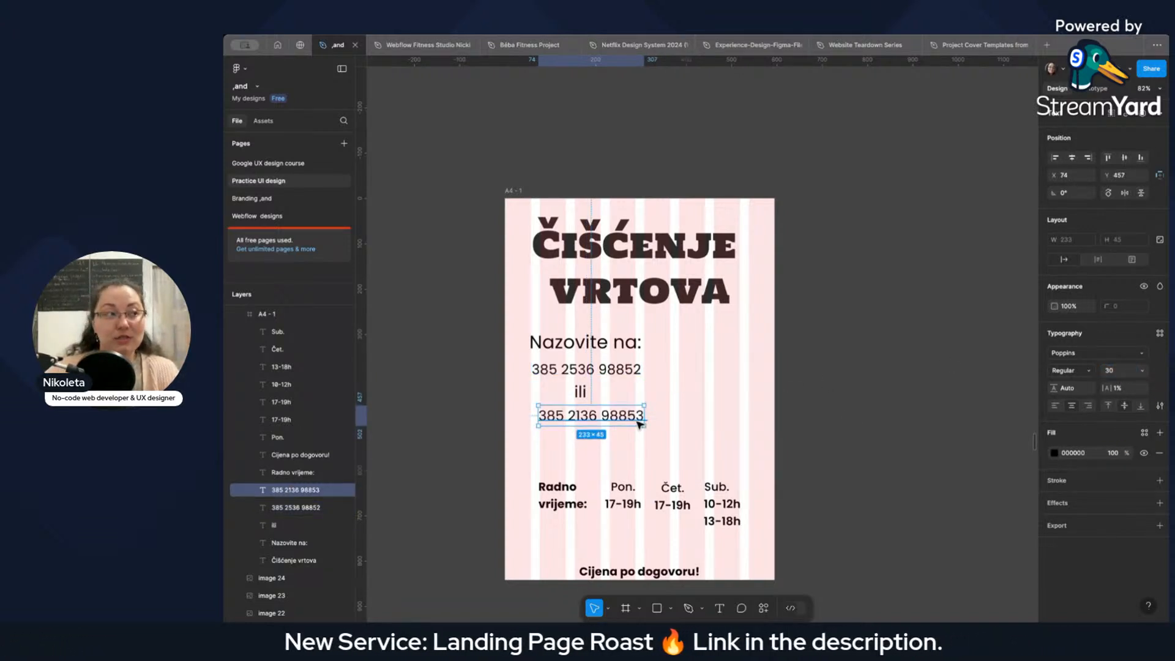
drag(604, 420, 597, 421)
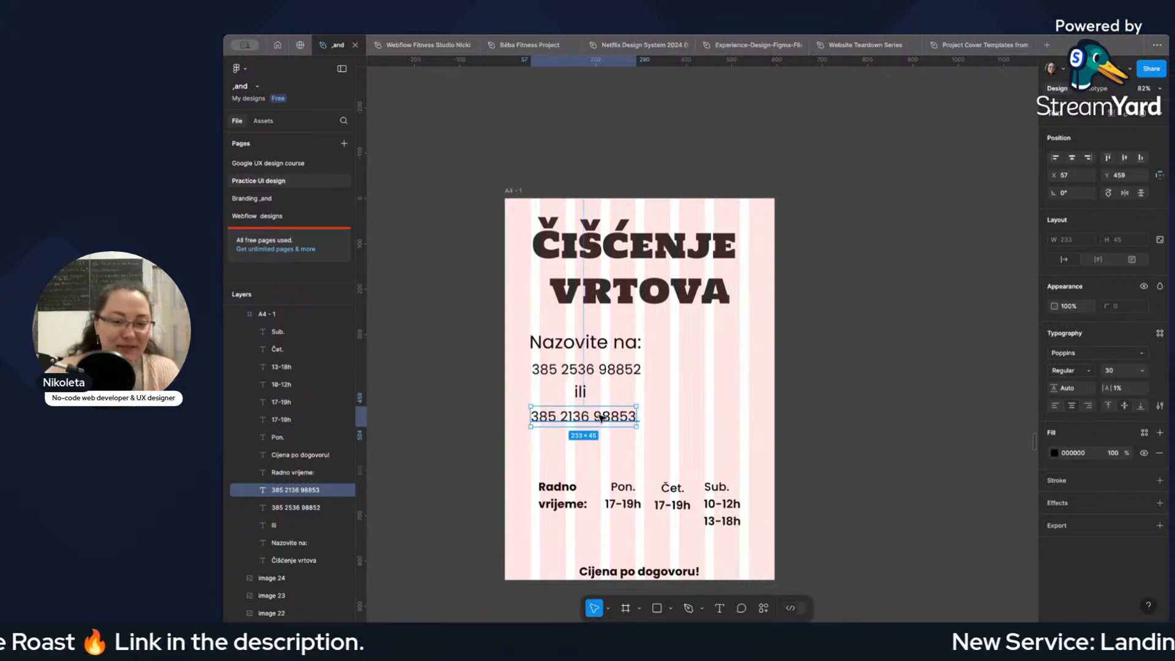
Delete the "ili" line and move the second phone number up into the gap at X 54, Y 411.
drag(597, 421, 579, 395)
click(636, 389)
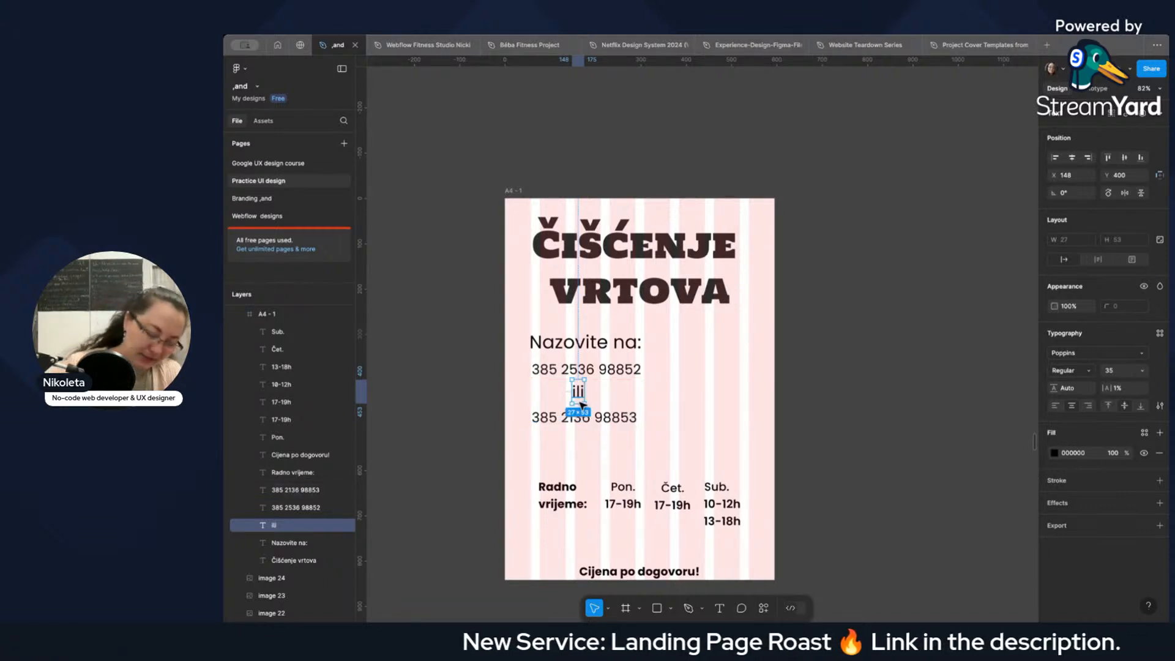
key(Delete)
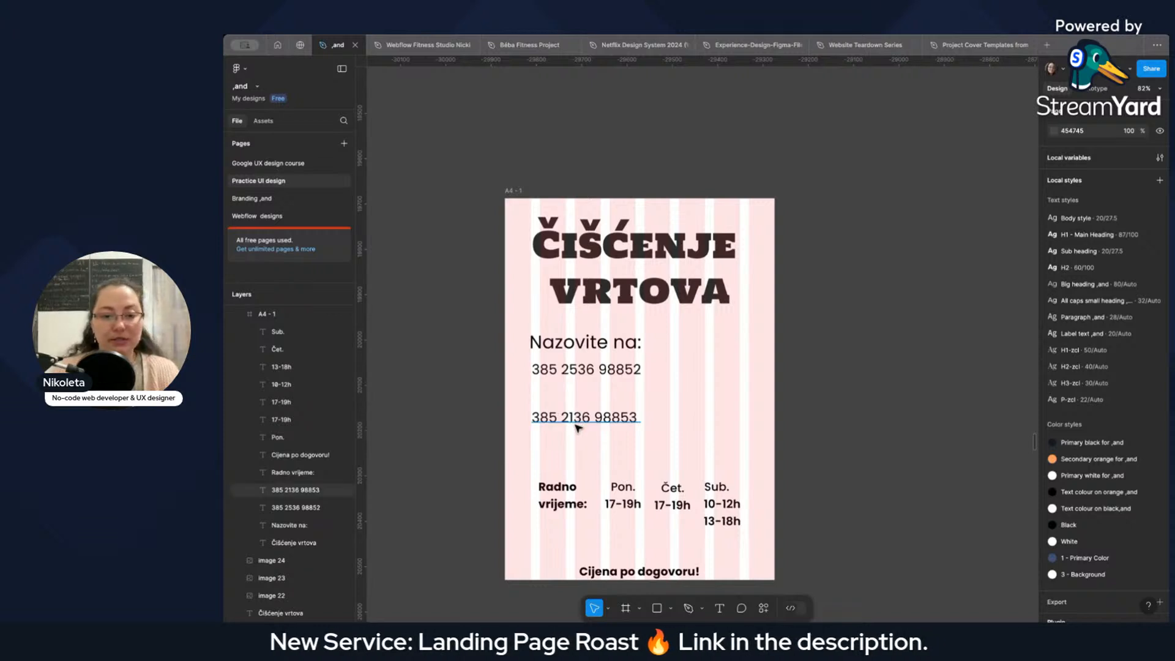
click(582, 420)
mouse_move(582, 420)
mouse_down()
mouse_move(587, 392)
mouse_move(579, 397)
mouse_up()
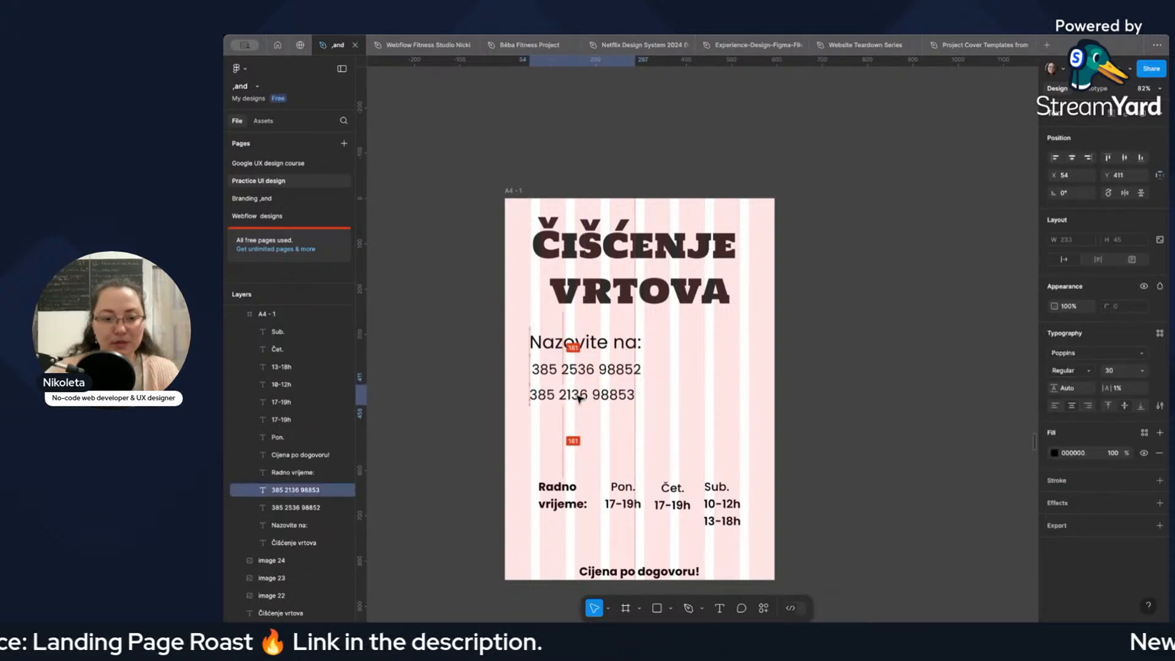
Add a "+" in front of both phone numbers.
click(533, 373)
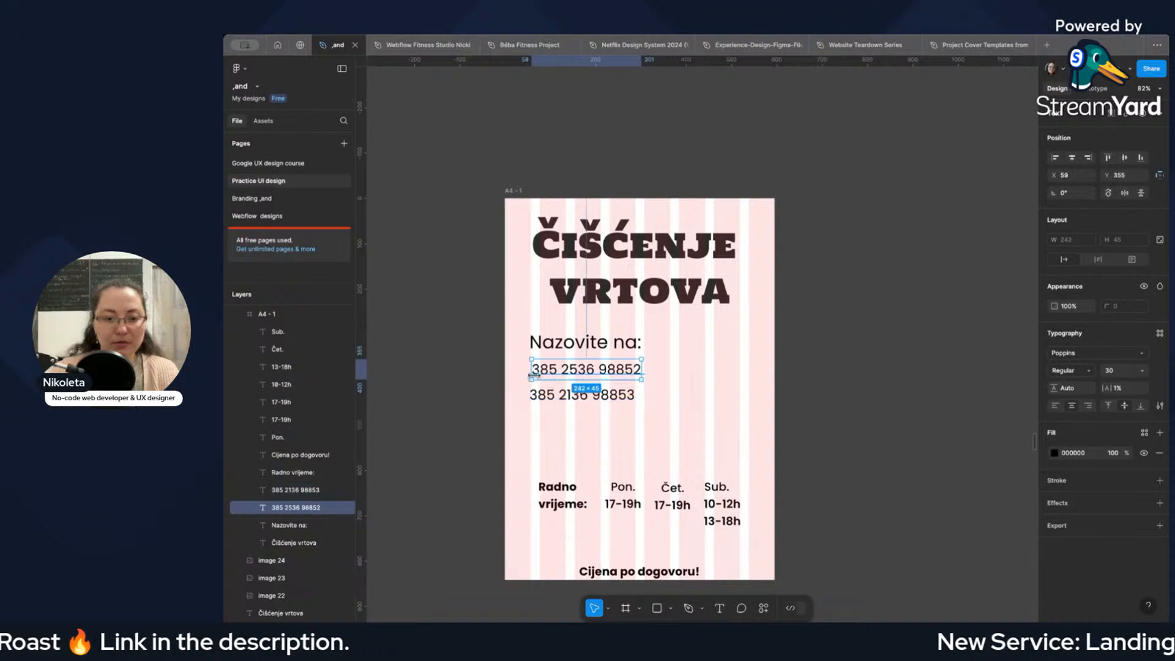
click(556, 400)
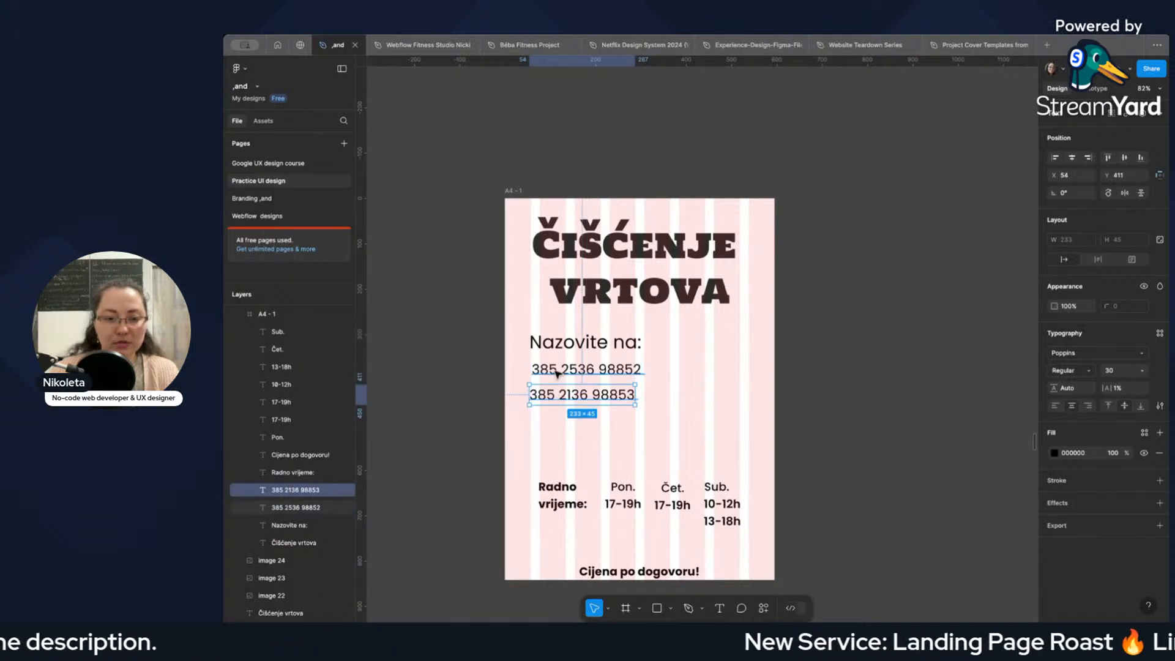
scroll(713, 402, up, 4)
scroll(713, 402, down, 4)
click(536, 367)
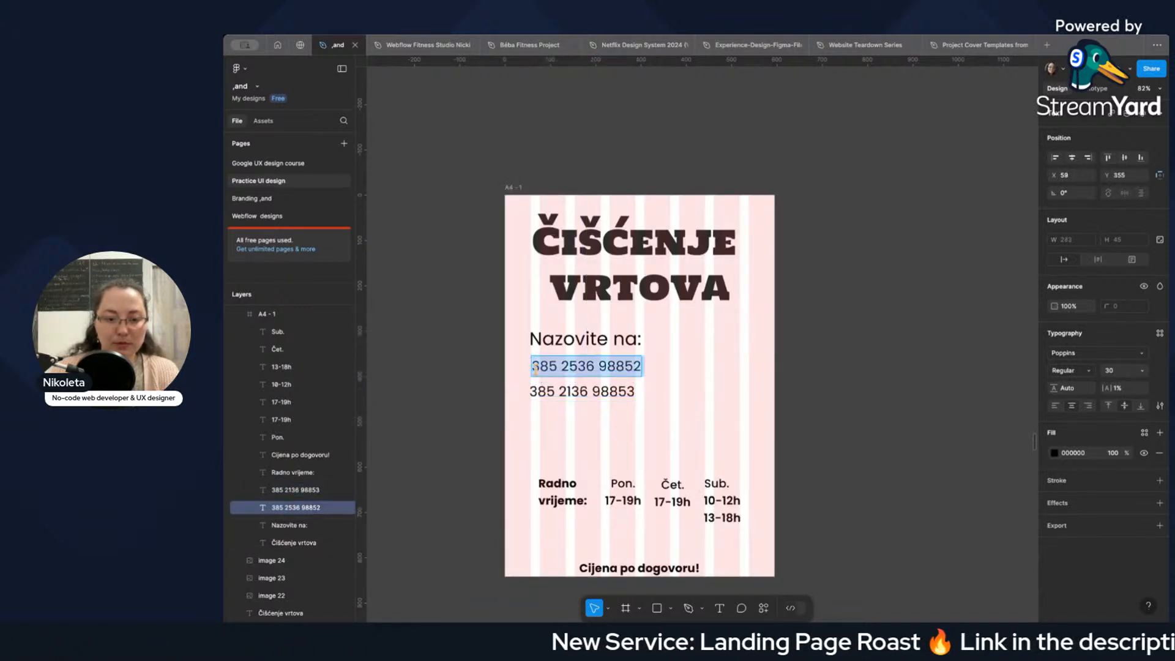
click(533, 367)
text(+)
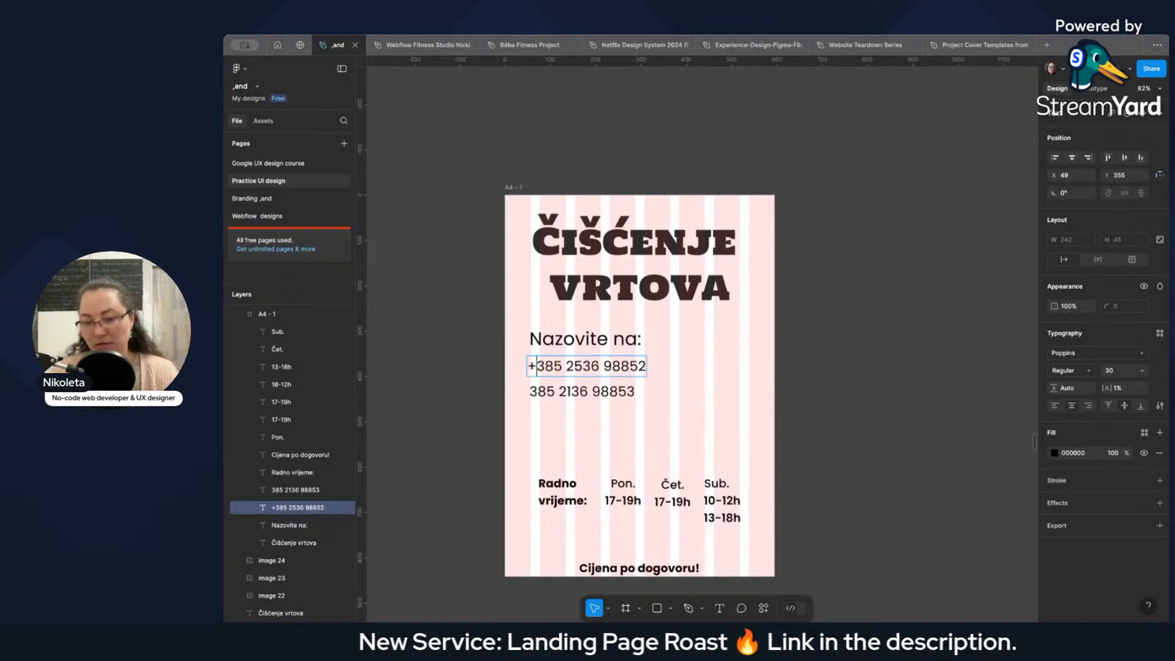
click(527, 391)
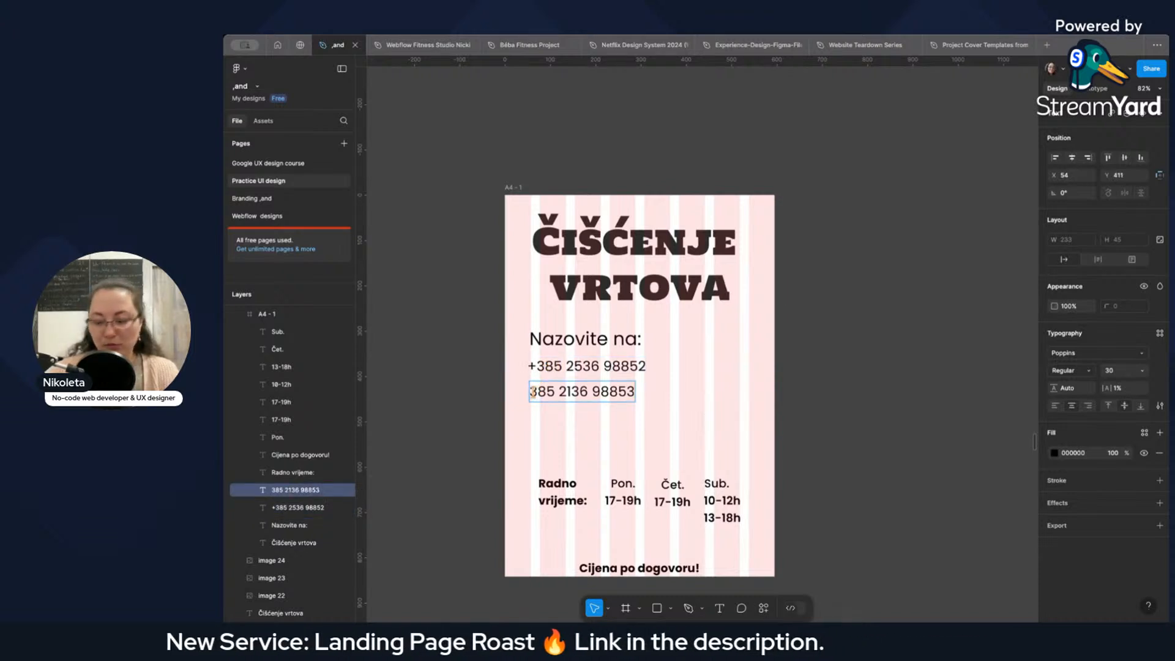
double_click(530, 392)
text(+)
key(Escape)
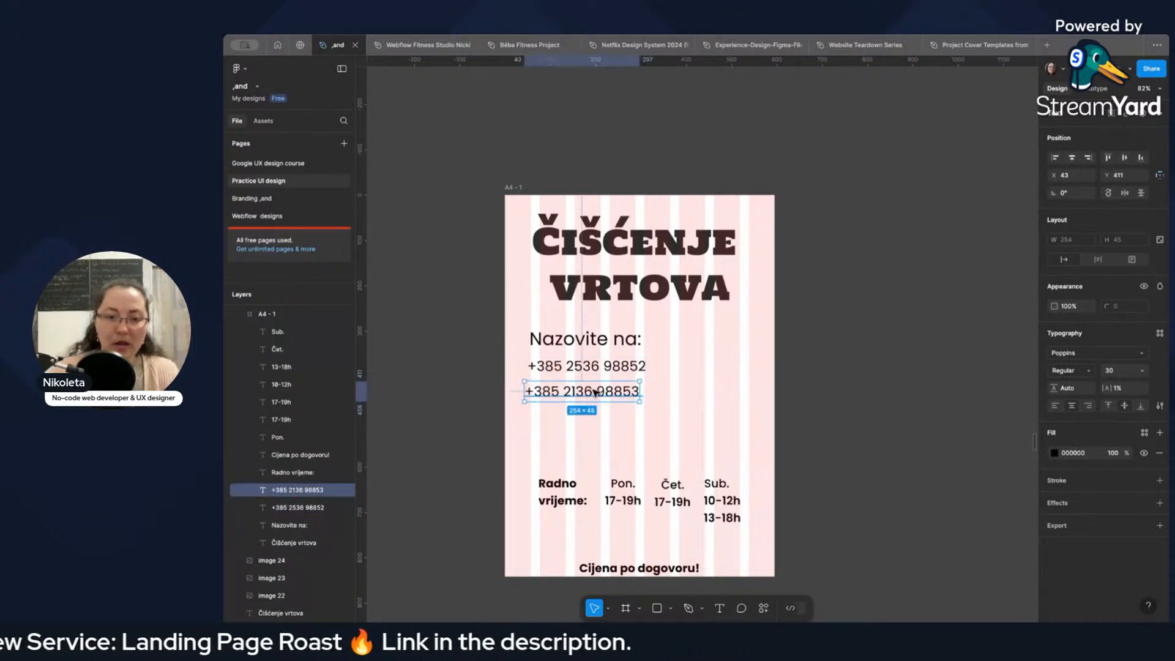
Shift both phone numbers right, the first to X 54 and the second to X 50.
click(590, 370)
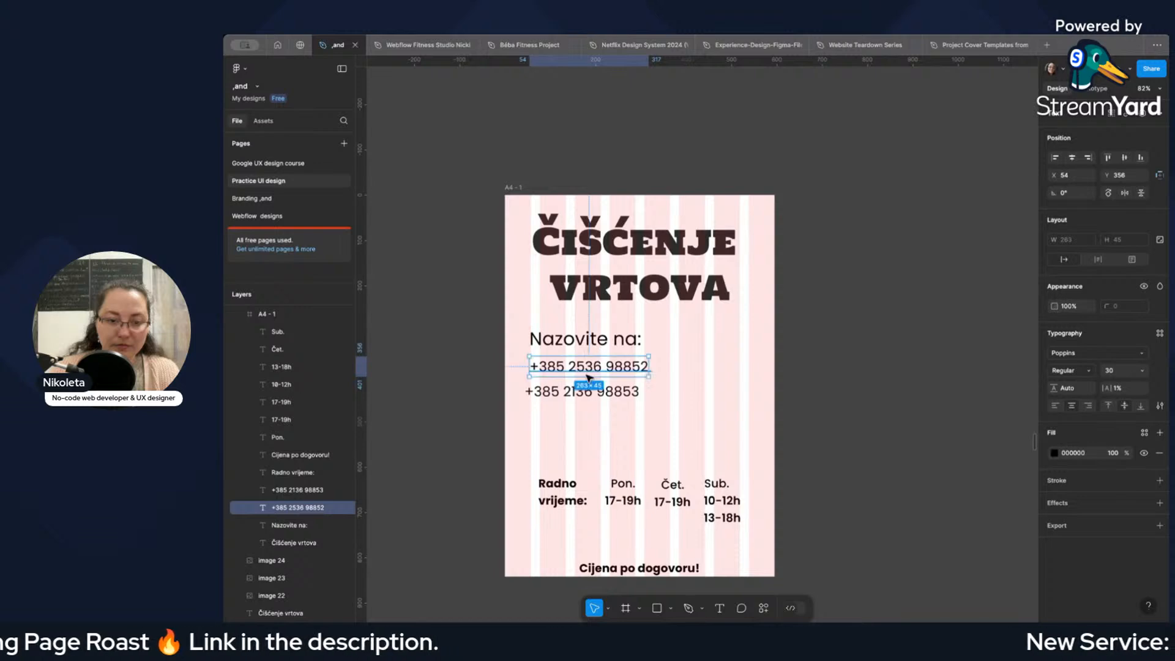
click(573, 395)
drag(572, 395, 580, 395)
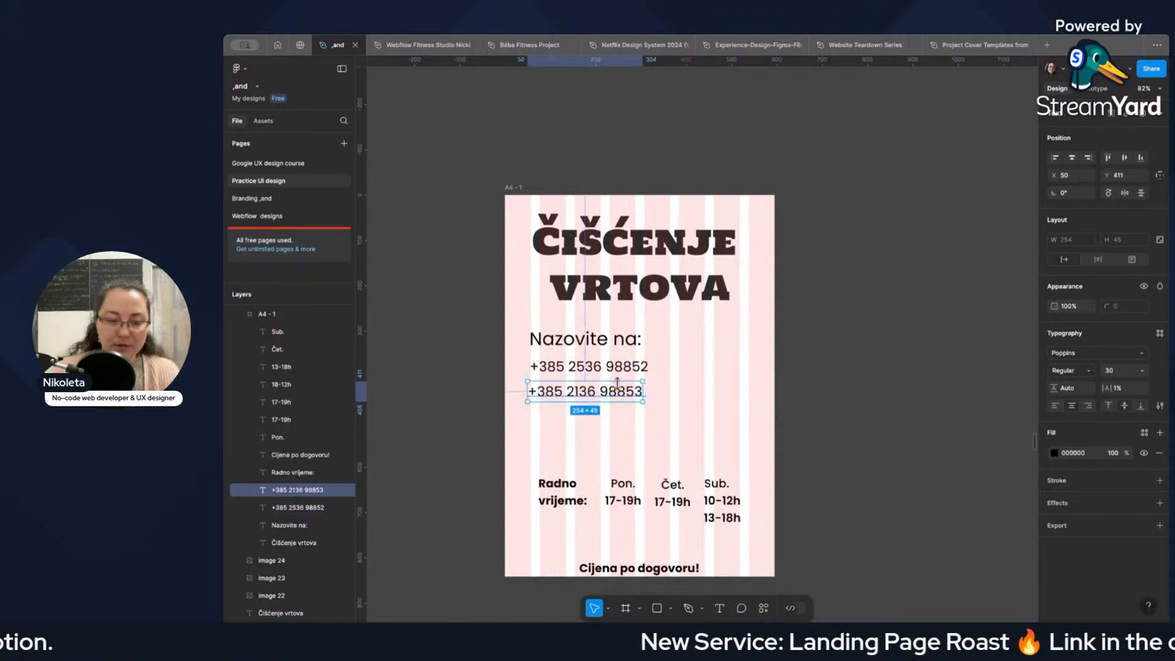
click(633, 370)
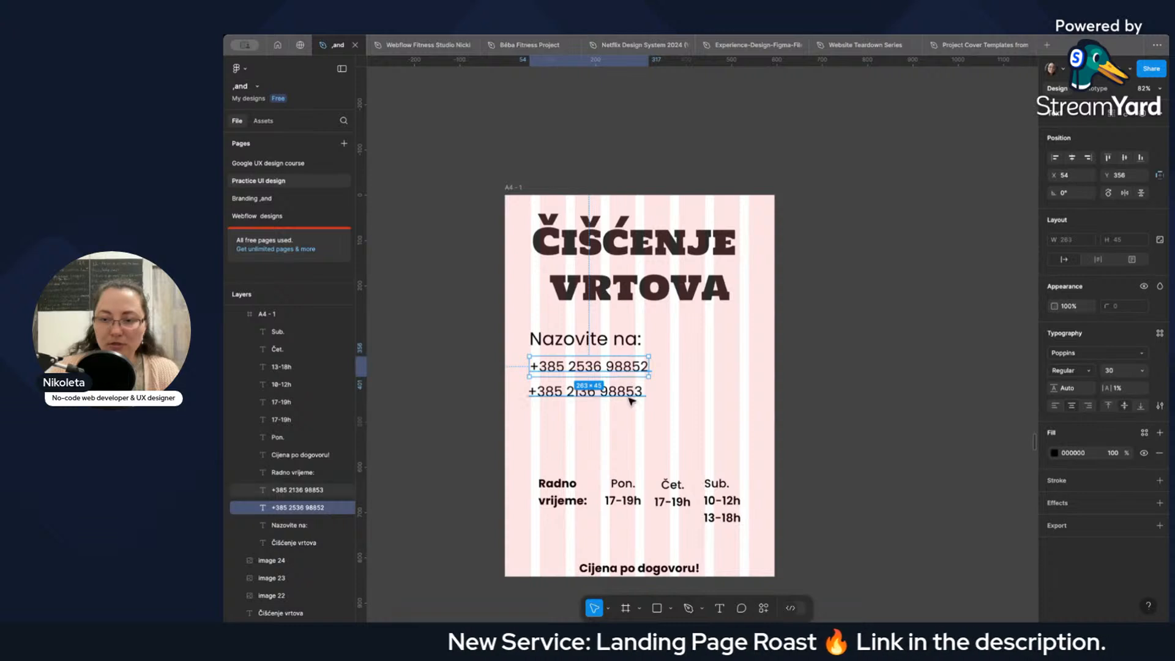
click(629, 398)
scroll(573, 396, up, 5)
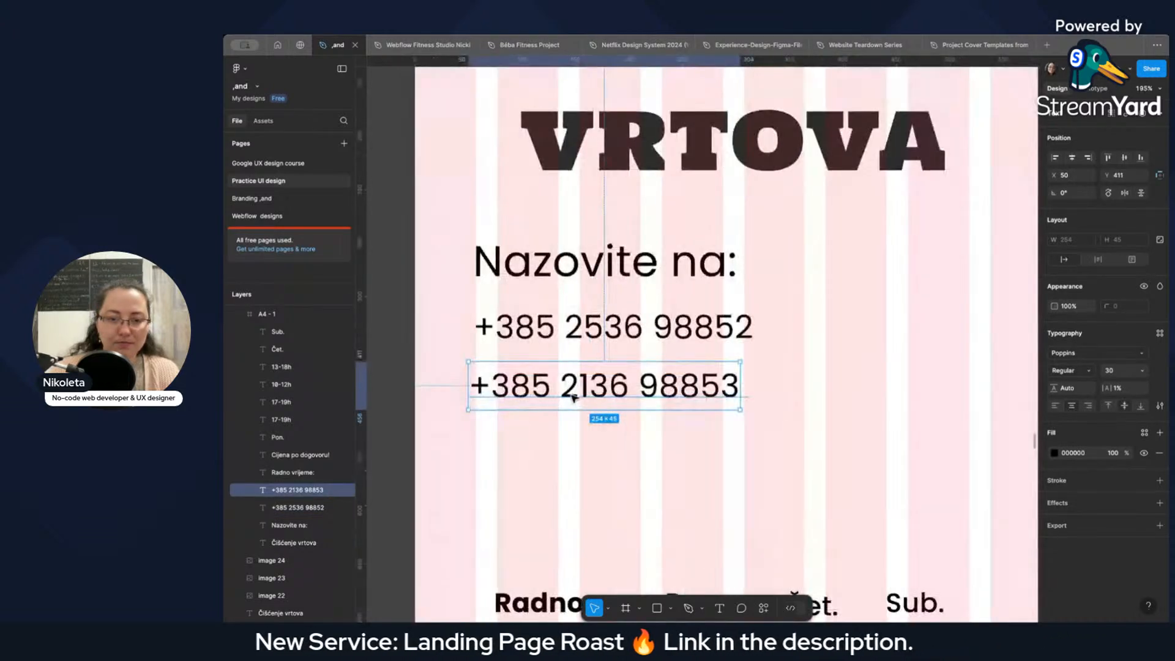
double_click(615, 392)
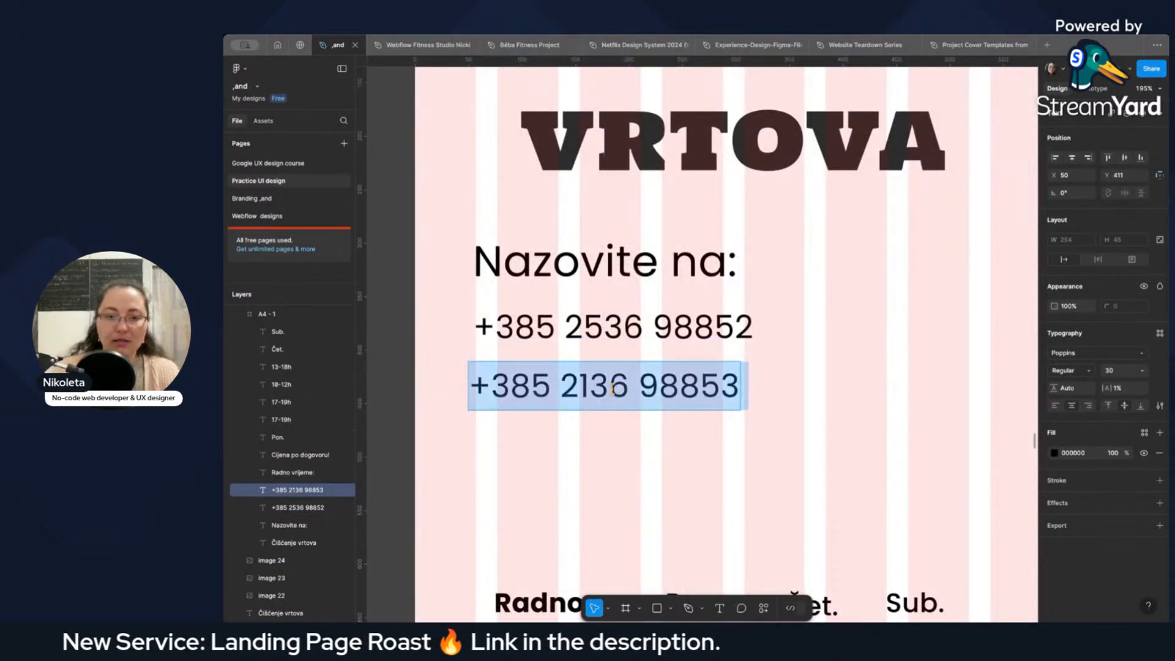
click(609, 389)
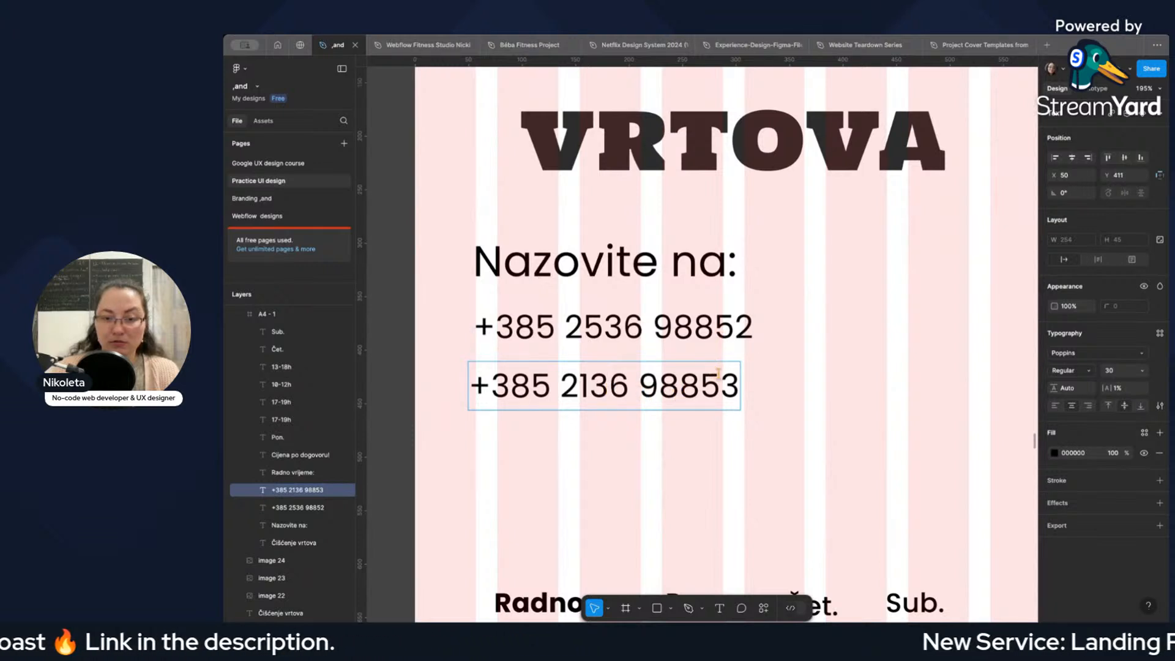
click(577, 330)
click(553, 379)
key(Escape)
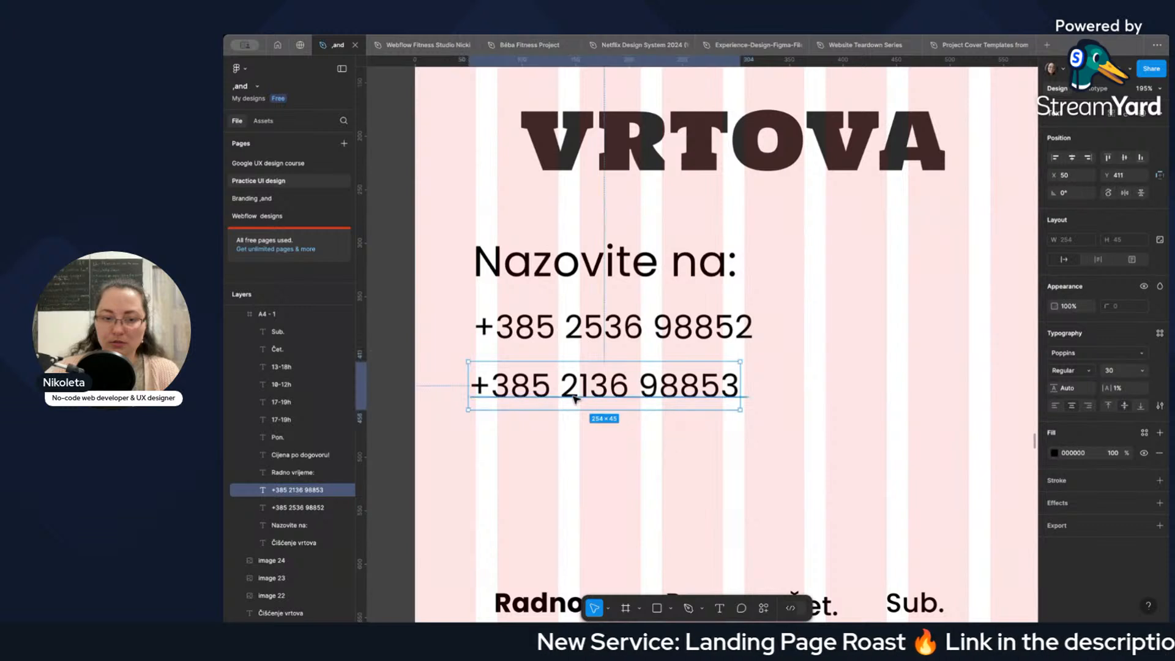
Move the second phone number right to X 57 and compare its edges with the first number's.
drag(574, 397, 620, 391)
click(682, 332)
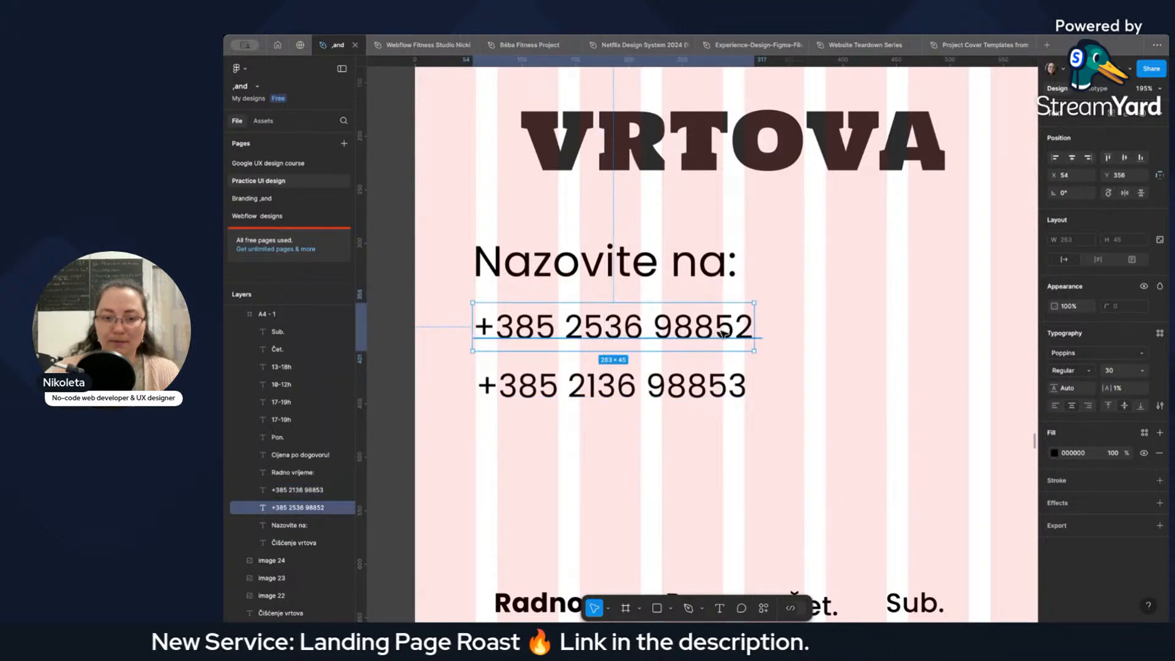
drag(719, 332, 720, 335)
scroll(710, 346, up, 5)
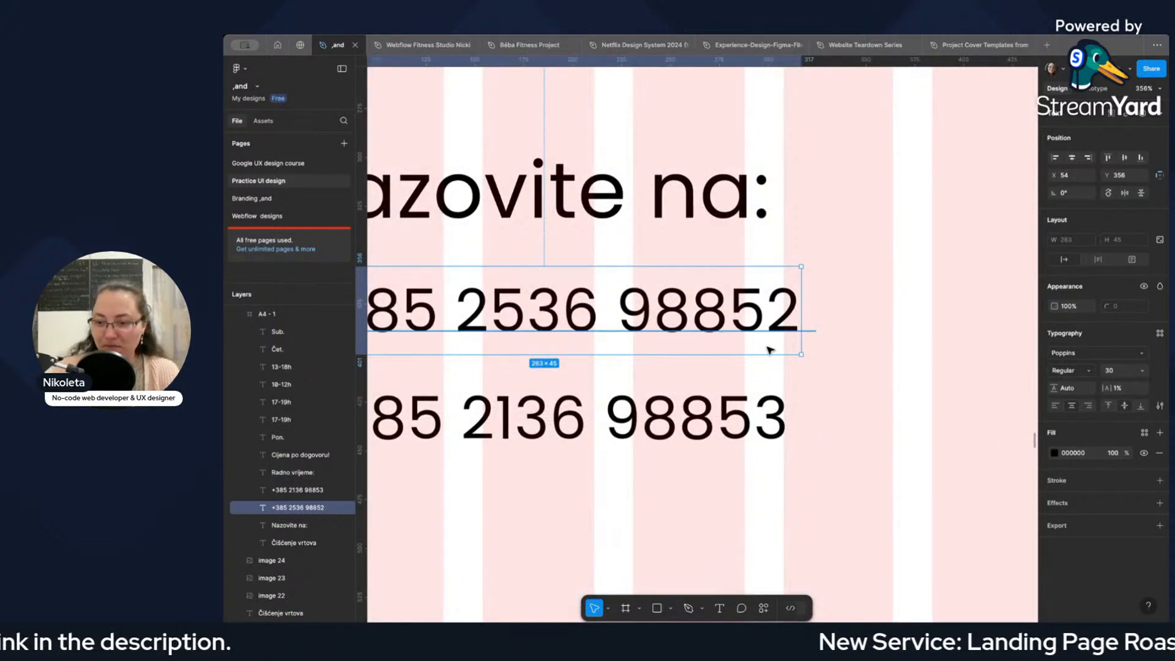
click(704, 405)
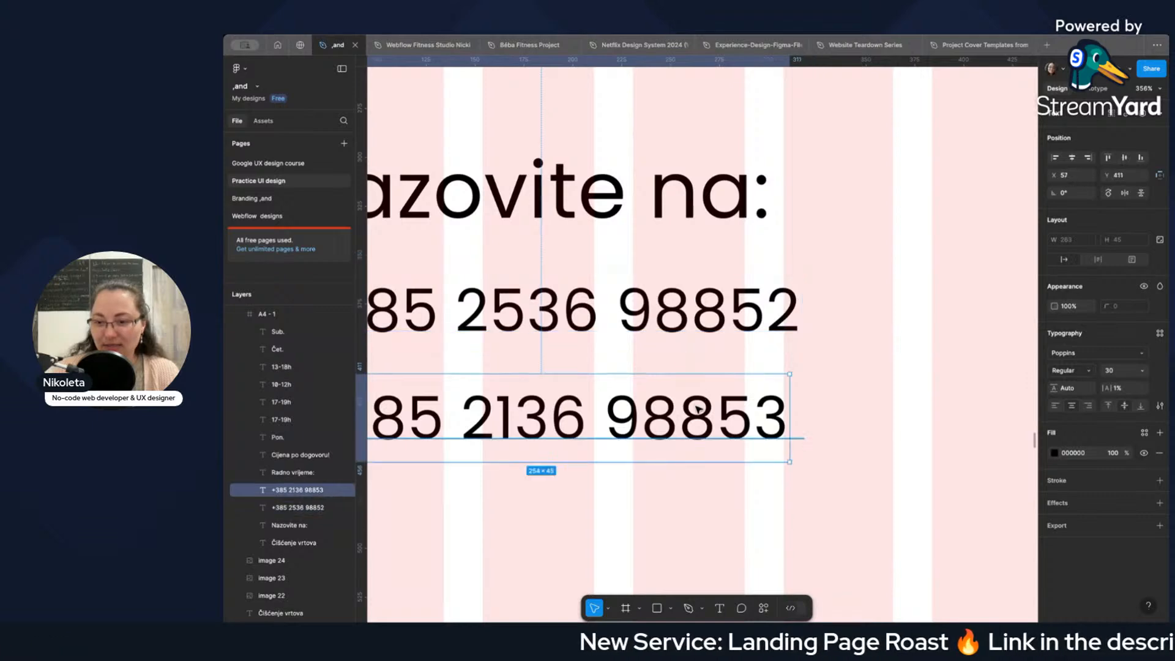
scroll(691, 365, down, 5)
click(679, 346)
click(649, 384)
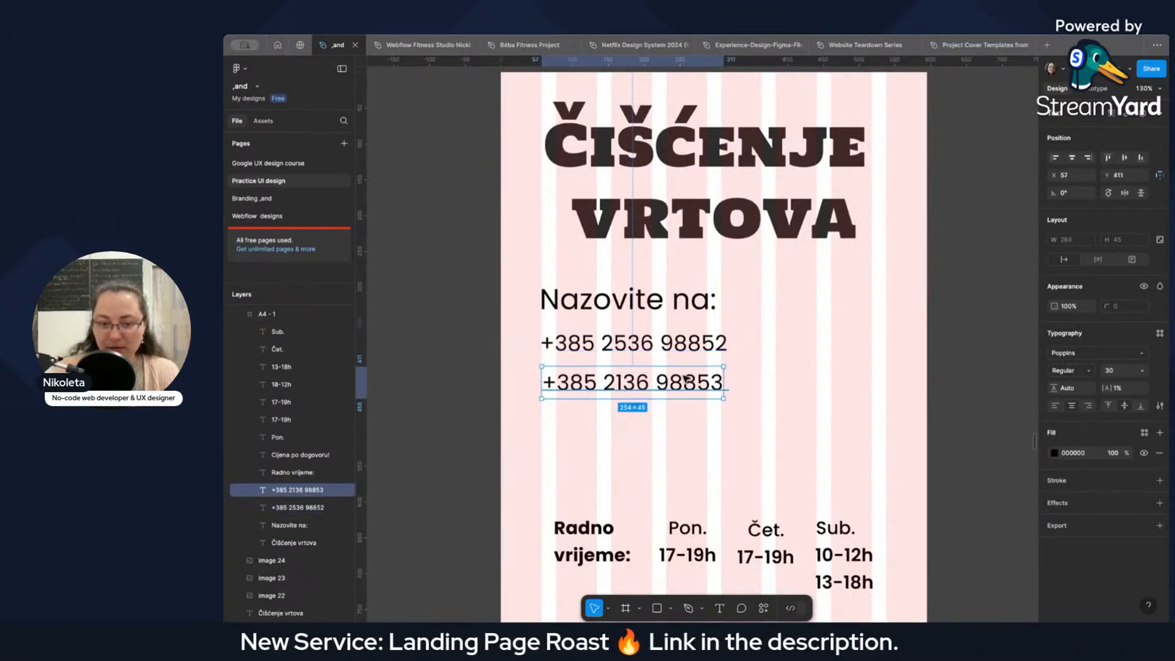
Compare the edges of the two phone numbers and move "Radno vrijeme:" up beneath them to X 54, Y 493.
scroll(640, 387, up, 5)
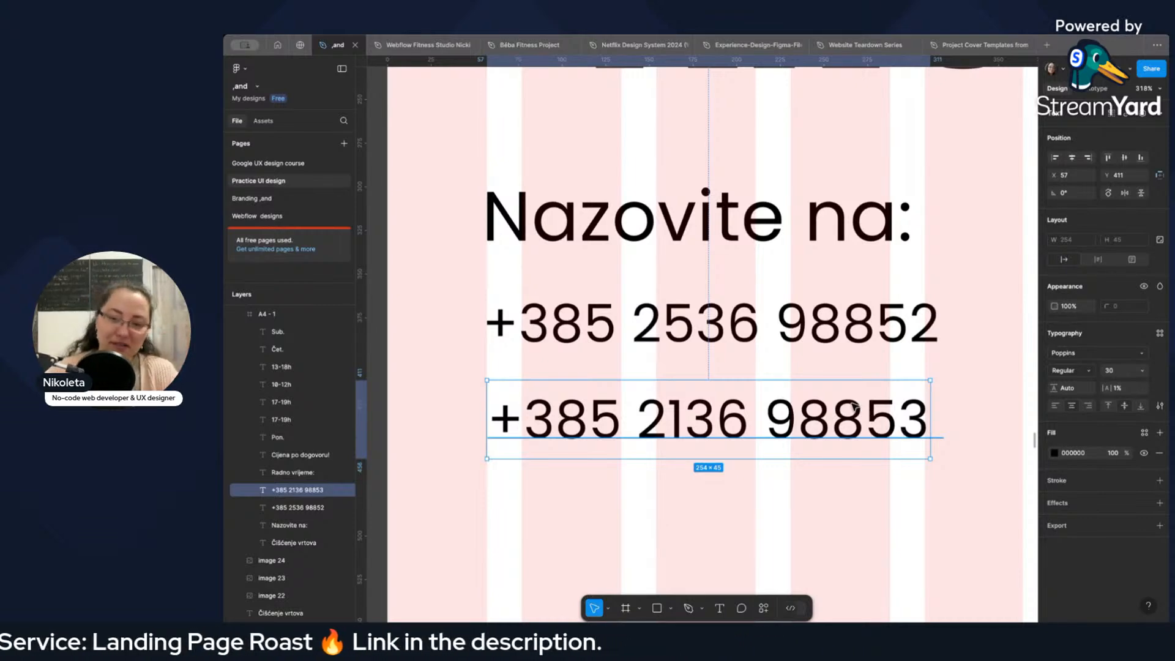
scroll(855, 407, down, 5)
scroll(905, 401, right, 2)
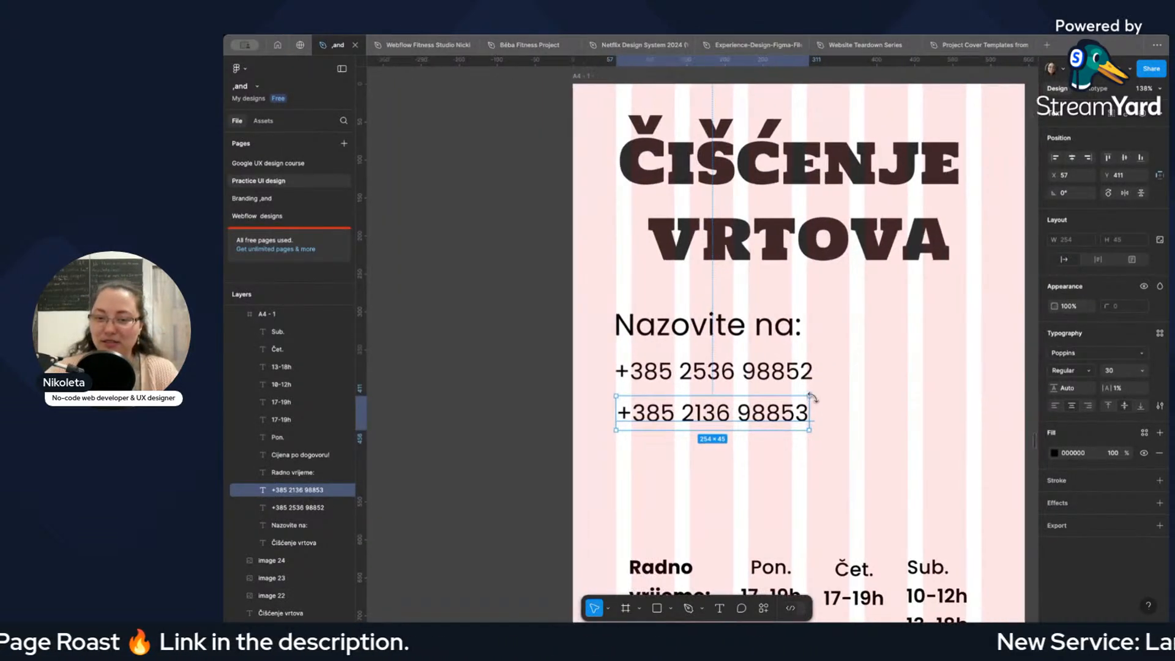
scroll(848, 404, up, 3)
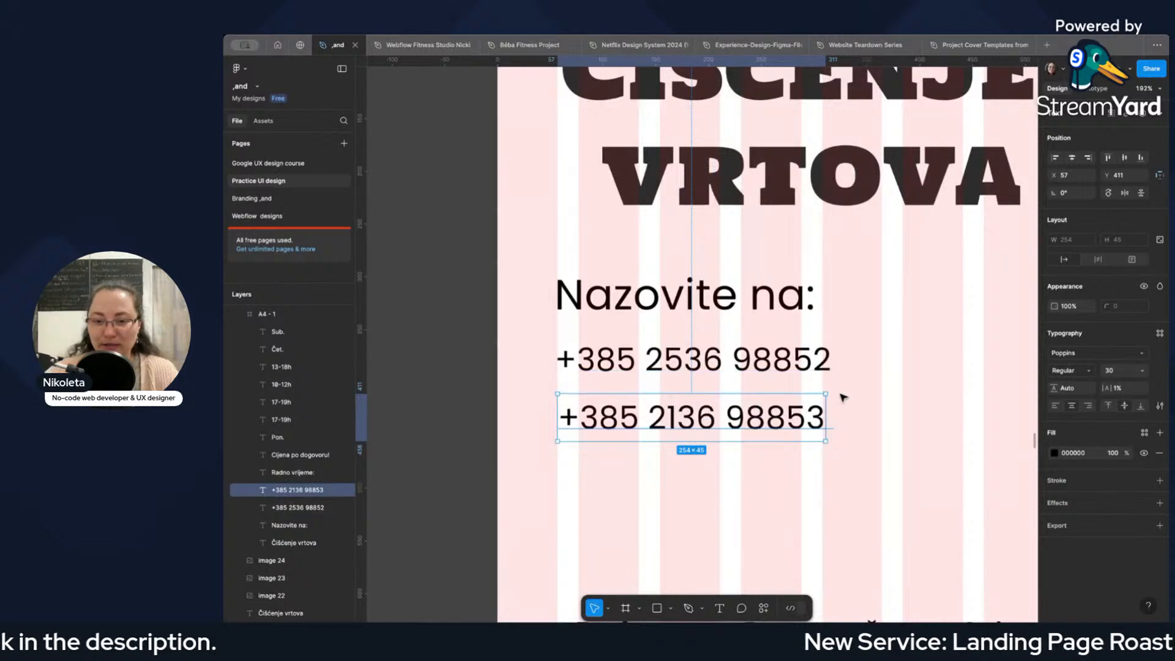
click(840, 396)
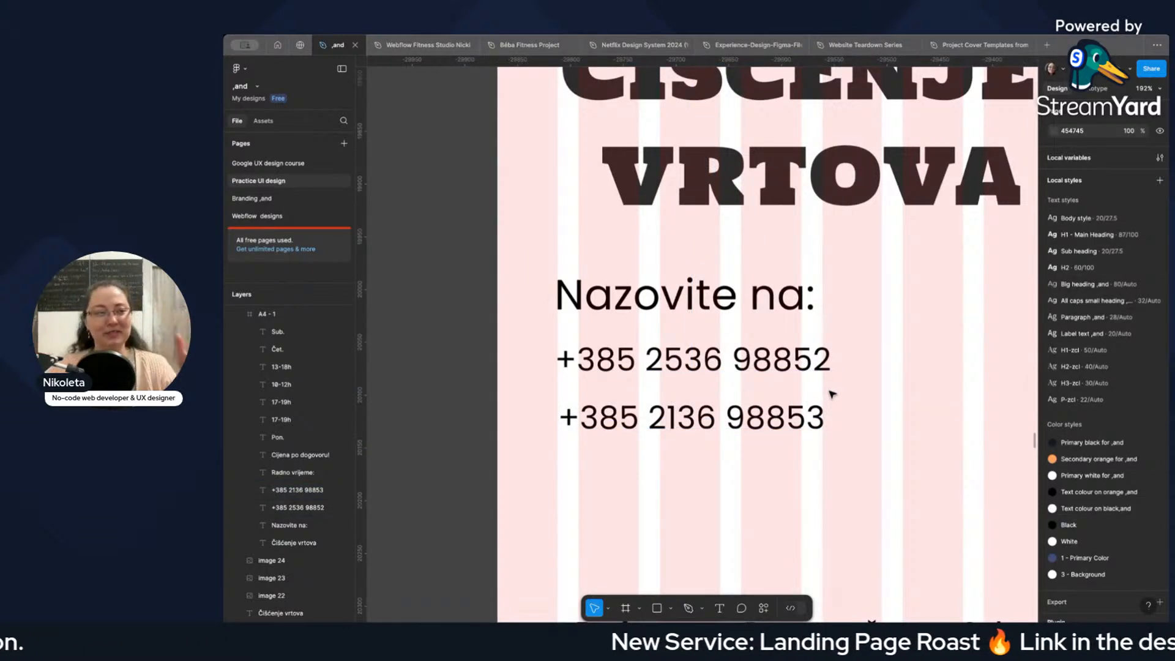
scroll(850, 386, down, 5)
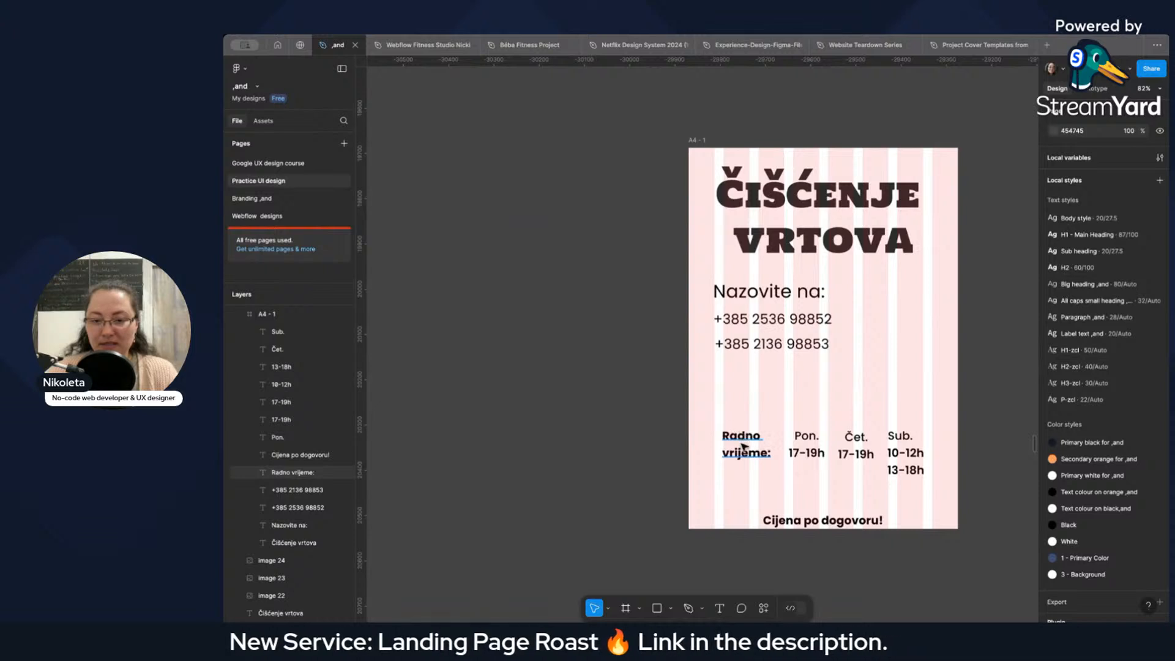
click(744, 449)
drag(744, 449, 738, 392)
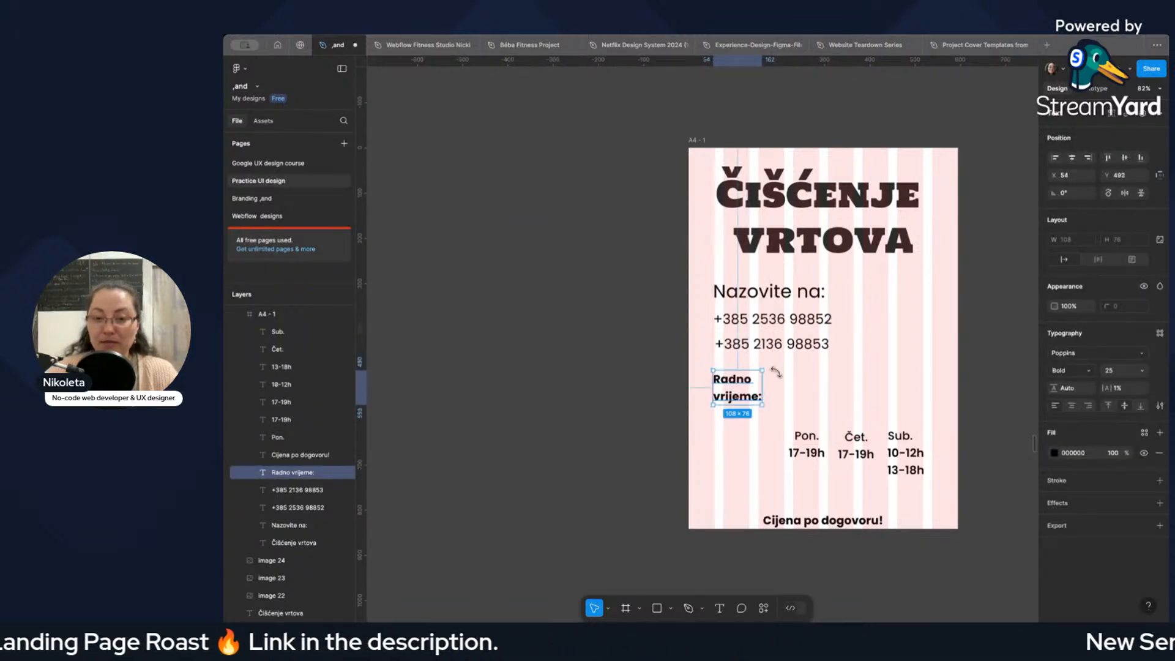
Group "Nazovite na:" with both phone numbers and park the group on the empty canvas to the right of the poster.
click(810, 342)
shift+click(803, 319)
shift+click(800, 294)
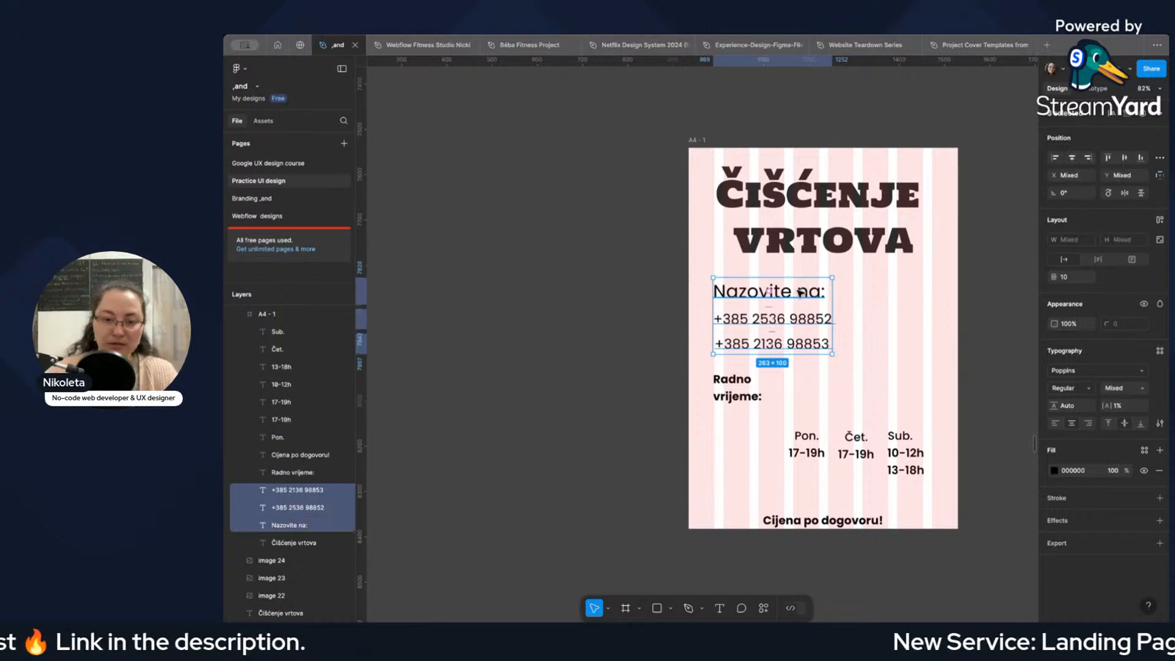
key(ctrl+g)
drag(800, 294, 1039, 345)
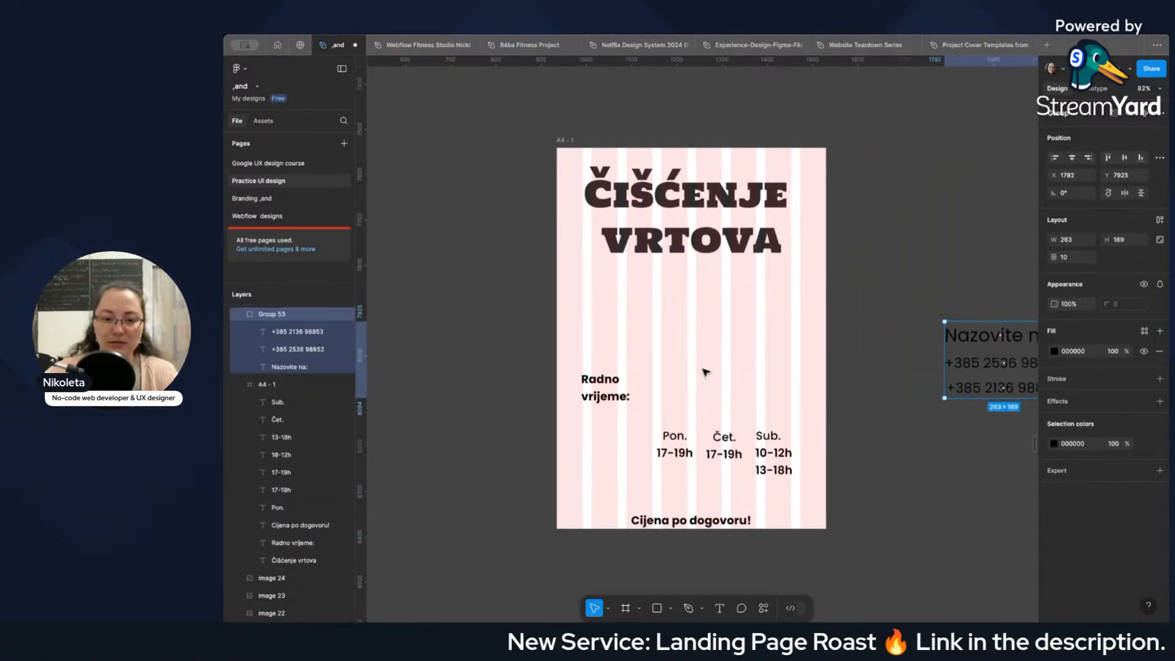
click(704, 372)
Move "Radno vrijeme:" up below the heading, group "Pon." with its "17-19h" and place the group beneath it at X 56, Y 408.
drag(610, 391, 602, 313)
click(676, 436)
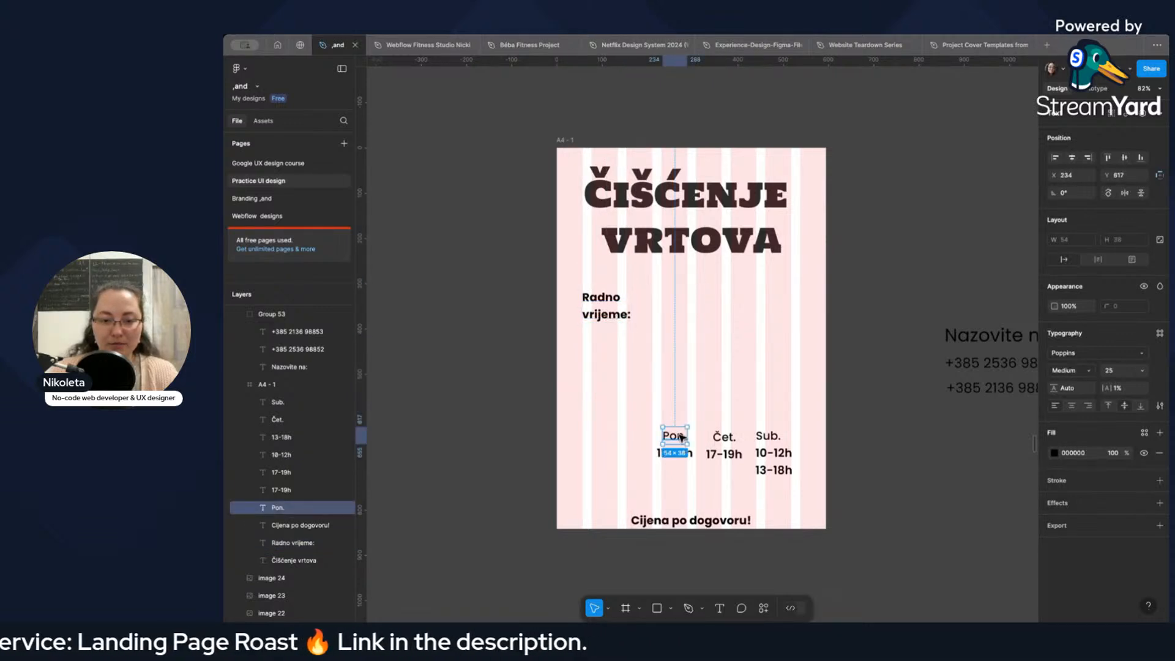
click(679, 453)
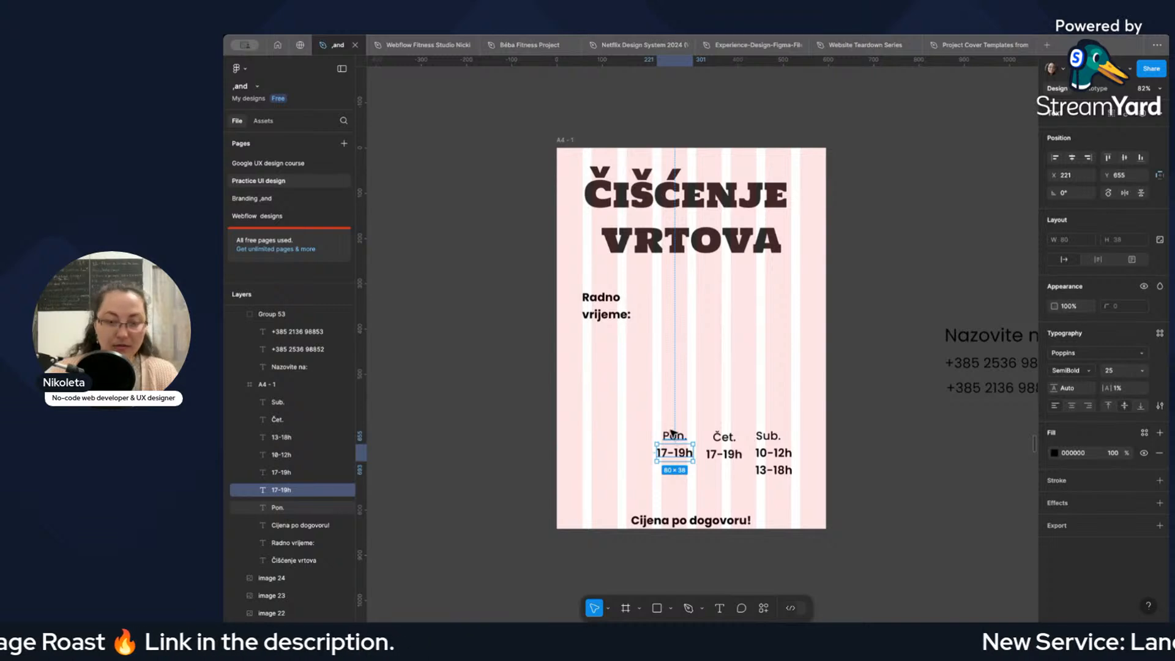
click(674, 435)
click(678, 454)
shift+click(677, 436)
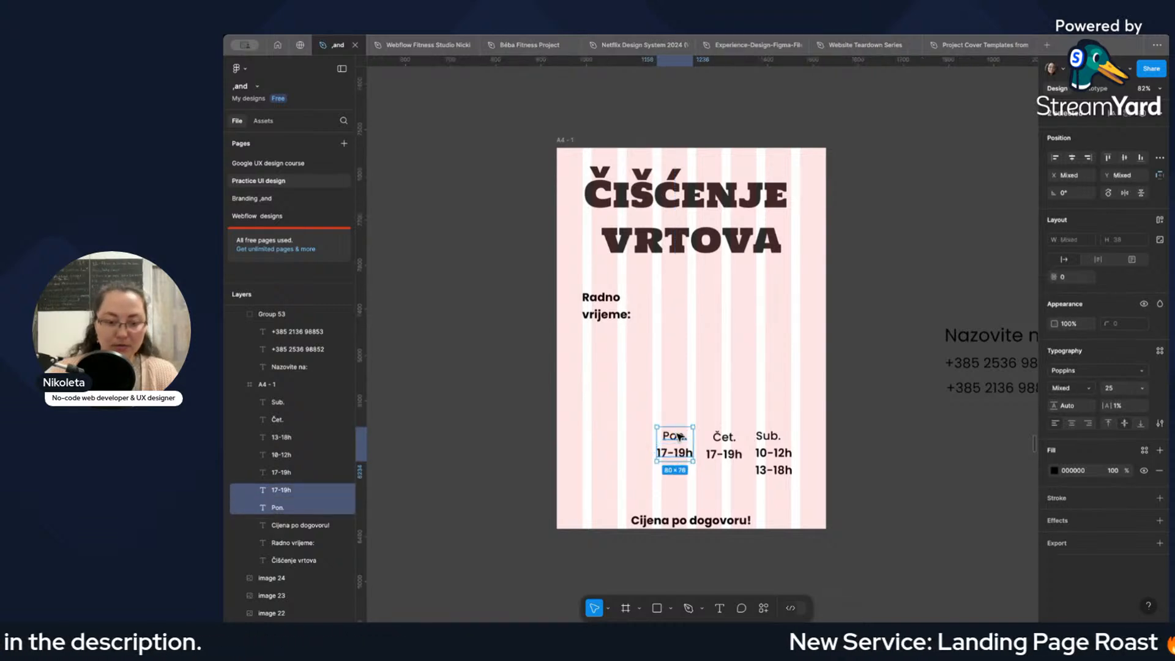
key(ctrl+g)
drag(677, 435, 606, 343)
Move "Čet." and its "17-19h" level with and to the right of the "Pon." column, and group them.
click(726, 438)
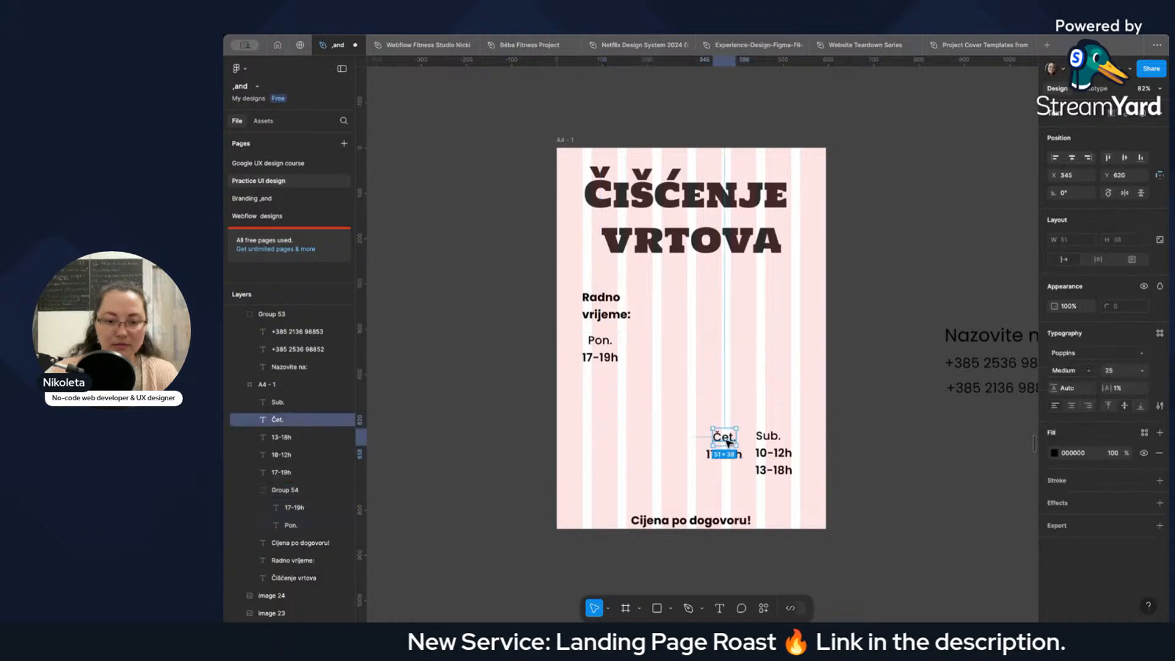
click(731, 454)
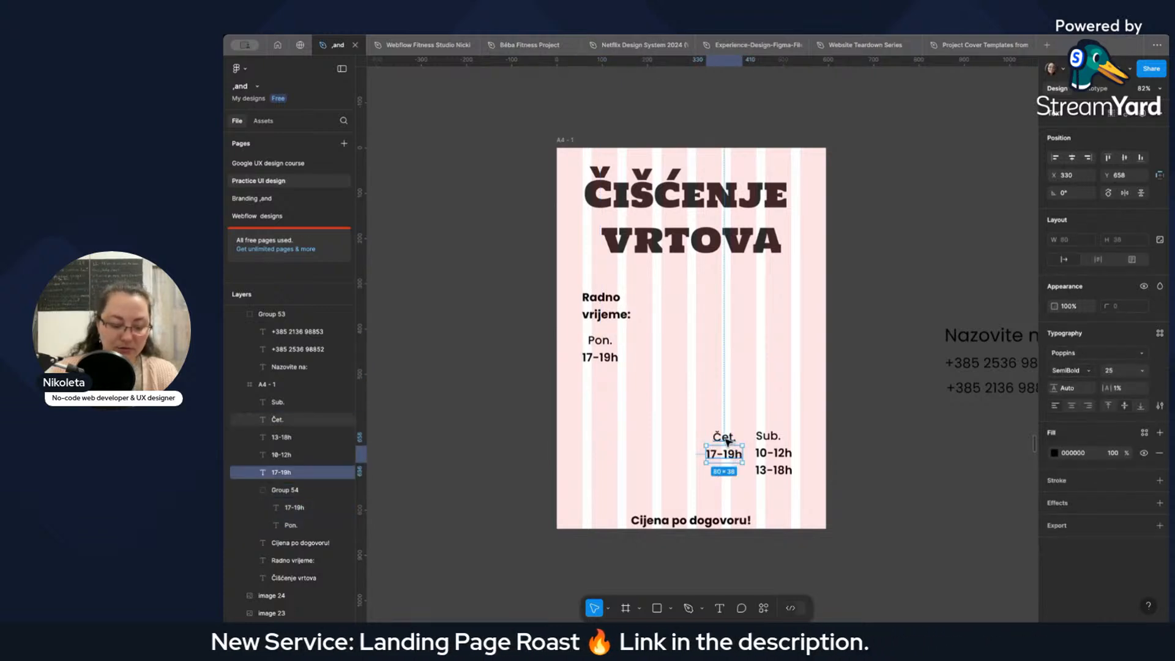
shift+click(724, 438)
drag(732, 454, 661, 357)
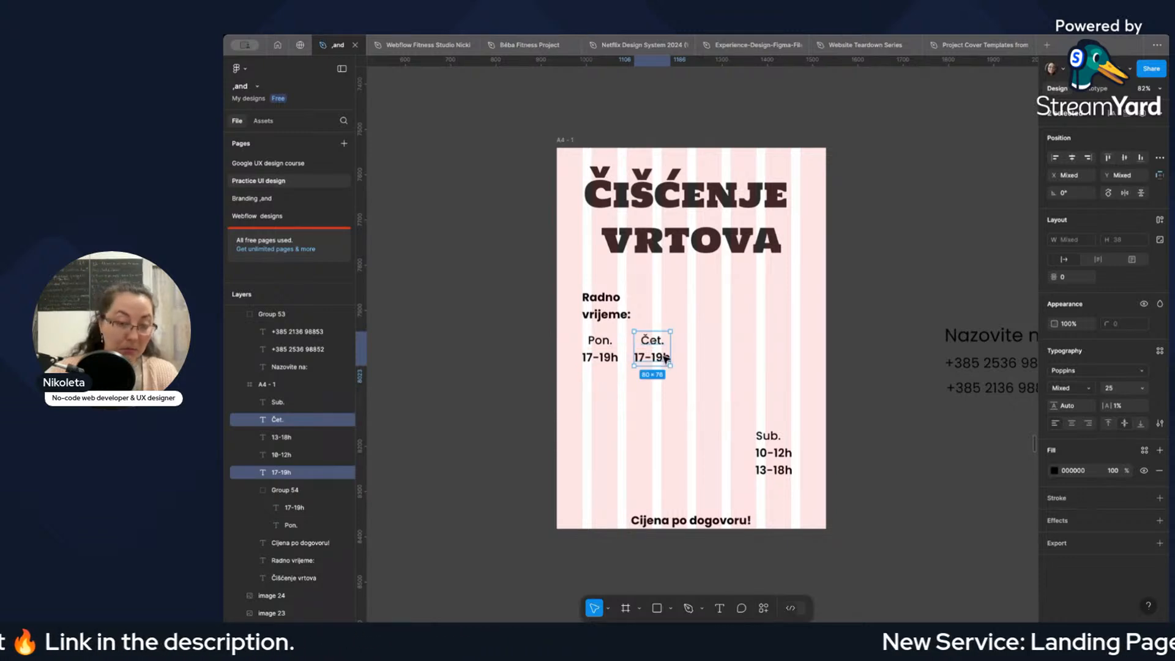
key(super+g)
click(678, 391)
click(614, 360)
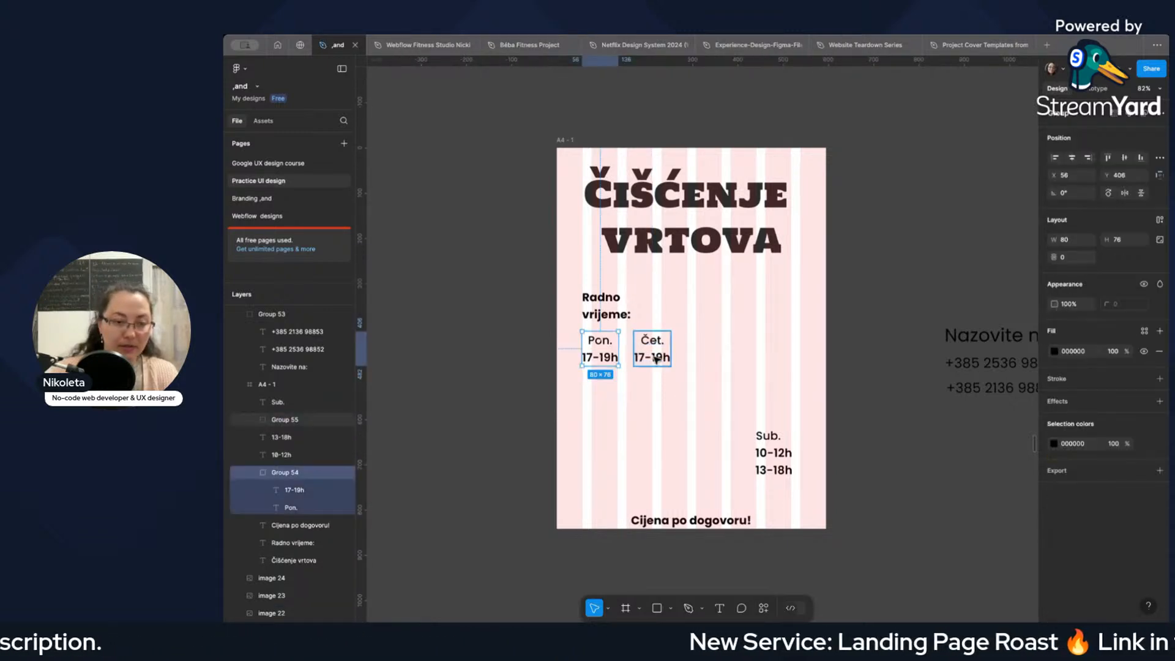
click(656, 359)
Group "Sub.", "10-12h" and "13-18h" and place the group to the right of the "Čet." column at Y 408.
click(777, 456)
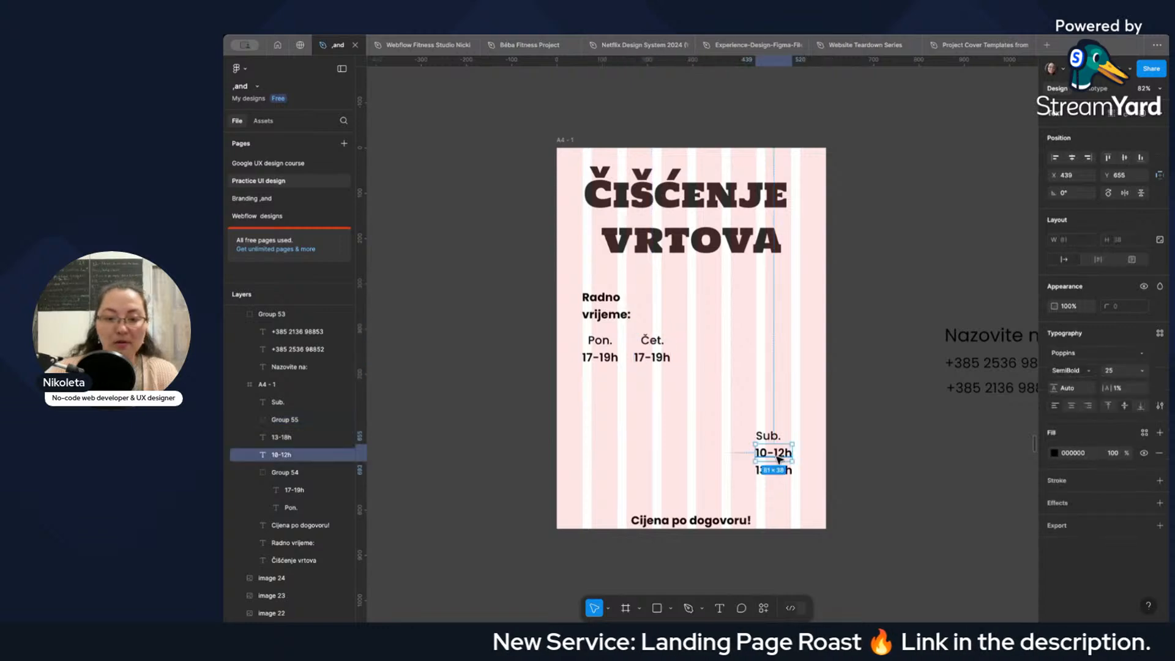
click(768, 436)
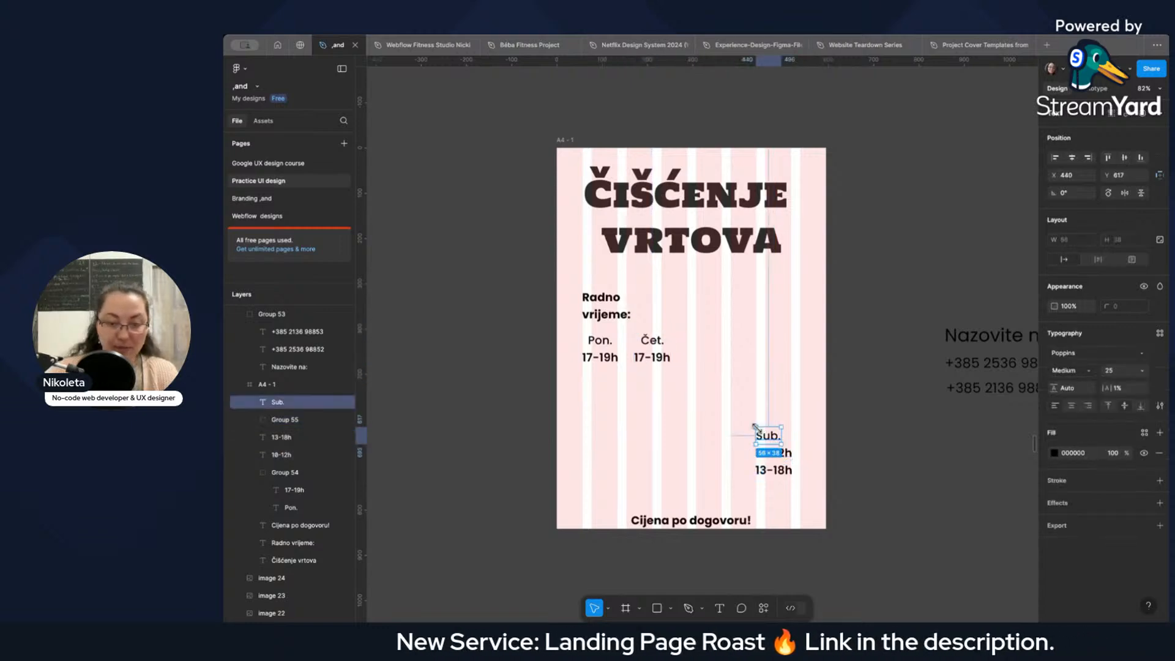
shift+click(791, 456)
shift+click(789, 469)
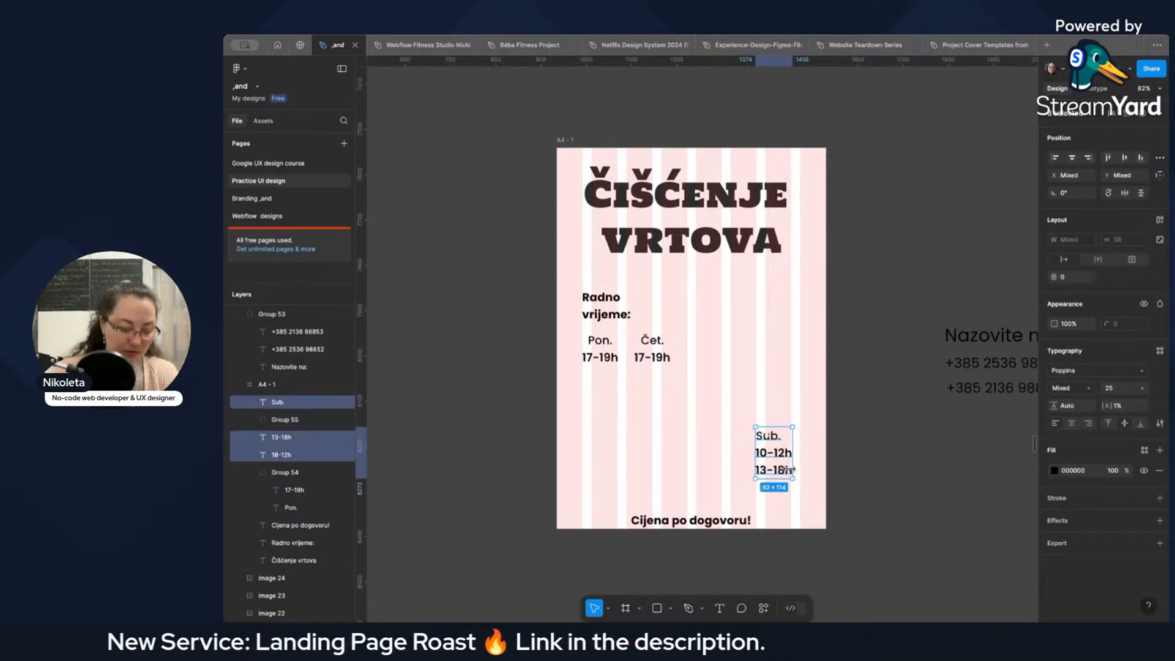
key(ctrl+g)
drag(789, 469, 718, 372)
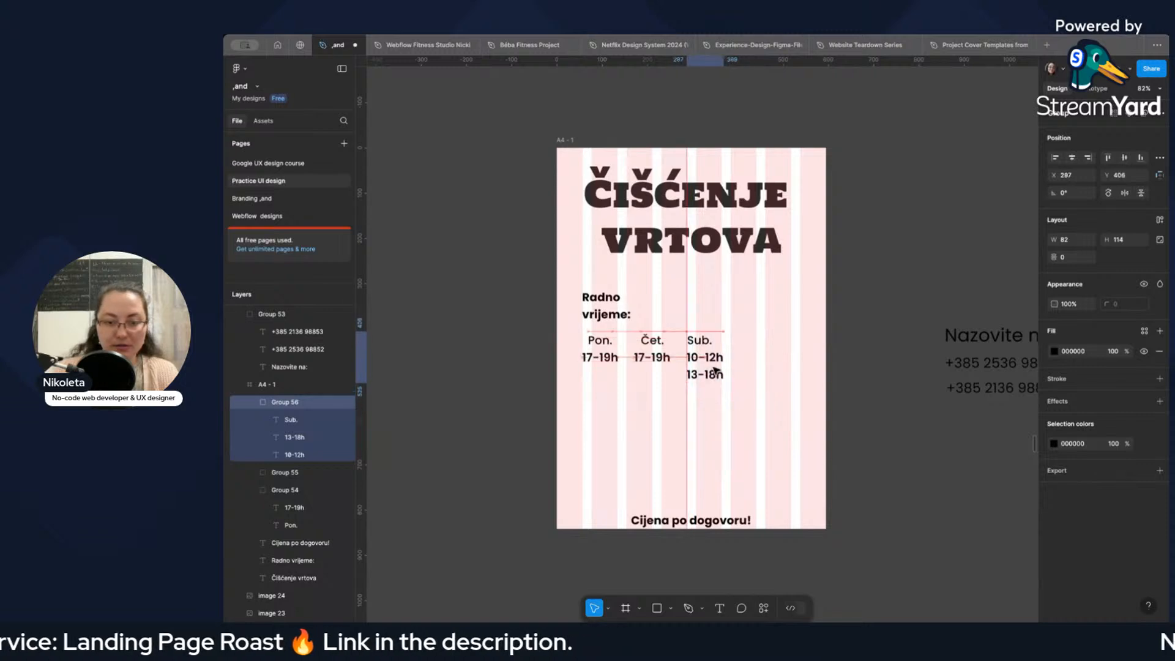
key(shift+Right)
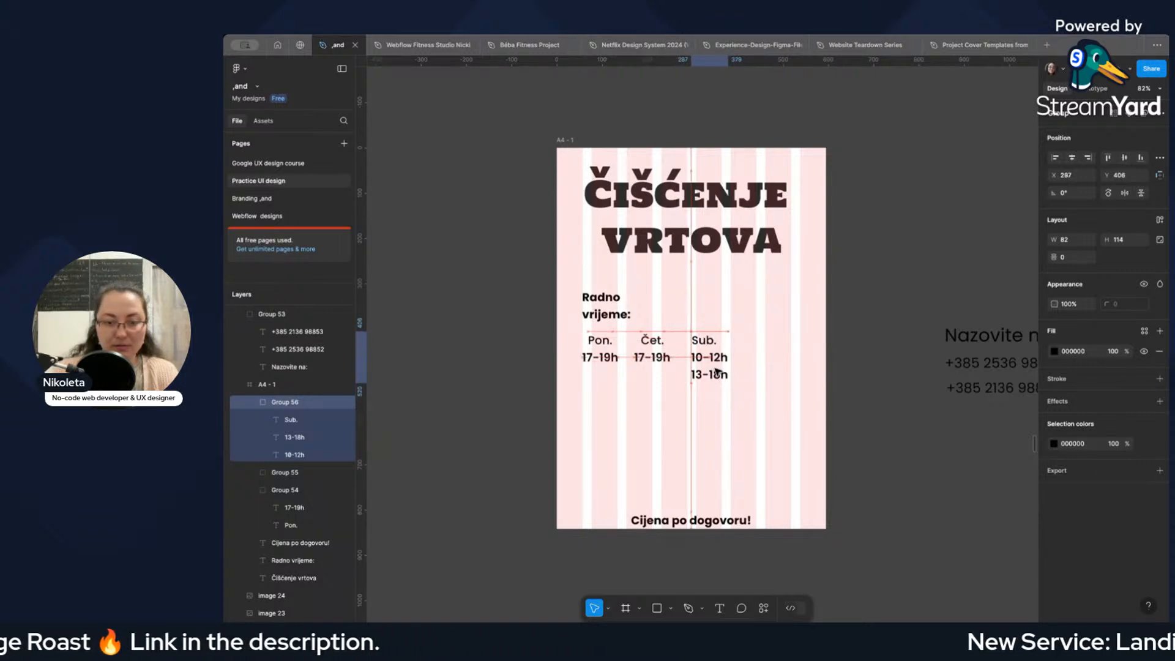
drag(717, 372, 706, 371)
click(762, 404)
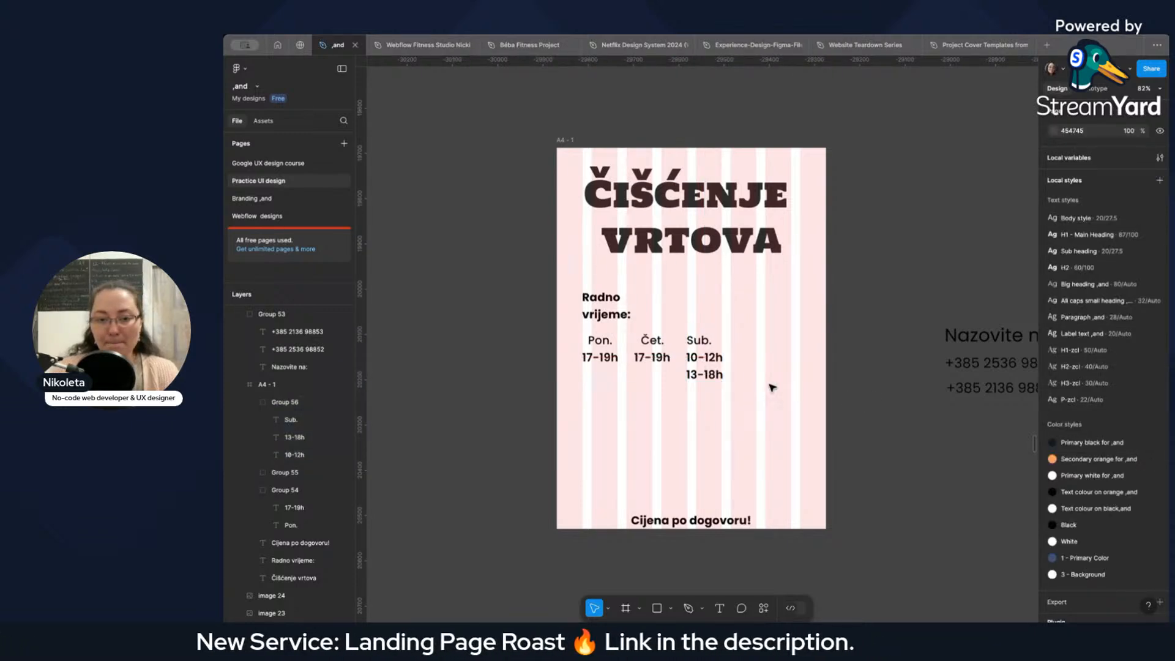
Move "13-18h" onto the same line as "10-12h", to its right at X 404, Y 444.
click(714, 373)
click(714, 373)
drag(713, 373, 766, 357)
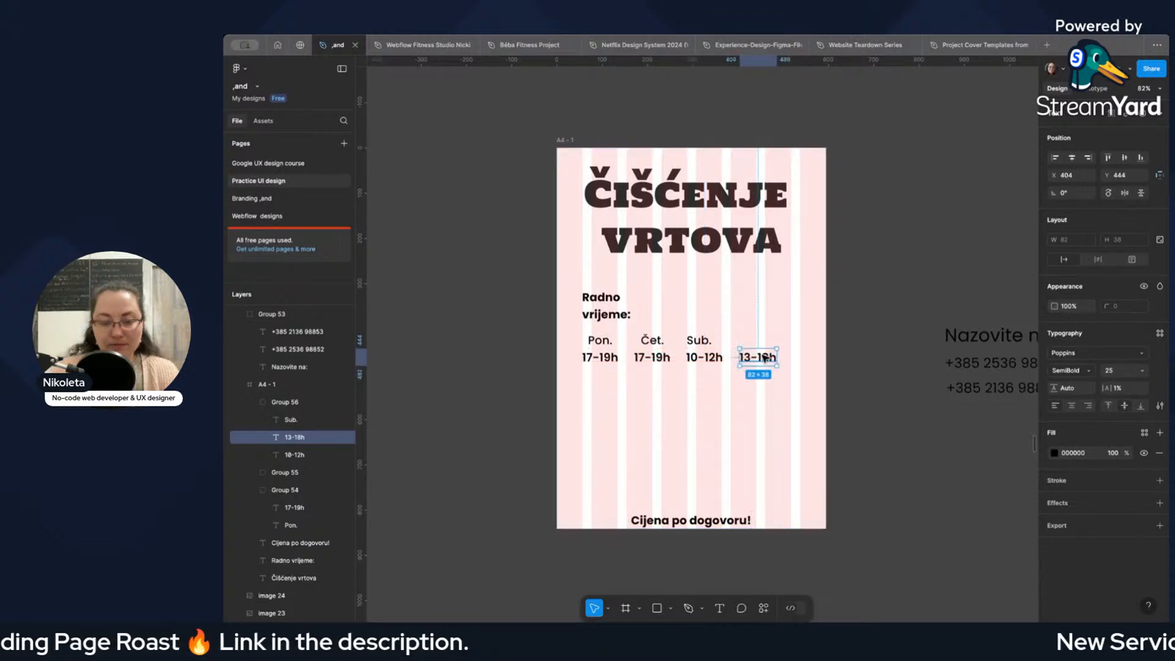
click(717, 361)
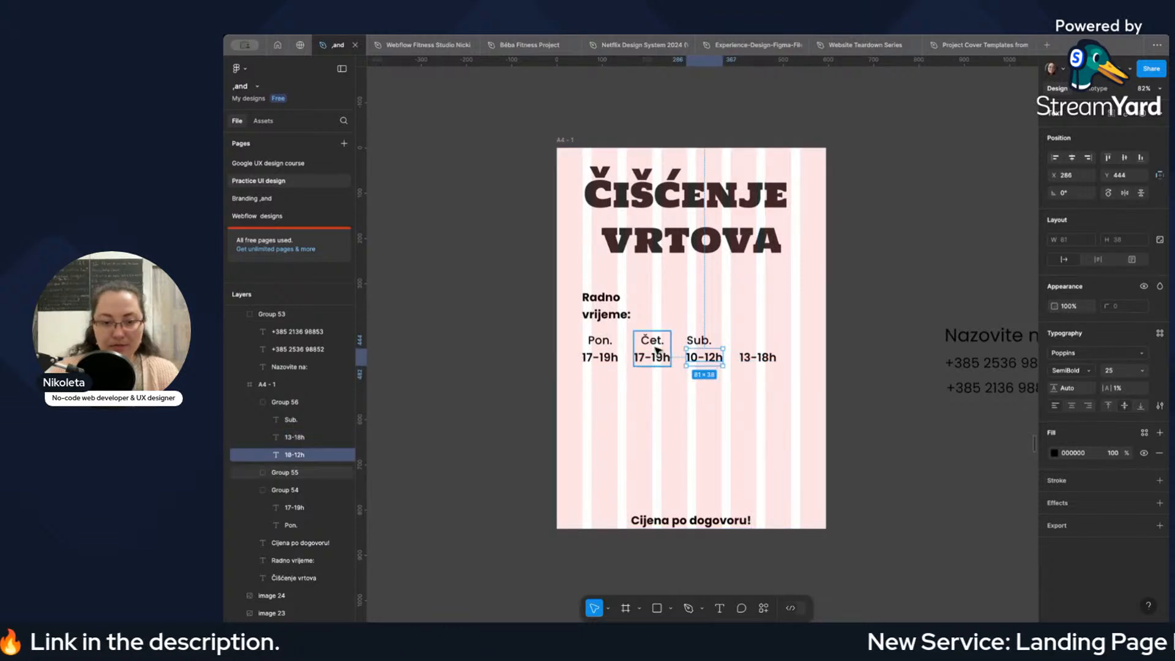
click(698, 344)
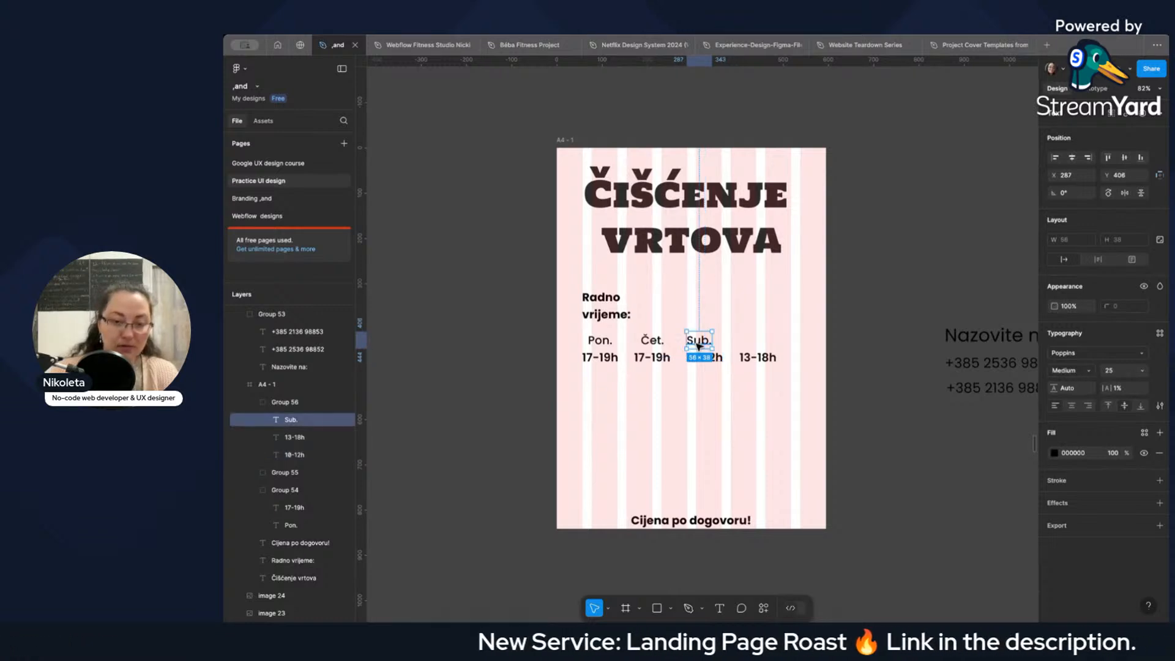
drag(698, 345, 722, 366)
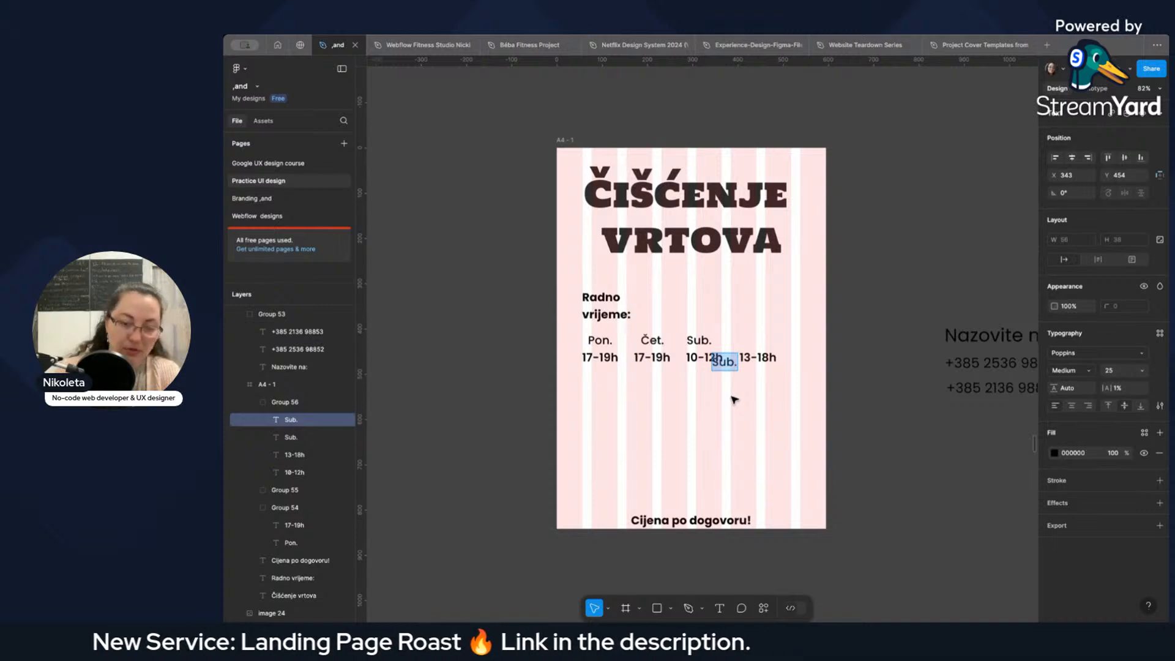
key(ctrl+z)
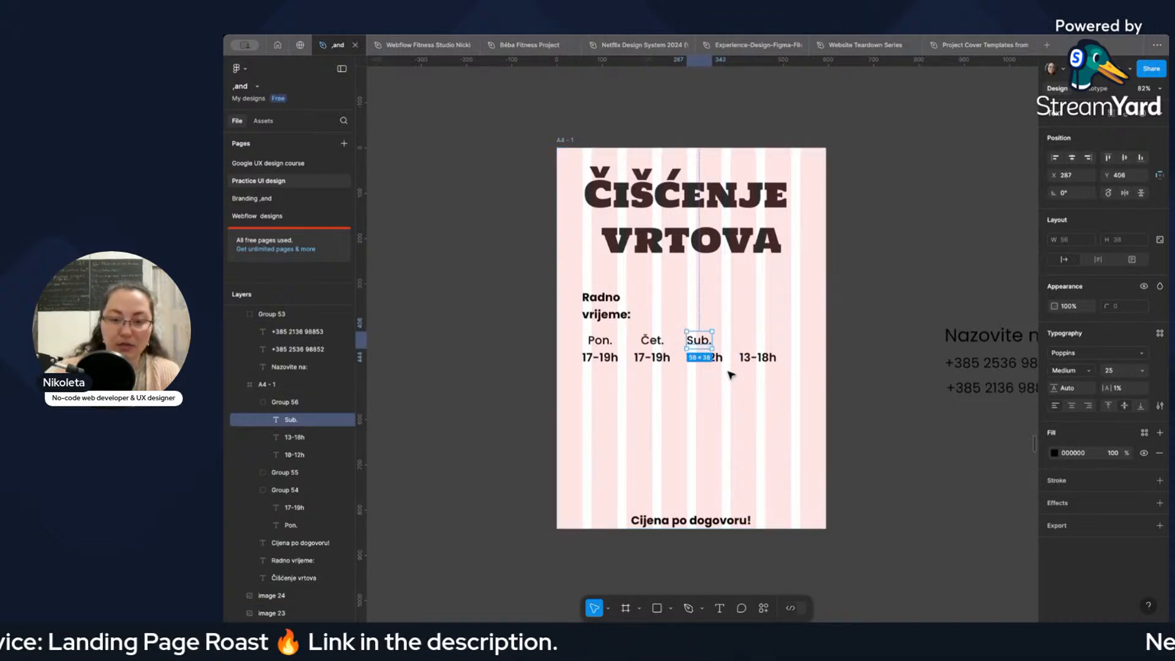
Move the "13-18h" text into the "10-12h" line so the Saturday hours read "10-12h, 13-18h", removing the separate text.
click(726, 361)
click(719, 358)
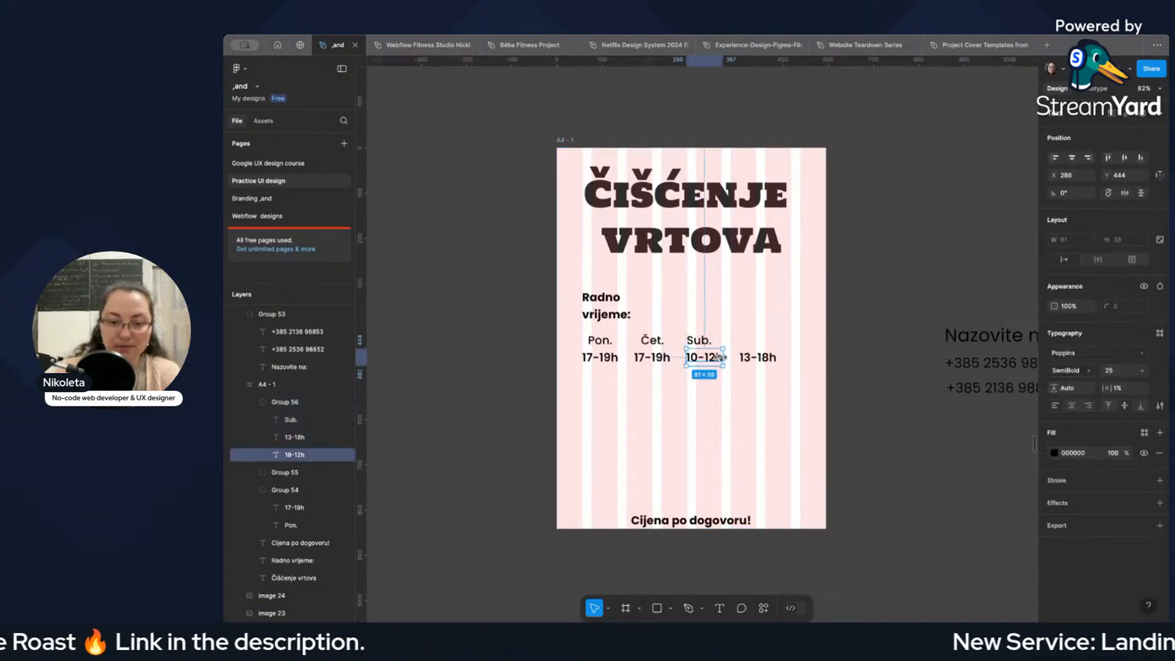
click(756, 360)
double_click(763, 360)
key(super+c)
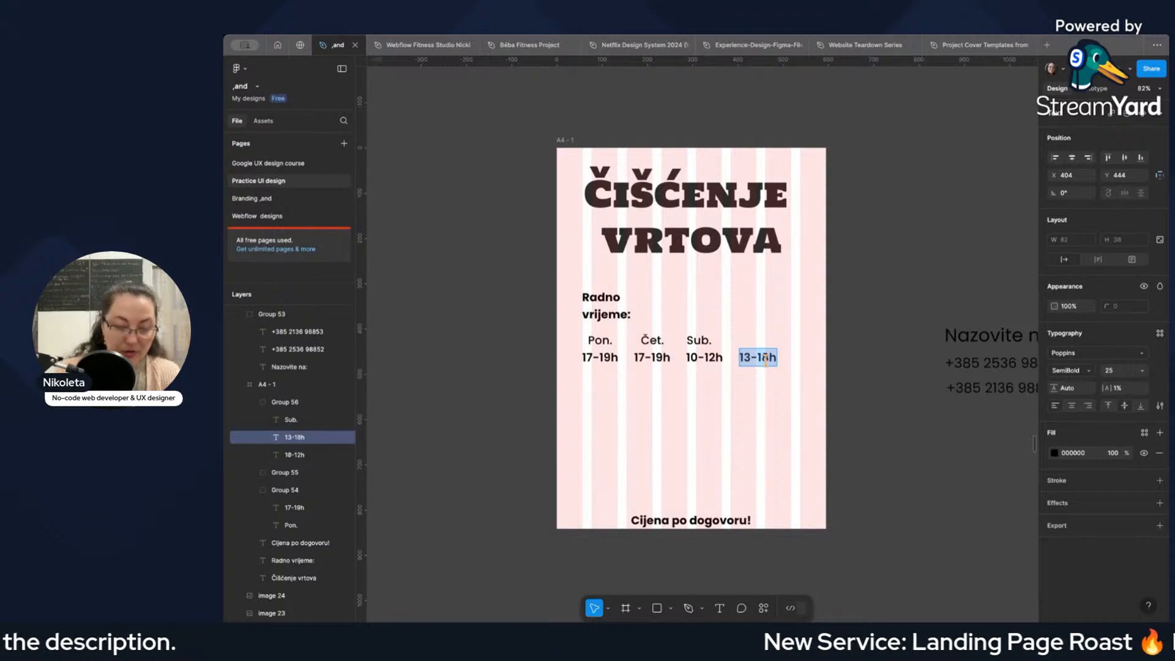
key(BackSpace)
click(720, 358)
click(724, 359)
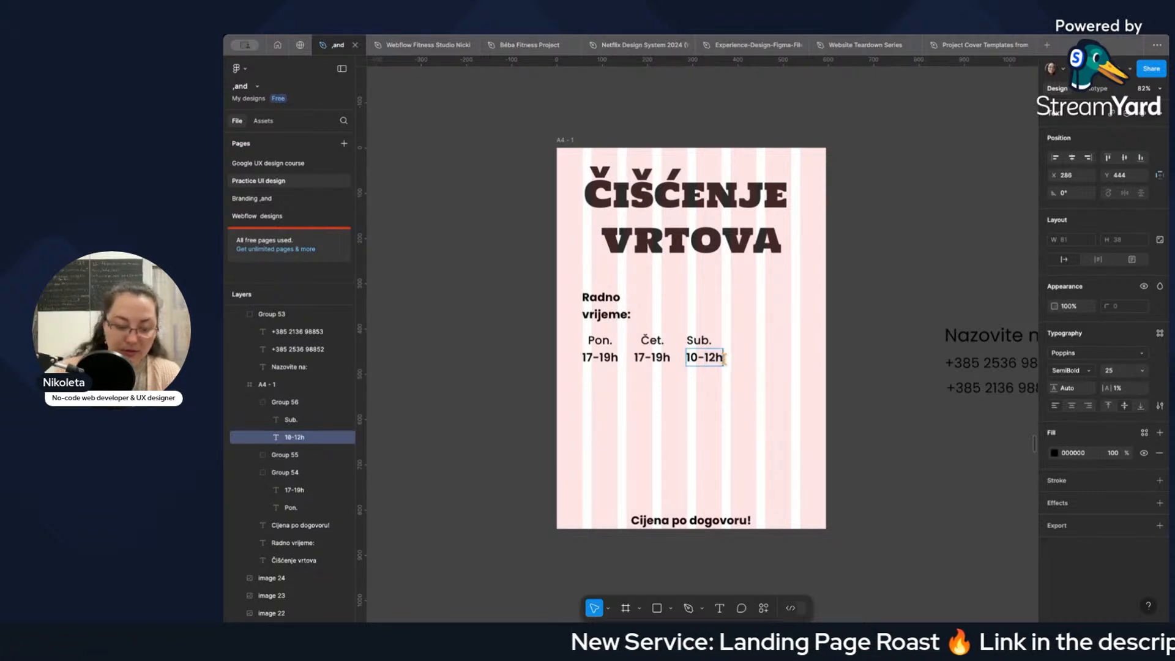
text(,)
key(super+v)
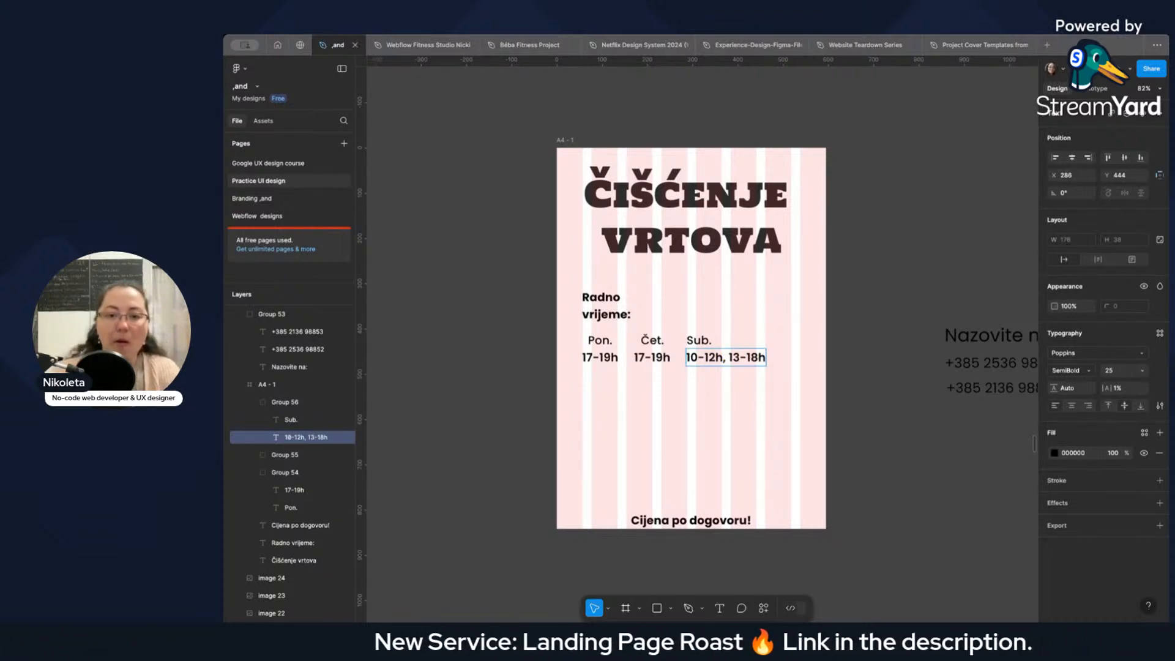
key(Escape)
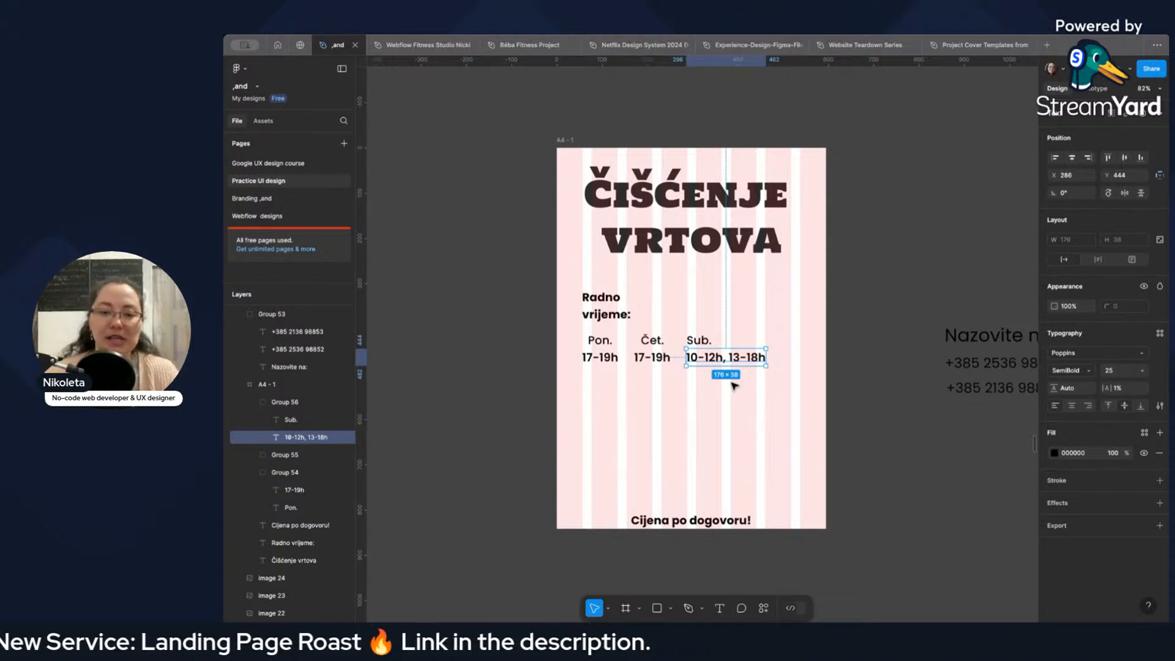
Center "Sub." above the combined Saturday hours at X 346, Y 408.
click(697, 342)
double_click(708, 343)
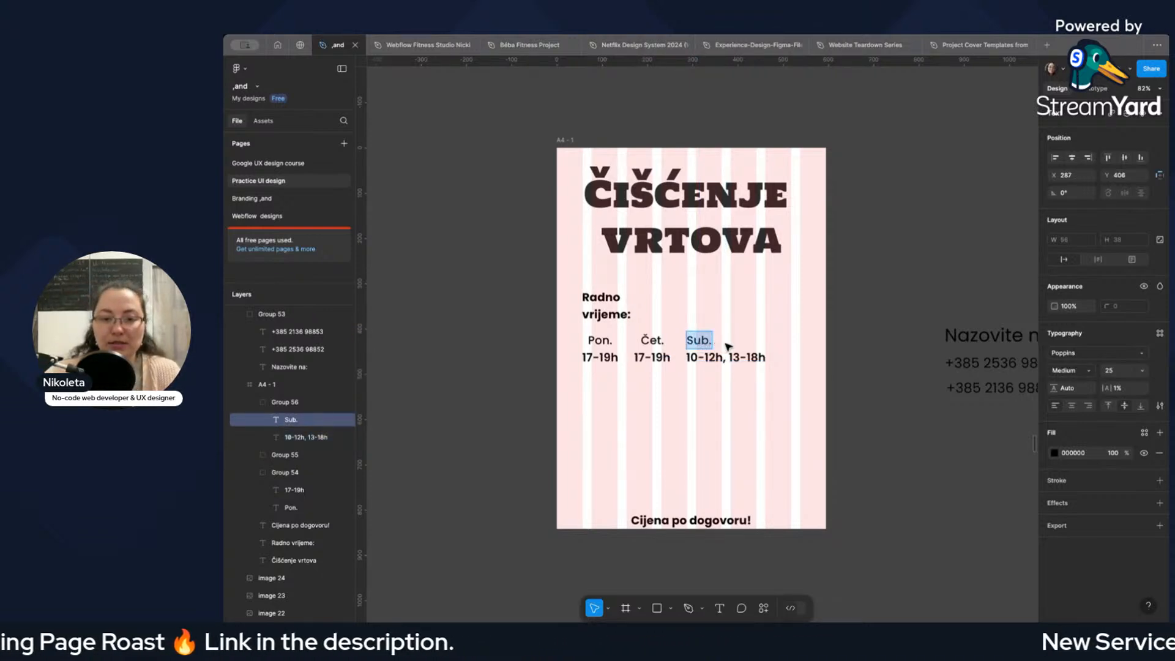
key(Escape)
drag(702, 346, 730, 344)
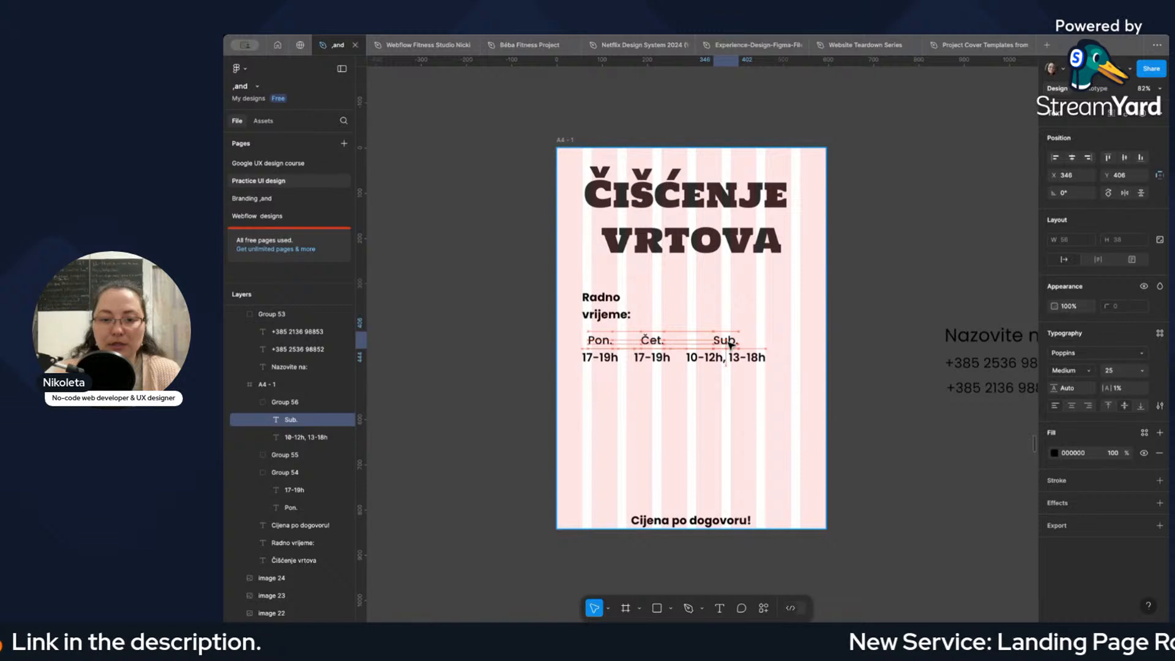
click(741, 394)
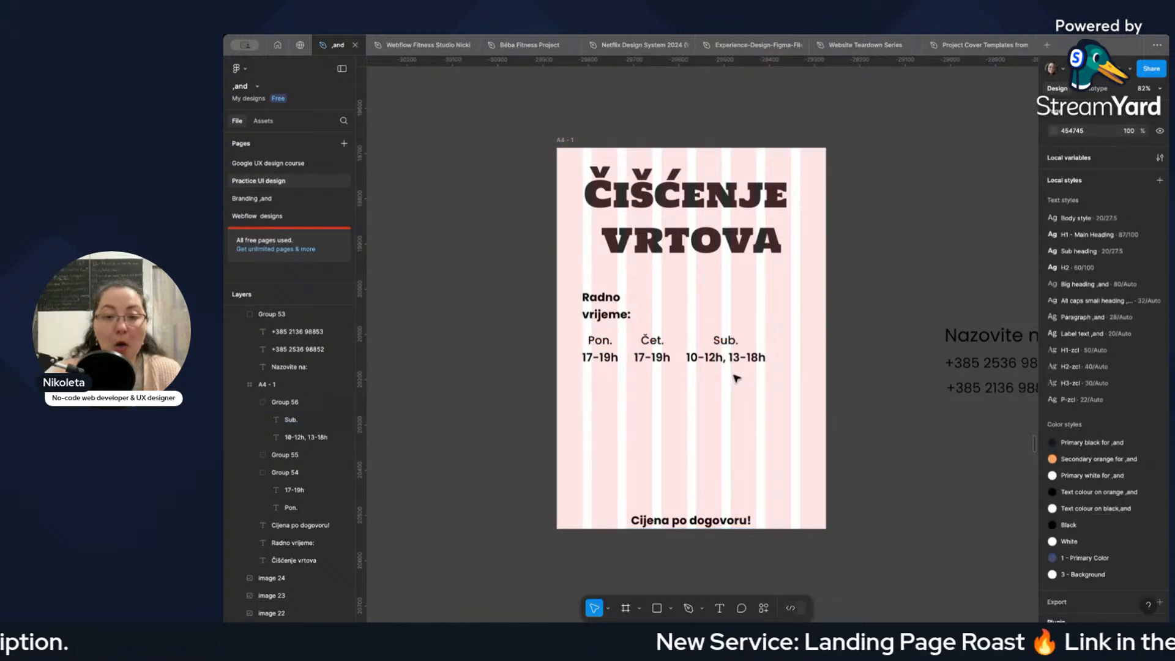
Try to break the Saturday hours onto two lines, with "13-18h" below "10-12h,".
double_click(736, 366)
double_click(728, 363)
click(727, 359)
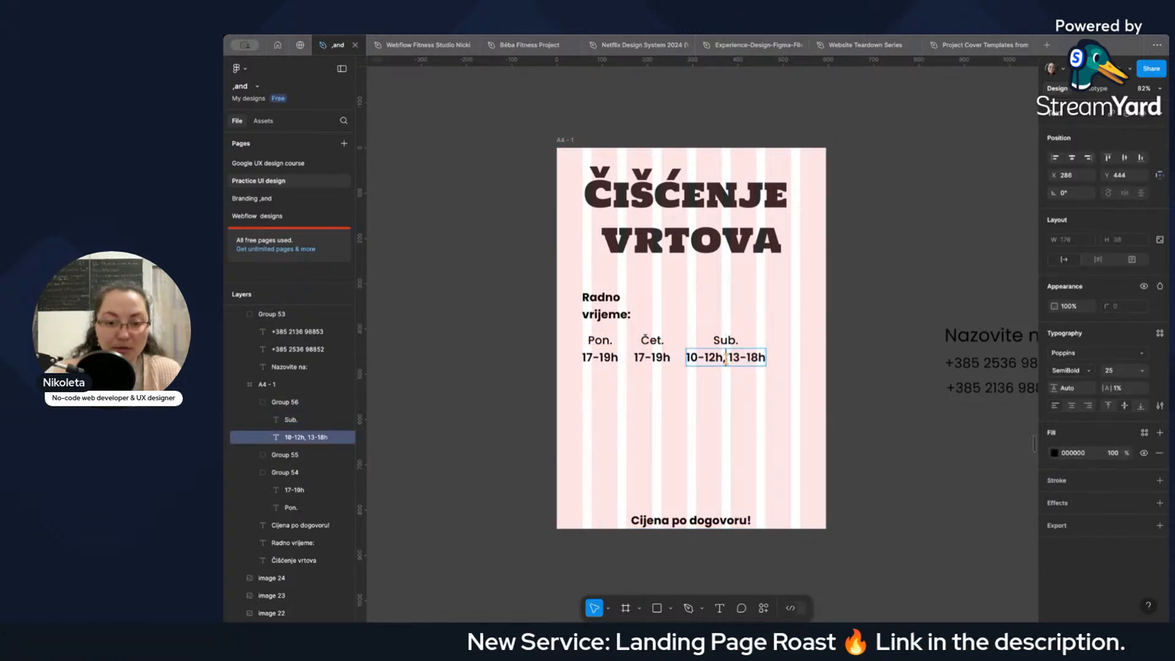
key(Return)
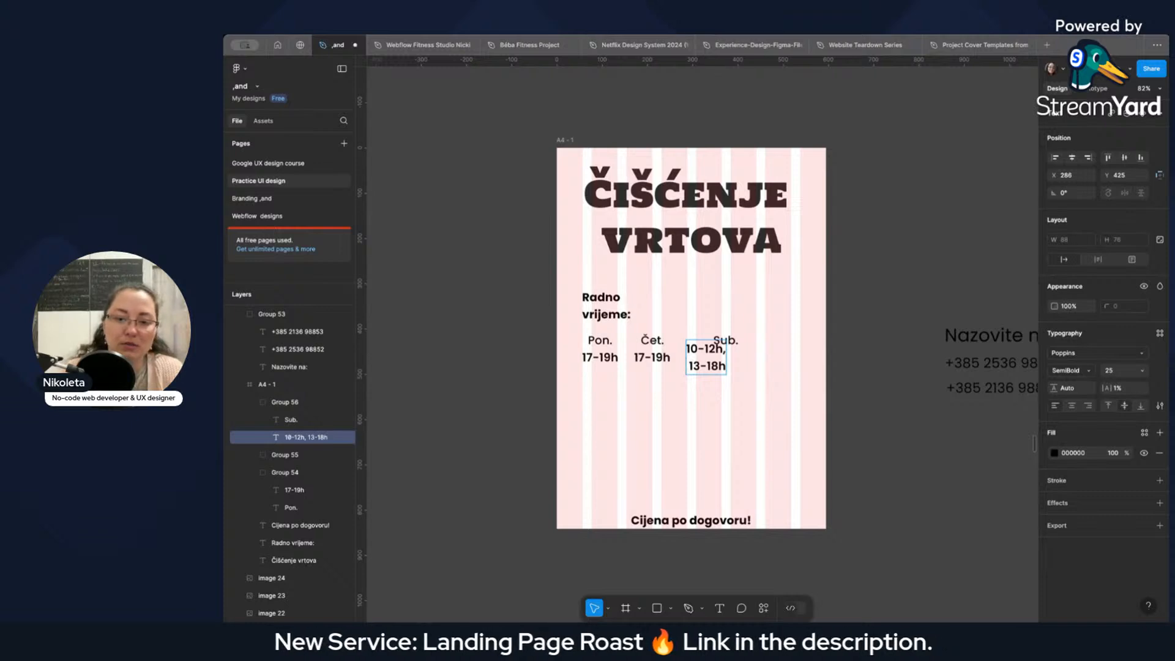
key(BackSpace)
key(Escape)
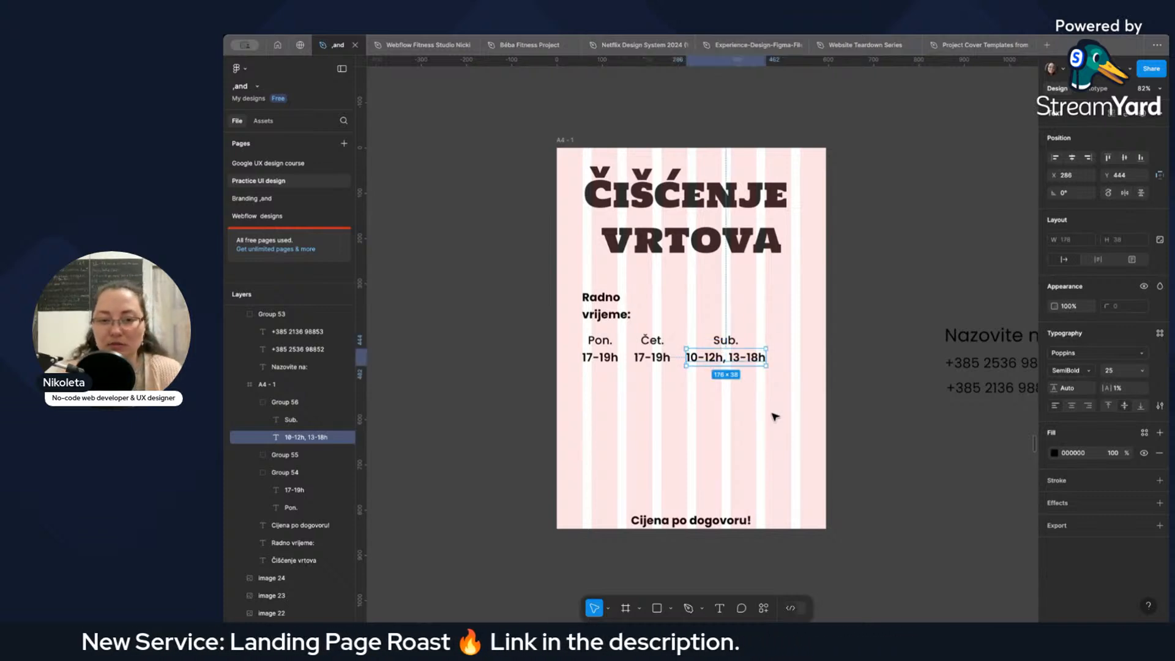
key(Escape)
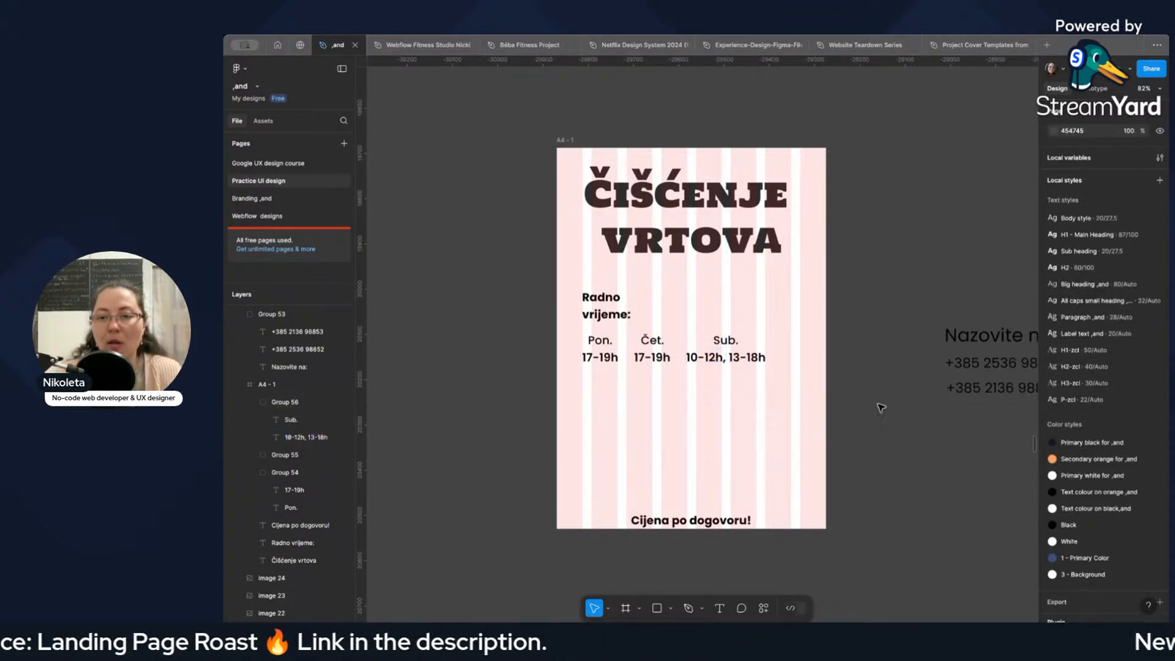
Move the contact group onto the poster below the working hours at X 55, Y 511, and set "Nazovite na:" to font size 30.
drag(965, 381, 631, 422)
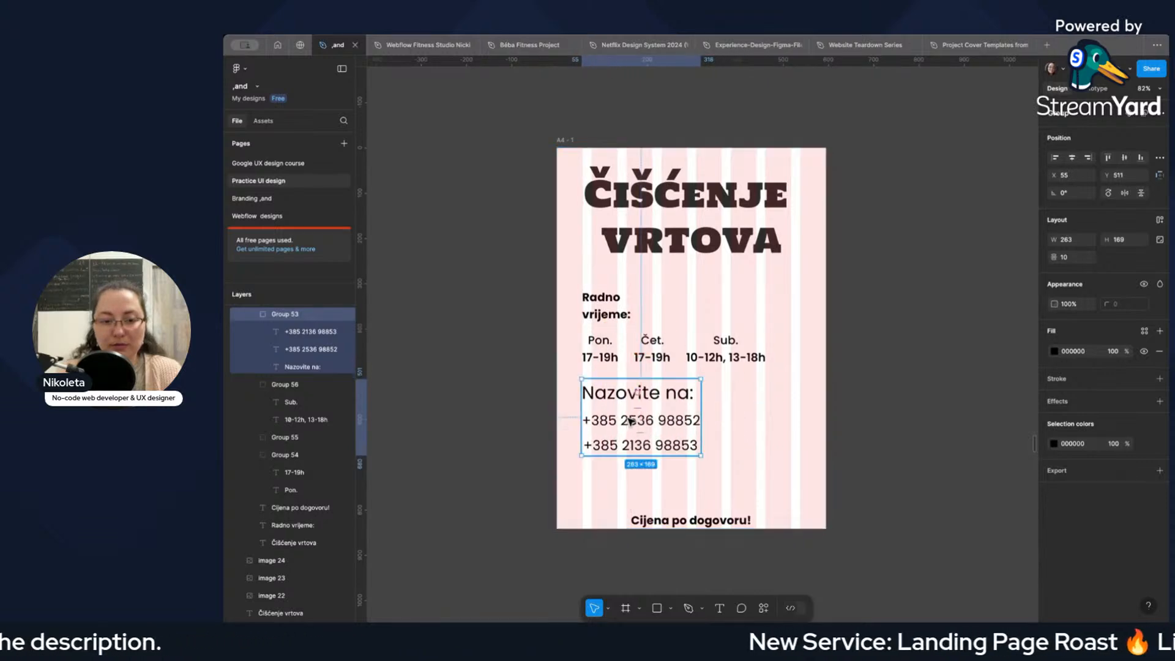
double_click(641, 404)
click(1114, 372)
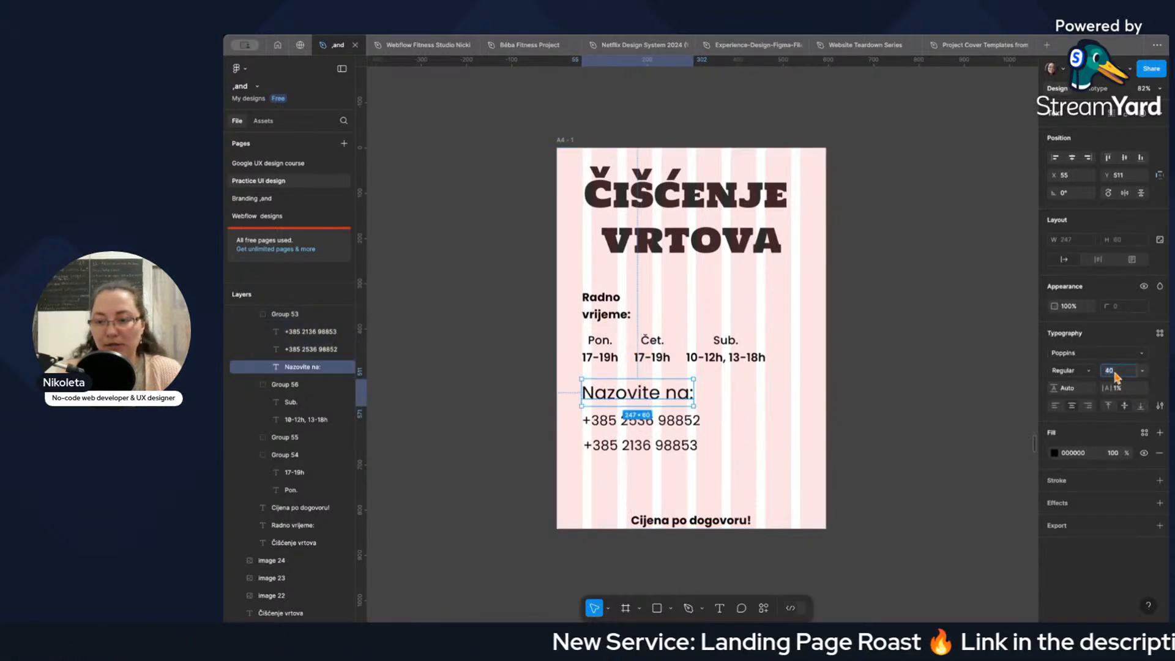
text(30)
key(Return)
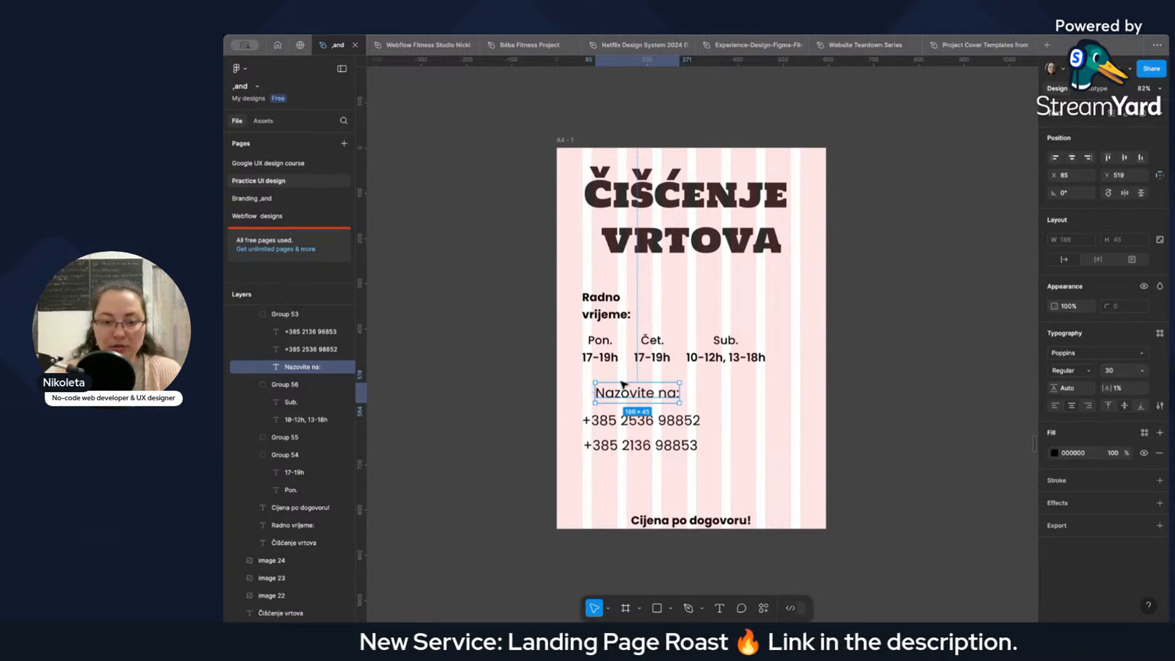
Align "Nazovite na:" with the left edge of the phone numbers at X 55, Y 525, and make it SemiBold.
drag(620, 391, 607, 398)
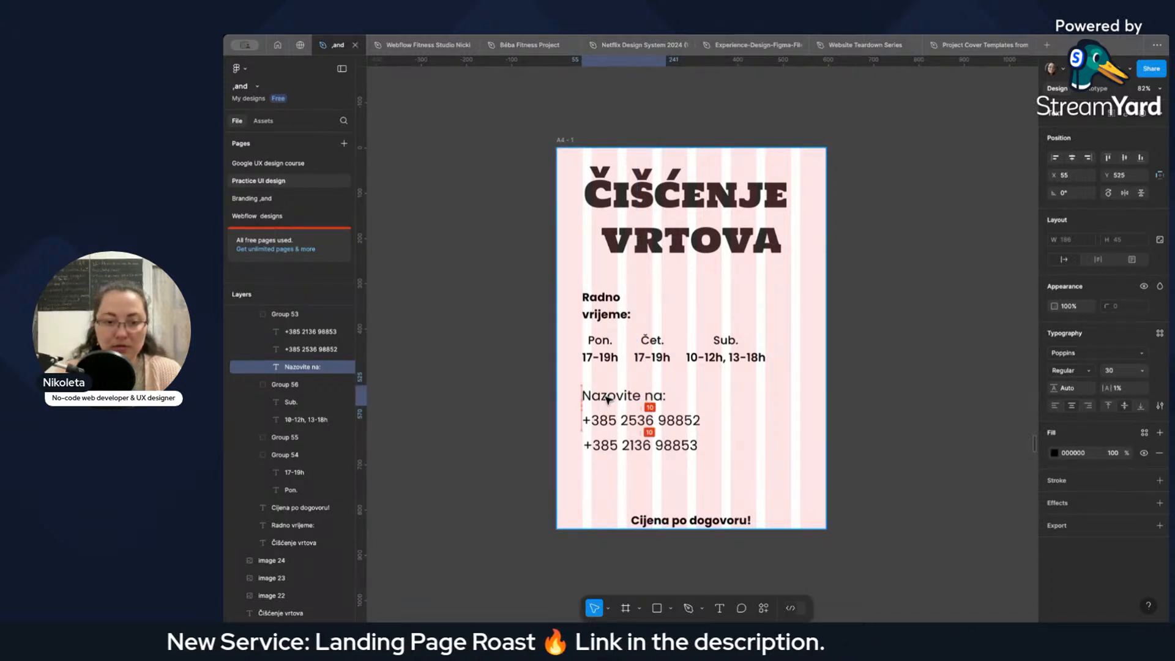
click(1071, 371)
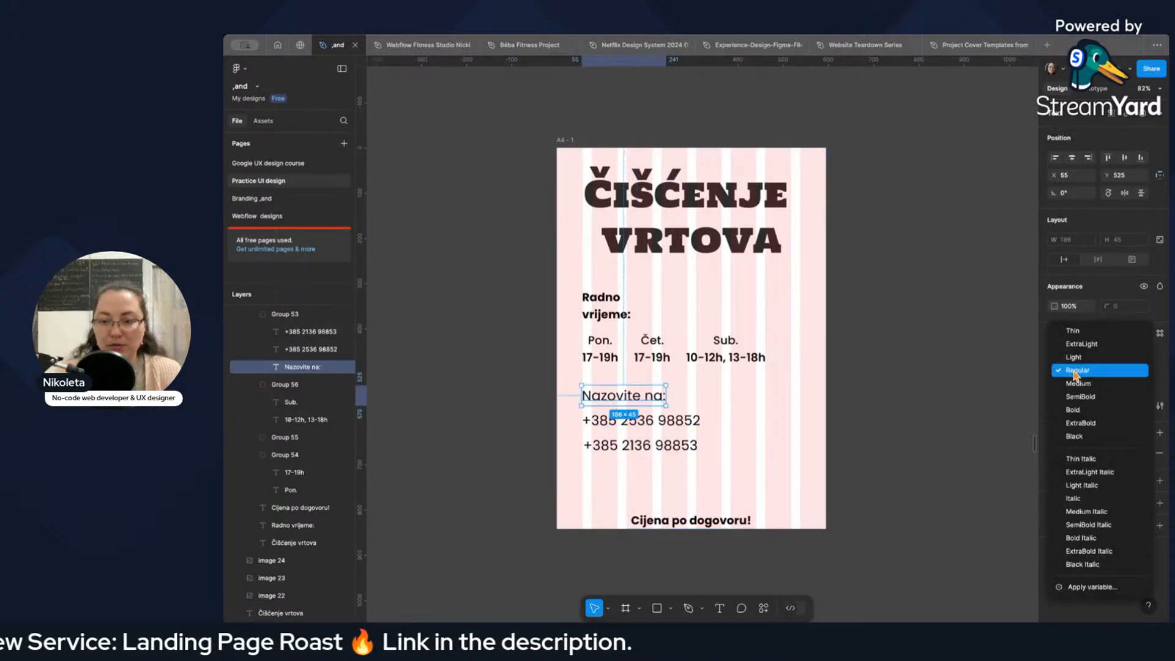
click(1080, 398)
click(614, 308)
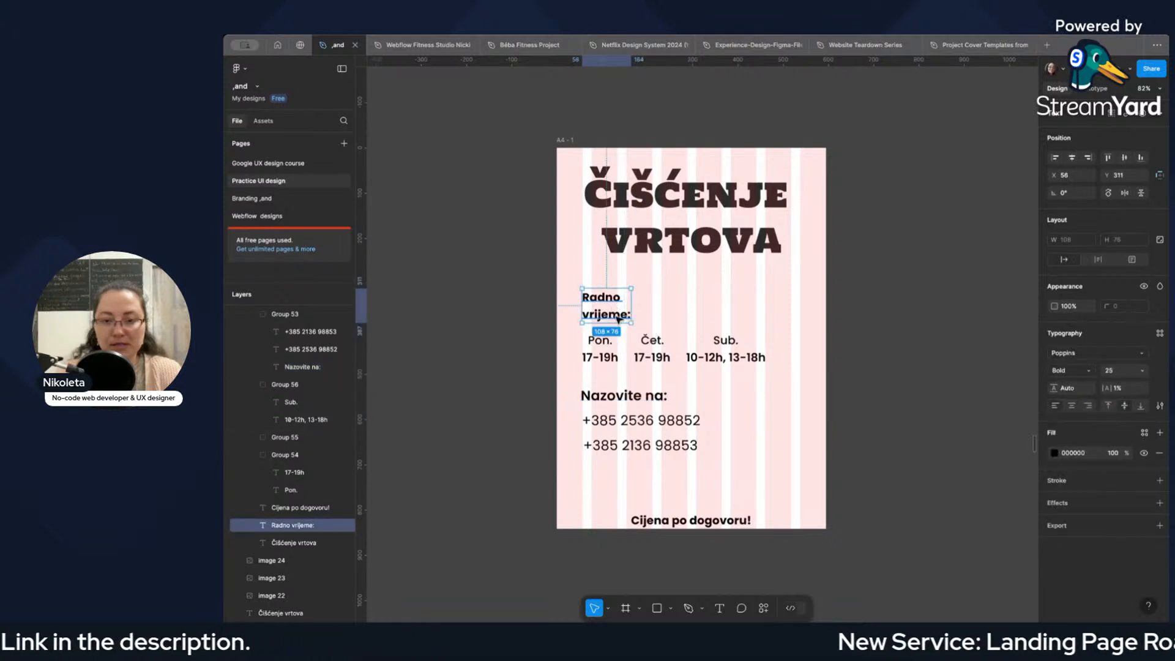
double_click(626, 399)
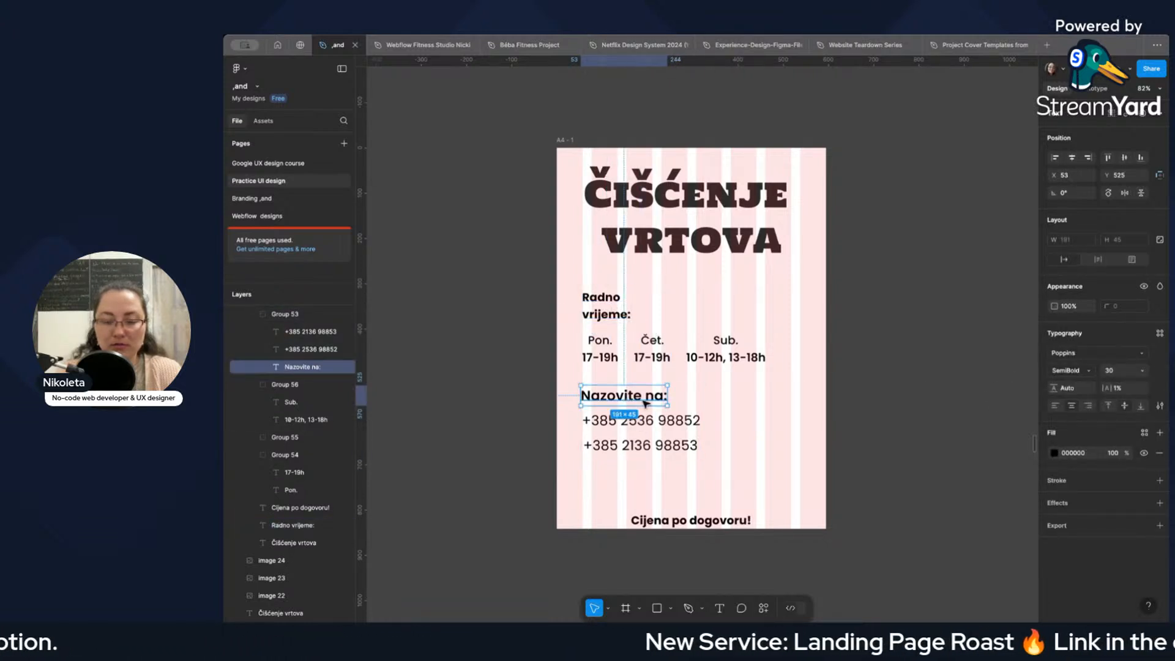
click(738, 417)
click(667, 425)
click(744, 426)
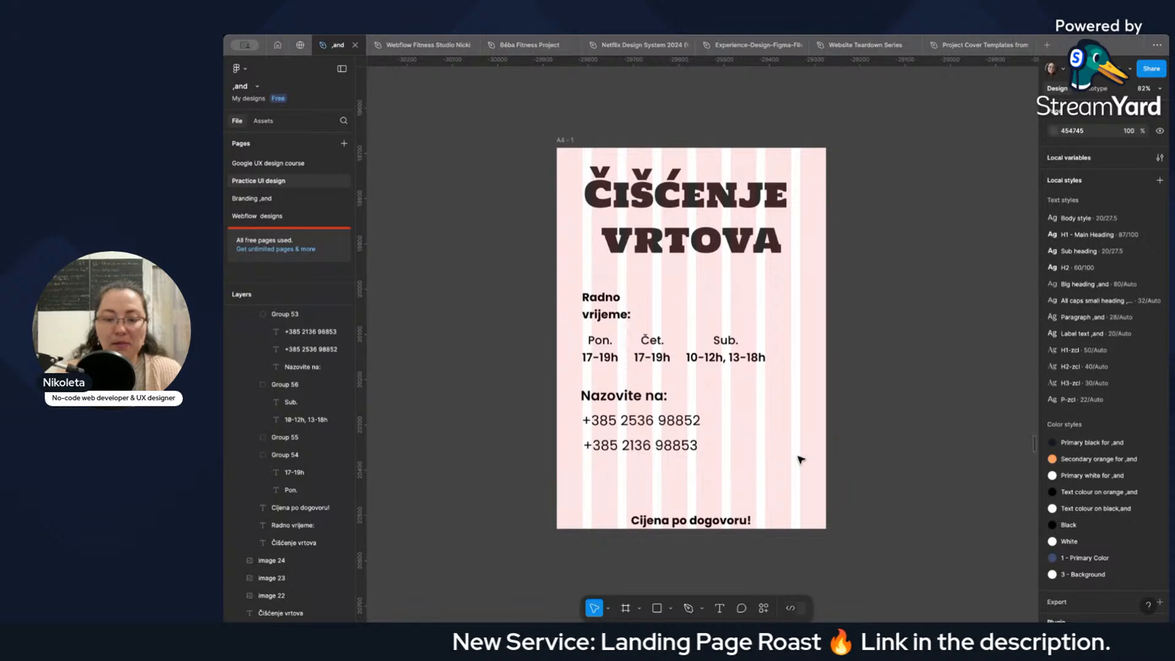
Run the Icons8 plugin and search its illustrations for "garden".
scroll(785, 385, down, 3)
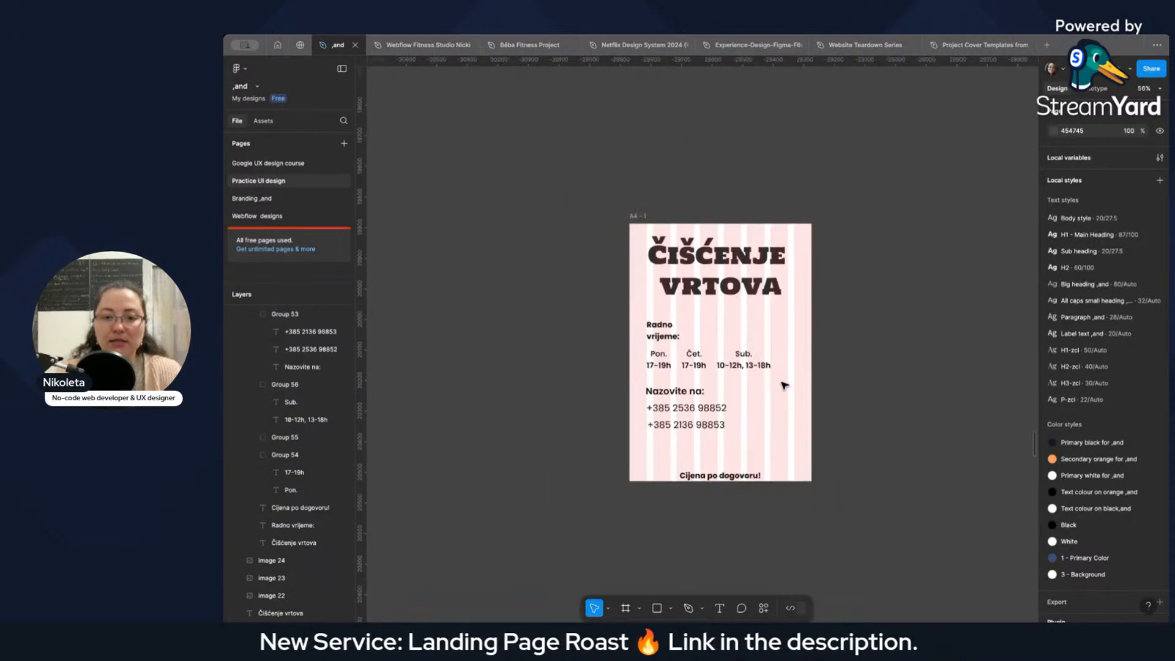
scroll(785, 386, down, 1)
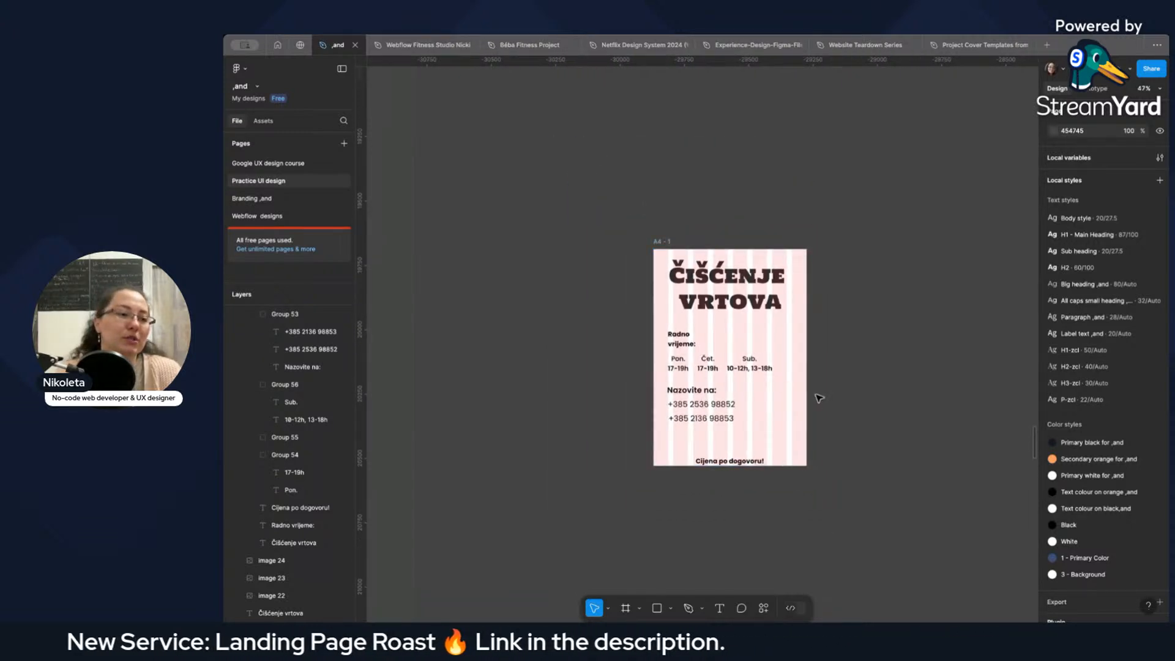
key(super+k)
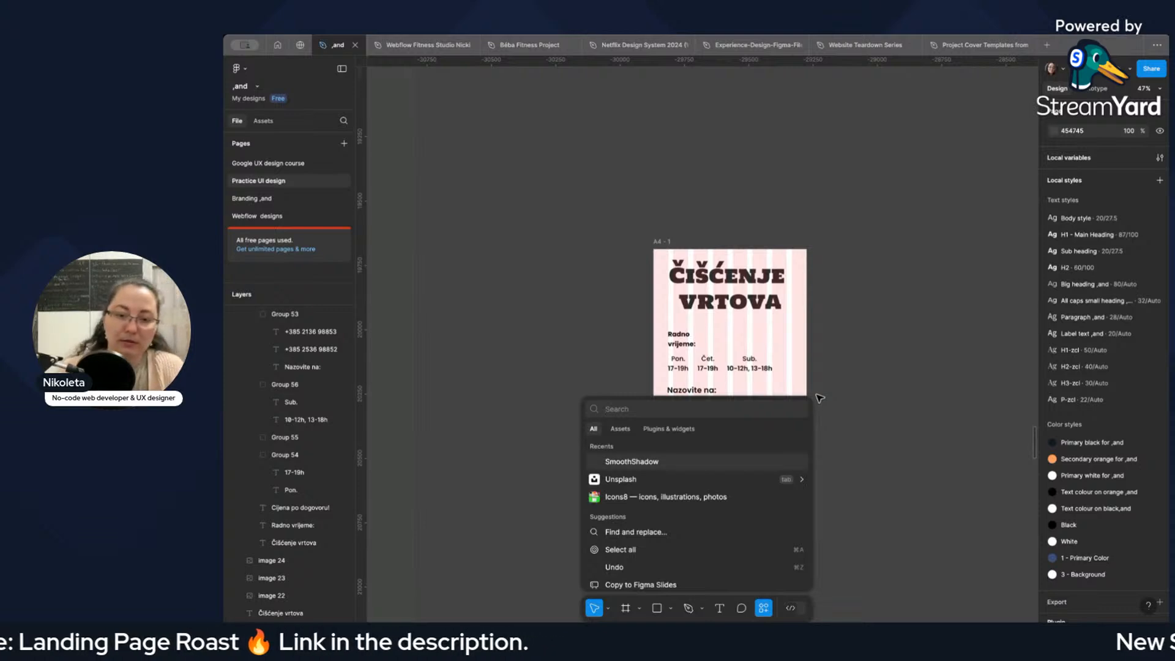
text(Icon)
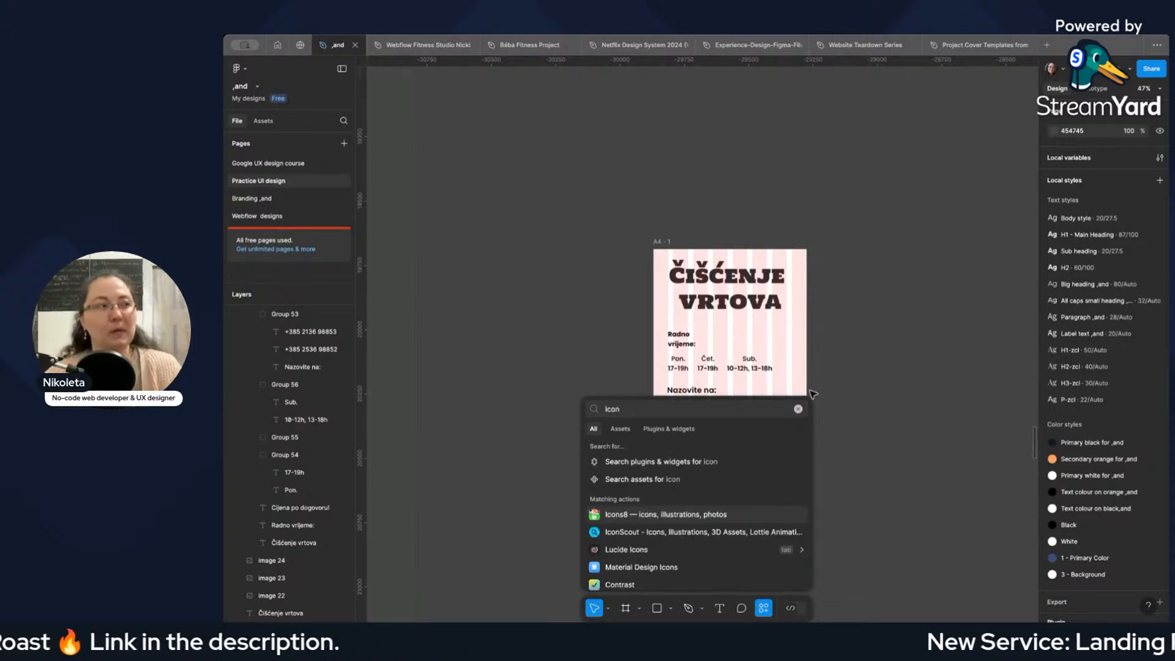
click(653, 515)
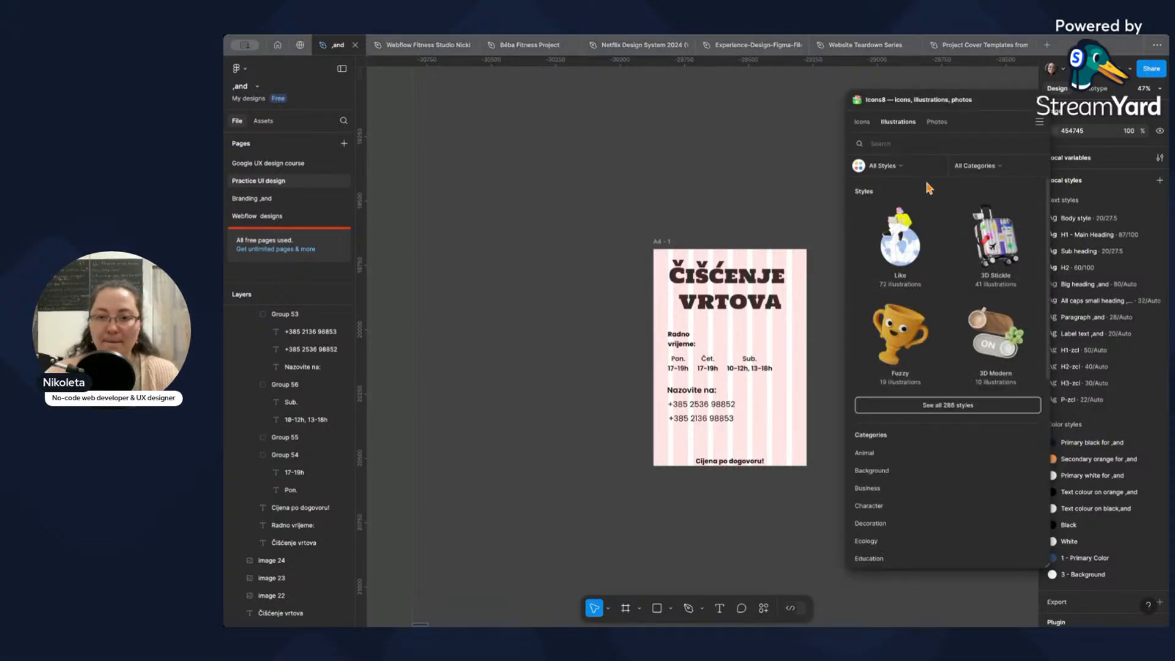
click(910, 144)
text(garden)
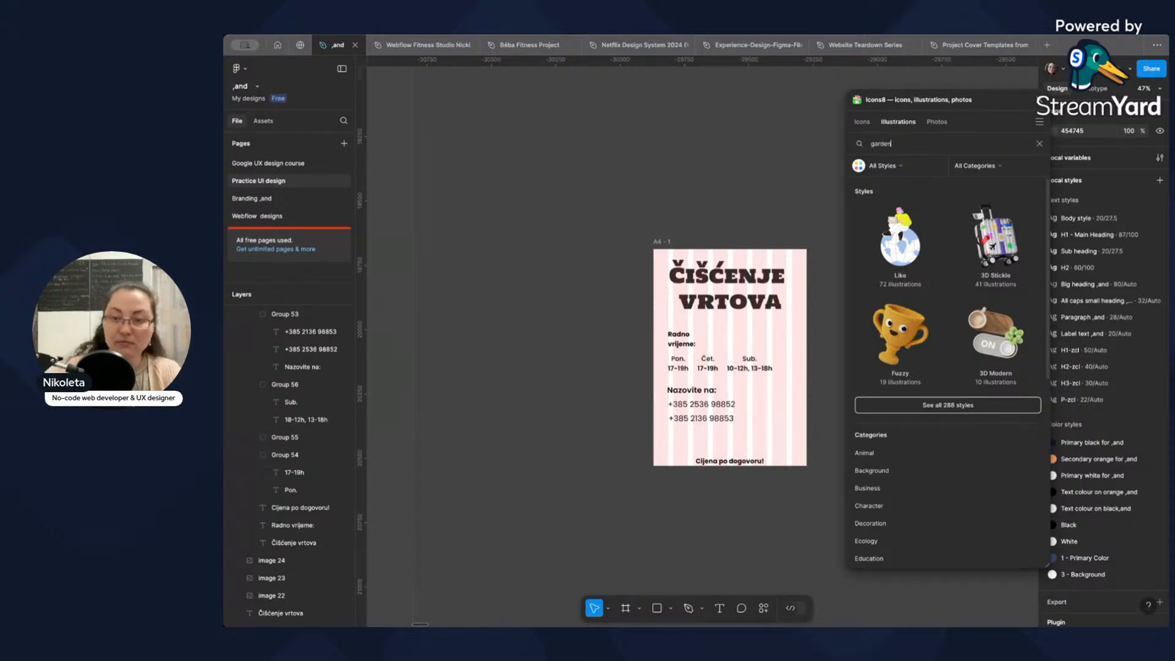
key(Return)
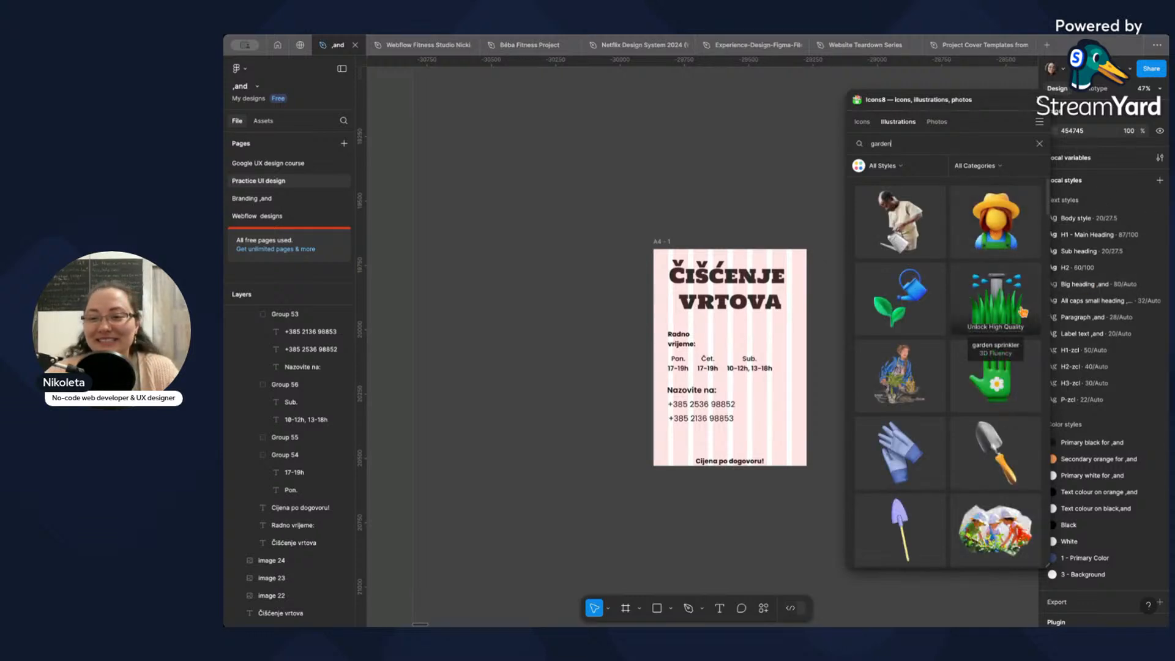
Browse the garden illustrations for one that suits the garden-cleaning poster.
scroll(981, 296, down, 1)
scroll(980, 297, down, 1)
scroll(981, 297, down, 5)
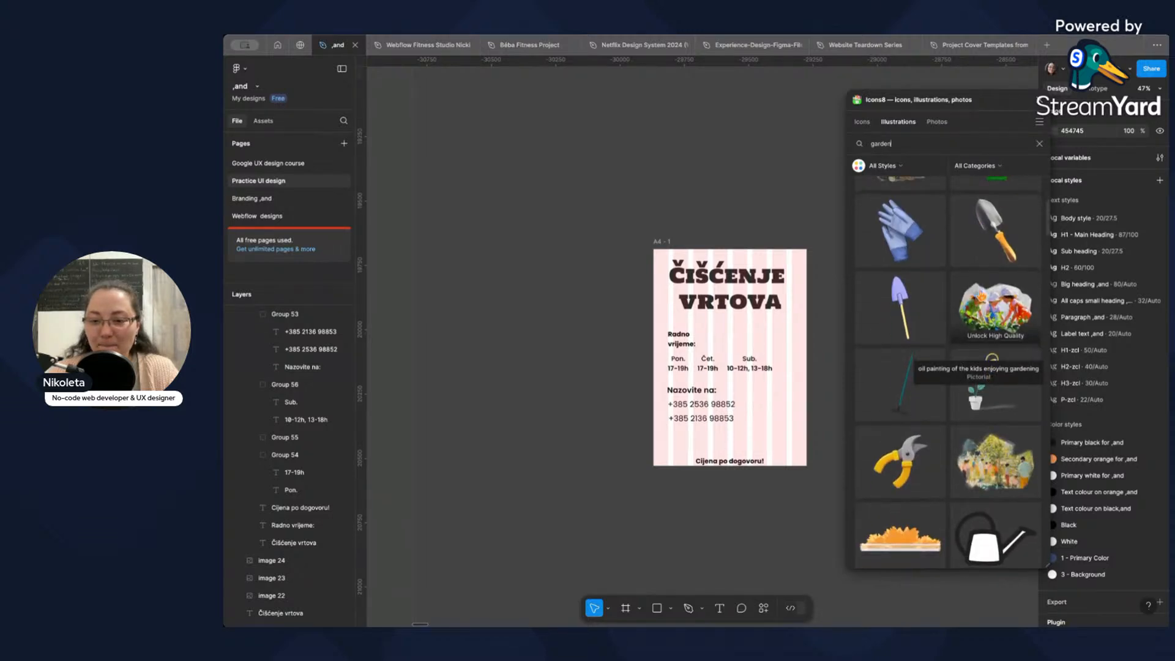
scroll(981, 297, up, 7)
scroll(981, 297, down, 9)
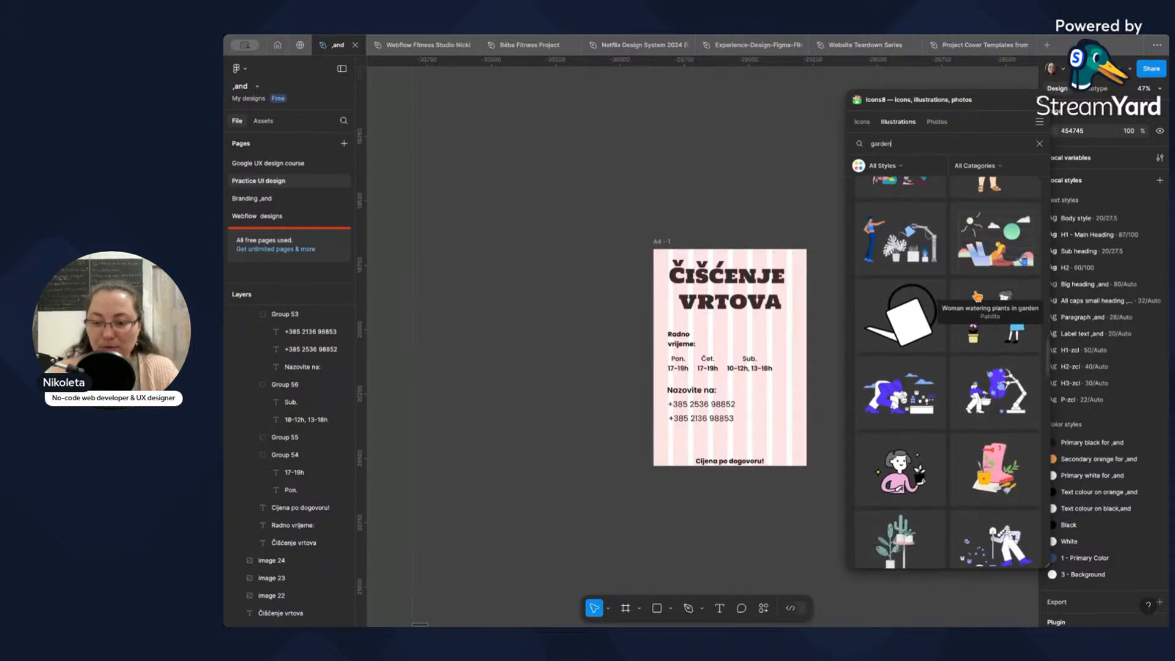
scroll(976, 294, down, 3)
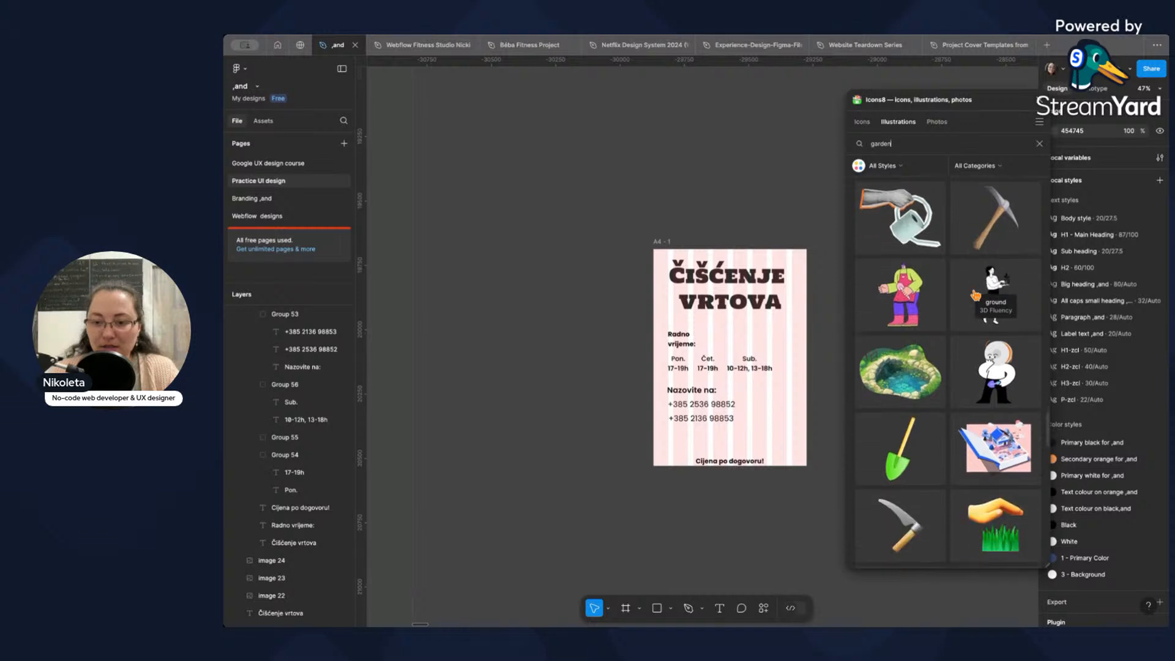
scroll(975, 294, down, 1)
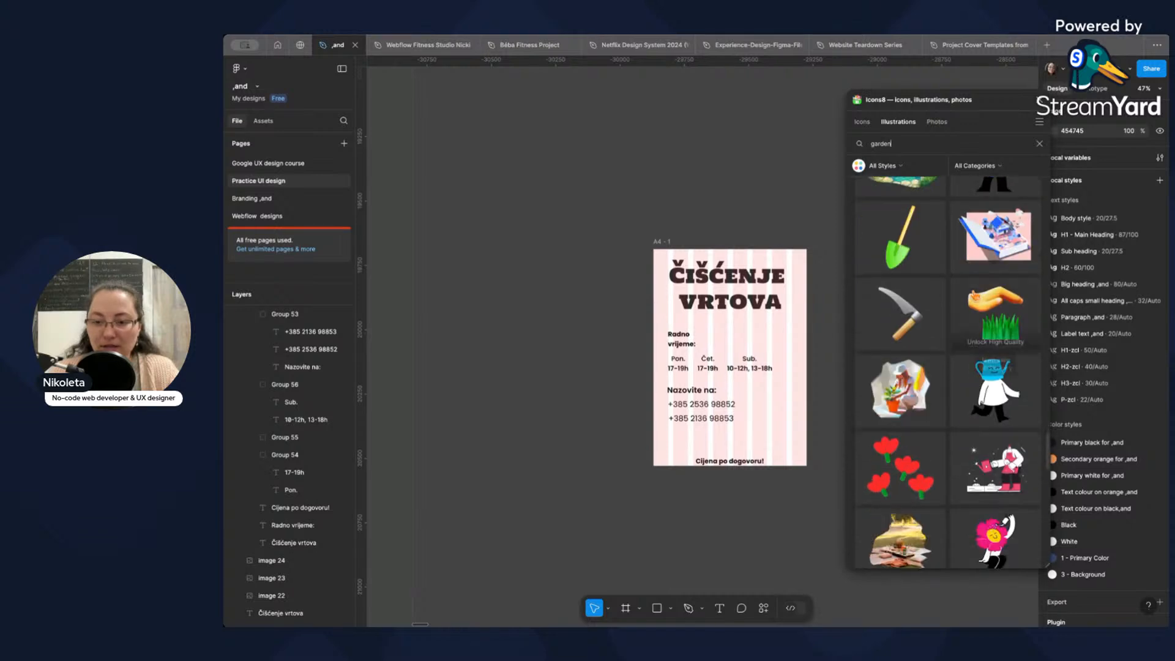
scroll(975, 294, down, 2)
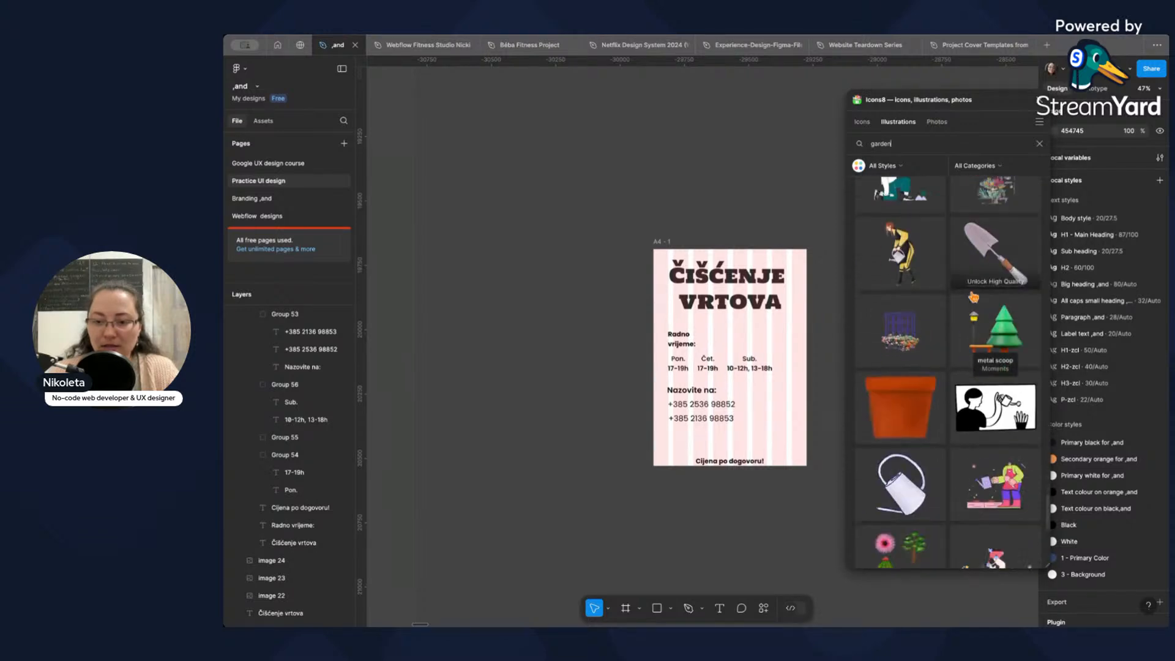
scroll(973, 297, down, 1)
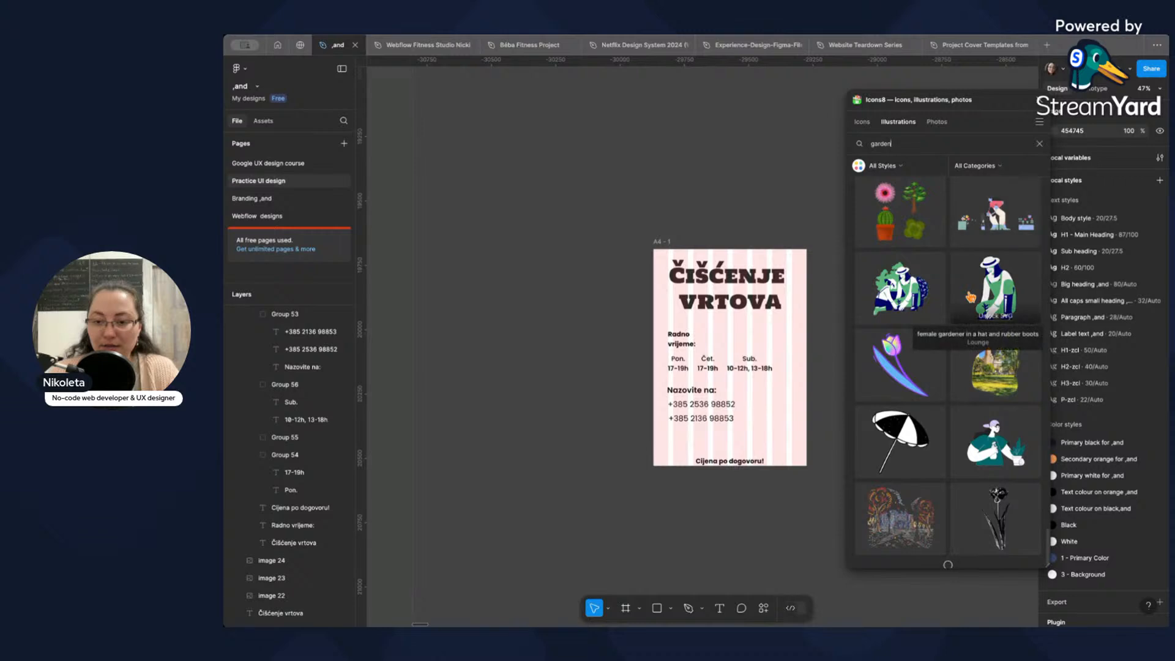
scroll(970, 298, down, 1)
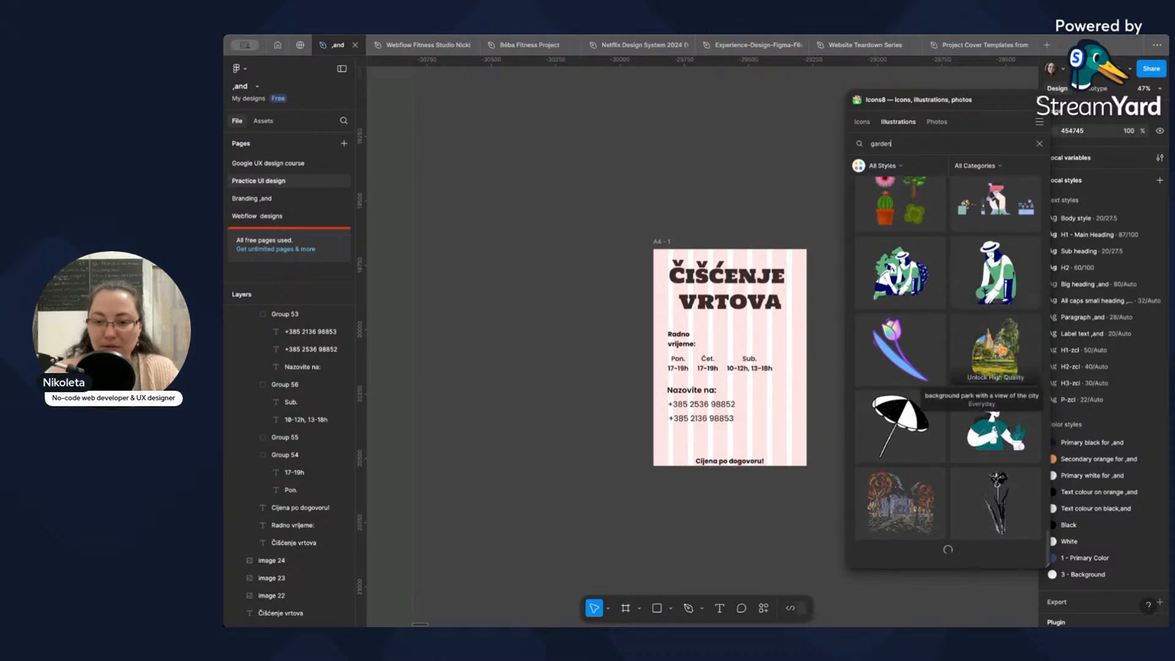
scroll(967, 306, down, 5)
scroll(957, 336, down, 10)
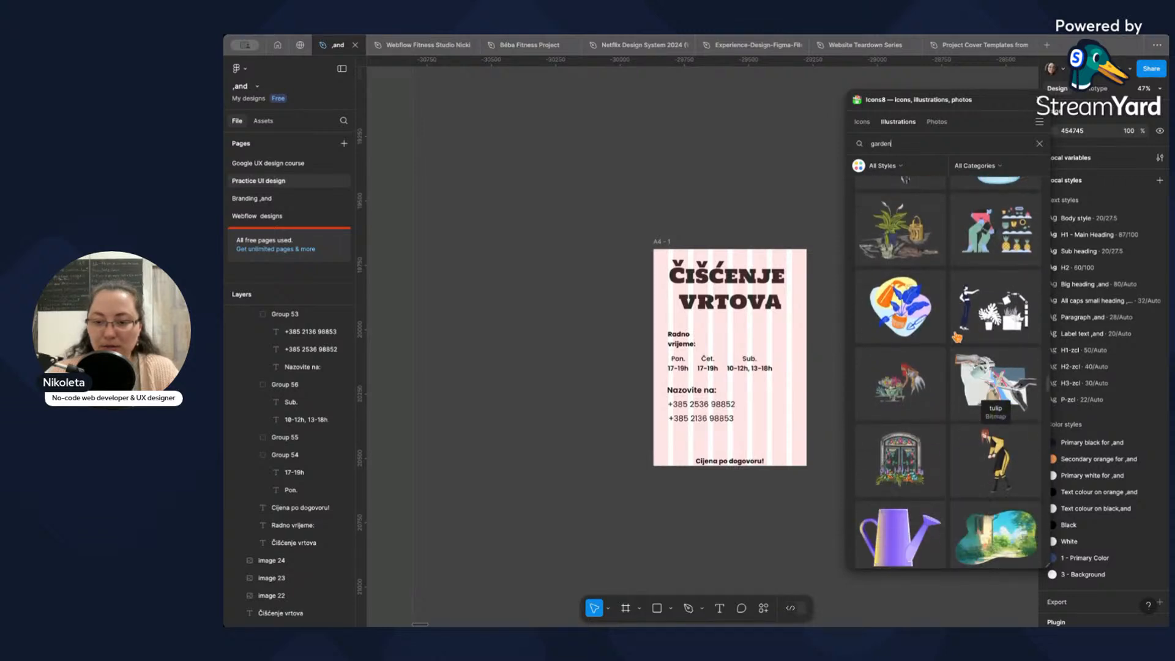
scroll(954, 338, down, 8)
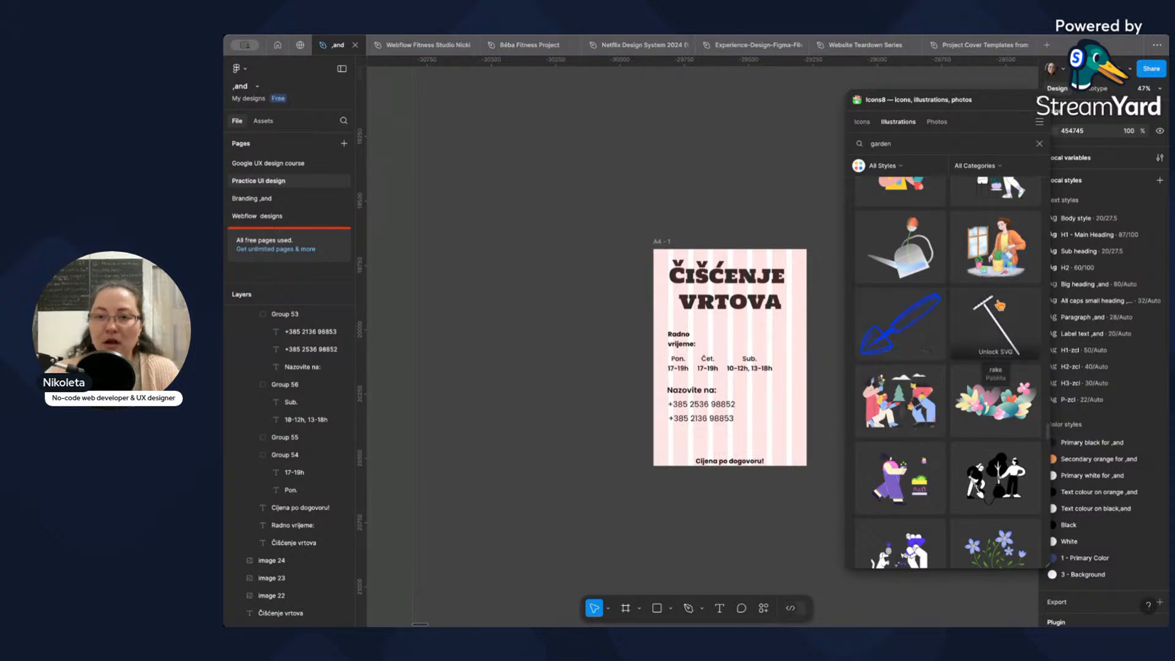
scroll(997, 313, down, 3)
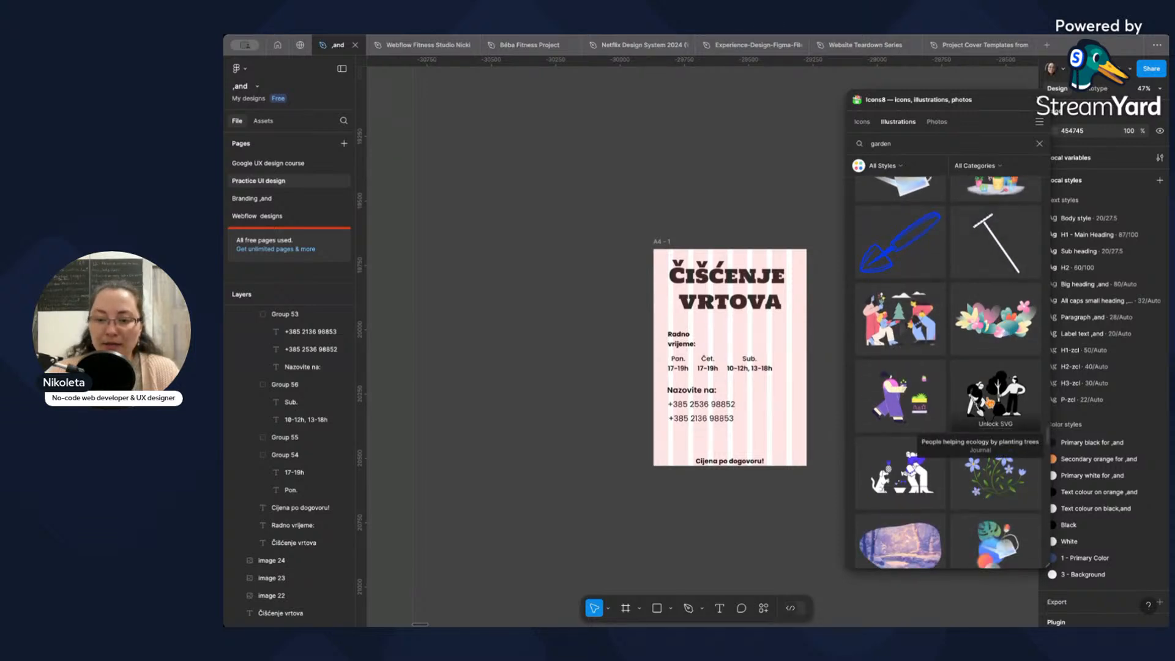
scroll(983, 401, down, 5)
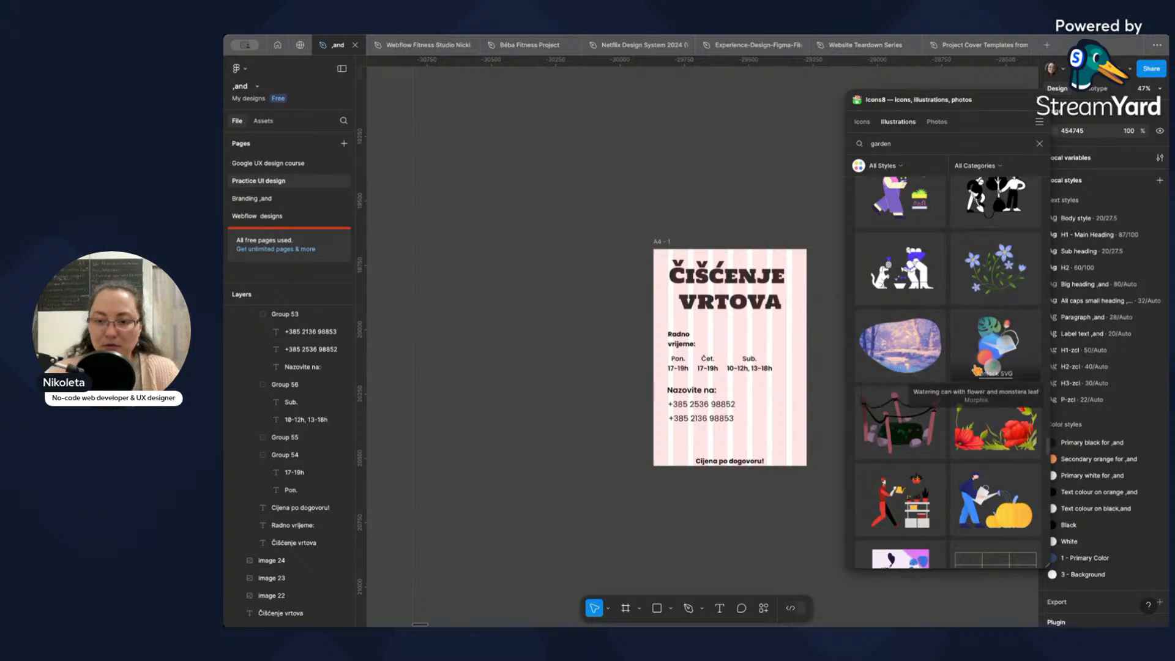
scroll(976, 370, down, 4)
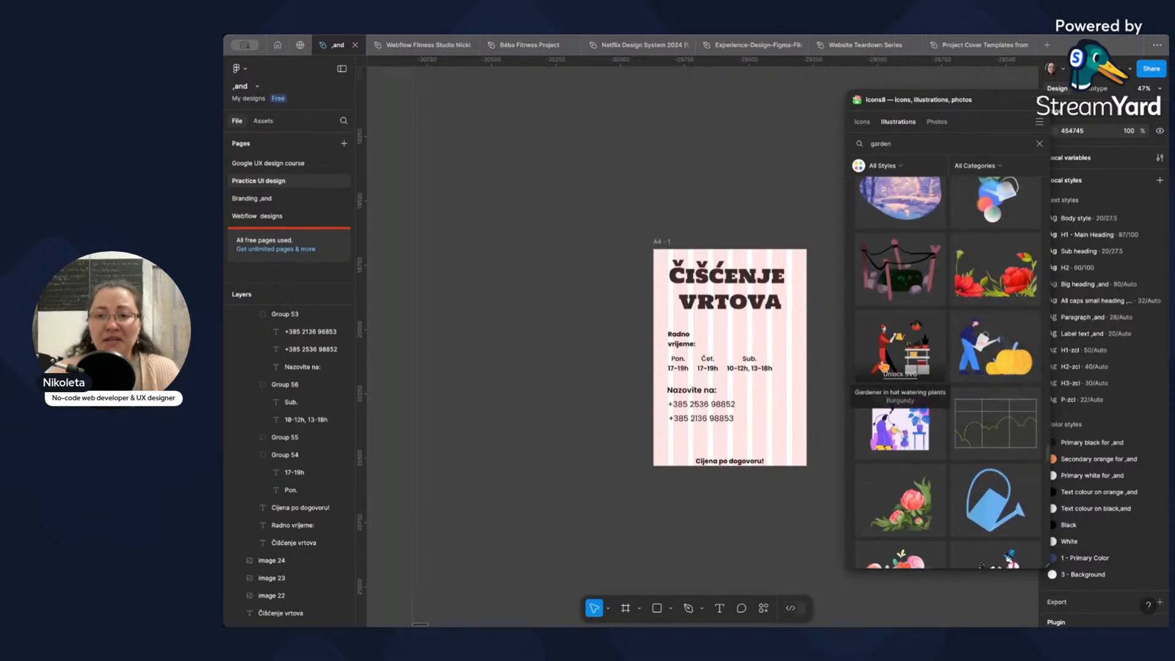
scroll(883, 367, down, 10)
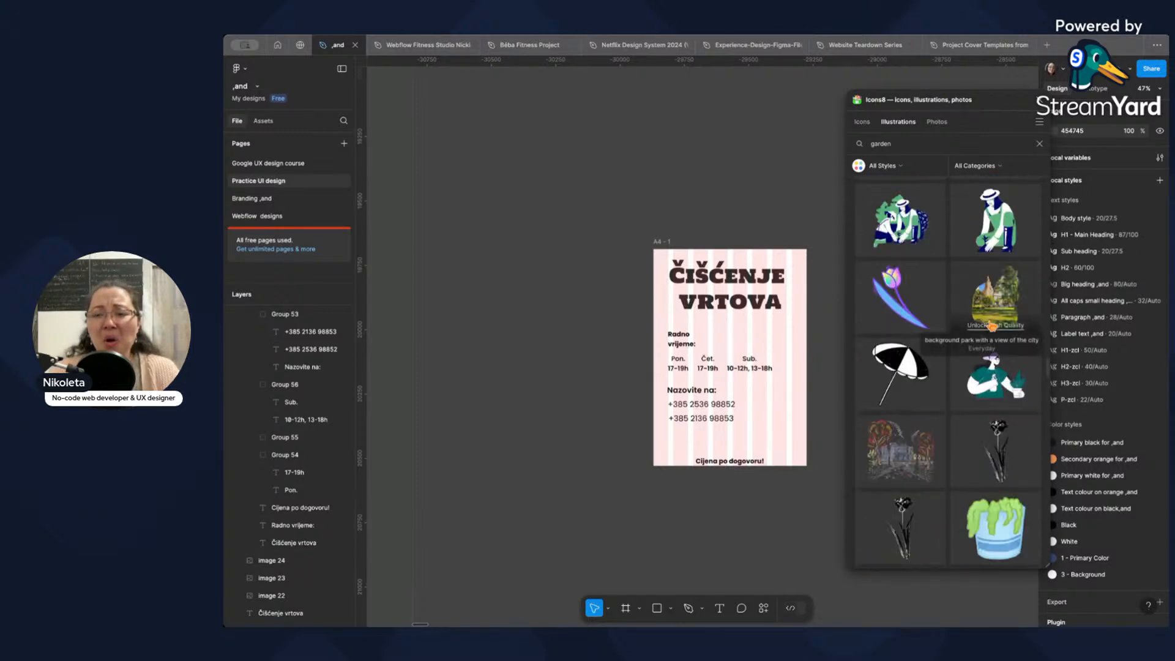
Filter the garden illustrations to the Hobby category.
scroll(991, 326, up, 15)
click(985, 171)
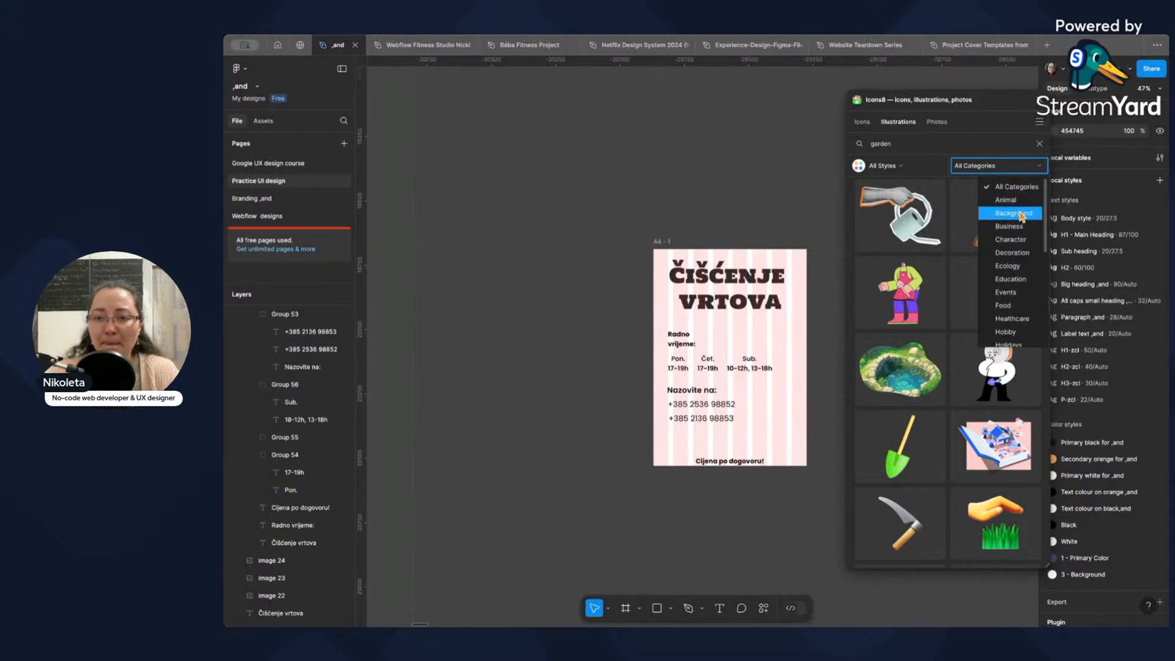
scroll(1018, 270, down, 2)
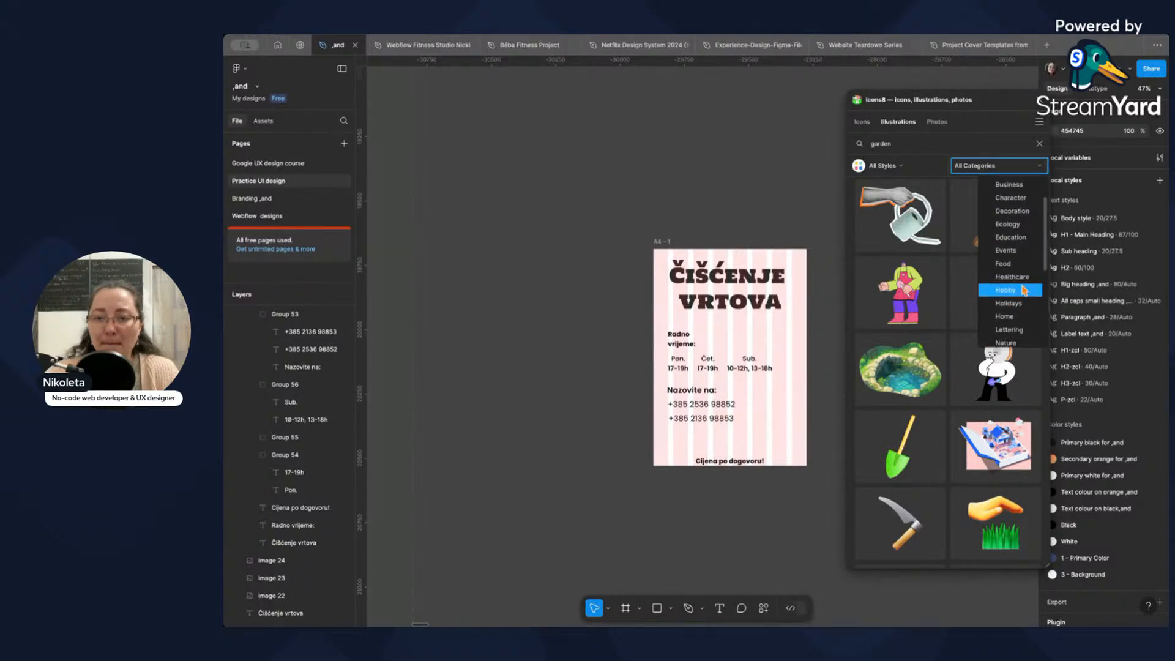
click(1026, 291)
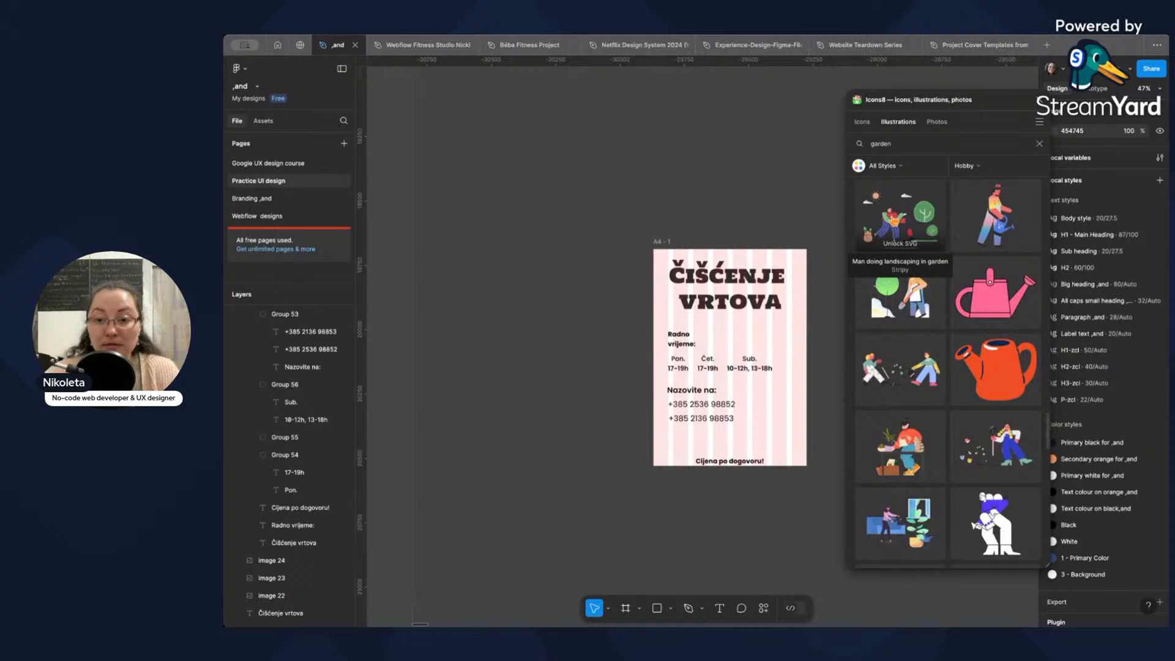
Insert the red watering can illustration, shrink it to about 169 × 128 and tilt it about 25°.
click(996, 375)
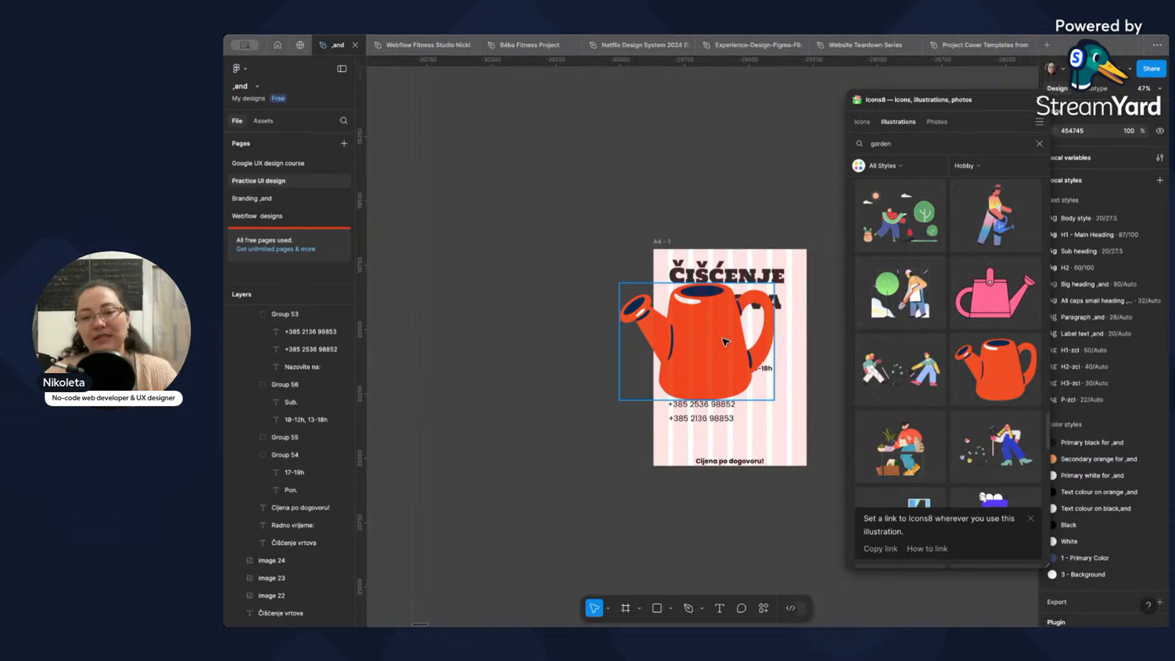
click(737, 358)
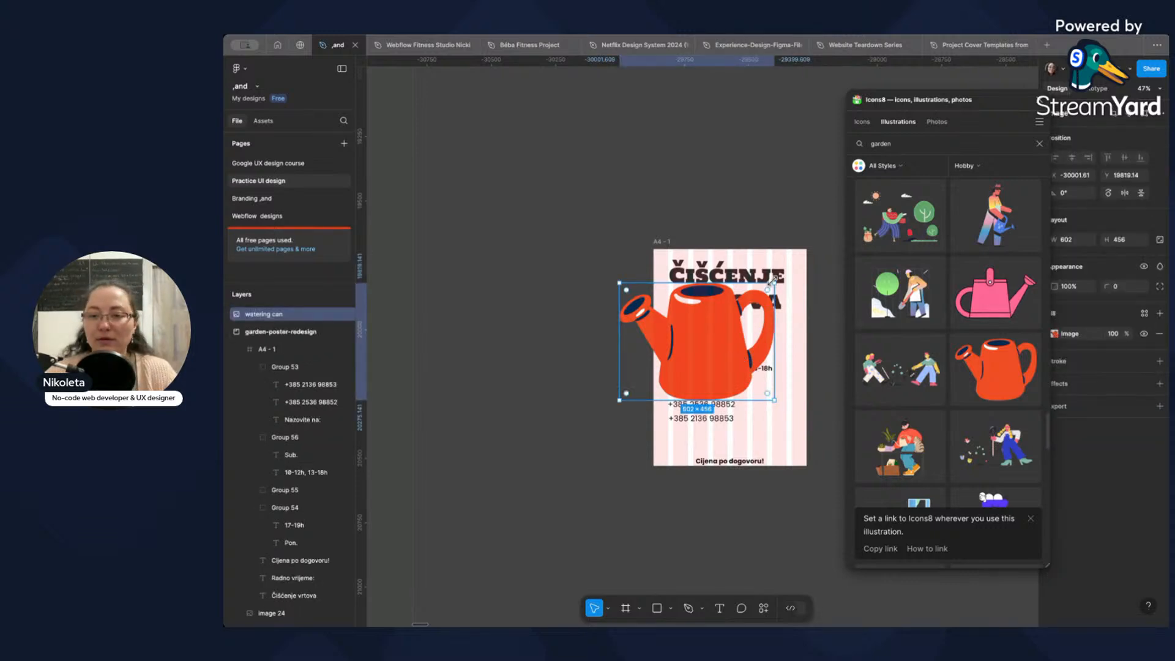
drag(775, 283, 774, 383)
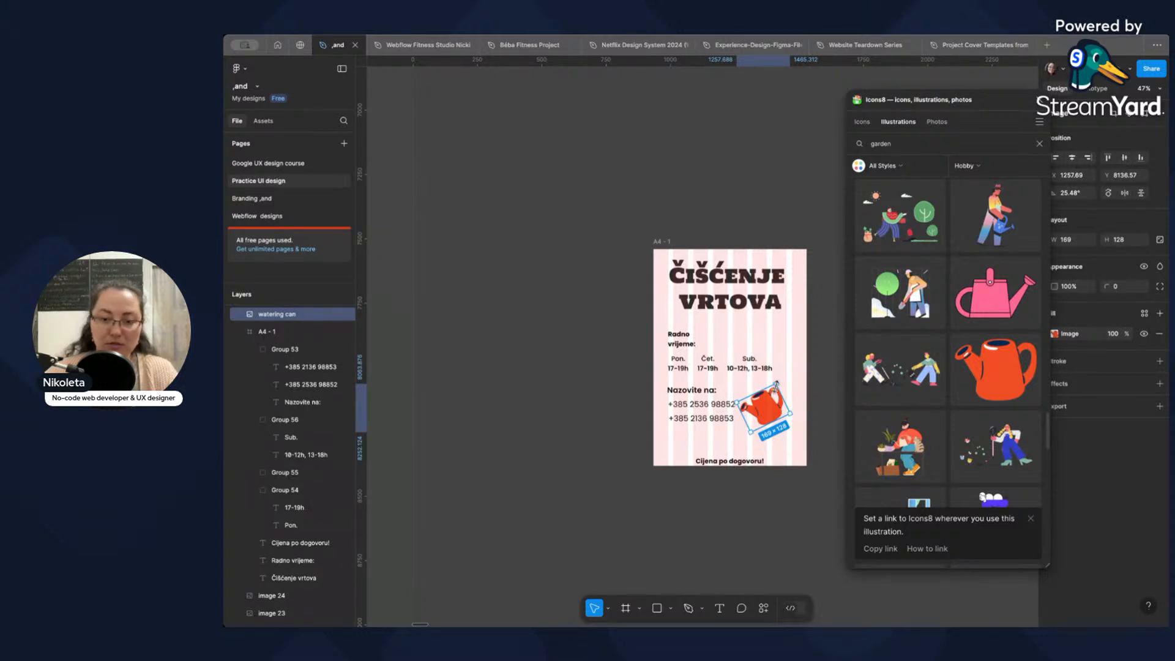
Shrink the watering can to about 116 × 88, move it into the A4 - 1 frame and place it beside the phone numbers.
mouse_move(776, 384)
mouse_down()
mouse_move(769, 404)
mouse_move(785, 392)
mouse_up()
key(super+x)
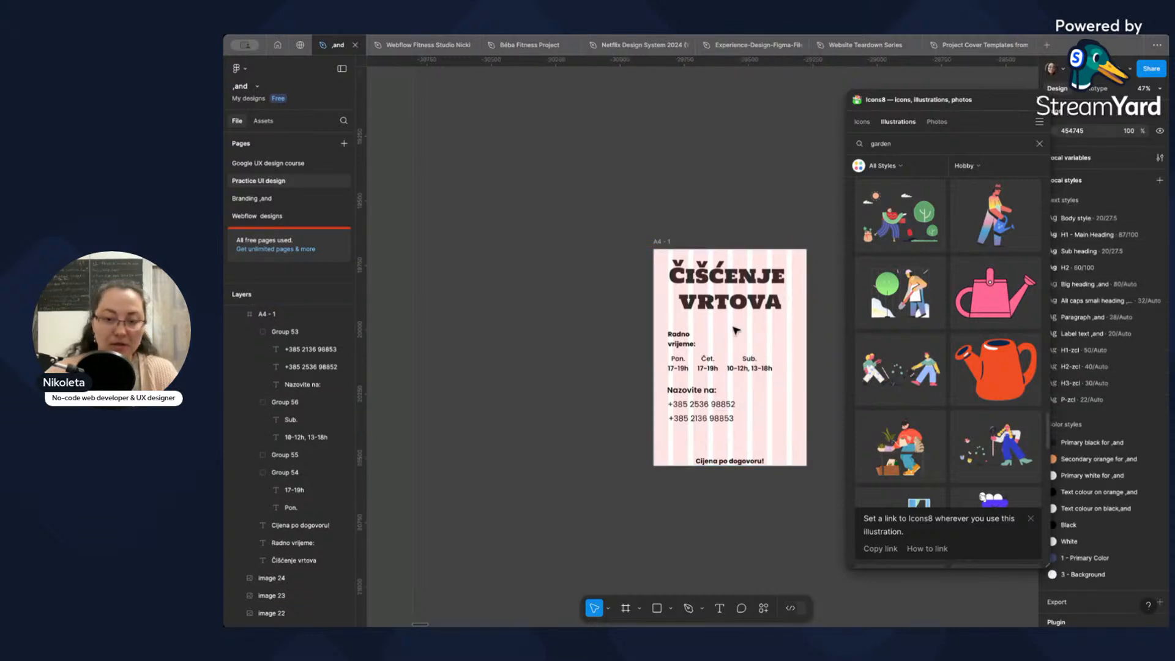
click(669, 241)
key(super+v)
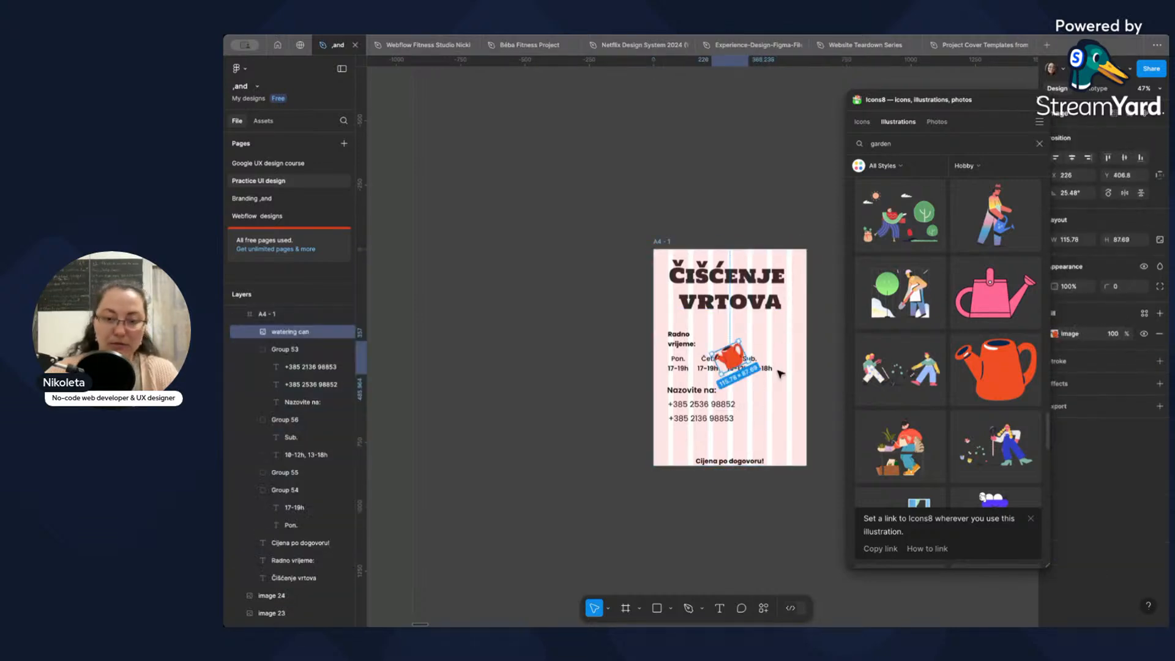
drag(738, 355, 791, 394)
click(792, 425)
Look through more of the Hobby garden illustrations for another drawing that suits the poster.
scroll(949, 361, down, 5)
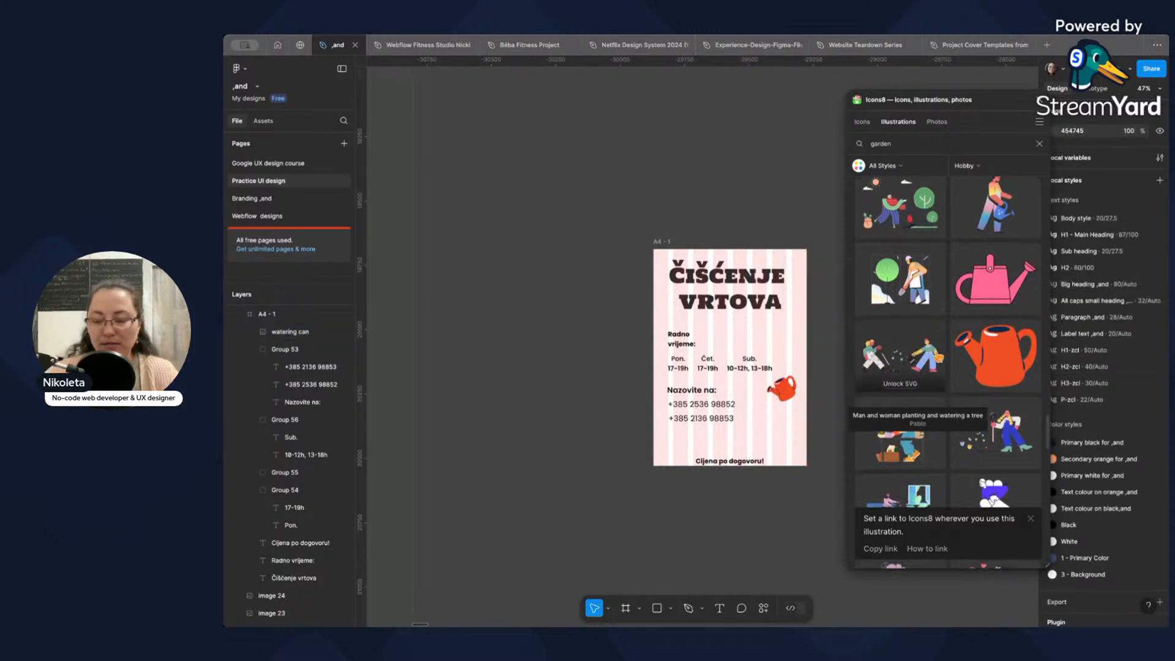
scroll(954, 366, down, 2)
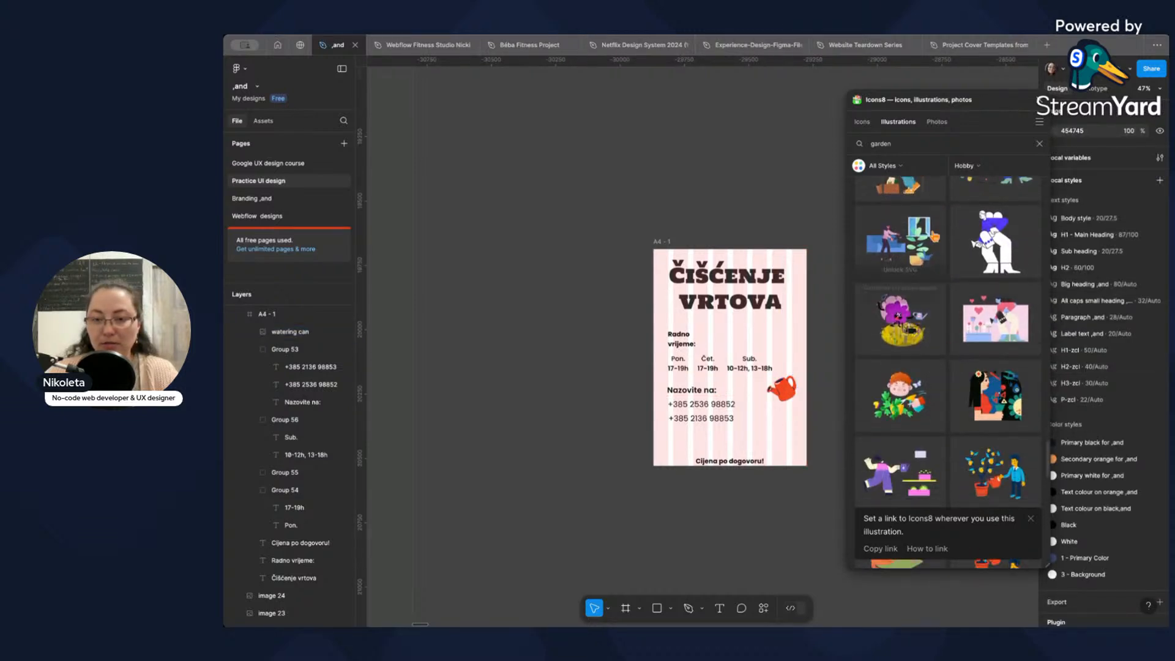
scroll(968, 344, down, 6)
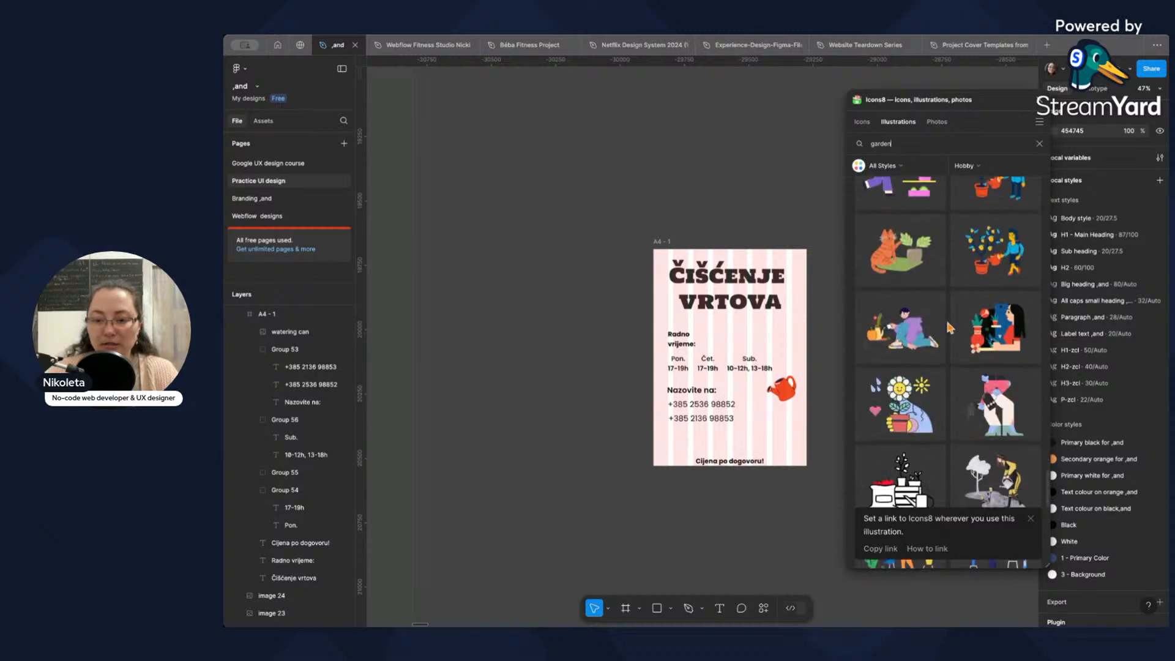
scroll(965, 341, down, 15)
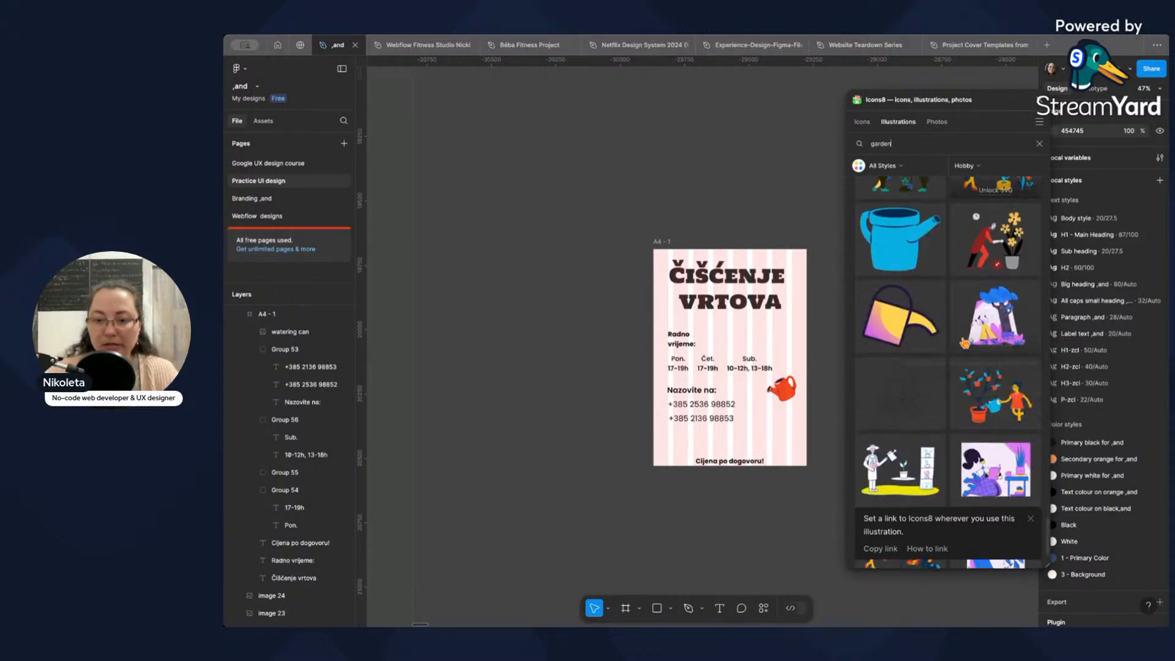
Search the Hobby illustrations for "flower" and browse them for a drawing that suits the poster.
click(907, 147)
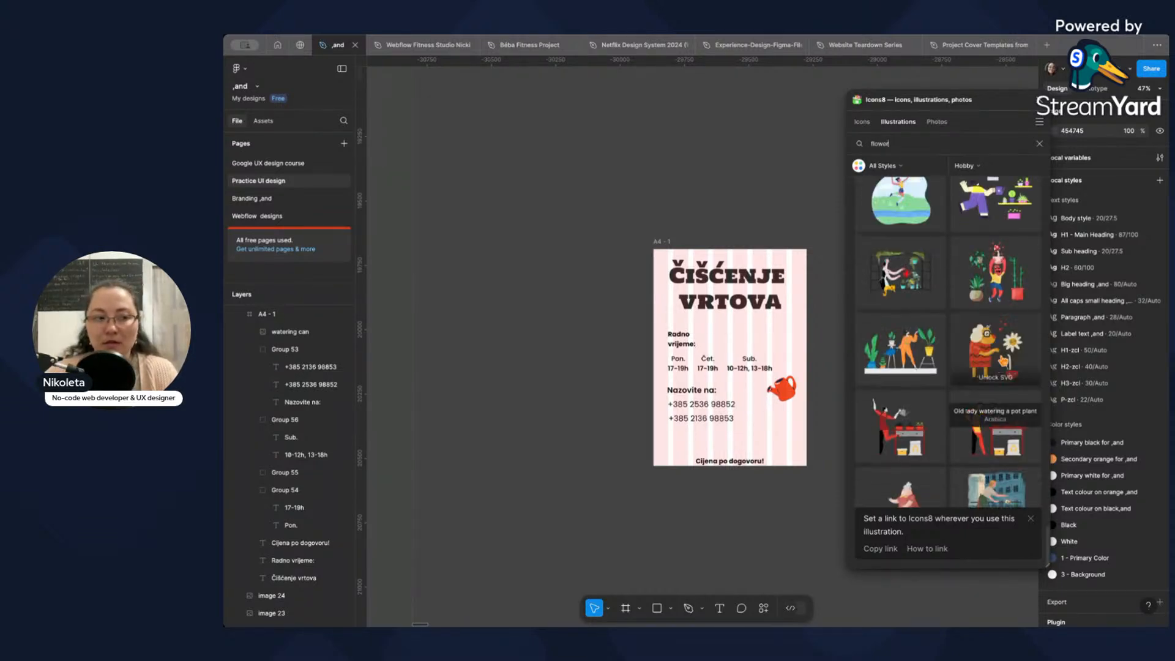
scroll(972, 319, down, 3)
scroll(975, 324, down, 5)
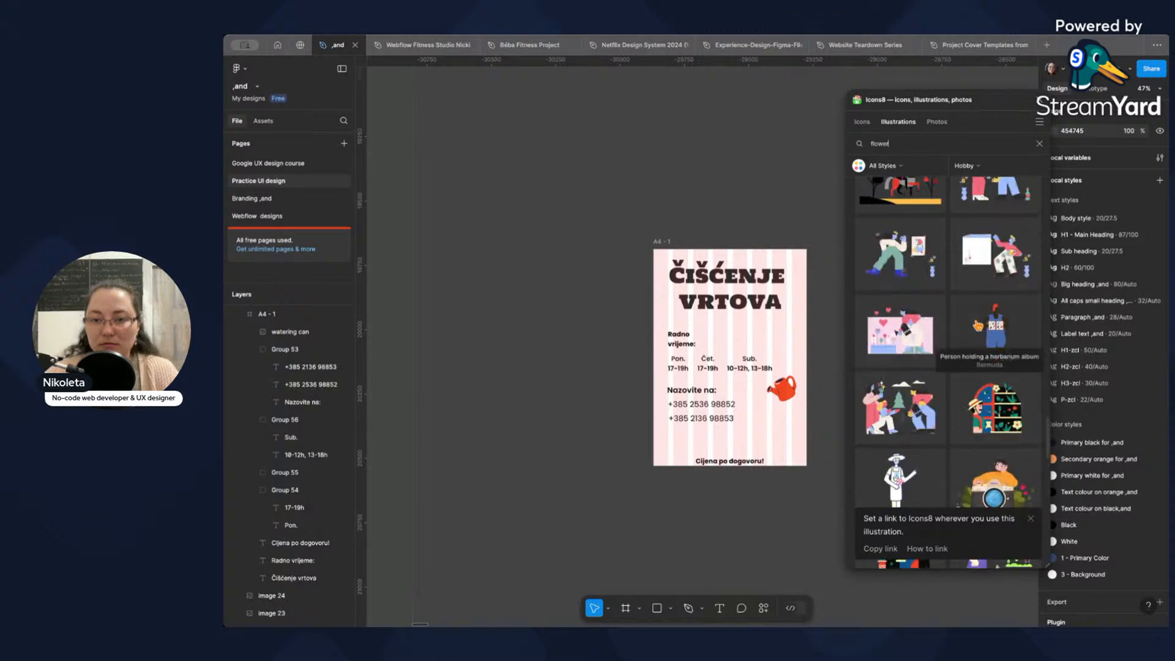
scroll(986, 324, down, 5)
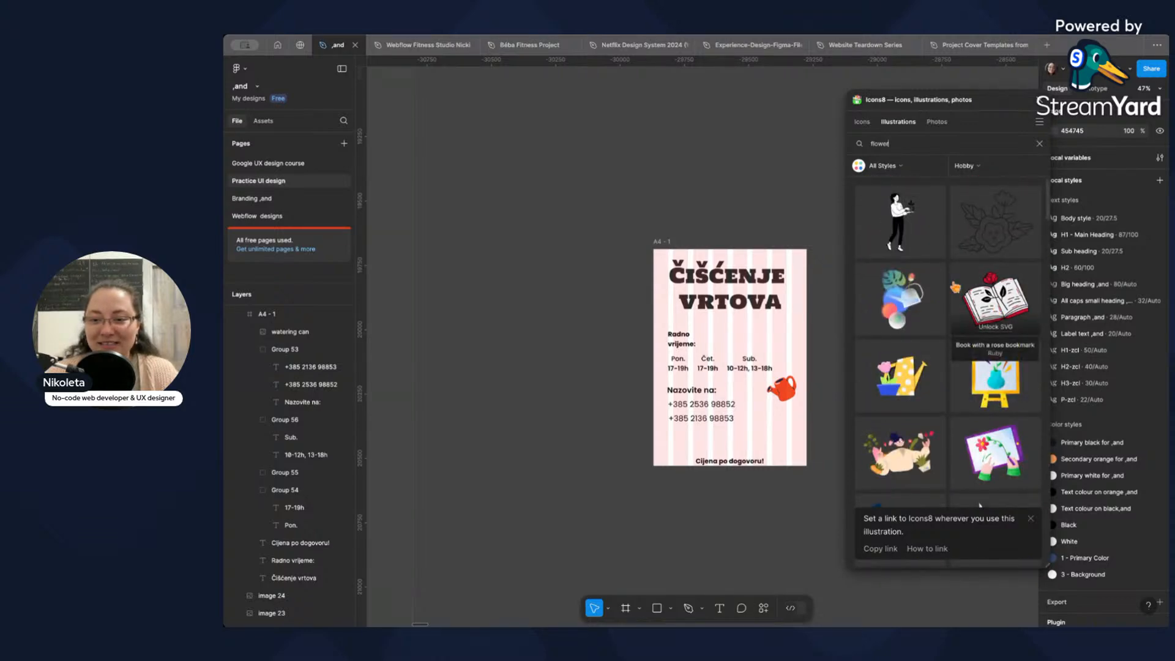
scroll(960, 290, down, 3)
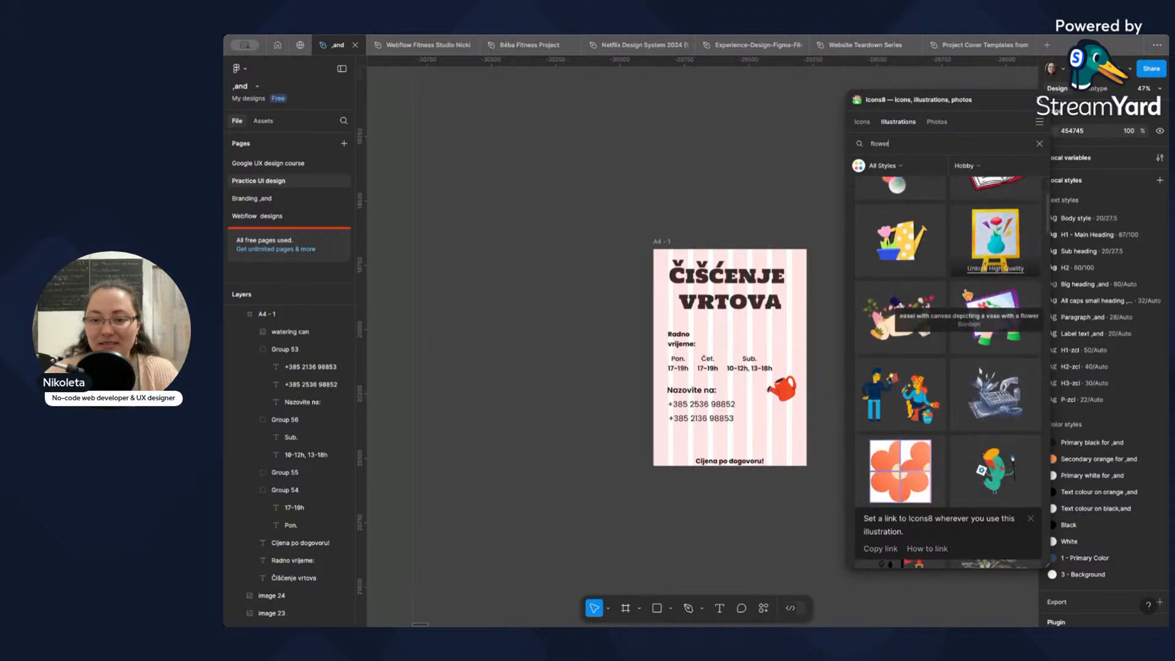
scroll(972, 297, down, 10)
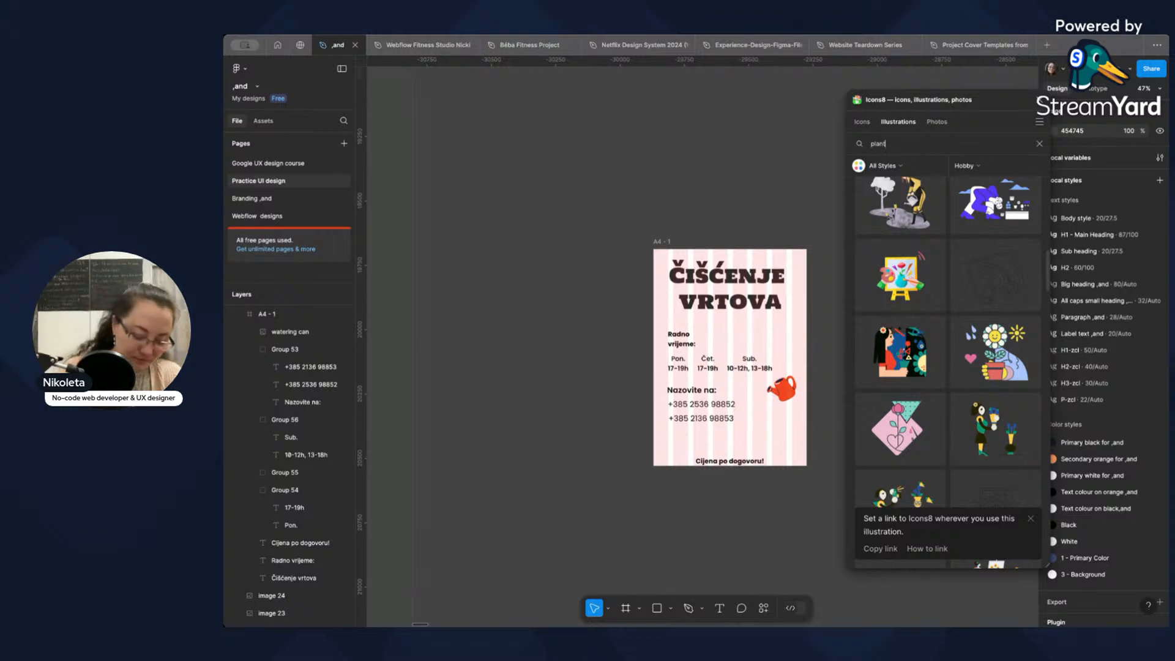
Search the illustrations for "plant" and replace the red watering can on the poster with "Young woman watering a plant".
key(Return)
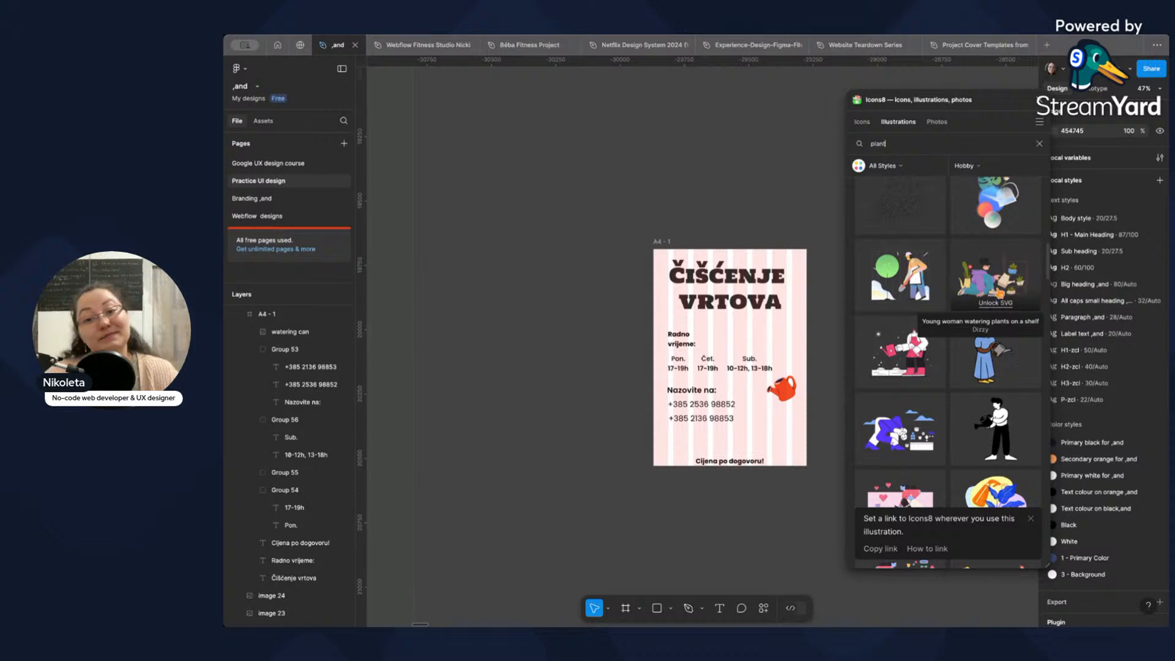
scroll(991, 306, down, 5)
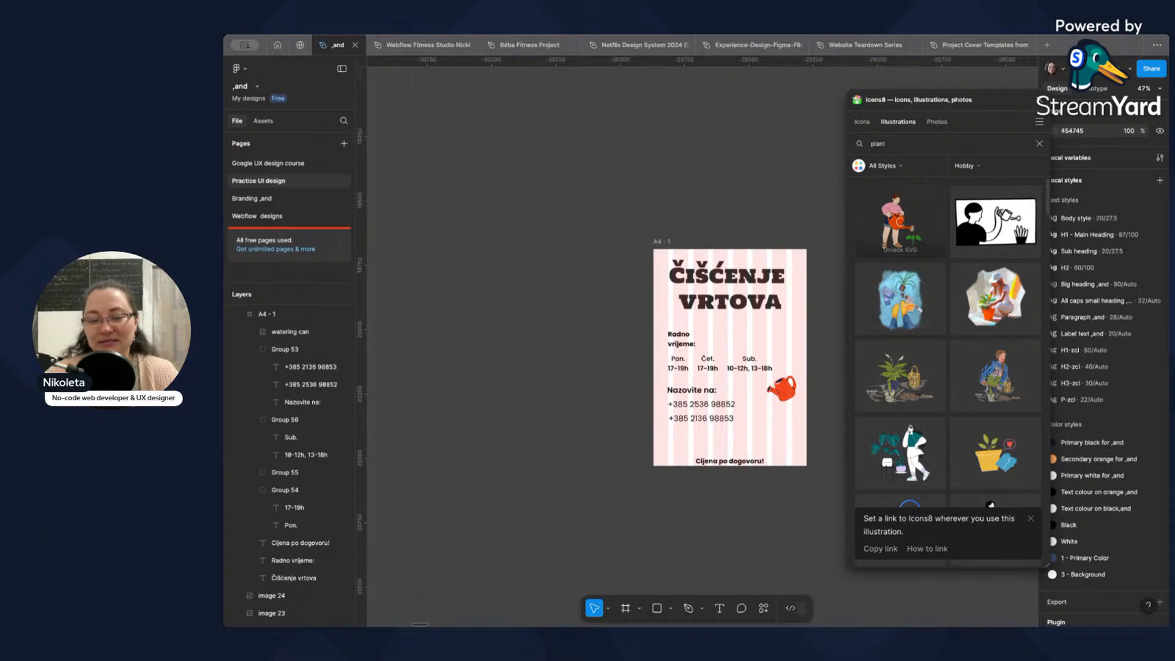
drag(899, 300, 743, 328)
click(781, 392)
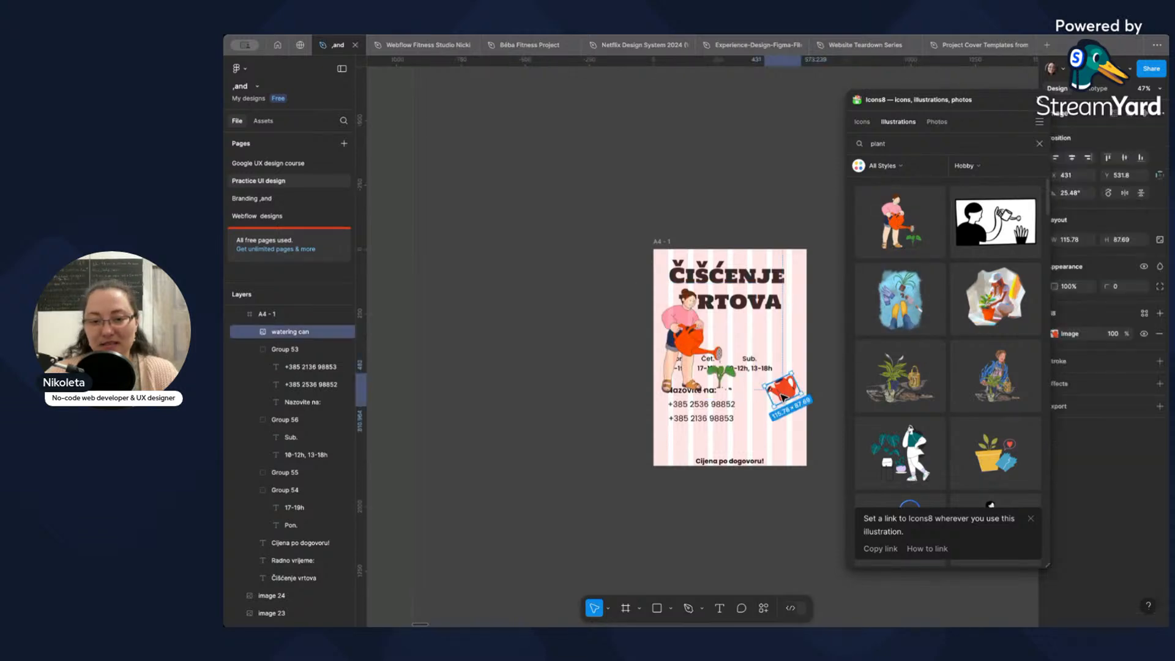
key(Delete)
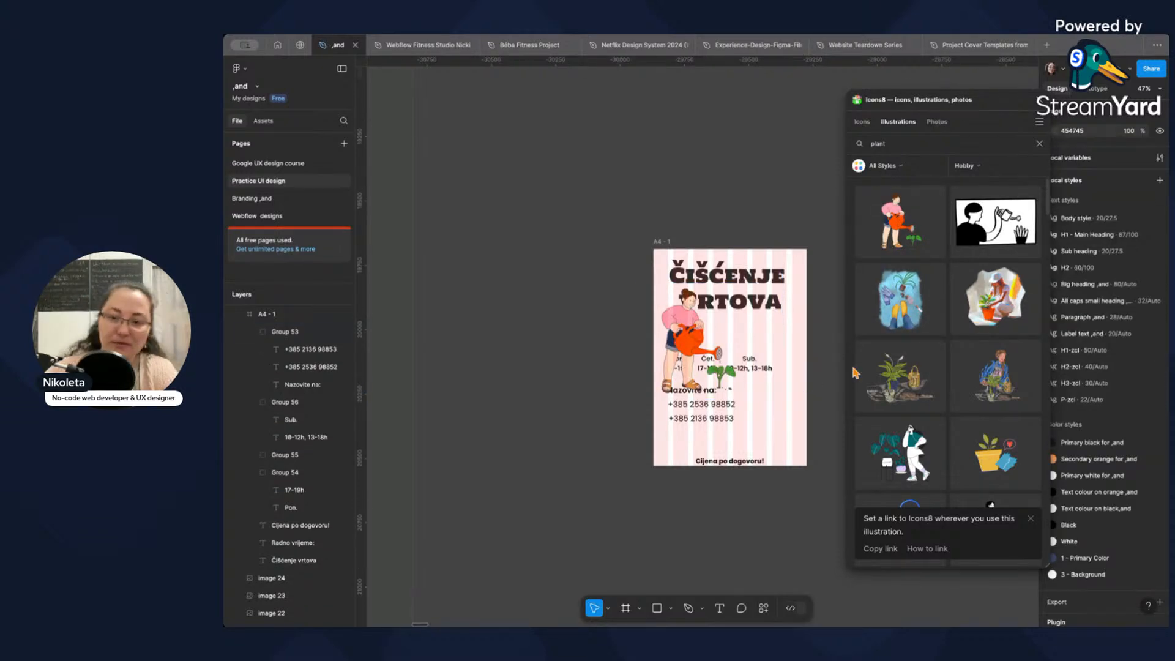
Place the woman illustration beside the phone numbers, flip it horizontally and shrink it to about 239 × 239.
drag(702, 338, 767, 397)
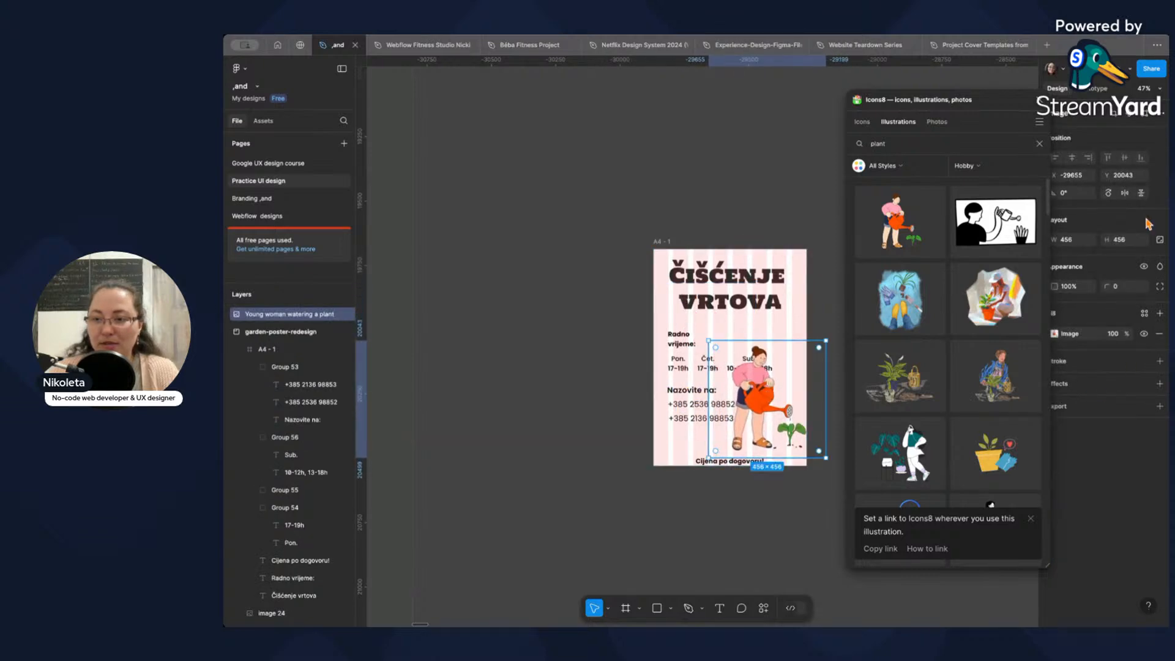
click(1126, 195)
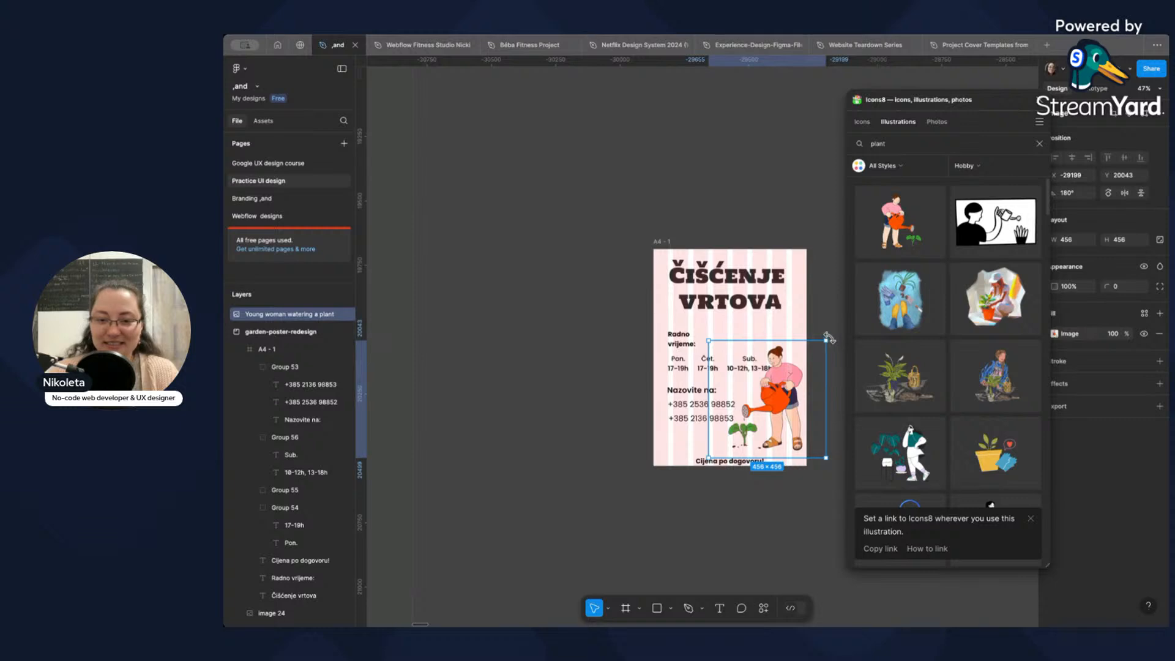
drag(826, 340, 796, 369)
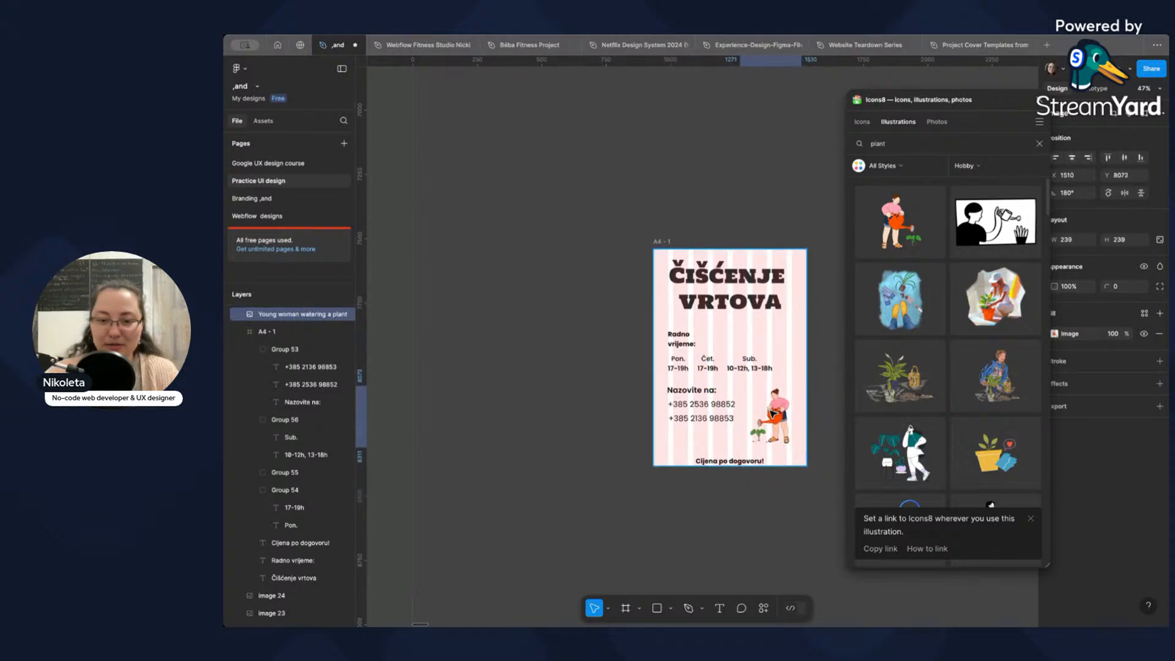
Move the woman illustration into the A4 - 1 frame, at X 582, Y 523 beside the phone numbers.
click(660, 243)
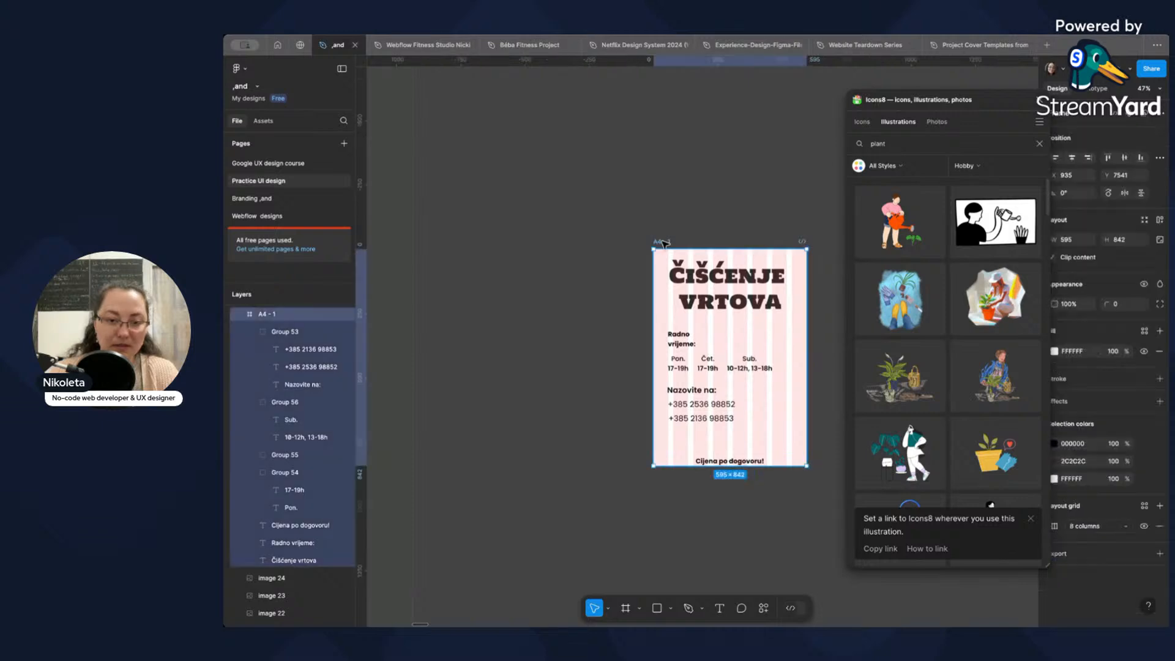
key(super+v)
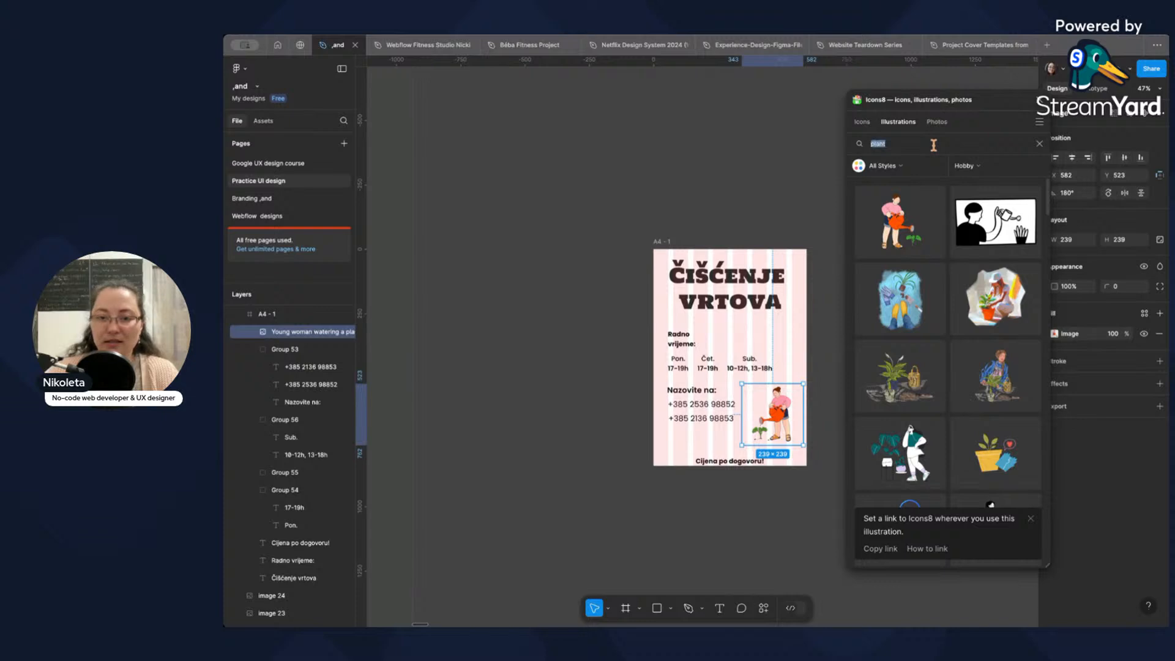
click(802, 230)
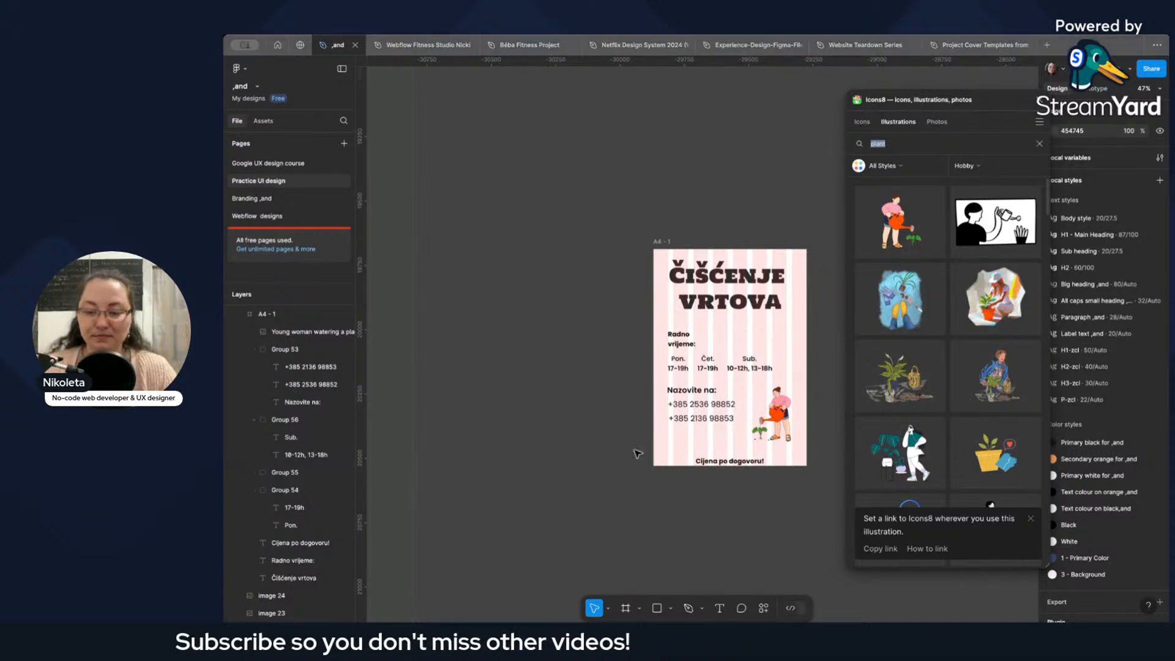
Search the Hobby illustrations for "rake".
scroll(756, 428, up, 5)
drag(776, 390, 625, 373)
scroll(625, 372, down, 3)
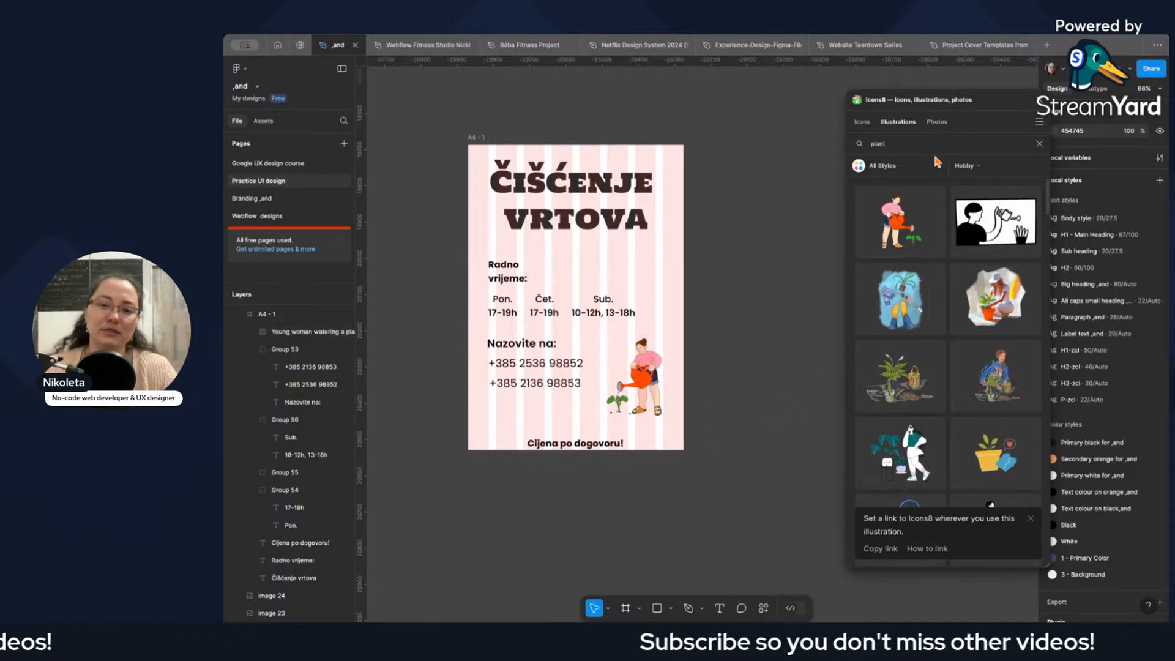
double_click(905, 150)
text(rake)
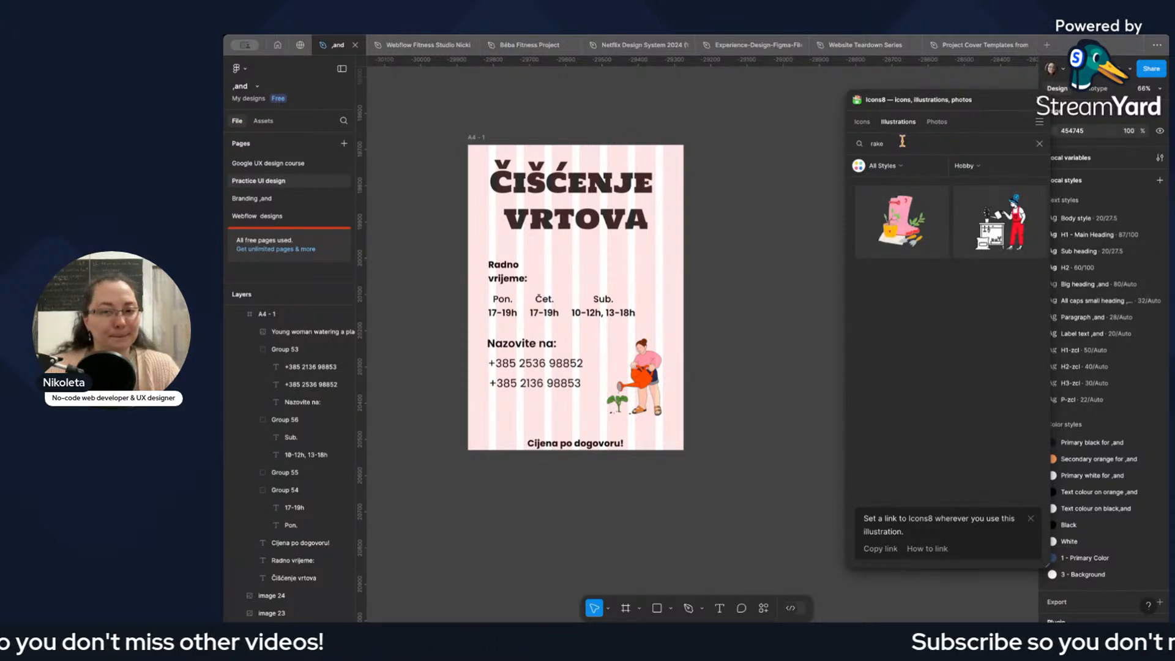
key(super+z)
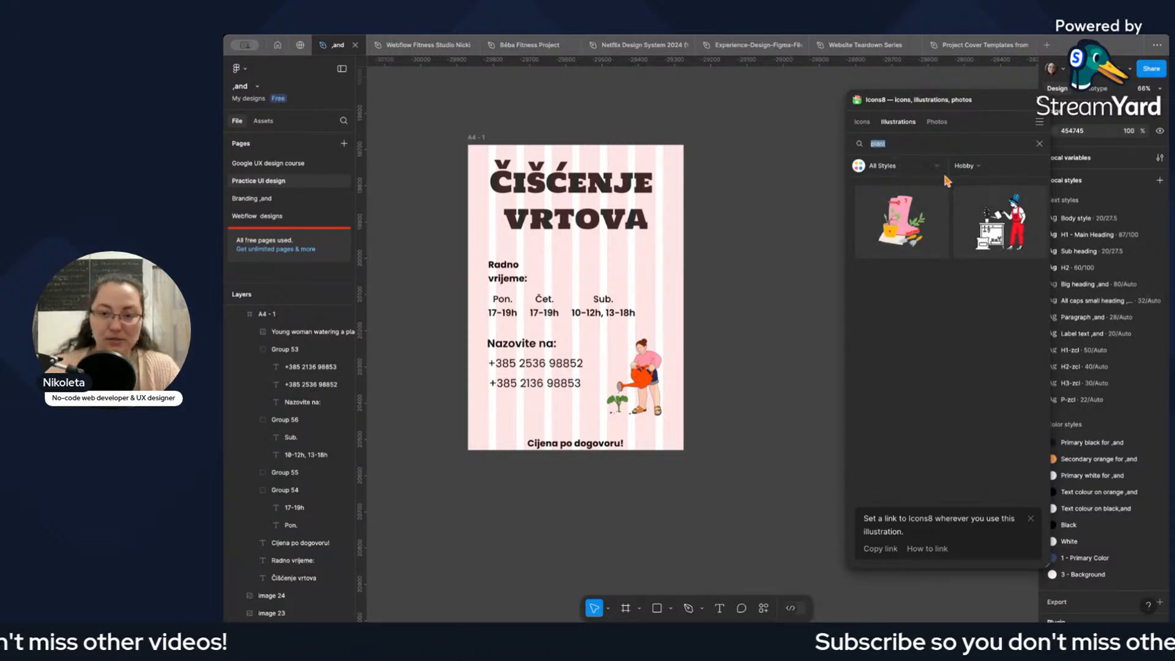
Search the Hobby illustrations for "garden" again and browse them for a drawing closer to garden cleaning.
click(987, 171)
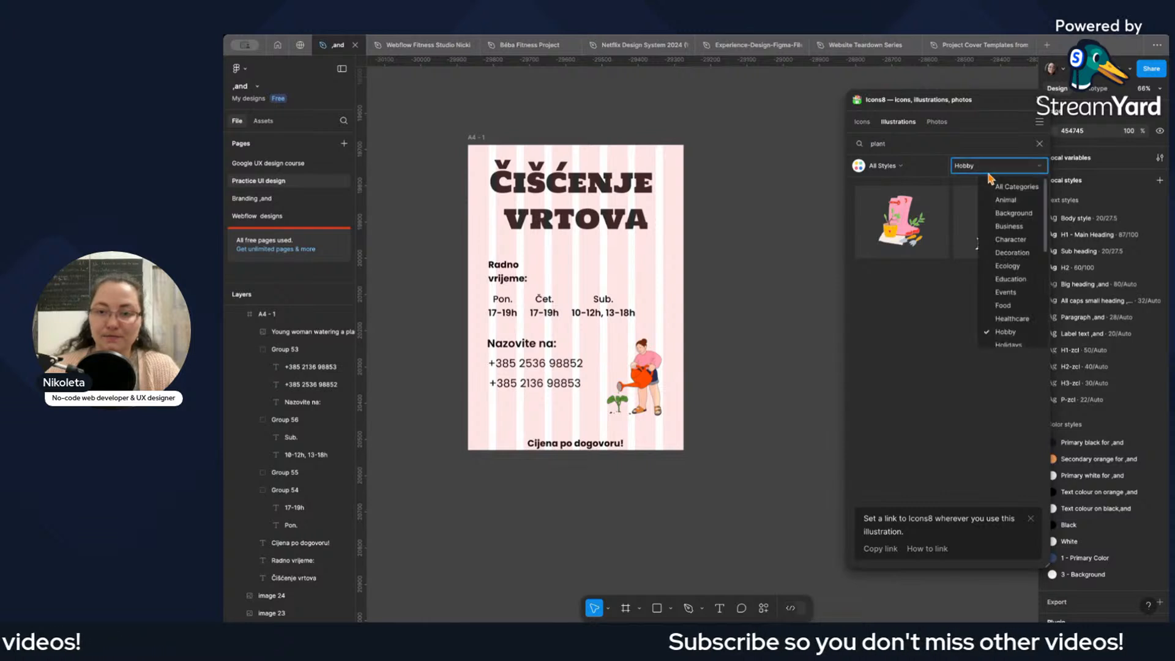
click(884, 145)
double_click(884, 145)
text(g)
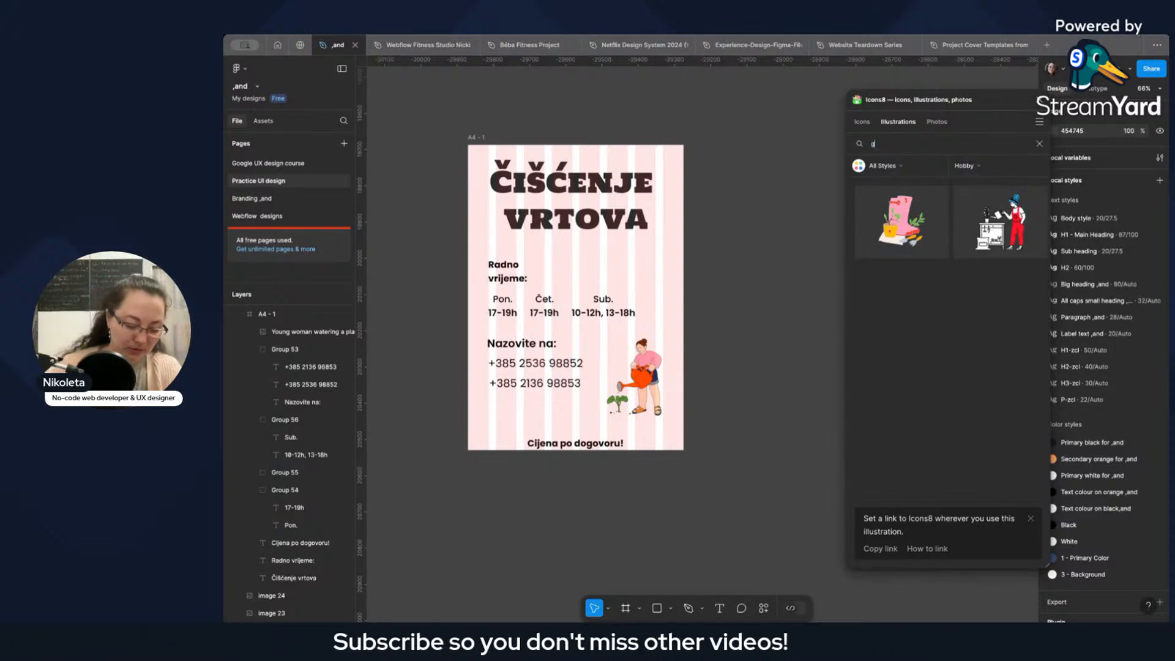
text(ard)
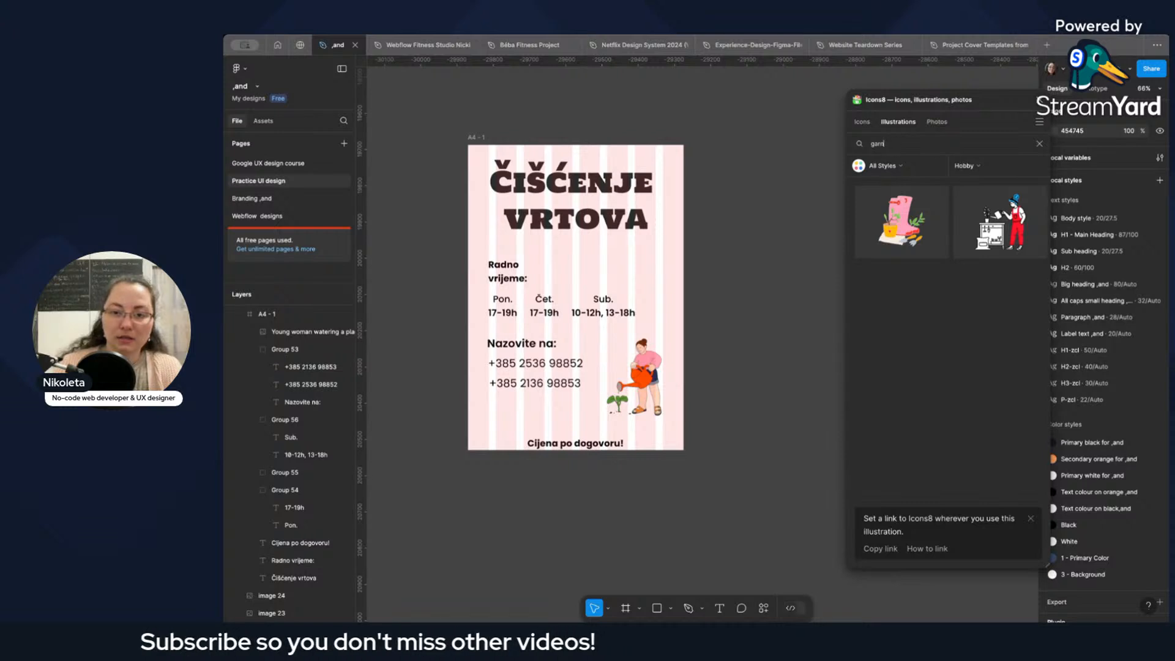
text(en)
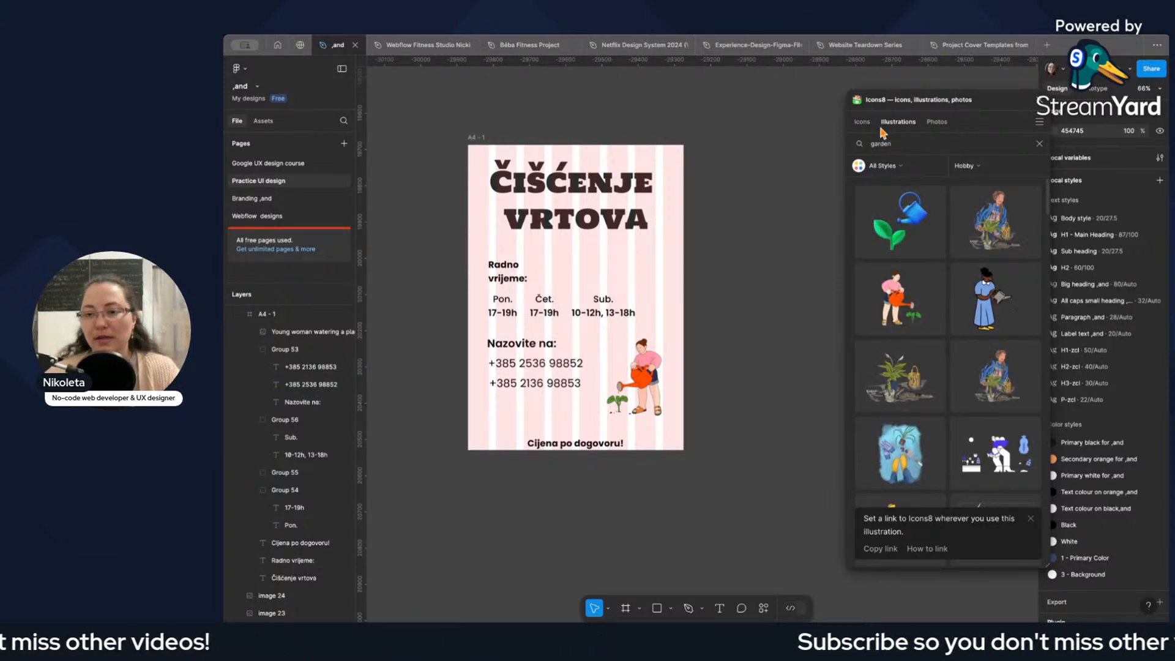
scroll(941, 311, down, 5)
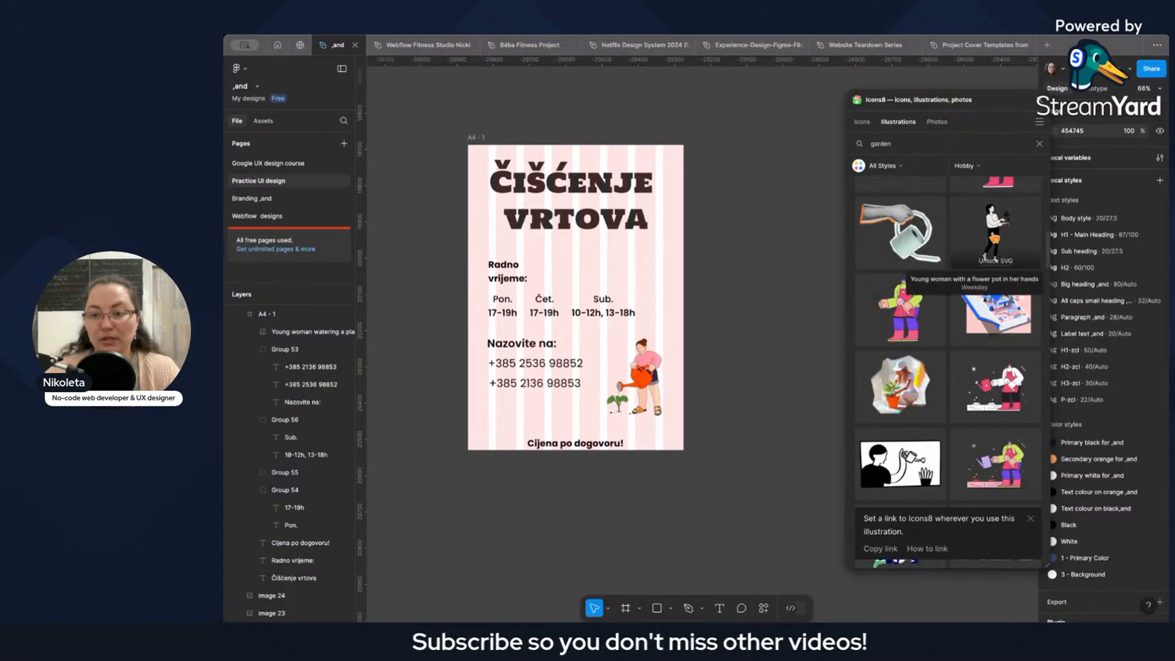
scroll(955, 282, down, 5)
scroll(979, 288, down, 10)
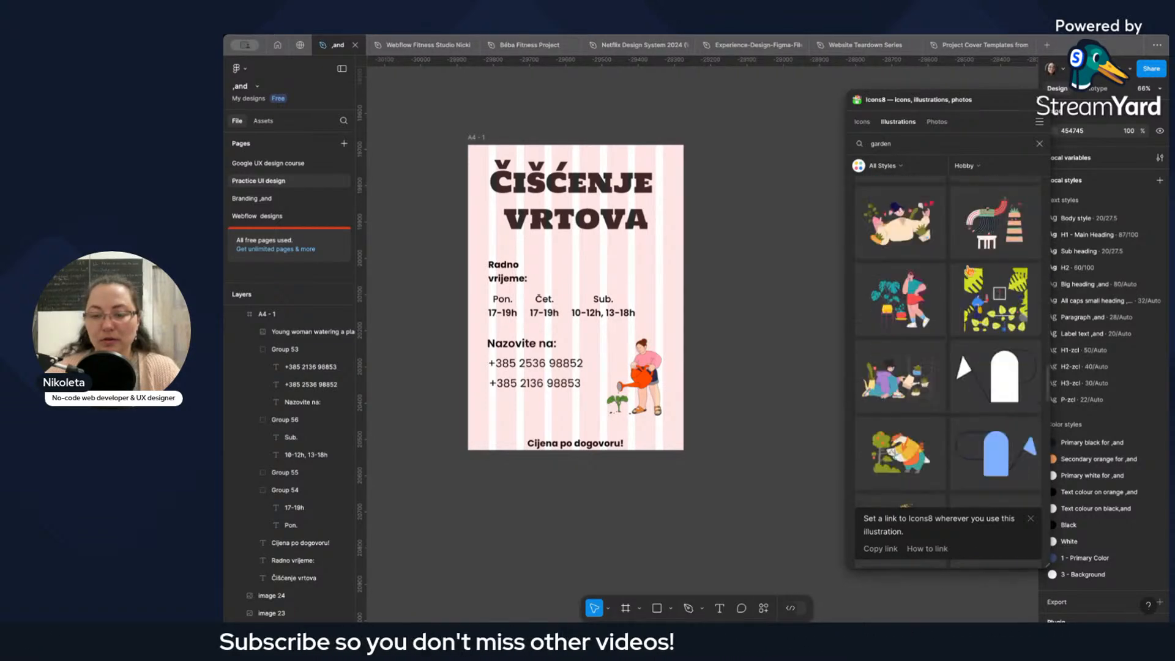
scroll(970, 270, down, 10)
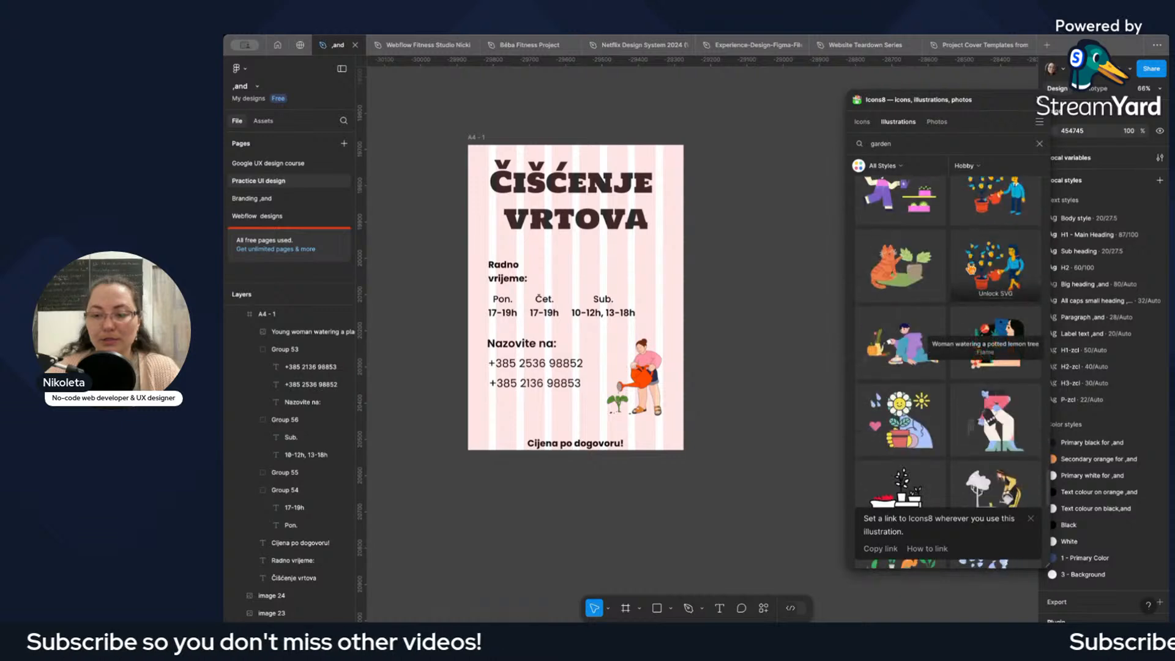
scroll(970, 270, down, 10)
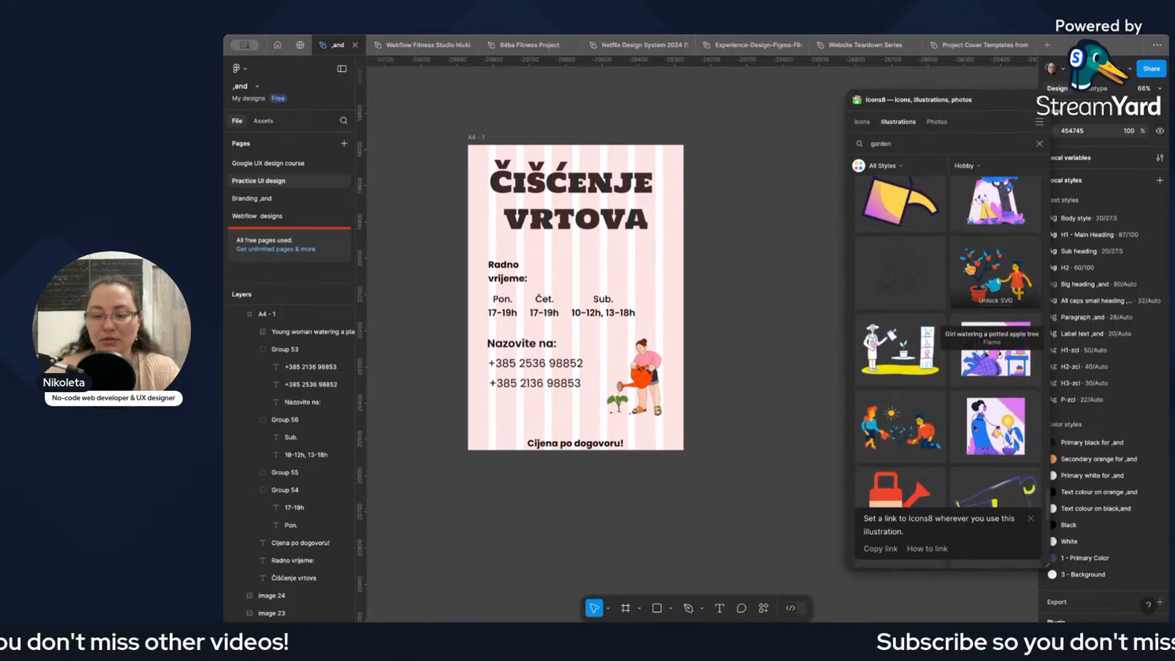
Close the illustration library and hide the 8-column layout grid of the A4 - 1 frame.
scroll(970, 270, down, 3)
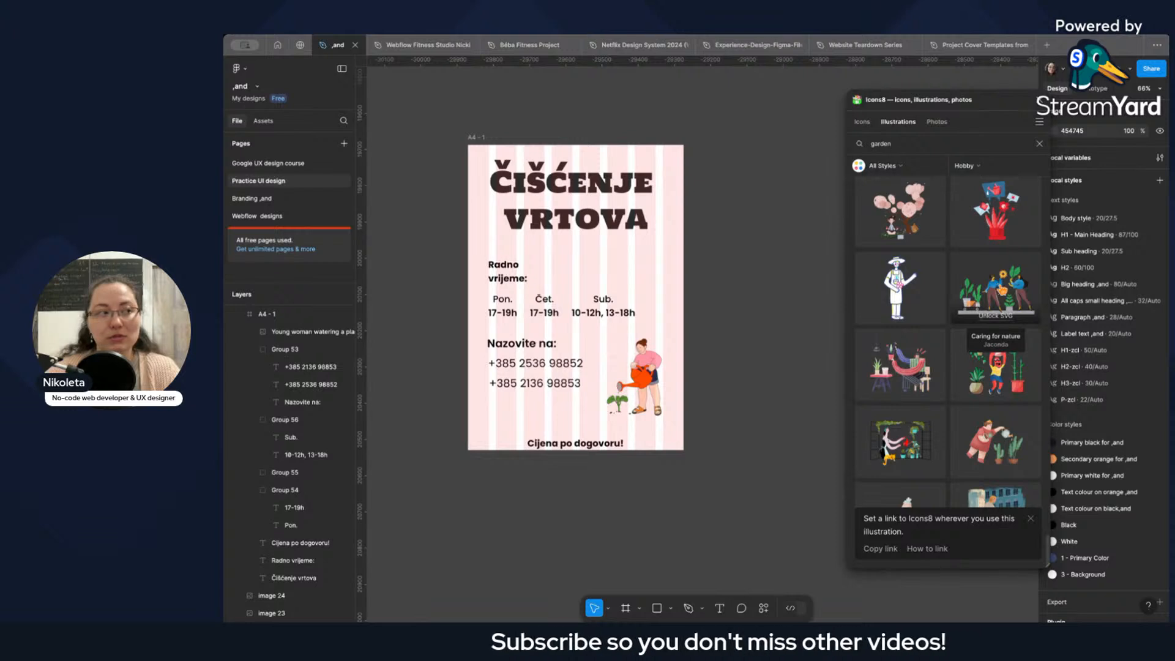
click(1027, 115)
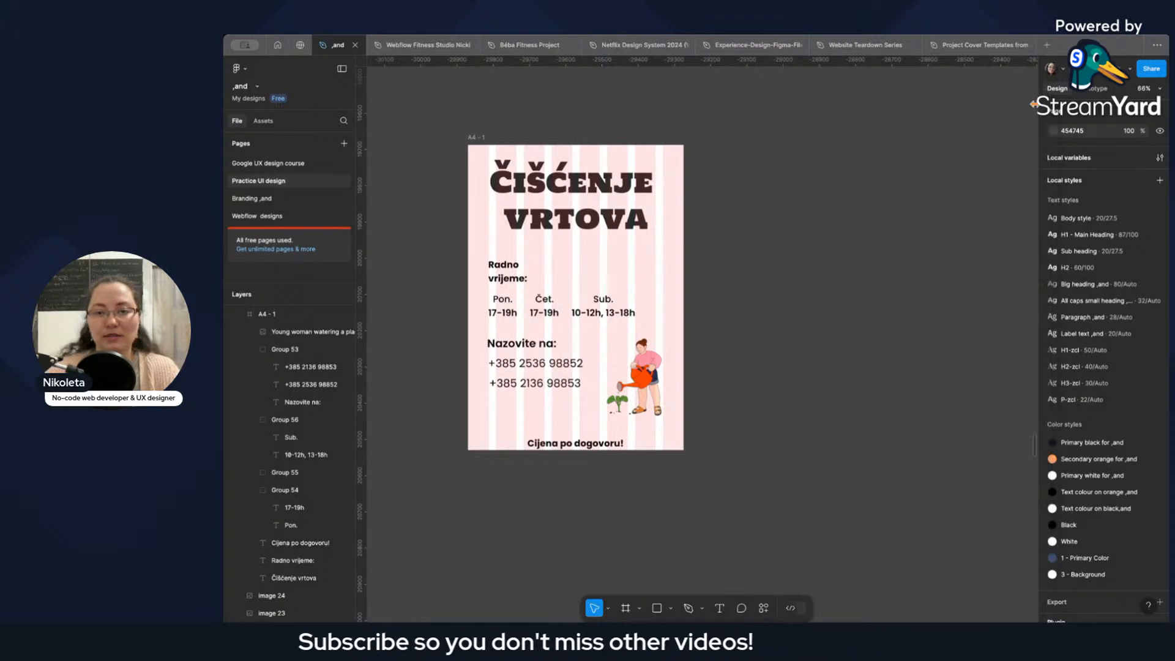
click(495, 137)
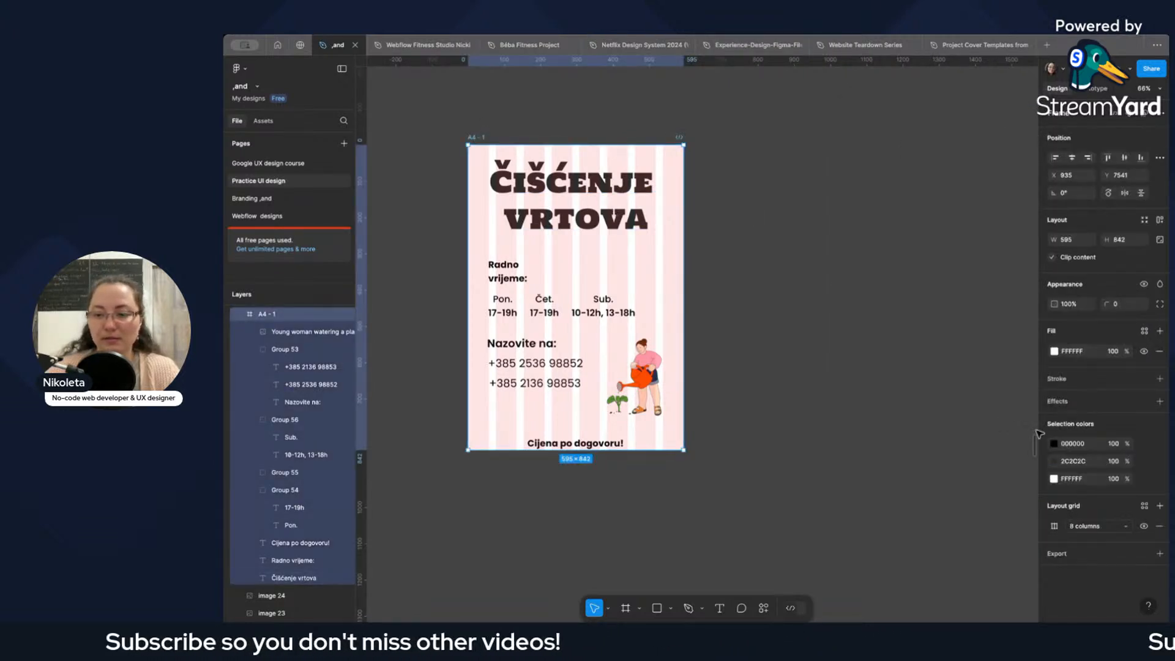
click(1145, 527)
click(843, 387)
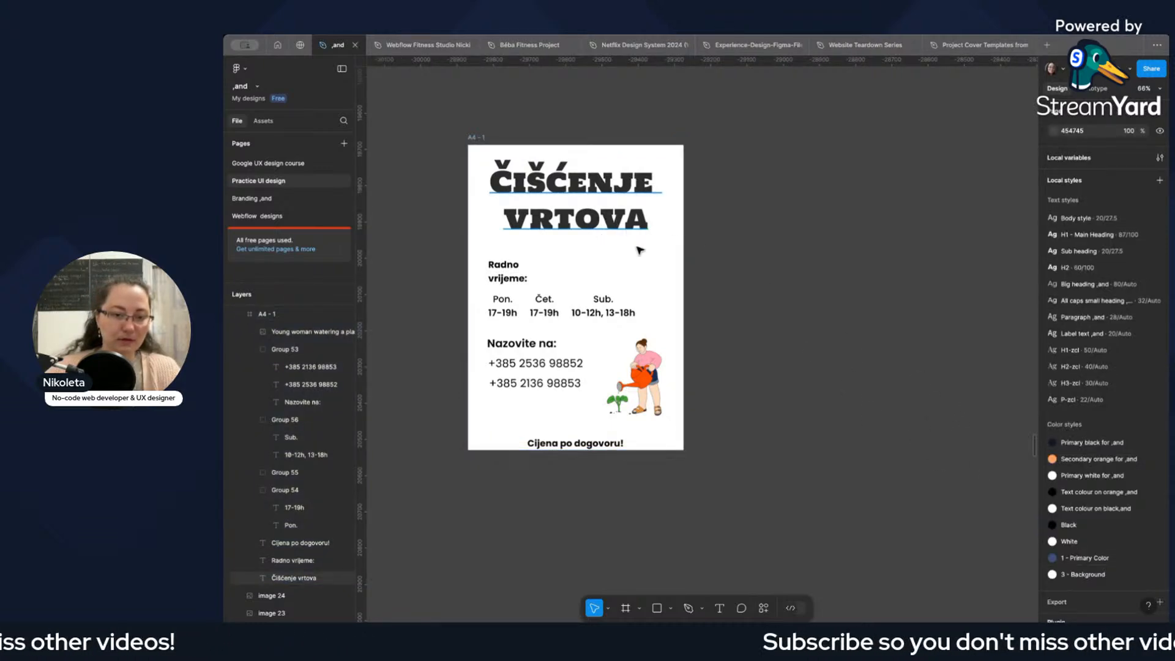
Duplicate the original street-poster photo and move the copy down beside the A4 - 1 frame.
scroll(637, 251, down, 5)
scroll(636, 251, up, 3)
scroll(634, 252, up, 3)
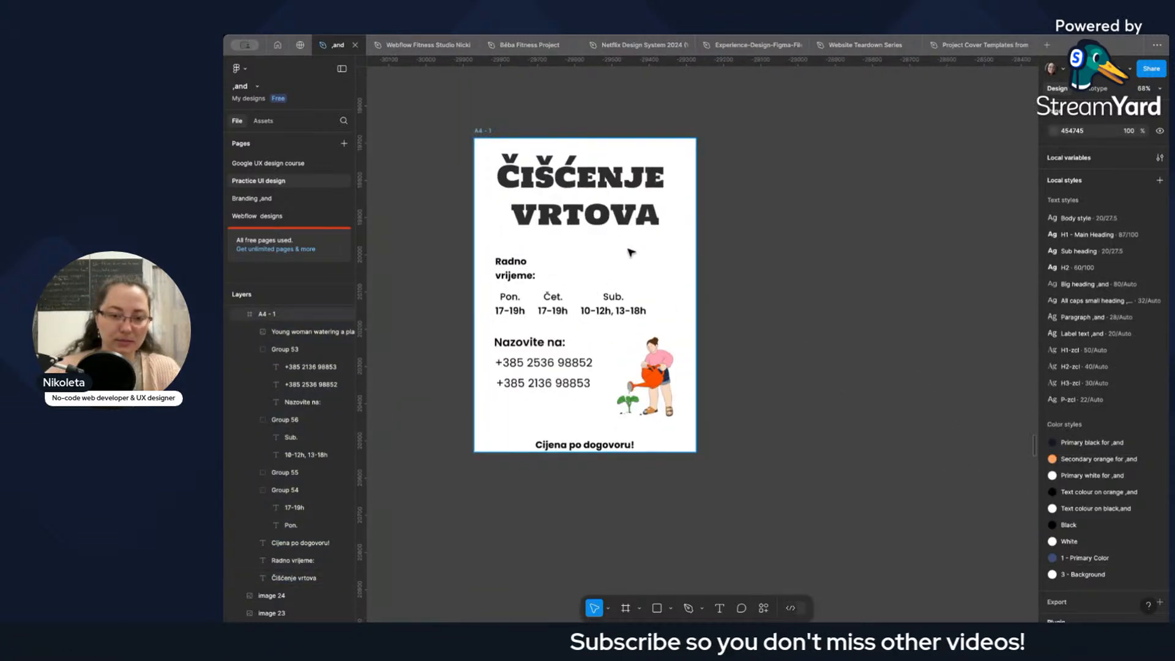
scroll(654, 255, up, 1)
scroll(664, 255, down, 5)
scroll(718, 250, up, 3)
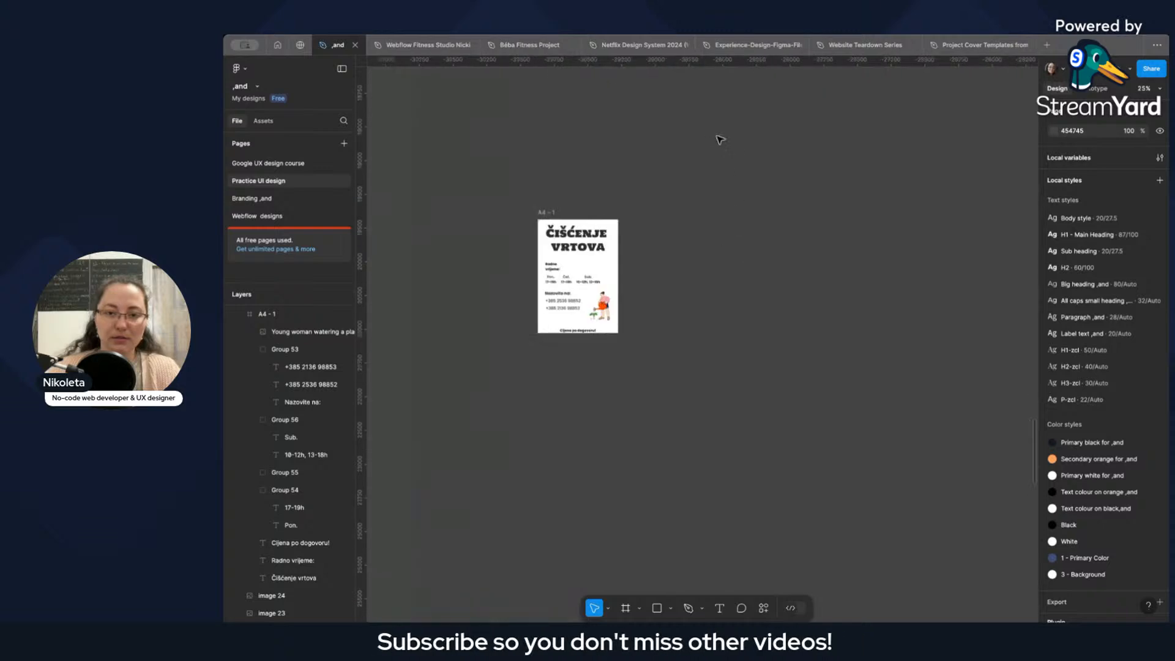
scroll(734, 207, up, 4)
click(725, 163)
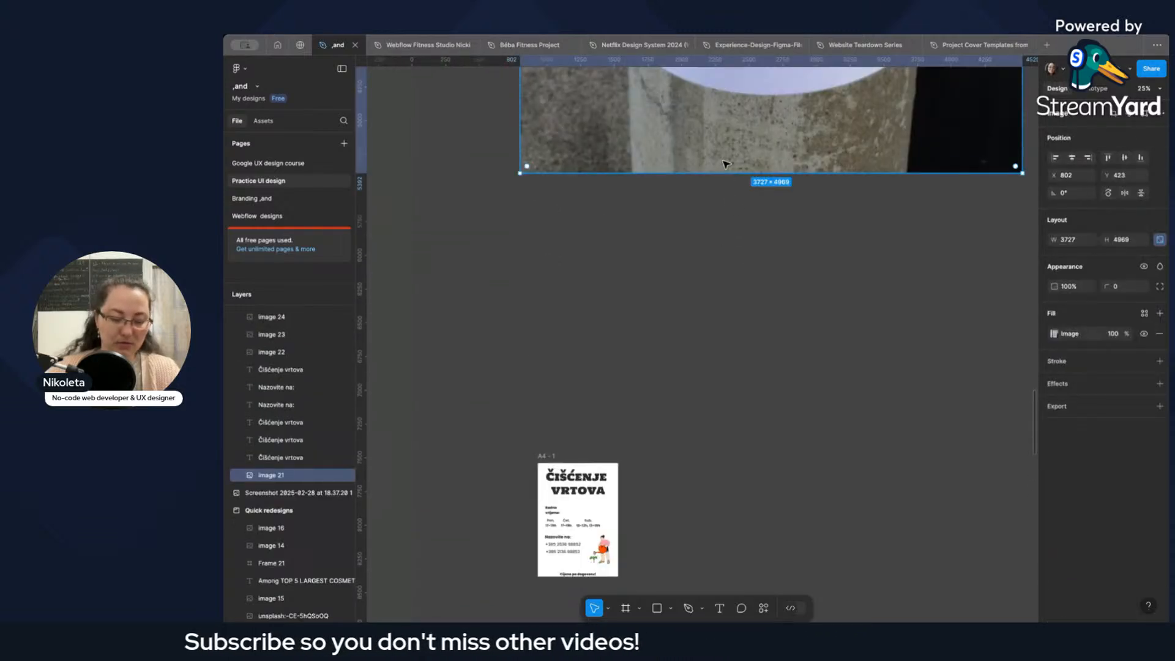
click(812, 499)
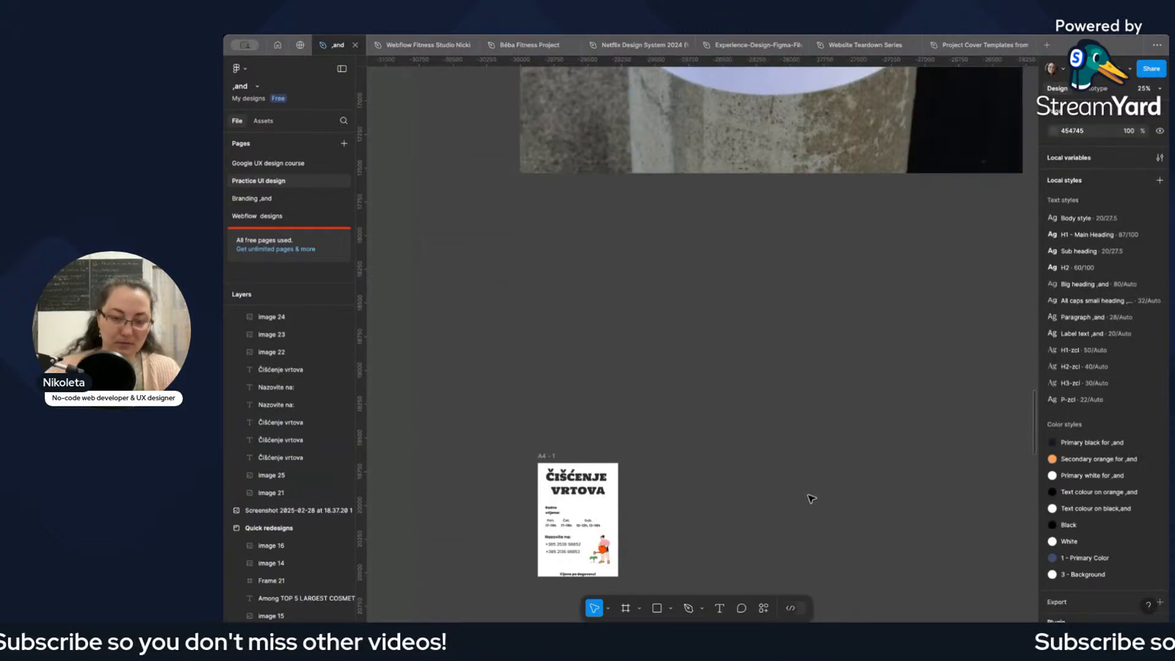
key(ctrl+v)
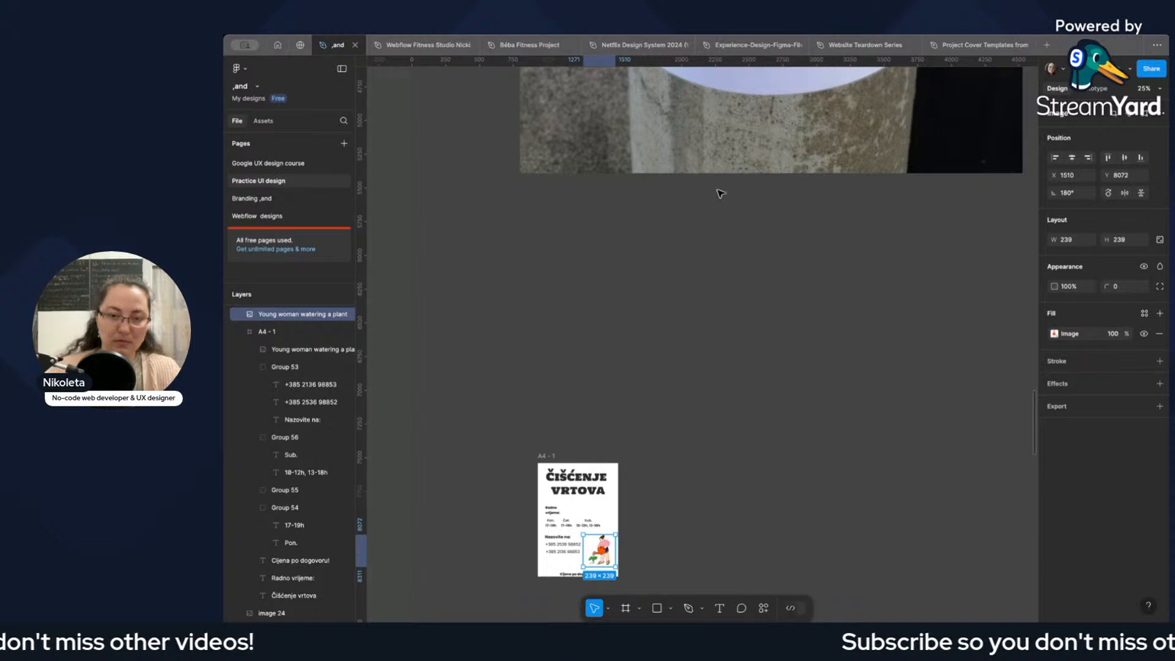
drag(729, 151, 841, 508)
drag(847, 449, 845, 556)
scroll(855, 428, down, 5)
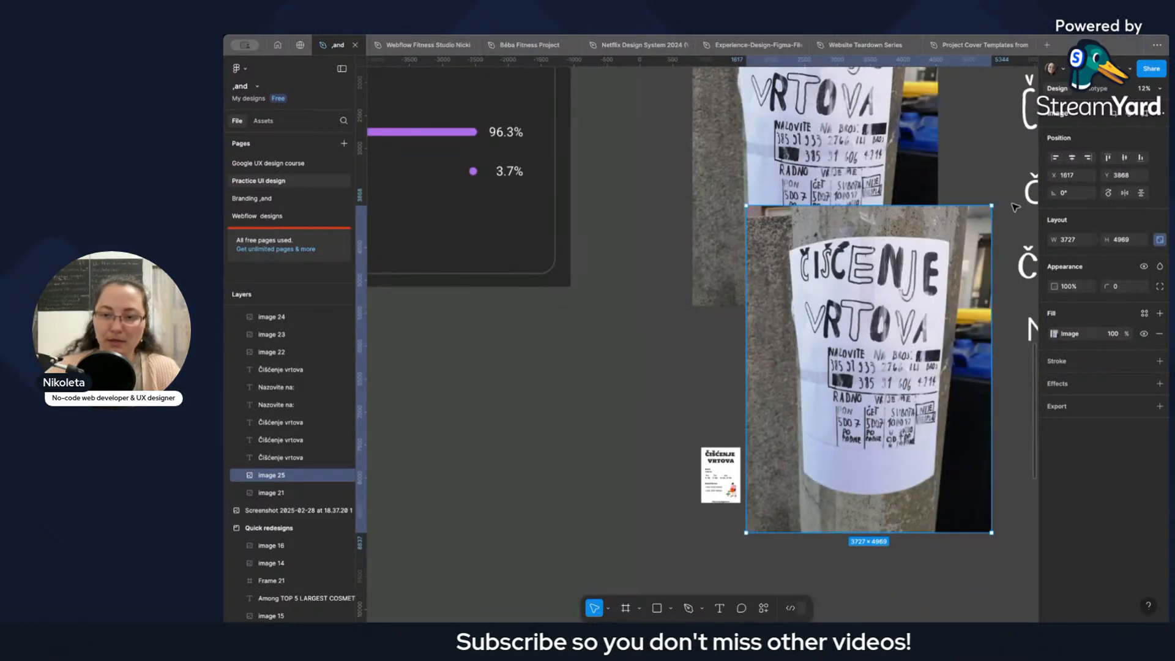
Scale the photo copy down to about 775 × 1033 and place it beside the A4 - 1 frame at X 1625, Y 7445.
drag(988, 208, 796, 465)
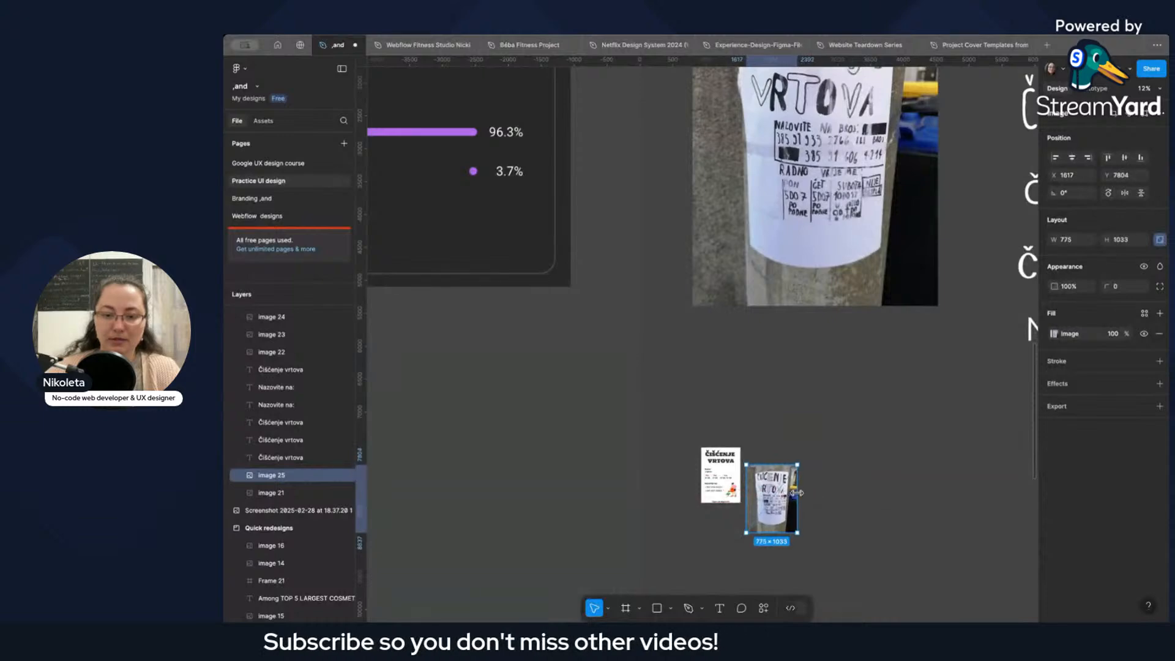
drag(775, 507, 776, 484)
scroll(774, 484, down, 5)
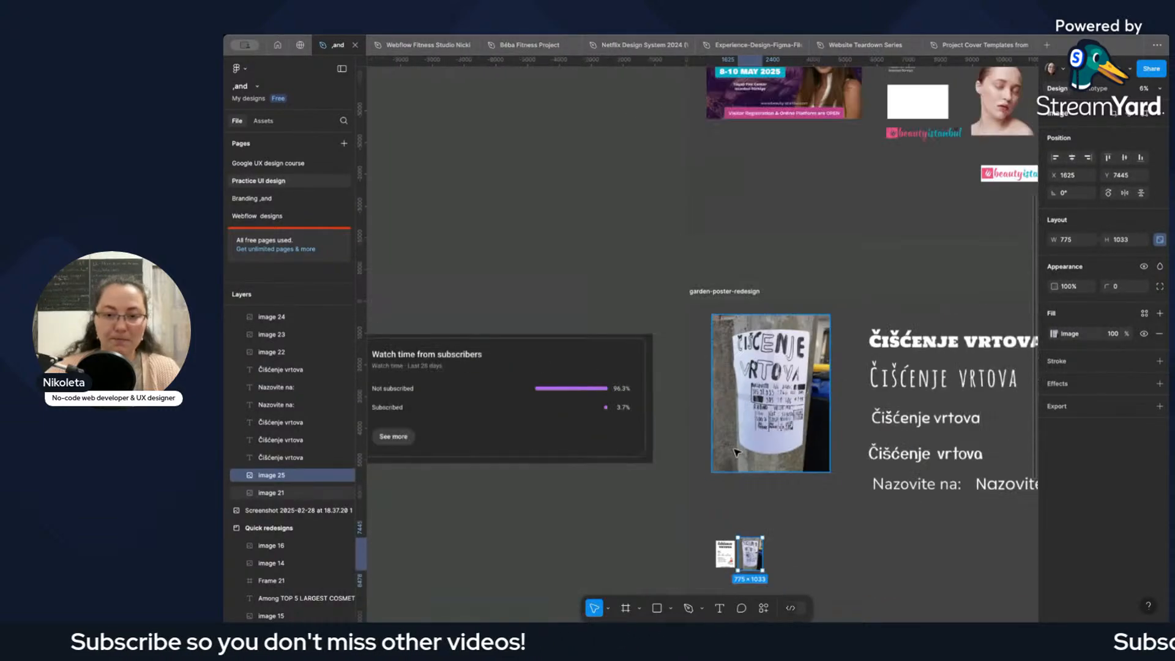
key(shift+2)
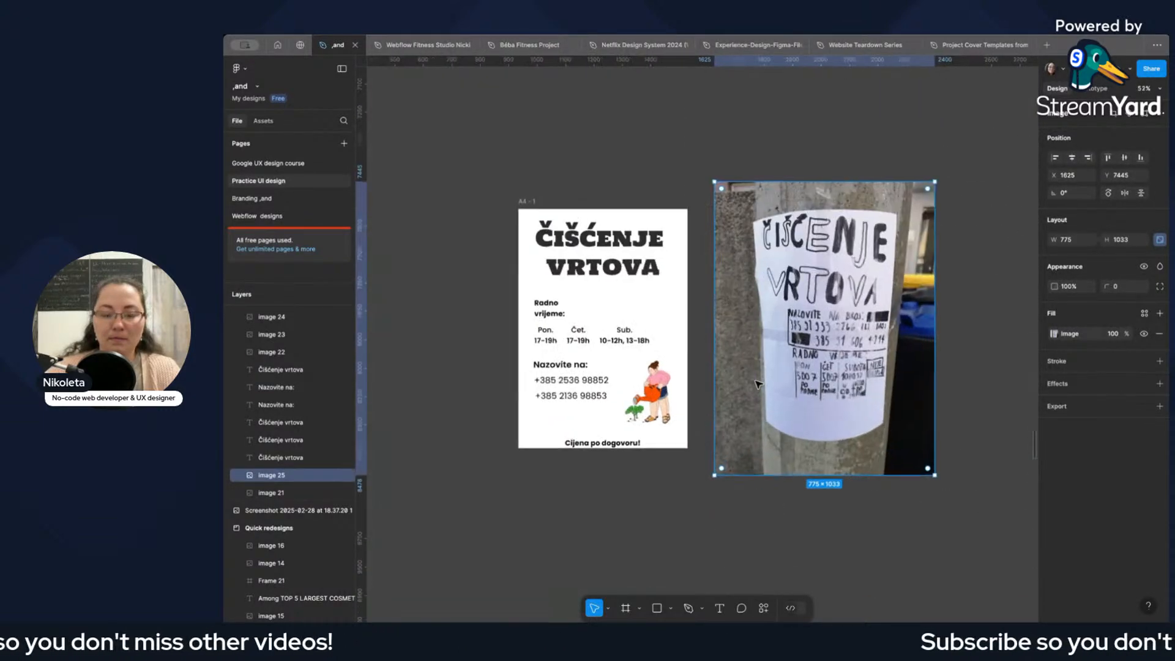
scroll(759, 384, down, 2)
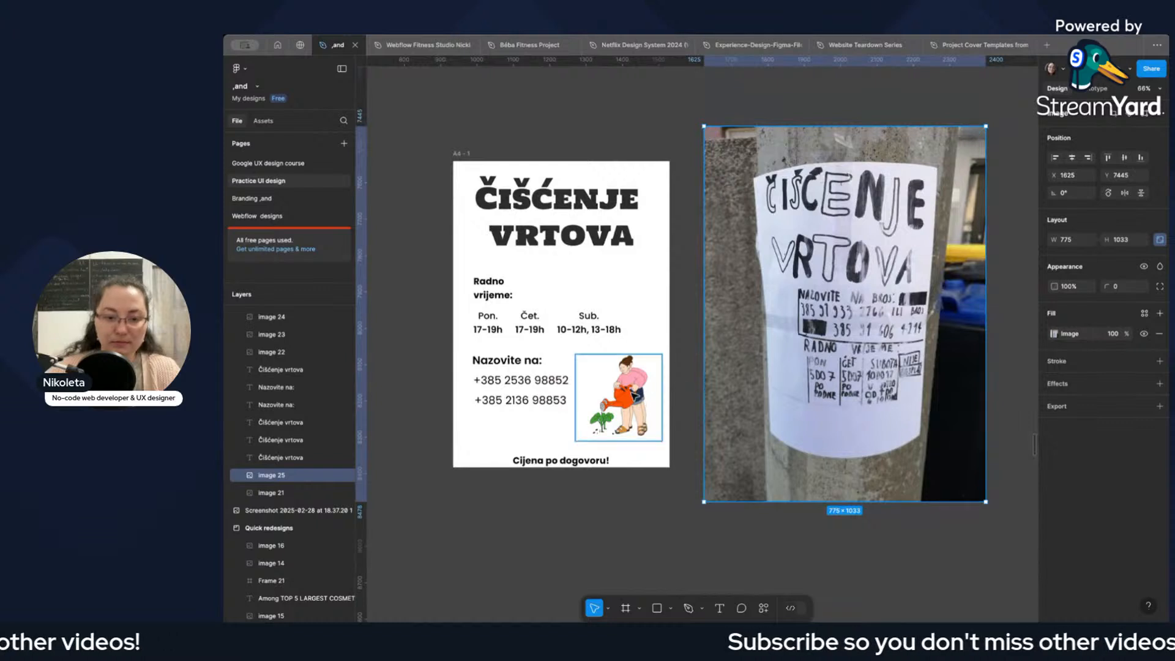
Delete the surplus copy of the woman illustration and enlarge the remaining one to about 280 × 280, at X 592, Y 485.
click(636, 396)
key(Delete)
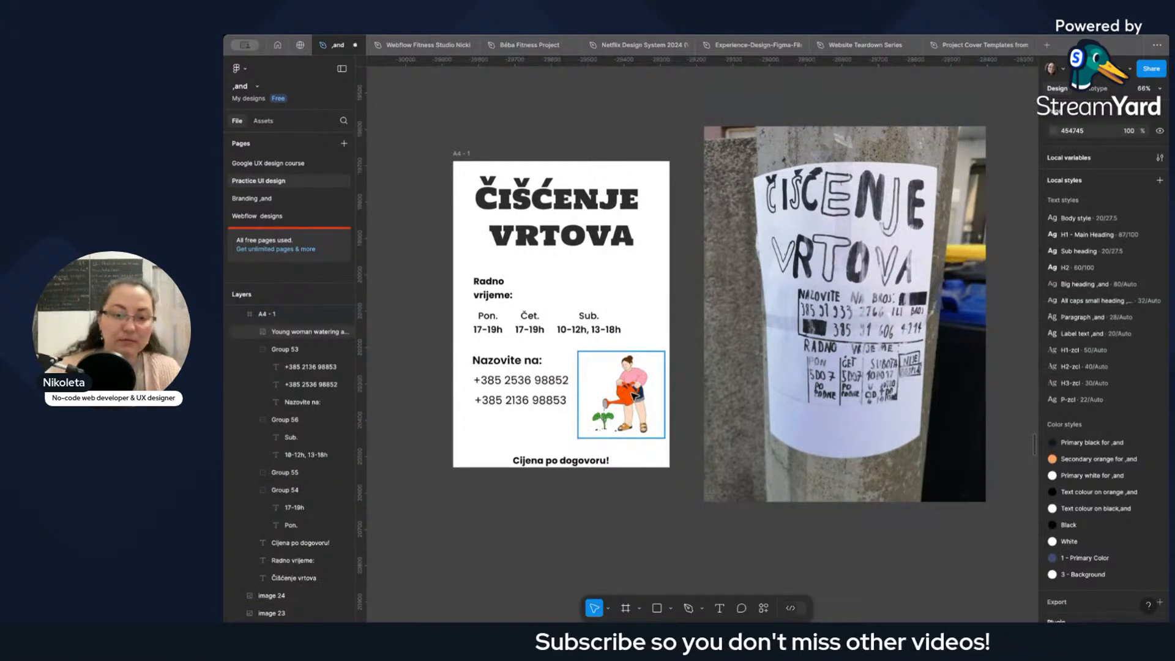
click(645, 390)
drag(665, 350, 679, 335)
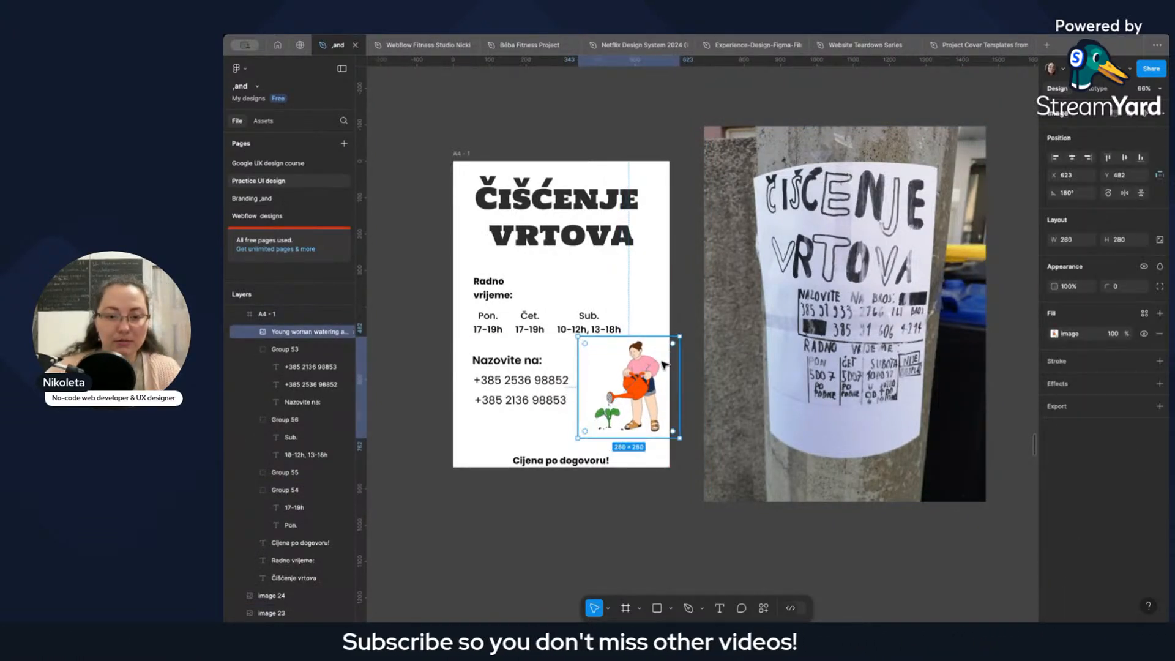
drag(648, 379, 637, 381)
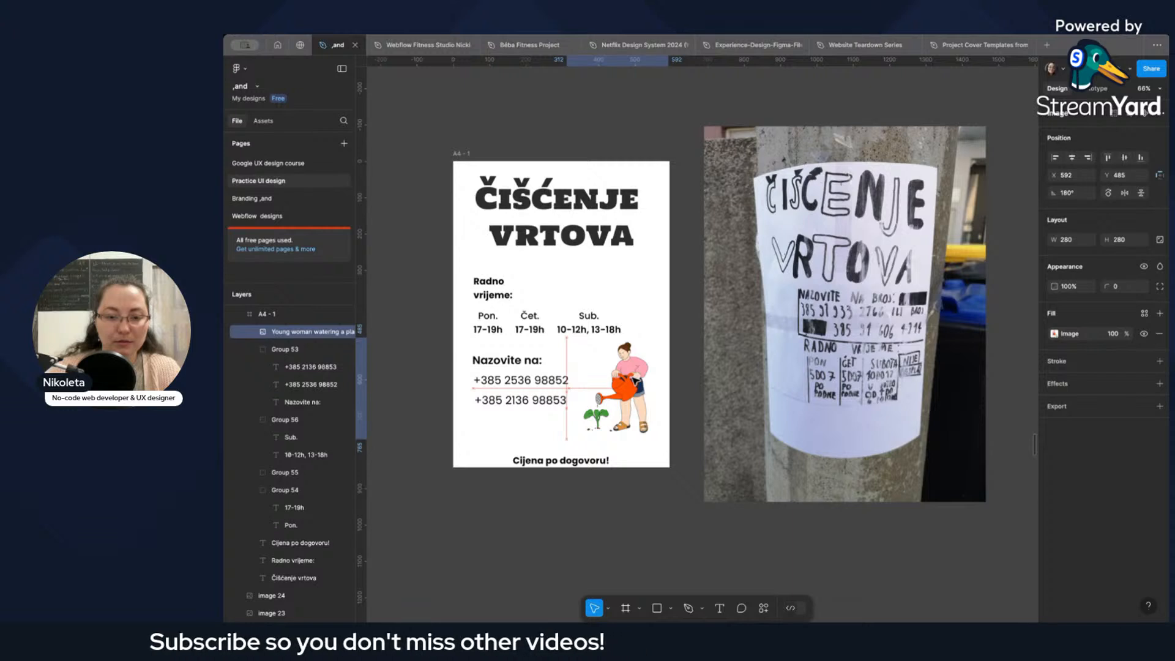
click(703, 299)
Raise the "Cijena po dogovoru!" note to Y 768, and centre the "Radno vrijeme:" text and its position on the poster at Y 303.
click(573, 460)
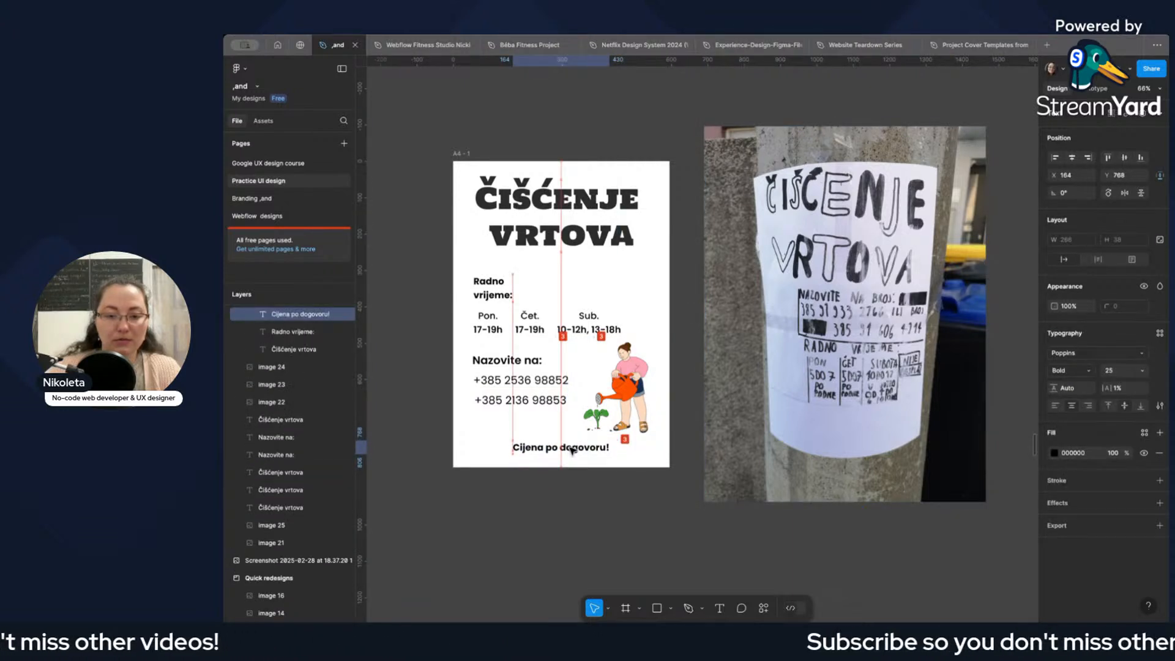
drag(493, 287, 561, 289)
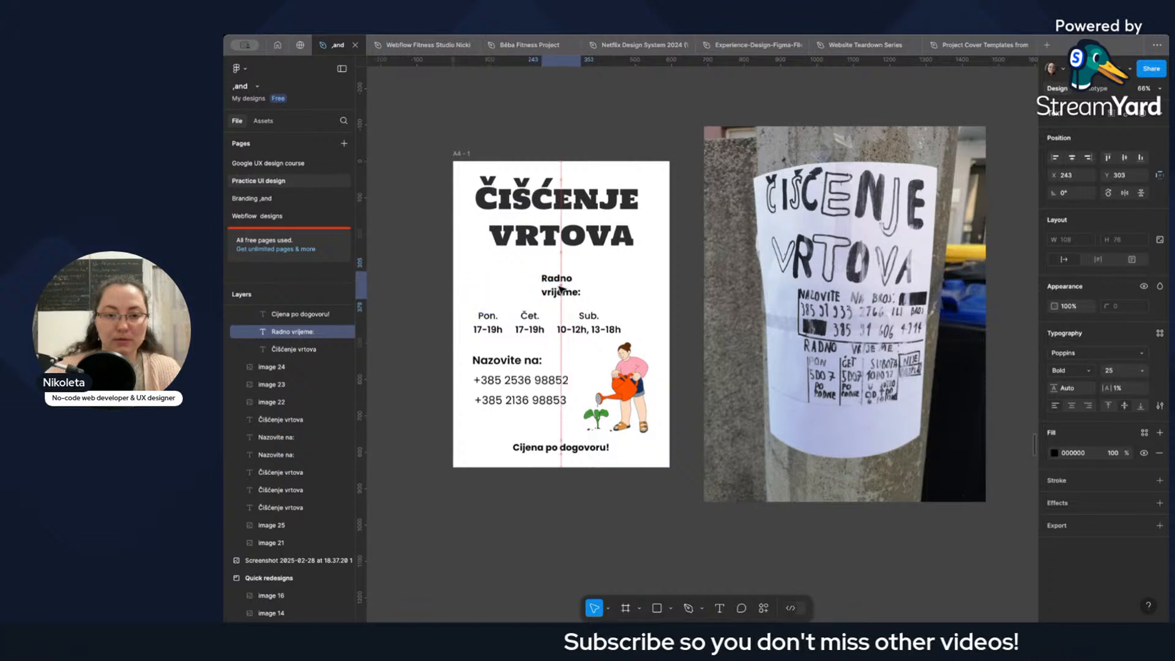
click(1075, 406)
click(1074, 161)
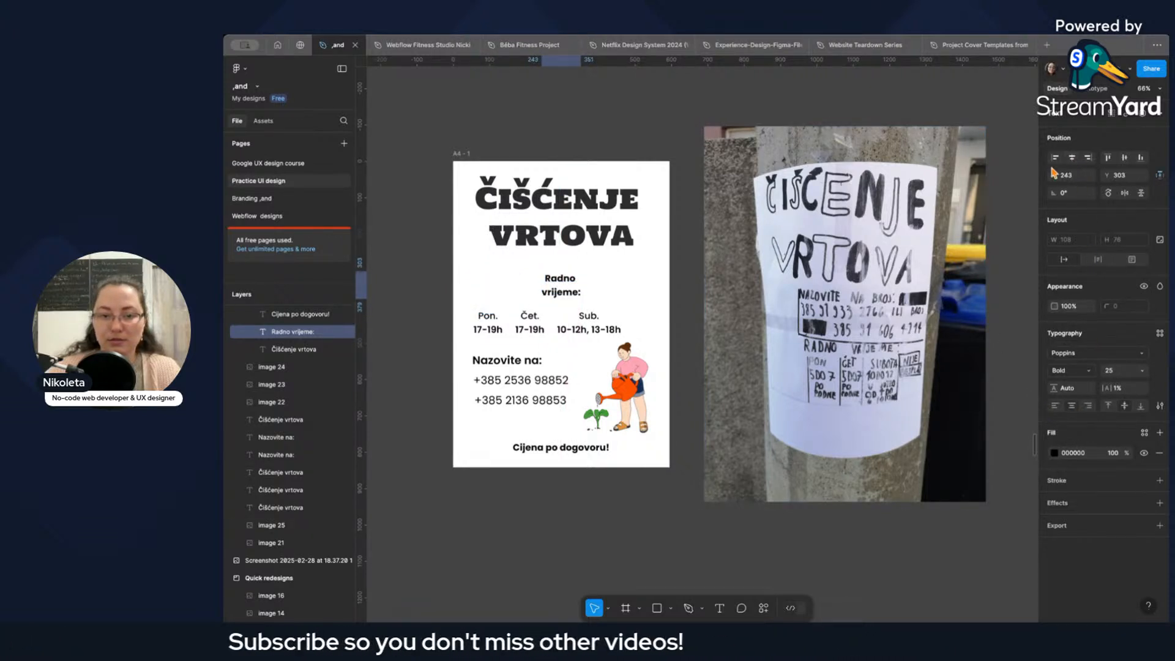
Centre the heading horizontally, and combine the three working-hours groups in a centred auto layout with a gap of 35.
click(583, 238)
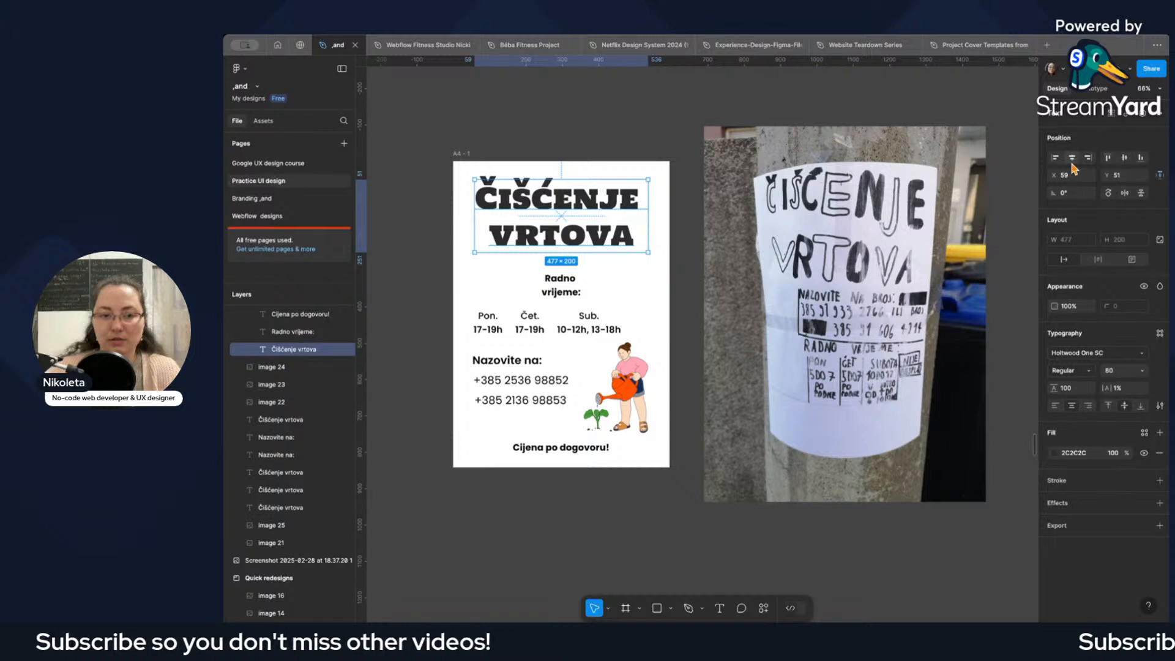
key(Escape)
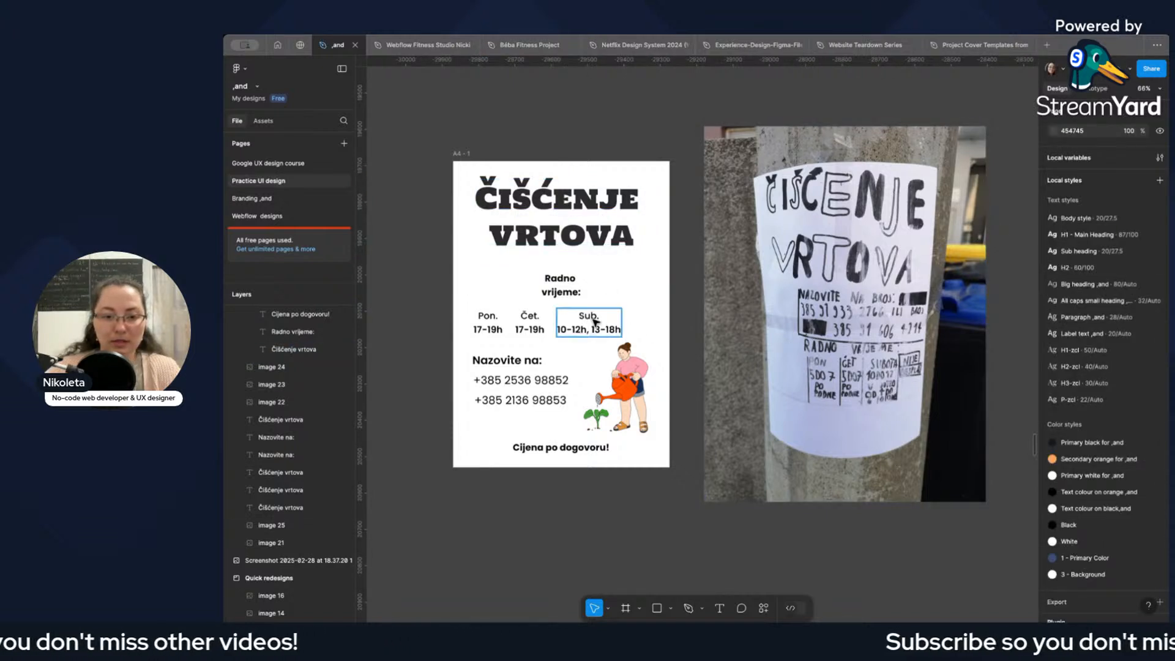
click(594, 321)
shift+click(530, 323)
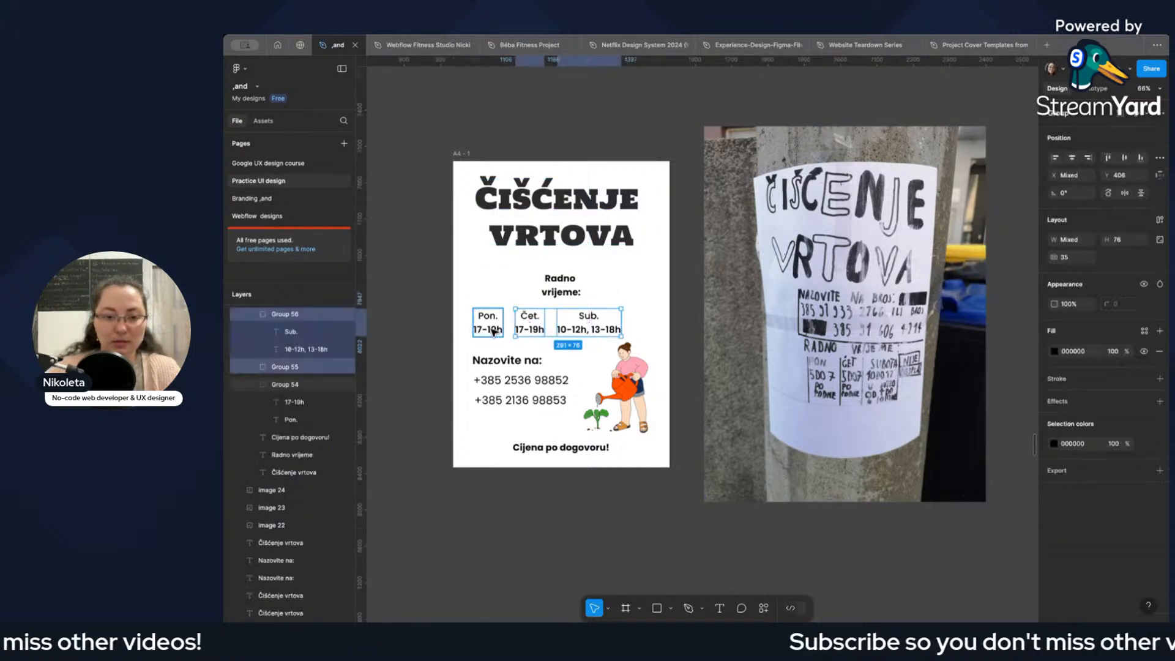
click(1159, 220)
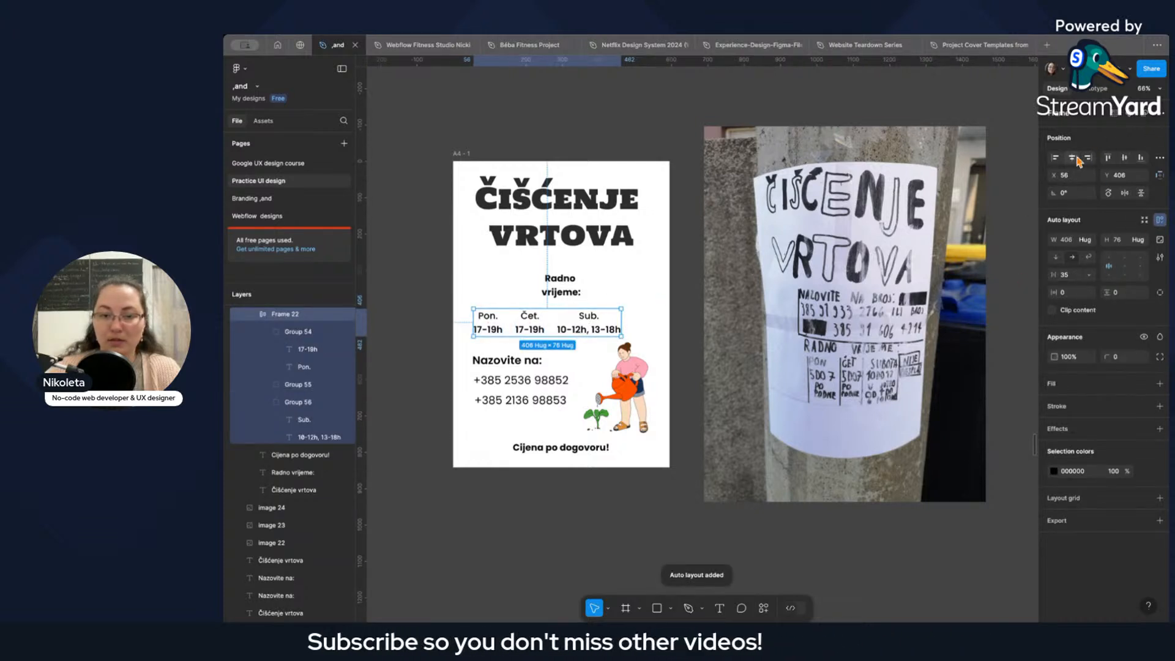
Move the woman illustration closer to the phone numbers, at X 569, Y 485.
click(550, 386)
click(621, 385)
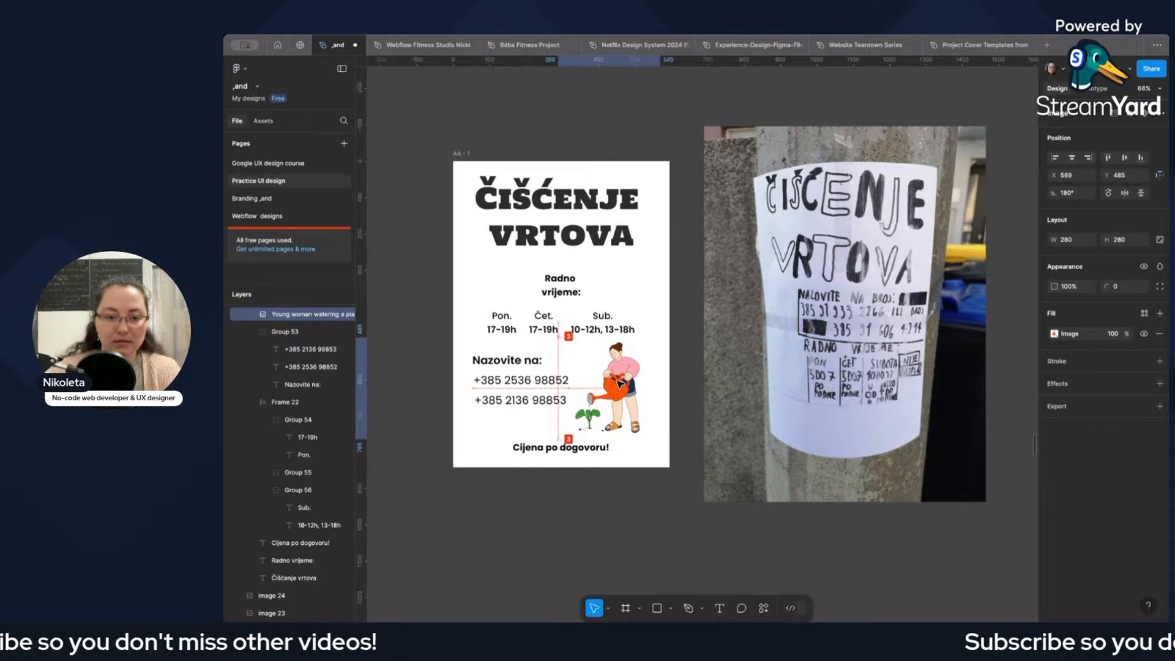
key(Escape)
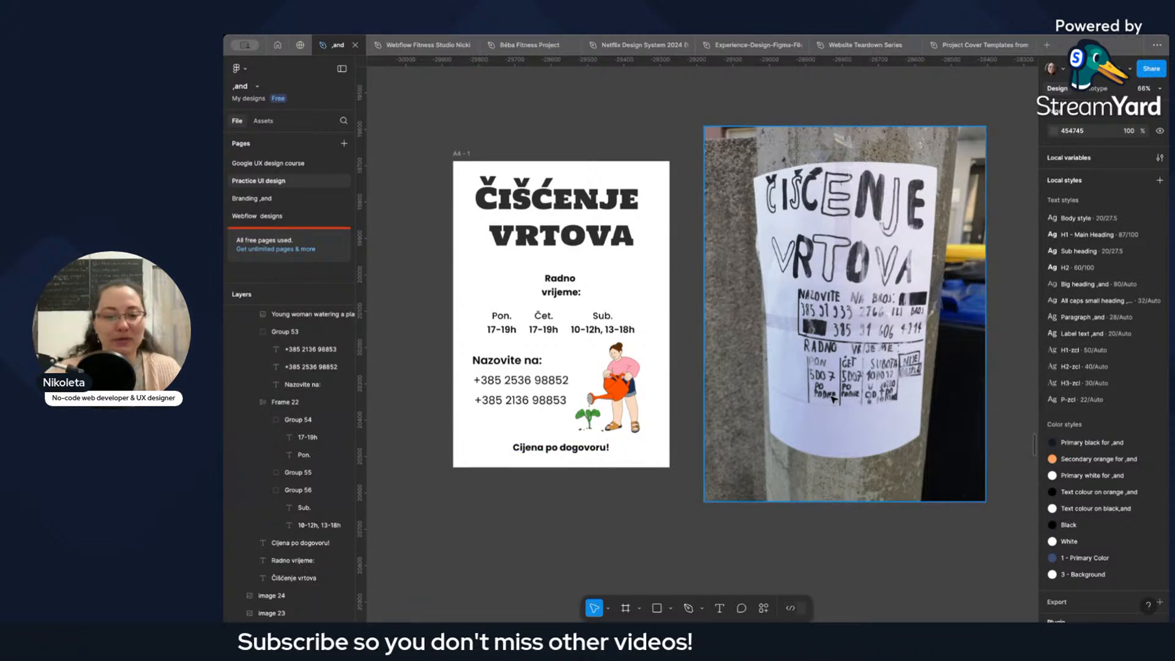
Compare the redesigned poster with the original photo and the gardening reference posters in the garden-poster-redesign section.
click(562, 451)
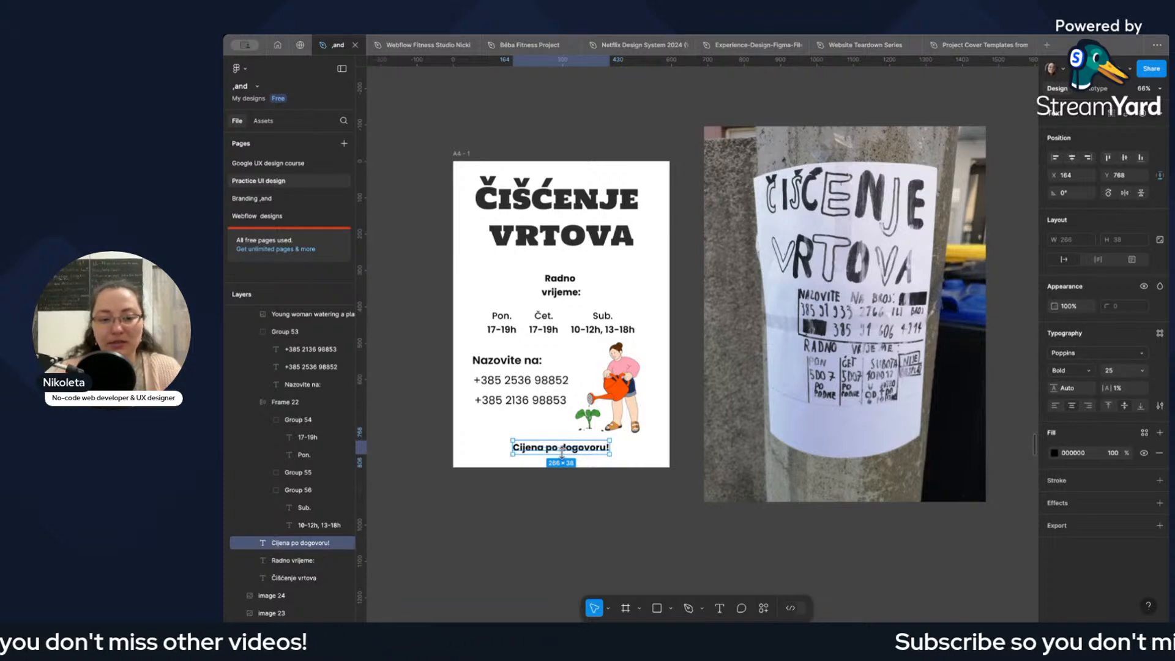
scroll(612, 454, down, 5)
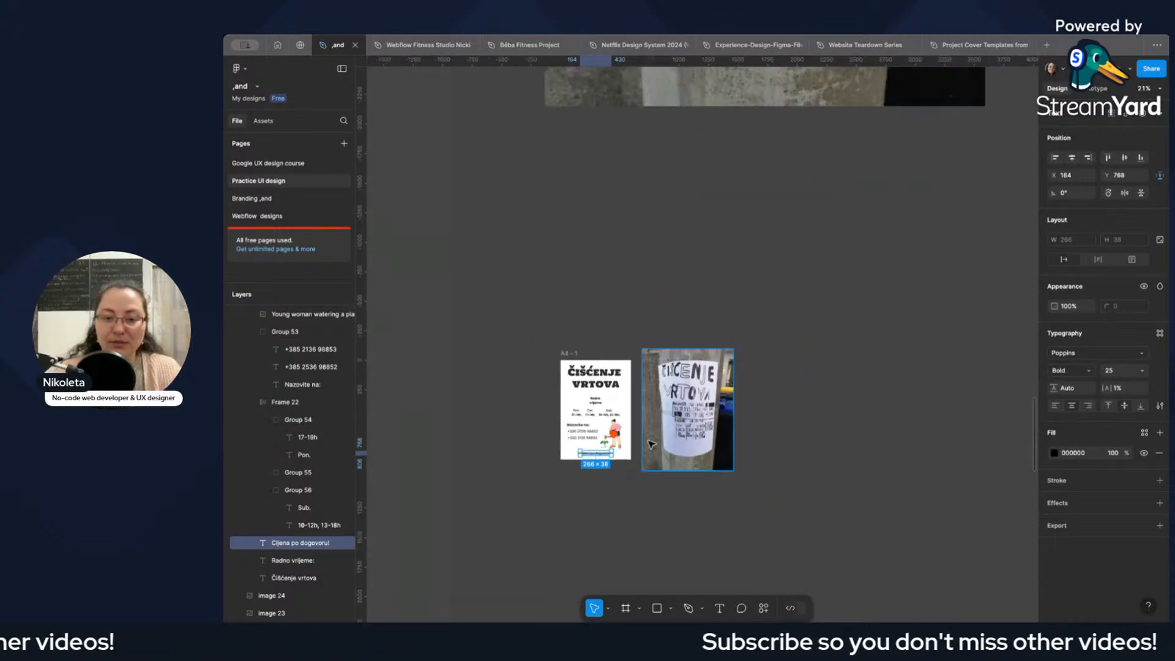
scroll(765, 425, down, 3)
scroll(740, 418, down, 2)
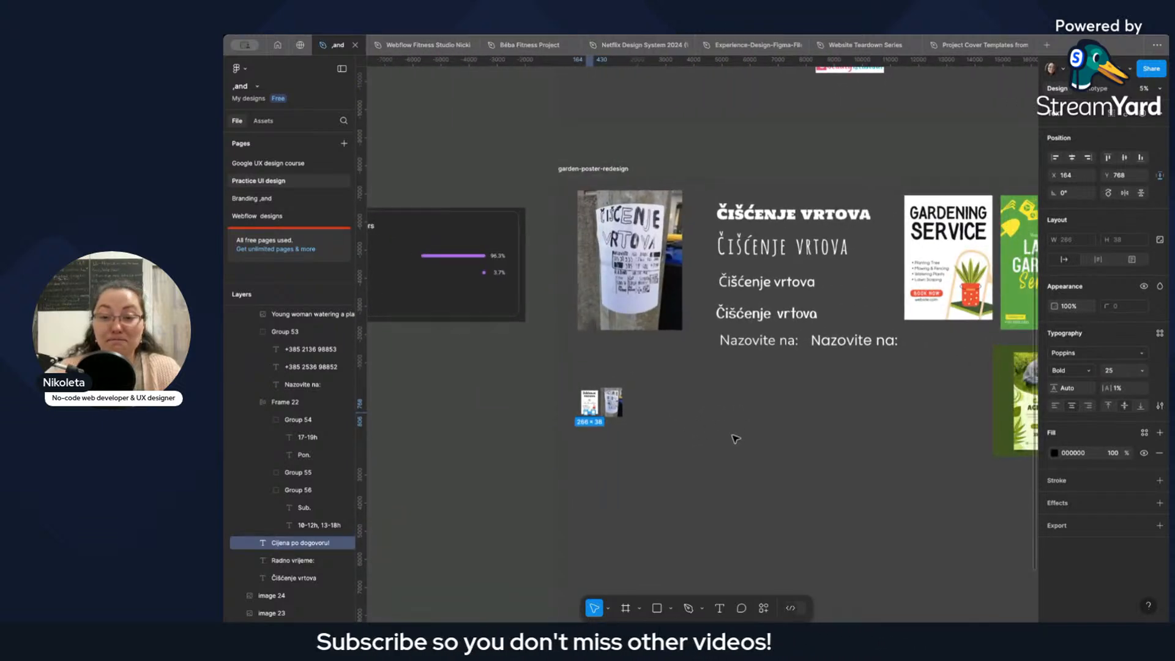
drag(722, 432, 584, 429)
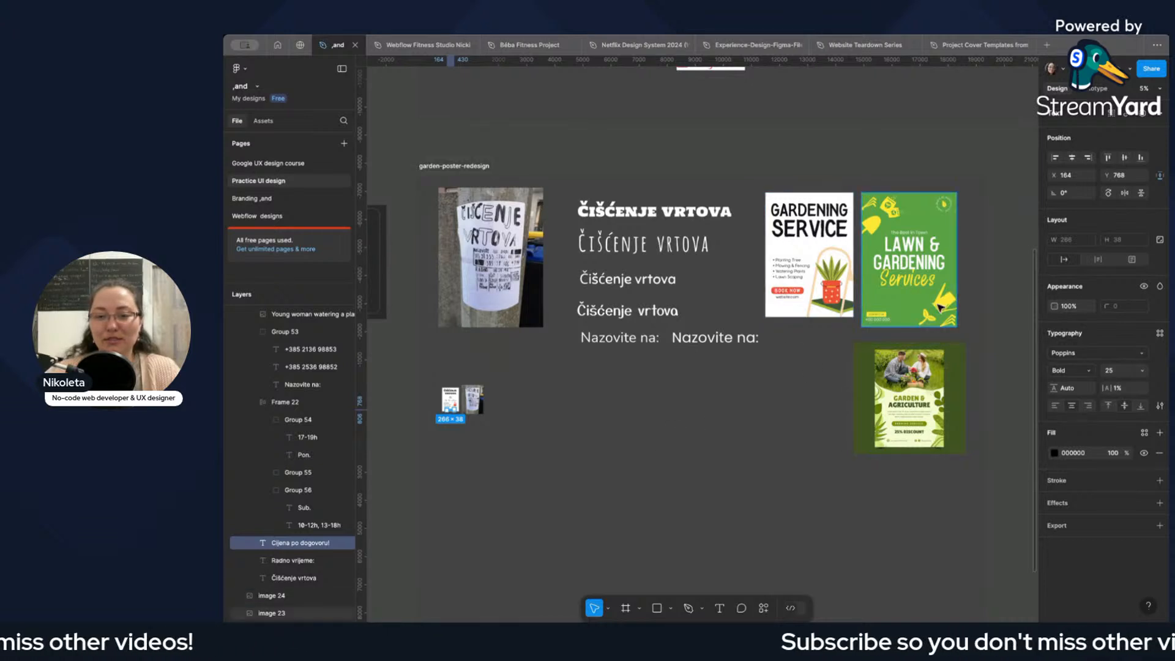
click(676, 433)
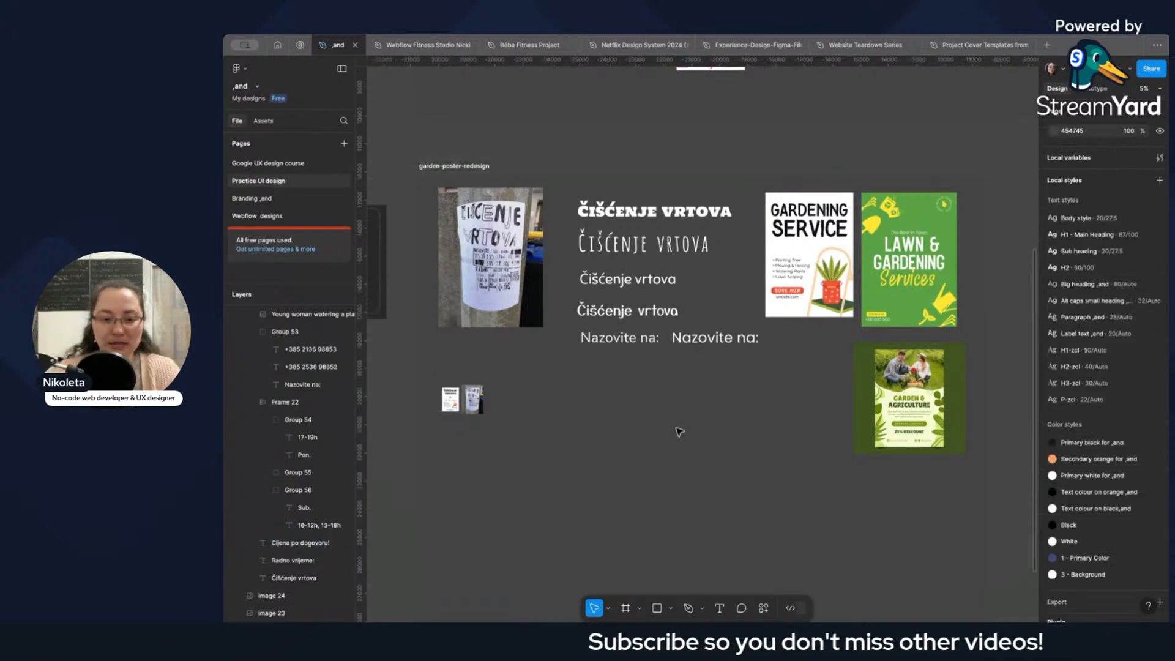
key(f)
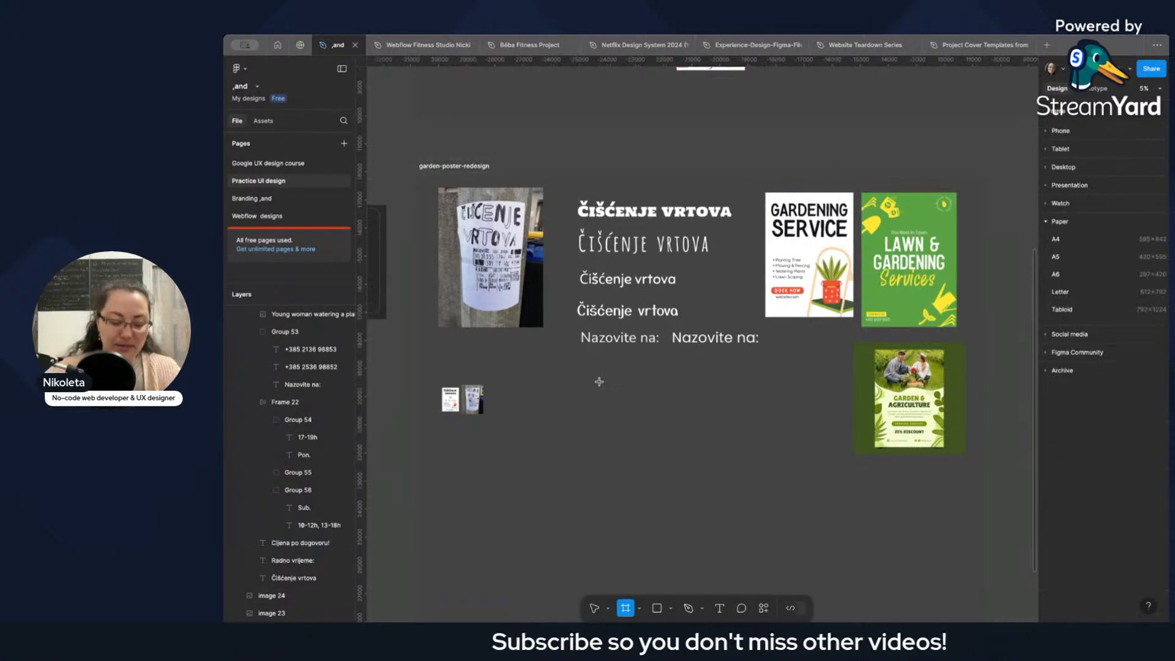
click(546, 404)
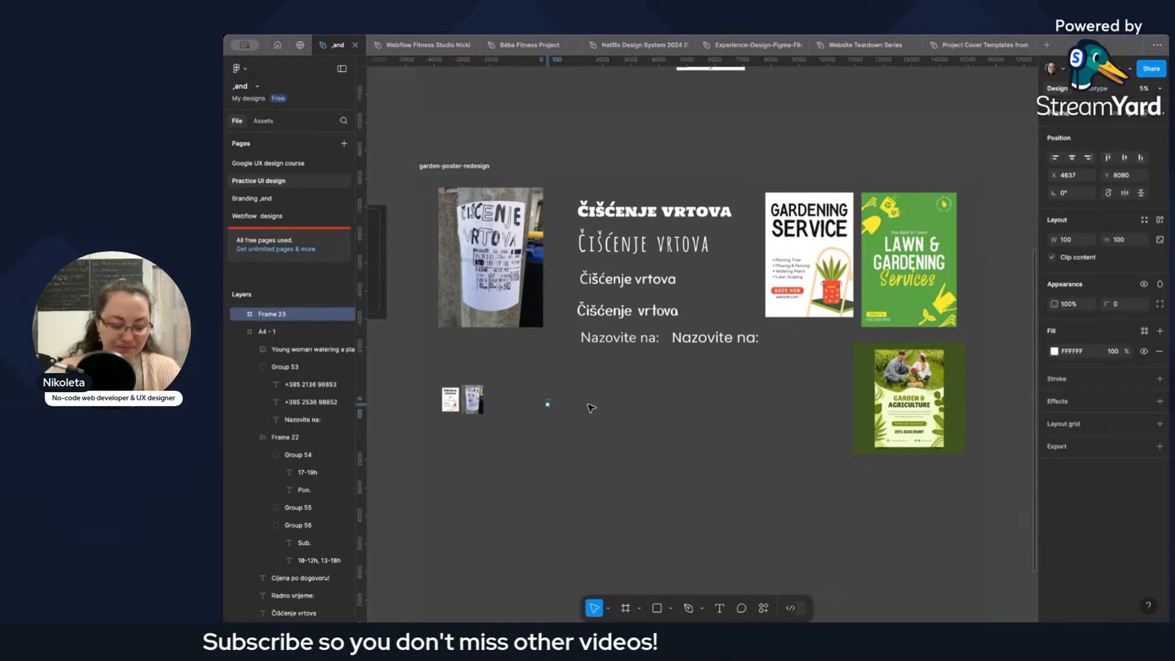
key(Delete)
Create a second A4 frame and place it beside the photo copy, at about X 4232, Y 7636.
key(f)
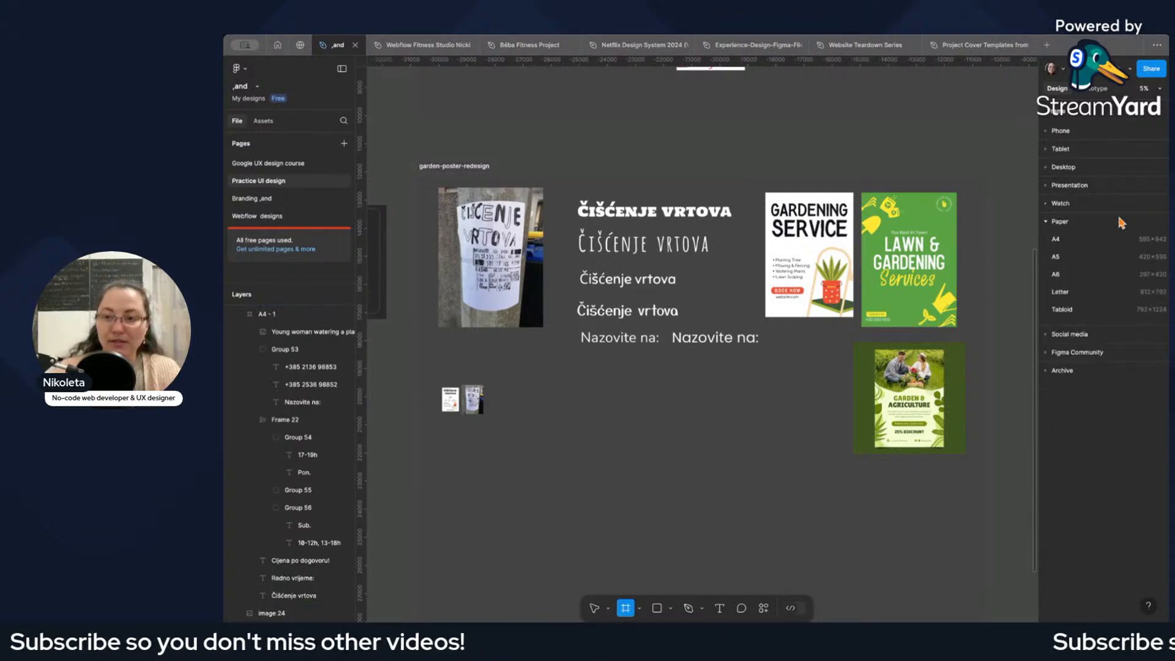
click(1074, 240)
drag(991, 350, 547, 410)
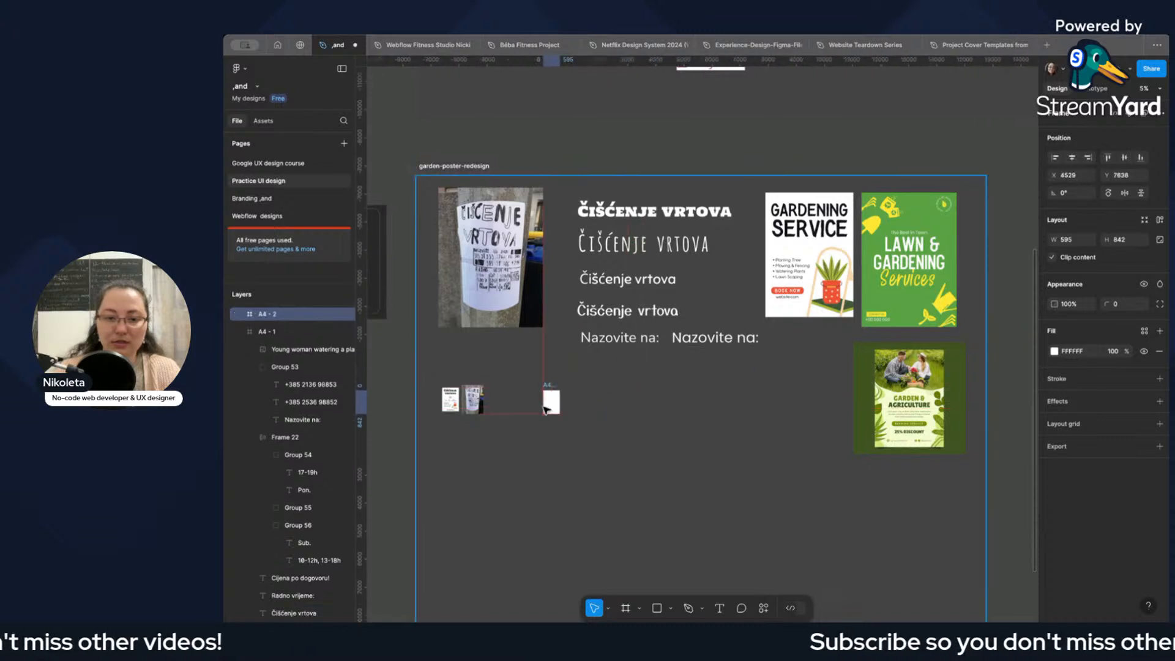
Open the fill colour of the A4 - 2 frame and activate the eyedropper for sampling a colour from the canvas.
click(1054, 352)
click(923, 505)
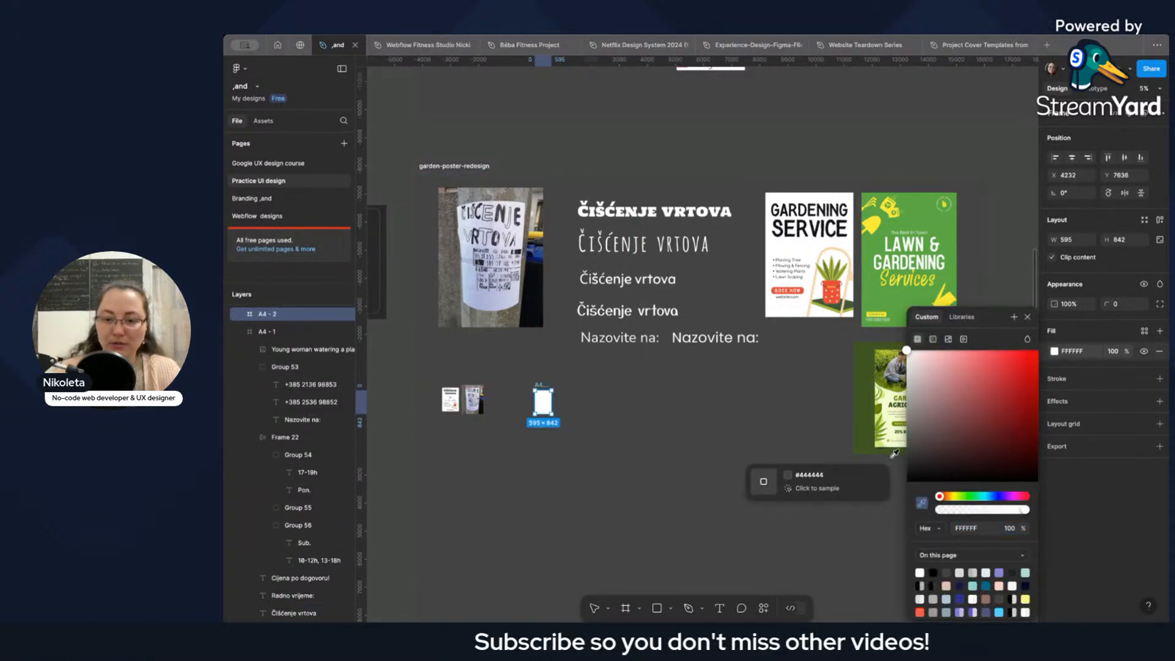
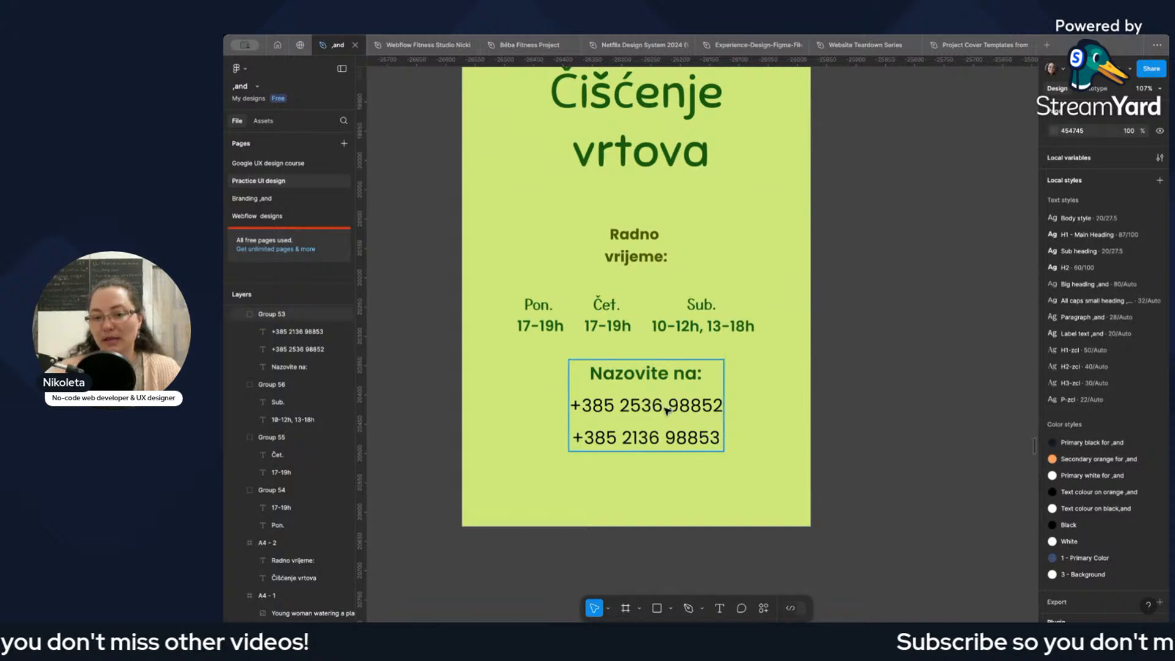
Move the group with the "Nazovite na:" label and phone numbers into the A4 - 2 frame, centred at X 166, Y 549.
double_click(666, 409)
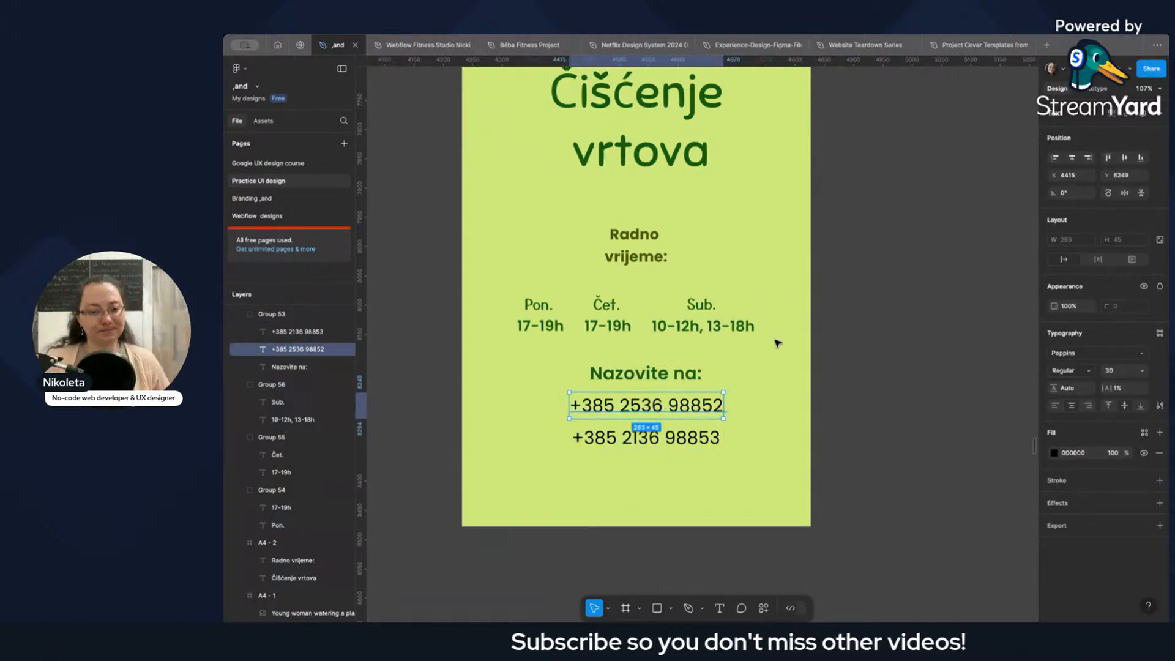
scroll(558, 325, down, 5)
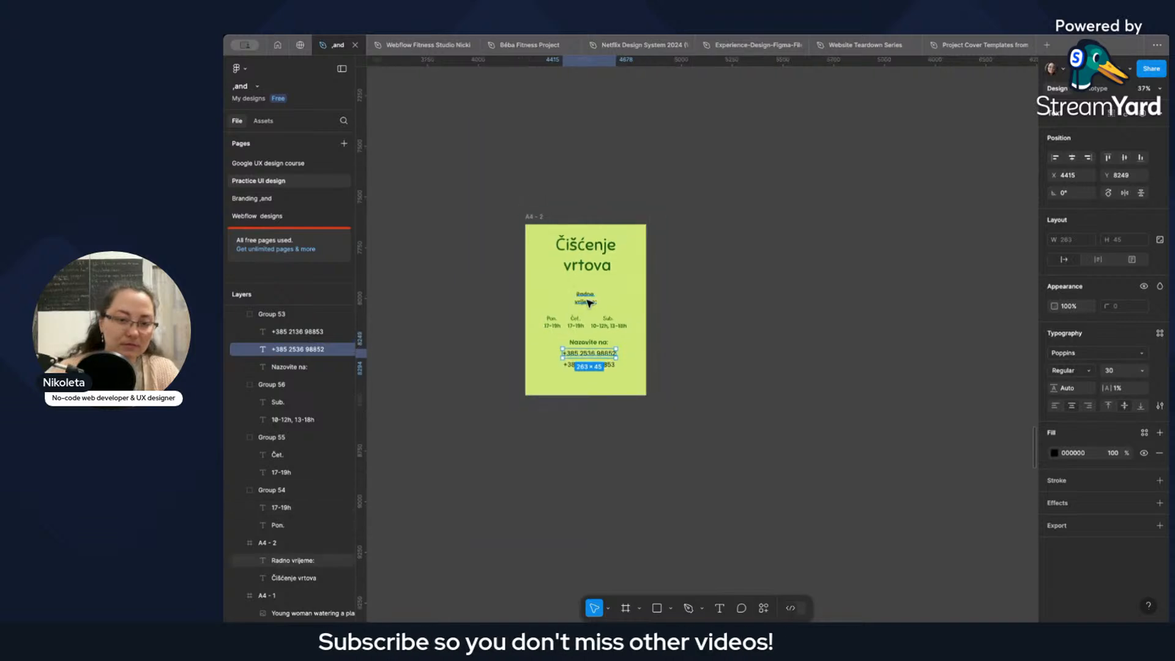
click(625, 354)
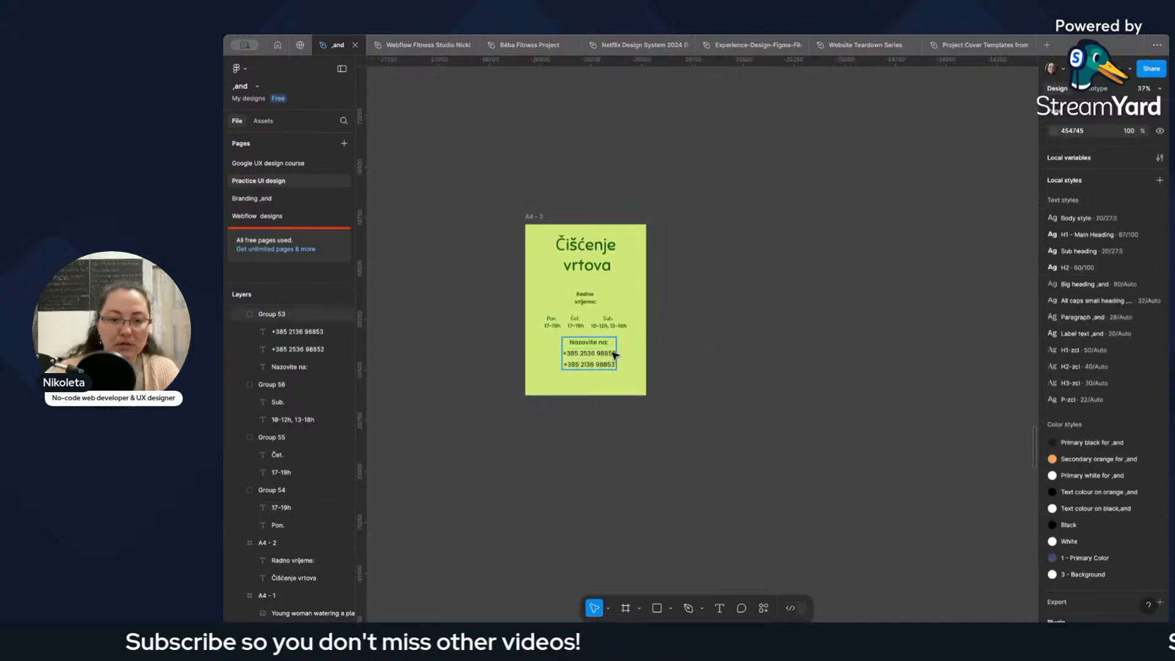
scroll(579, 352, up, 3)
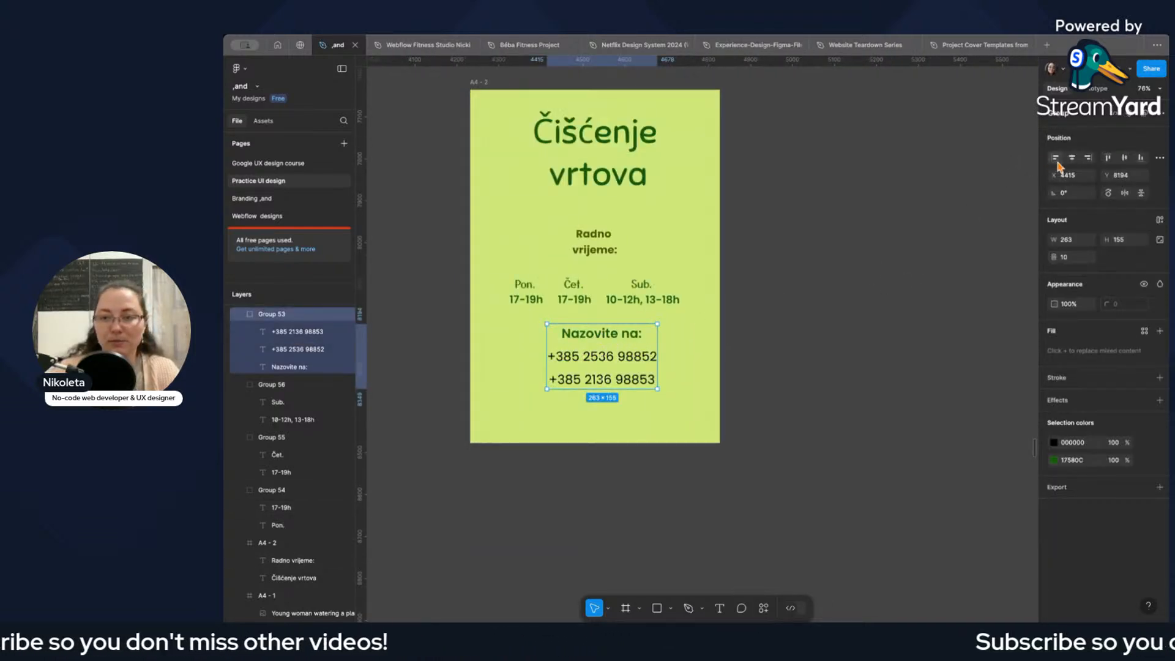
click(1072, 159)
key(super+z)
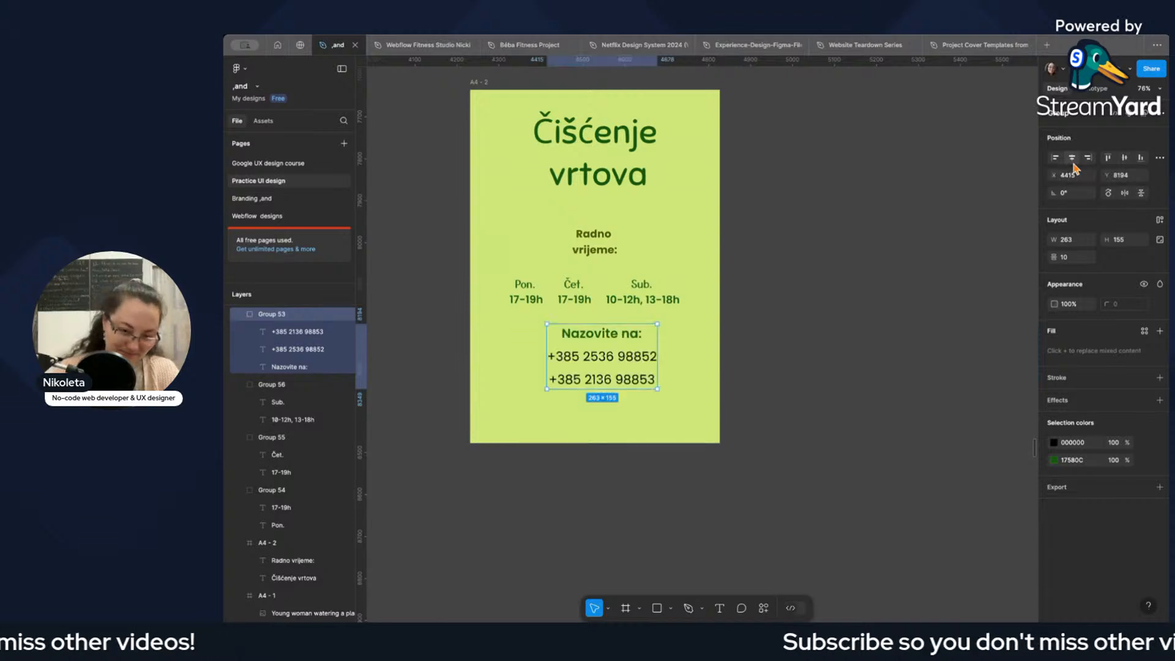
key(super+x)
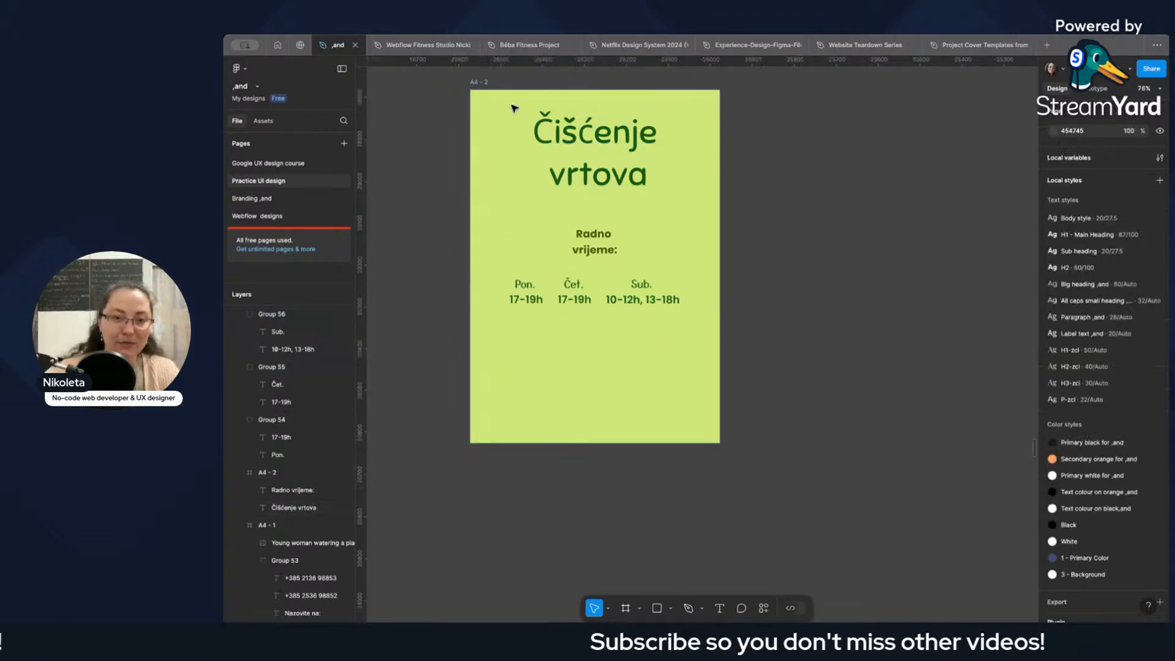
click(484, 84)
key(super+v)
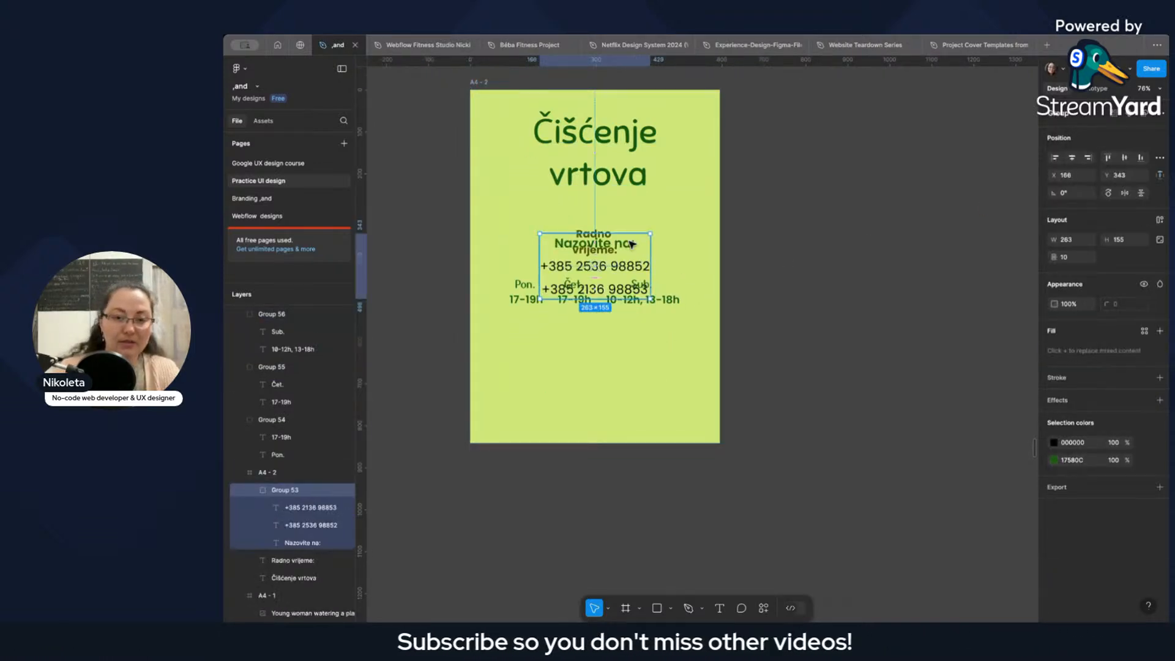
drag(624, 259, 625, 346)
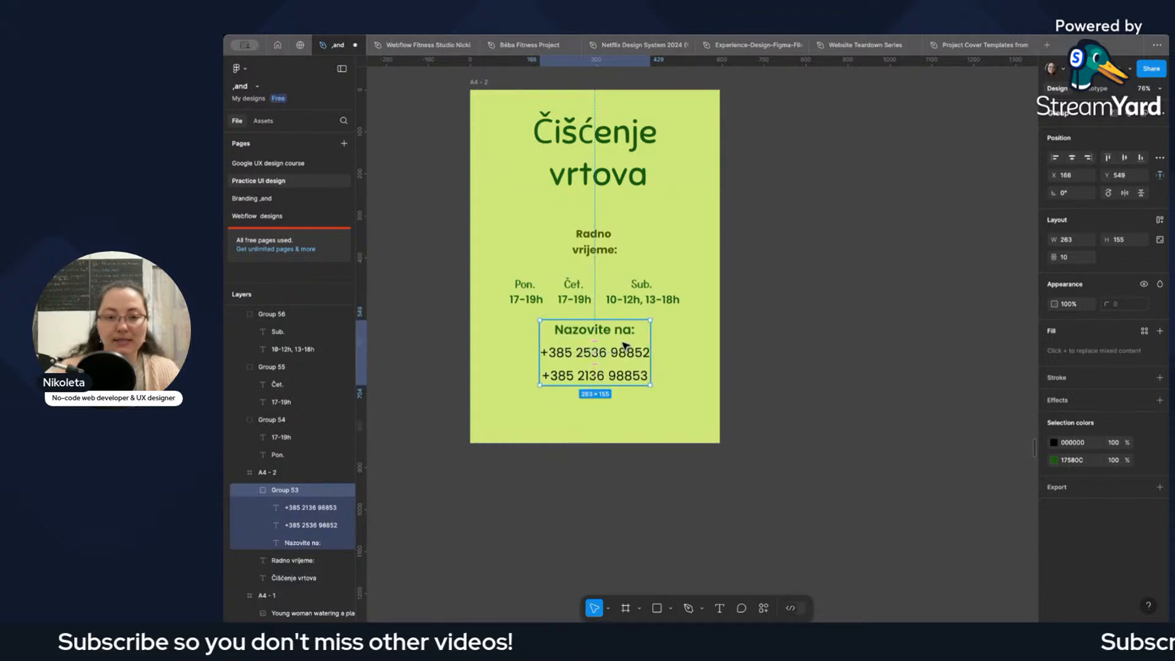
Group the Pon., Čet. and Sub. working-hours blocks into a single group.
click(628, 295)
shift+click(574, 293)
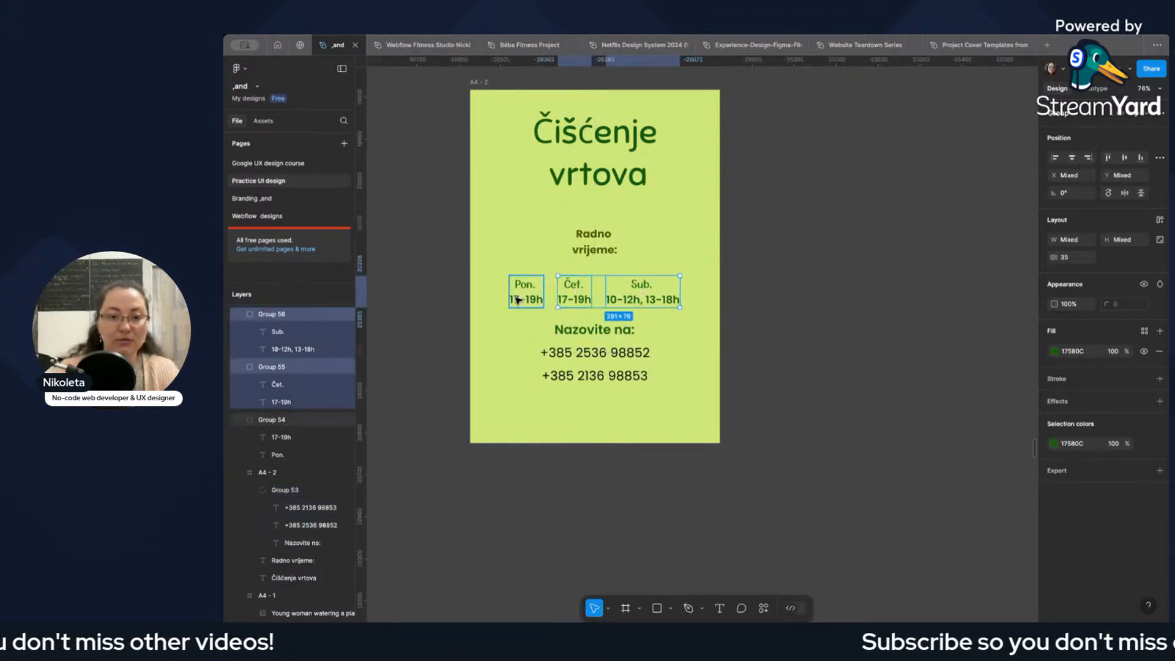
shift+click(519, 299)
key(ctrl+g)
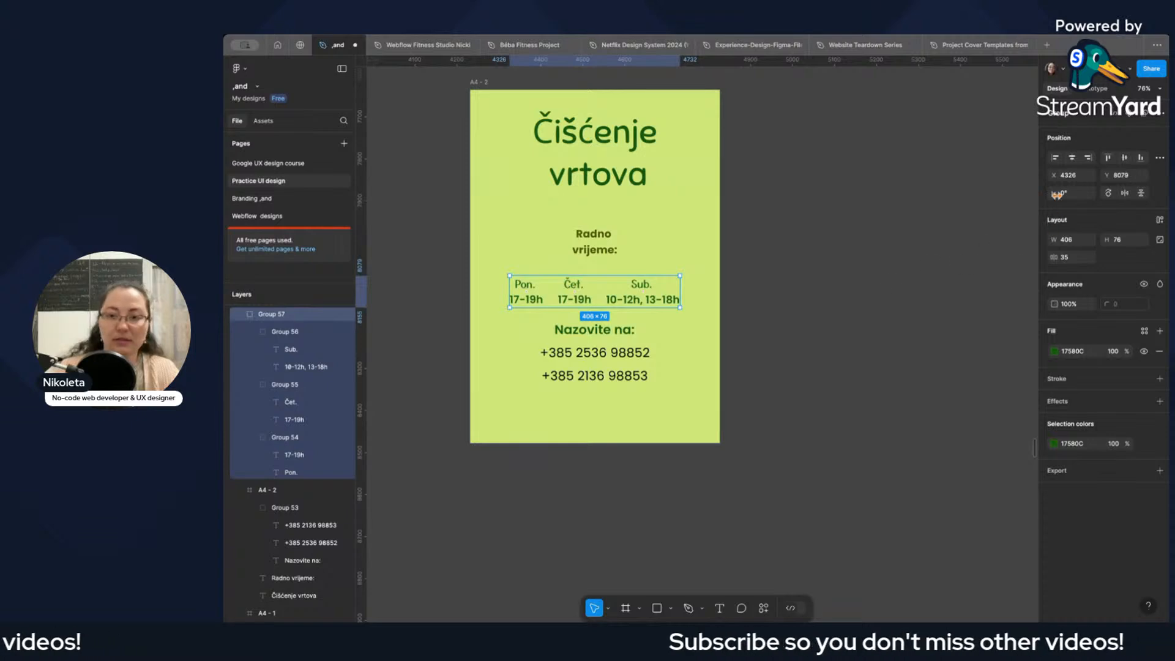
Move the combined working-hours group into the A4 - 2 frame, centred at X 94, Y 430 above the phone block.
click(1079, 158)
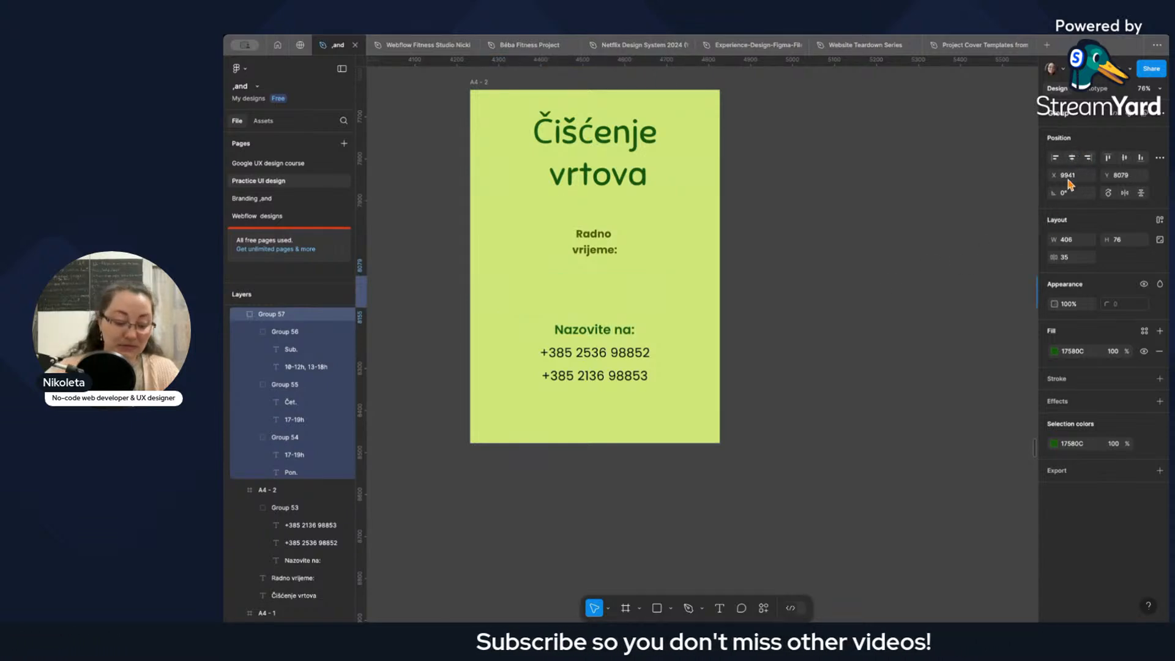
key(ctrl+z)
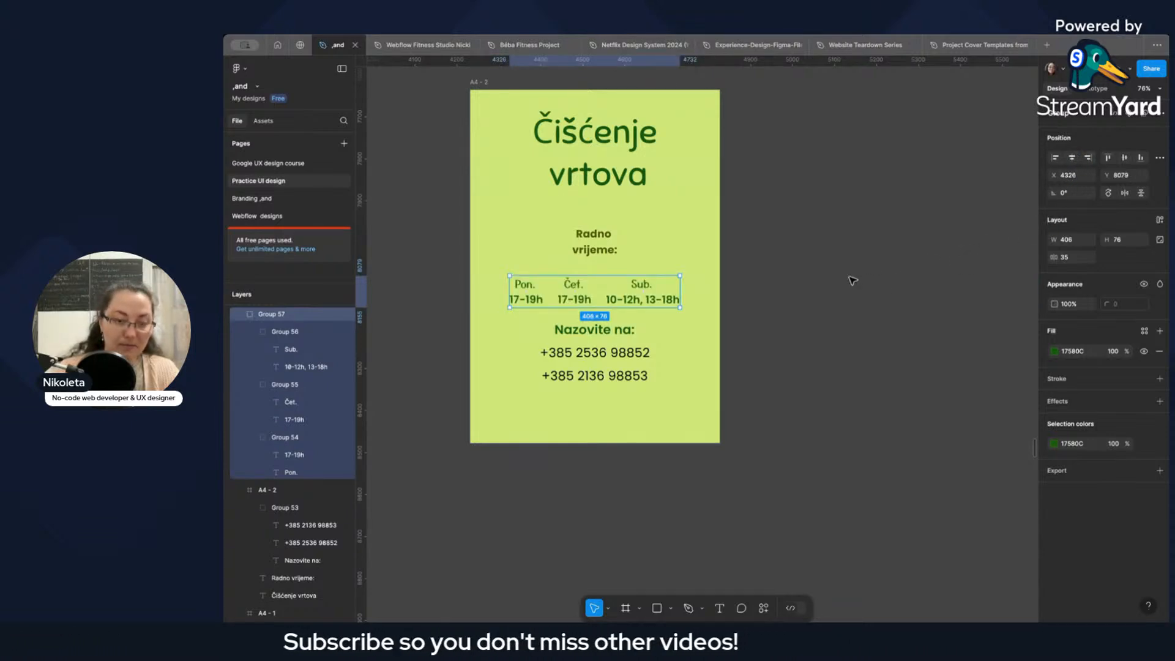
key(Delete)
click(484, 85)
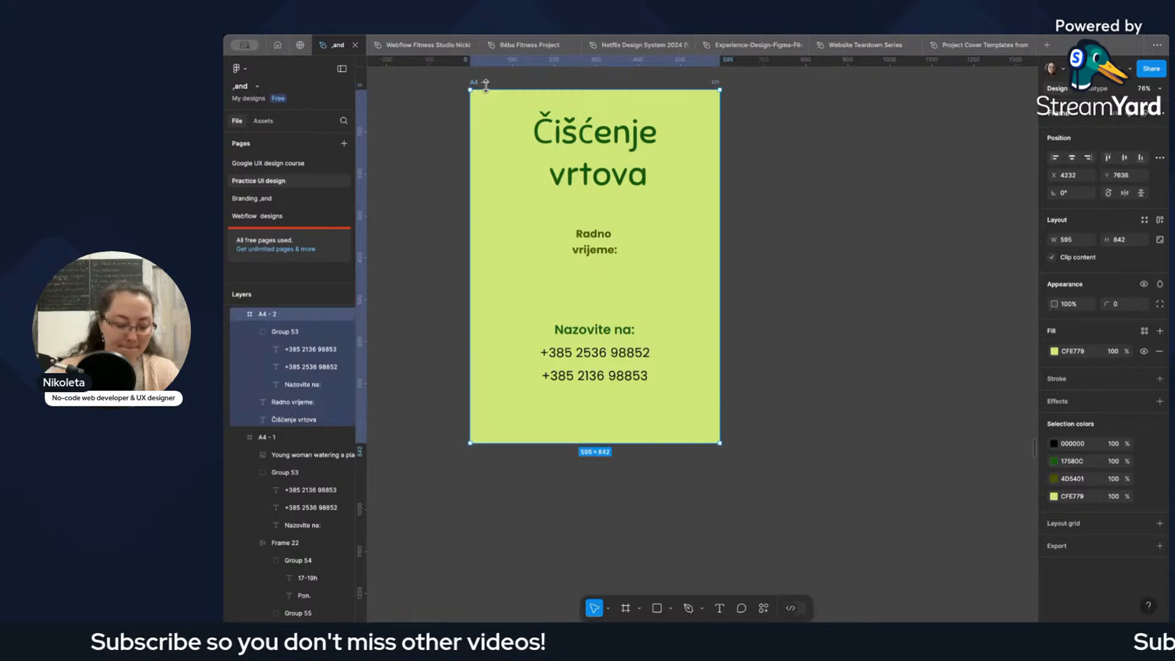
key(ctrl+v)
drag(609, 262, 617, 282)
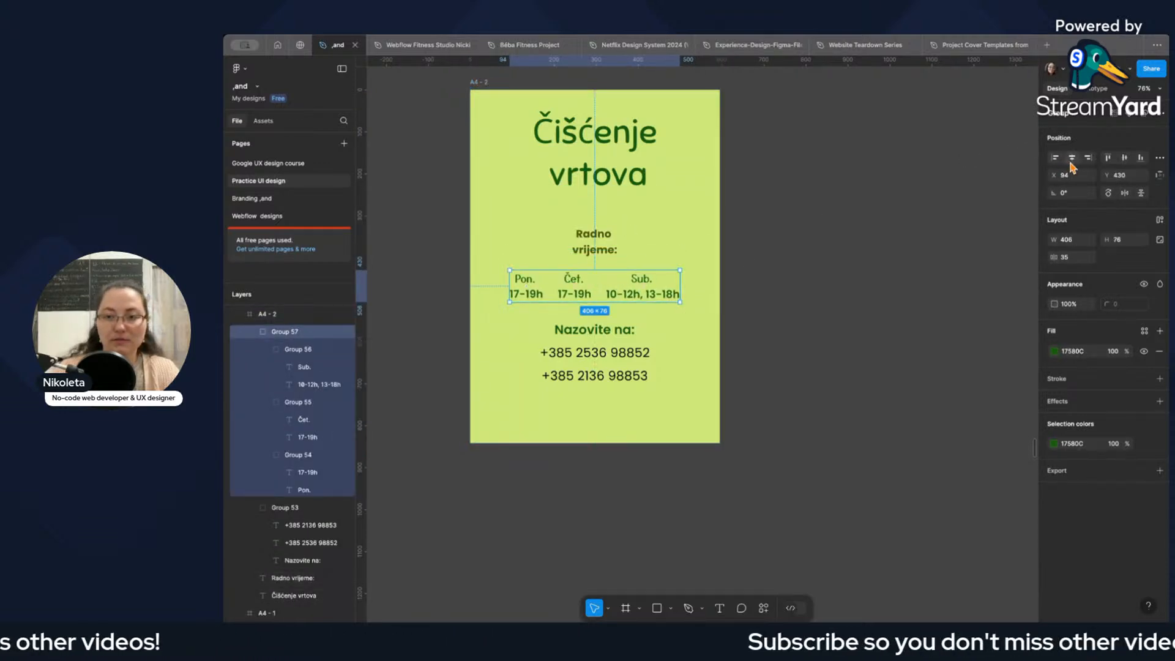
click(712, 307)
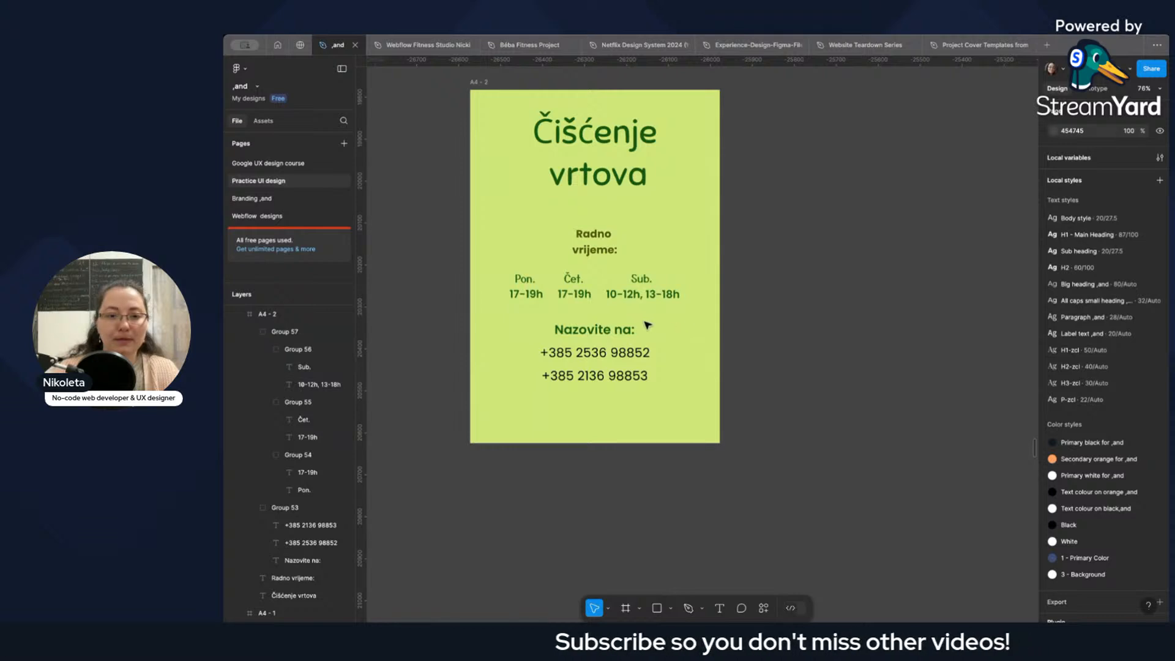
Copy the "Cijena po dogovoru!" text from the A4 - 1 poster to the lower edge of A4 - 2, at X 163, Y 771.
scroll(647, 324, down, 5)
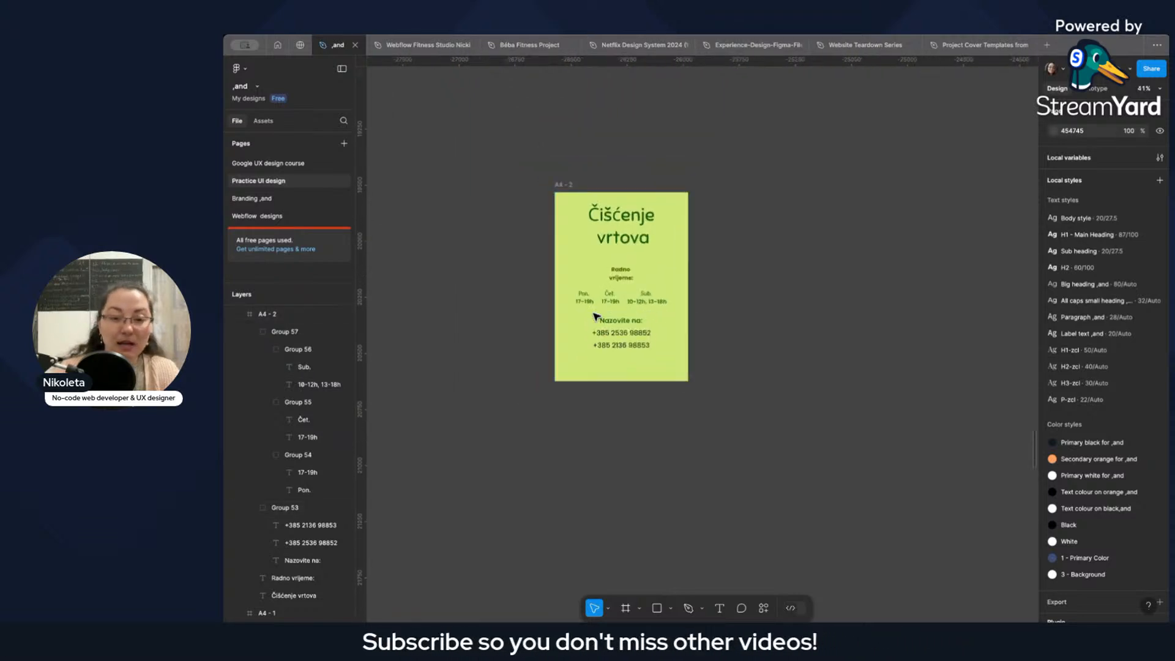
scroll(606, 313, up, 5)
scroll(624, 311, down, 5)
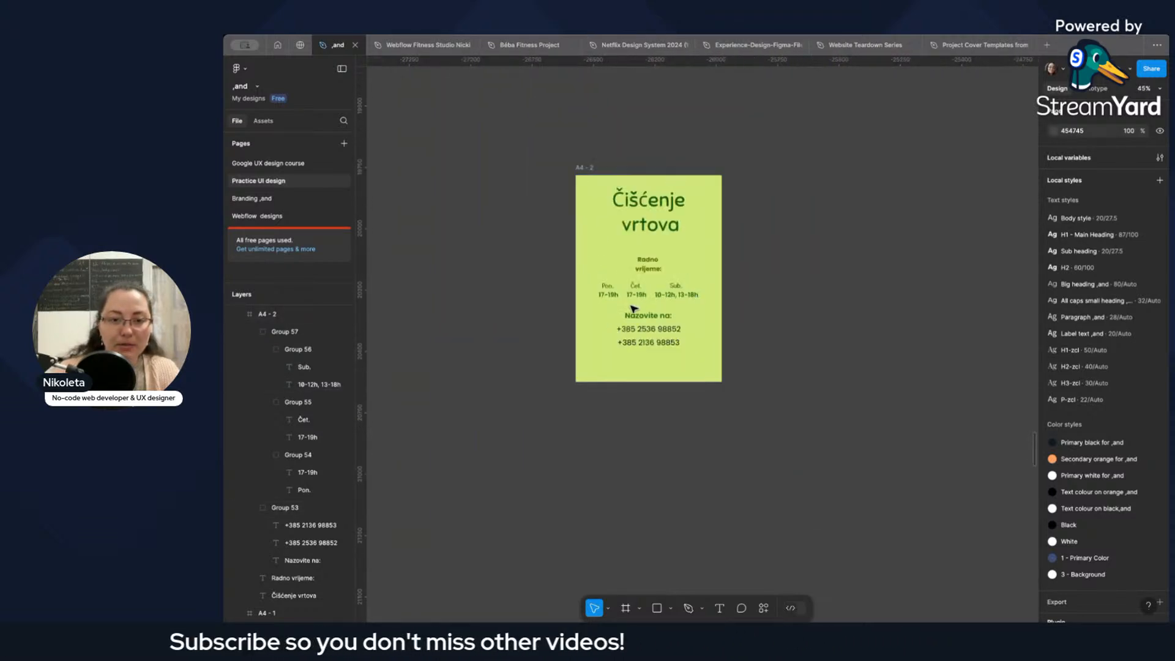
scroll(633, 309, left, 5)
scroll(800, 281, down, 5)
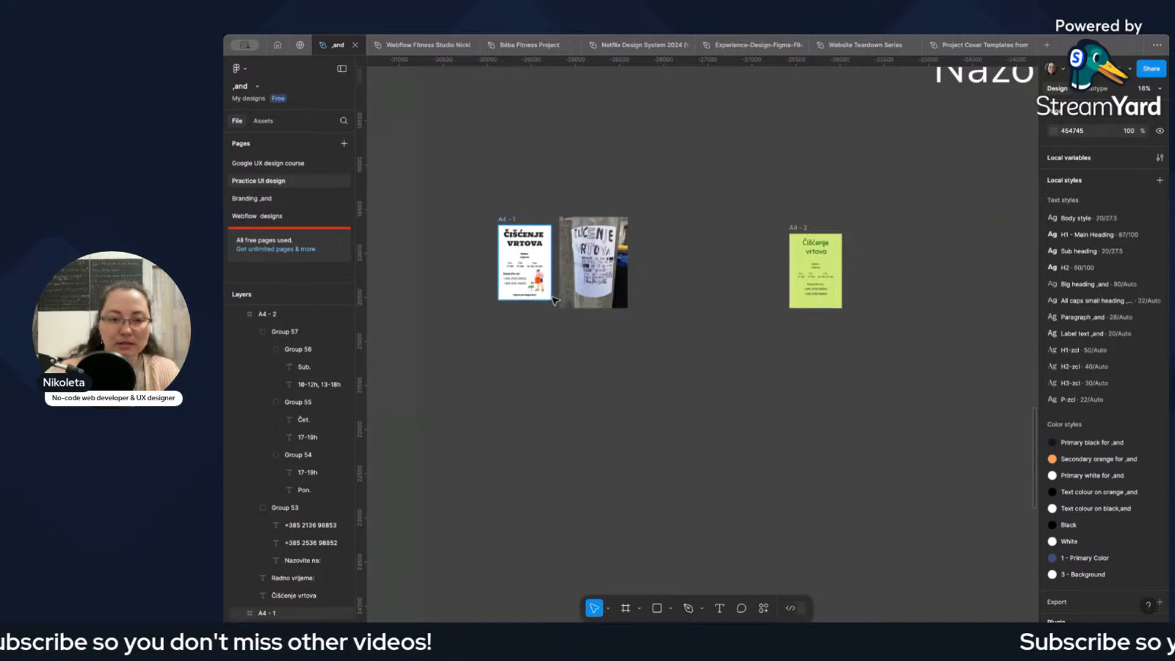
scroll(553, 300, up, 6)
click(474, 287)
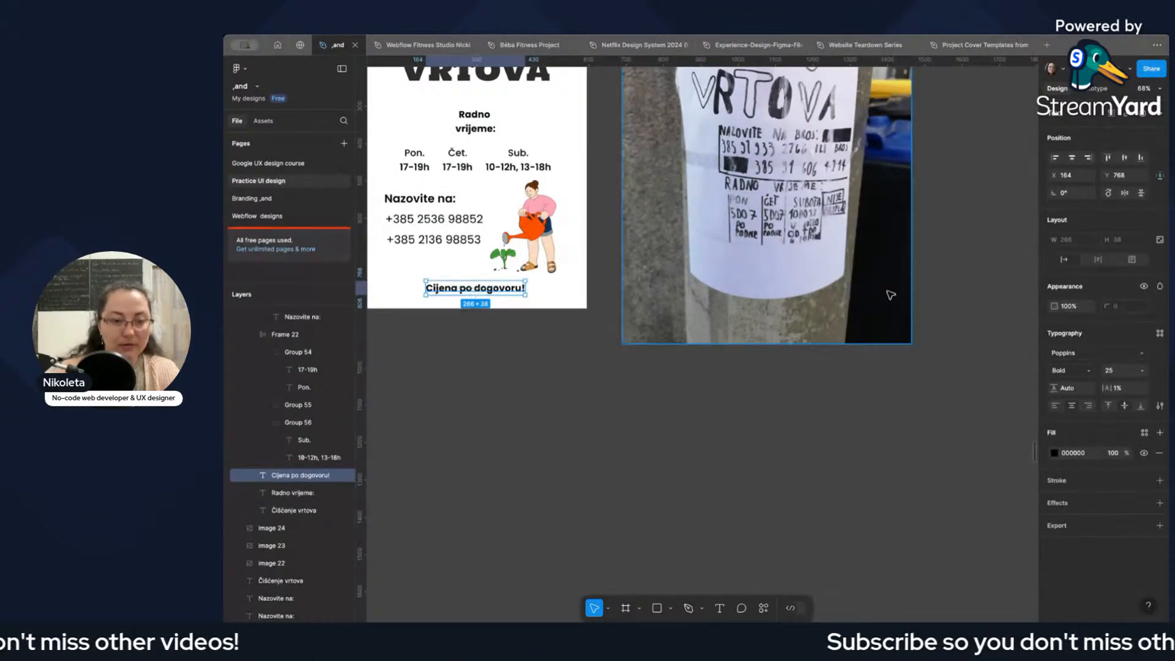
scroll(890, 295, down, 6)
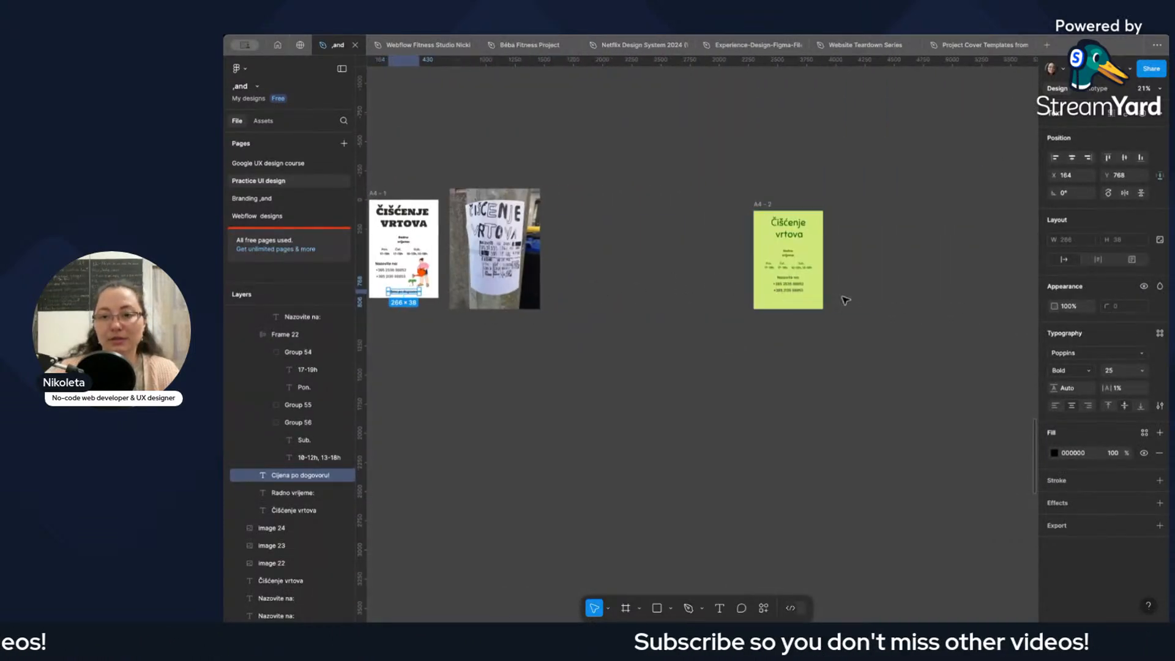
scroll(845, 300, up, 6)
click(753, 300)
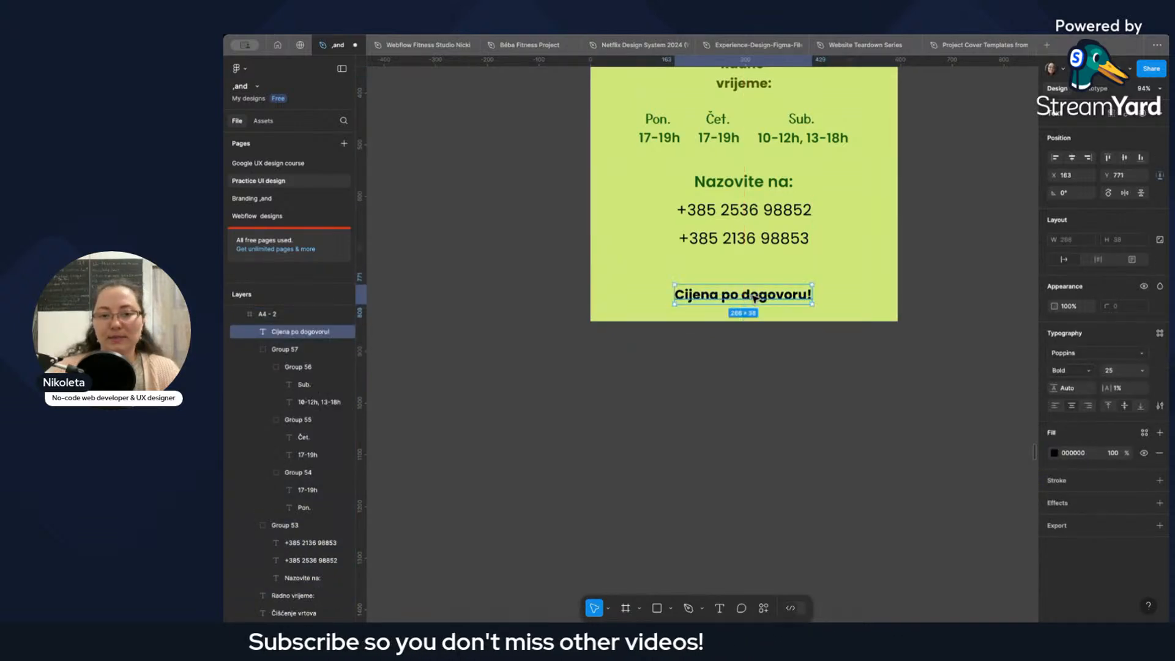
Move "Cijena po dogovoru!" up directly beneath the "Čišćenje vrtova" title, at X 166, Y 268.
scroll(755, 298, down, 3)
drag(759, 299, 755, 167)
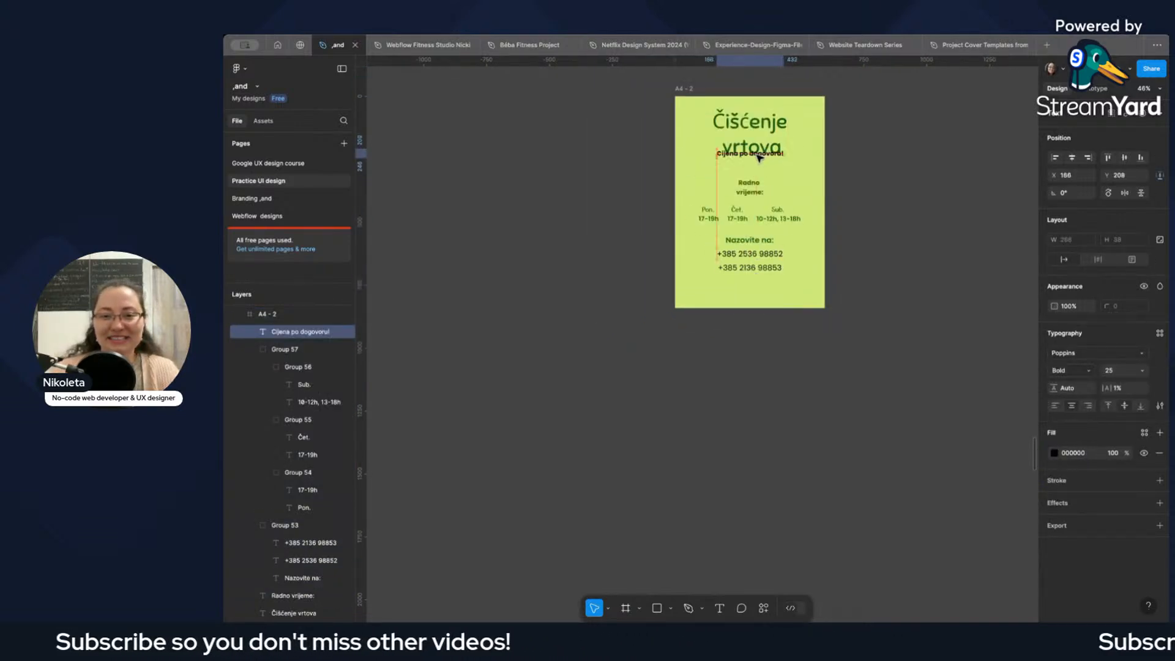
scroll(755, 167, up, 3)
scroll(768, 171, up, 2)
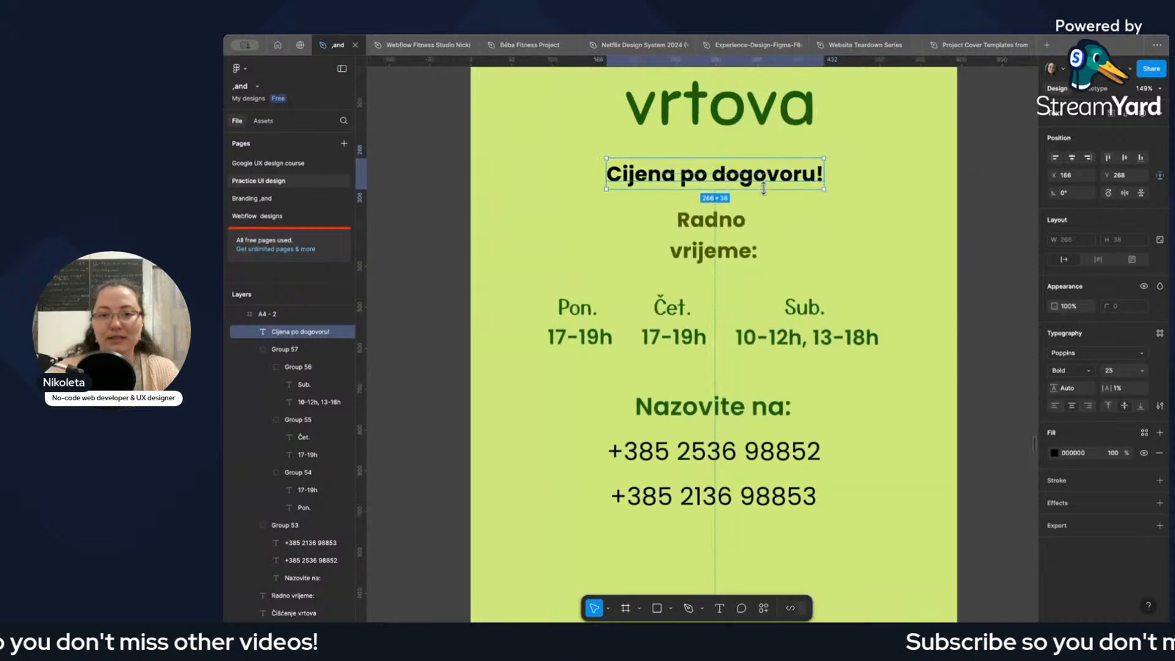
scroll(761, 202, up, 1)
scroll(761, 219, down, 2)
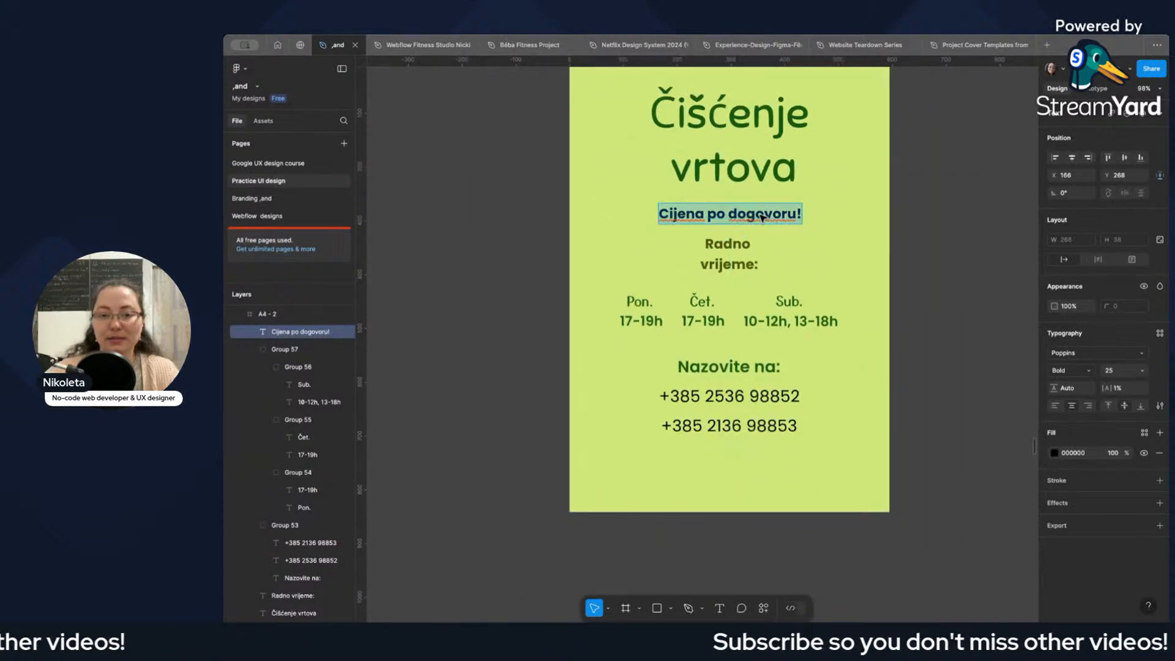
Check the font of the large "Čišćenje vrtova" sample and set "Cijena po dogovoru!" on A4 - 2 to Yusei Magic.
scroll(762, 218, down, 6)
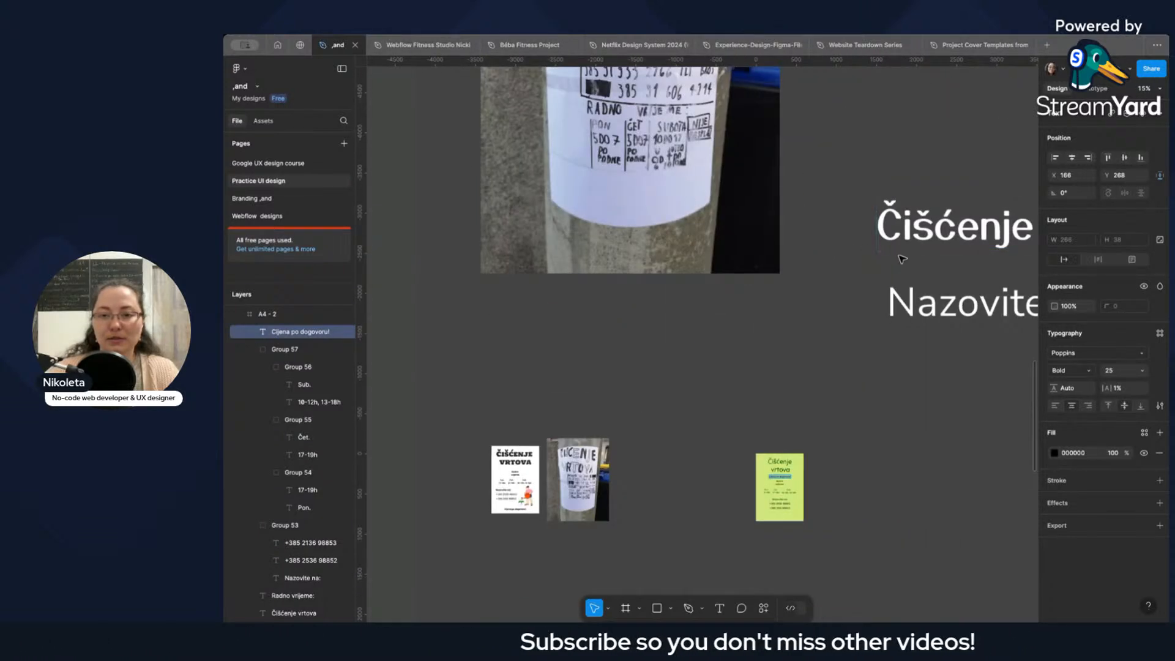
scroll(902, 260, right, 2)
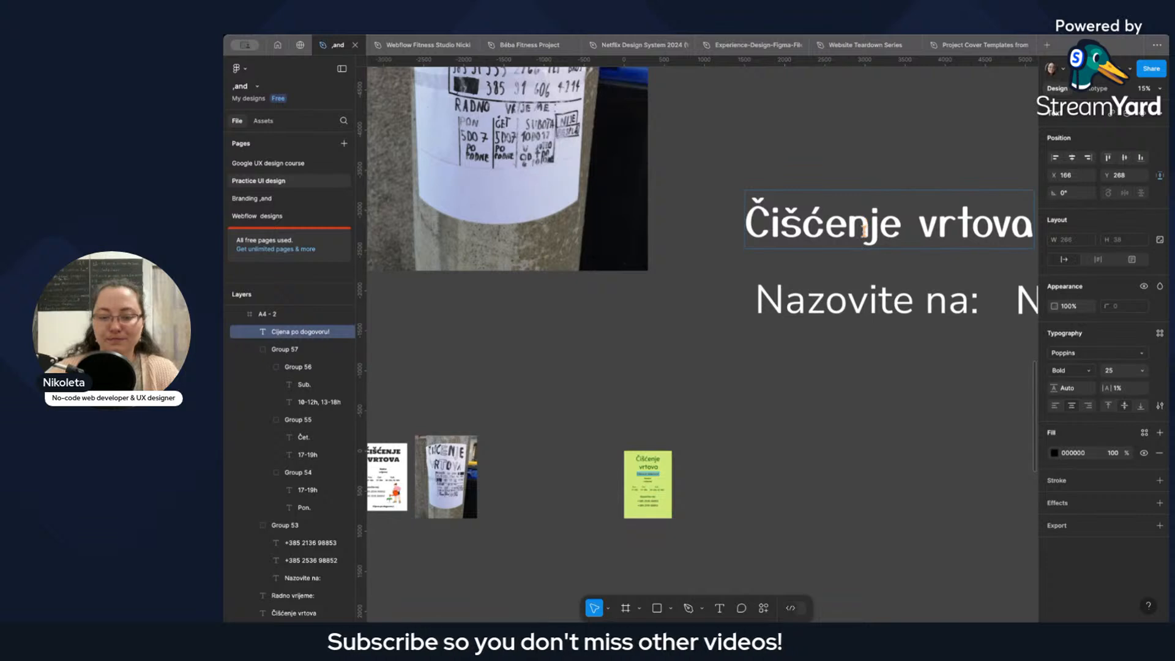
double_click(862, 230)
scroll(754, 356, down, 3)
scroll(652, 298, up, 6)
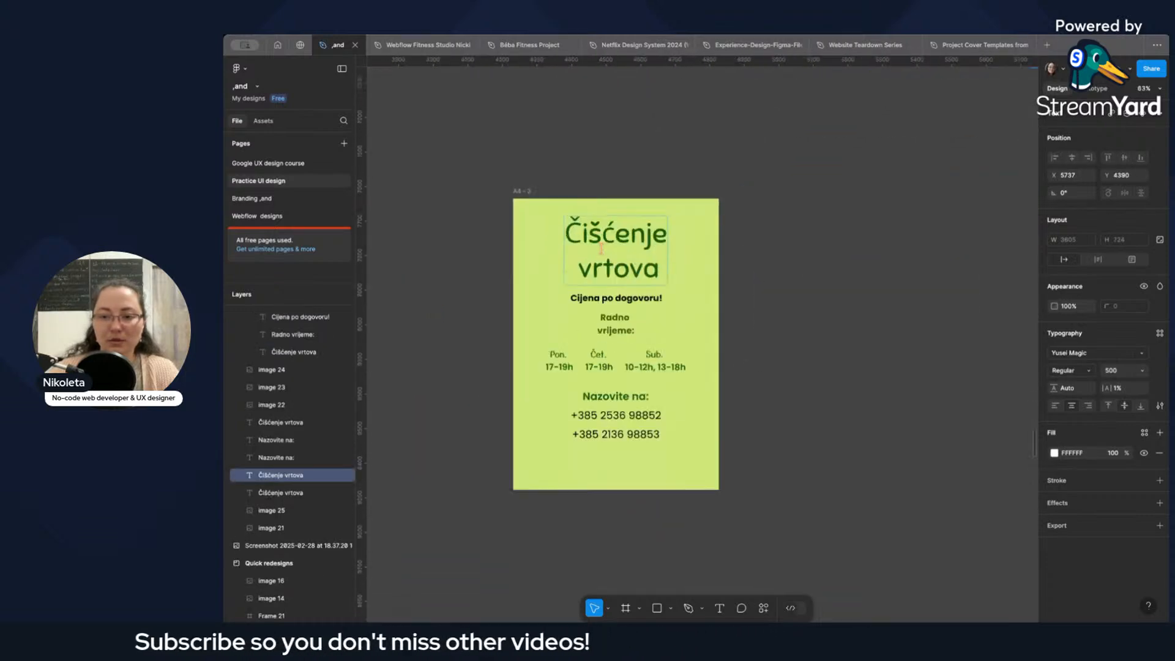
double_click(643, 331)
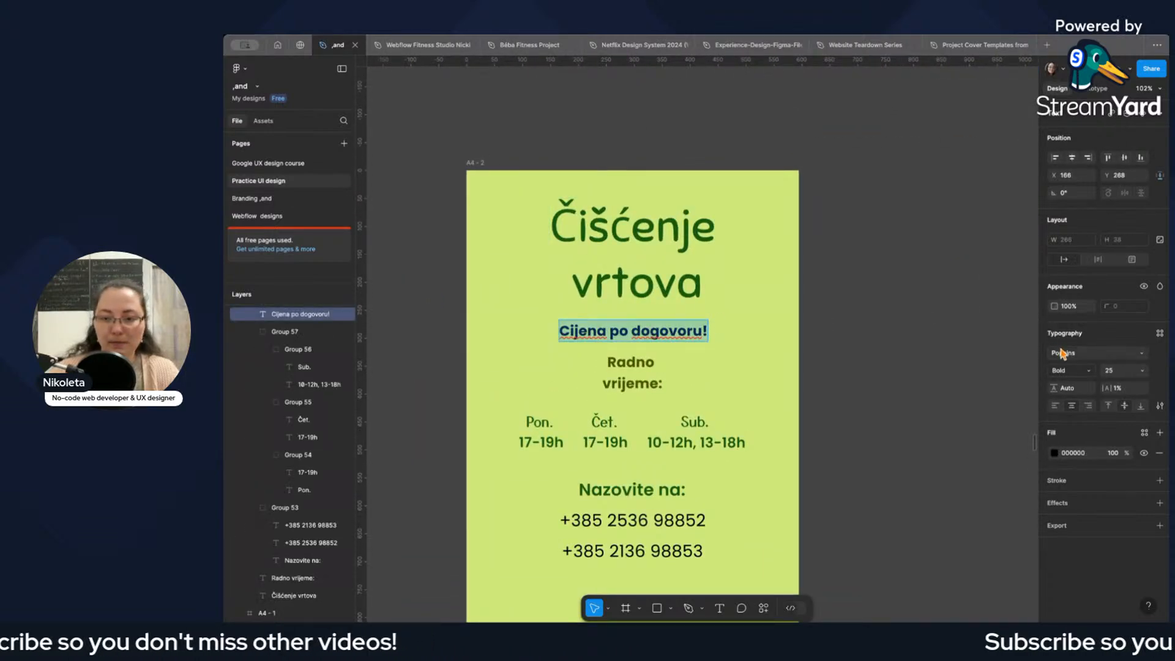
click(1095, 352)
text(yuse)
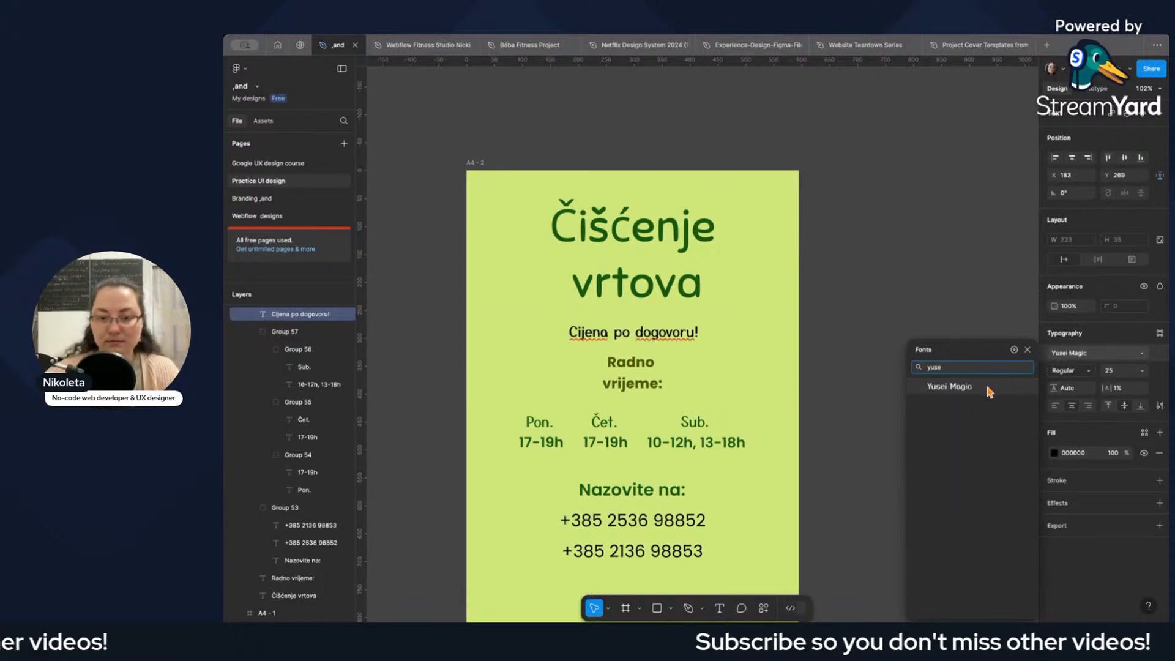
click(985, 384)
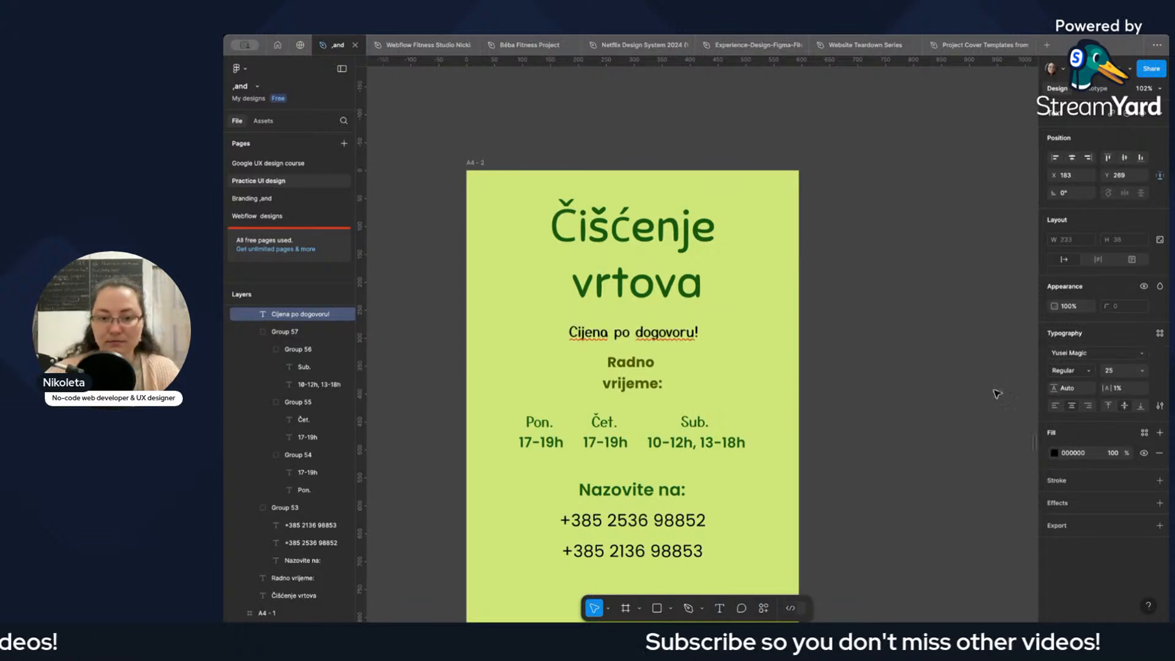
Recolour "Cijena po dogovoru!" dark green 405421, sampled with the eyedropper from the garden-poster-redesign section.
click(1049, 452)
scroll(829, 331, down, 5)
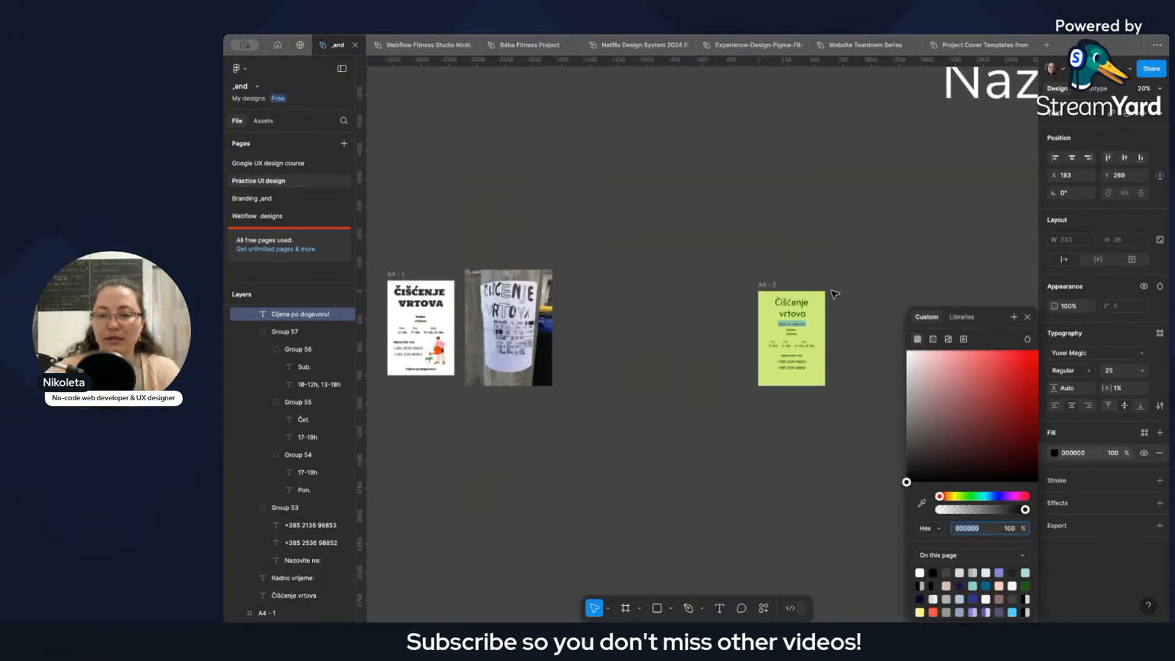
scroll(876, 246, down, 6)
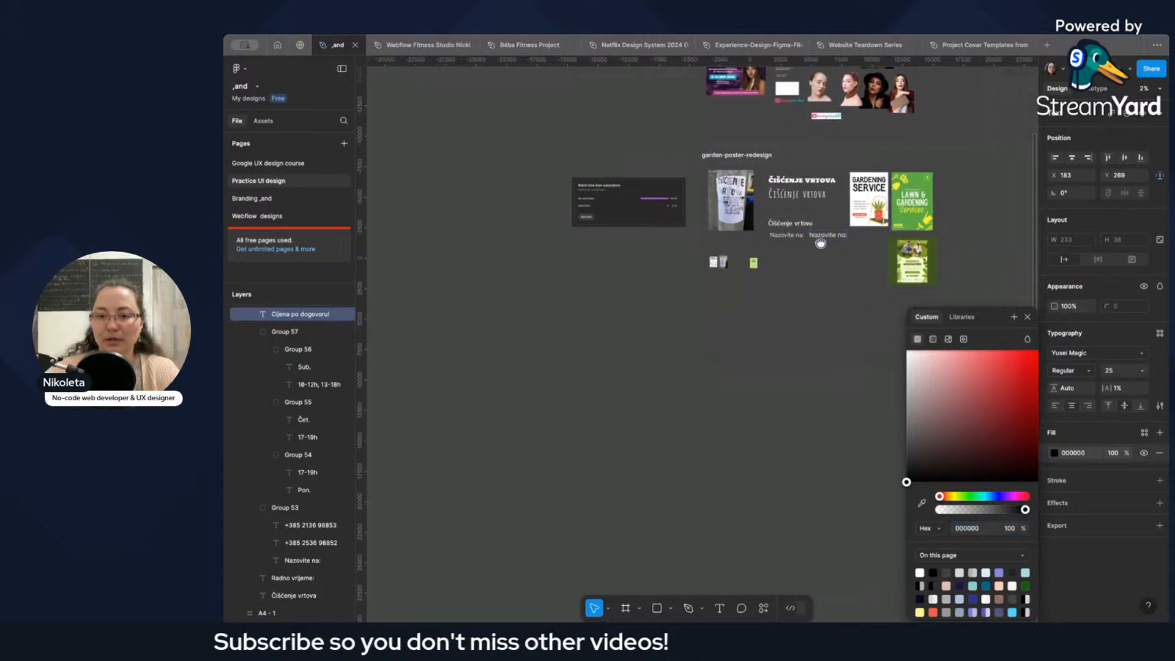
click(922, 503)
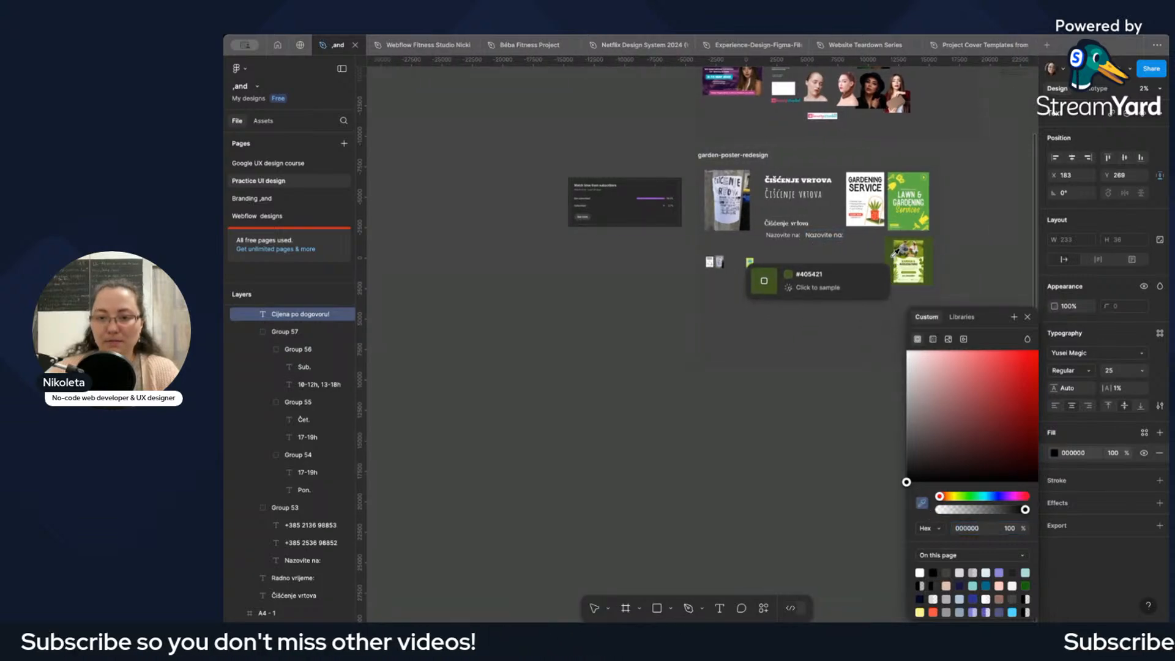
click(749, 262)
scroll(750, 269, up, 3)
scroll(768, 459, up, 3)
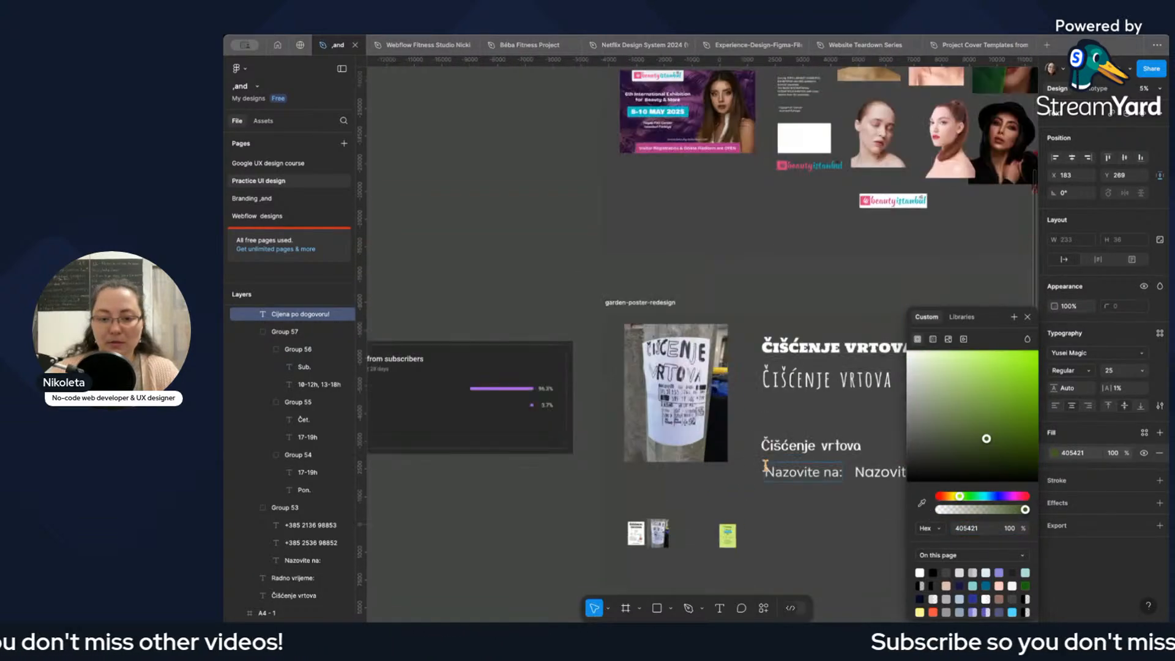
scroll(719, 275, up, 5)
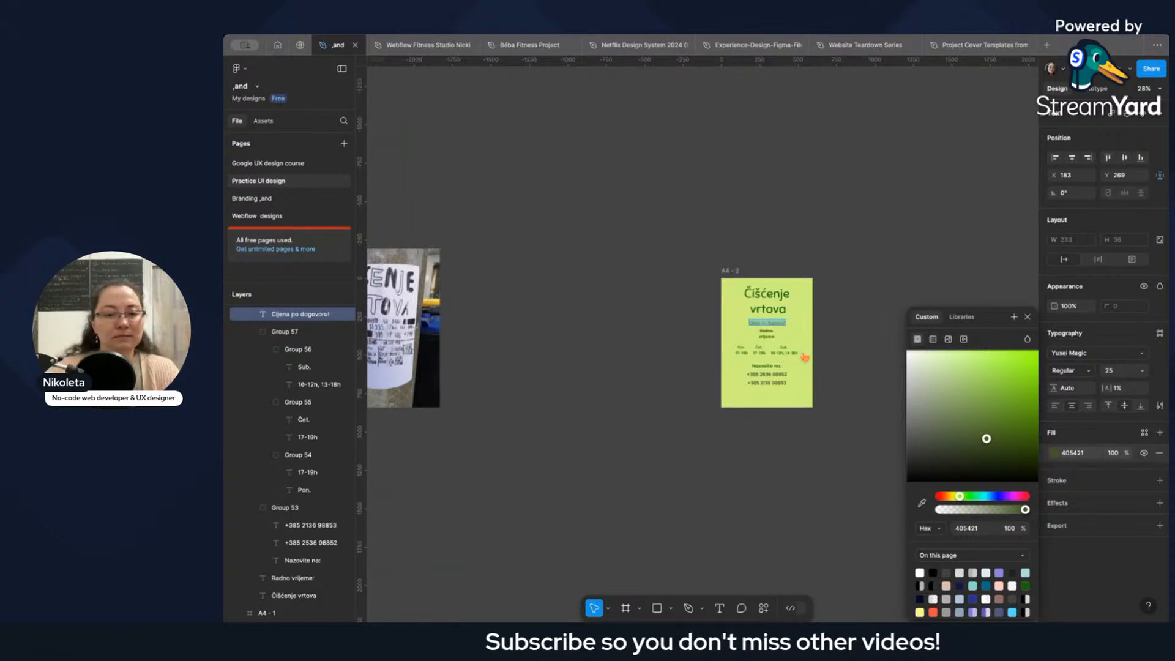
Widen the text box of the "Čišćenje vrtova" title on A4 - 2 to 447, reaching the poster's right edge.
scroll(796, 370, up, 6)
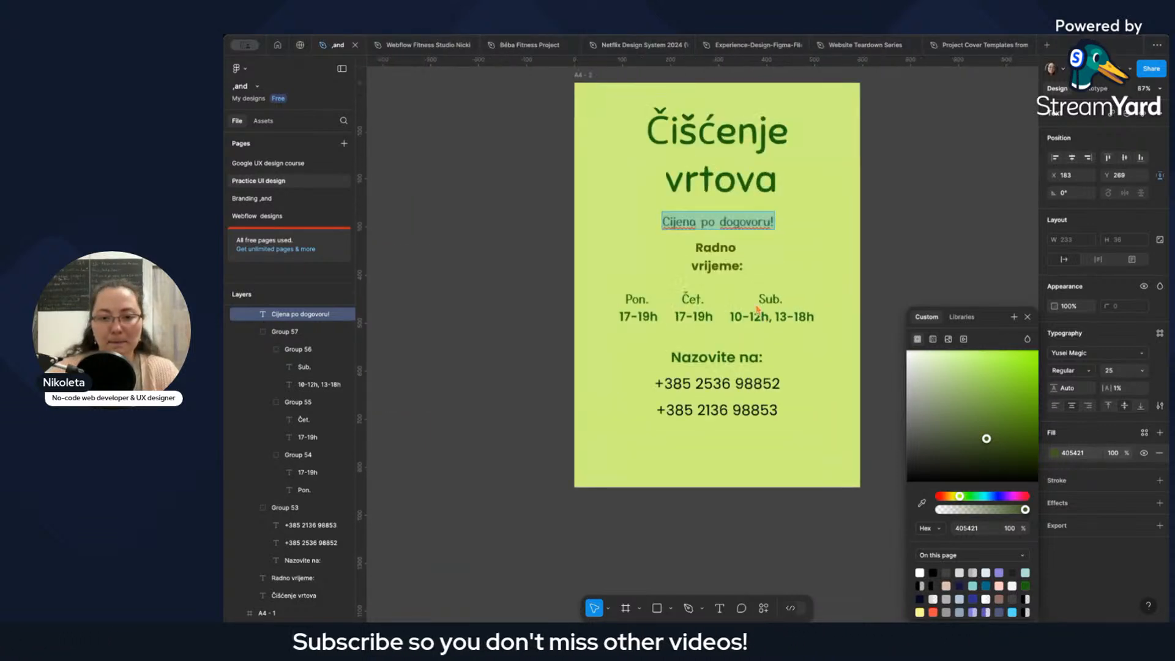
key(Escape)
scroll(760, 244, up, 3)
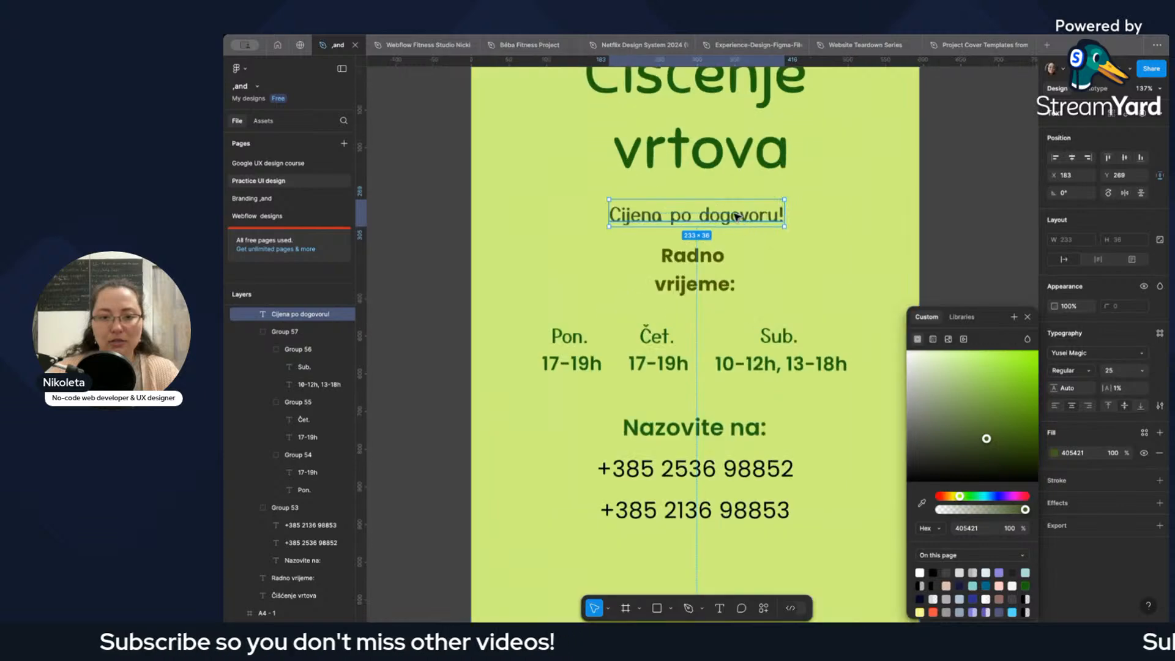
scroll(757, 218, up, 3)
click(800, 283)
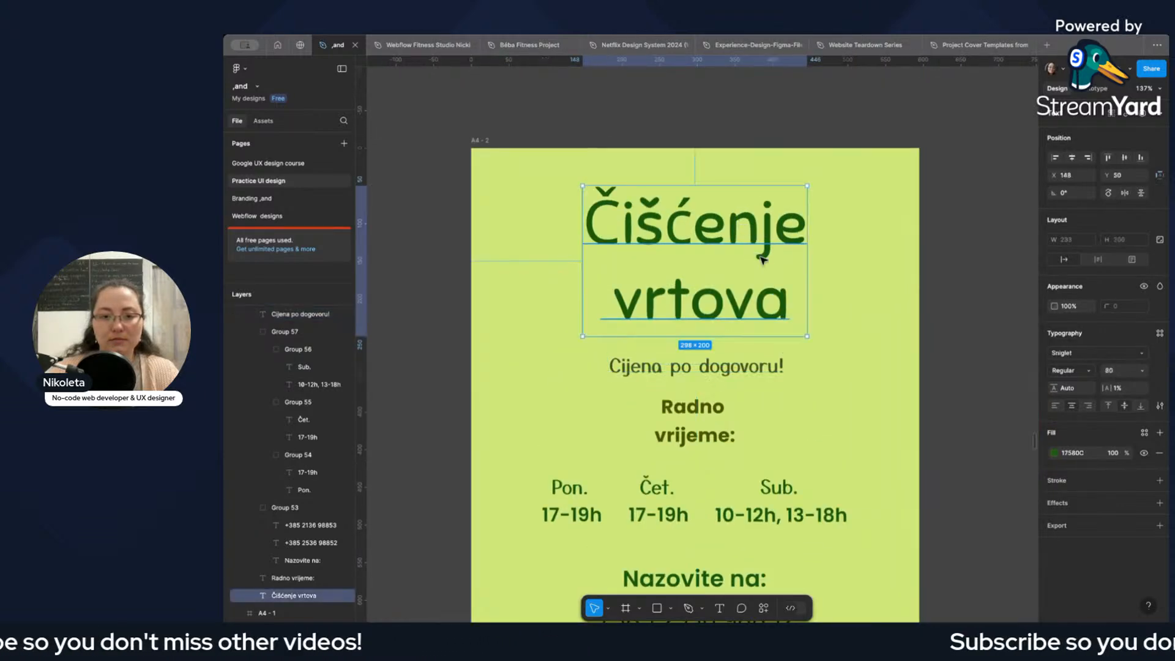
click(799, 283)
double_click(788, 275)
click(796, 274)
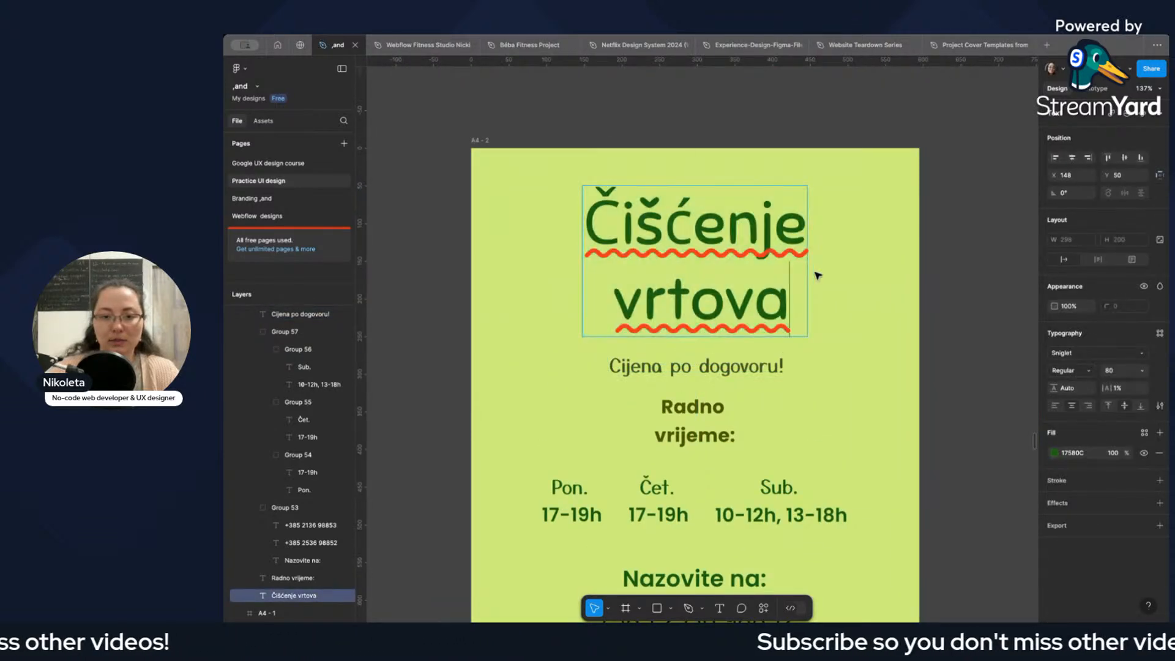
click(820, 276)
drag(809, 271, 919, 272)
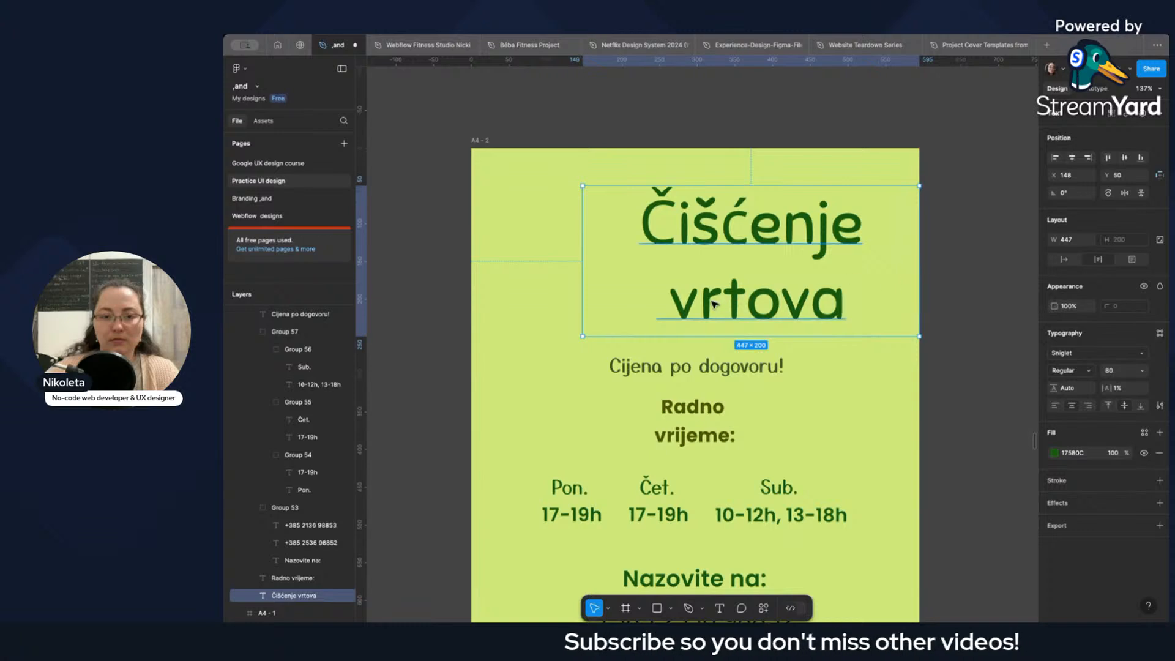
Replace the line break before "vrtova" in the title with a space.
double_click(677, 308)
click(673, 306)
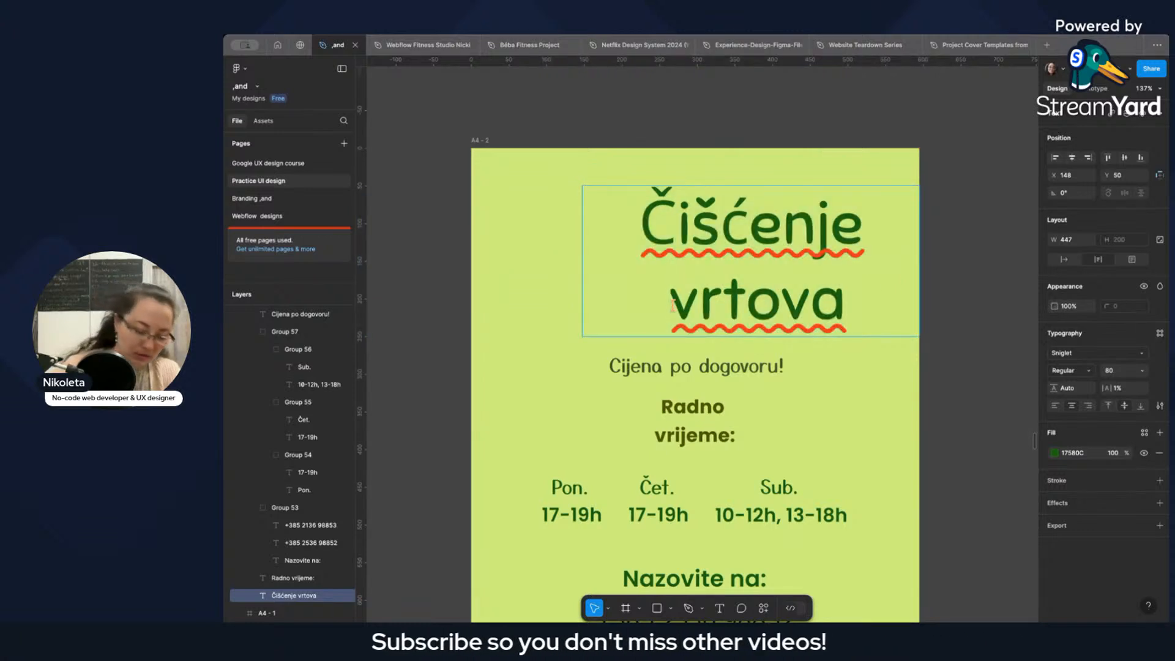
key(BackSpace)
key(Return)
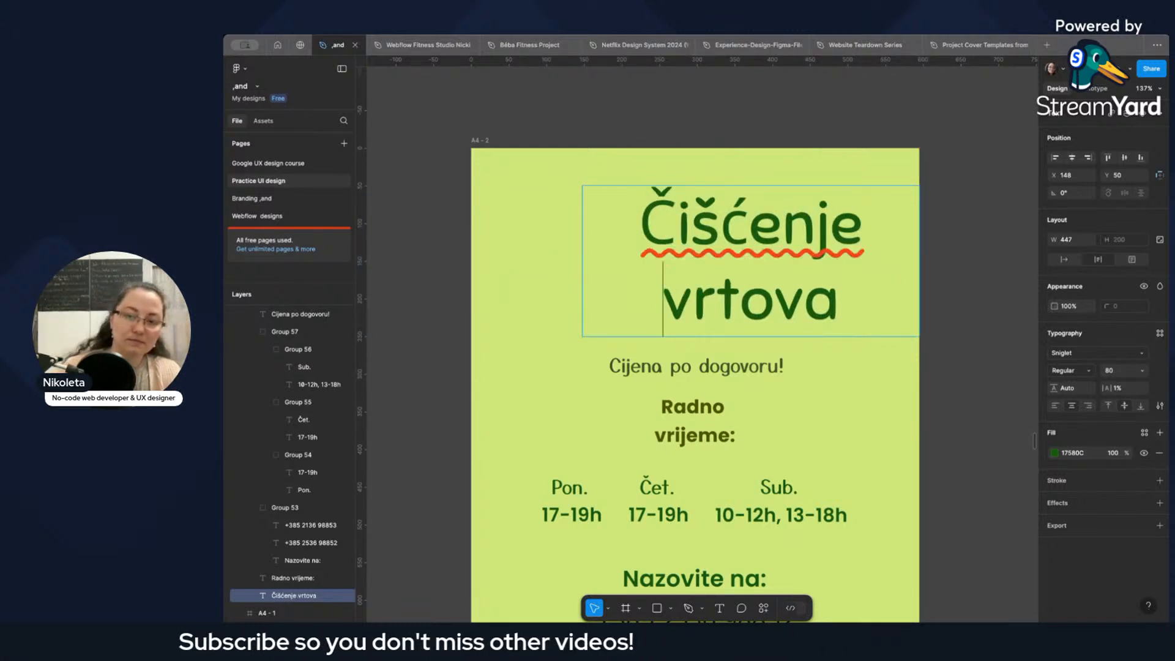
key(Escape)
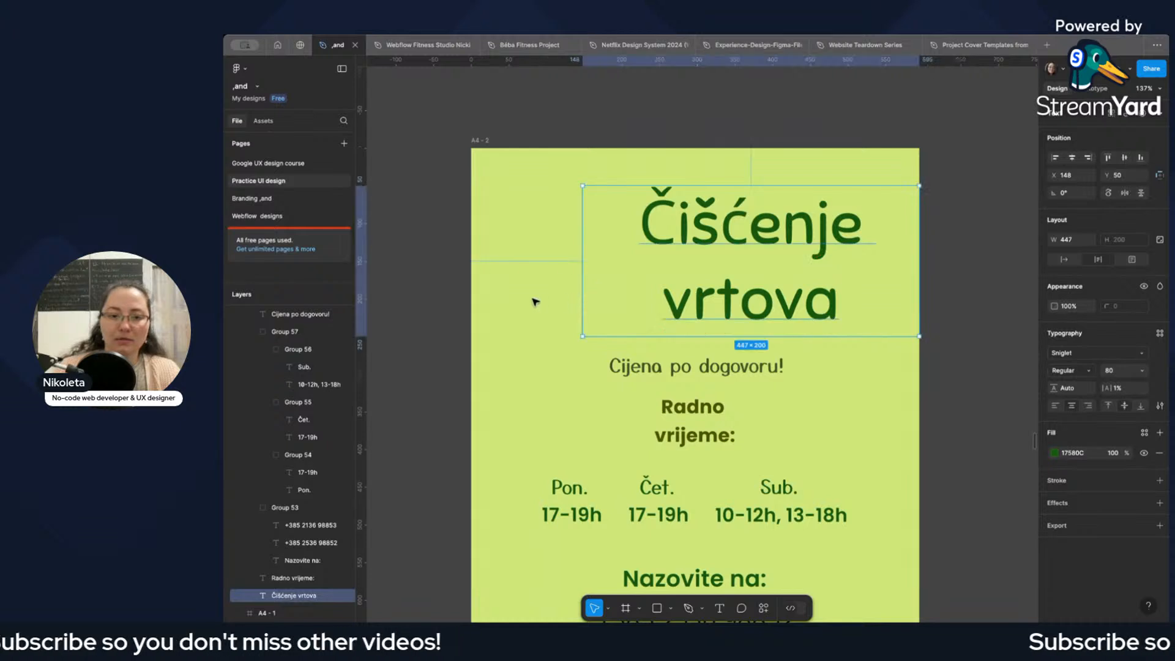
Fit "Čišćenje vrtova" on a single line in an auto-width text box centred horizontally on A4 - 2.
click(598, 279)
click(631, 276)
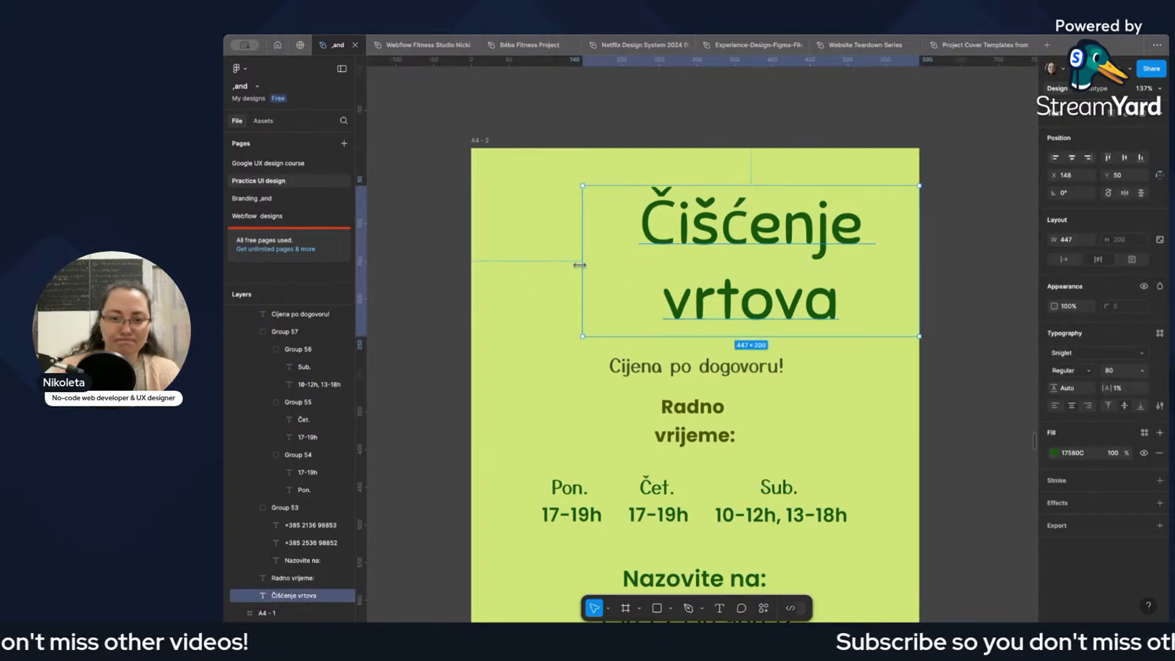
drag(582, 272, 436, 272)
drag(737, 227, 755, 227)
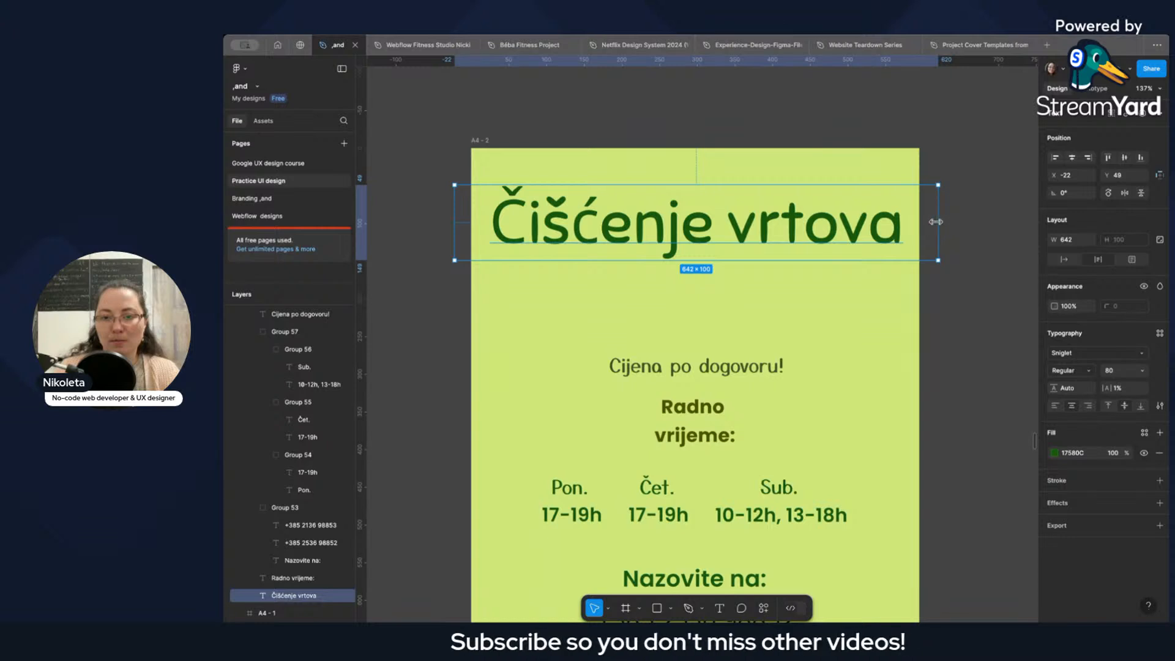
drag(935, 222, 908, 221)
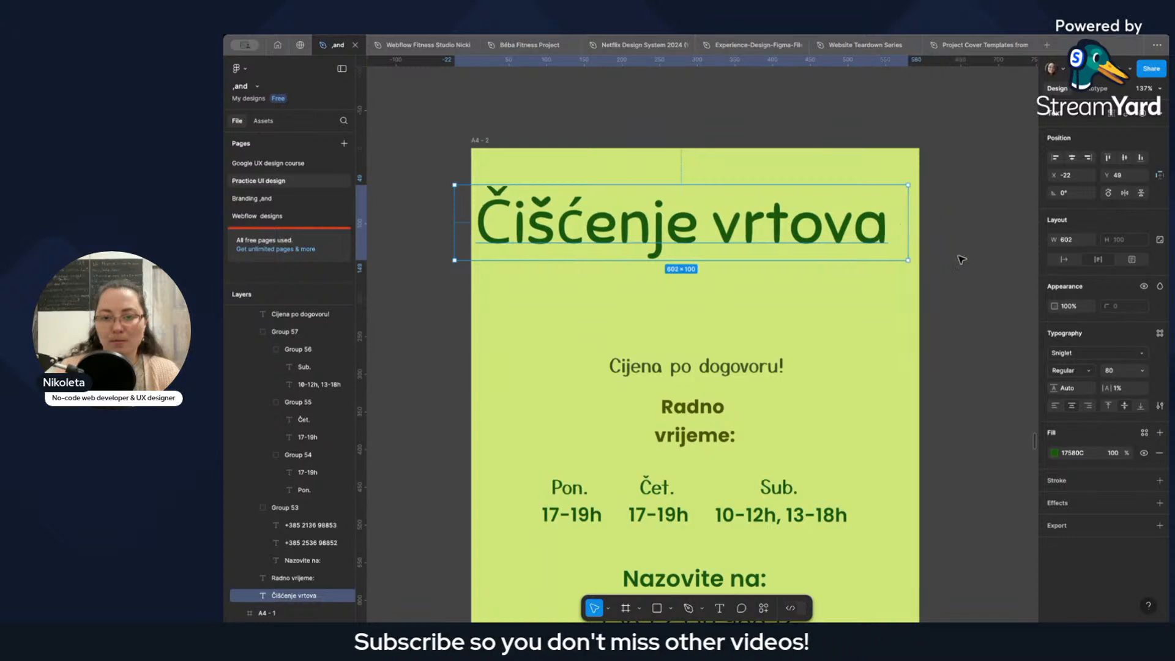
click(1064, 257)
click(1071, 158)
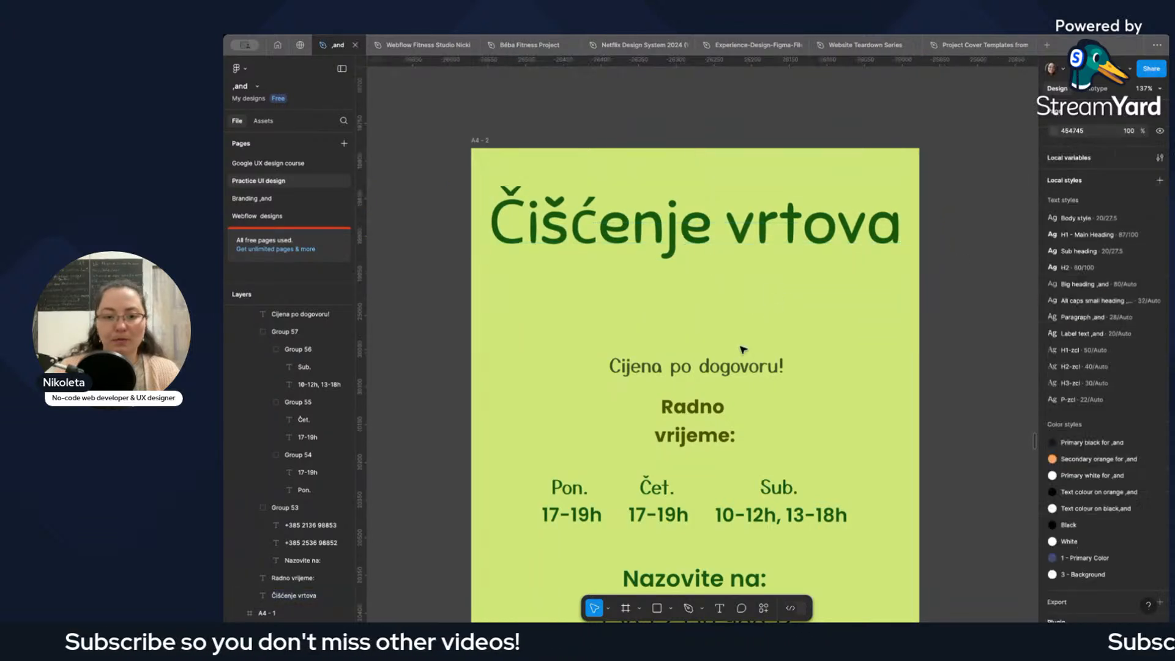
Move "Cijena po dogovoru!" up beneath the one-line title, to X 192, Y 176.
drag(745, 367, 747, 300)
Try splitting "Cijena po dogovoru!" into two lines after "Cijena", and undo the line break.
double_click(747, 300)
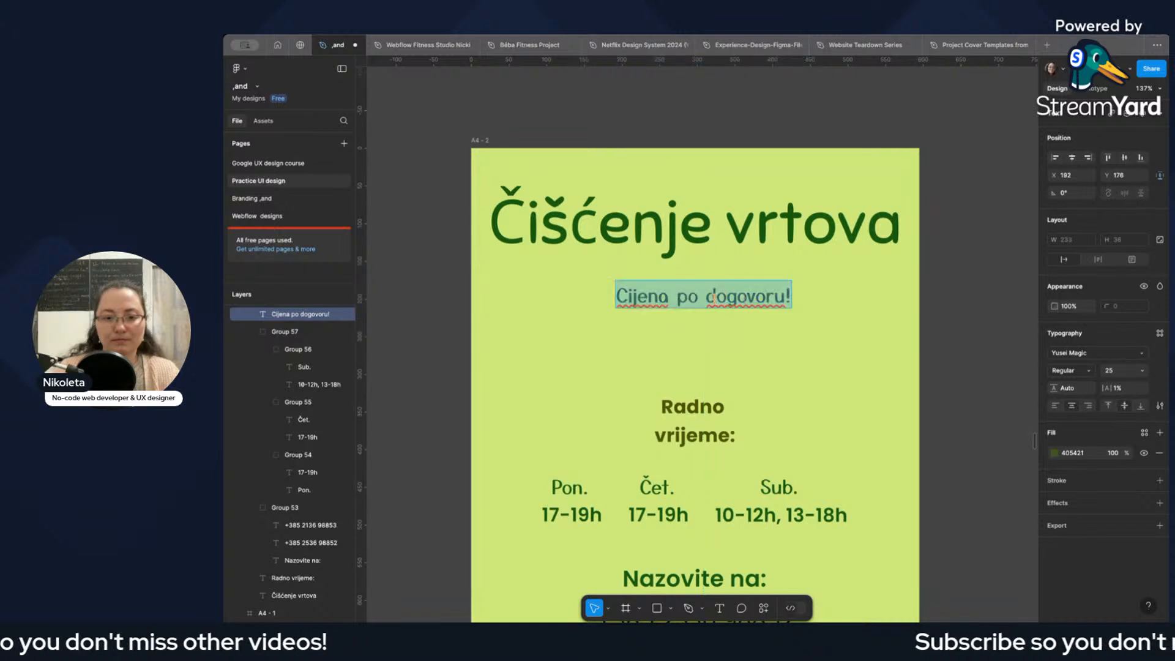
click(673, 297)
key(Return)
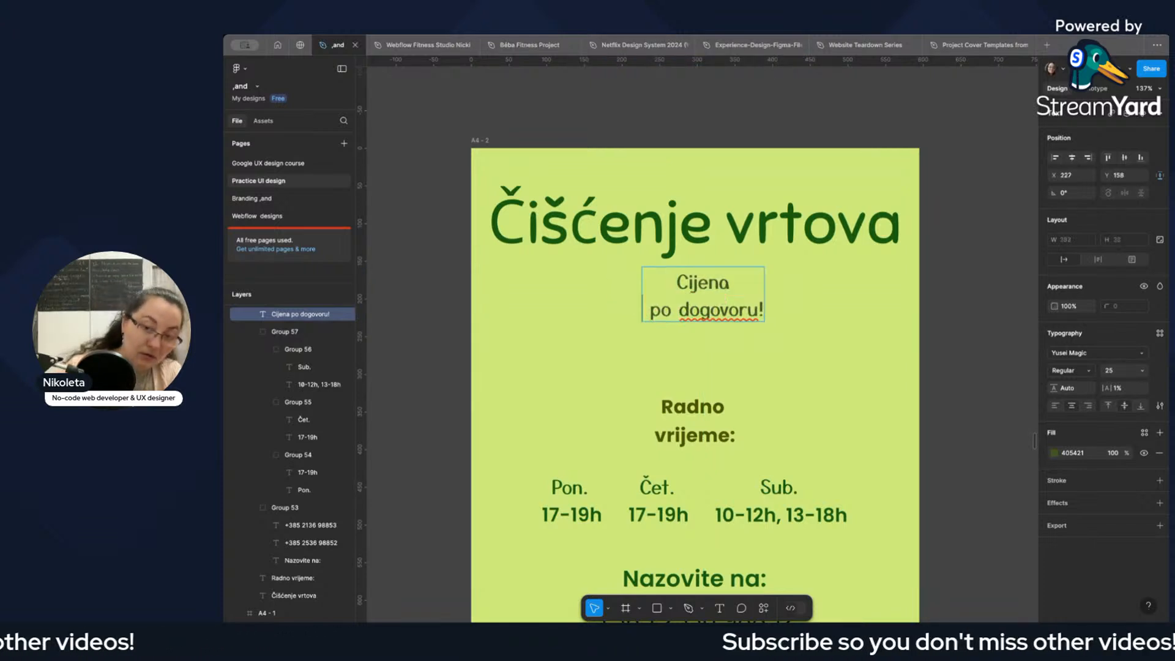
key(Escape)
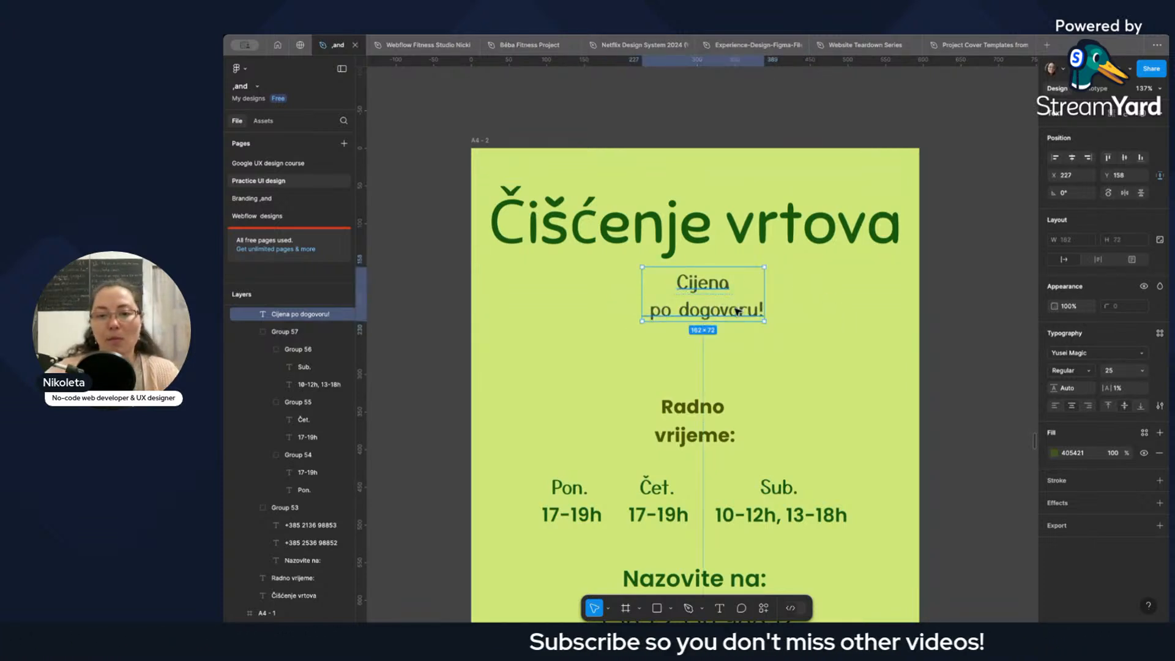
double_click(728, 306)
key(super+z)
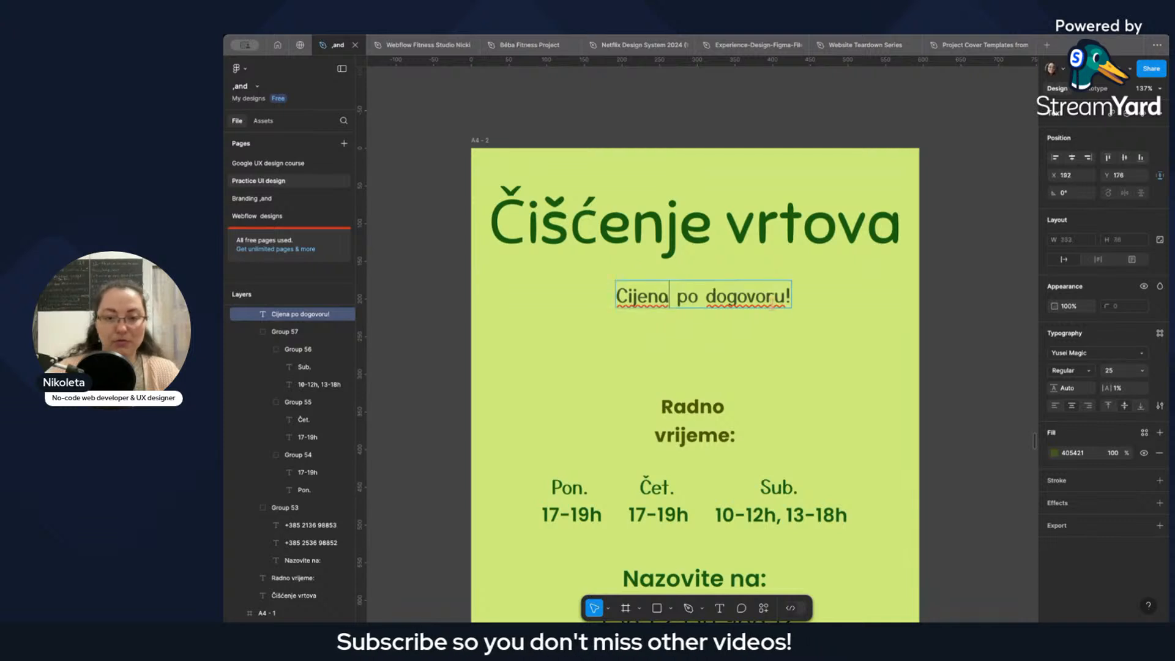
Move "Cijena po dogovoru!" closer beneath the title, to about Y 169, and centre it horizontally on A4 - 2.
key(Escape)
drag(743, 298, 739, 290)
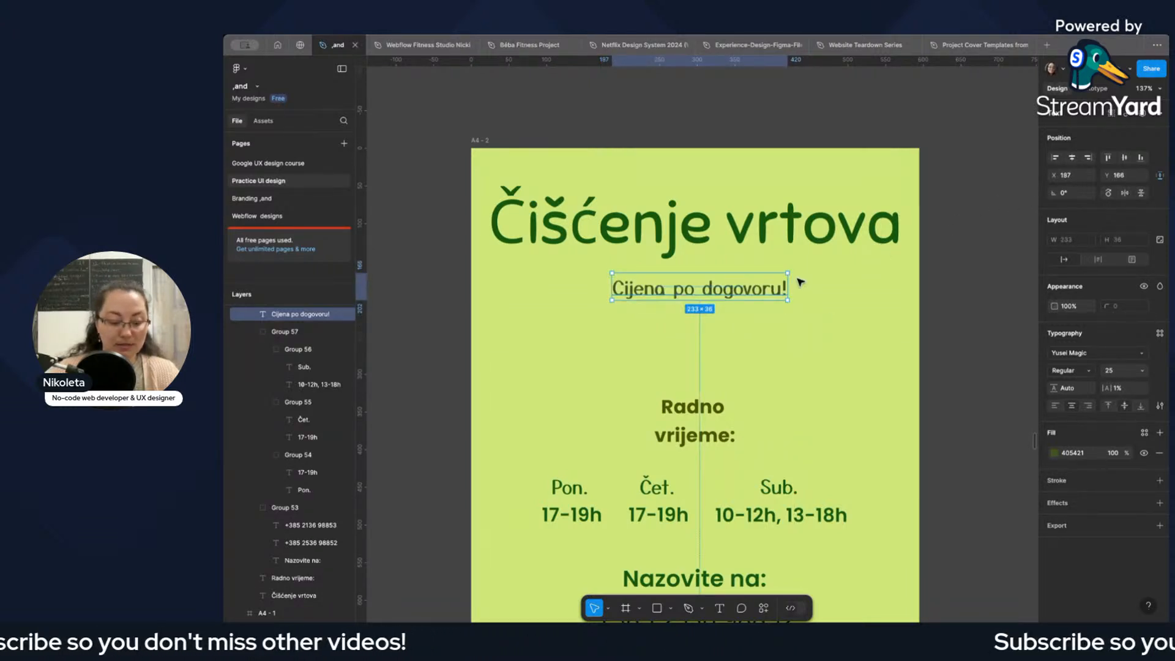
key(BackSpace)
click(487, 145)
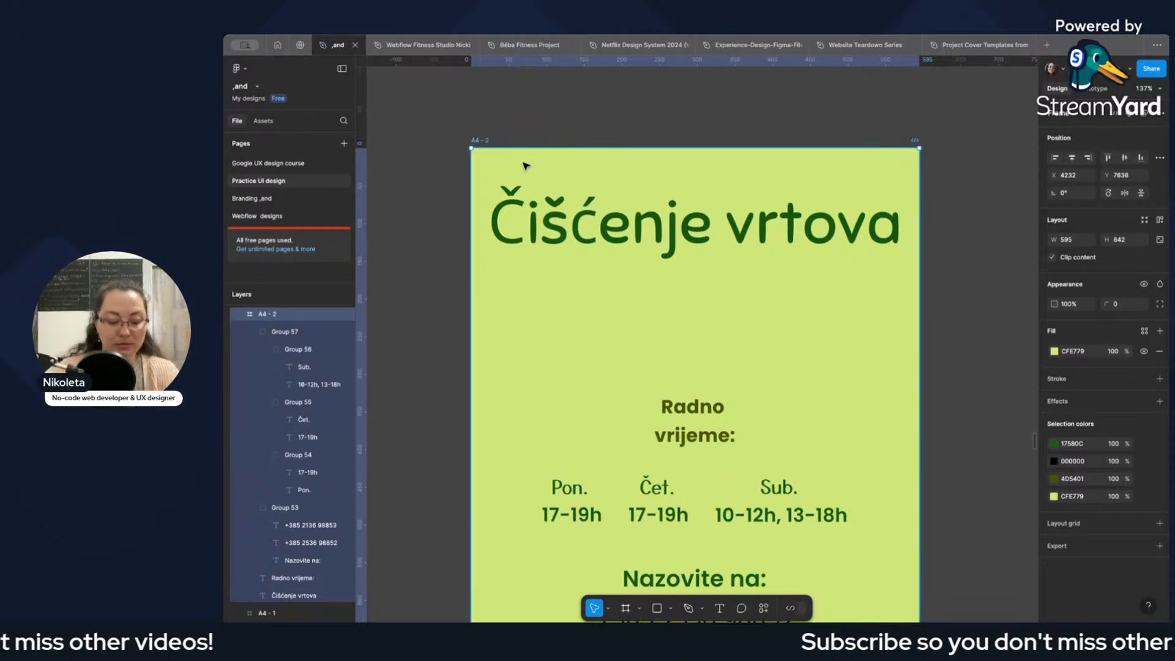
key(super+z)
drag(708, 297, 735, 285)
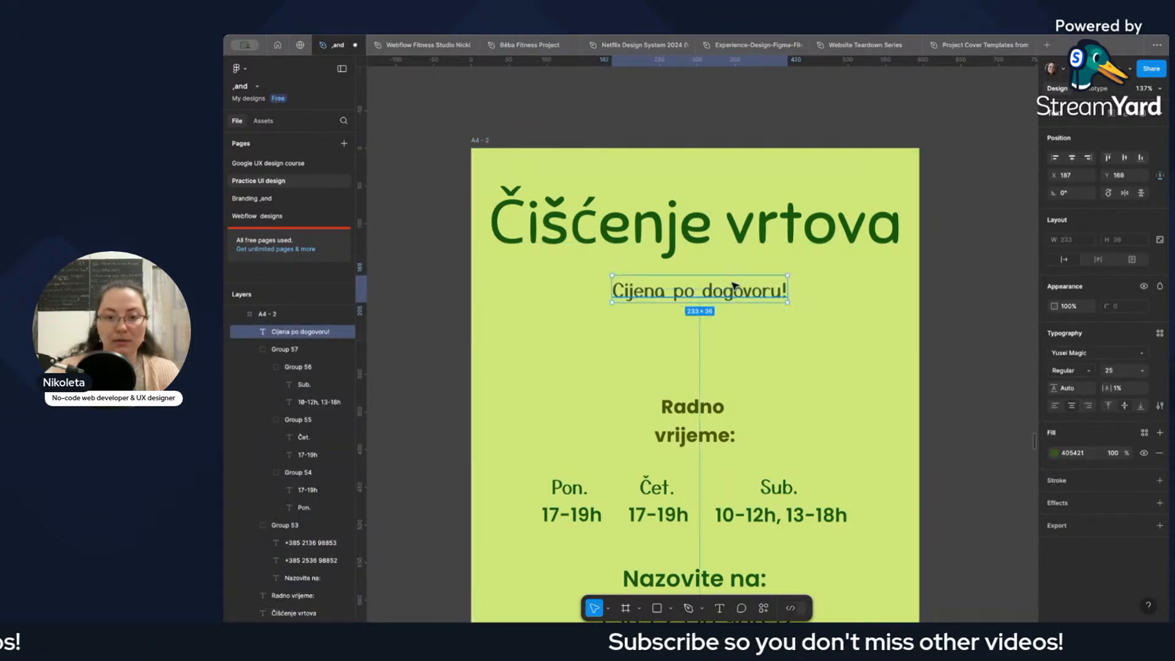
click(1072, 158)
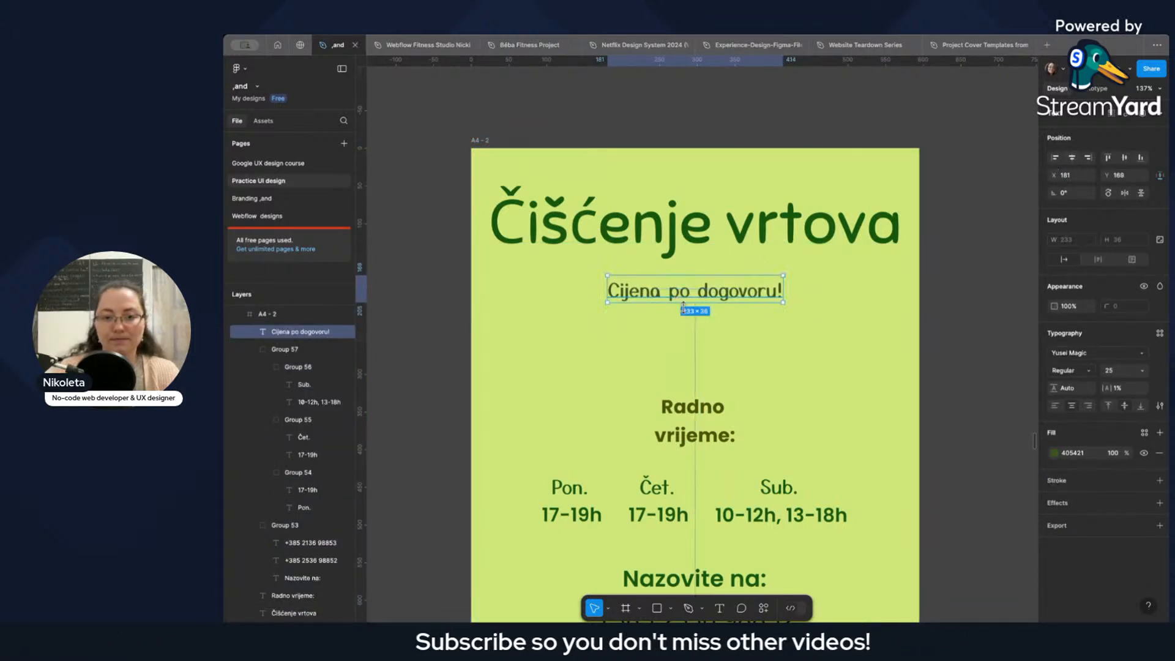
Move "Radno vrijeme:" up to about Y 263 and the group of days and hours up to about Y 377.
click(712, 427)
drag(711, 427, 709, 383)
click(719, 492)
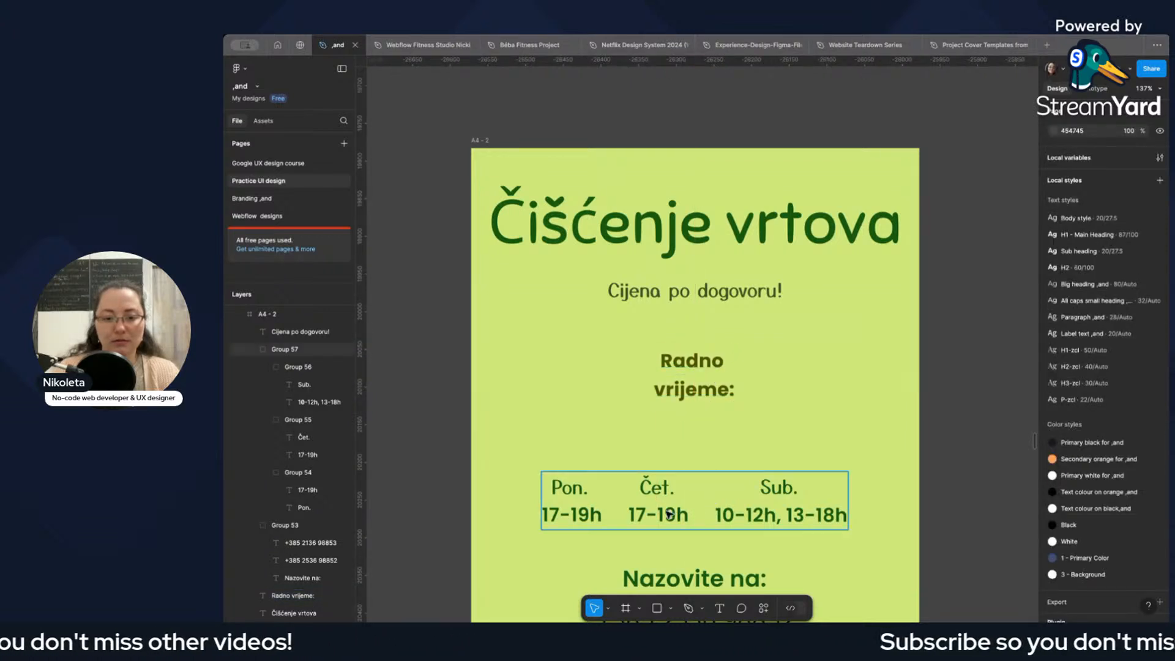
drag(708, 512, 715, 435)
Move the "Nazovite na:" contact group up to Y 504 and centre it and "Radno vrijeme:" horizontally on A4 - 2.
scroll(720, 469, down, 3)
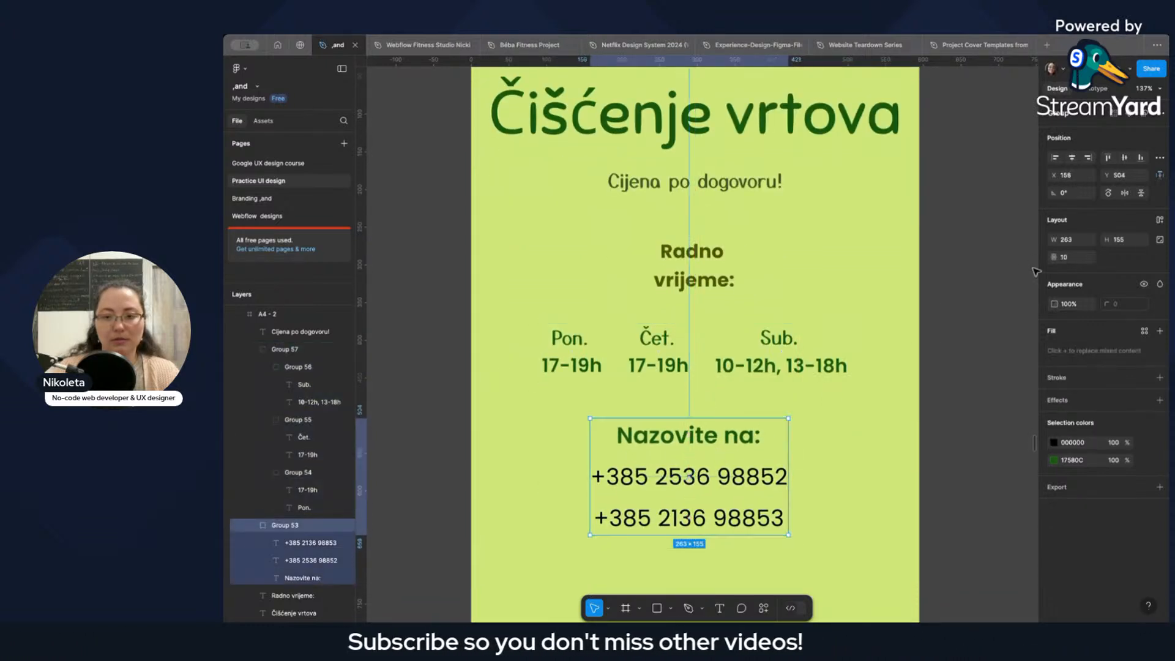
click(1074, 160)
click(713, 361)
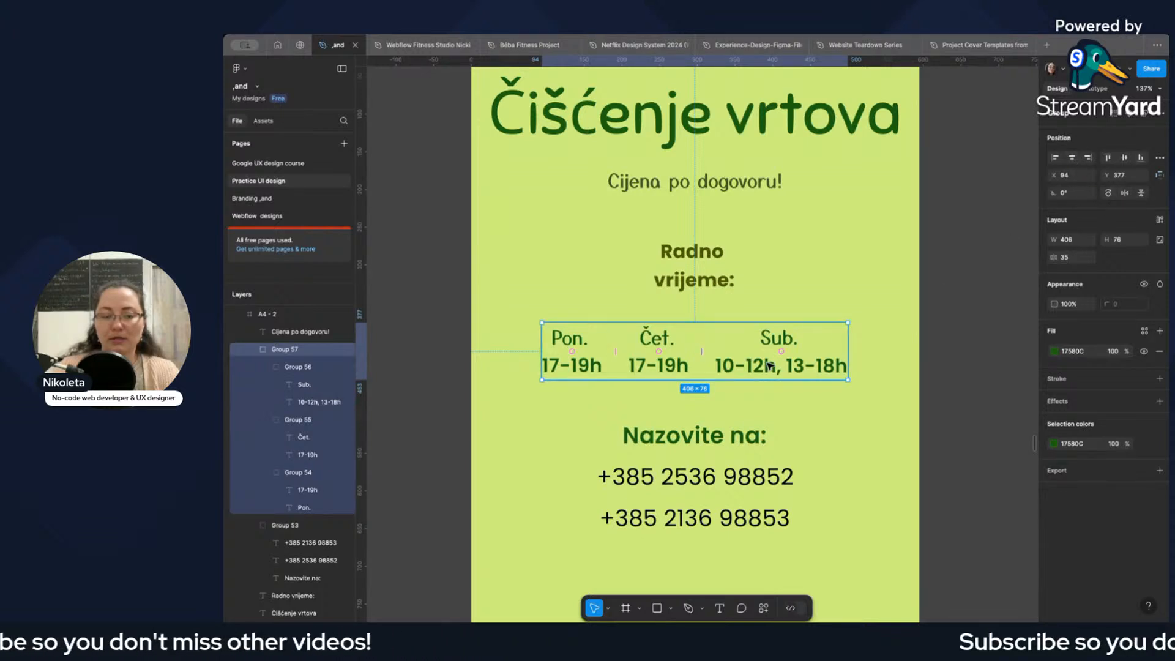
click(704, 283)
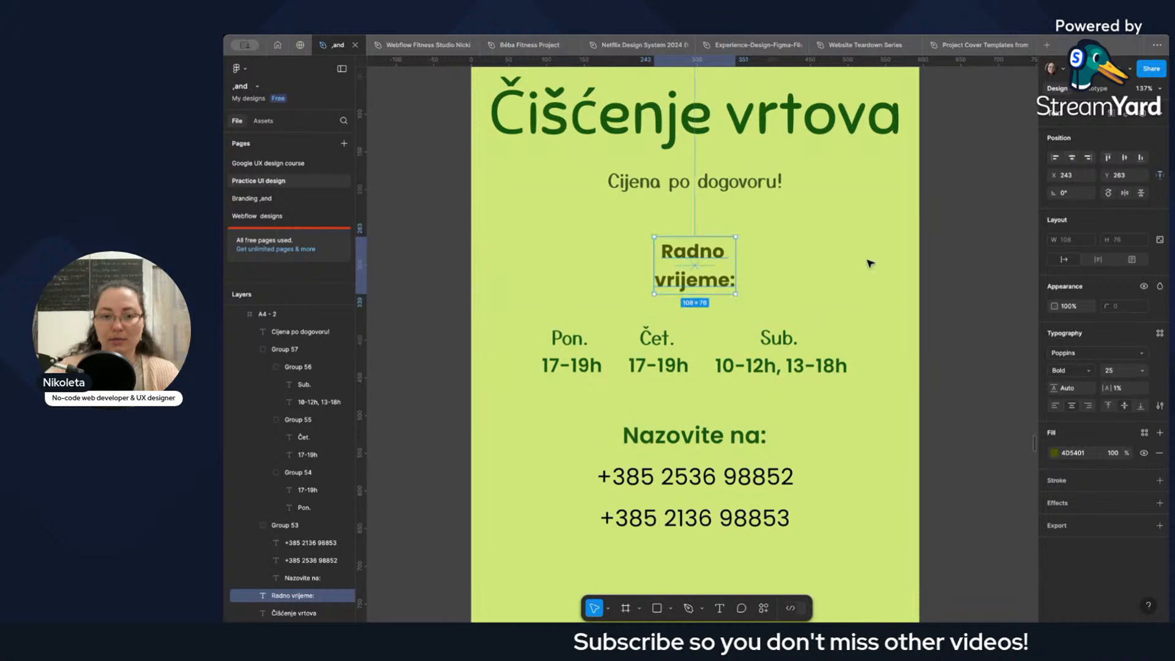
Move "Cijena po dogovoru!" slightly closer to the "Čišćenje vrtova" title, keeping it horizontally centred.
click(740, 191)
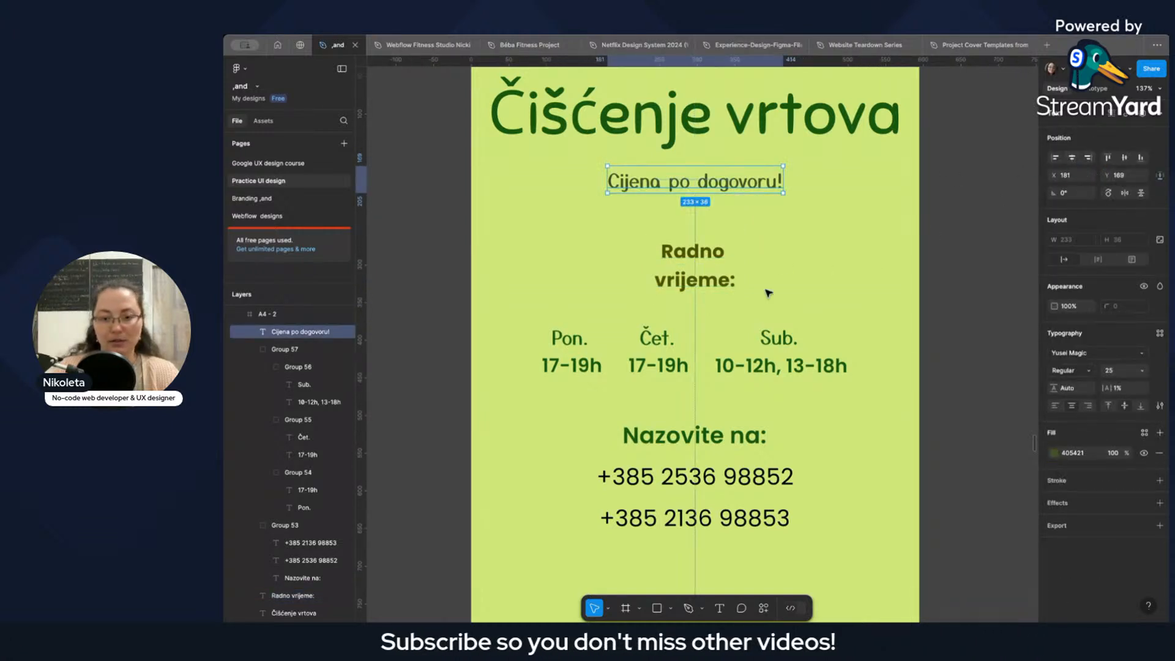
scroll(731, 333, down, 5)
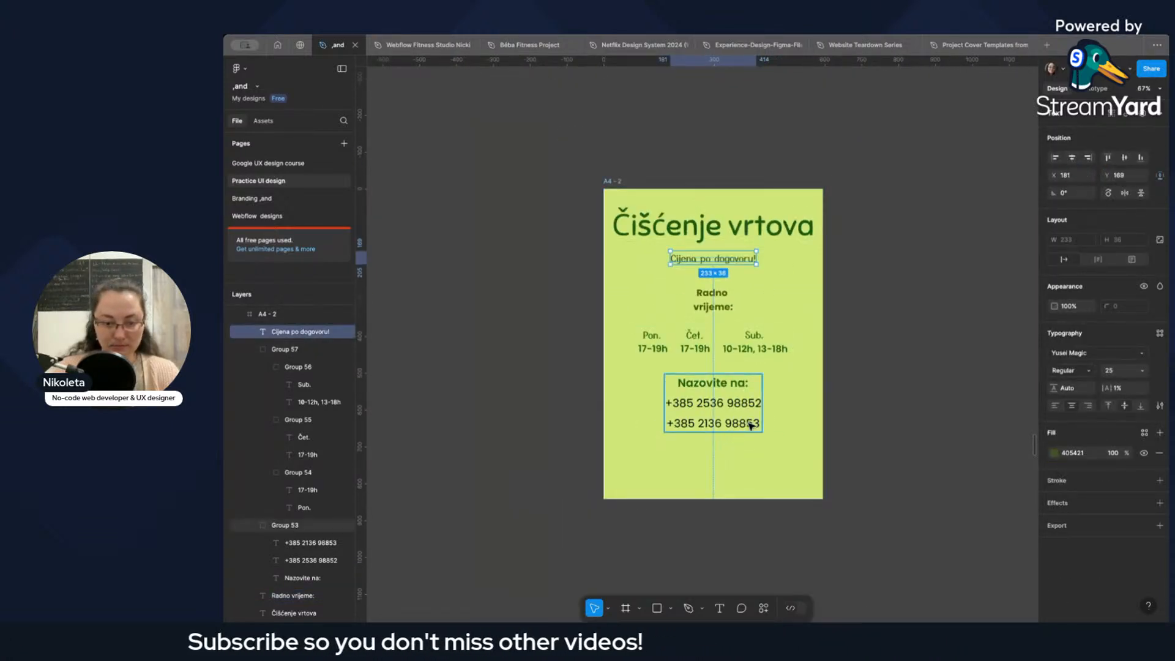
scroll(787, 444, down, 1)
click(840, 451)
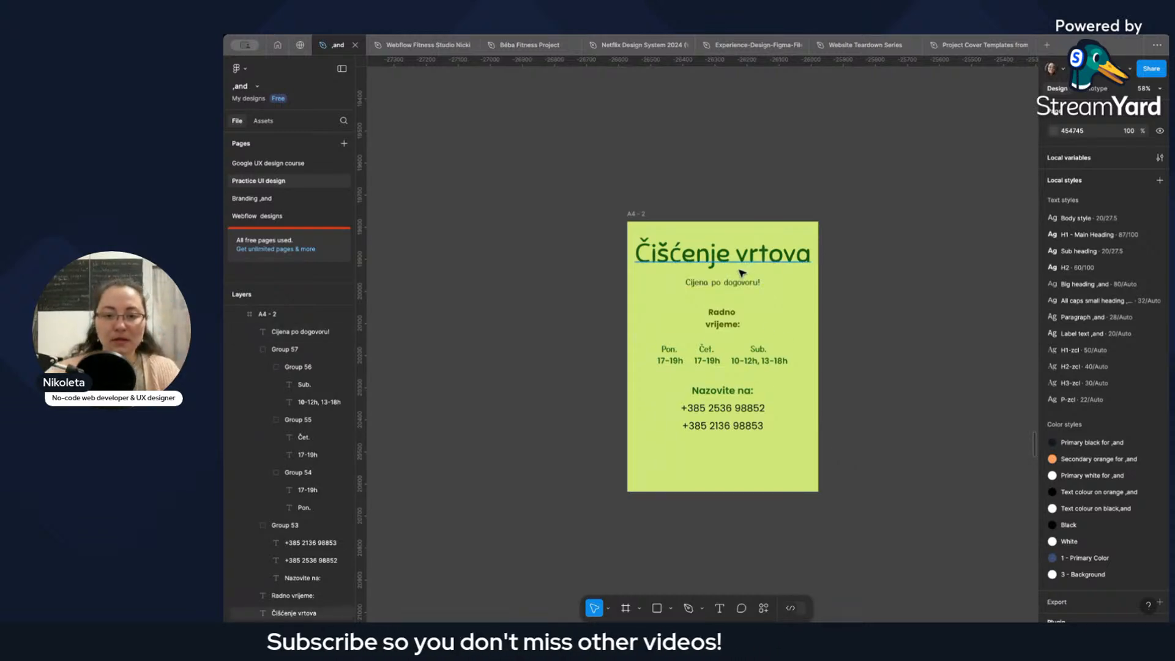
scroll(740, 282, up, 5)
click(719, 284)
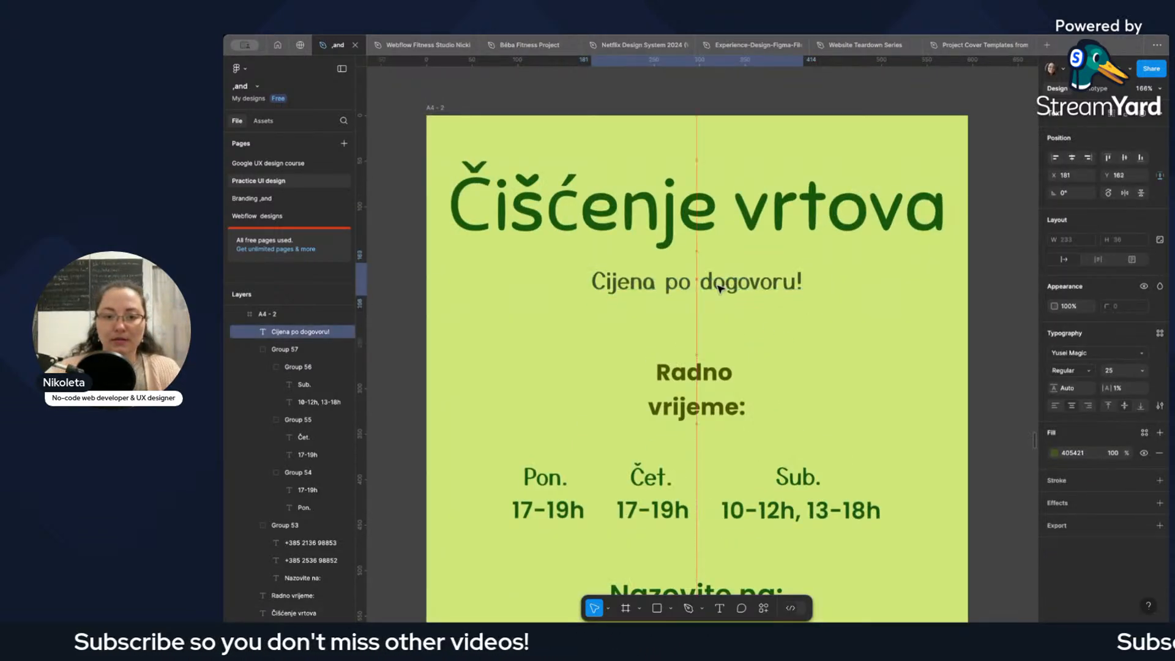
click(742, 325)
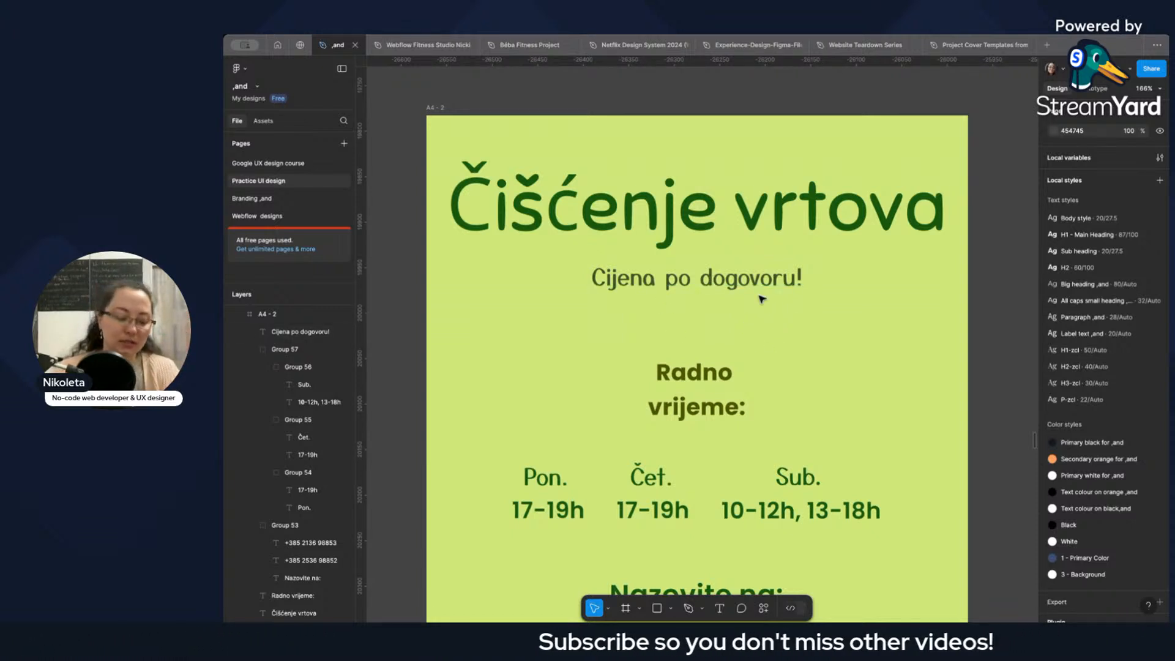
scroll(762, 299, down, 3)
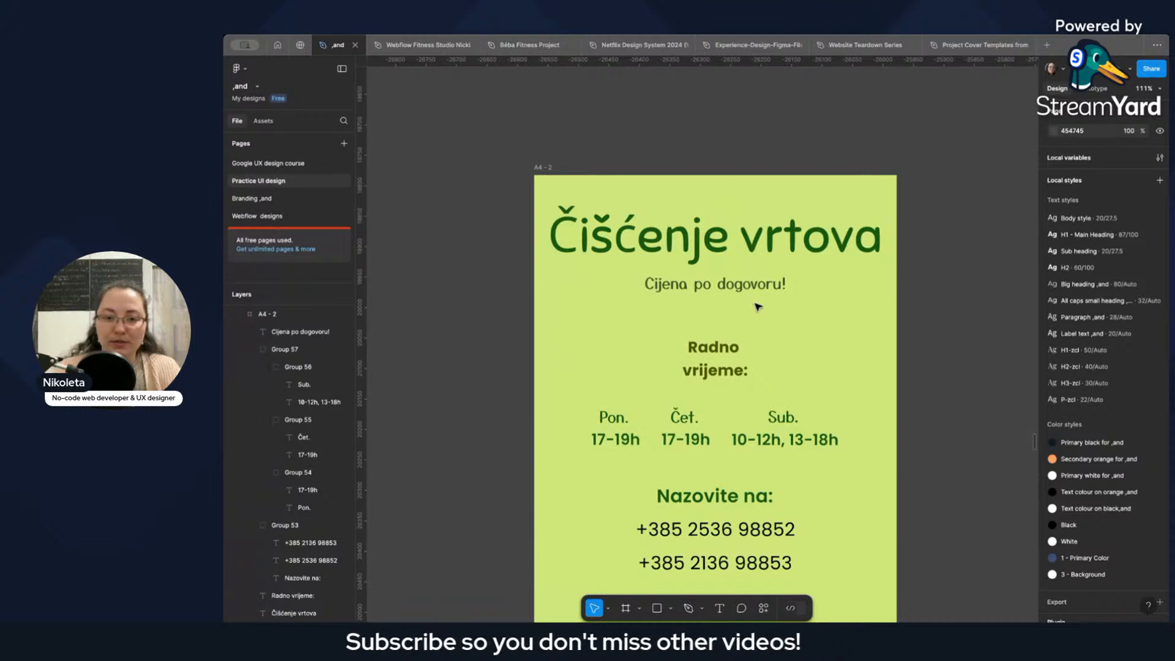
scroll(758, 307, down, 1)
click(724, 362)
click(765, 366)
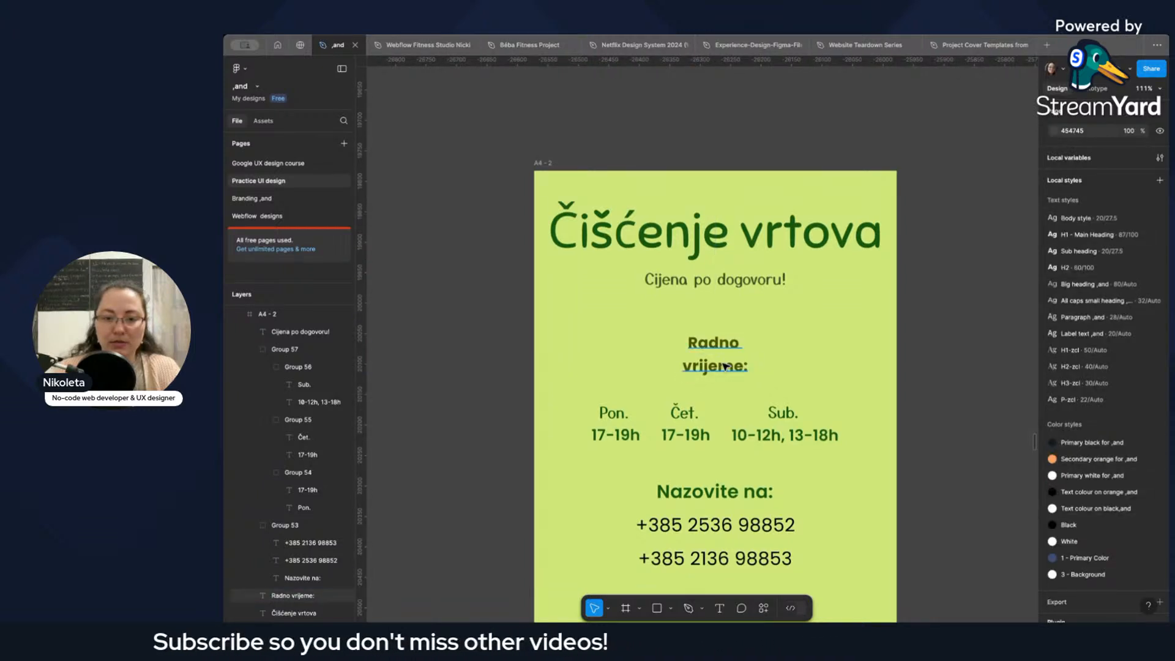
scroll(751, 366, down, 5)
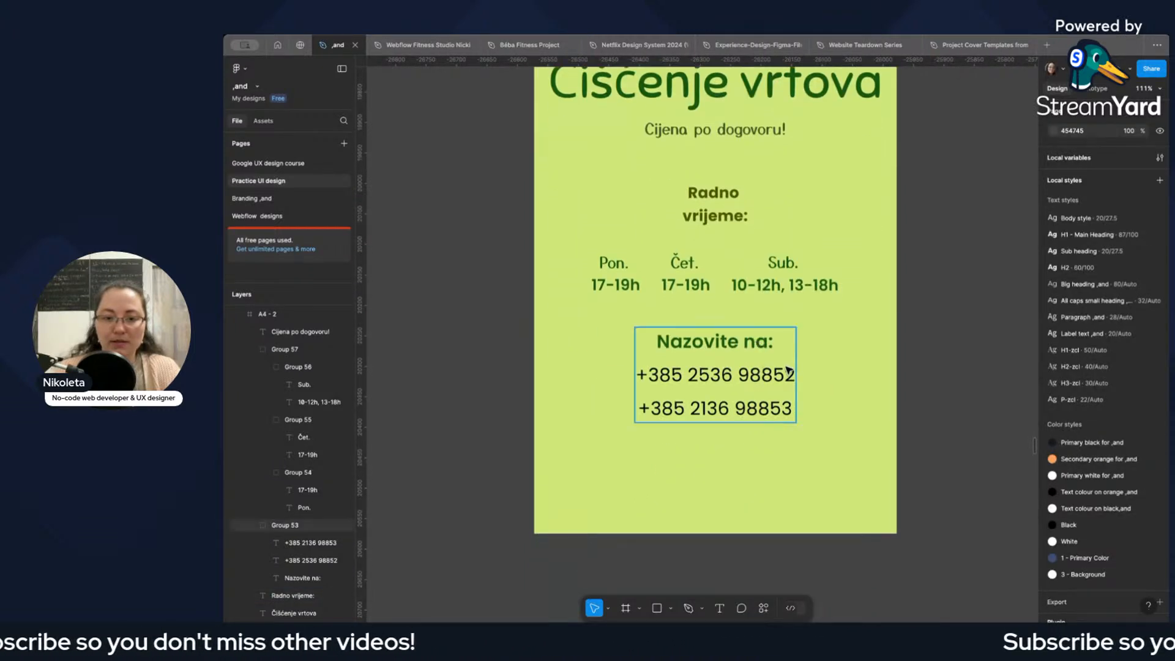
scroll(788, 369, down, 3)
scroll(860, 388, right, 3)
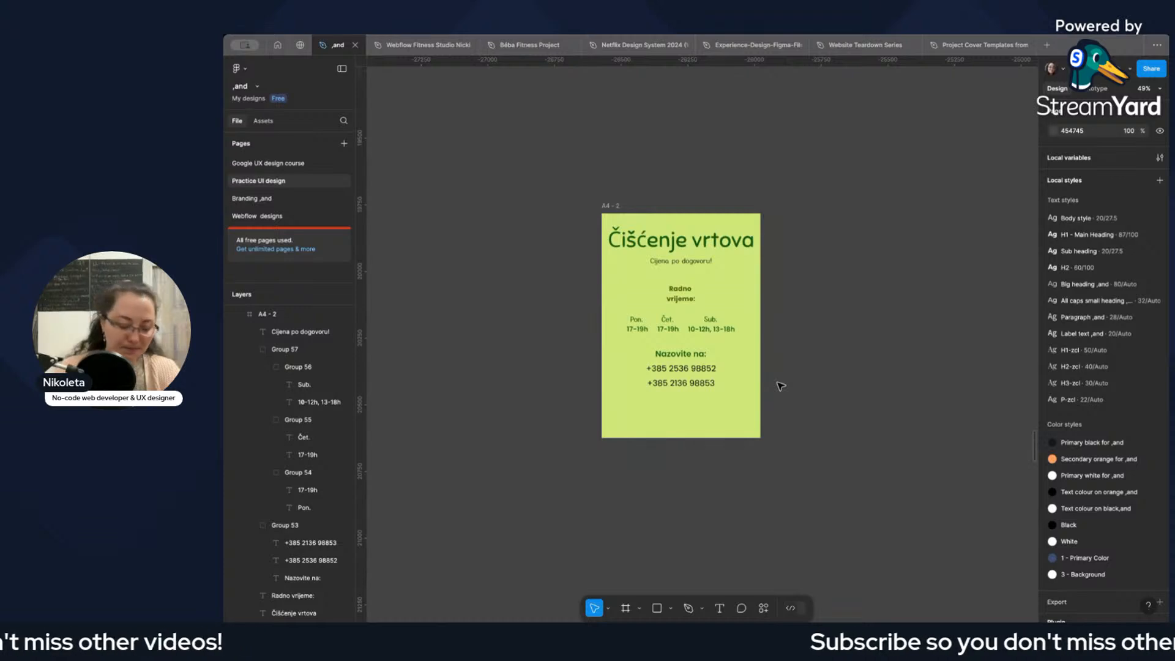
Open the Icons8 plugin with its illustrations collection.
key(super+k)
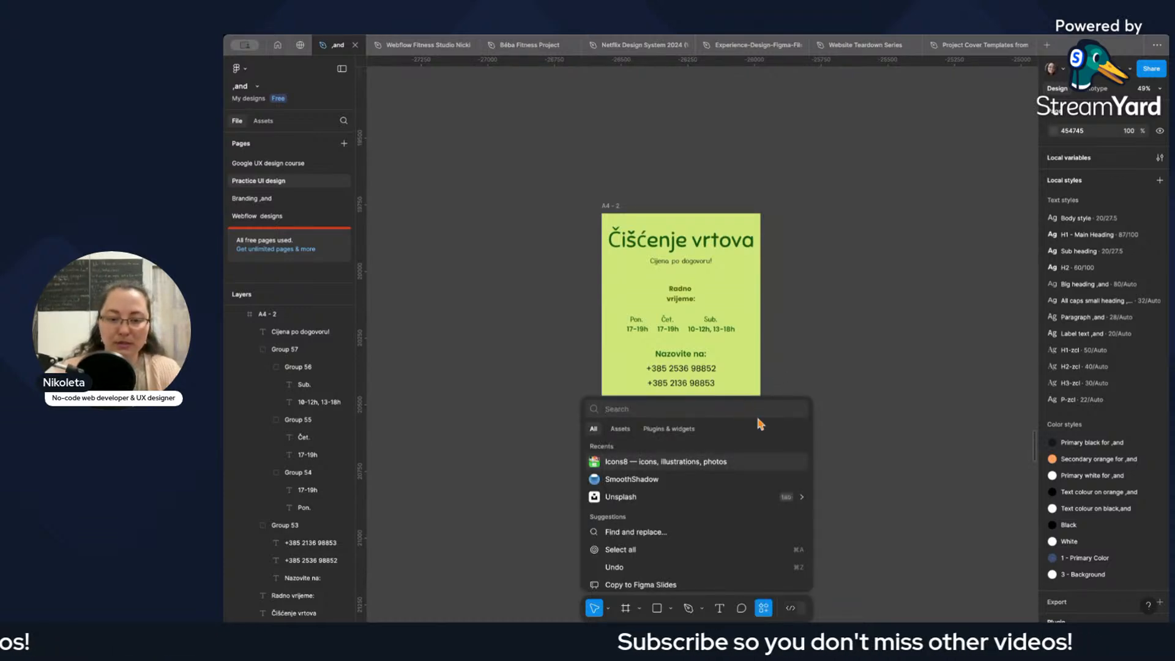
click(644, 464)
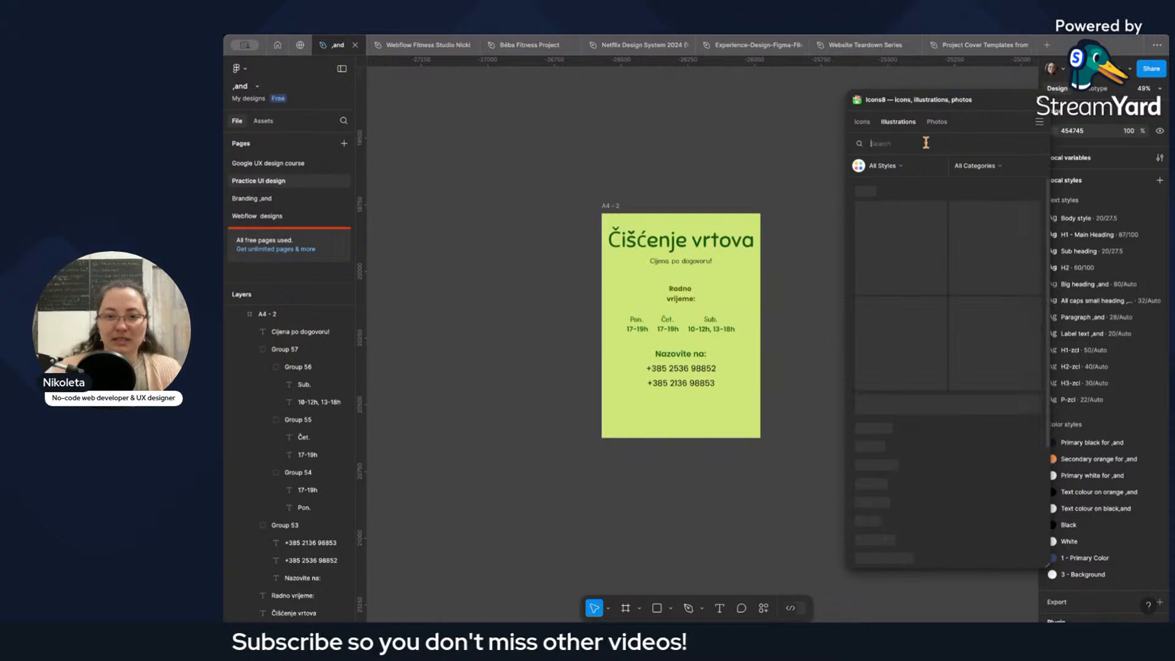
Search the illustrations for "leaf" and insert the outlined "line tropical leaf" onto the canvas.
text(leaf)
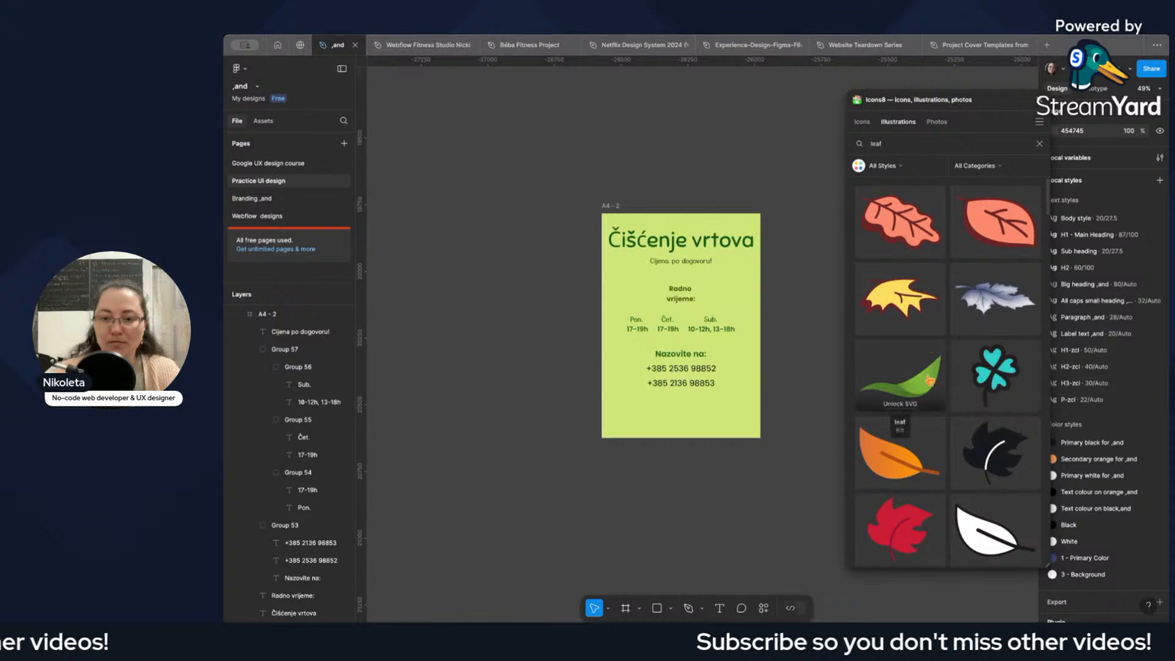
scroll(929, 380, down, 12)
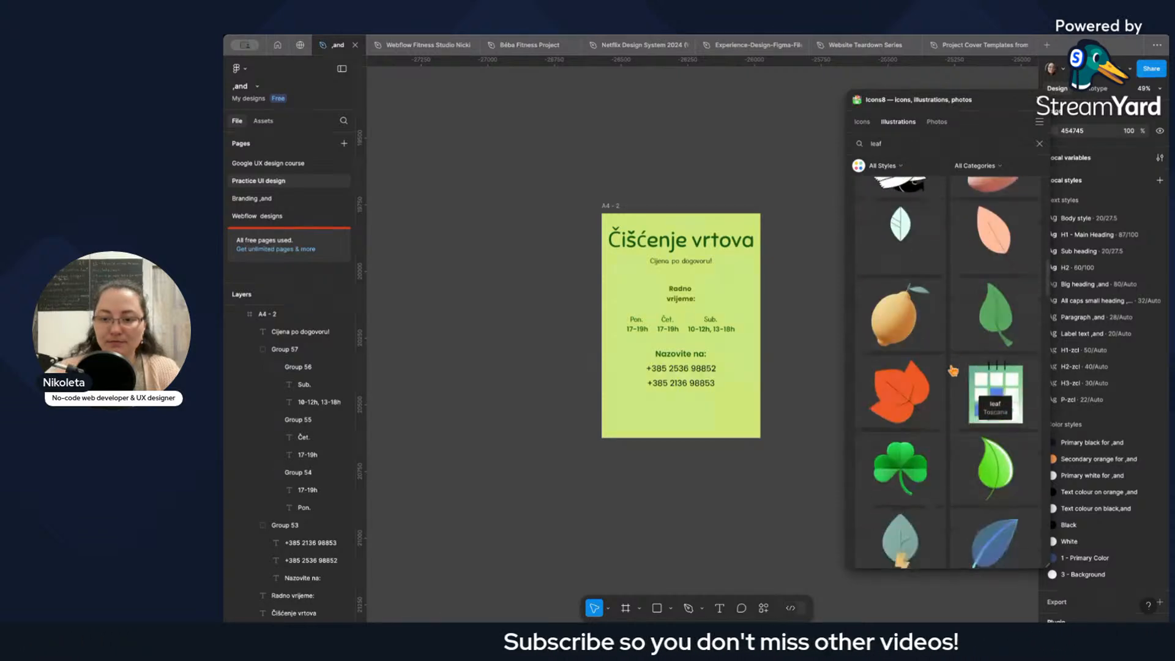
scroll(953, 370, down, 10)
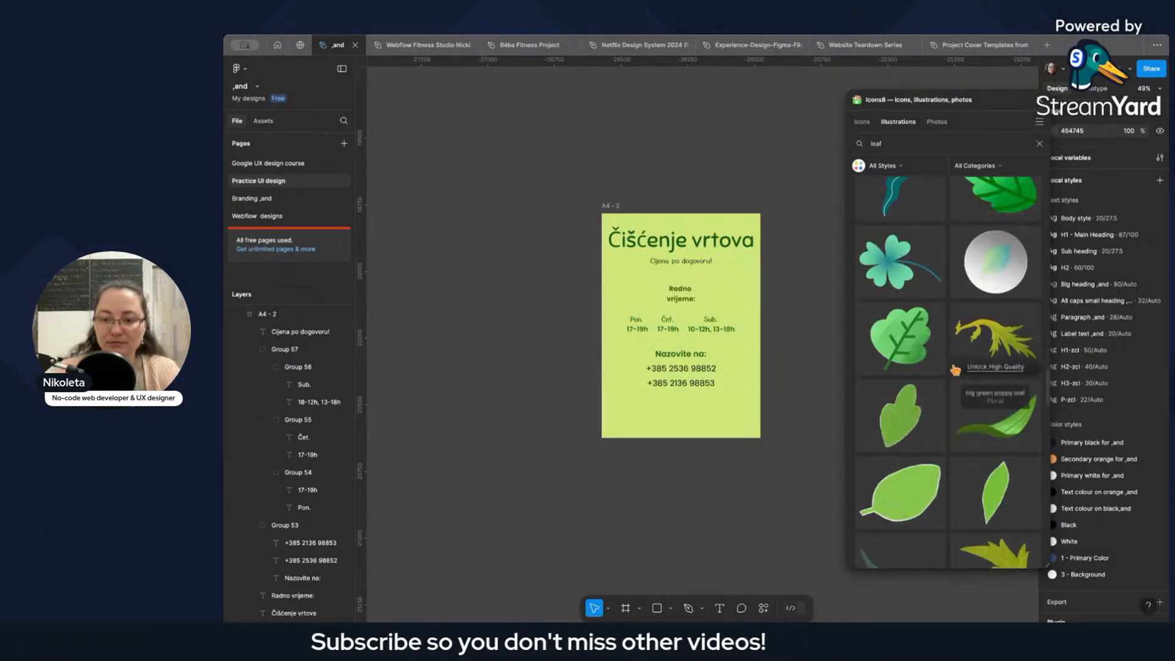
scroll(955, 369, down, 5)
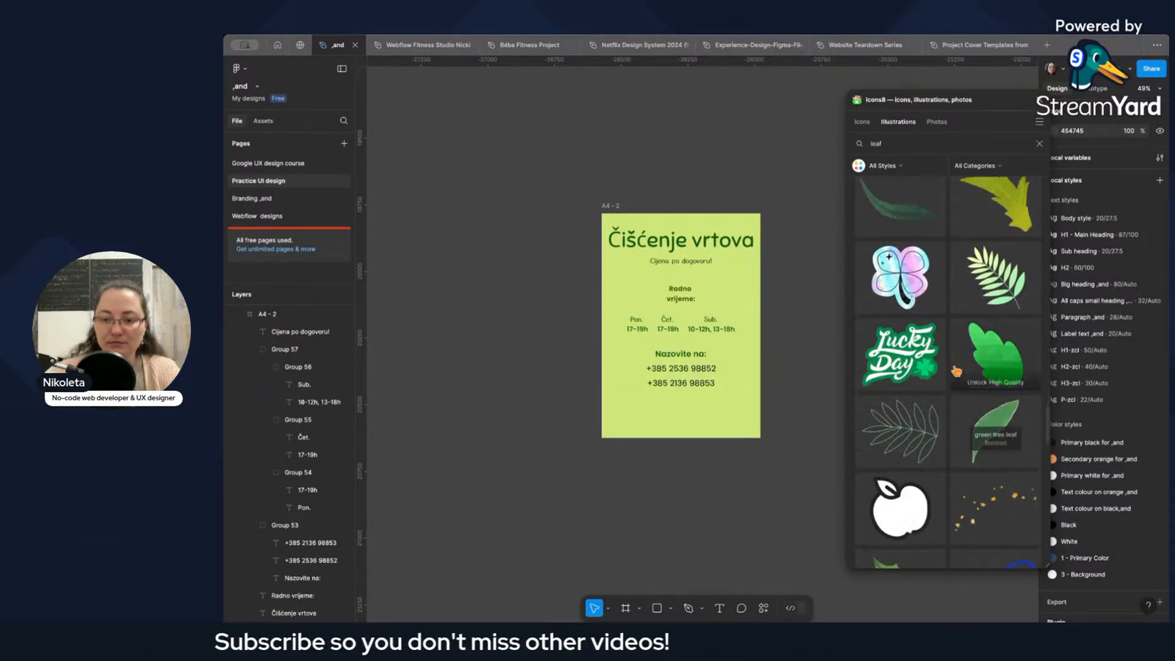
click(907, 416)
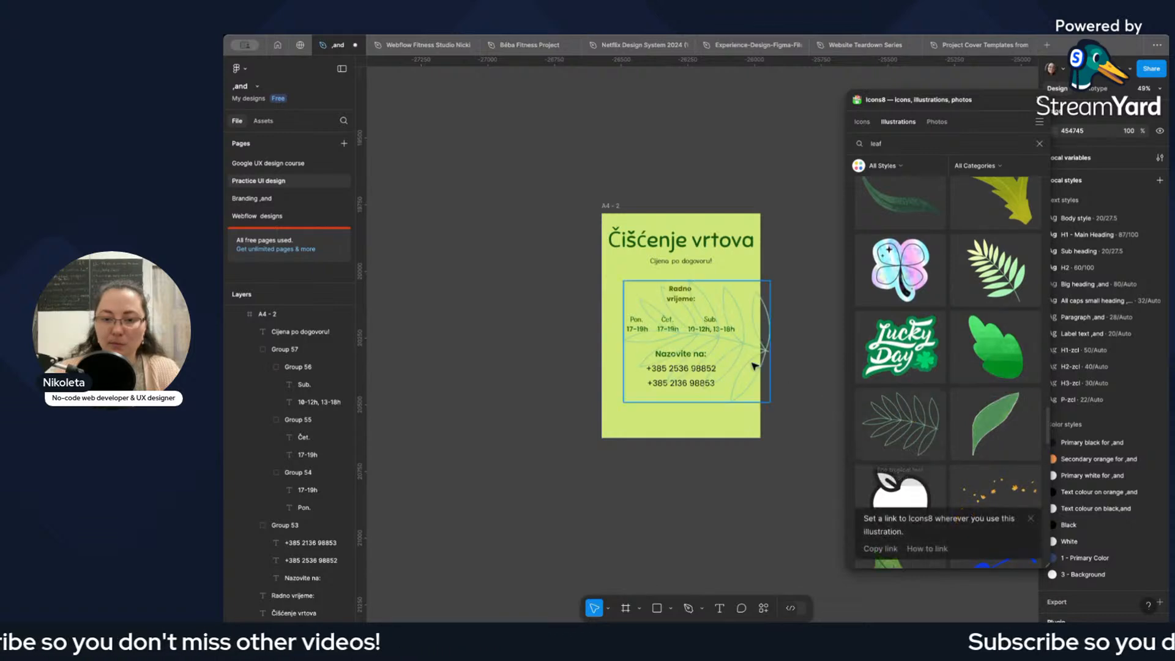
Rotate the line tropical leaf to about -117° and scale it down to about 287 × 238.
drag(618, 279, 776, 302)
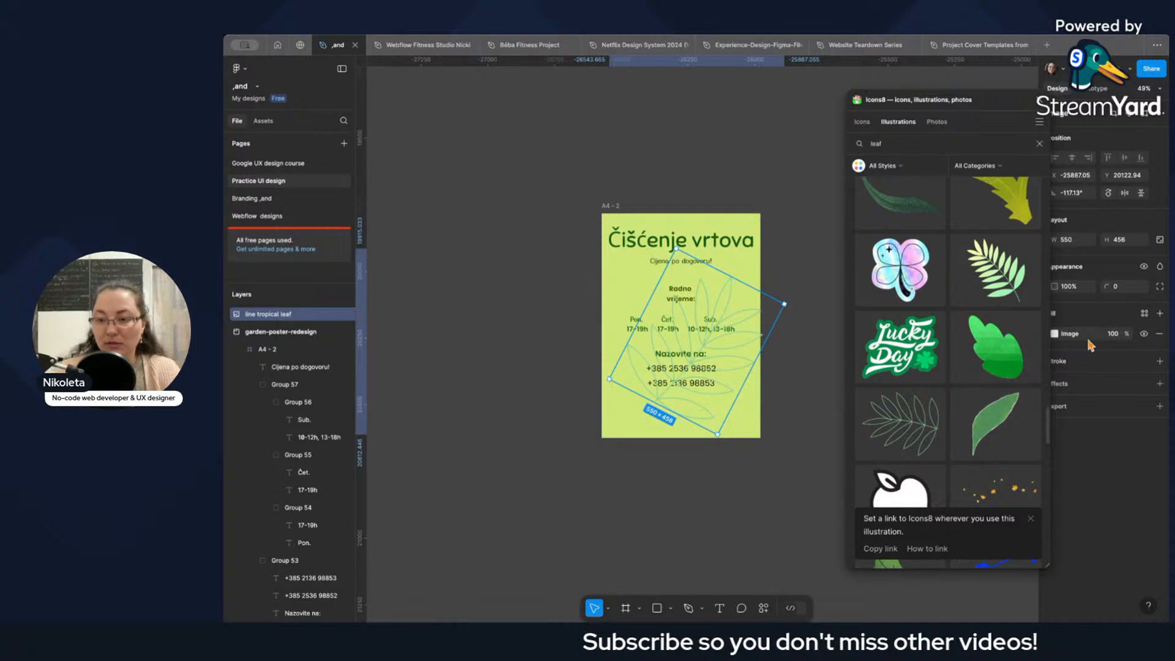
drag(722, 438, 732, 410)
Cut the leaf, paste it into the A4 - 2 frame and place it over the poster's lower-right corner, at about X 640, Y 631.
key(Delete)
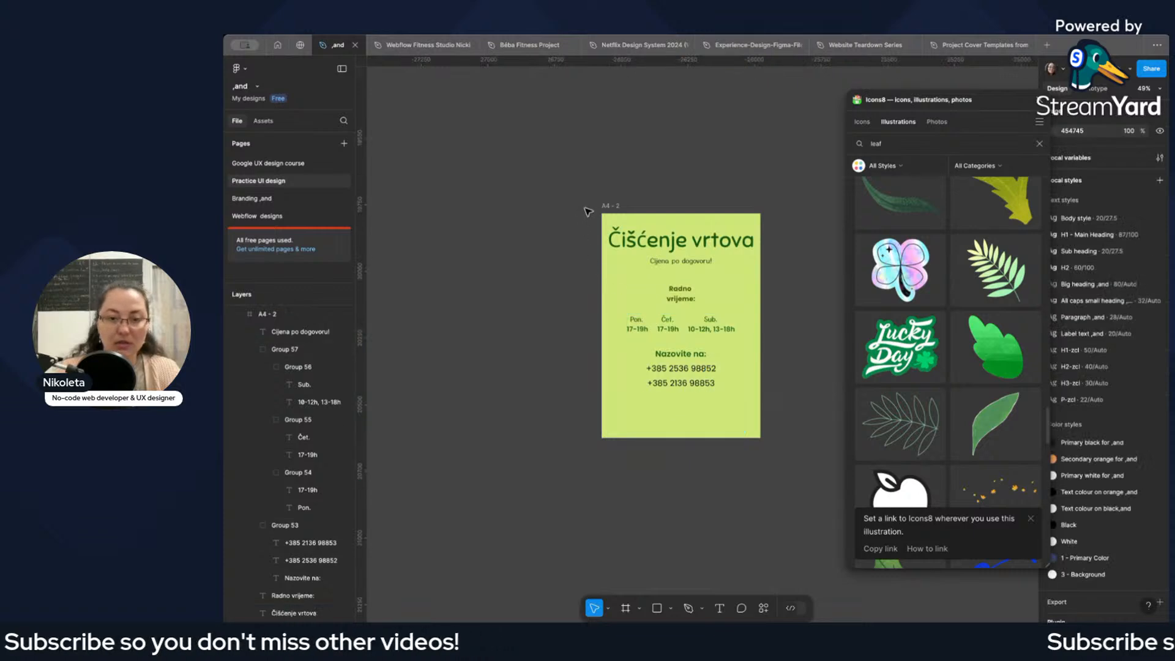
click(610, 206)
key(super+v)
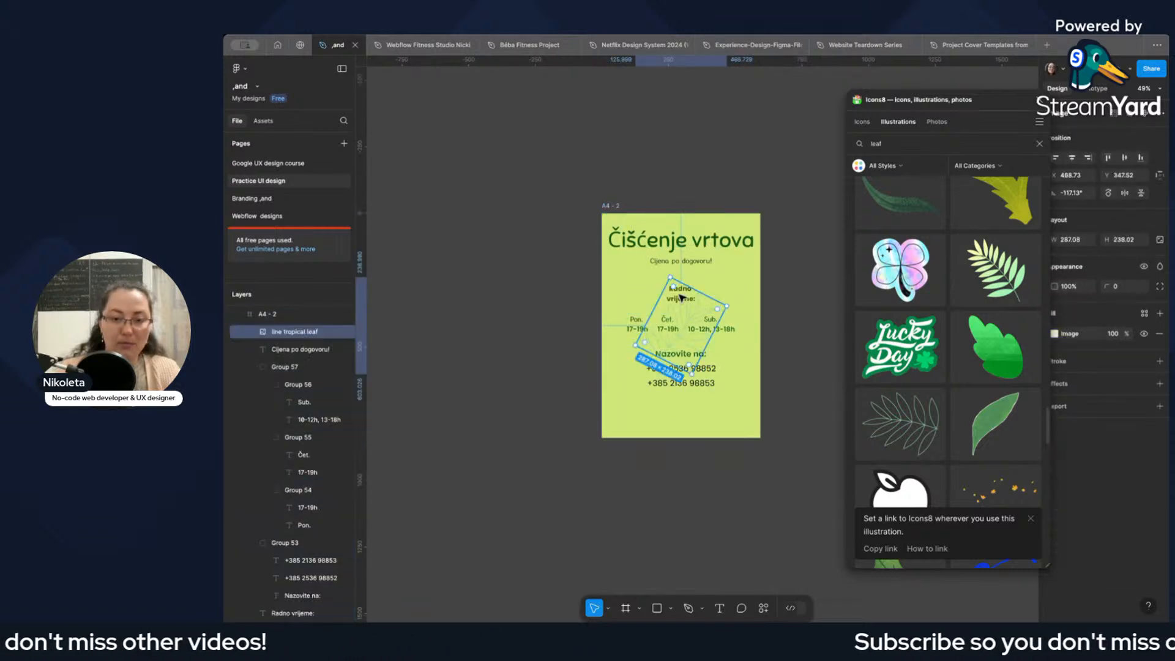
drag(690, 333, 735, 405)
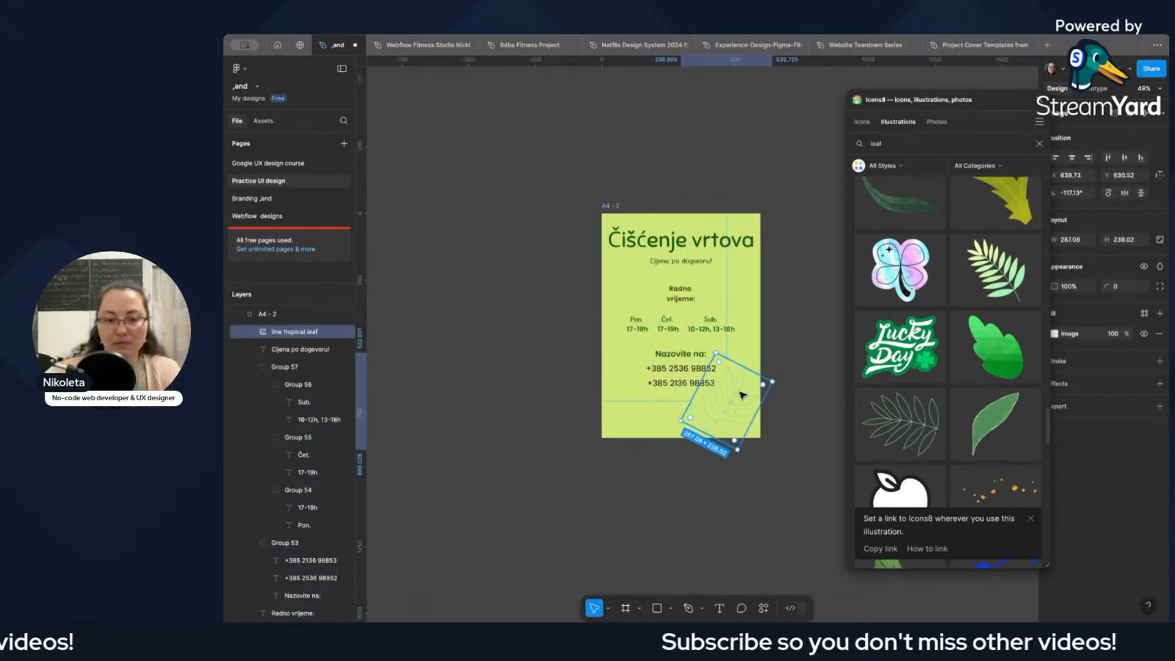